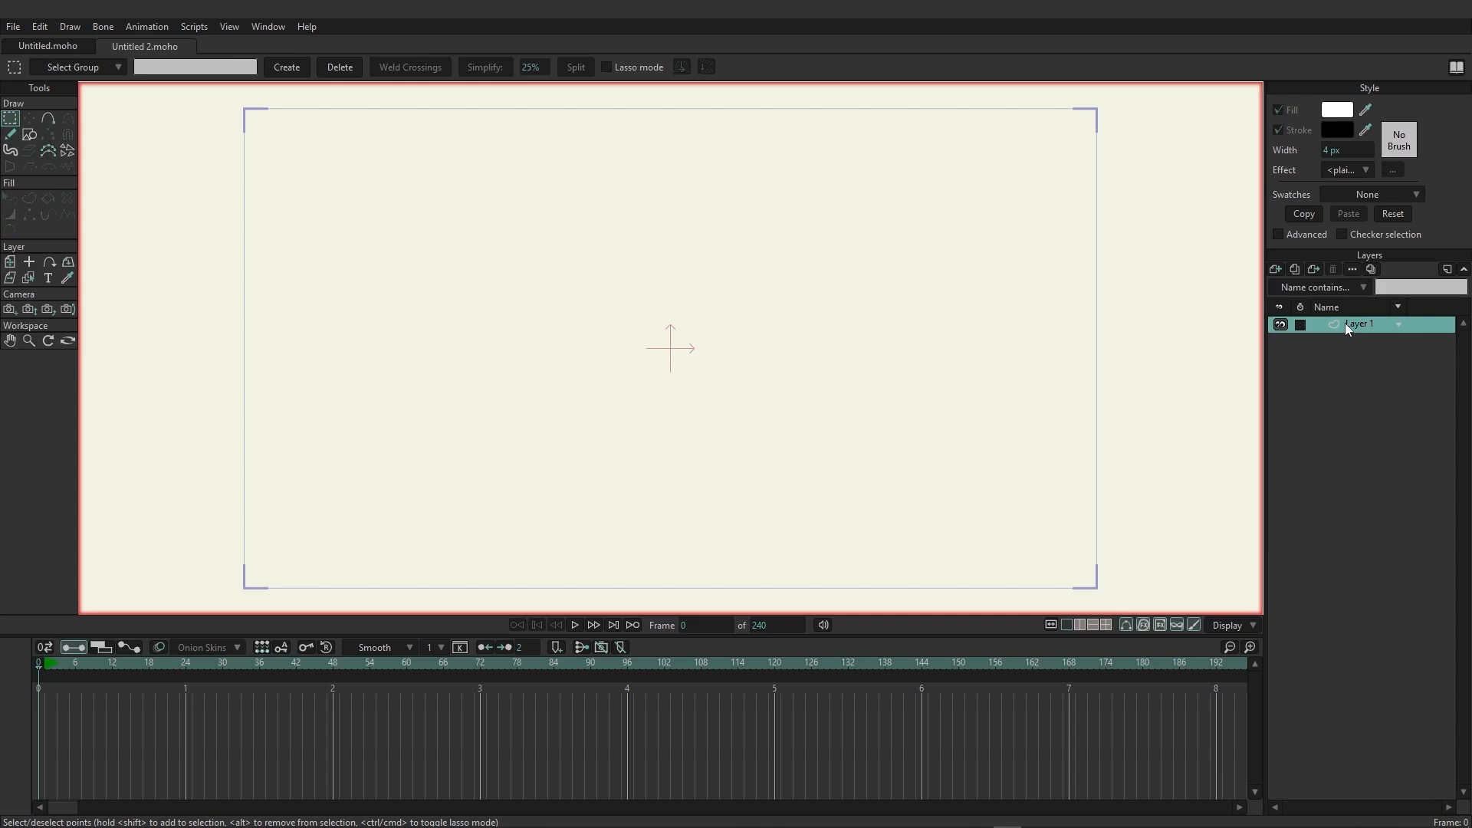
# Import Kusi - Reference.png and scale its layer uniformly to about 66.1% so the whole character fits the frame.
pyautogui.hotkey('ctrl', 'shift', 'i')
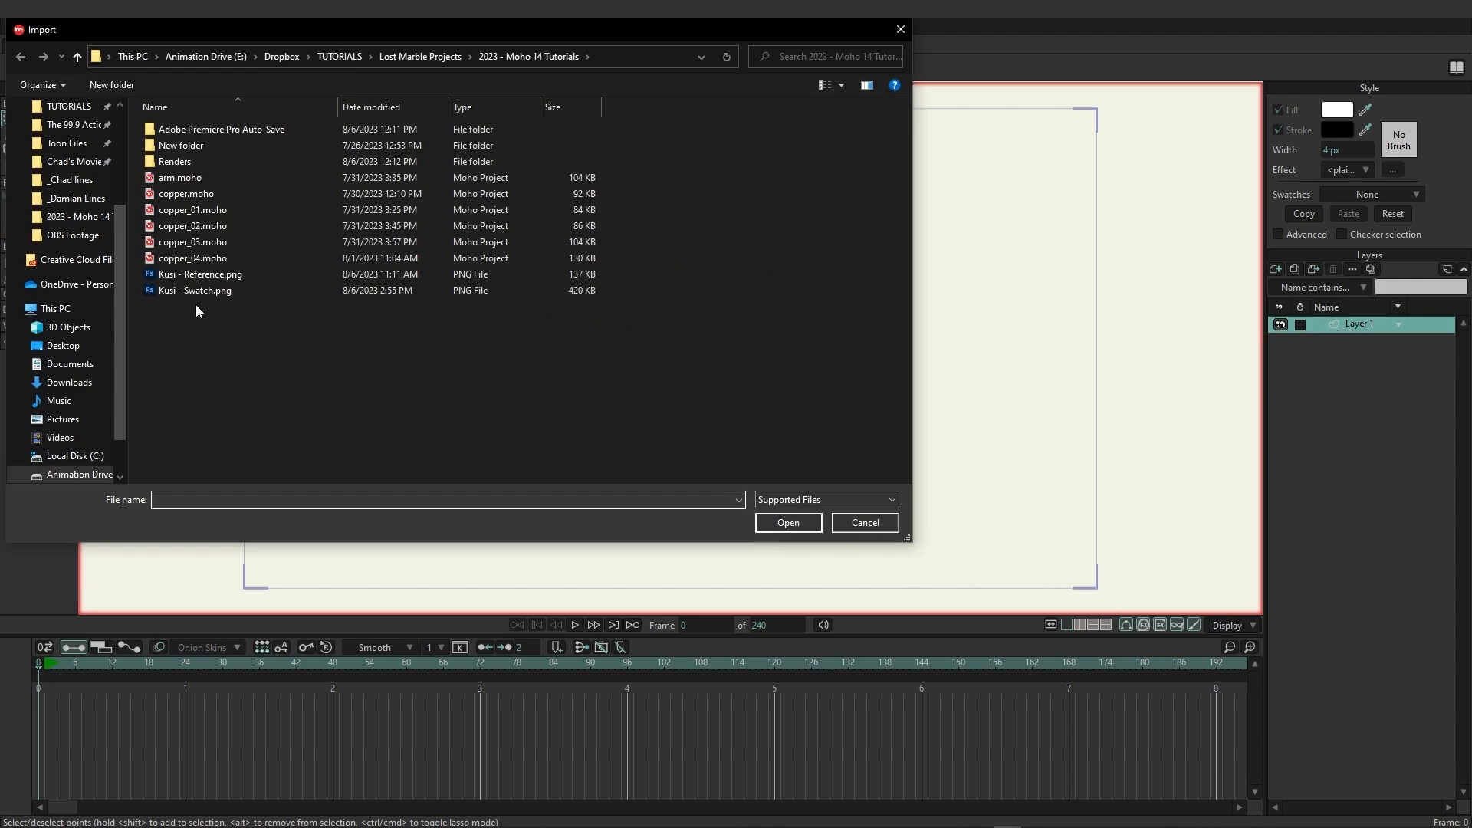
pyautogui.click(188, 272)
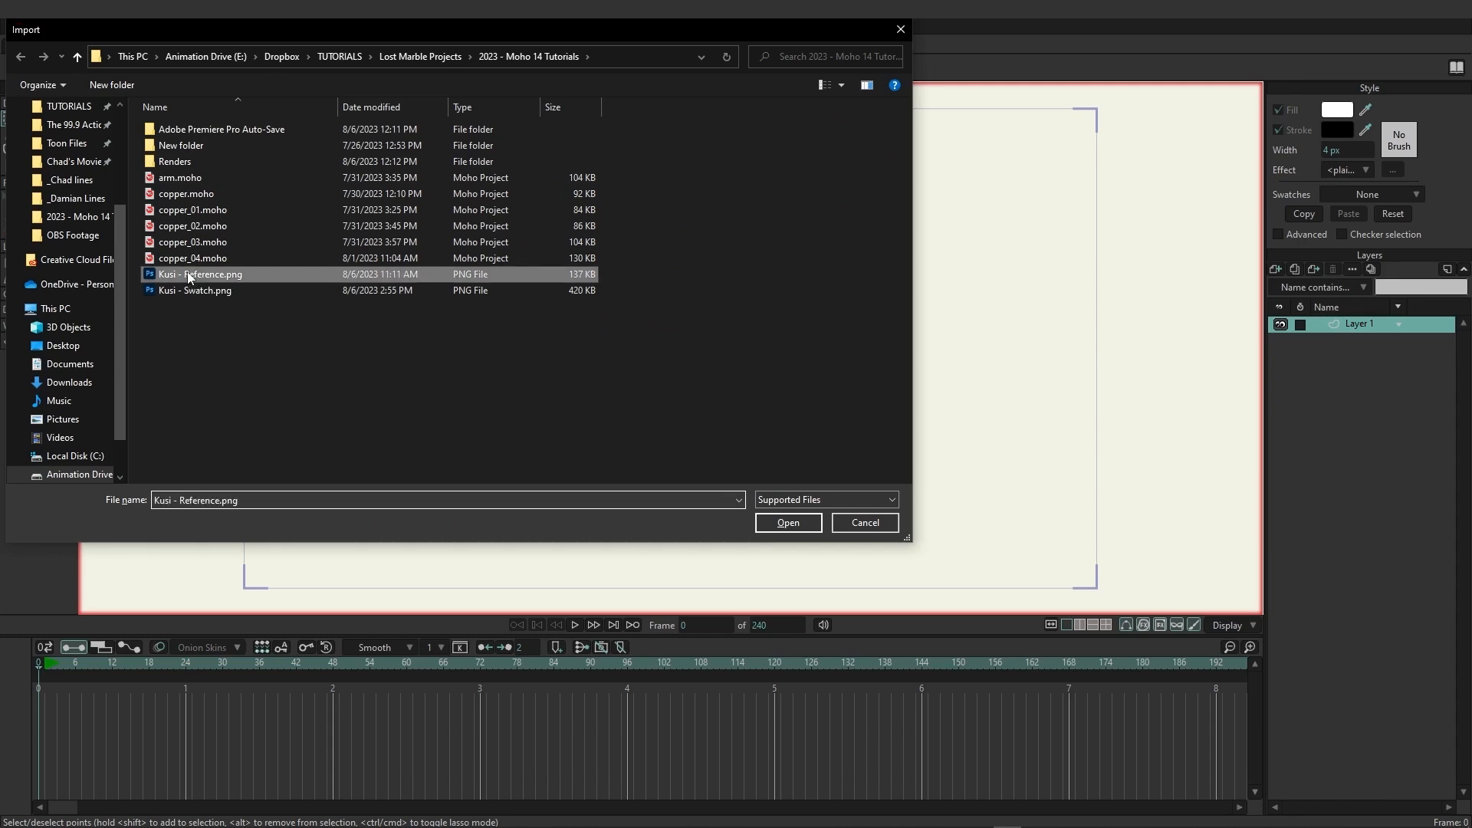
pyautogui.doubleClick(188, 275)
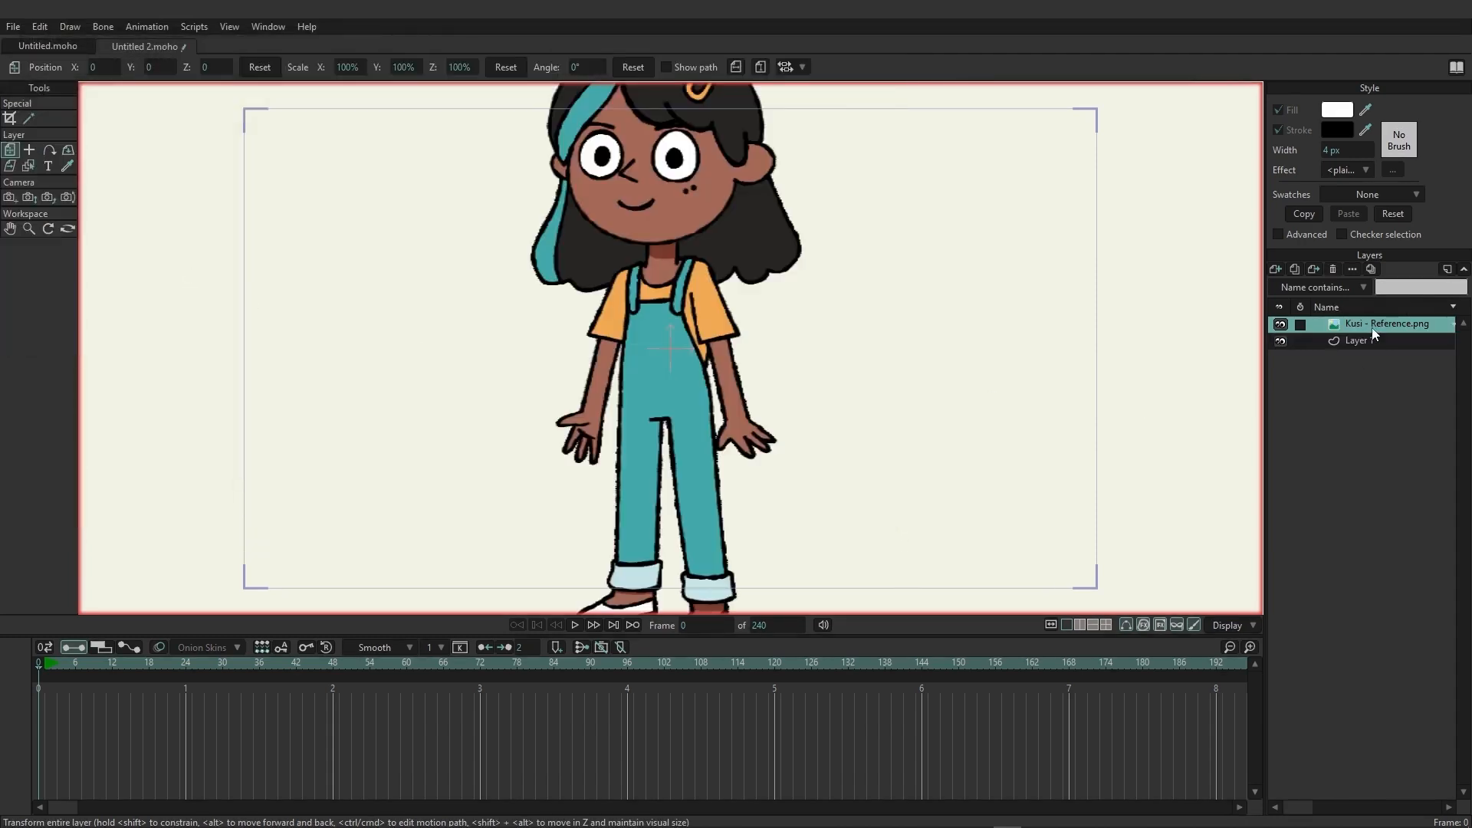
pyautogui.scroll(-2, 854, 374)
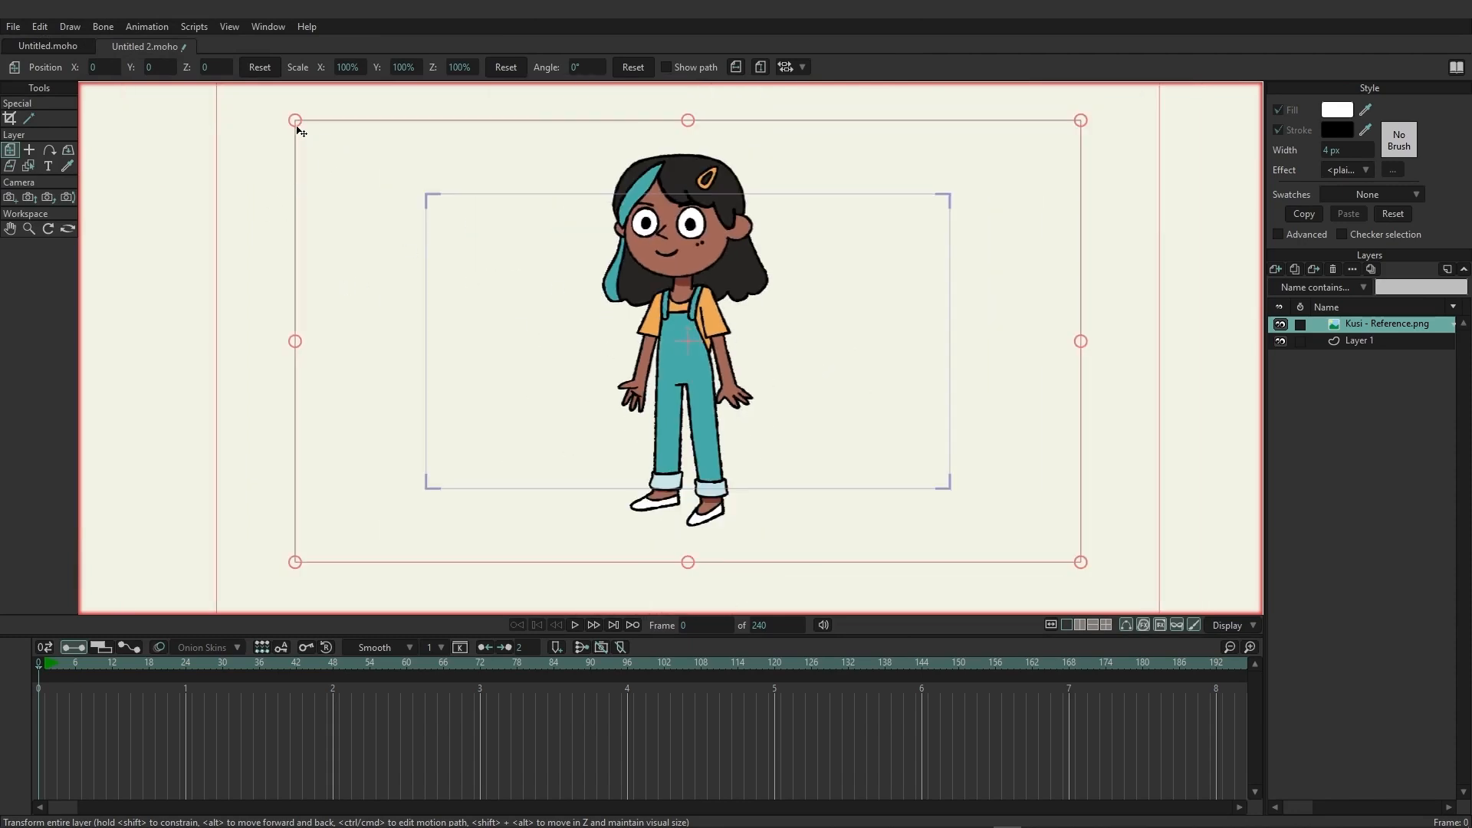
pyautogui.moveTo(295, 121); pyautogui.dragTo(423, 200)
pyautogui.scroll(4, 789, 322)
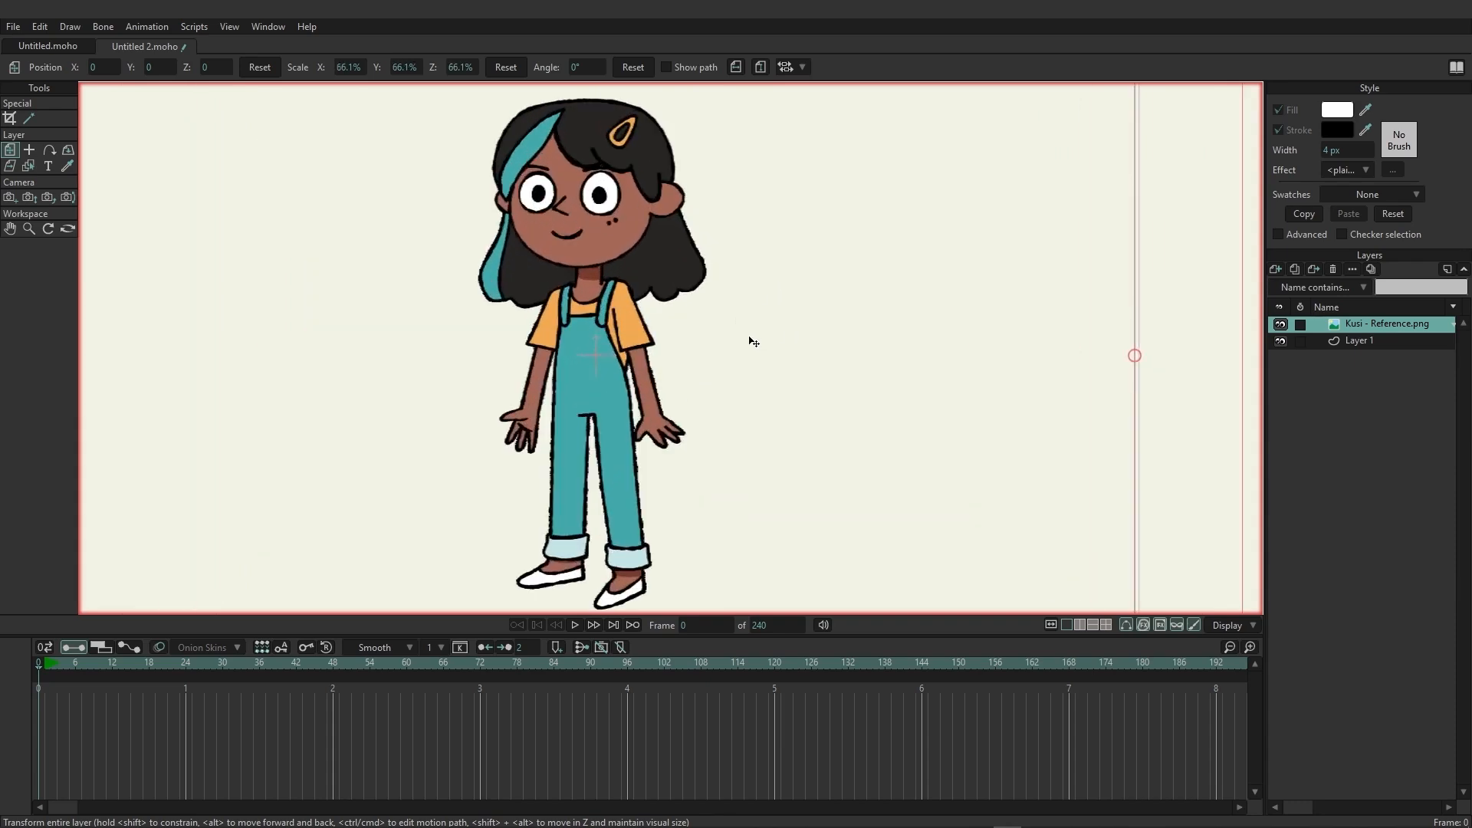
# Set the opacity of the Kusi - Reference.png layer to 35% in its layer settings.
pyautogui.doubleClick(1337, 330)
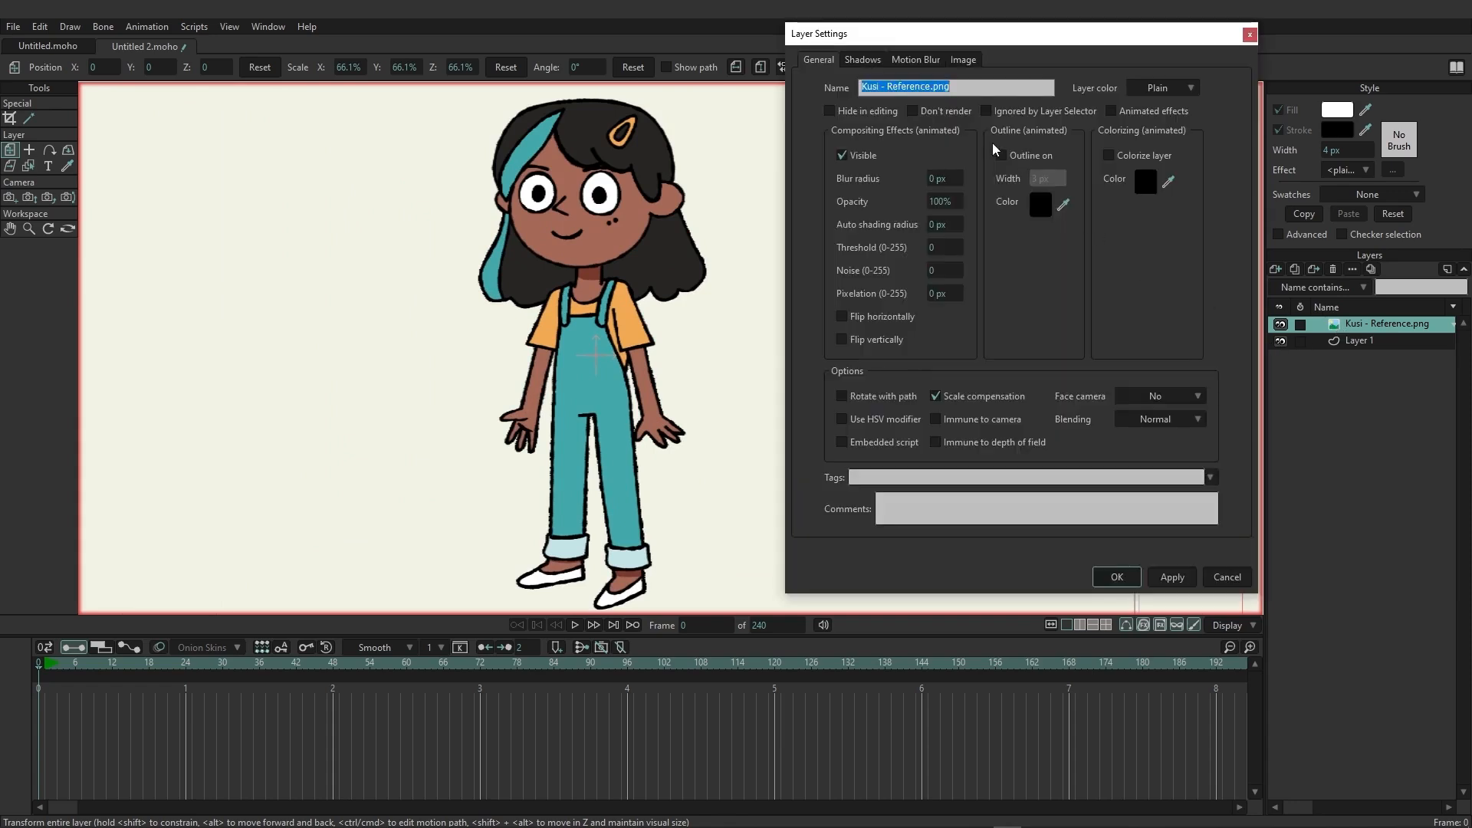
pyautogui.moveTo(945, 200); pyautogui.dragTo(553, 281)
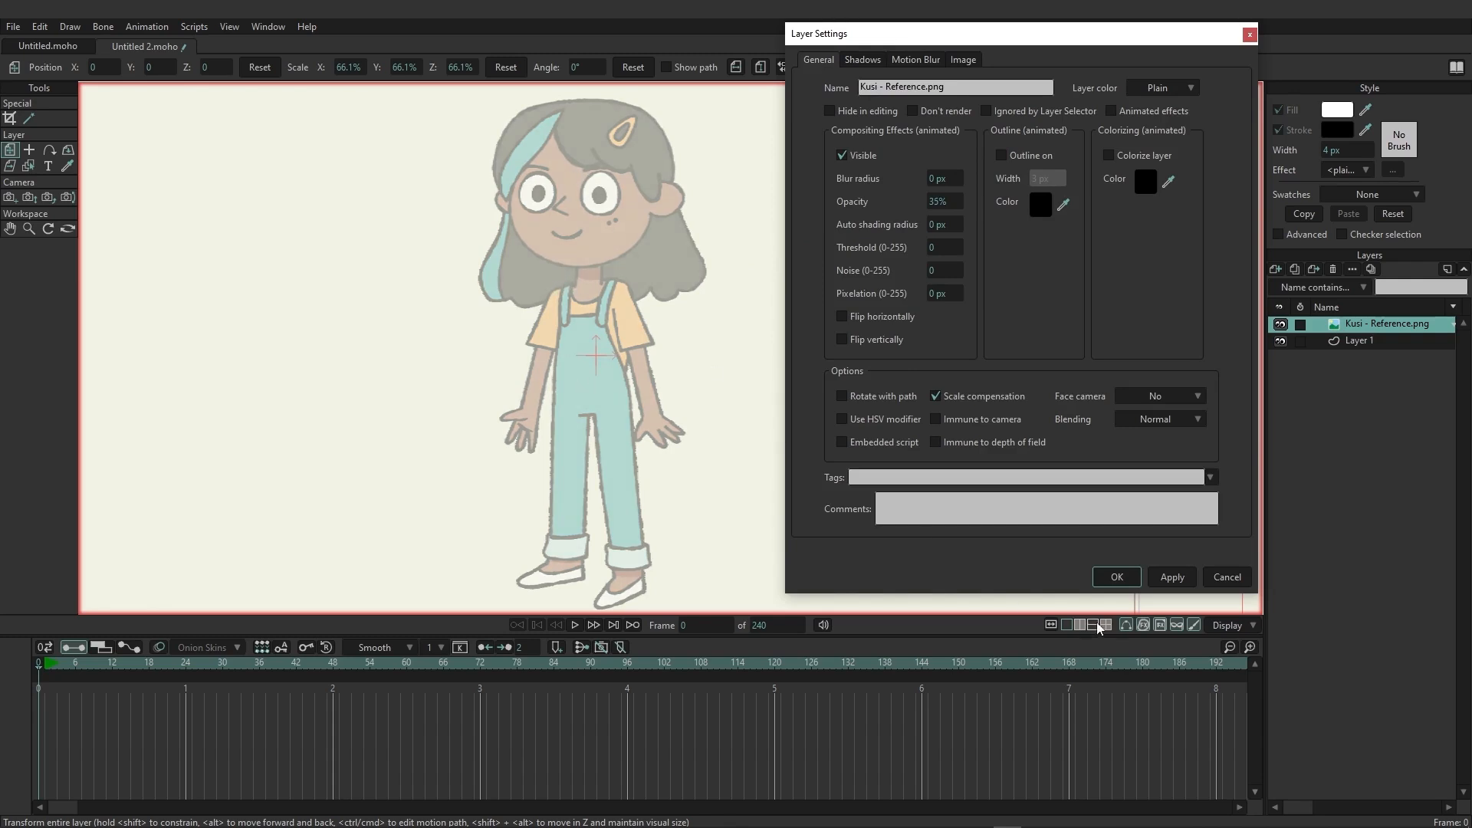
pyautogui.click(1117, 577)
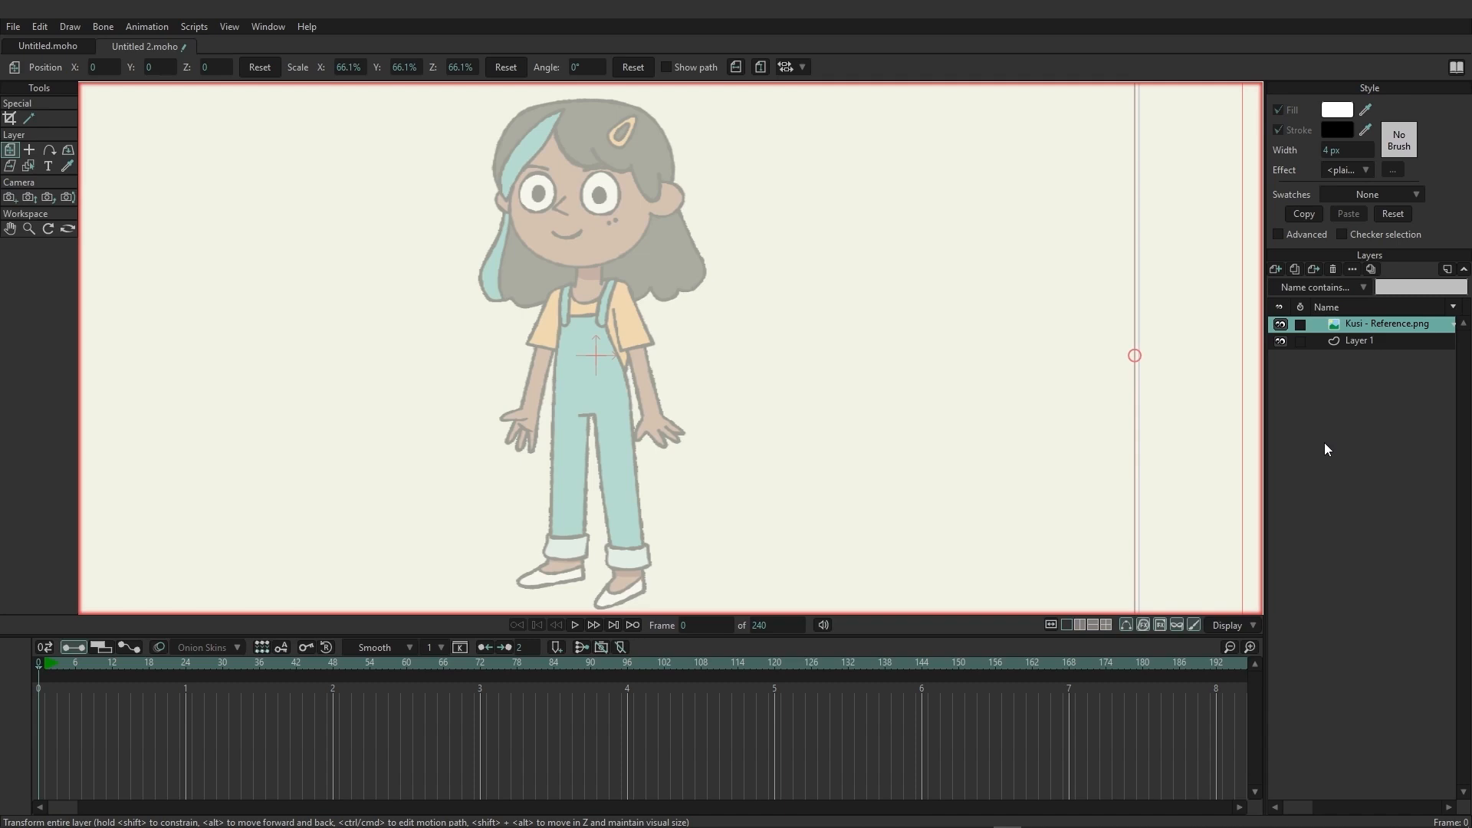
# Load Kusi - Swatch.png as the custom image for the colour swatches.
pyautogui.scroll(-1, 1410, 195)
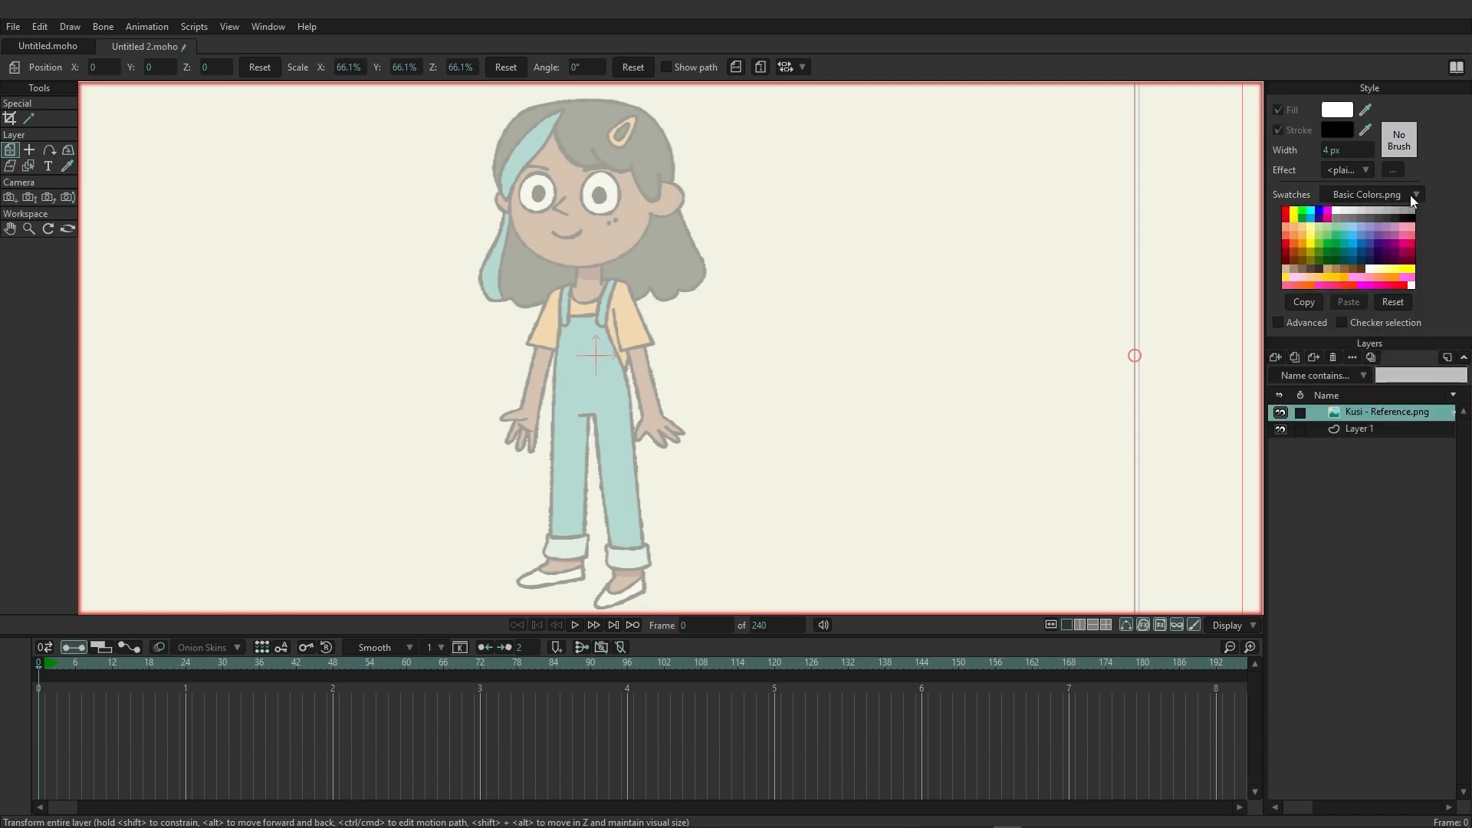
pyautogui.click(1410, 195)
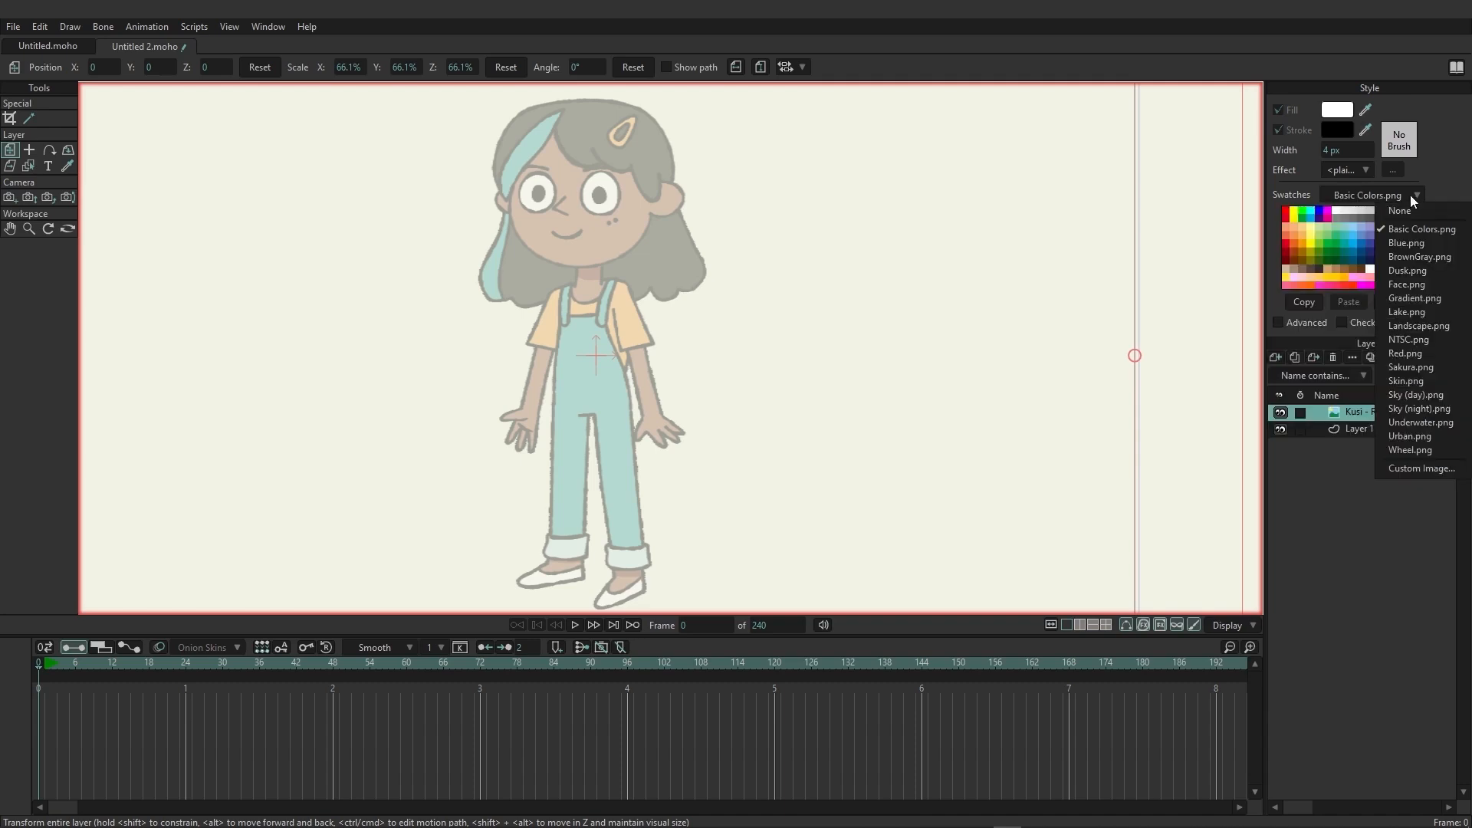
pyautogui.click(1411, 468)
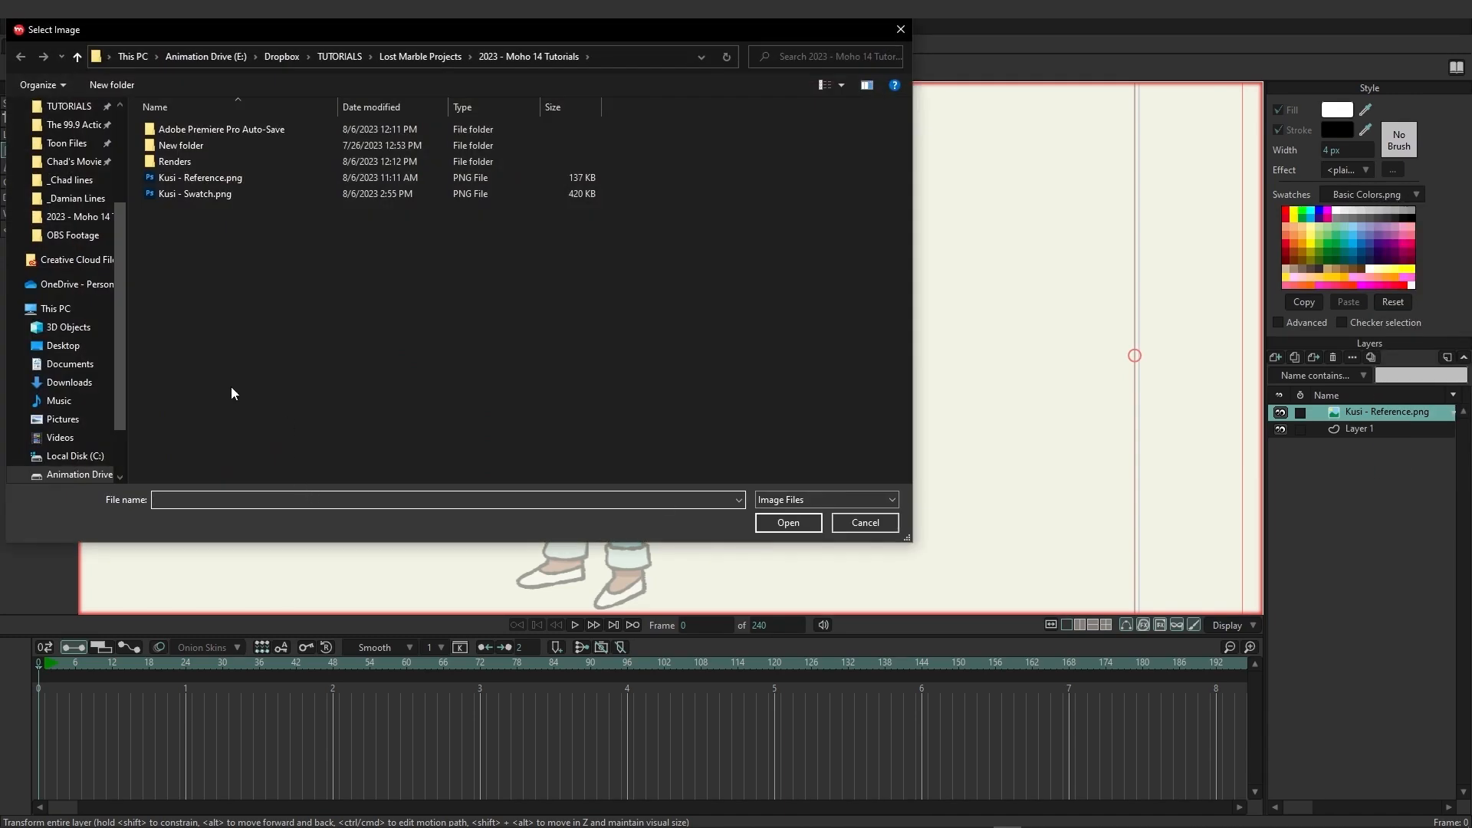
pyautogui.doubleClick(185, 195)
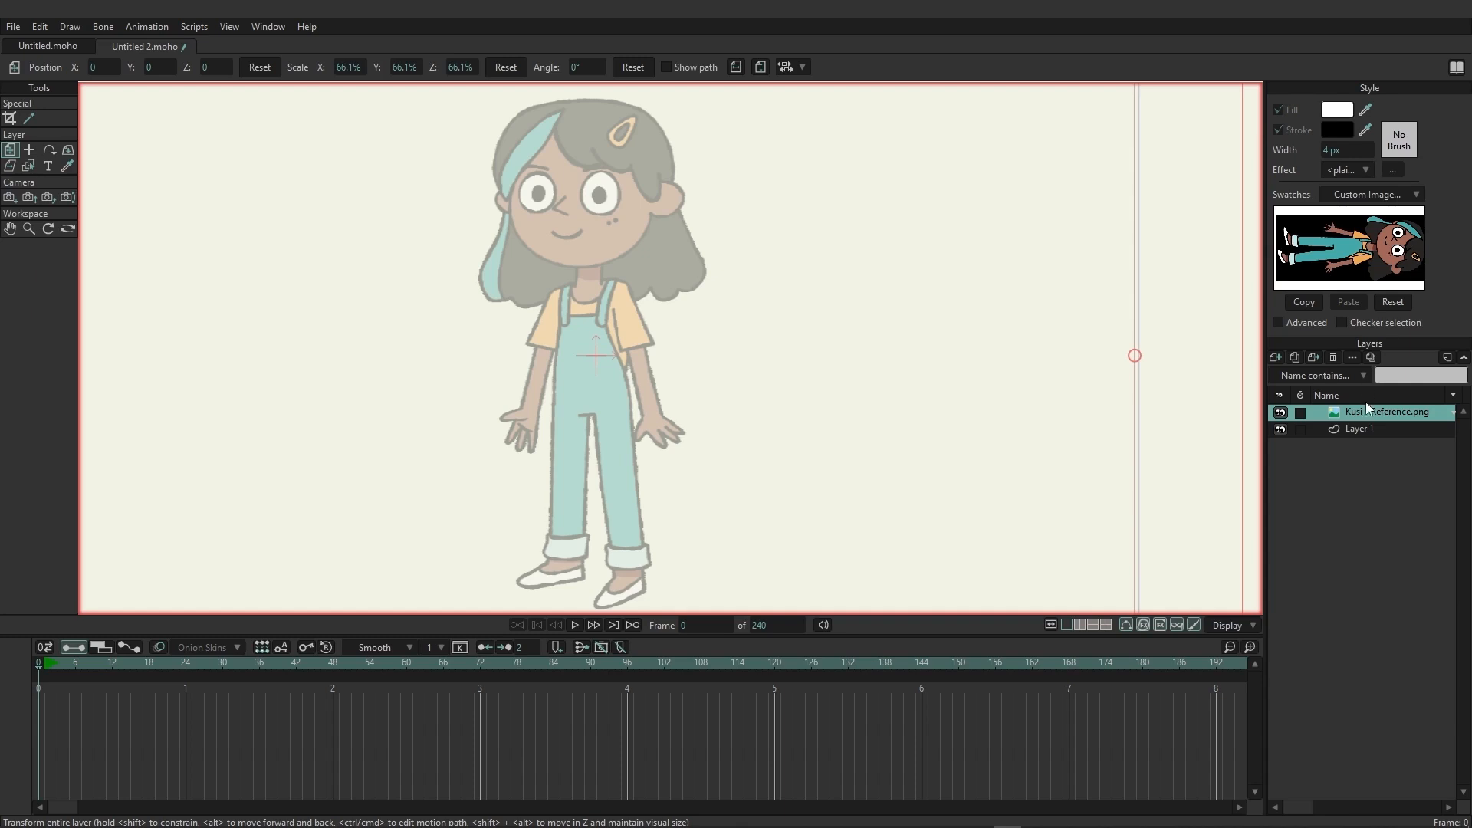
# On Layer 1, draw an oval over the reference face, filled with the brown skin tone sampled from the swatch image.
pyautogui.click(1360, 429)
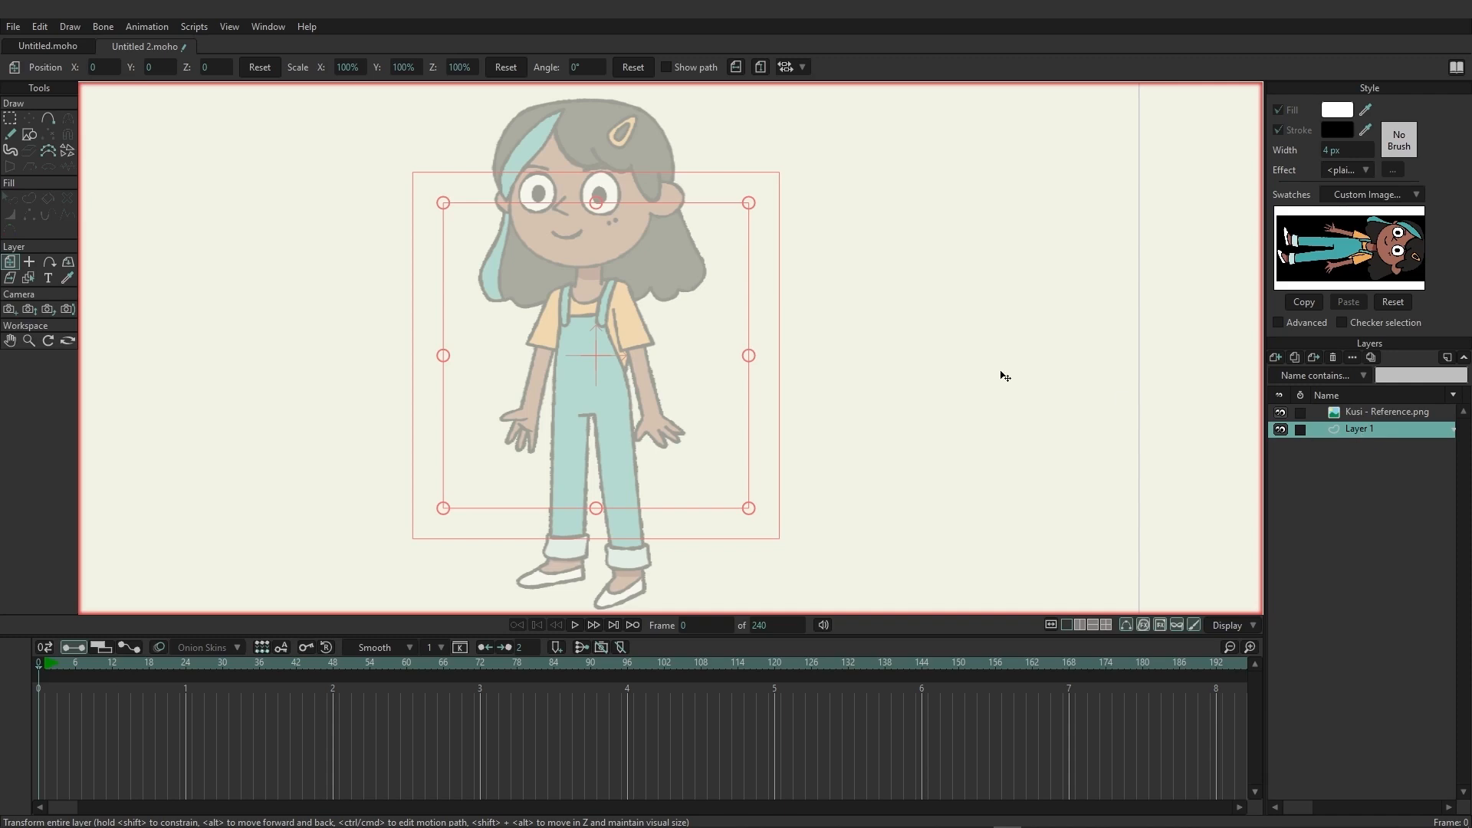
pyautogui.scroll(2, 772, 298)
pyautogui.moveTo(611, 284); pyautogui.dragTo(861, 476)
pyautogui.scroll(1, 846, 446)
pyautogui.scroll(1, 847, 422)
pyautogui.moveTo(854, 390); pyautogui.dragTo(796, 418)
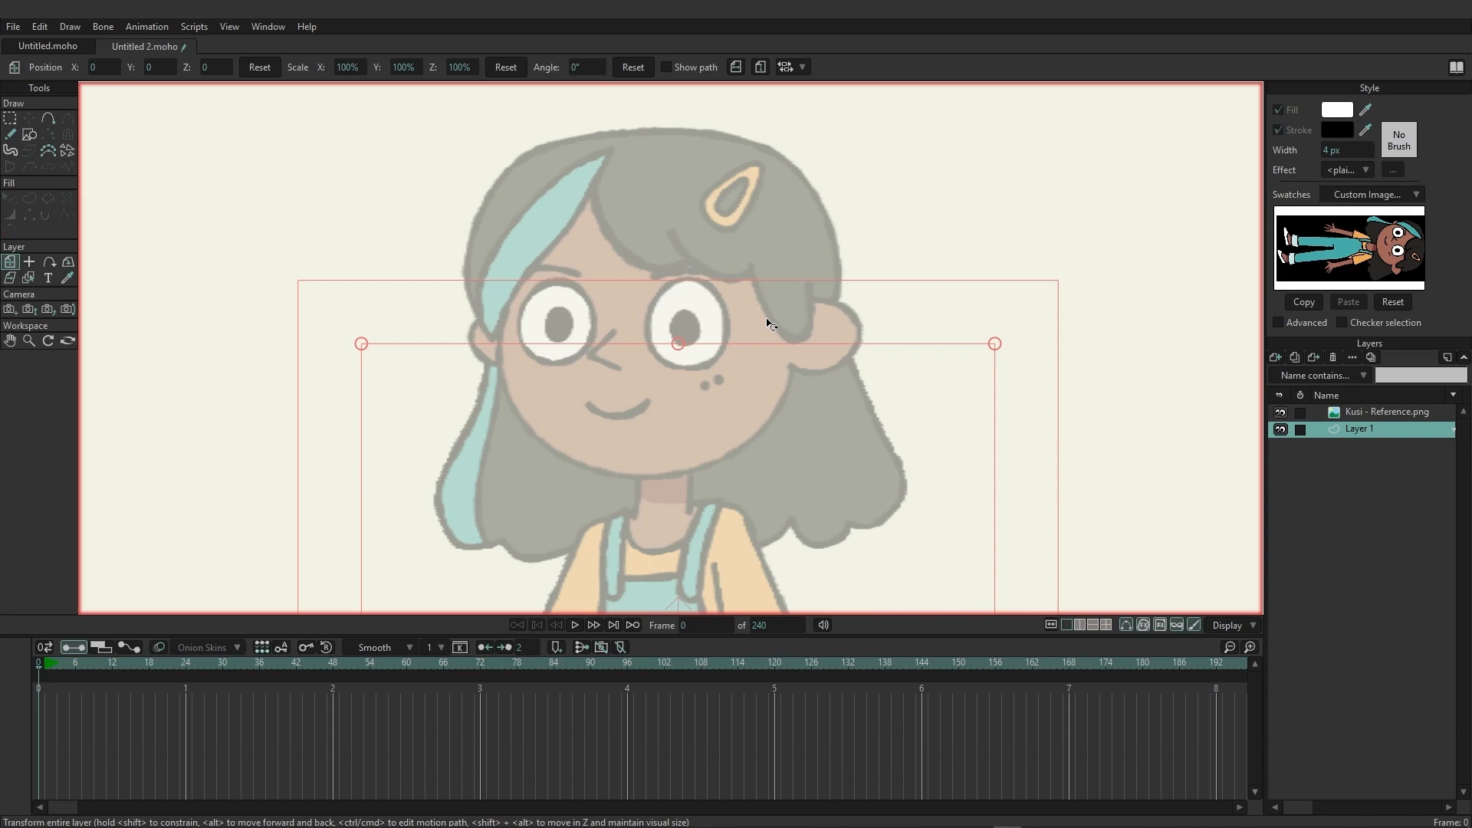
pyautogui.click(30, 135)
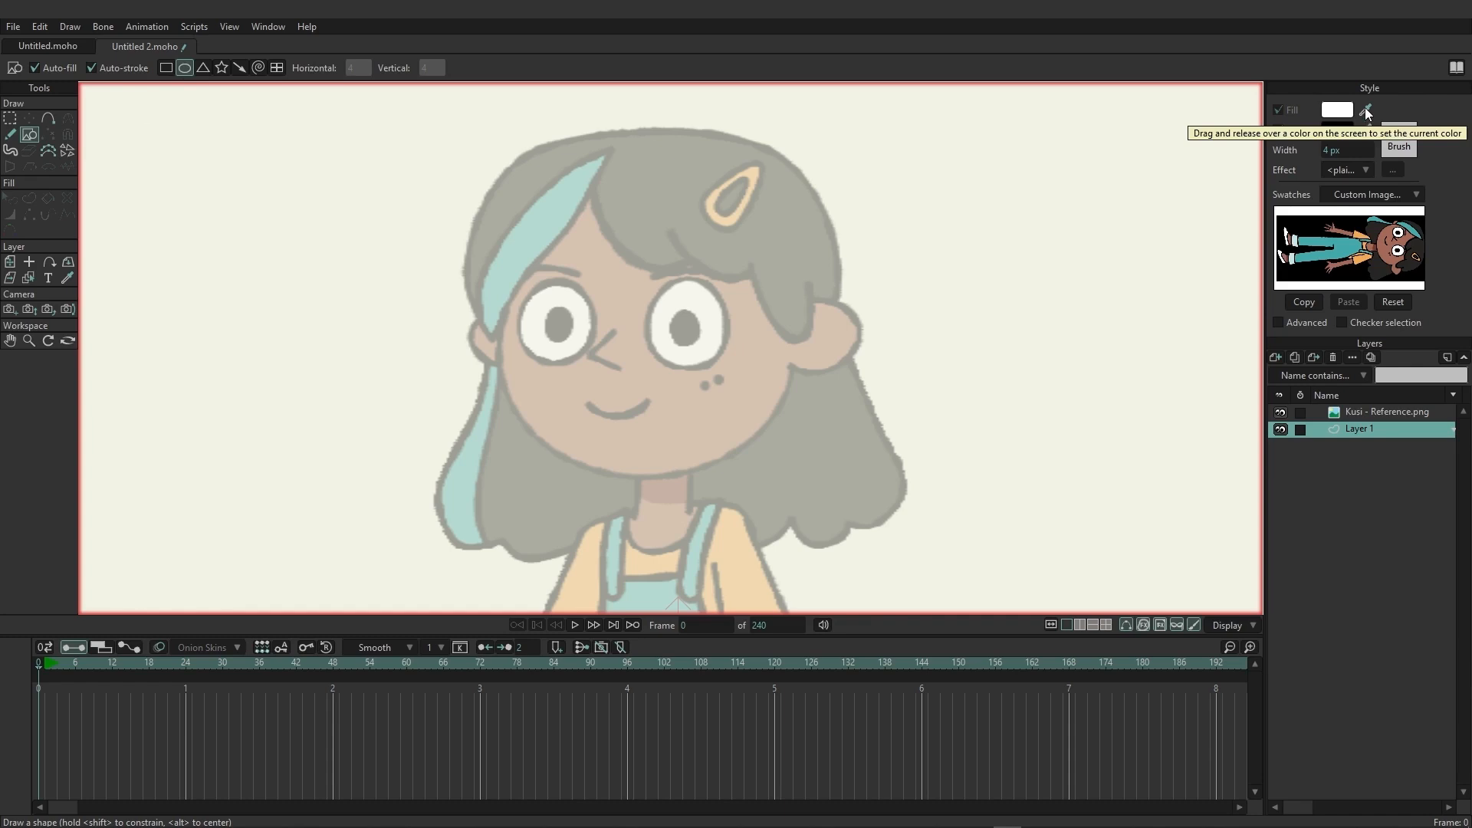
pyautogui.moveTo(1366, 112); pyautogui.dragTo(1392, 230)
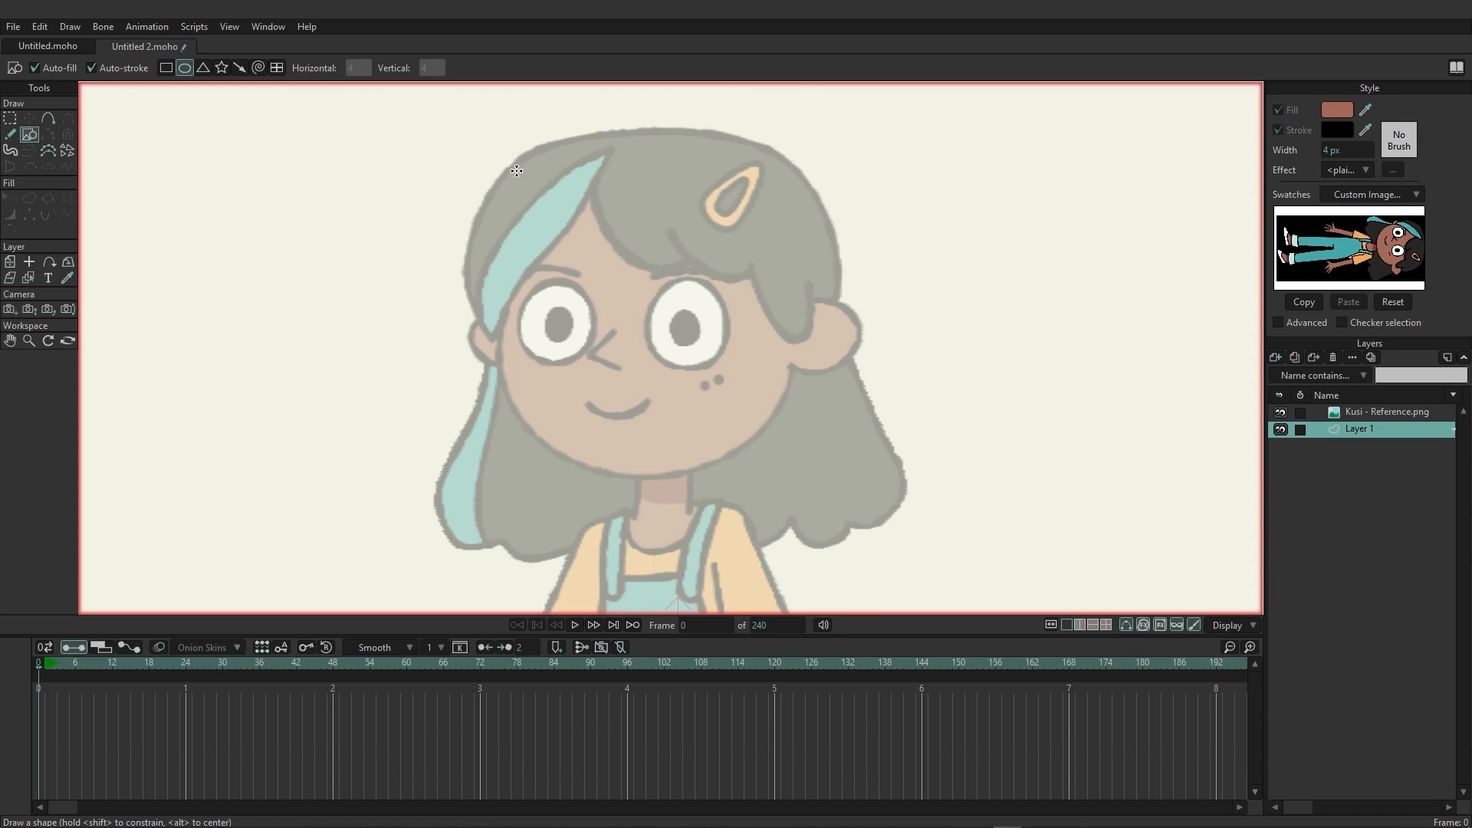
pyautogui.moveTo(516, 171); pyautogui.dragTo(796, 474)
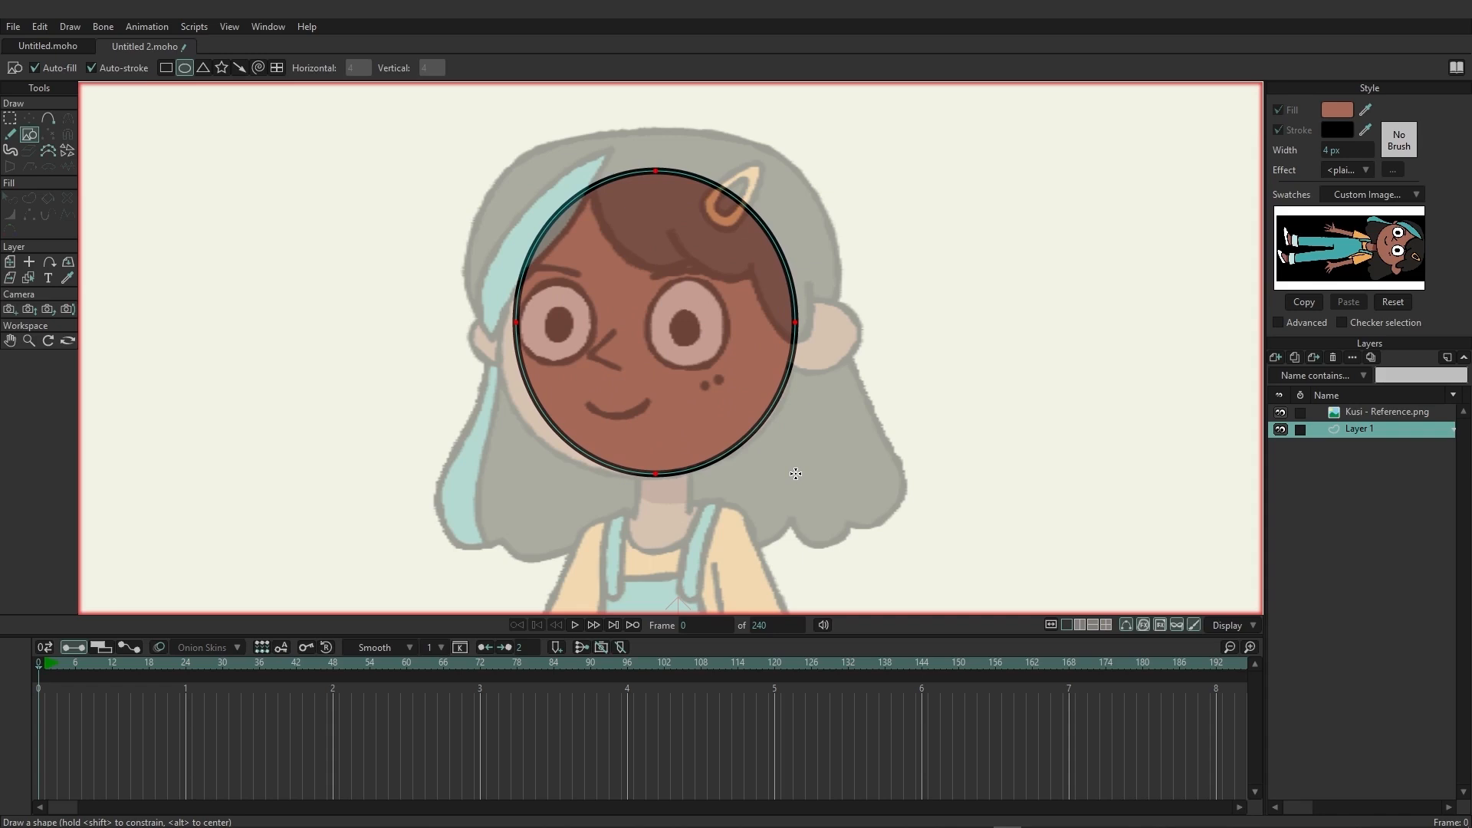
pyautogui.moveTo(795, 474); pyautogui.dragTo(795, 474)
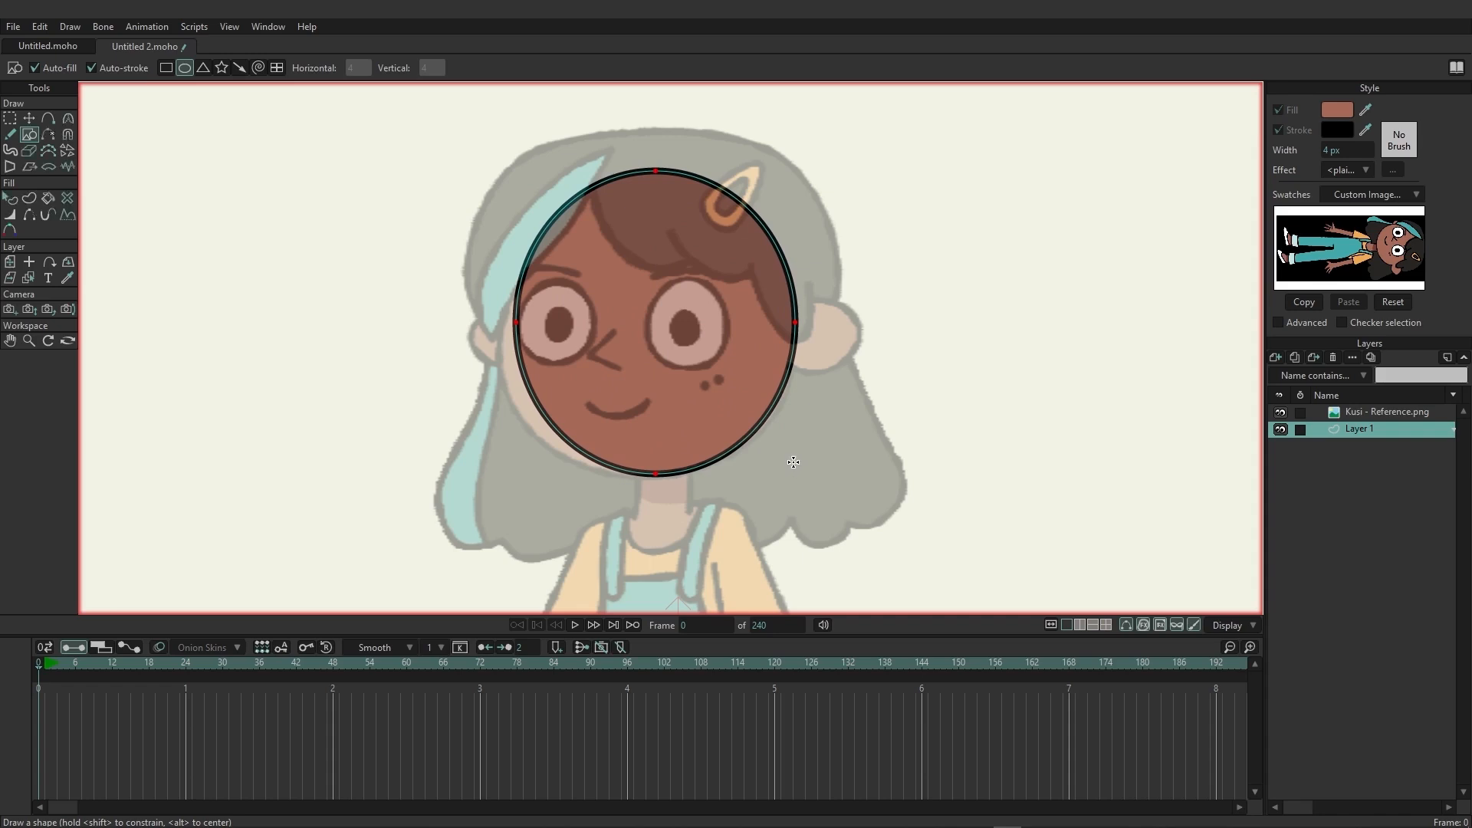
# Move the head oval's left point down and outward to about X -0.27, Y 0.45 to follow the reference cheek.
pyautogui.click(10, 121)
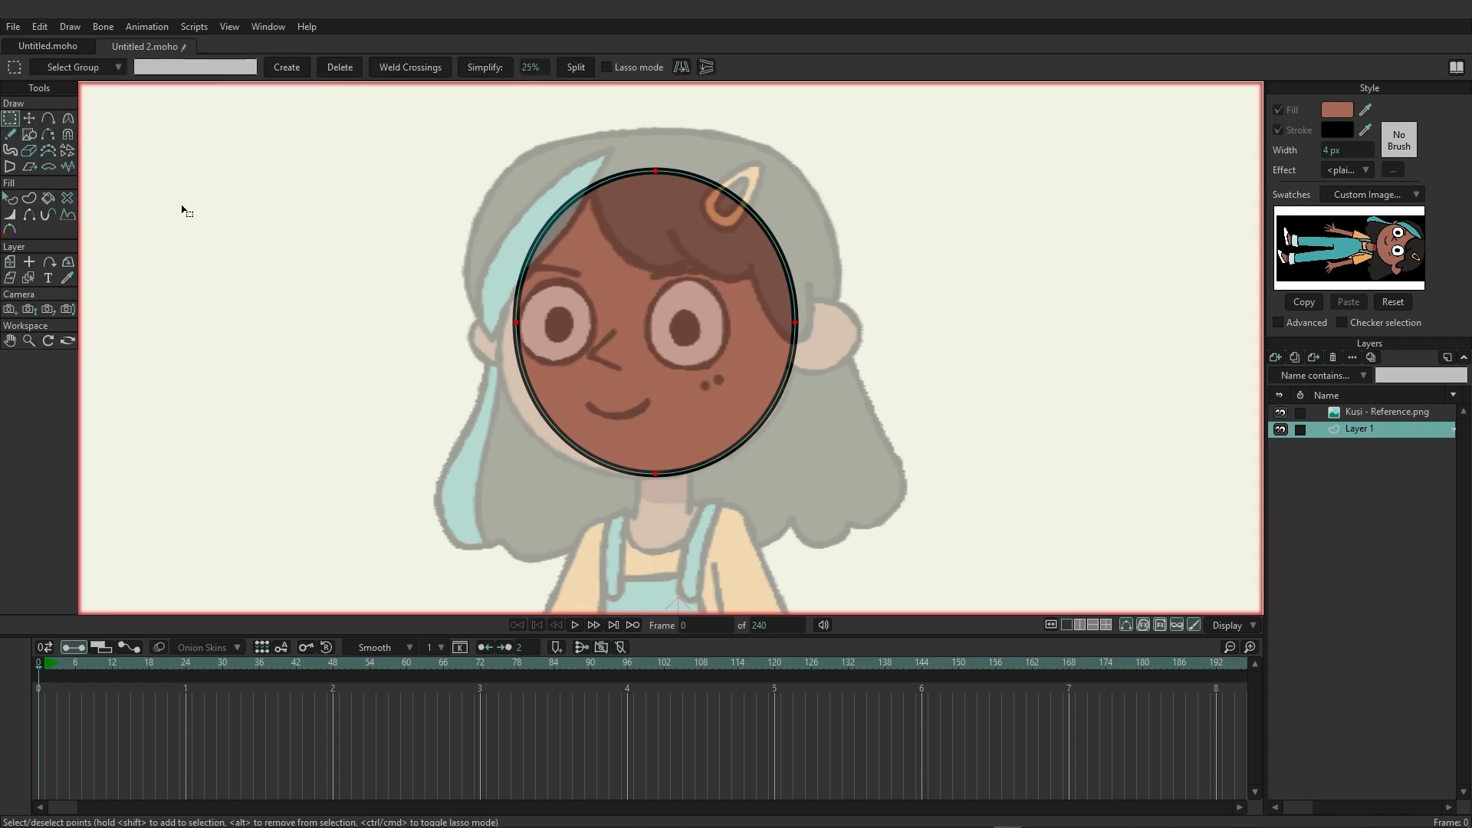
pyautogui.click(30, 118)
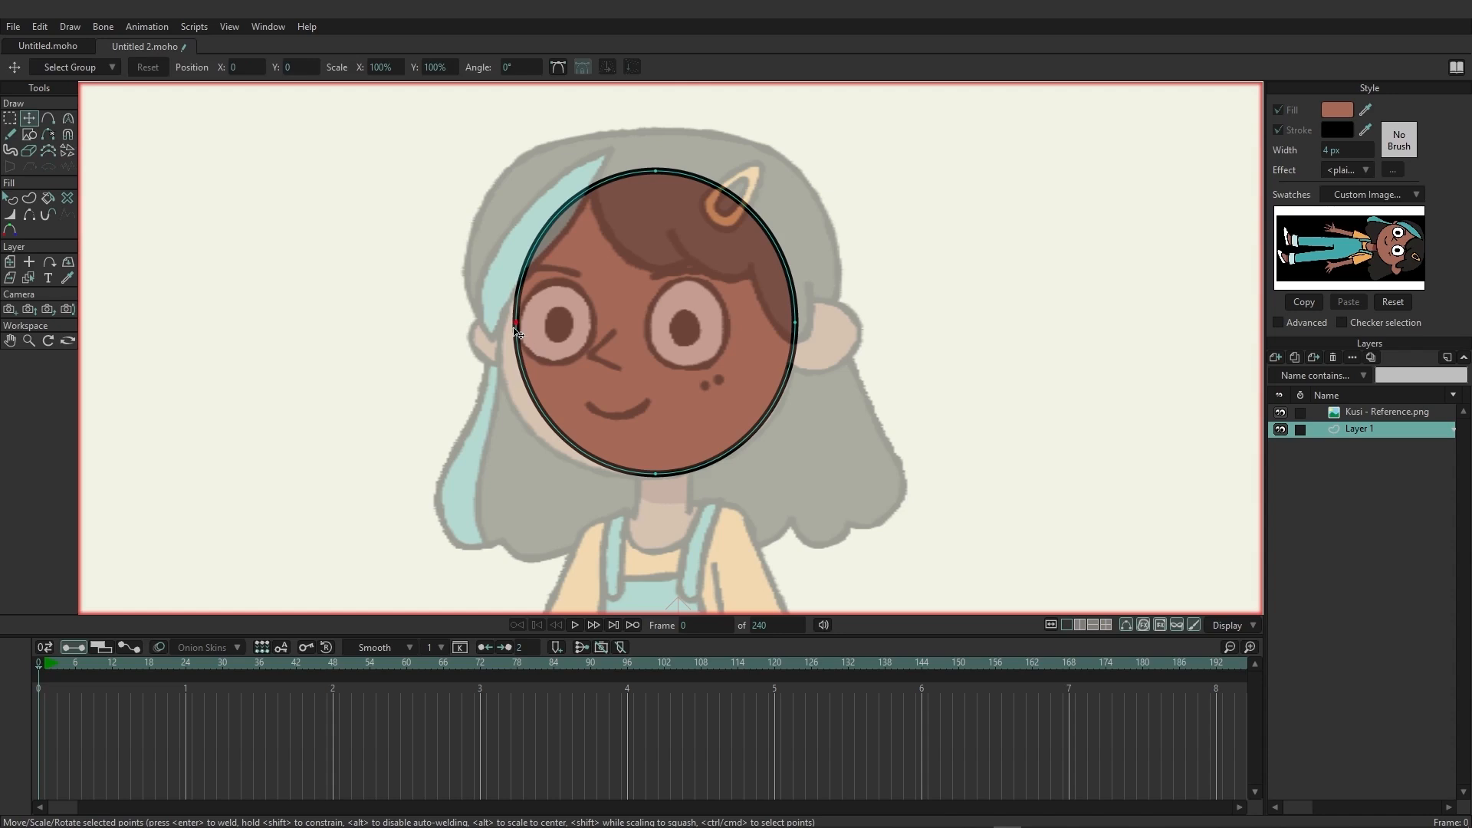
pyautogui.moveTo(517, 332); pyautogui.dragTo(506, 388)
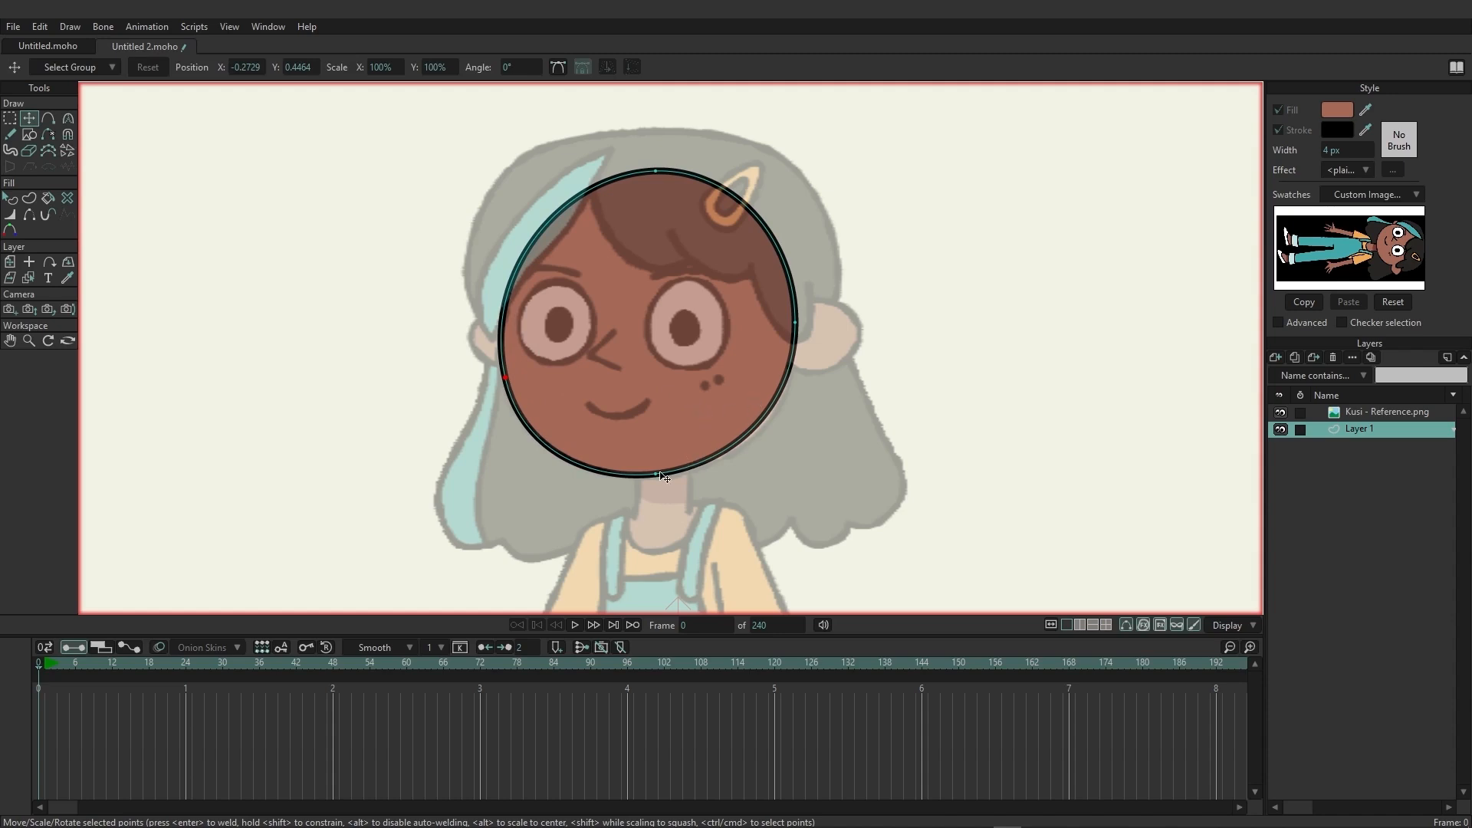
# Add a point on the lower right of the head outline and move it outward to about X 0.13, Y 0.37.
pyautogui.click(50, 119)
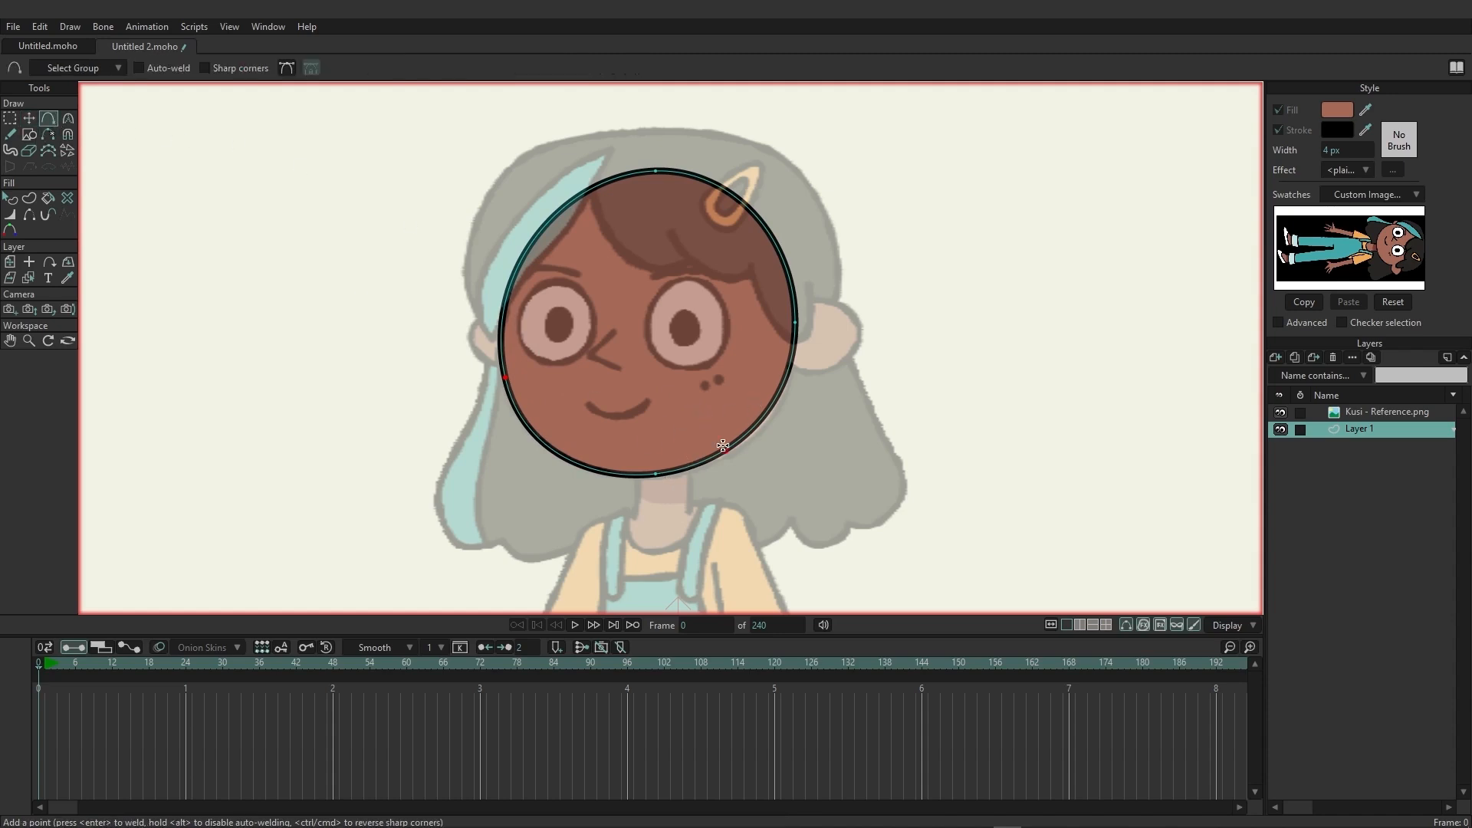
pyautogui.click(759, 427)
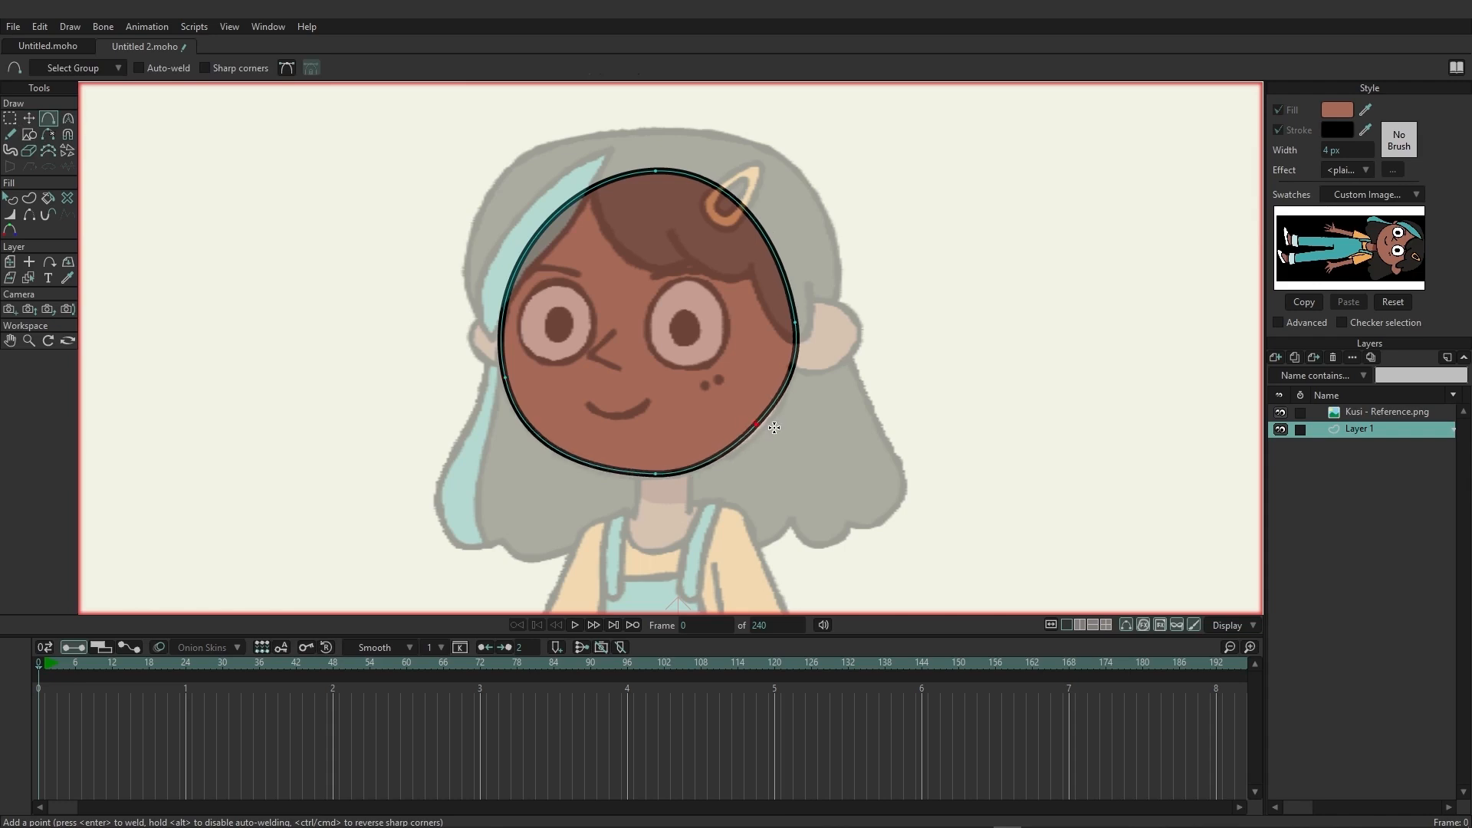
pyautogui.press('t')
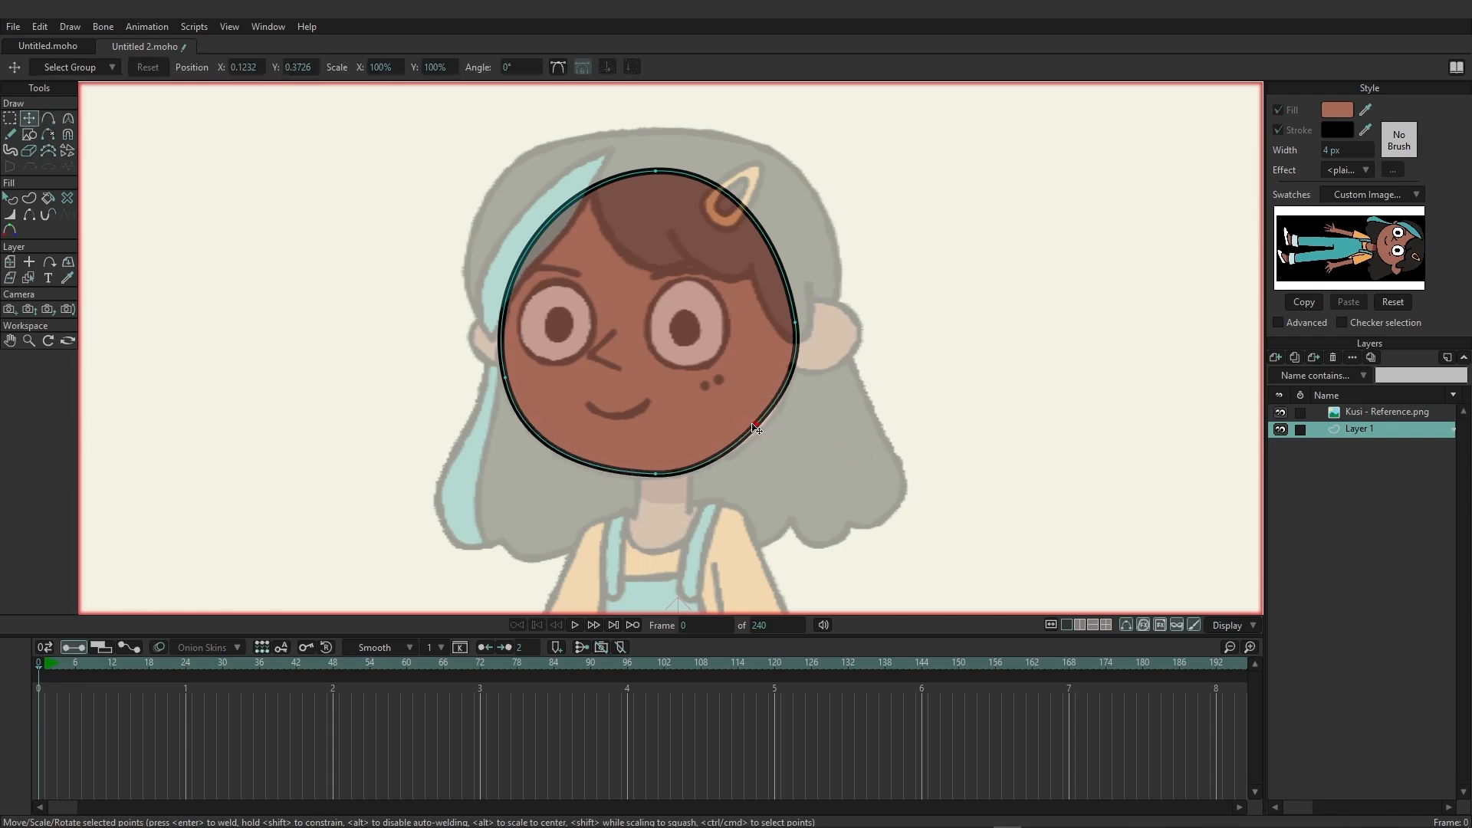
pyautogui.moveTo(757, 424); pyautogui.dragTo(768, 433)
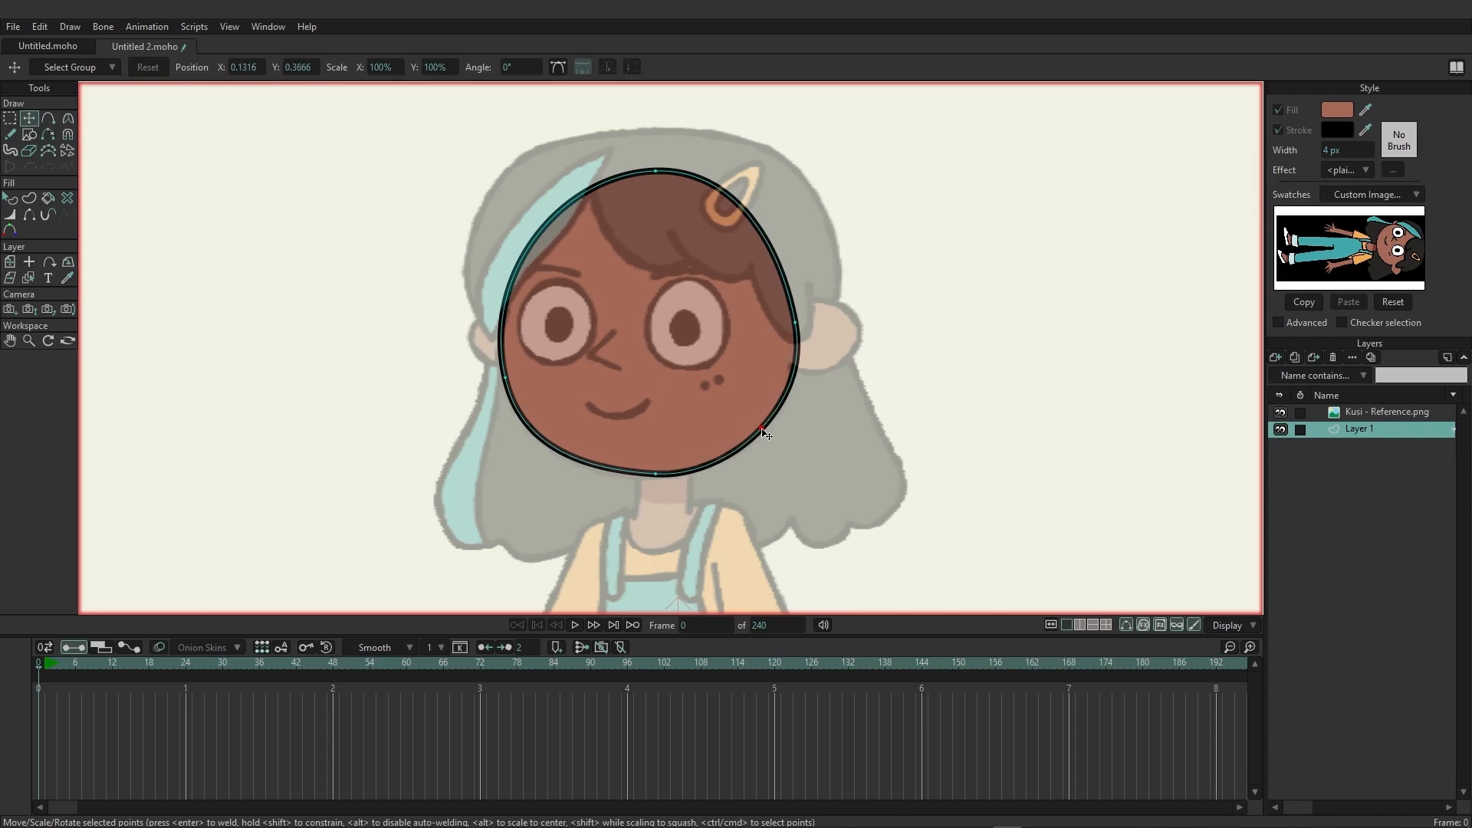
# Tilt the curve handles of the head's bottom point with the Curvature tool to match the reference chin.
pyautogui.click(67, 119)
pyautogui.click(801, 374)
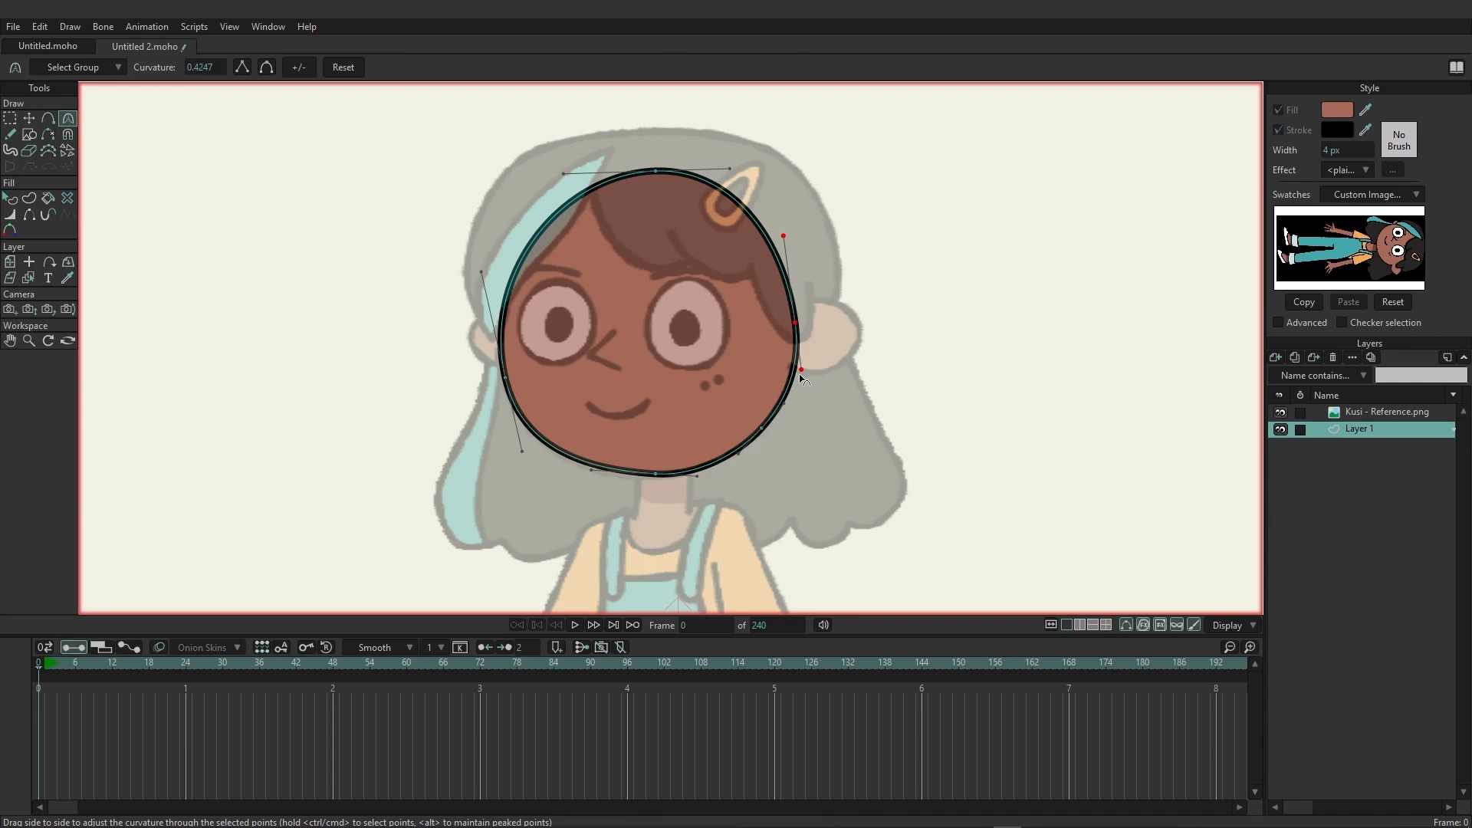
pyautogui.click(701, 477)
pyautogui.moveTo(700, 475); pyautogui.dragTo(711, 479)
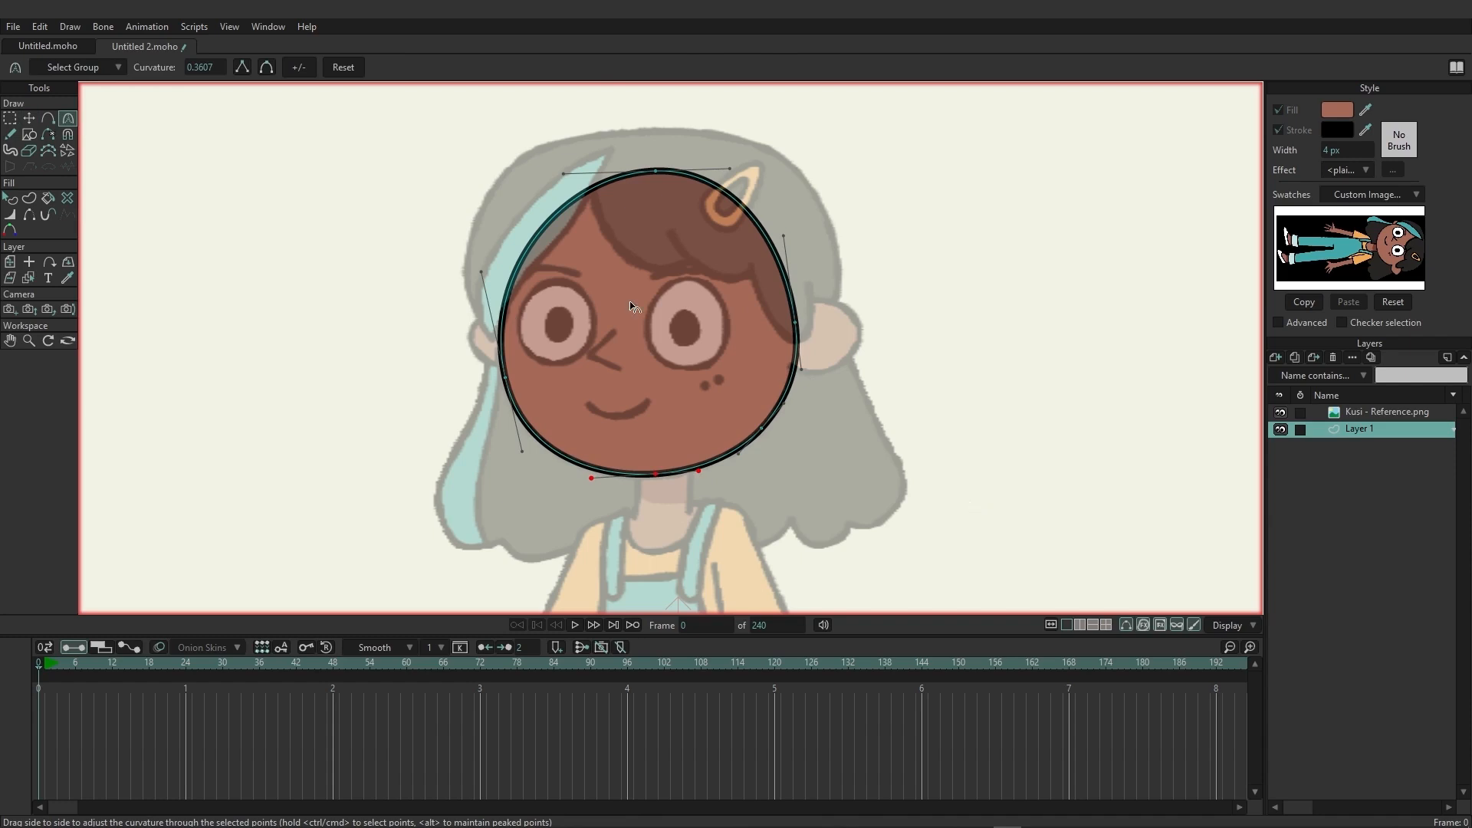
# Nudge the head outline's left cheek point slightly outward to about X -0.278, Y 0.446.
pyautogui.click(10, 120)
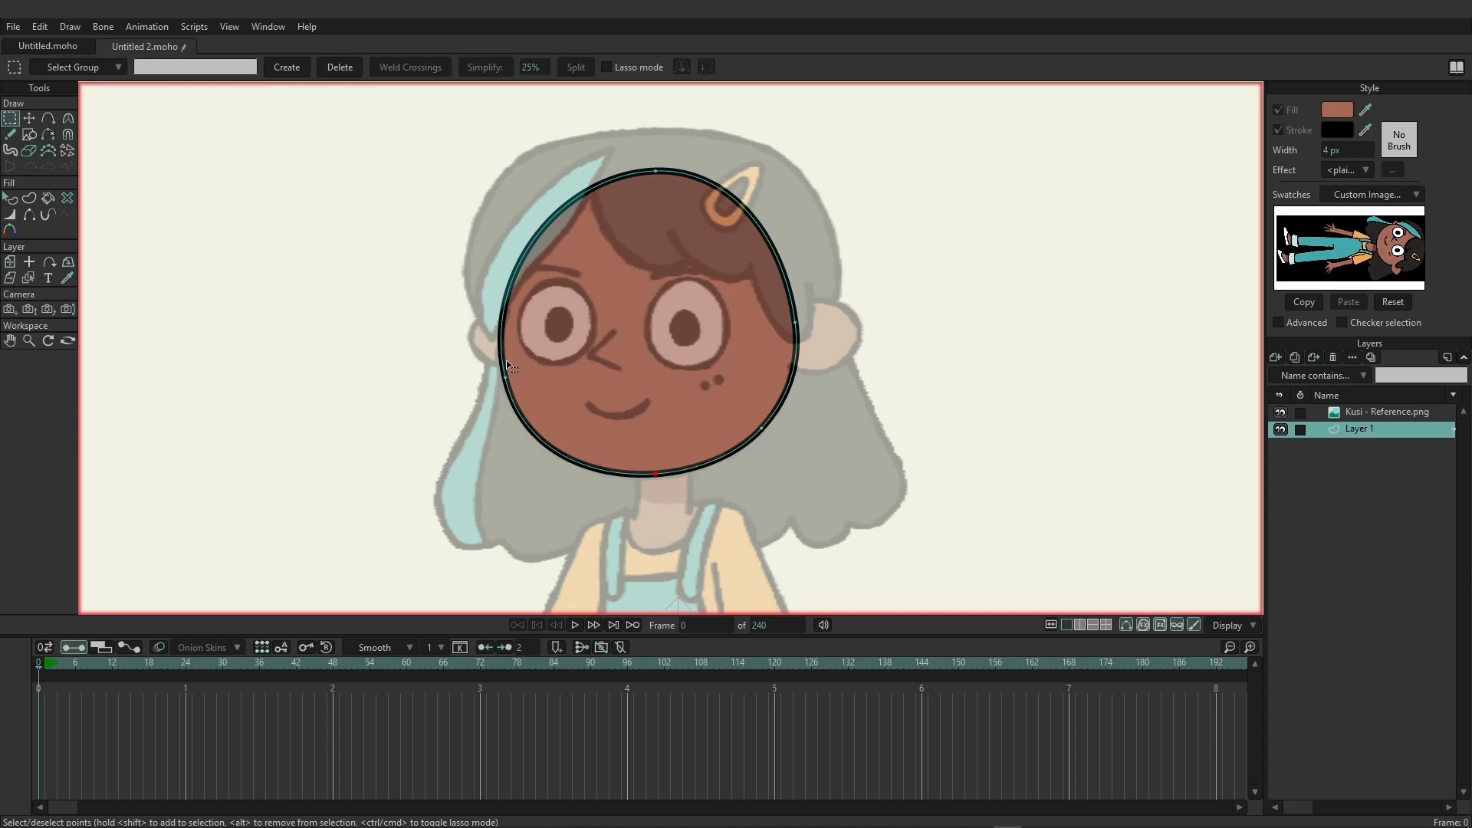
pyautogui.click(28, 120)
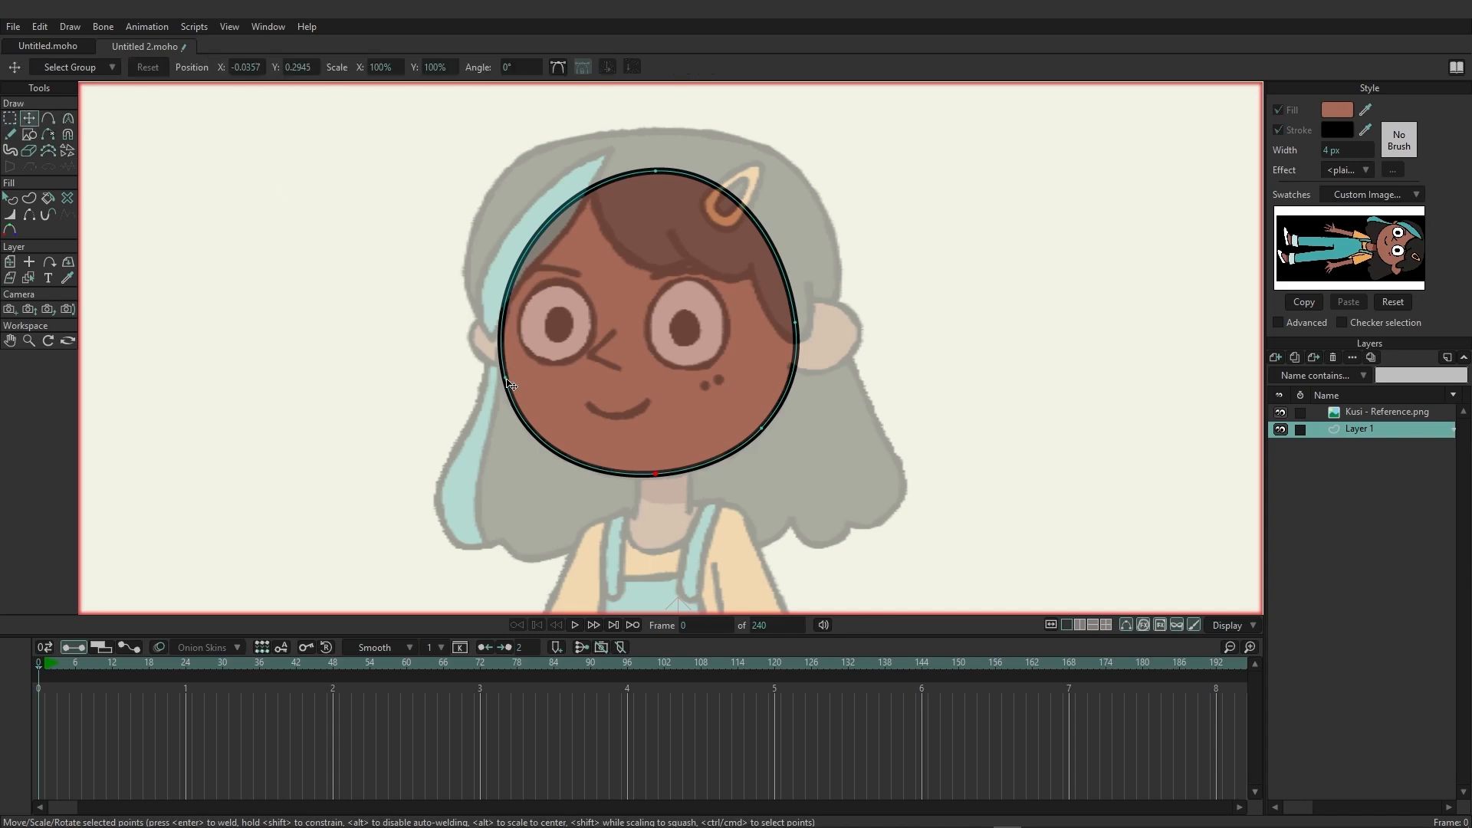
pyautogui.moveTo(509, 383); pyautogui.dragTo(505, 381)
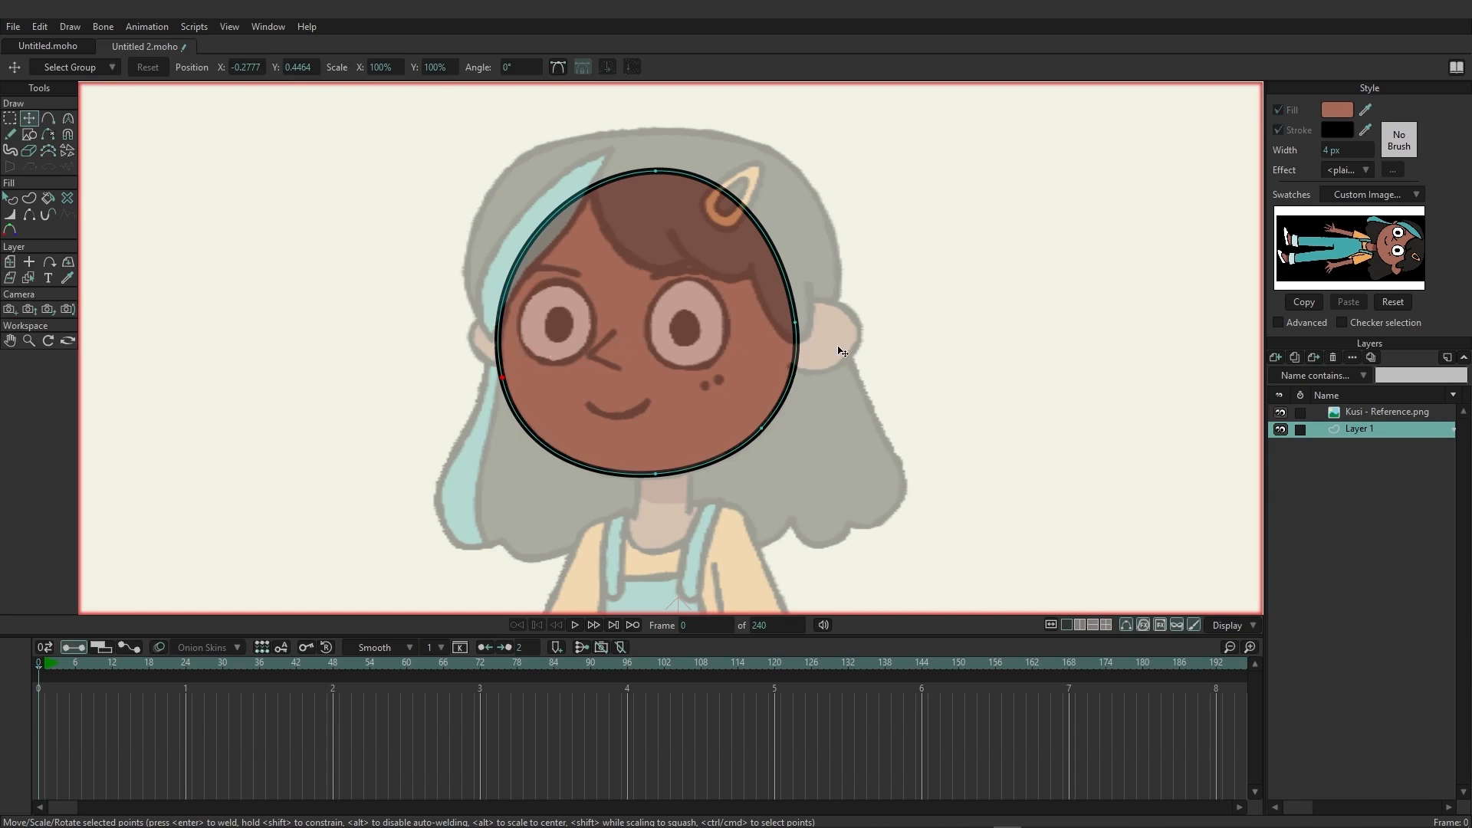
# Draw a larger oval over the reference's right-hand ear and a smaller one over the left-hand ear.
pyautogui.moveTo(875, 360); pyautogui.dragTo(714, 380)
pyautogui.scroll(2, 682, 406)
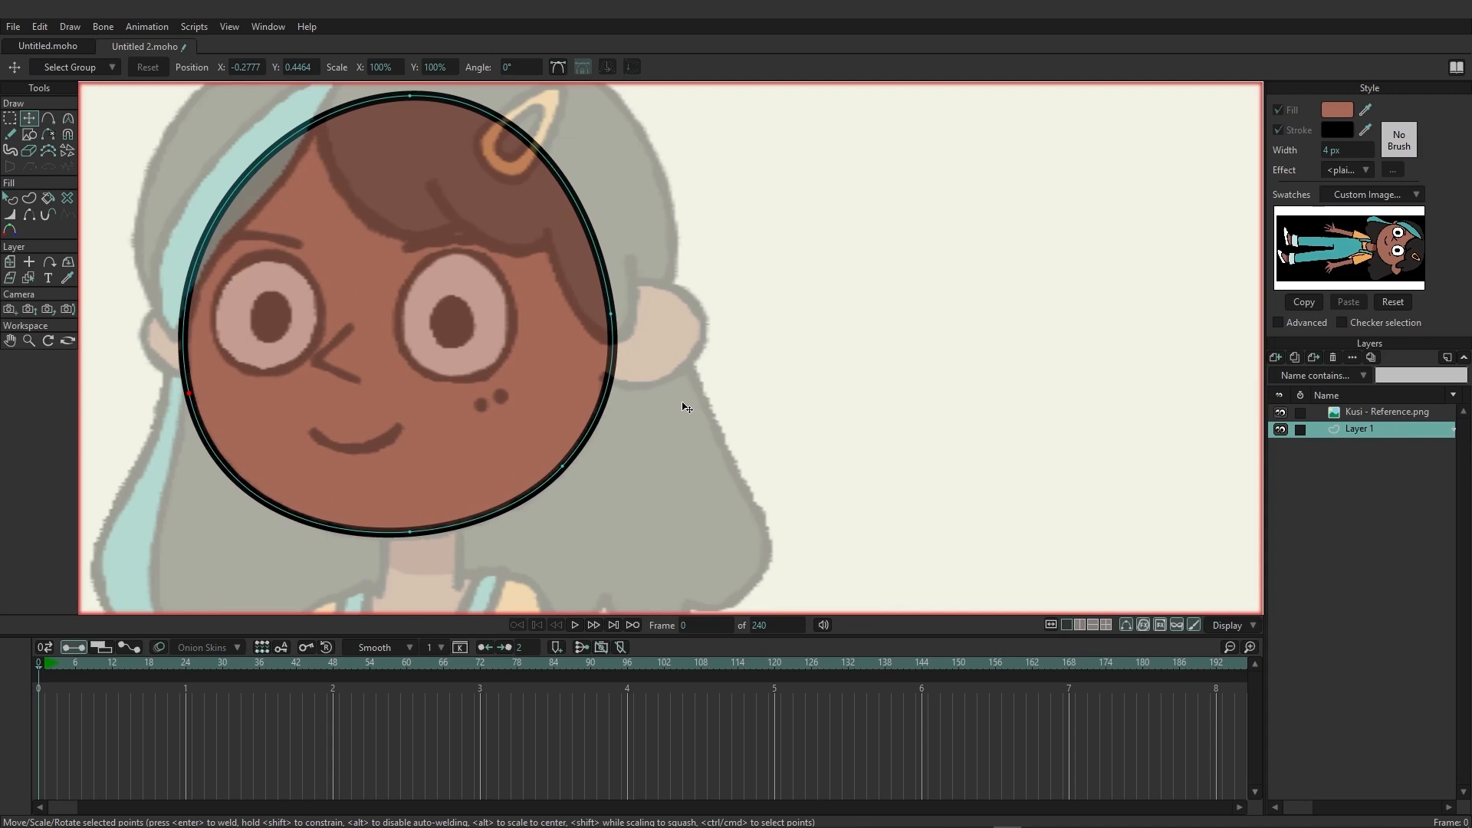
pyautogui.click(31, 136)
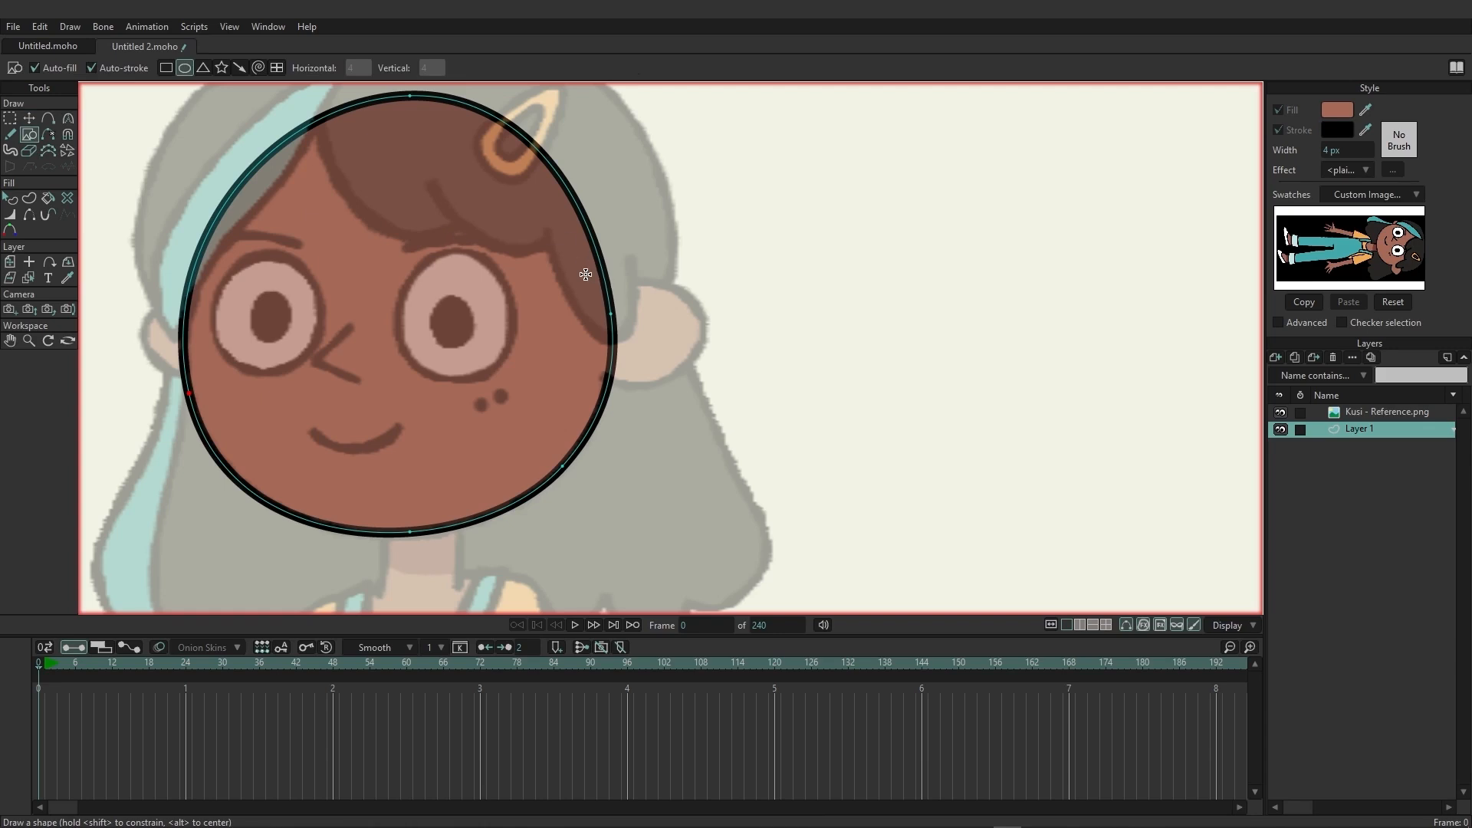
pyautogui.moveTo(586, 274)
pyautogui.mouseDown()
pyautogui.moveTo(648, 318)
pyautogui.moveTo(703, 387)
pyautogui.mouseUp()
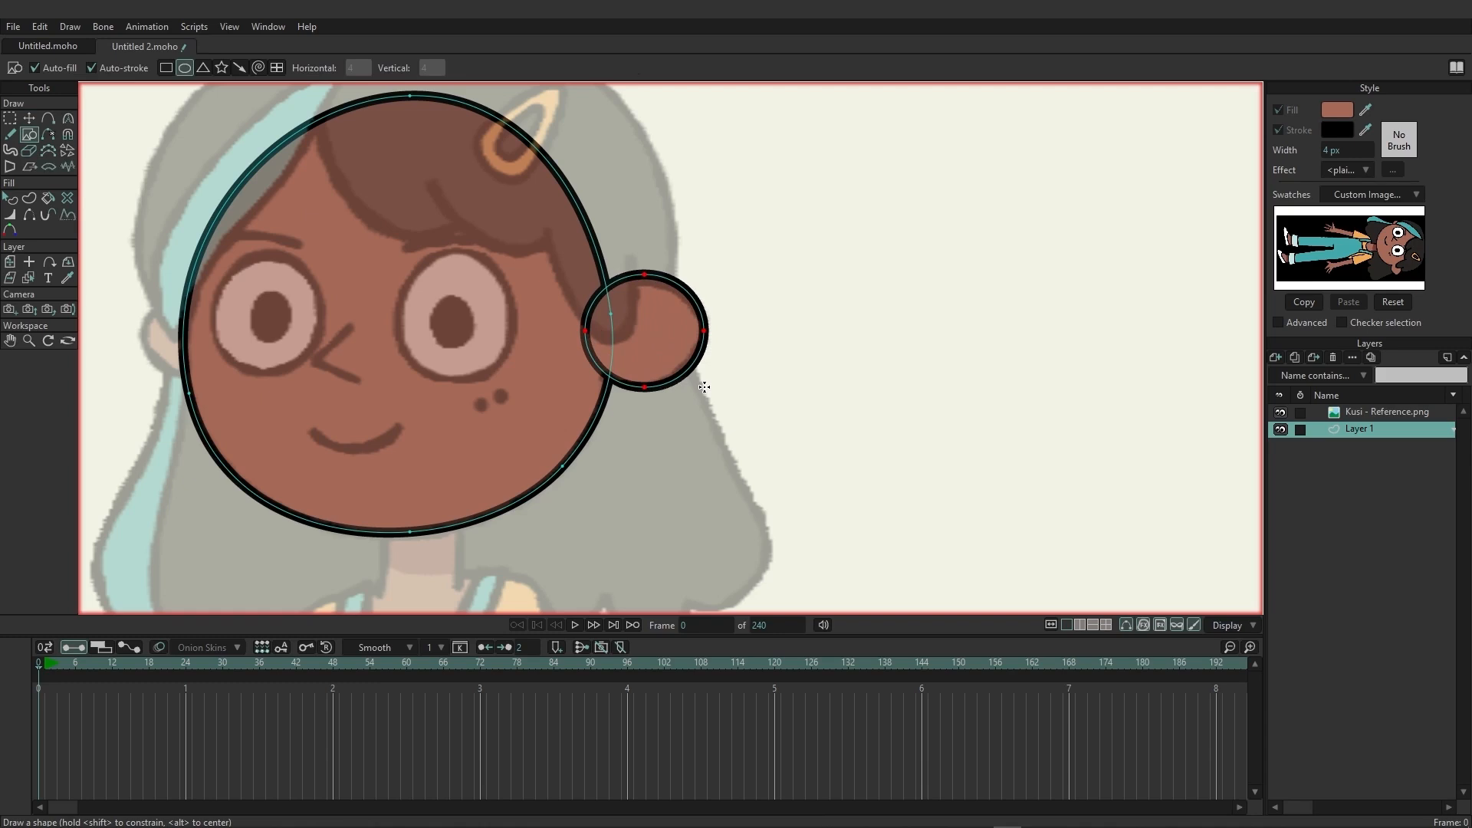
pyautogui.moveTo(409, 360); pyautogui.dragTo(569, 385)
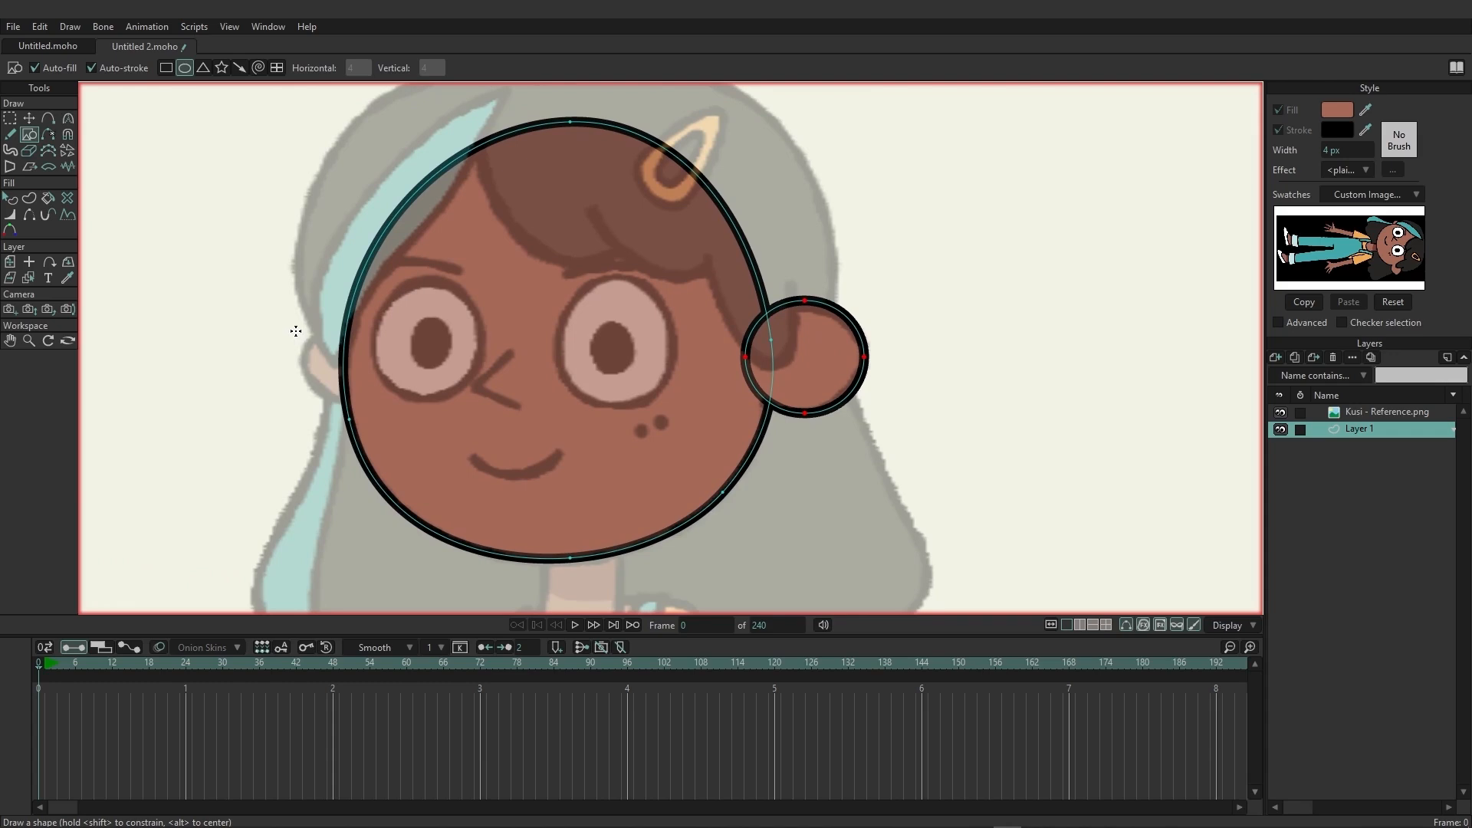
pyautogui.moveTo(297, 335); pyautogui.dragTo(358, 406)
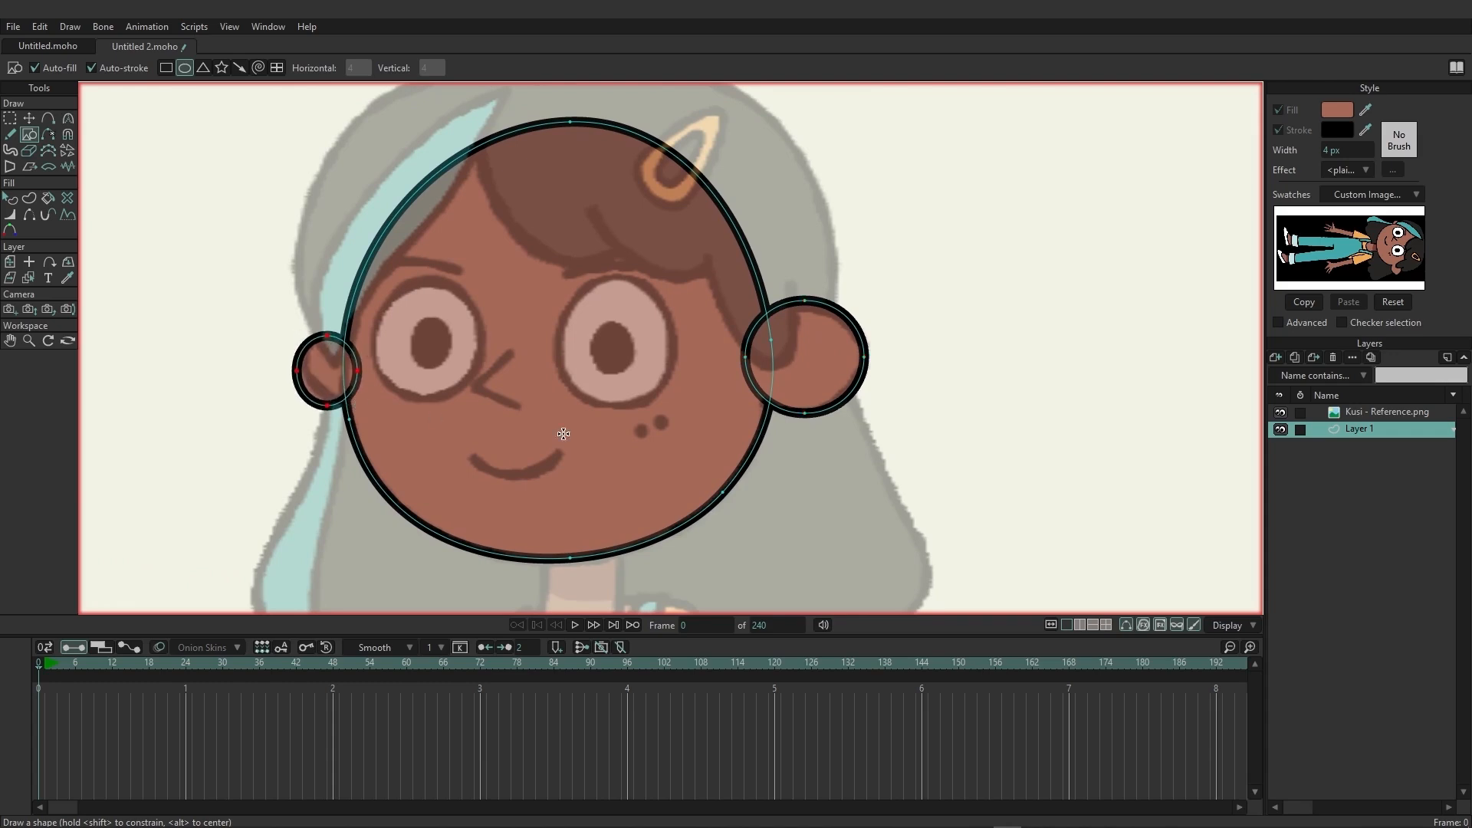
# Nudge the larger ear's top and outer points and sharpen its outer tip with the Curvature tool to match the reference.
pyautogui.press('t')
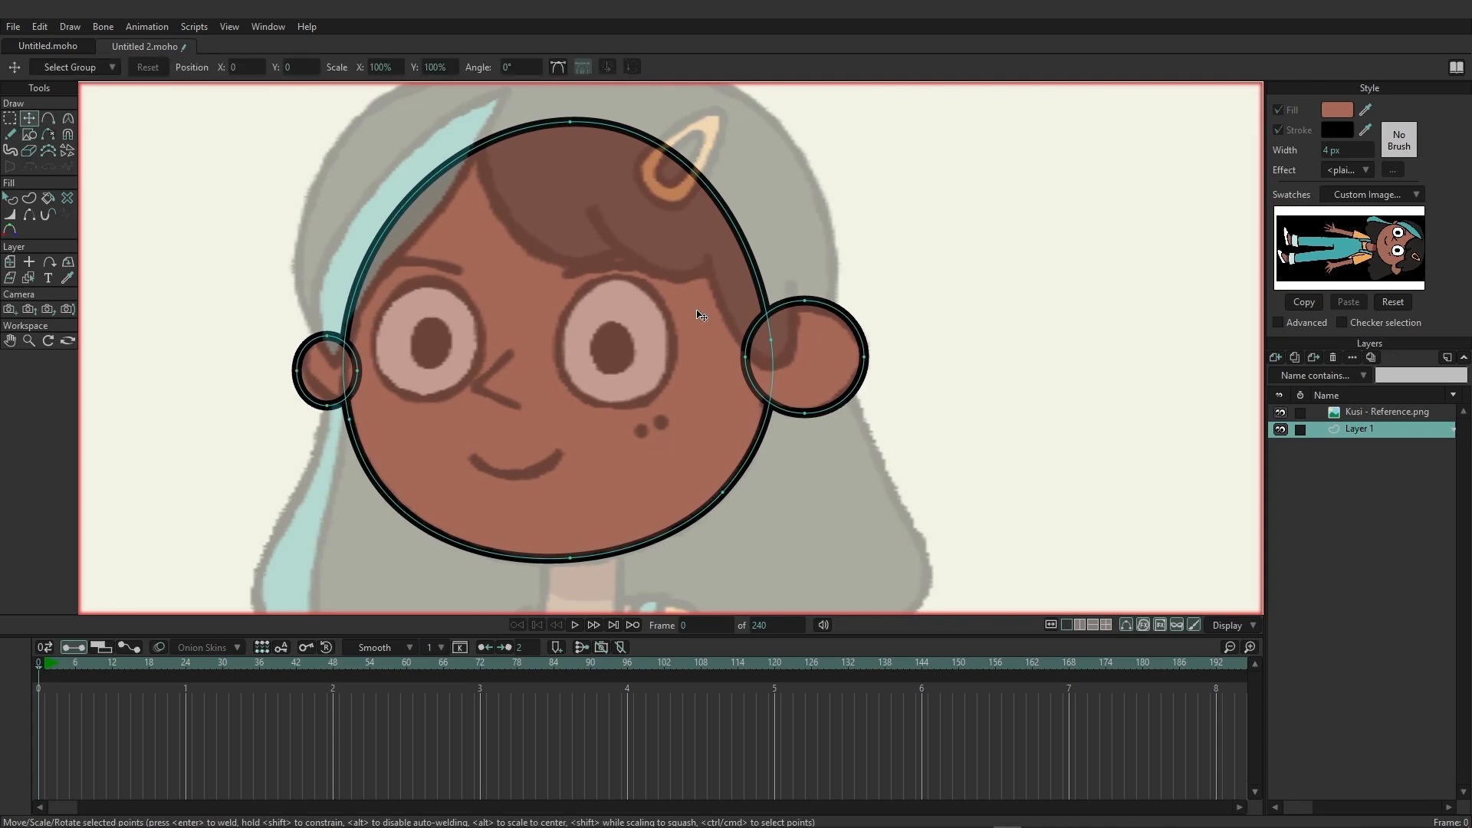
pyautogui.moveTo(804, 300); pyautogui.dragTo(804, 307)
pyautogui.moveTo(864, 357); pyautogui.dragTo(867, 356)
pyautogui.moveTo(818, 414); pyautogui.dragTo(864, 397)
pyautogui.click(67, 118)
pyautogui.moveTo(871, 330); pyautogui.dragTo(859, 329)
pyautogui.moveTo(865, 394); pyautogui.dragTo(863, 396)
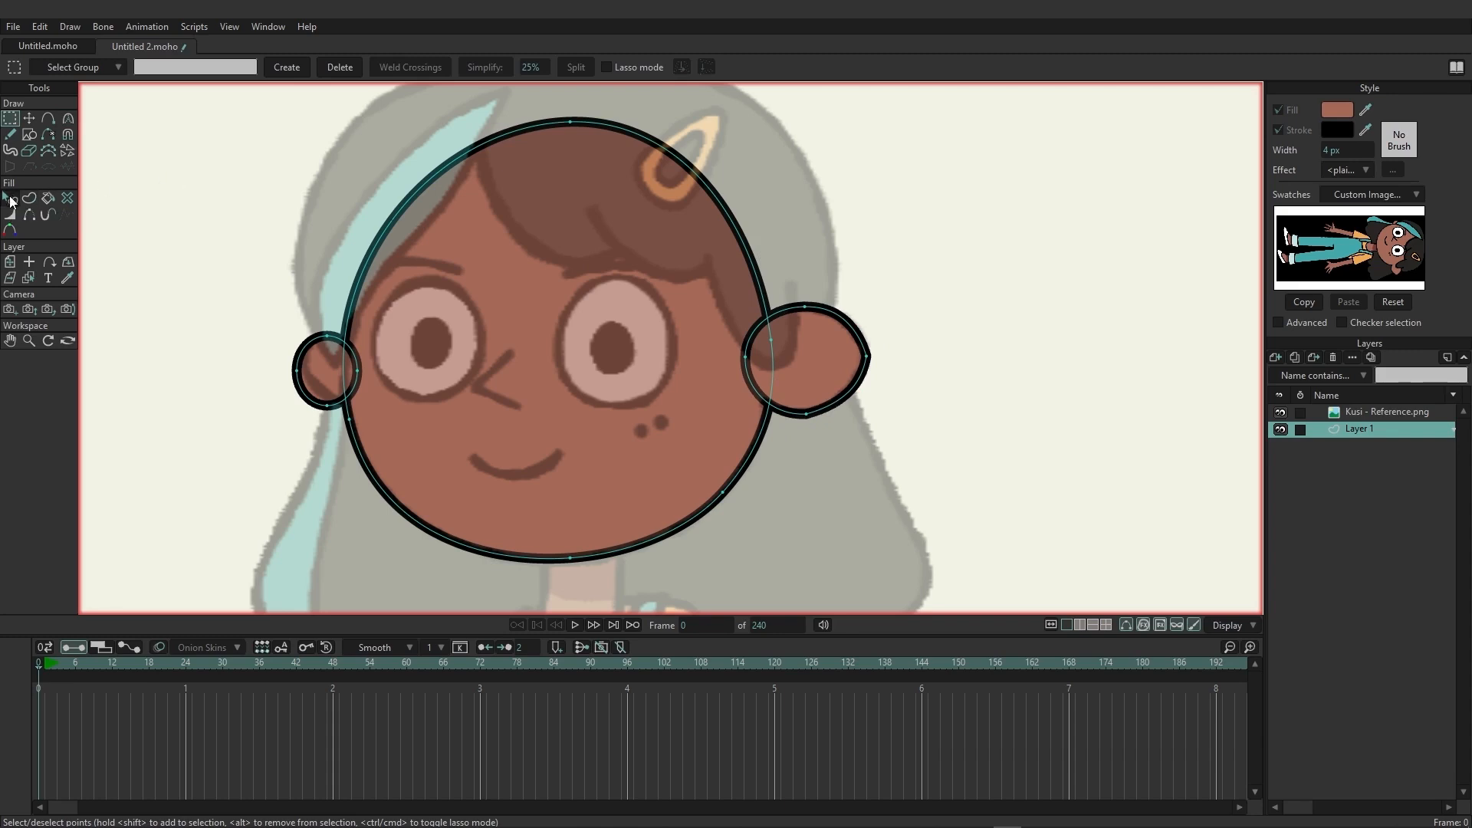
# Combine the larger ear shape with the head outline using the Add boolean mode.
pyautogui.click(9, 198)
pyautogui.click(801, 339)
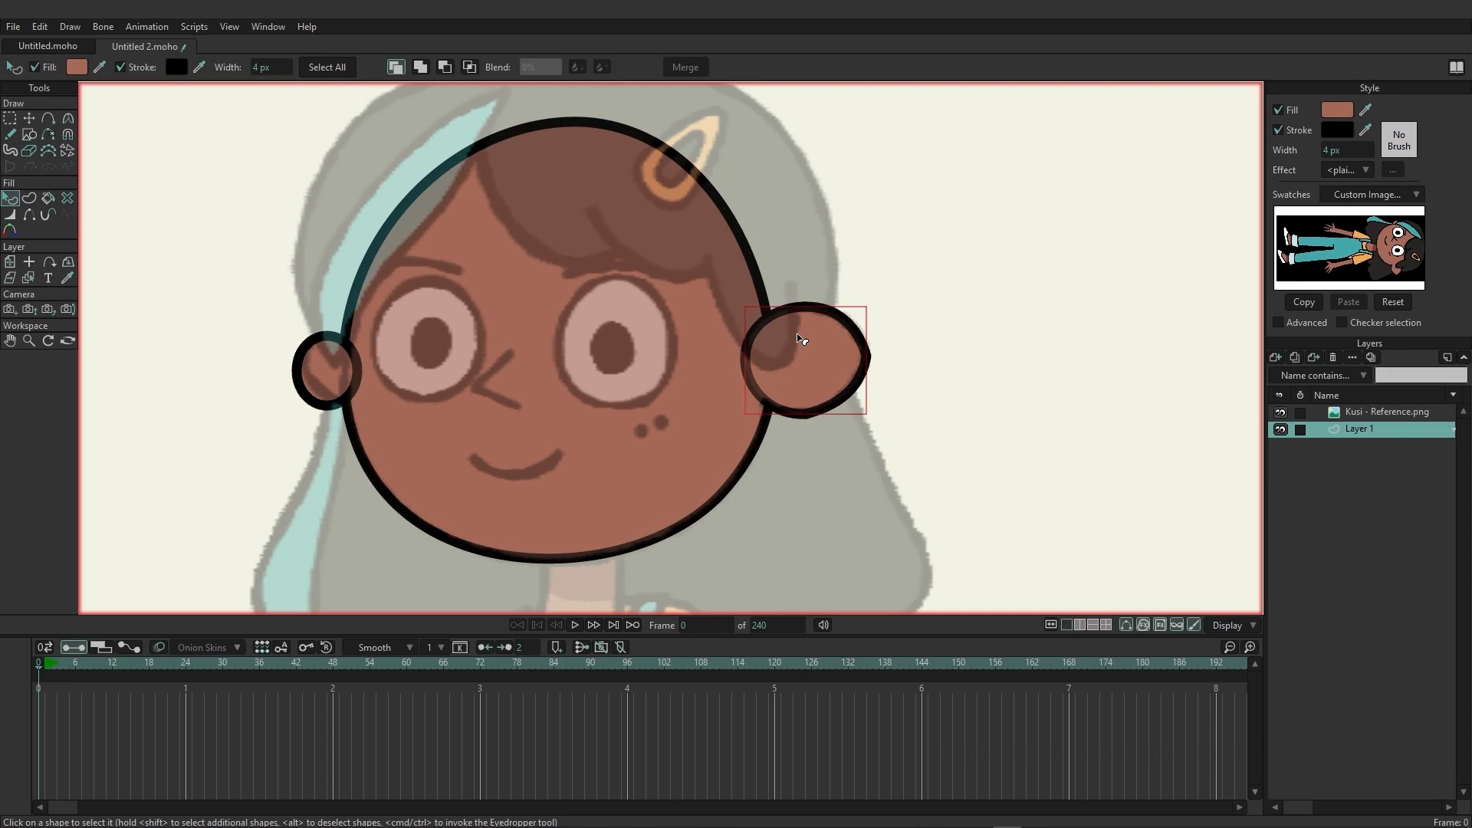
pyautogui.click(421, 67)
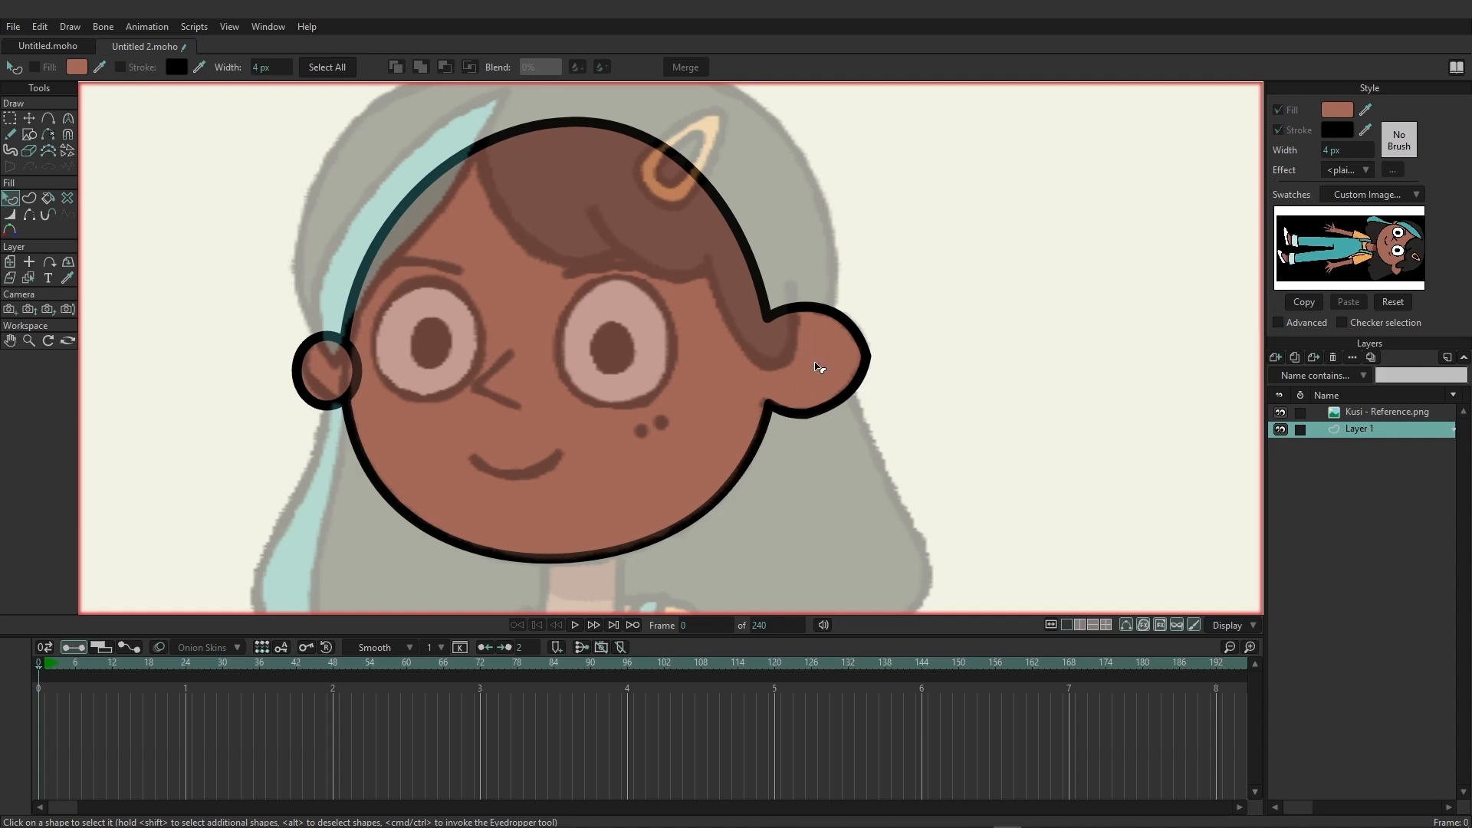
pyautogui.click(29, 120)
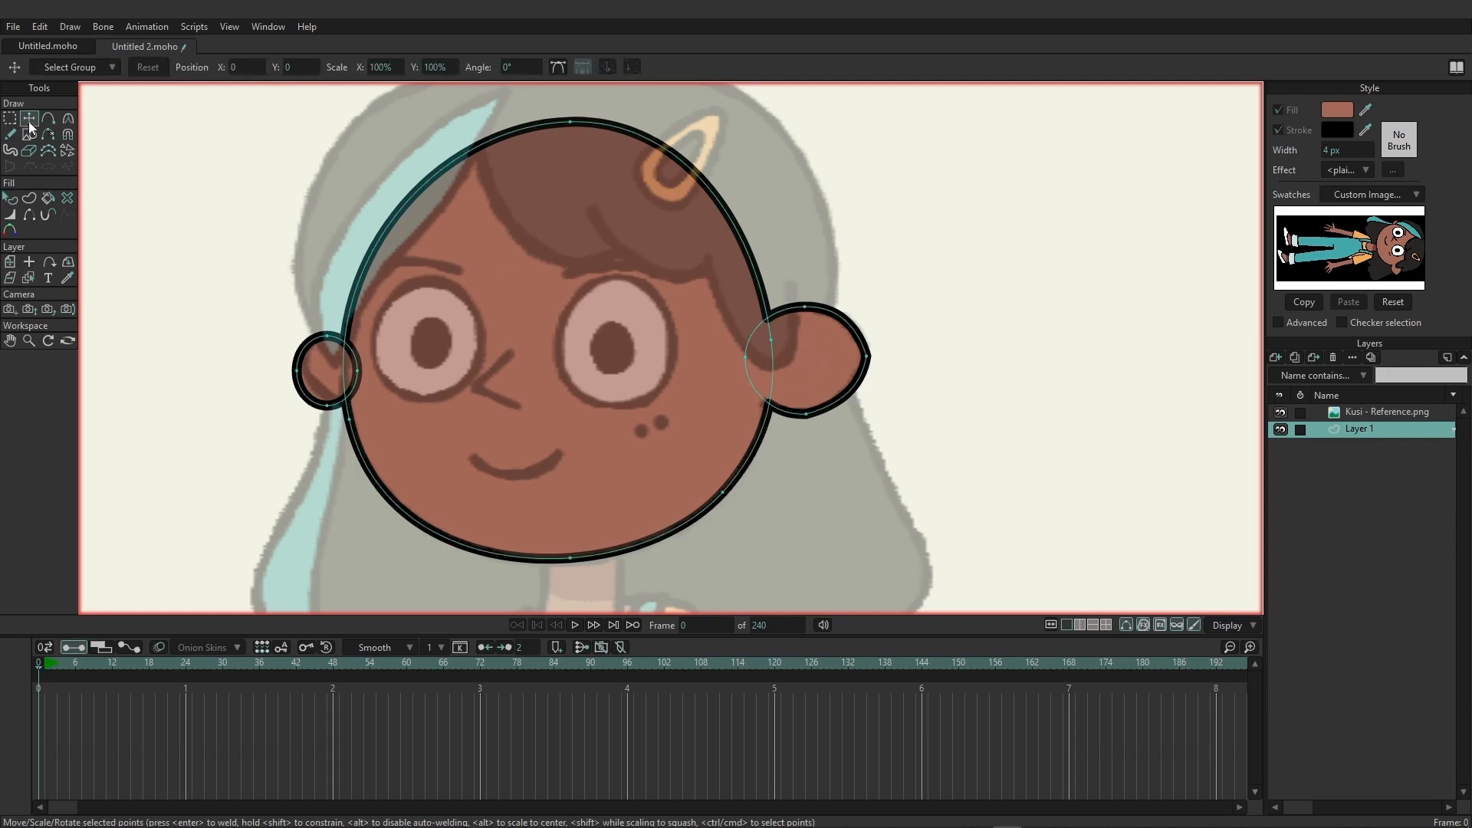
# Select the smaller ear shape and lower it in the stacking order behind the head.
pyautogui.click(10, 197)
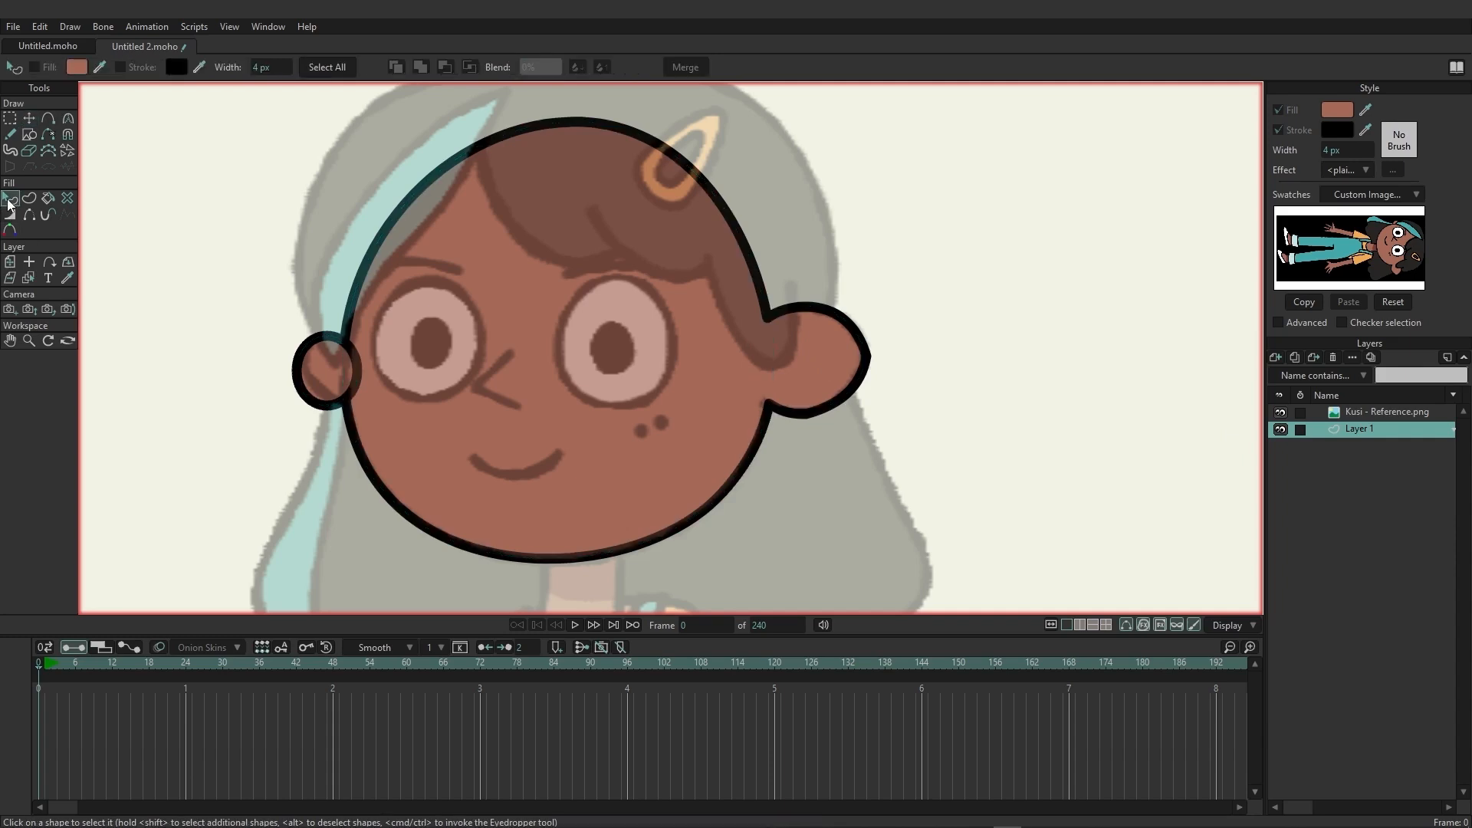
pyautogui.click(310, 351)
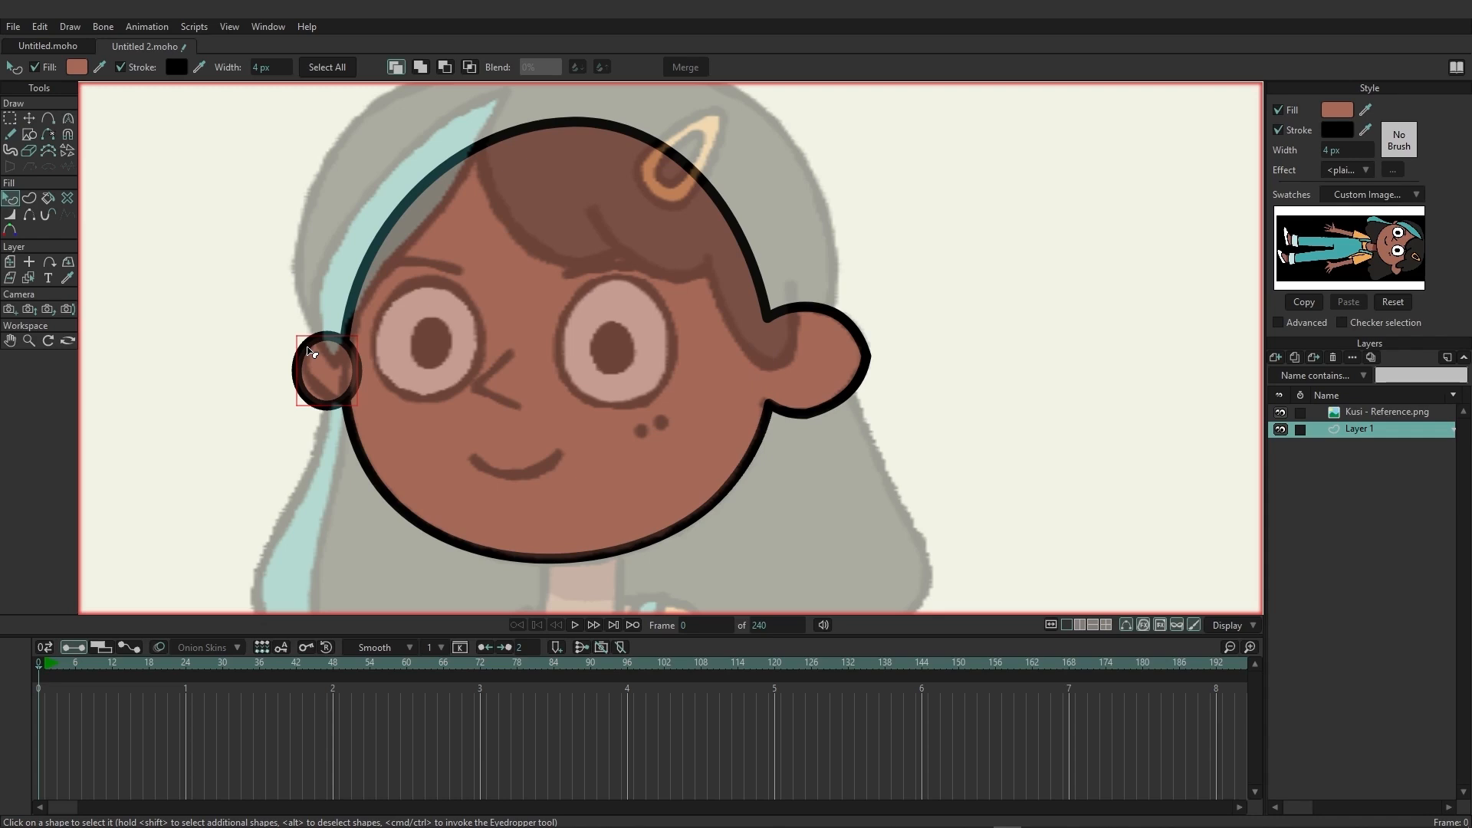
pyautogui.press('Down')
pyautogui.press('Down')
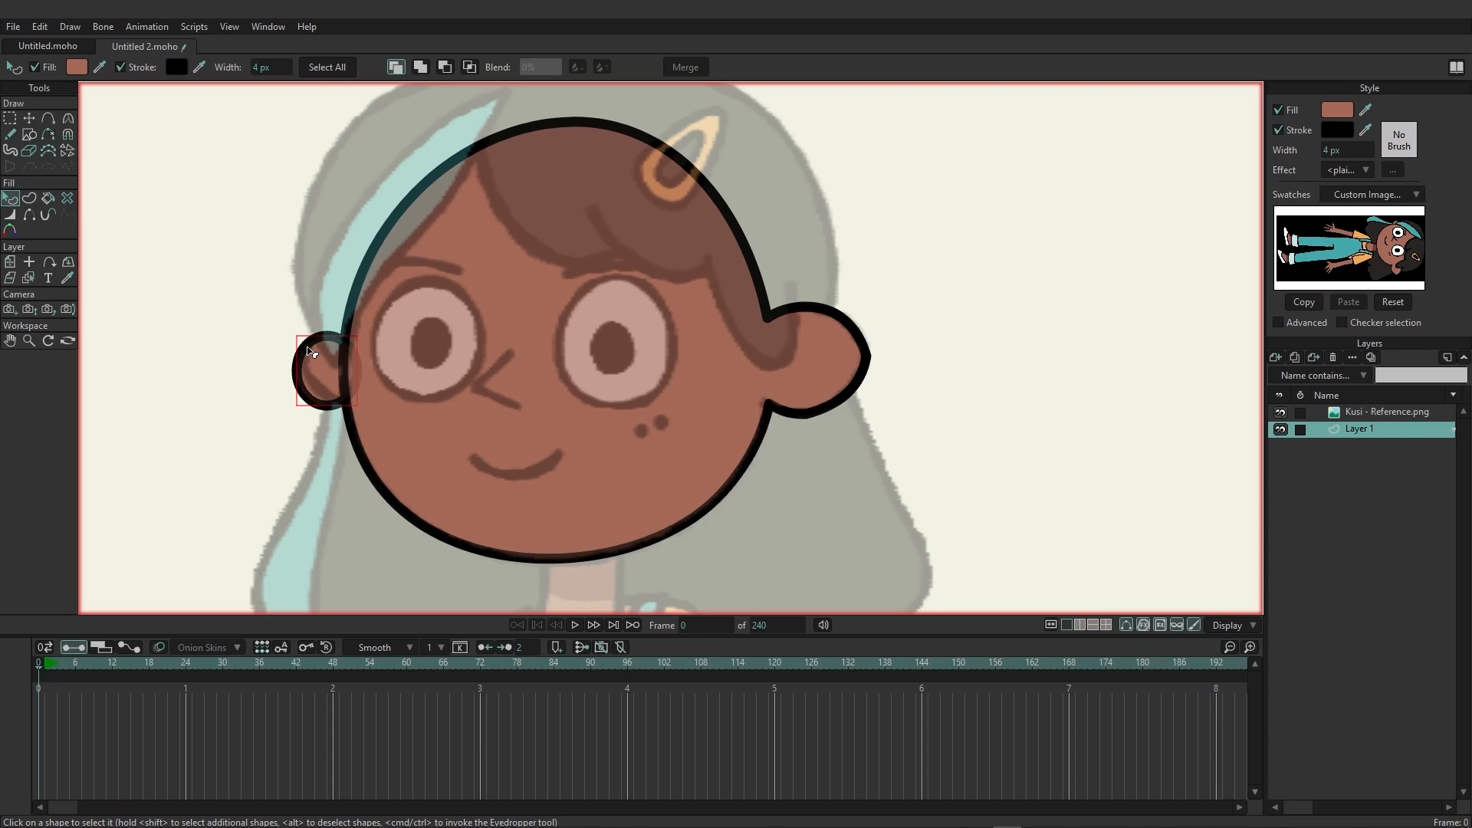
# Hide the Kusi reference layer, render a preview of the head and ears to inspect them closely, and show the reference again.
pyautogui.click(1279, 413)
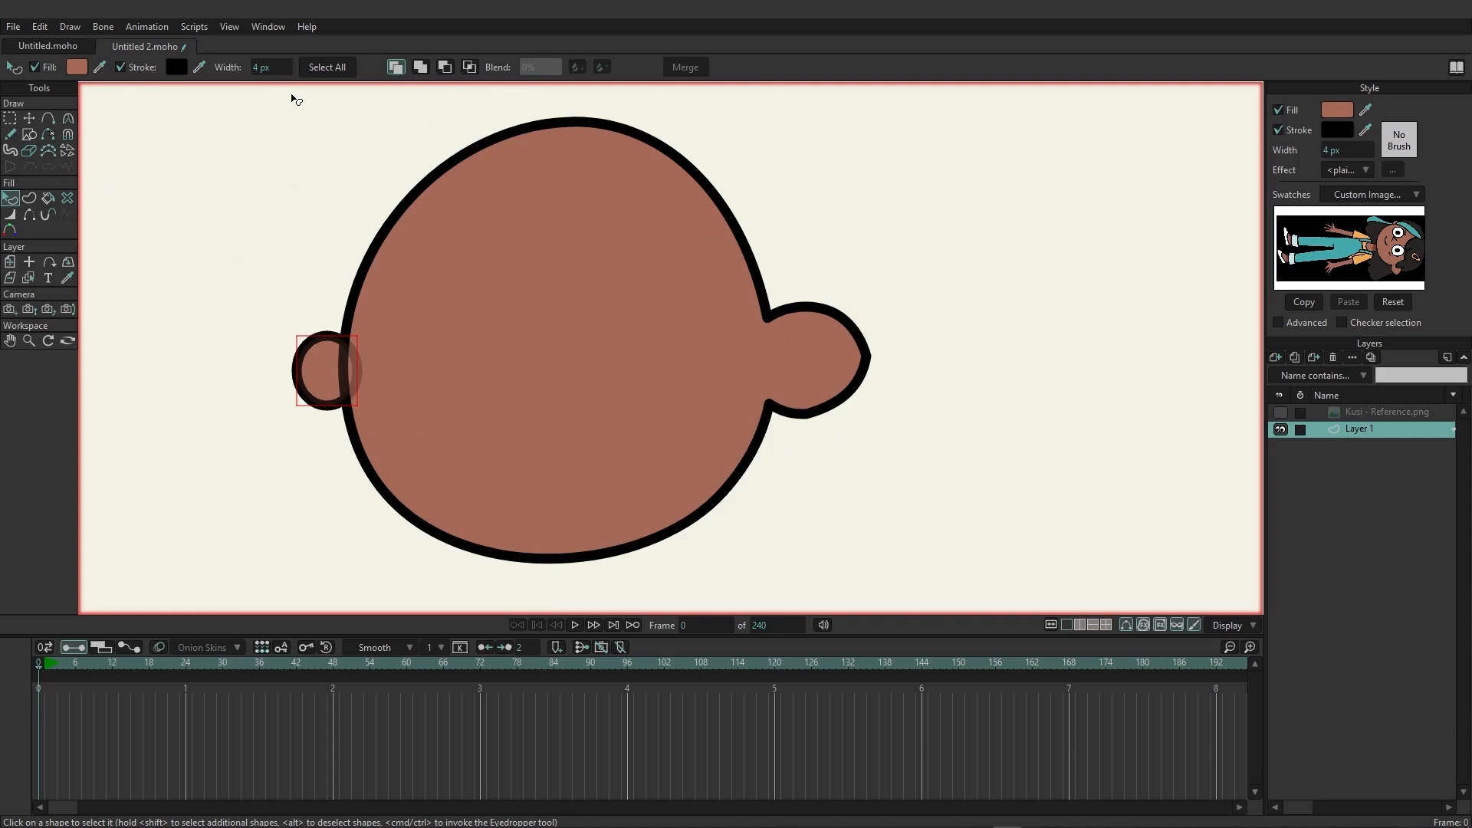
pyautogui.hotkey('ctrl', 'r')
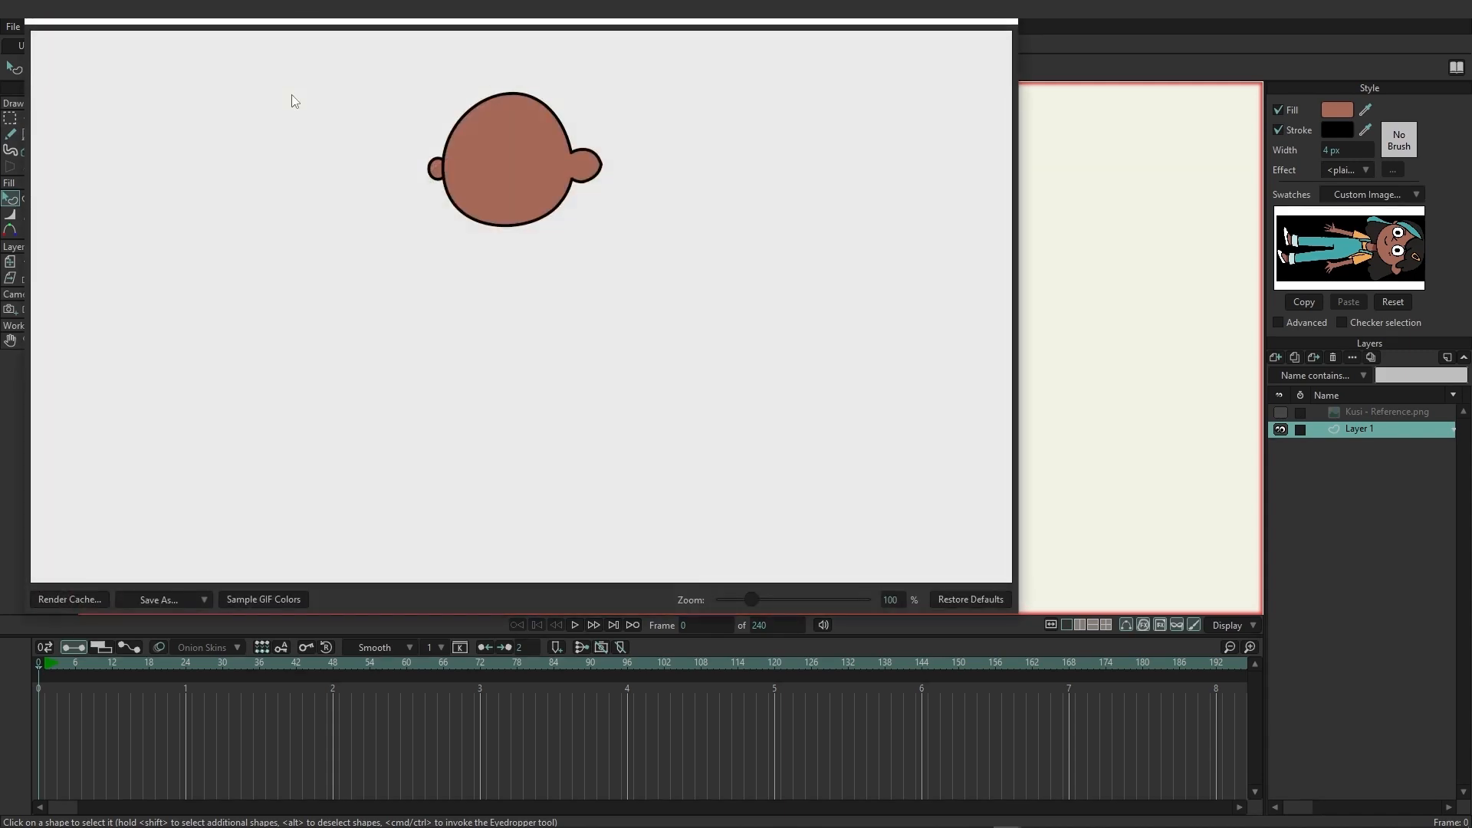
pyautogui.scroll(4, 430, 174)
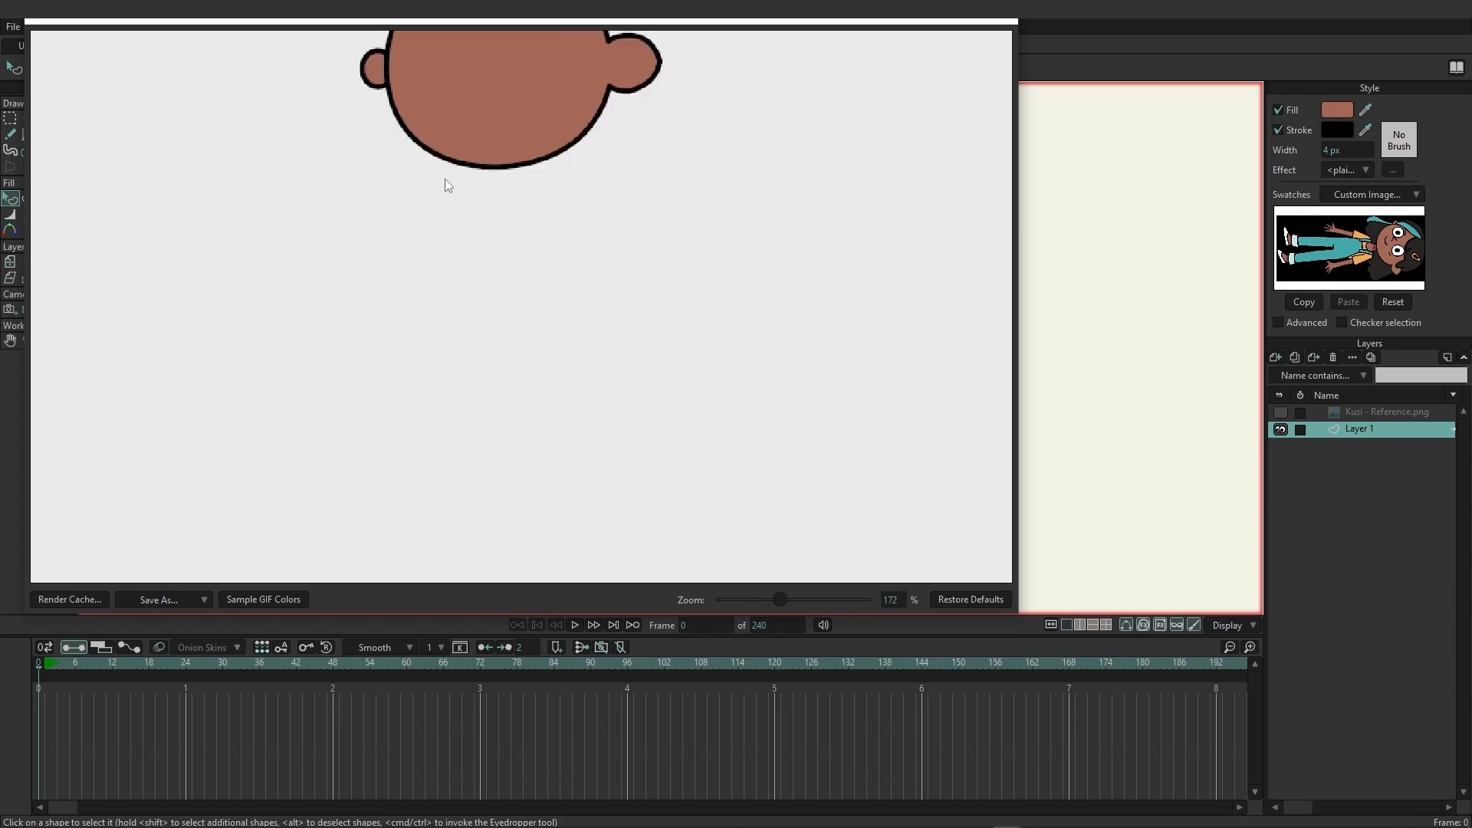
pyautogui.moveTo(472, 215); pyautogui.dragTo(518, 389)
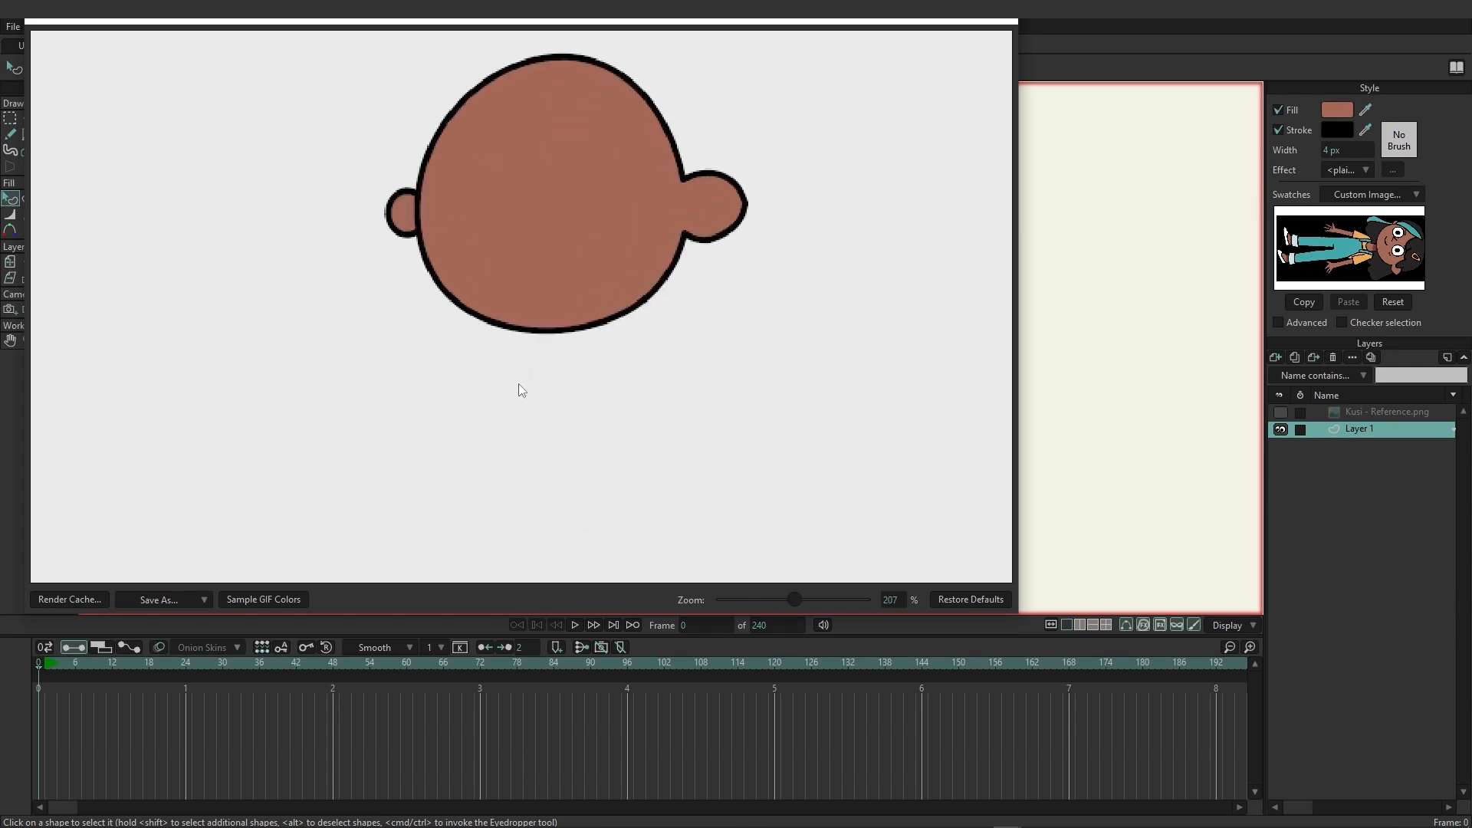
pyautogui.click(1010, 23)
pyautogui.click(1281, 413)
# Add two points to the smaller ear's outline and reposition its points to follow the reference ear's contour.
pyautogui.scroll(5, 486, 371)
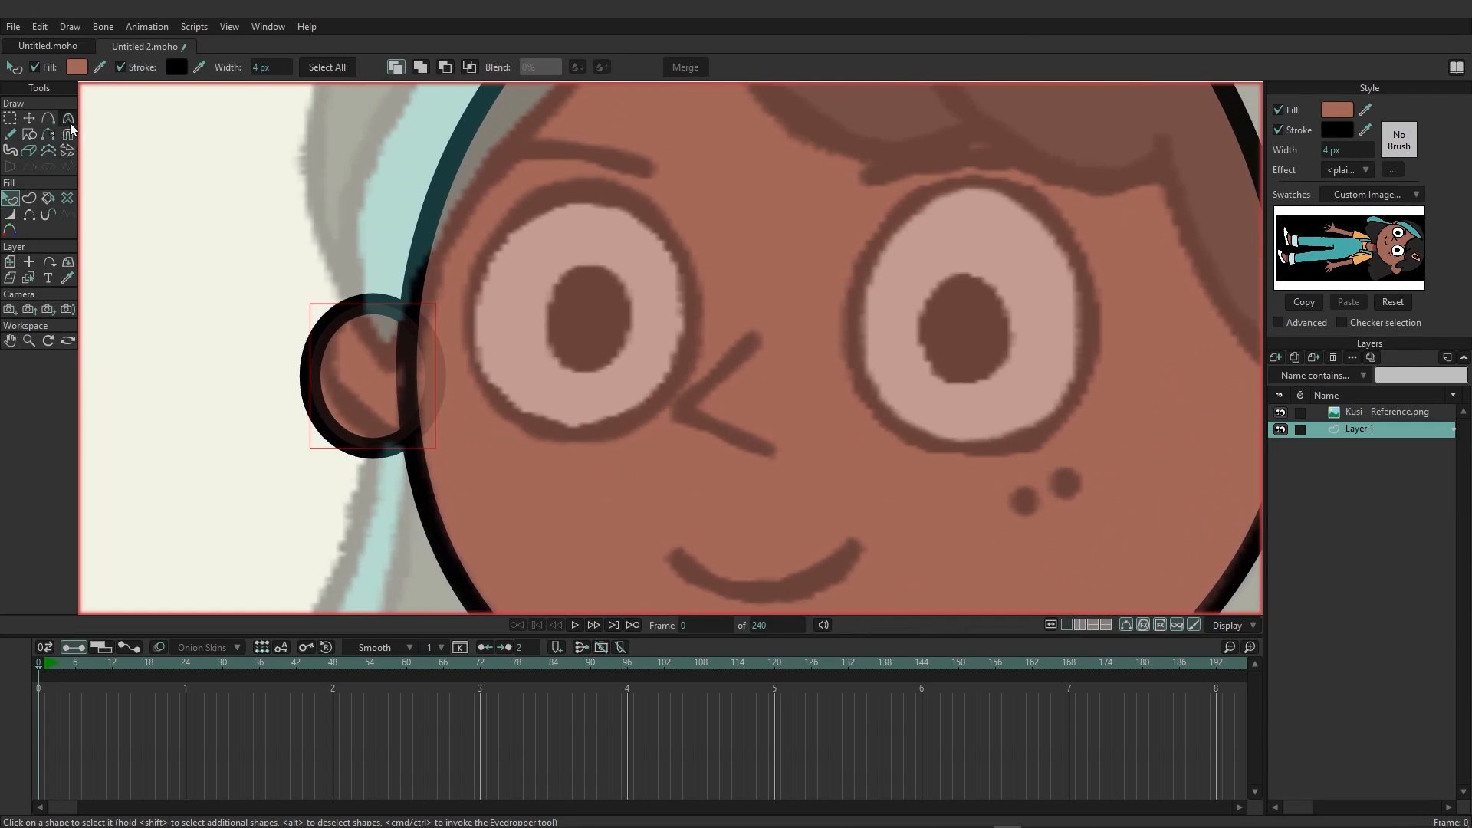
pyautogui.click(49, 119)
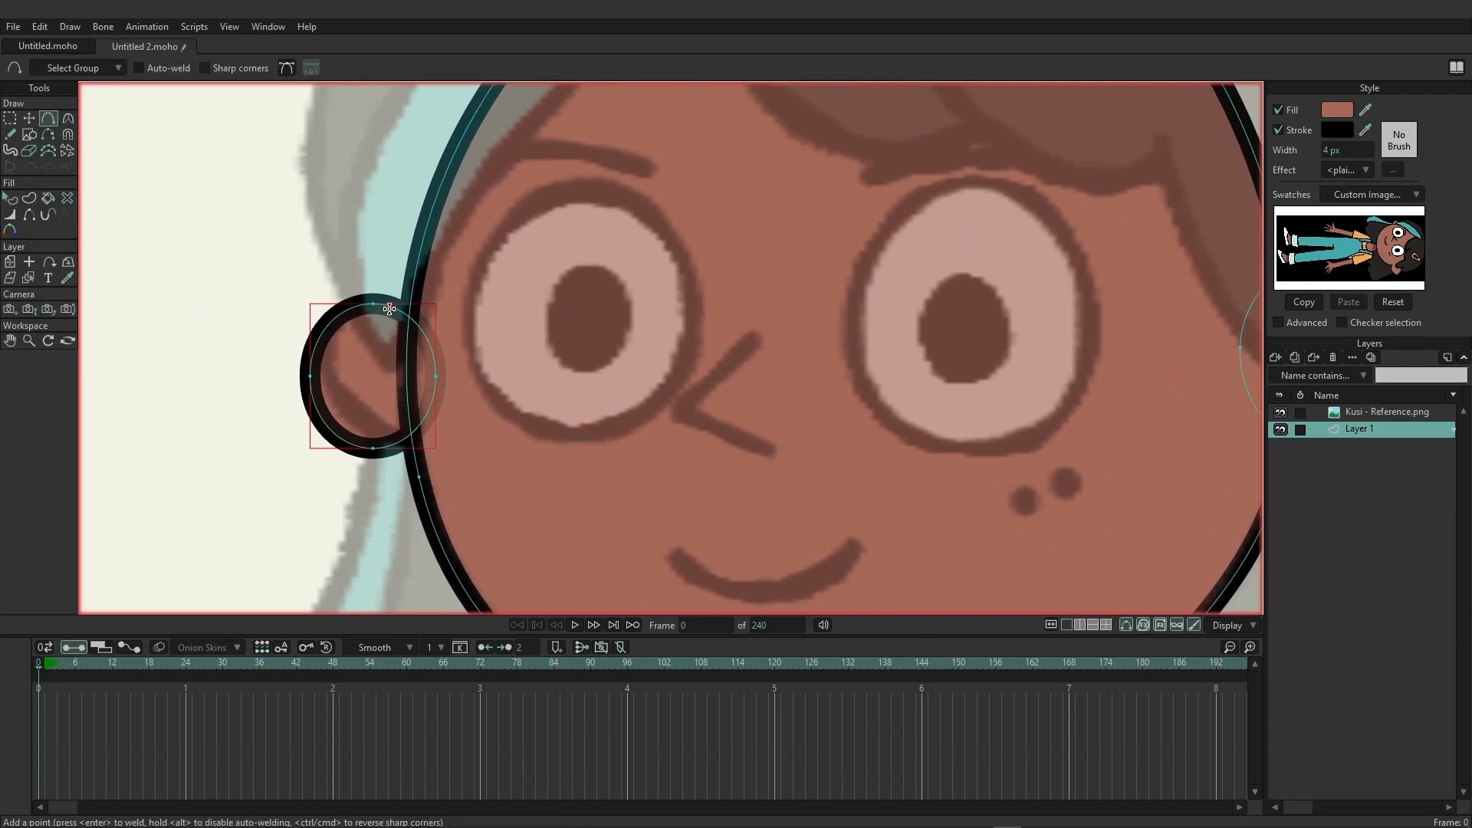
pyautogui.click(390, 309)
pyautogui.click(343, 441)
pyautogui.click(29, 119)
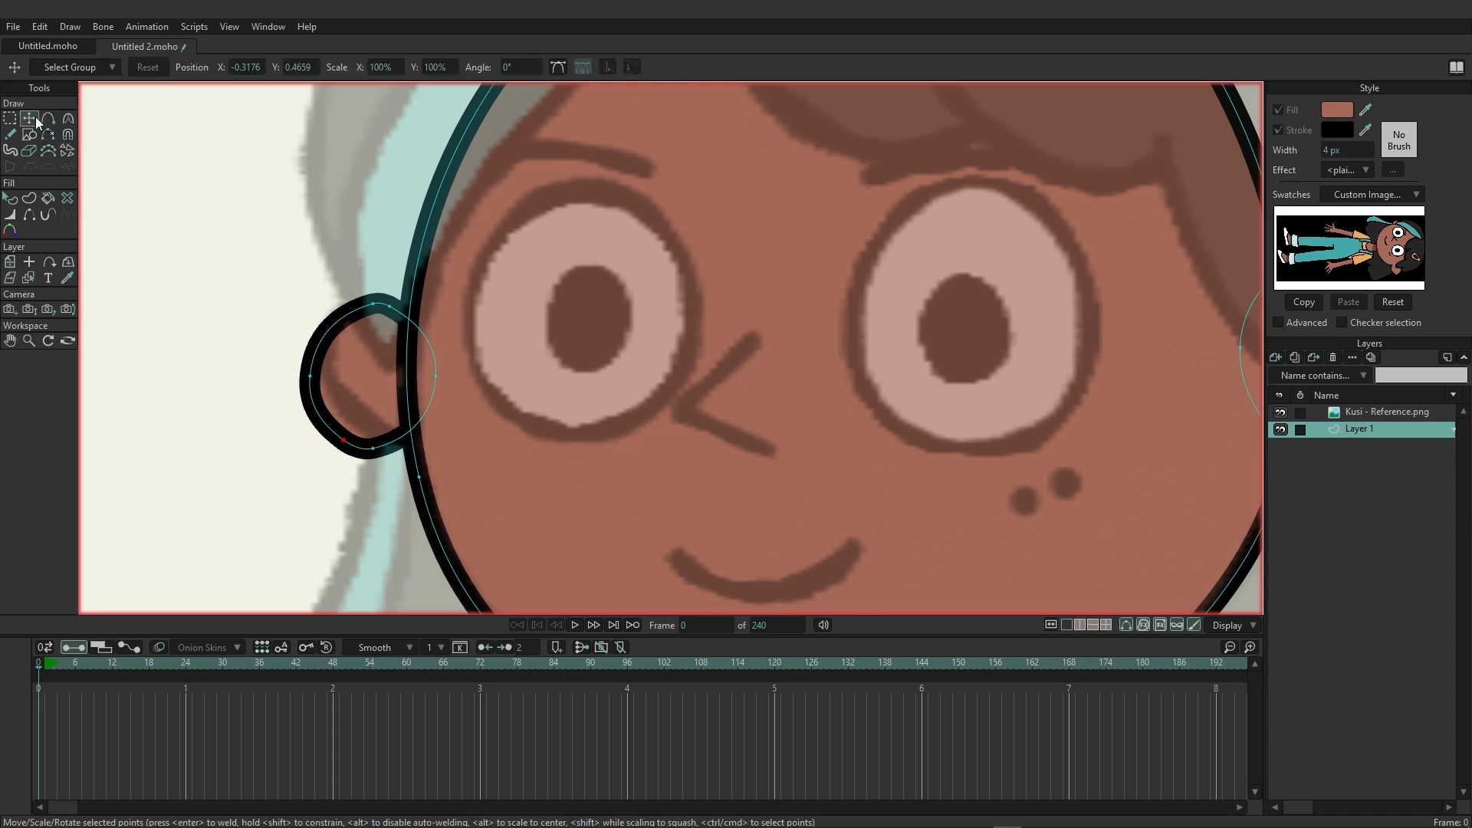
pyautogui.moveTo(349, 452); pyautogui.dragTo(409, 455)
pyautogui.moveTo(391, 311); pyautogui.dragTo(351, 307)
pyautogui.moveTo(310, 376); pyautogui.dragTo(357, 311)
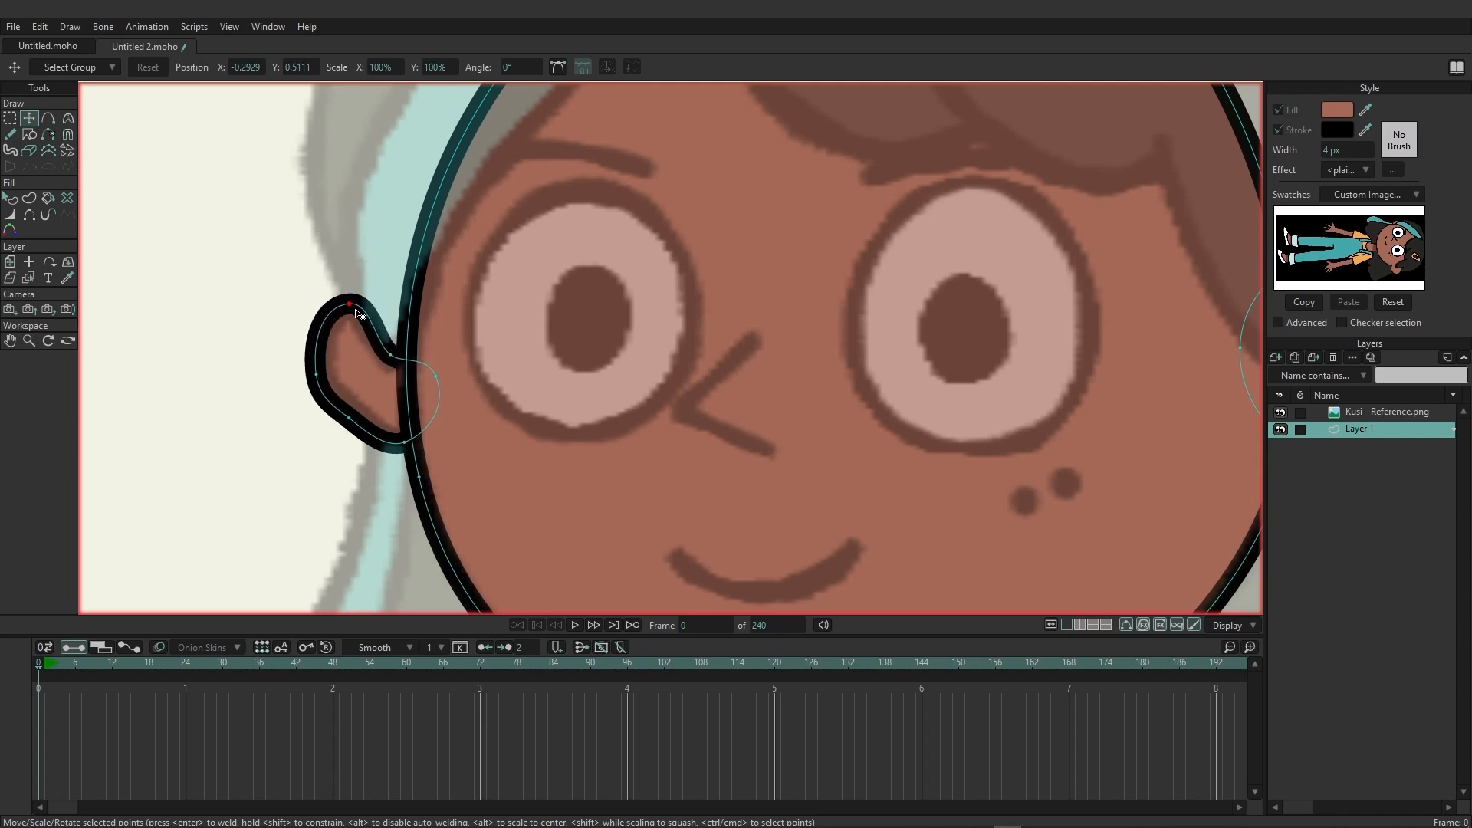
pyautogui.moveTo(355, 426); pyautogui.dragTo(353, 431)
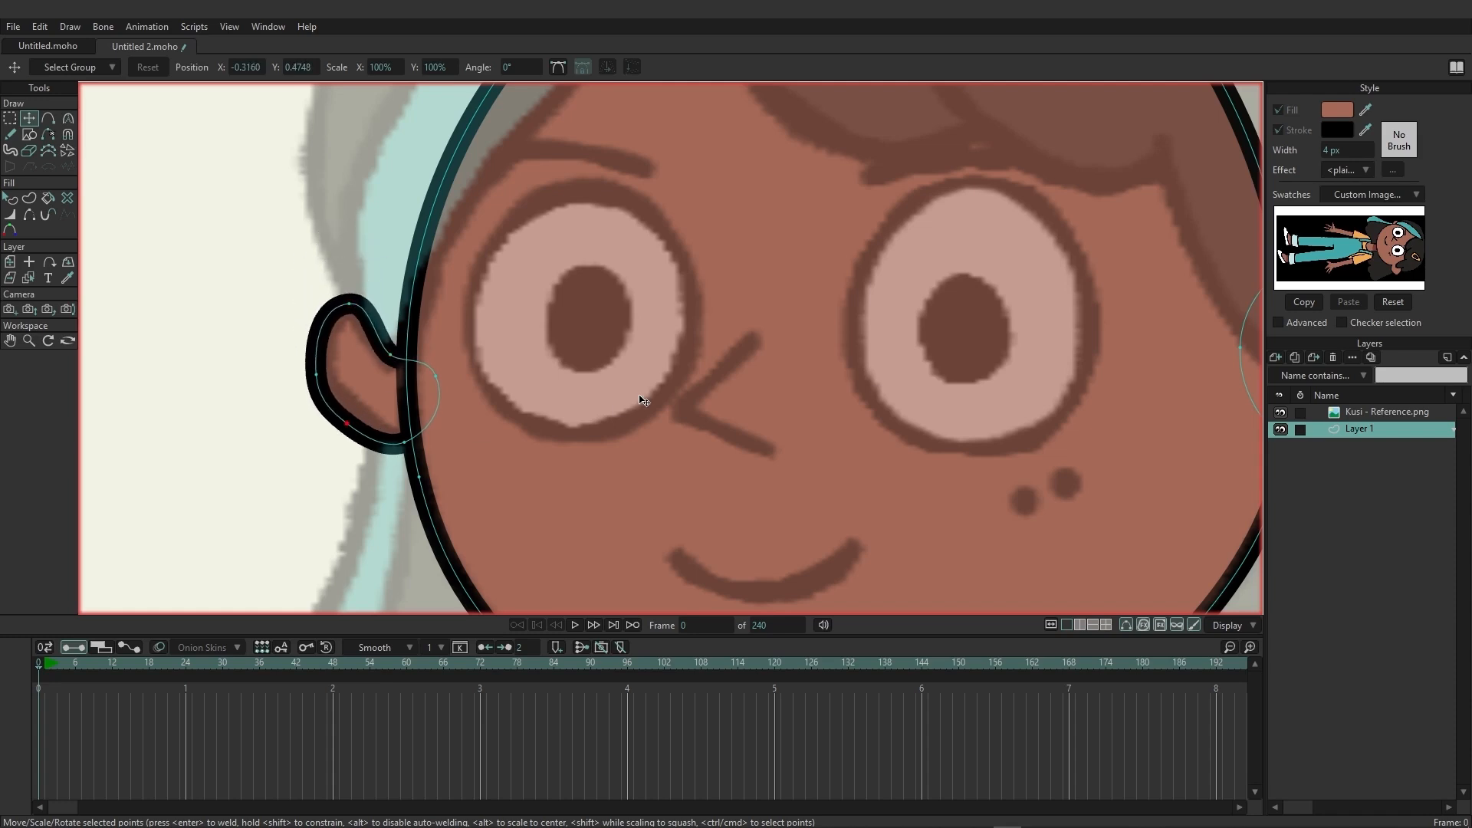
# Draw the angled nose line over the reference with the Freehand tool, using stroke only and no variable line width.
pyautogui.scroll(-6, 643, 400)
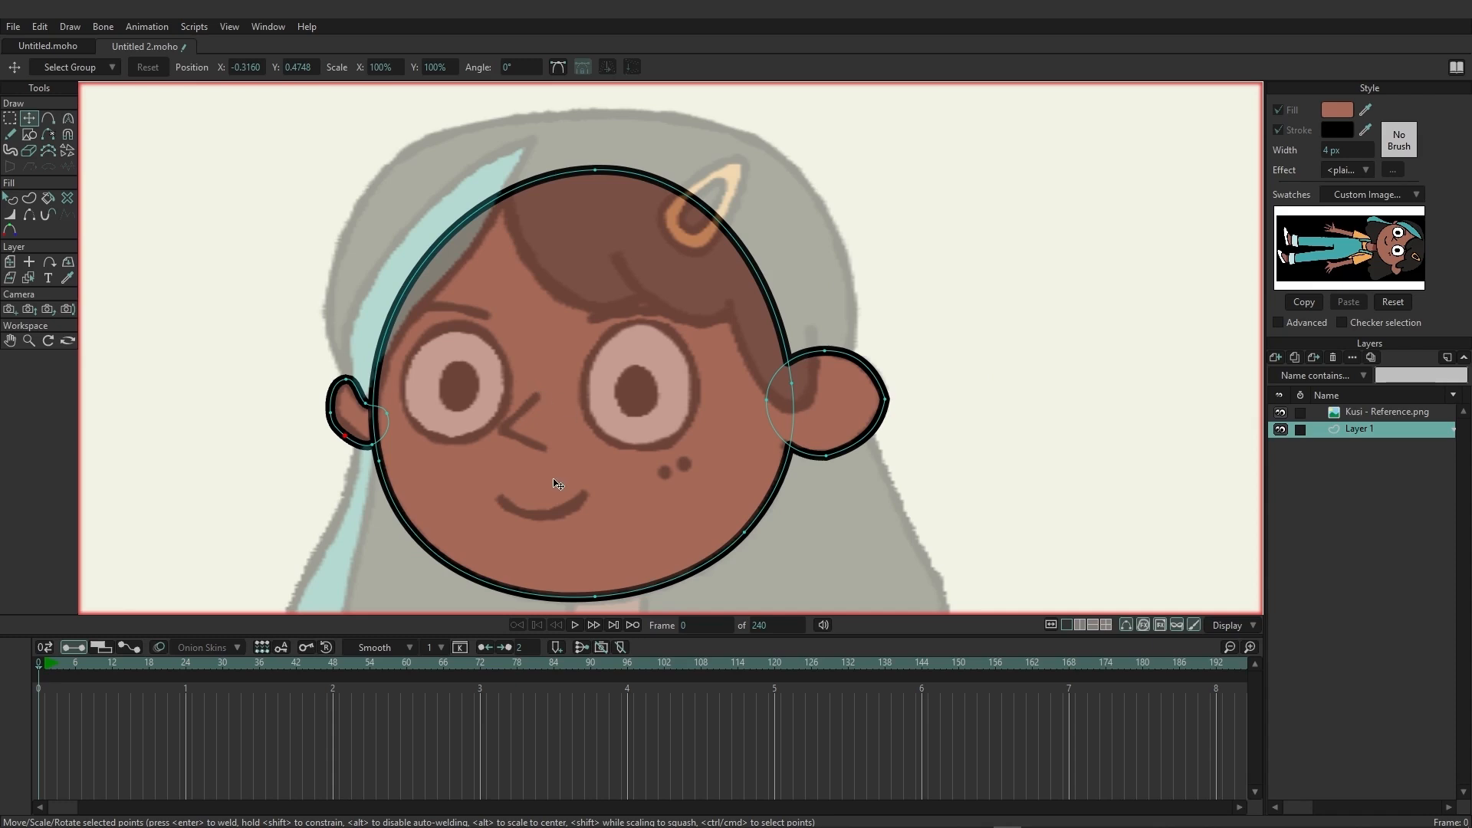
pyautogui.scroll(2, 534, 491)
pyautogui.moveTo(549, 491); pyautogui.dragTo(554, 459)
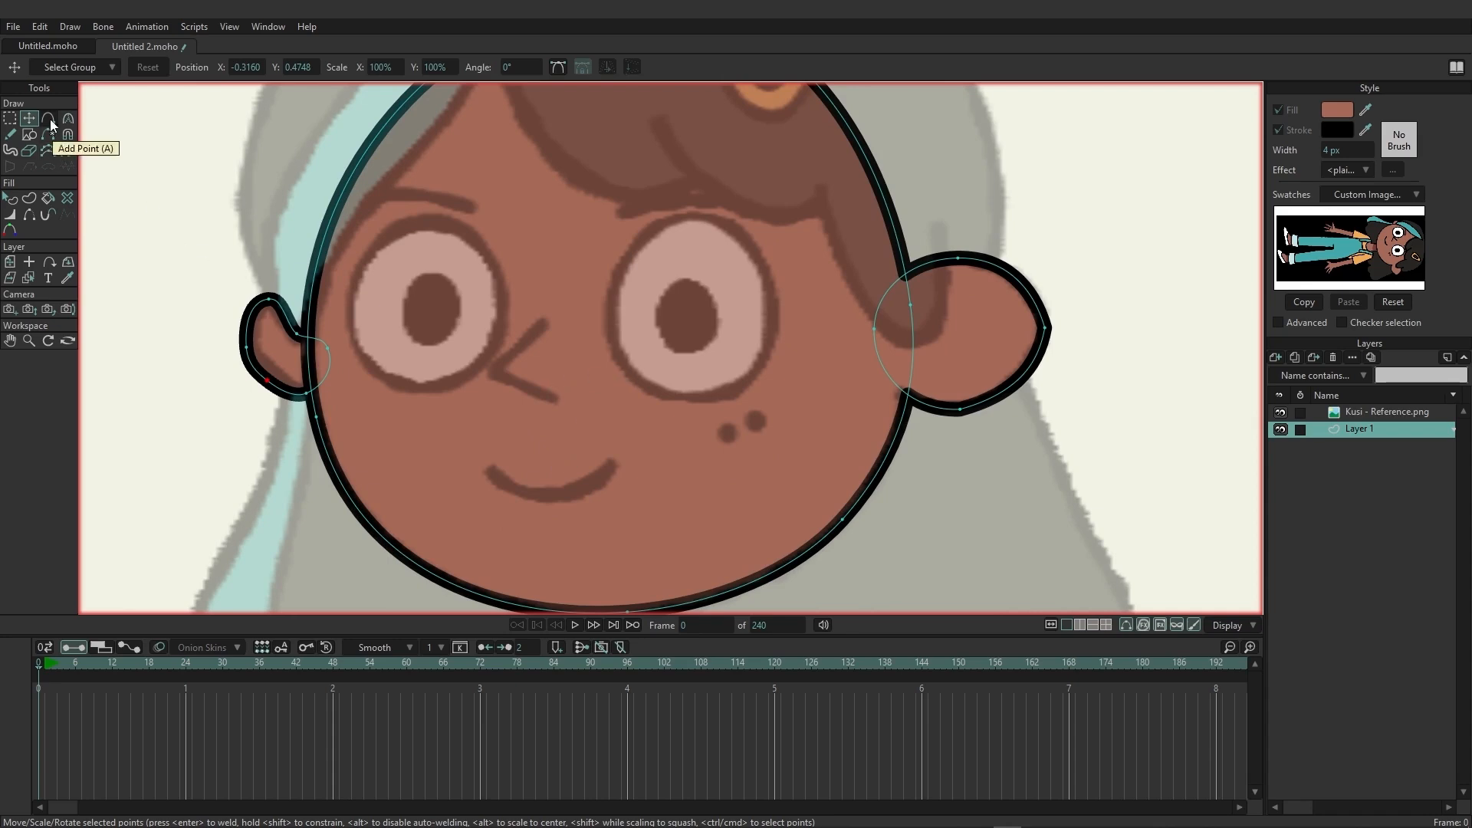
pyautogui.click(12, 135)
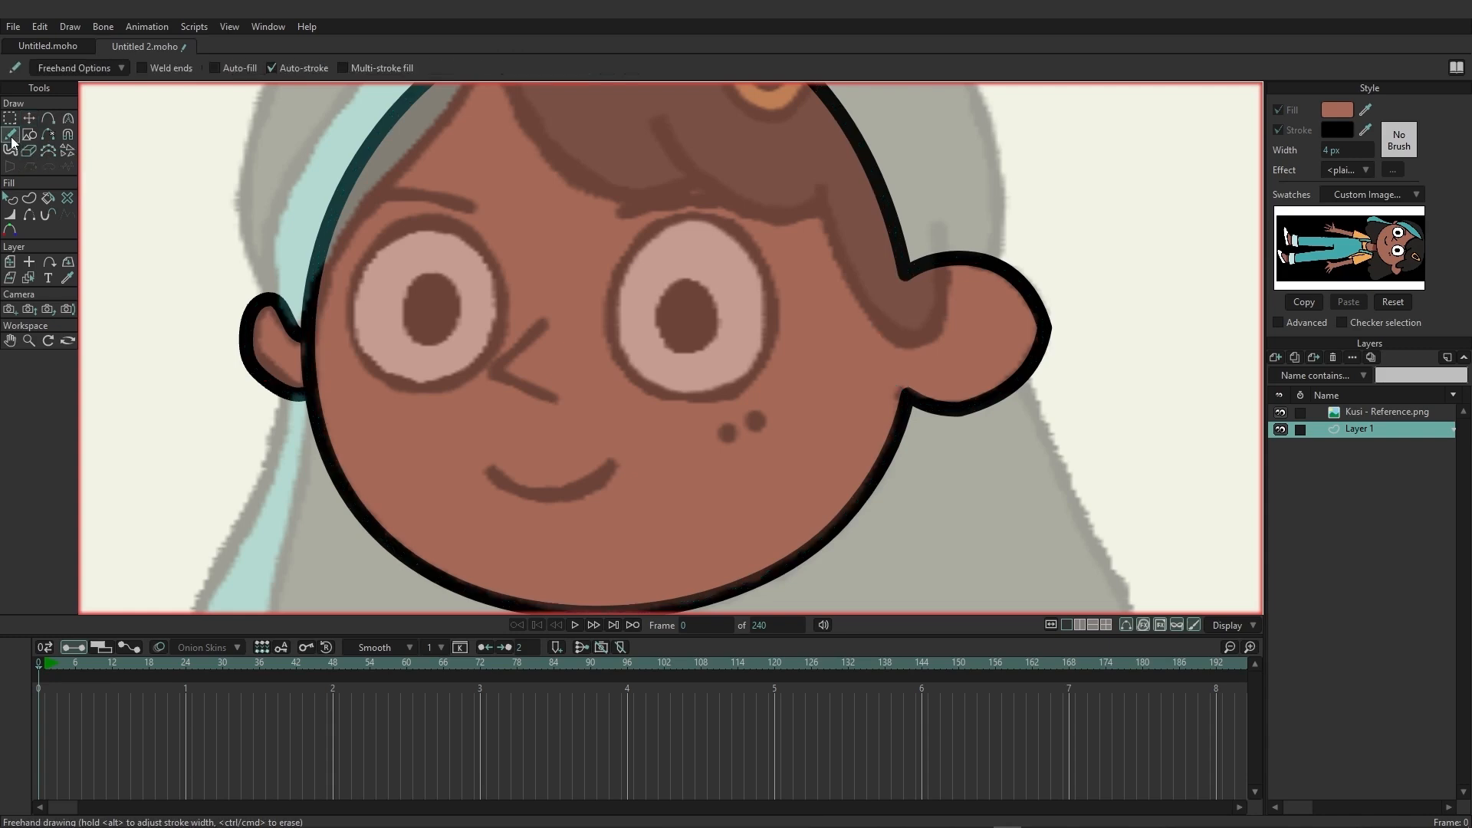
pyautogui.click(118, 69)
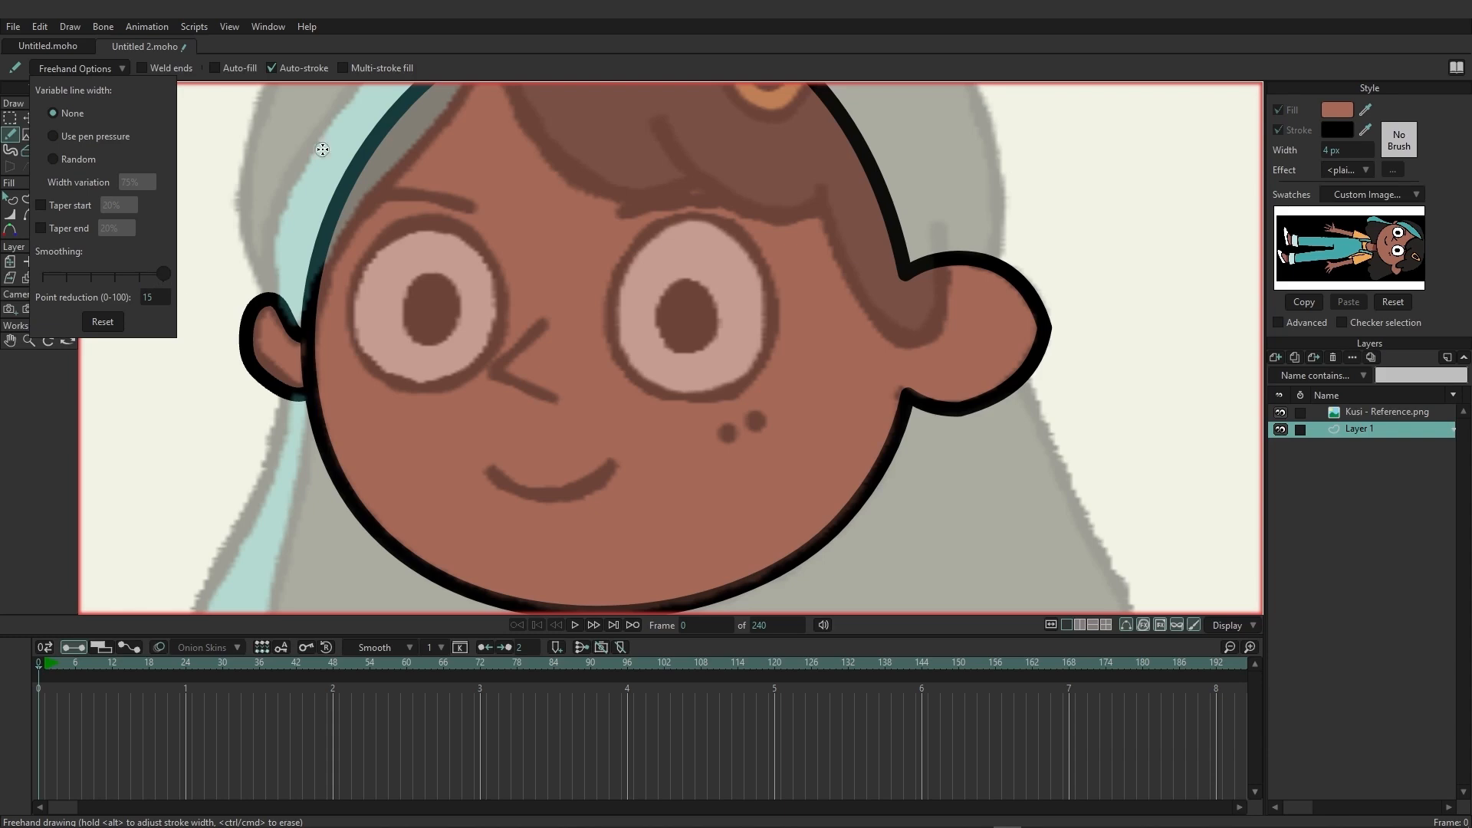
pyautogui.click(526, 54)
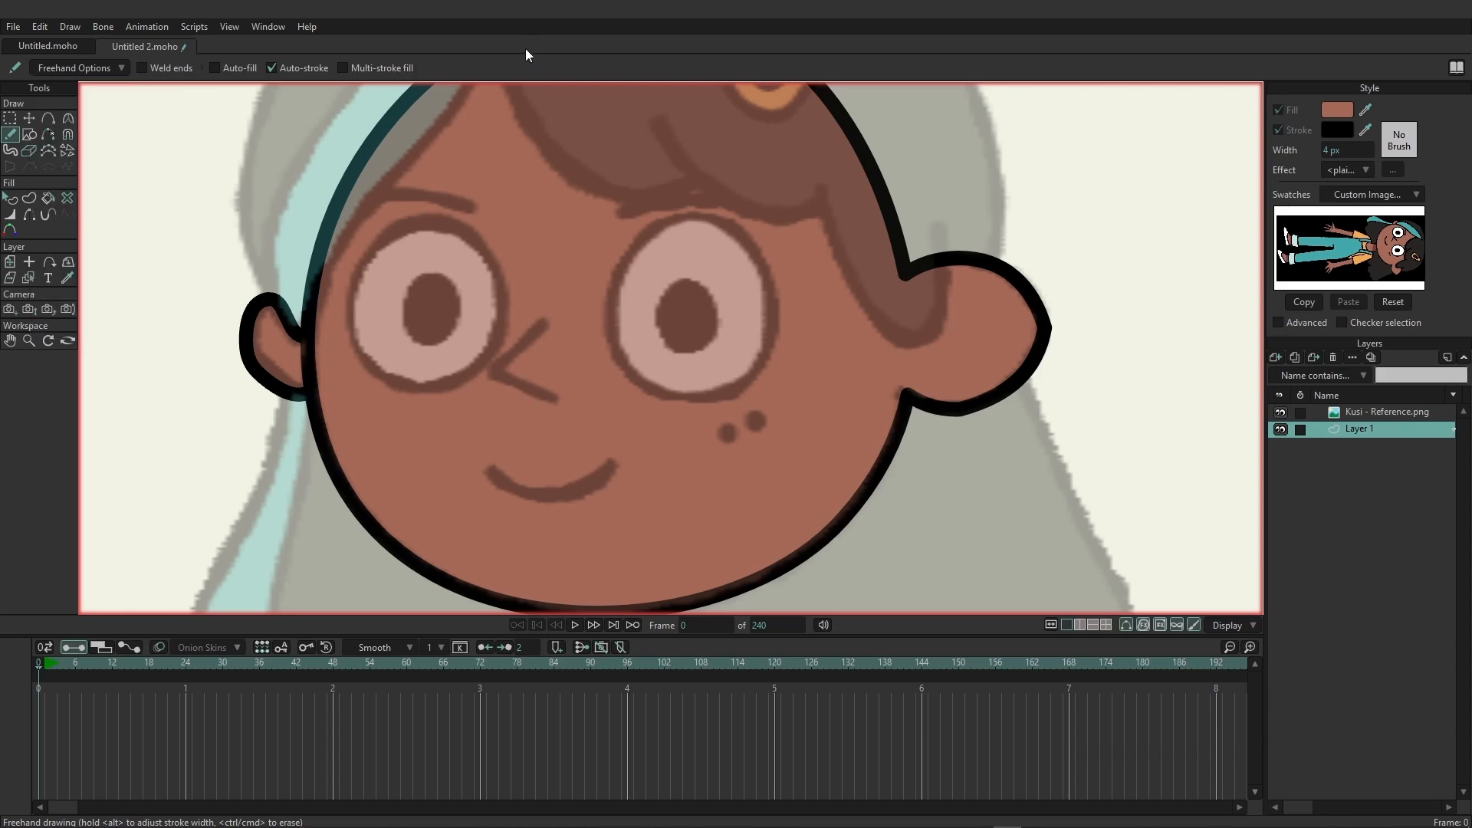
pyautogui.moveTo(542, 324)
pyautogui.mouseDown()
pyautogui.moveTo(483, 372)
pyautogui.moveTo(560, 404)
pyautogui.mouseUp()
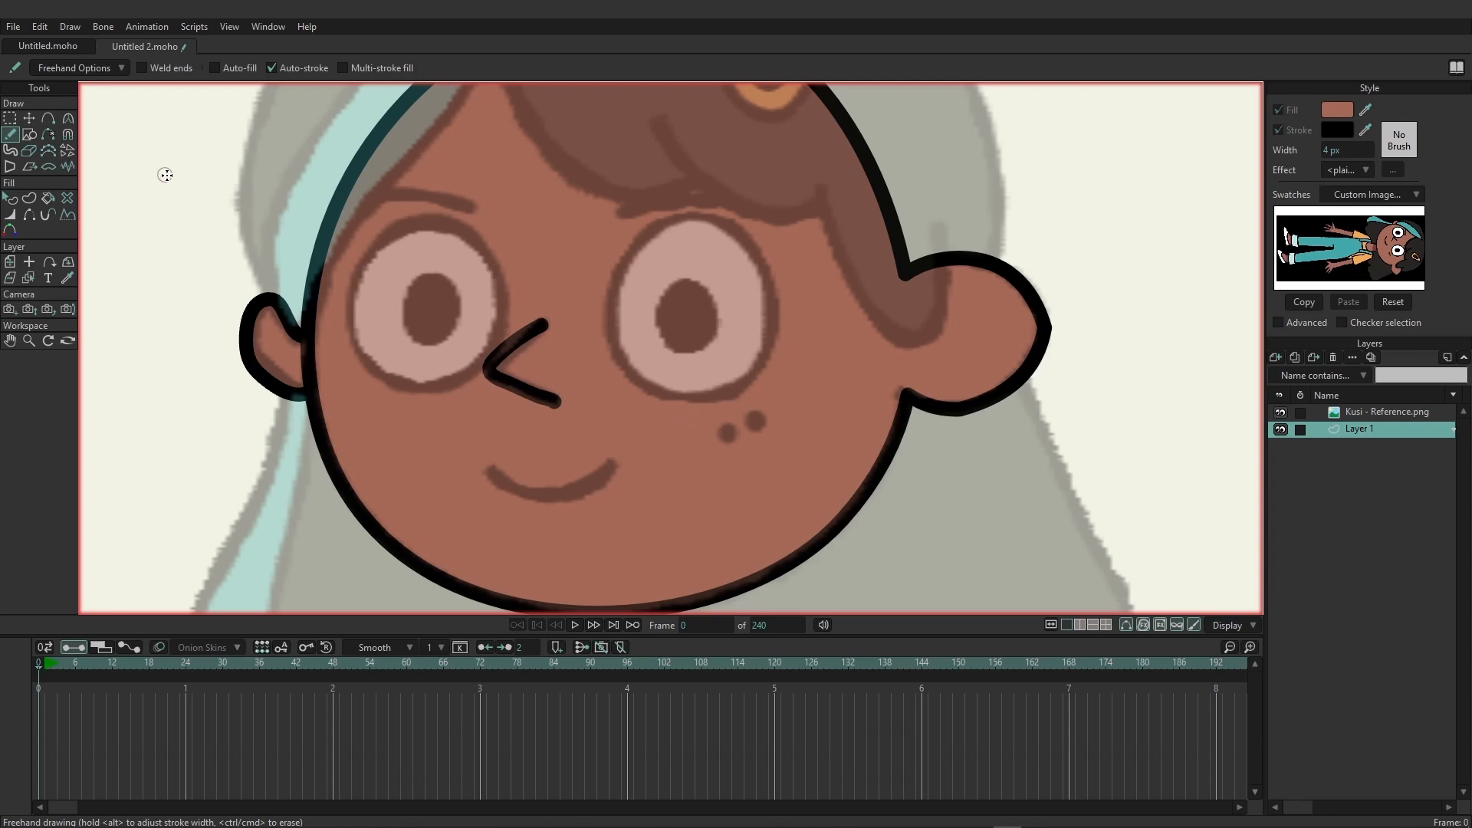
# Simplify the upper arm of the nose line by adjusting its points and deleting the surplus ones.
pyautogui.click(30, 118)
pyautogui.click(621, 346)
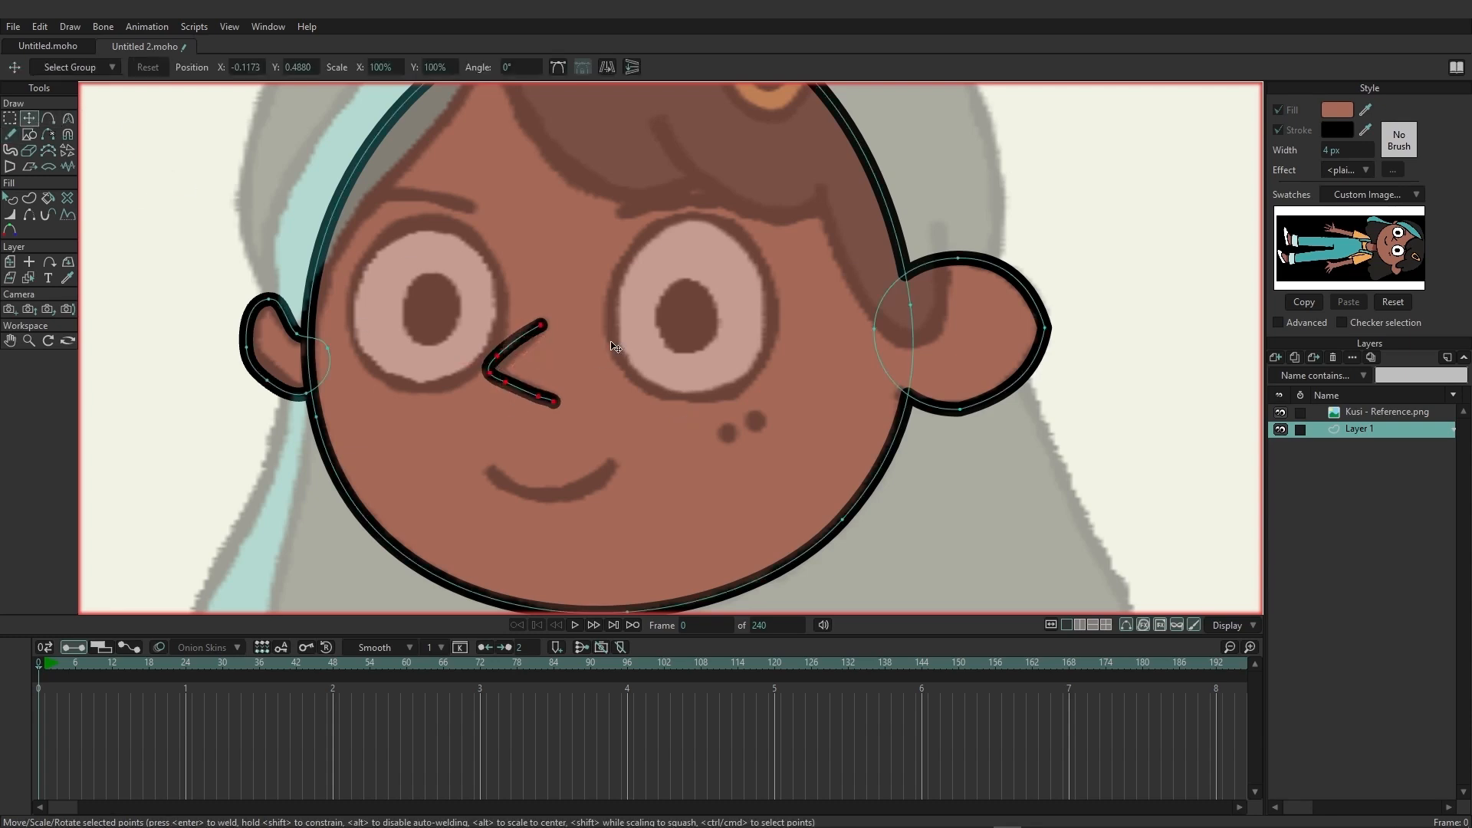
pyautogui.click(541, 329)
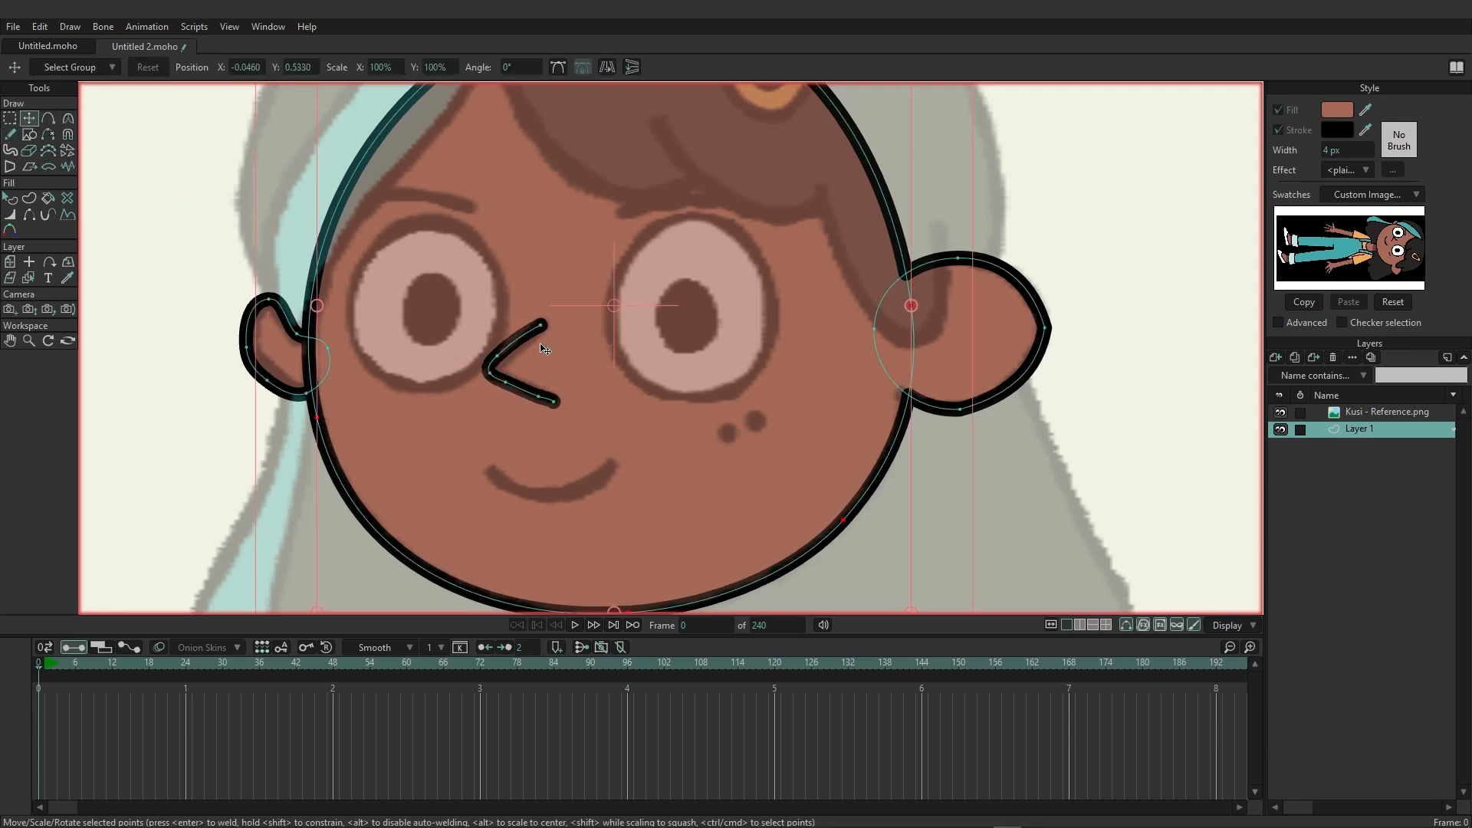
pyautogui.hotkey('ctrl', 'z')
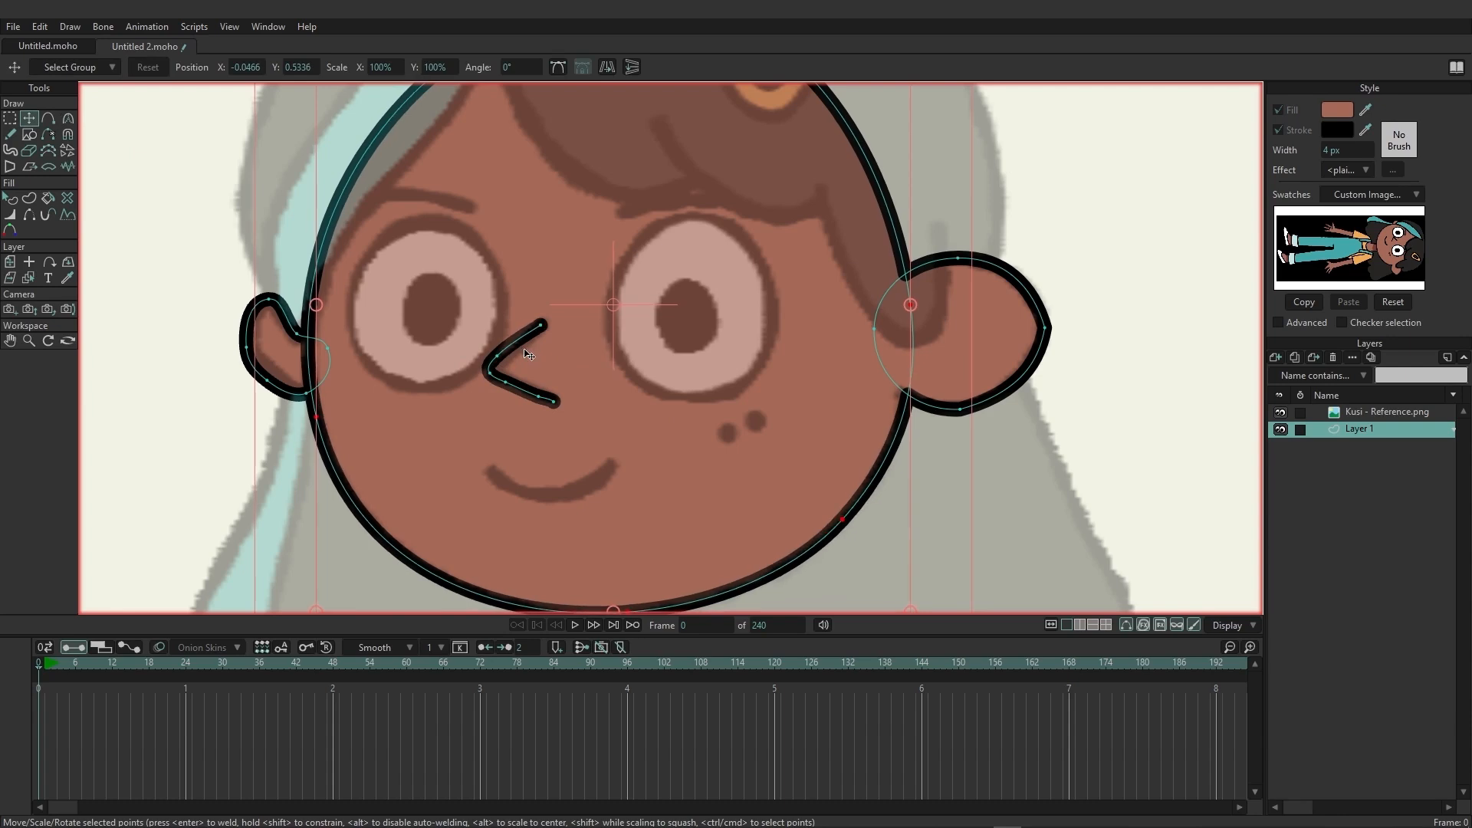
pyautogui.click(198, 285)
pyautogui.moveTo(498, 359); pyautogui.dragTo(529, 331)
pyautogui.moveTo(526, 339); pyautogui.dragTo(541, 326)
pyautogui.press('Delete')
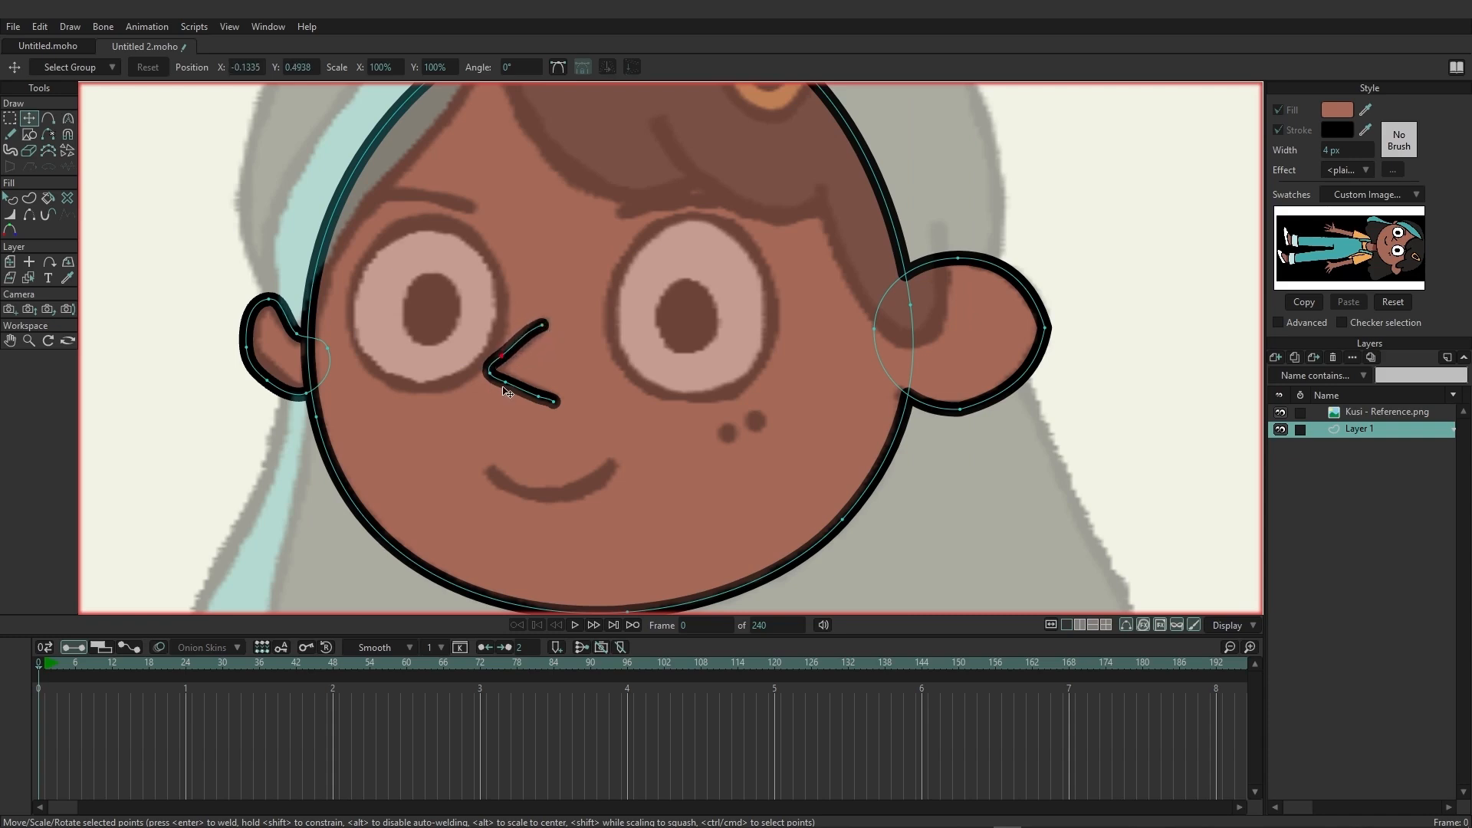
# Adjust the lower arm of the nose line near the bend and delete its surplus point.
pyautogui.click(506, 383)
pyautogui.moveTo(507, 389)
pyautogui.mouseDown()
pyautogui.moveTo(535, 397)
pyautogui.moveTo(514, 393)
pyautogui.mouseUp()
pyautogui.click(538, 397)
pyautogui.press('Delete')
# Draw two small ovals over the reference's cheek freckles with black fill (000000) and auto-stroke off.
pyautogui.click(30, 136)
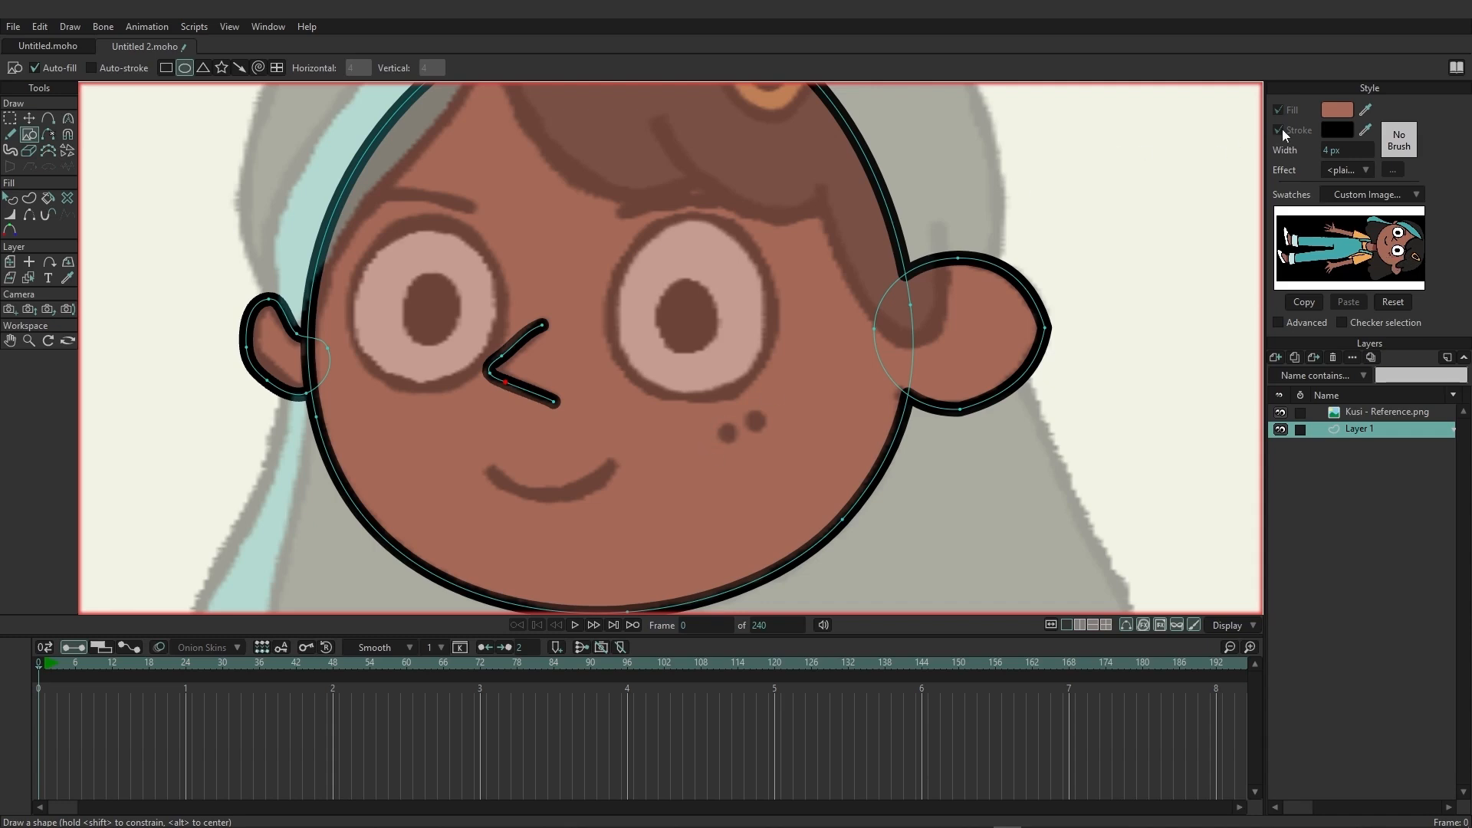
pyautogui.click(1330, 114)
pyautogui.moveTo(757, 348); pyautogui.dragTo(549, 541)
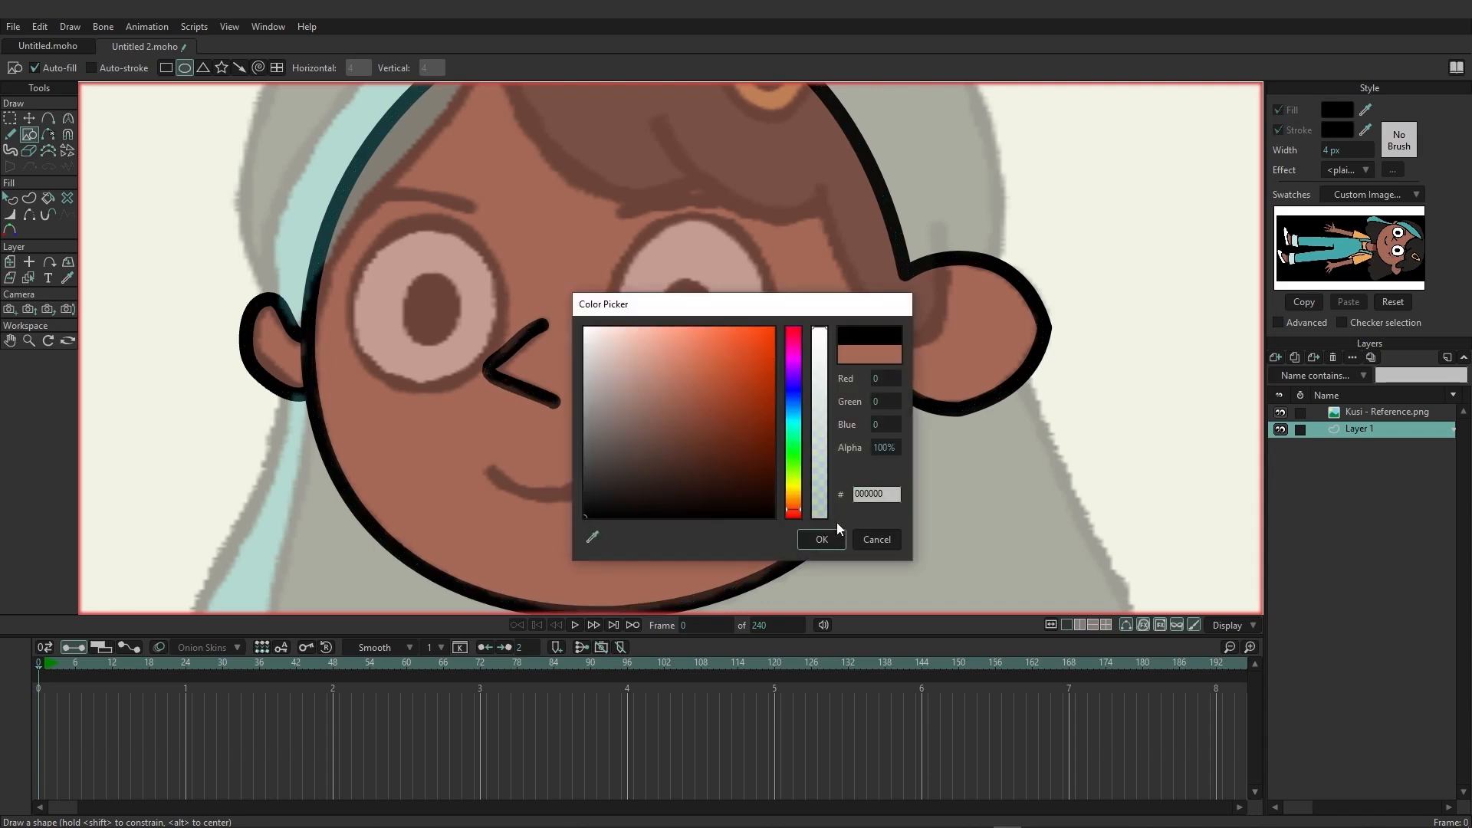
pyautogui.click(819, 534)
pyautogui.moveTo(715, 420); pyautogui.dragTo(771, 435)
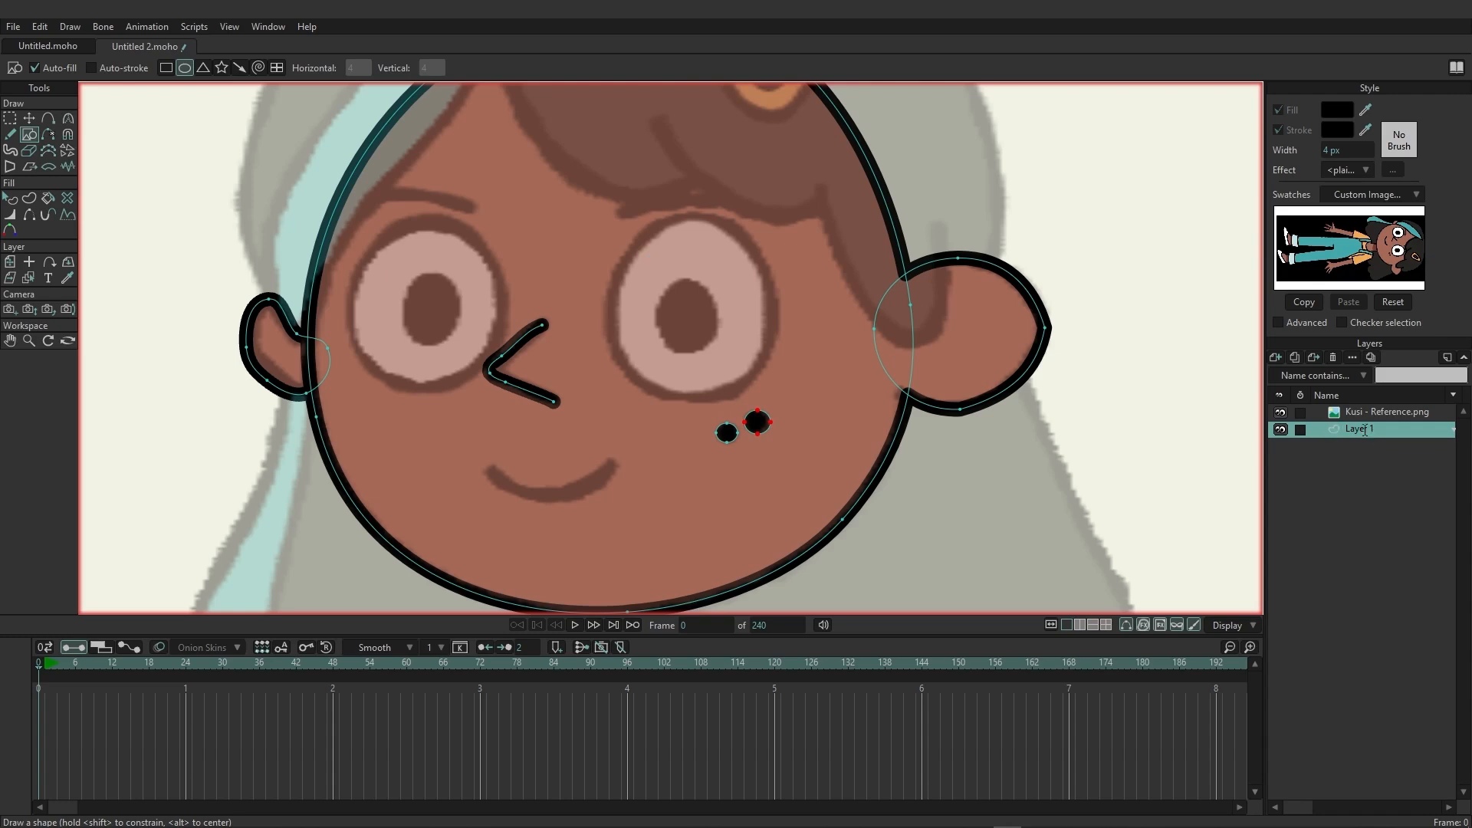
# Rename the layer holding the head shapes as "head".
pyautogui.doubleClick(1364, 429)
pyautogui.write('head')
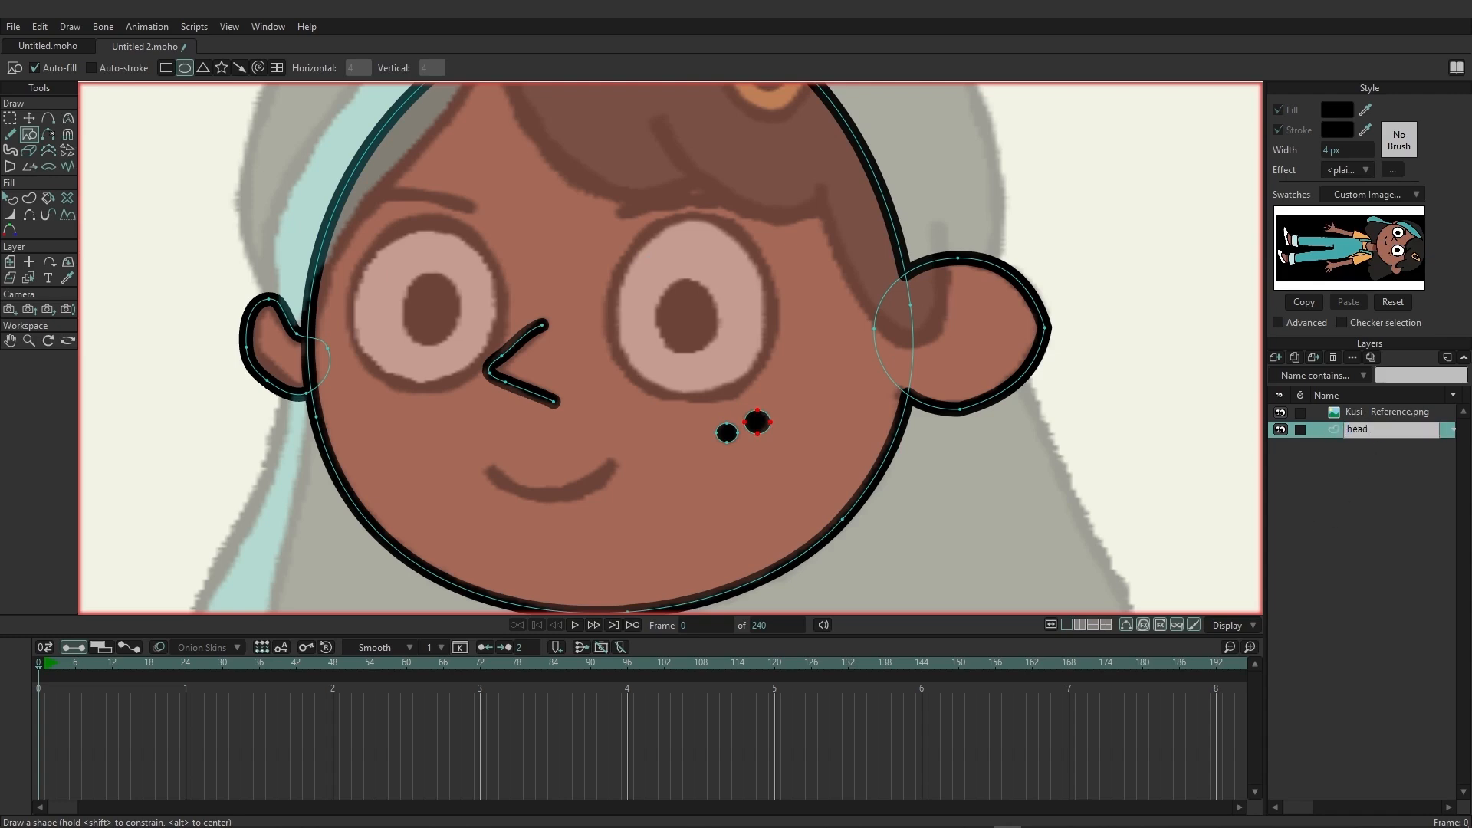
pyautogui.press('Return')
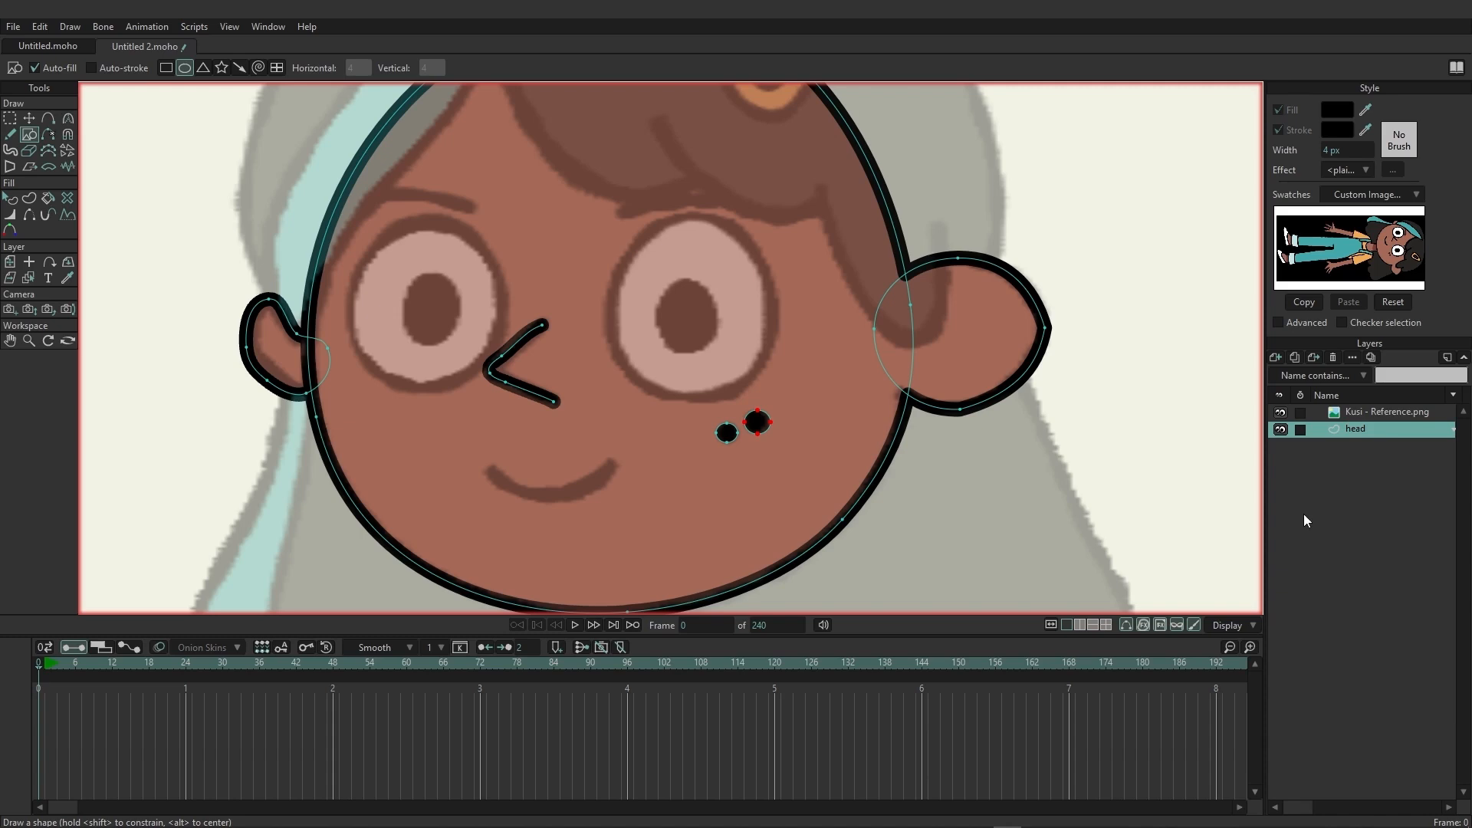
# Add a new vector layer above the head layer and name it "Eye R".
pyautogui.click(1276, 358)
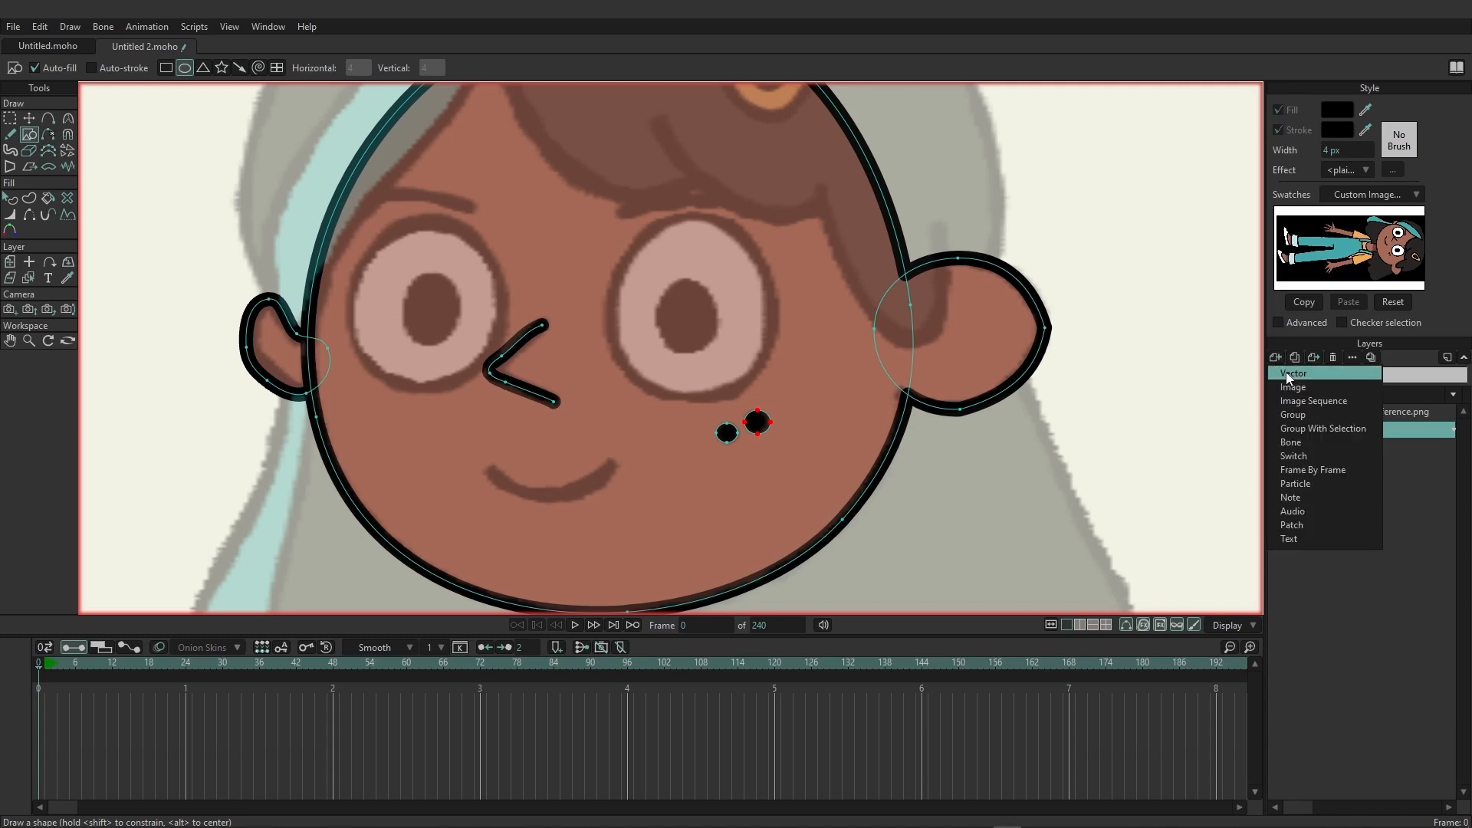
pyautogui.click(1291, 374)
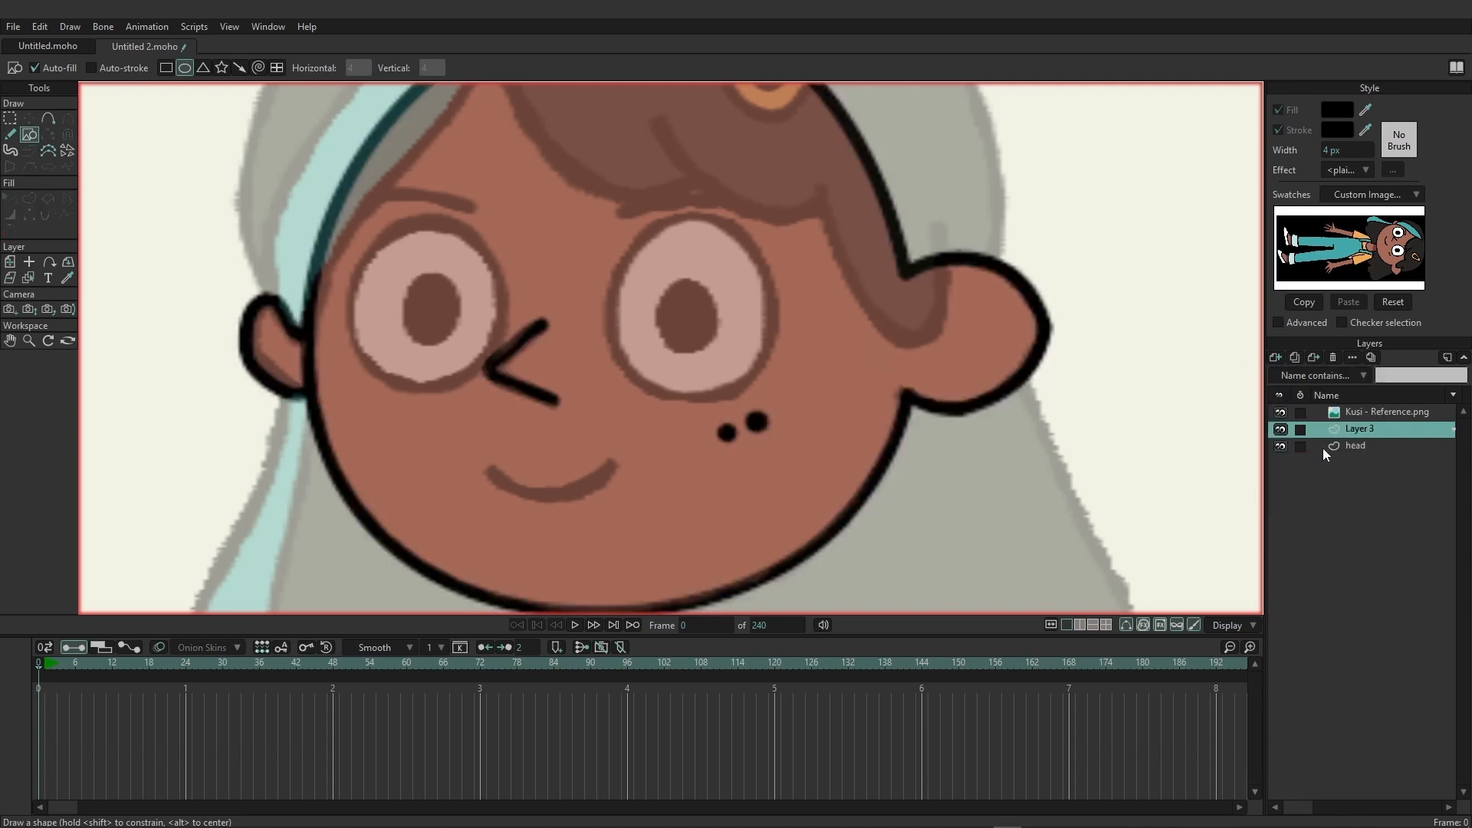
pyautogui.doubleClick(1360, 430)
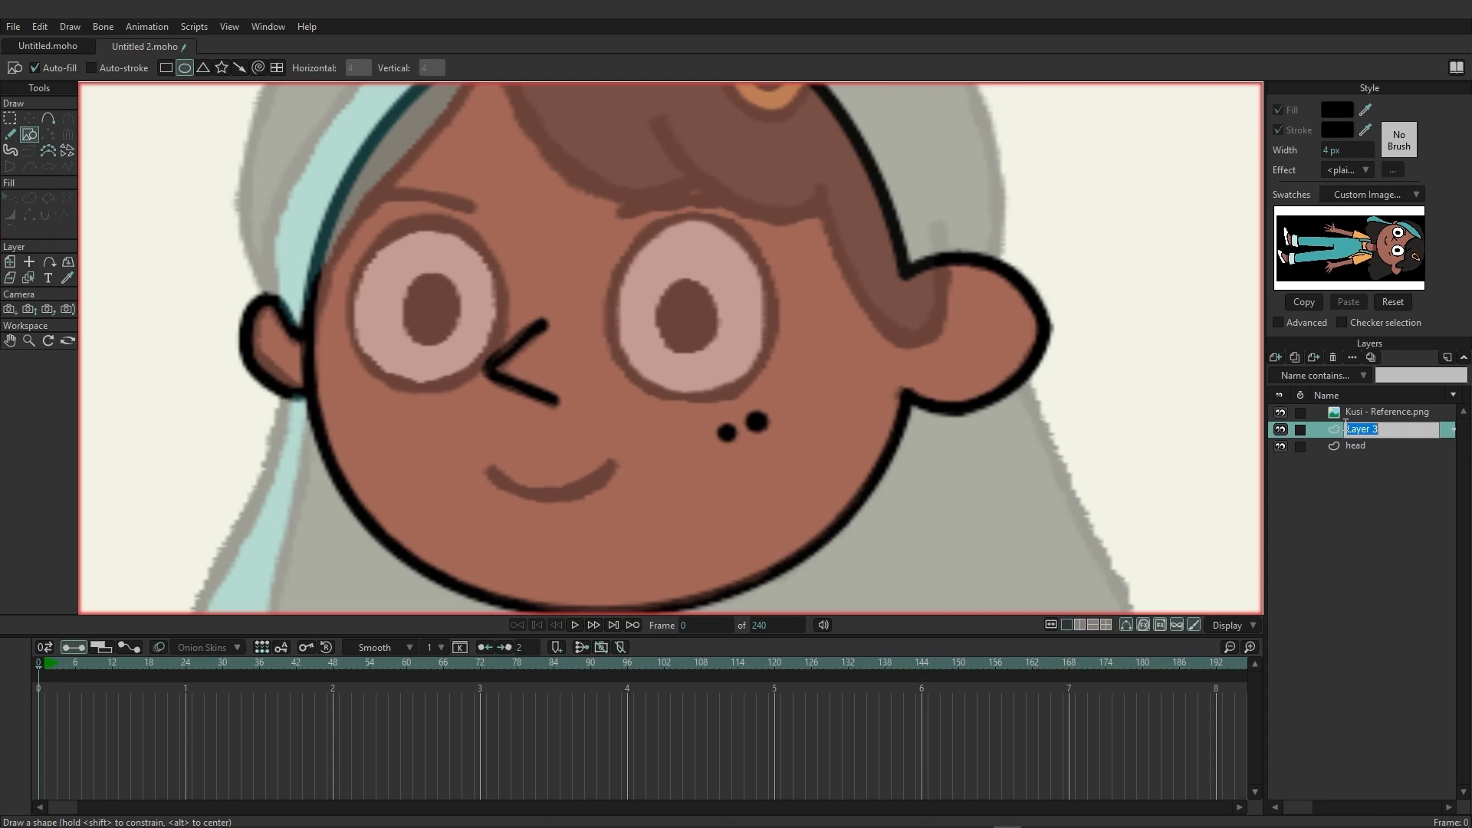
pyautogui.write('Eye R')
pyautogui.press('Return')
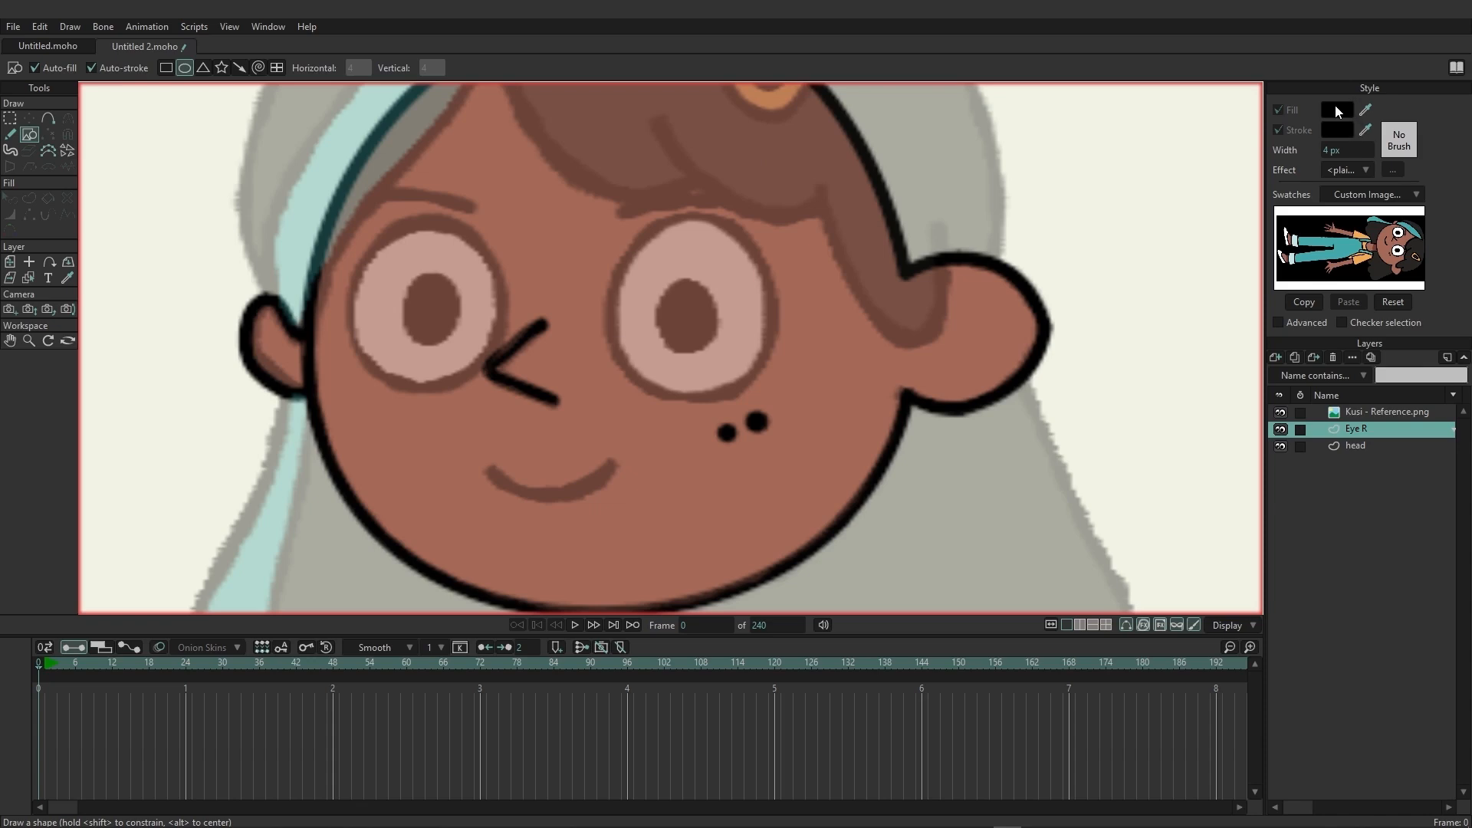
# Draw an oval over the reference eye above the freckles, with white fill (FFFFFF) and auto-stroke on.
pyautogui.click(1336, 107)
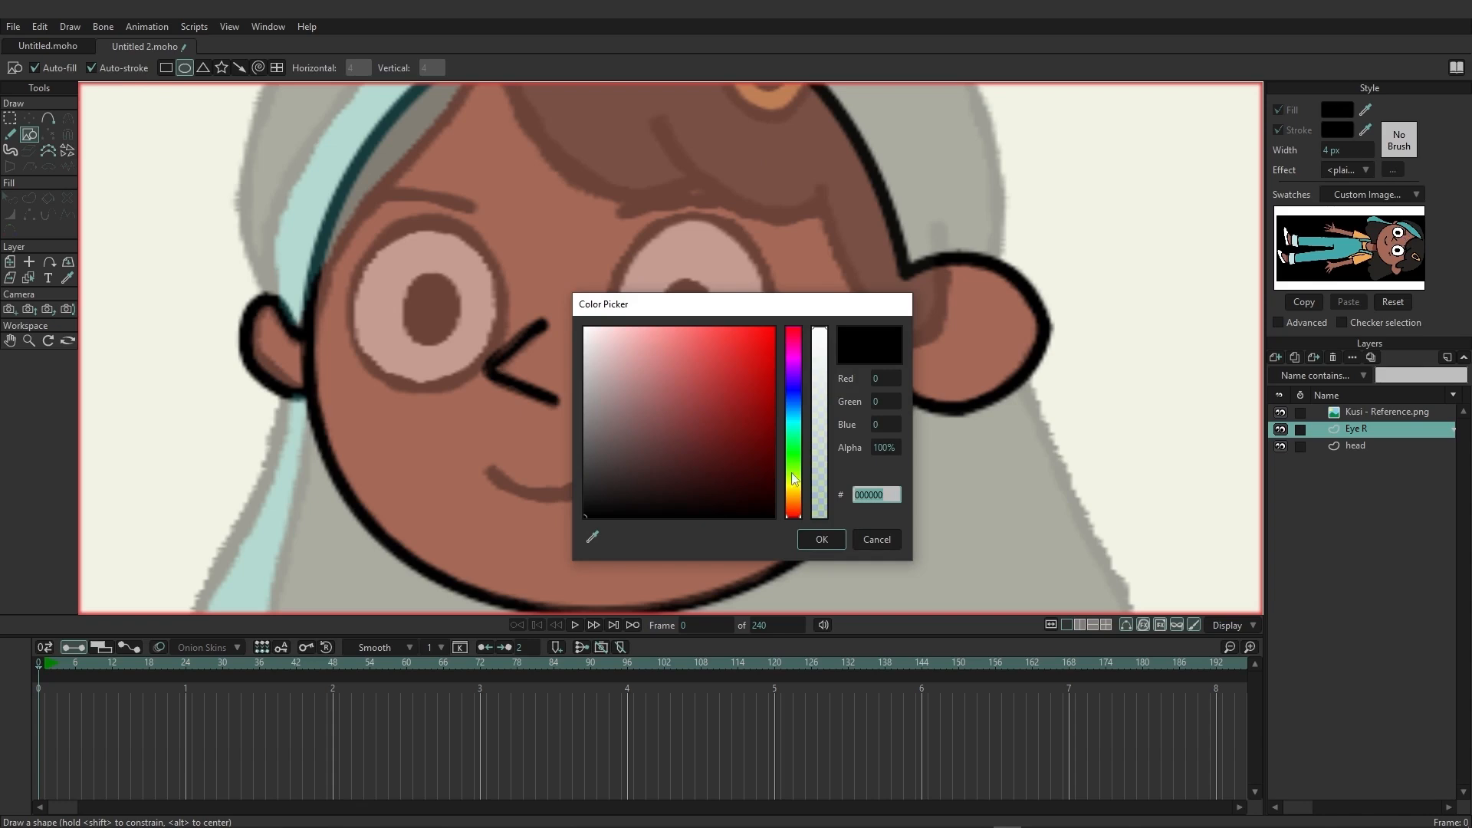
pyautogui.moveTo(707, 444); pyautogui.dragTo(556, 306)
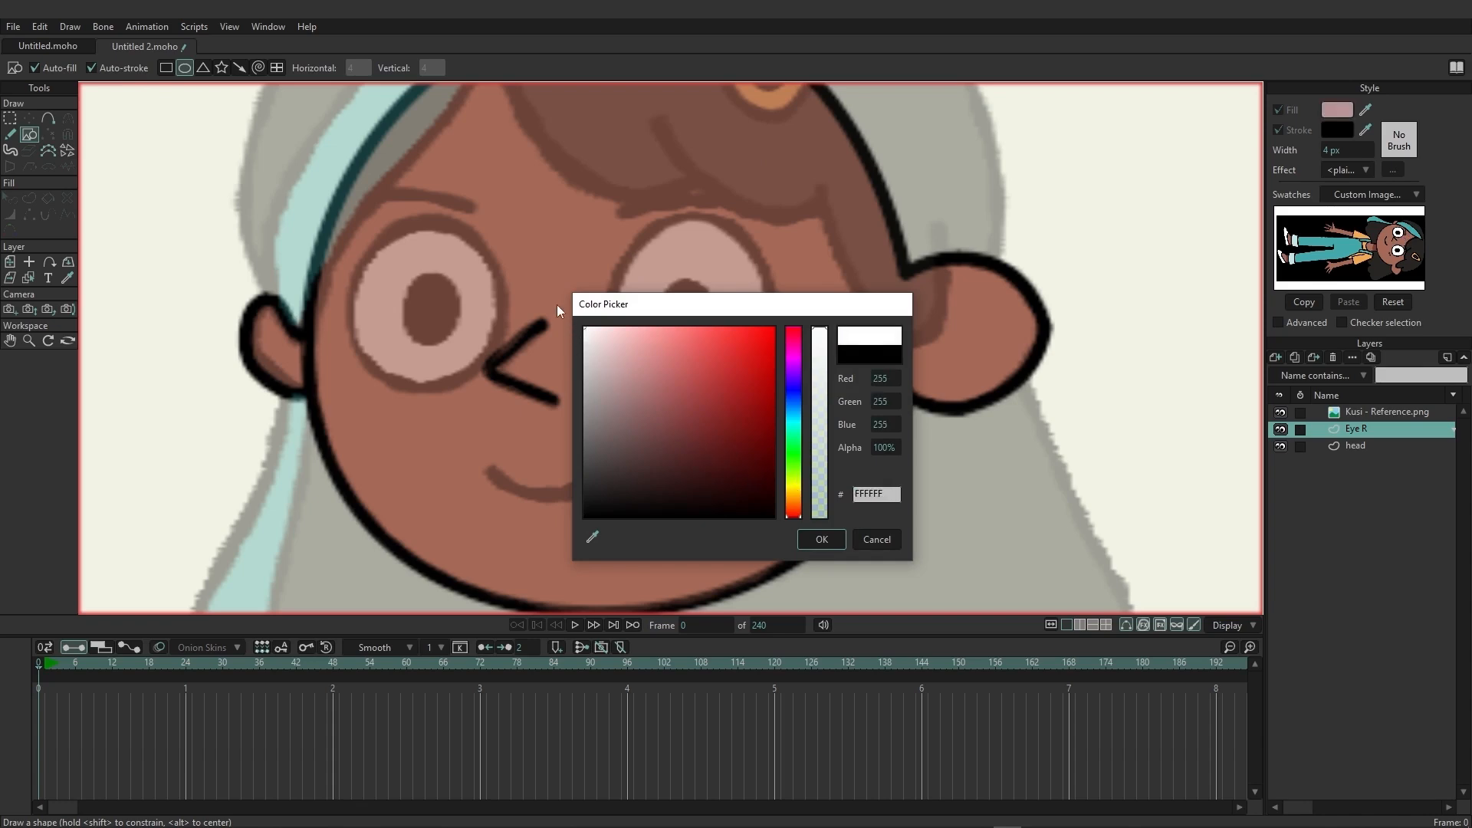
pyautogui.click(831, 539)
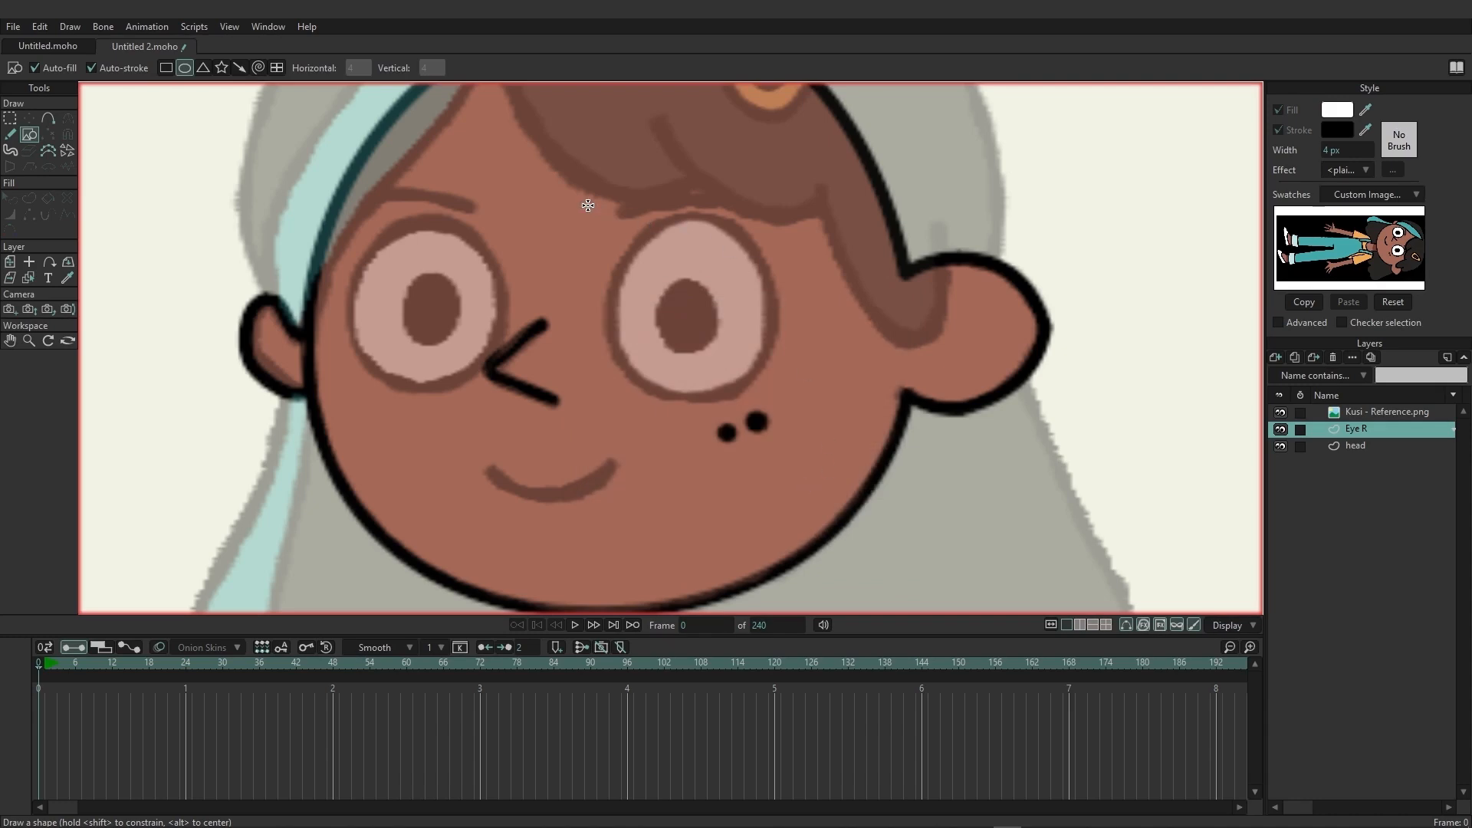
pyautogui.moveTo(593, 205); pyautogui.dragTo(787, 402)
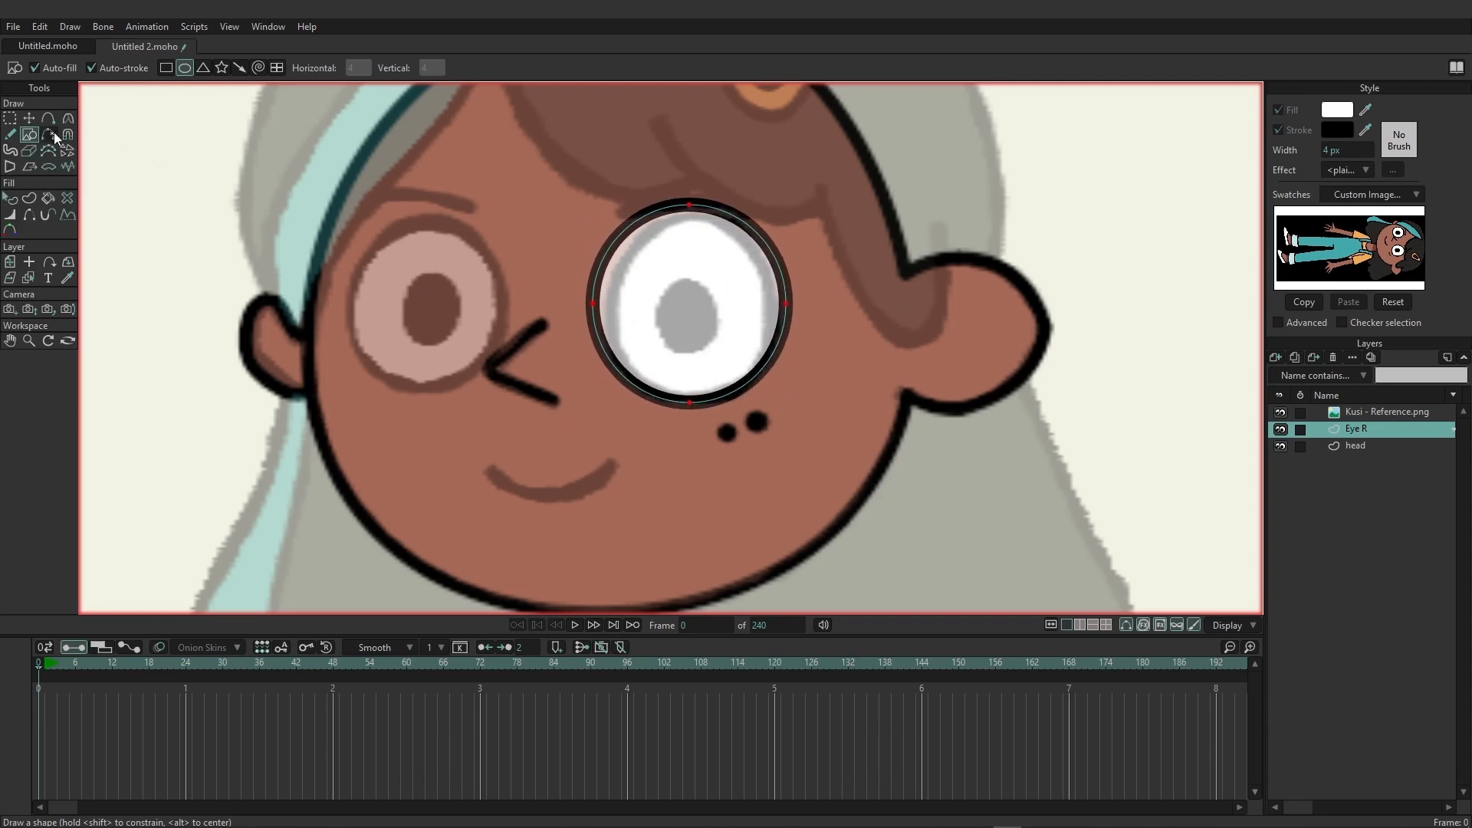
# Adjust the top and side points of the Eye R oval to match the reference eye's outline.
pyautogui.click(29, 118)
pyautogui.click(298, 149)
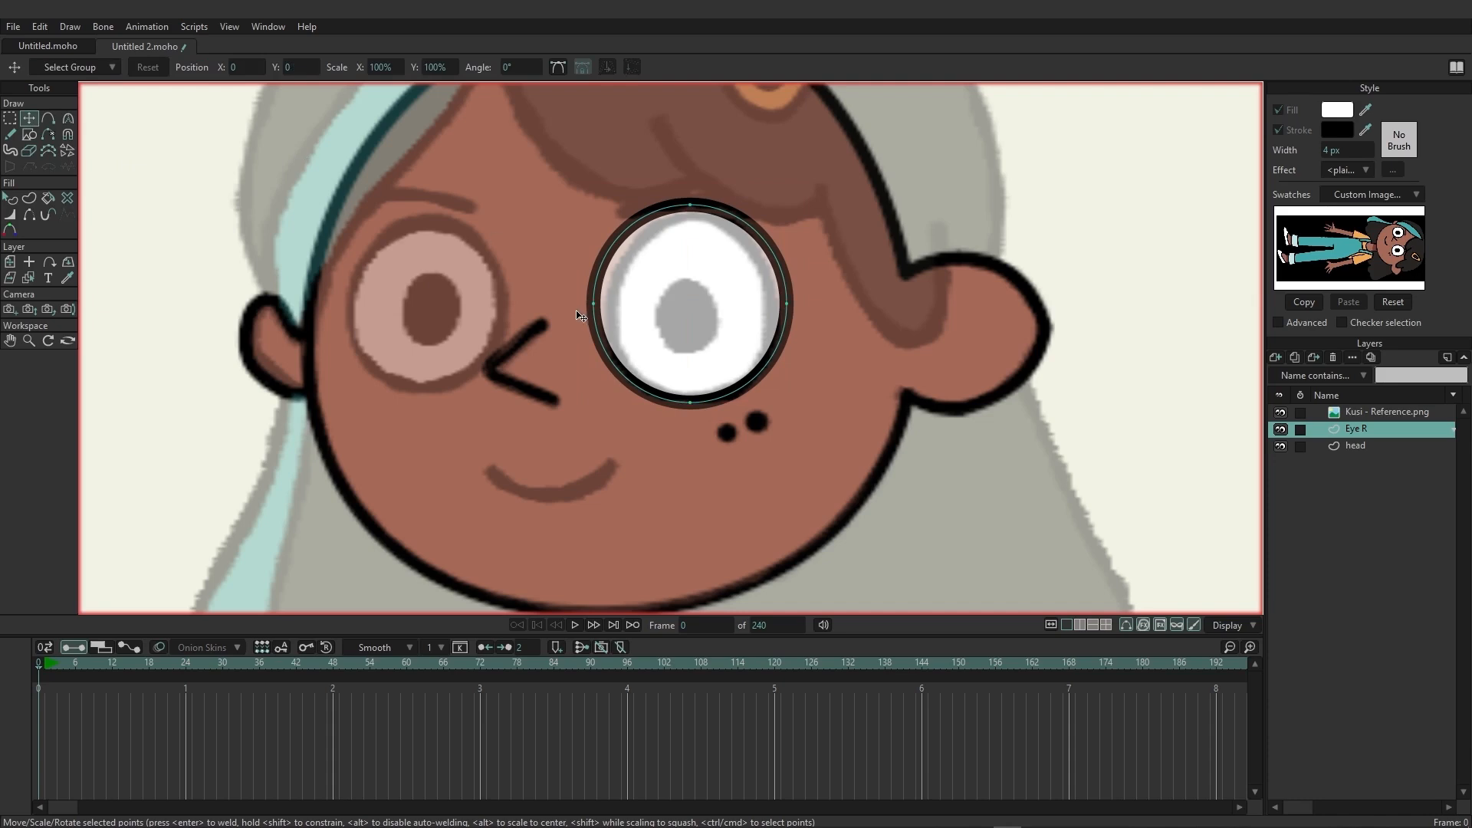
pyautogui.moveTo(599, 309); pyautogui.dragTo(608, 311)
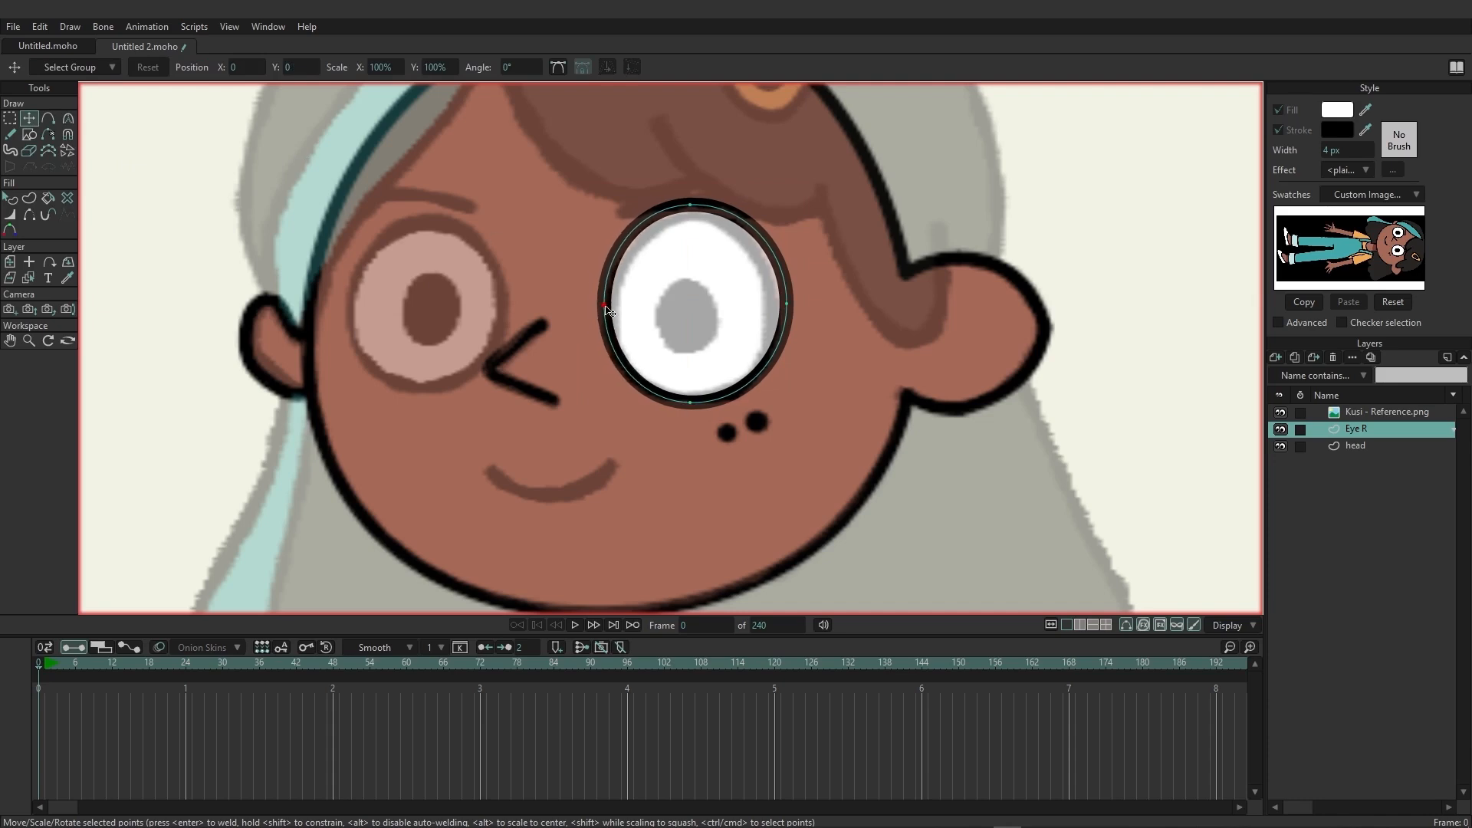
pyautogui.moveTo(693, 211); pyautogui.dragTo(698, 222)
pyautogui.moveTo(605, 306); pyautogui.dragTo(608, 307)
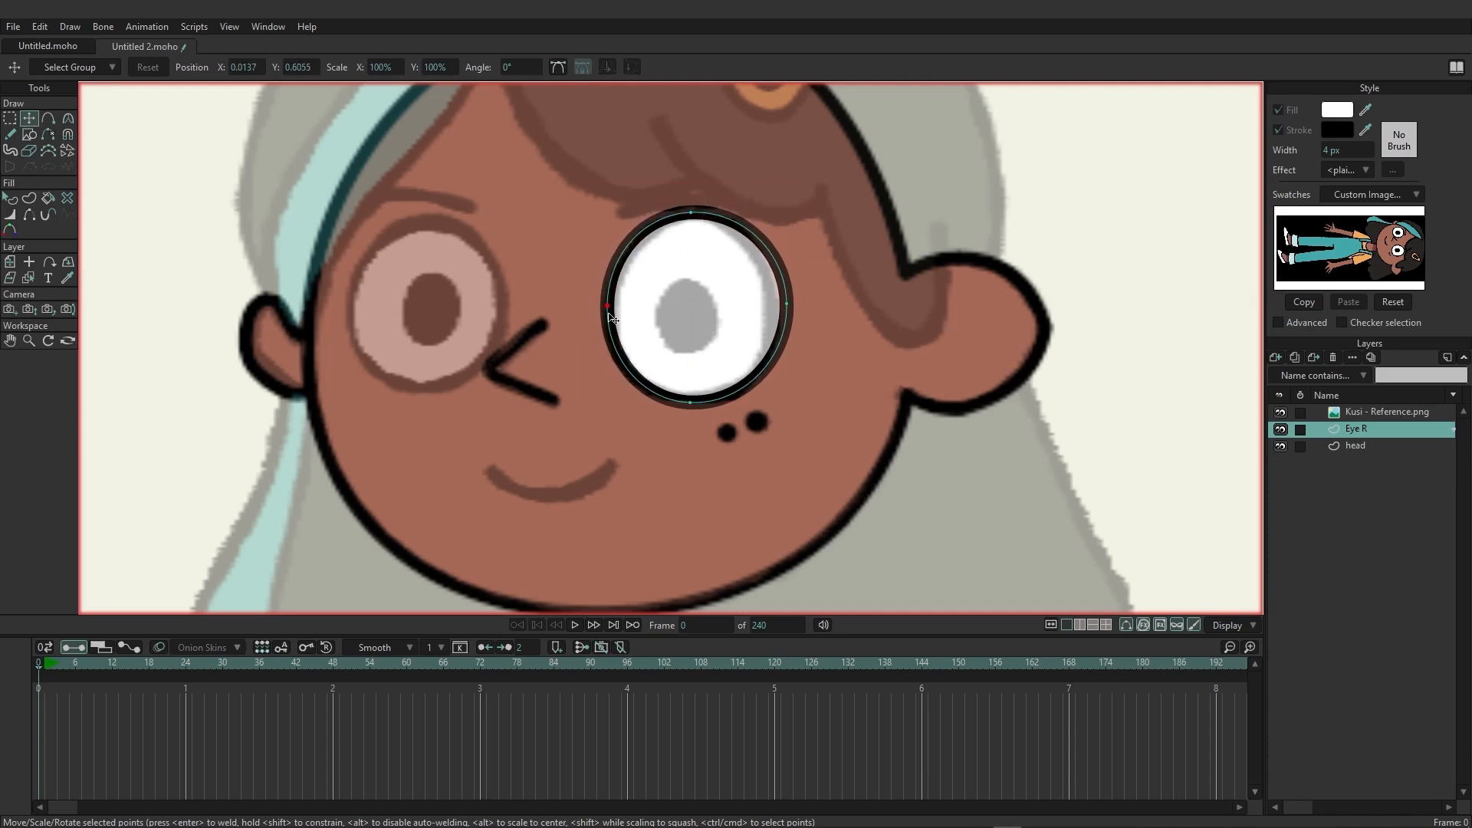
pyautogui.click(793, 307)
pyautogui.moveTo(795, 309); pyautogui.dragTo(769, 321)
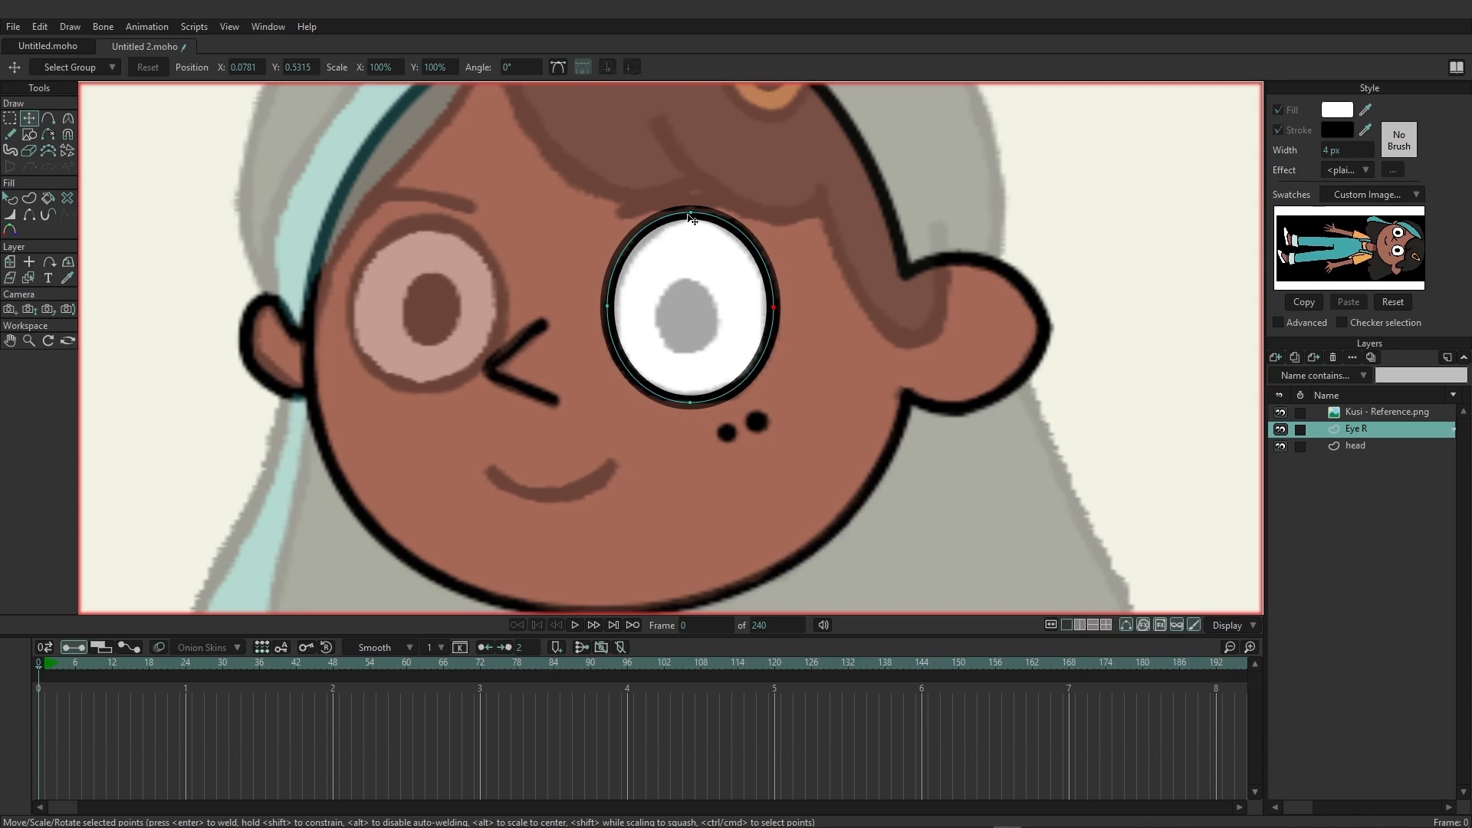
pyautogui.moveTo(690, 219); pyautogui.dragTo(695, 221)
pyautogui.click(606, 307)
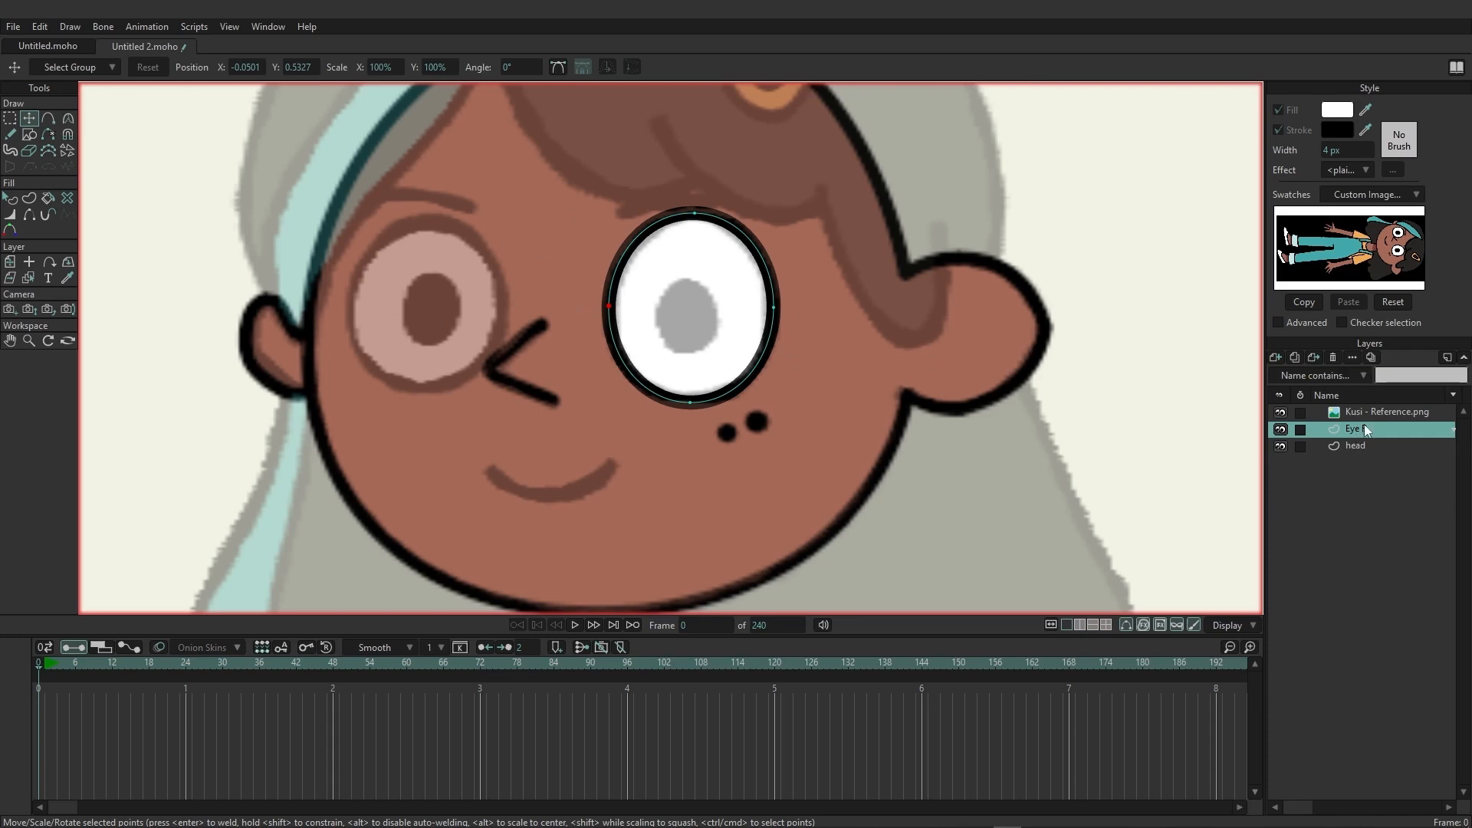
# Duplicate the Eye R layer as "Eye L" and move the copy over the reference's other eye.
pyautogui.click(1297, 358)
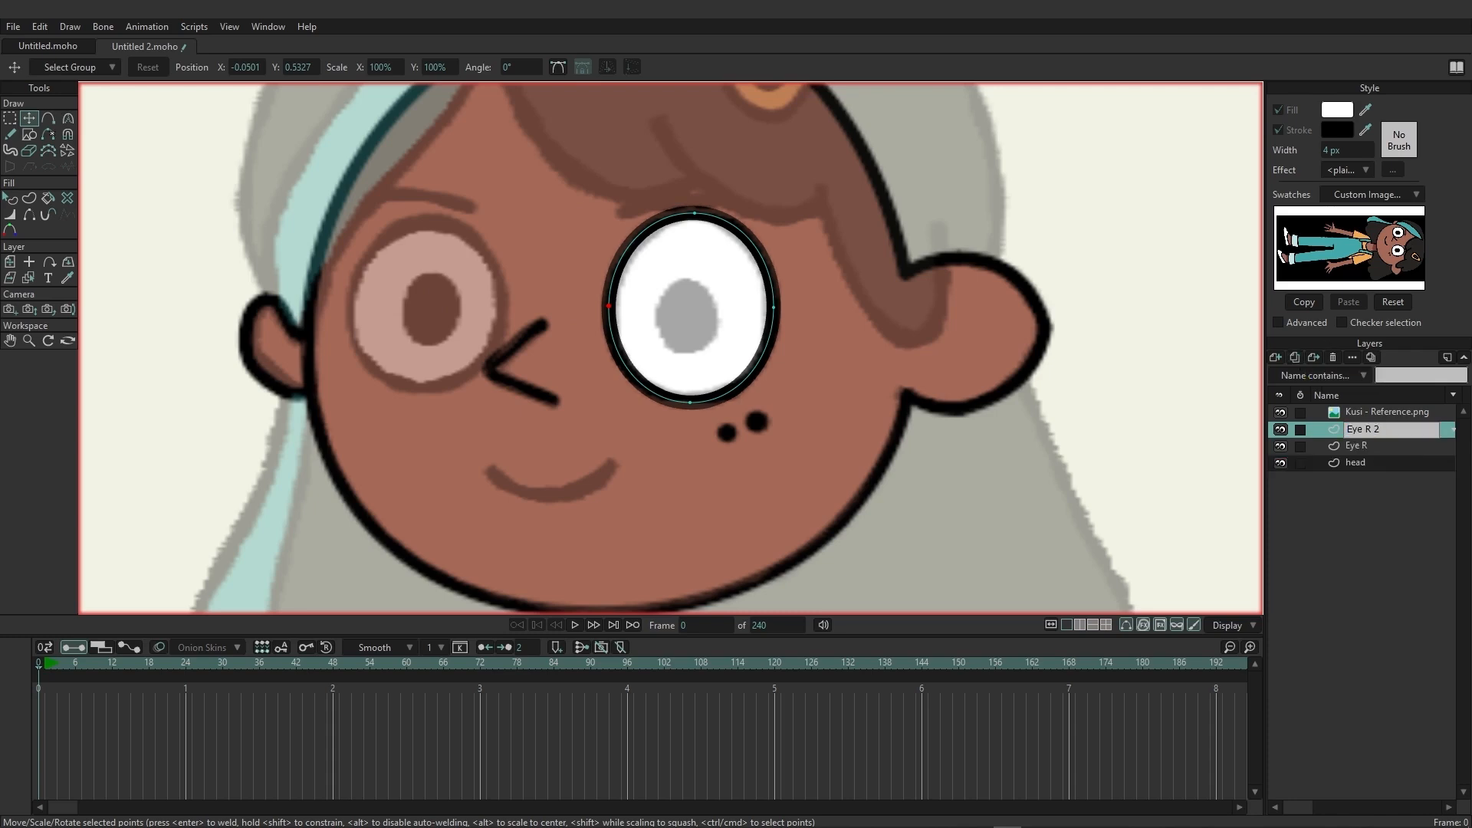
pyautogui.write('L')
pyautogui.press('Return')
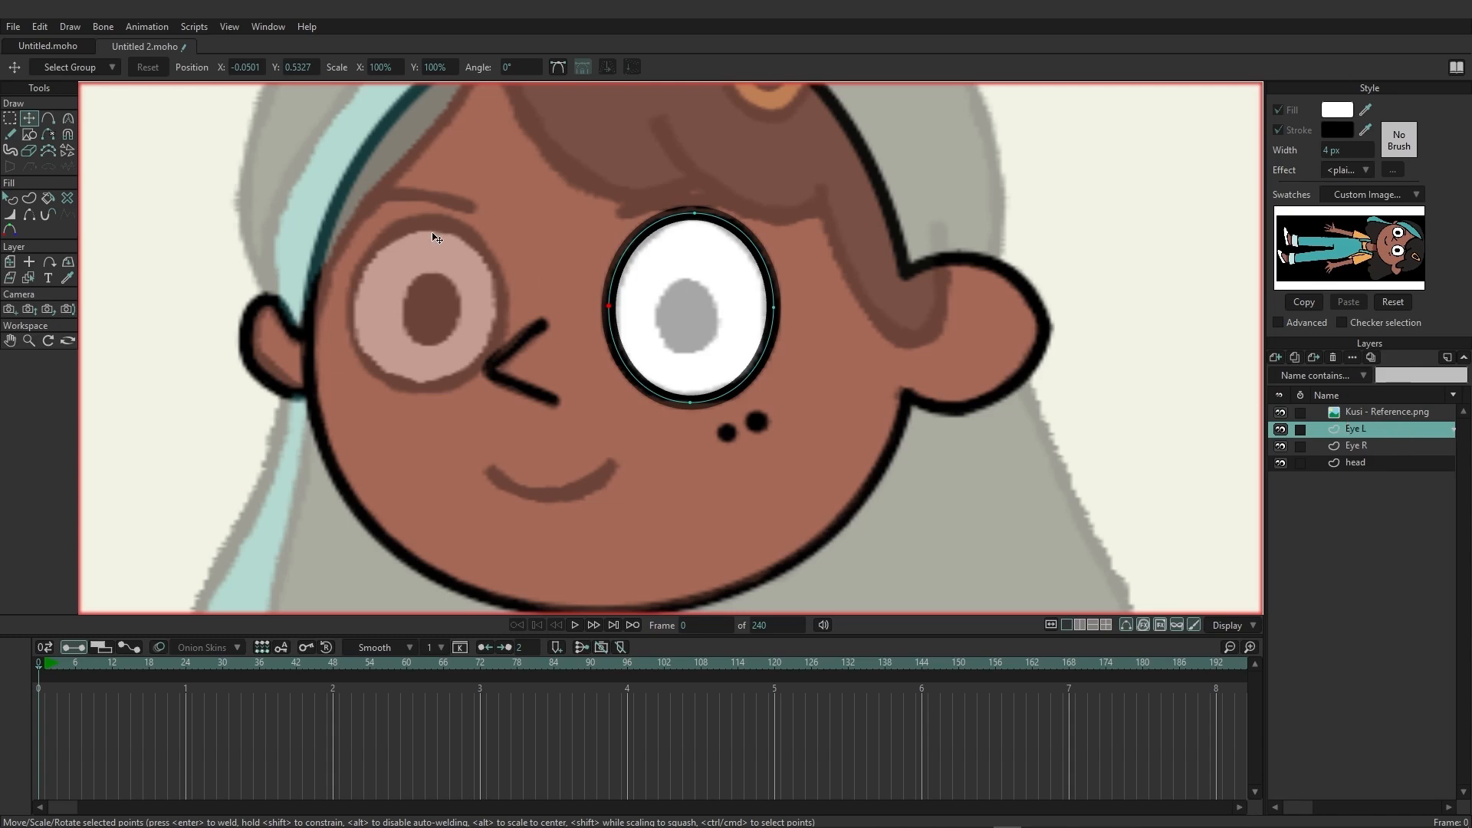
pyautogui.click(10, 261)
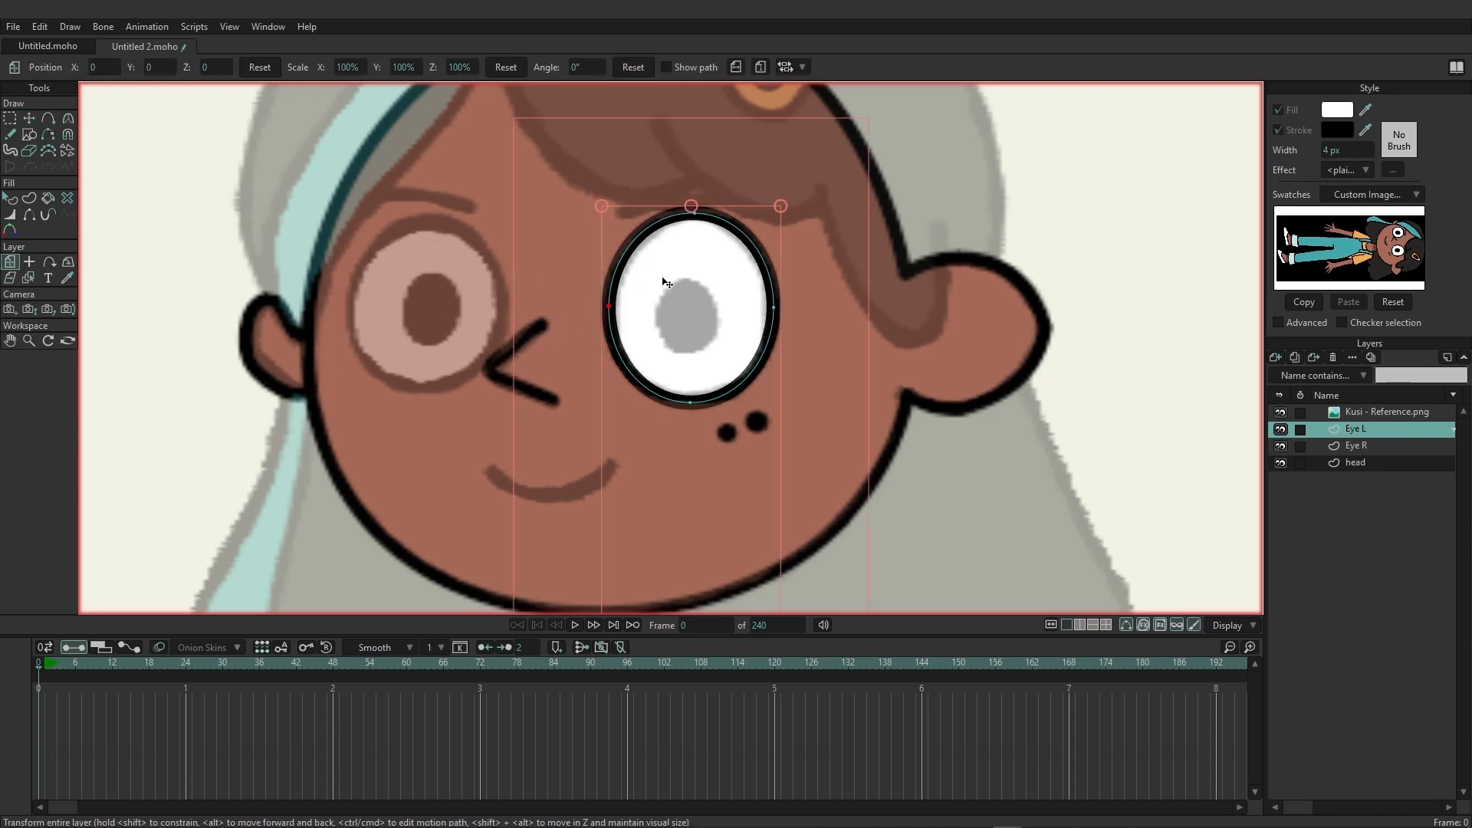
pyautogui.moveTo(672, 285); pyautogui.dragTo(409, 284)
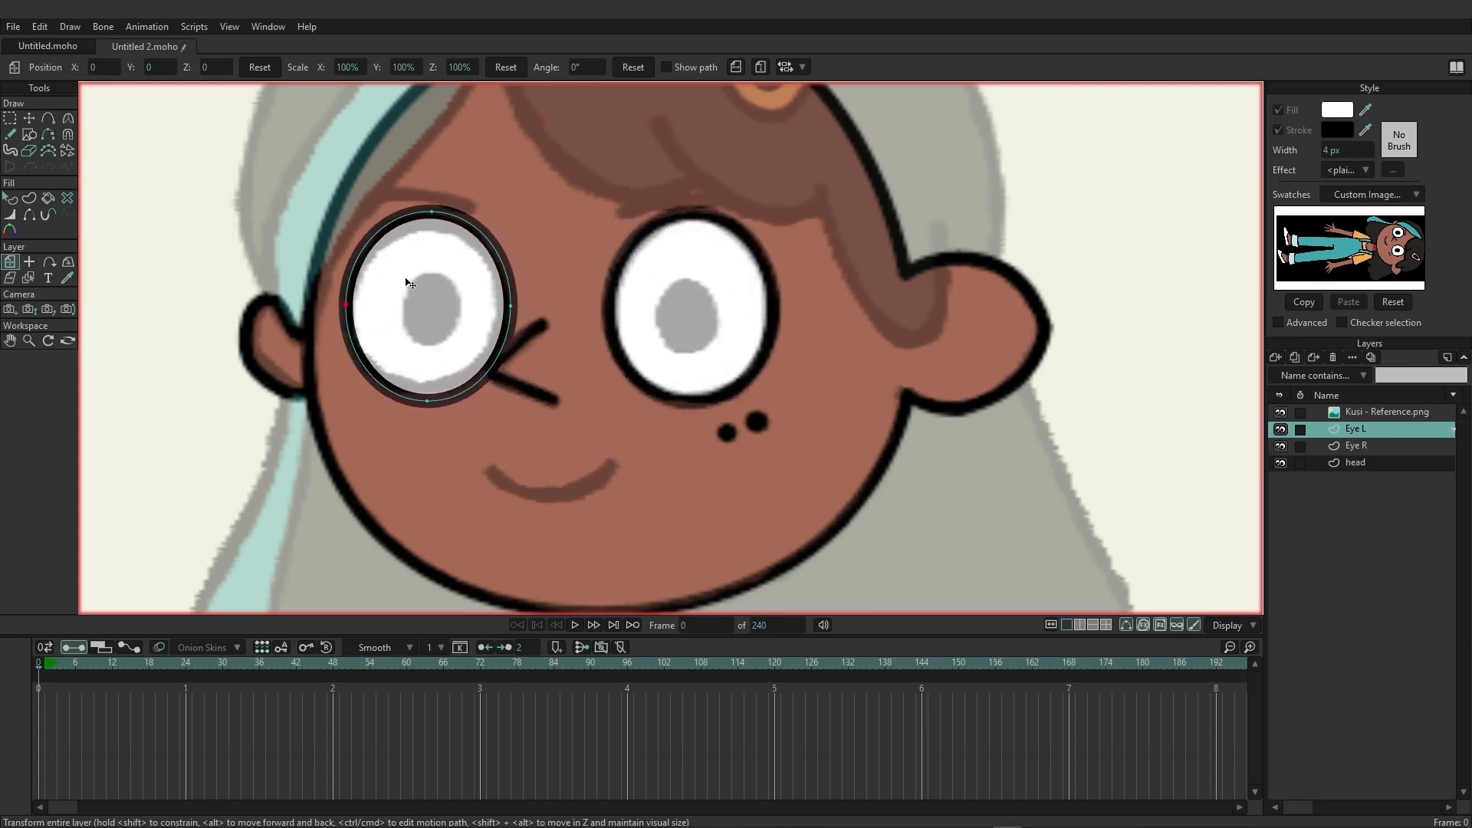
# Move the Eye L oval's points inward to fit the smaller reference eye.
pyautogui.click(33, 120)
pyautogui.moveTo(430, 212); pyautogui.dragTo(432, 225)
pyautogui.moveTo(426, 400); pyautogui.dragTo(426, 388)
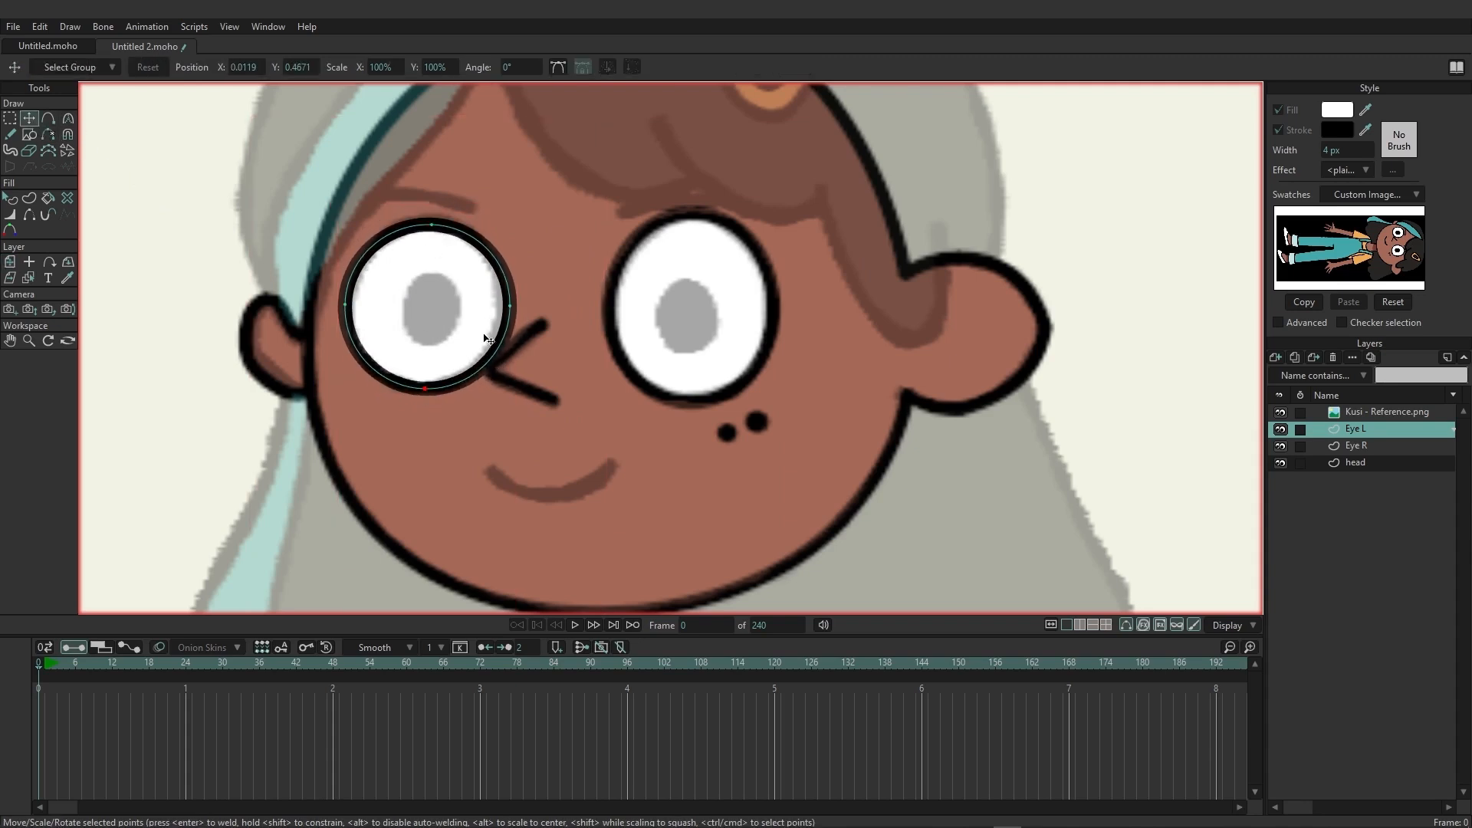
pyautogui.click(510, 308)
pyautogui.moveTo(509, 312); pyautogui.dragTo(503, 313)
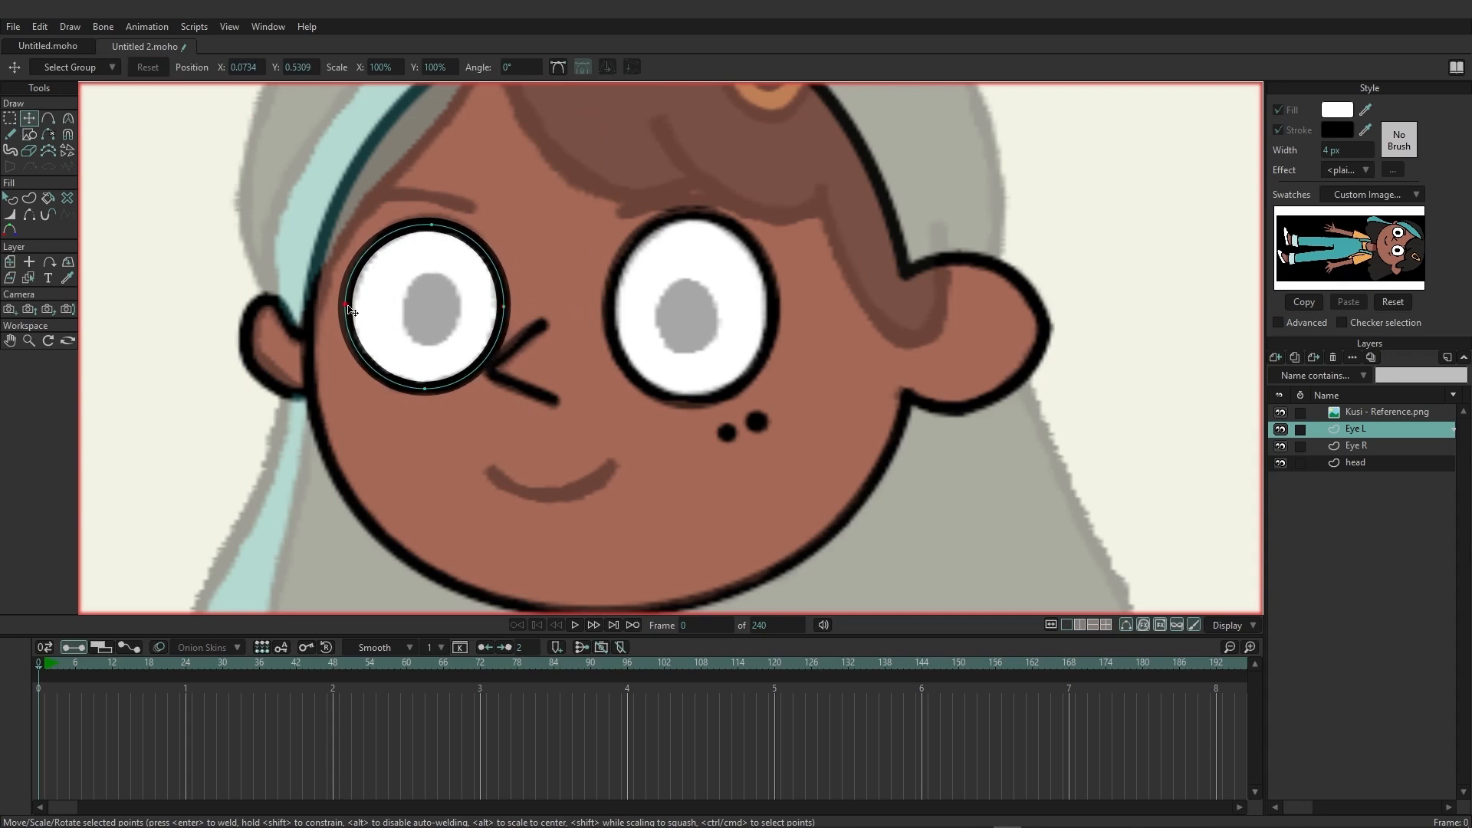
pyautogui.moveTo(346, 306); pyautogui.dragTo(350, 307)
pyautogui.moveTo(505, 309); pyautogui.dragTo(503, 310)
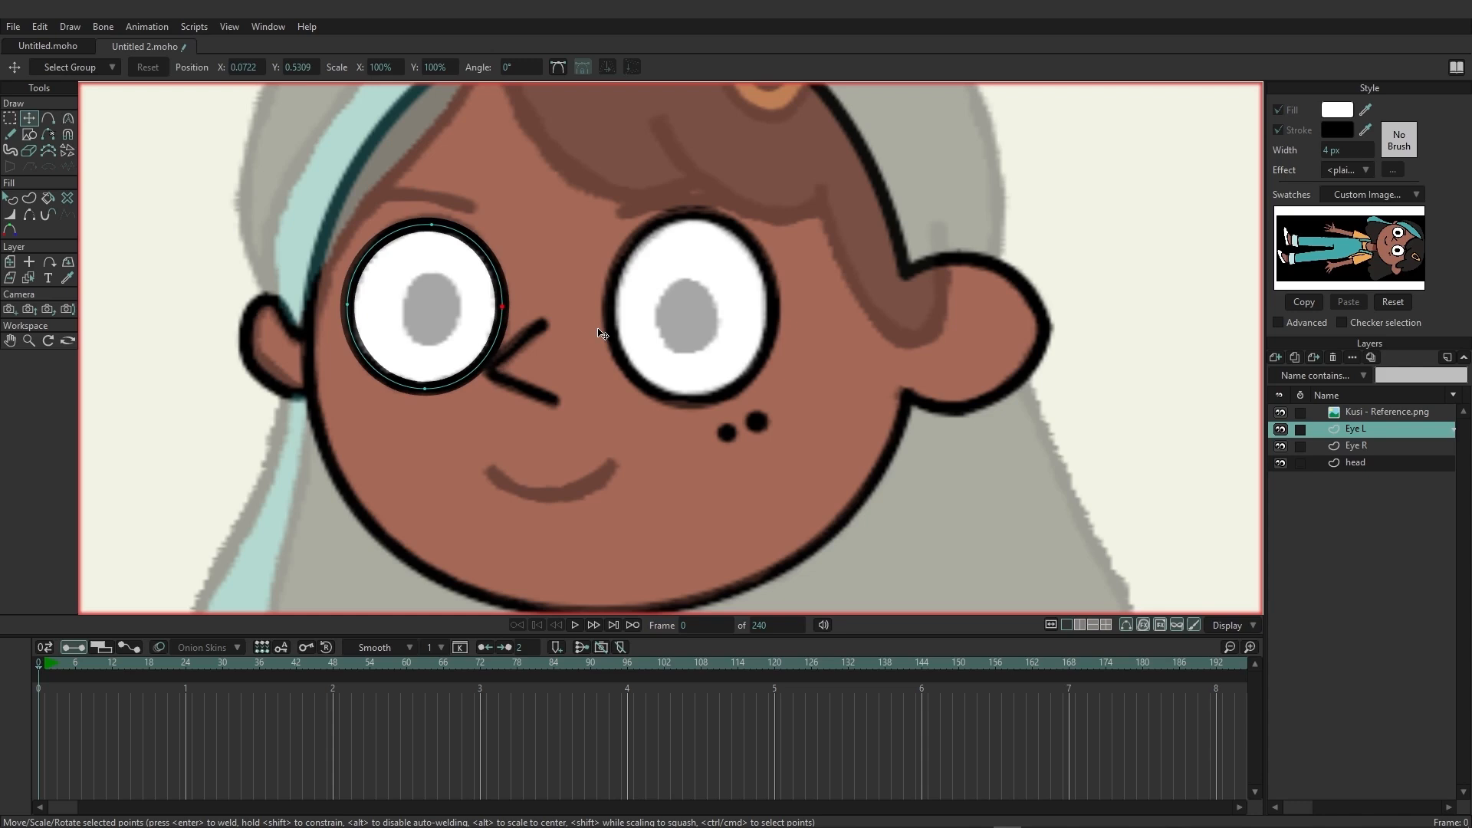
# Add a new vector layer above Eye L and name it "Pupil R".
pyautogui.click(1275, 358)
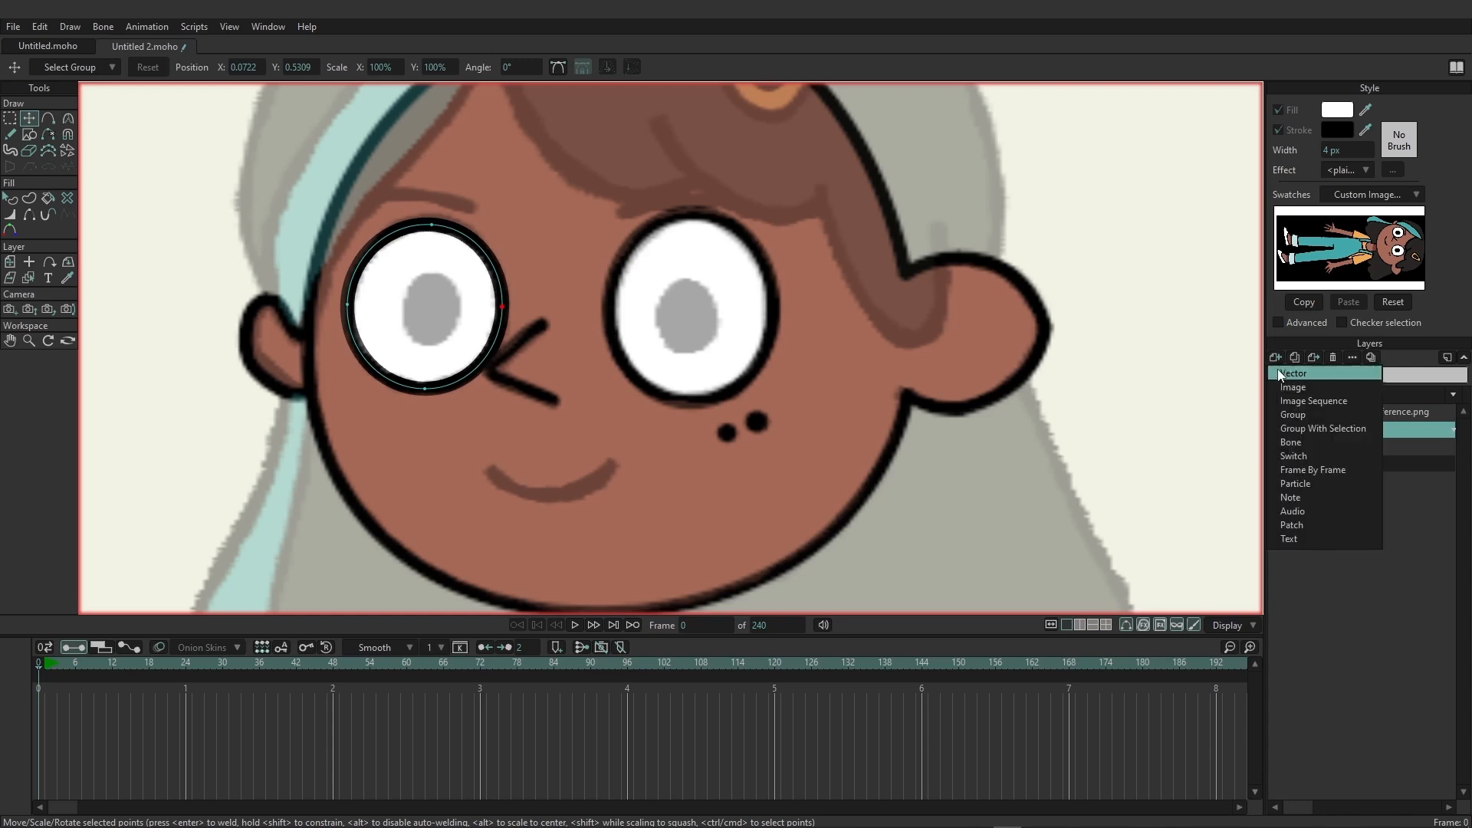
pyautogui.click(1280, 372)
pyautogui.doubleClick(1370, 430)
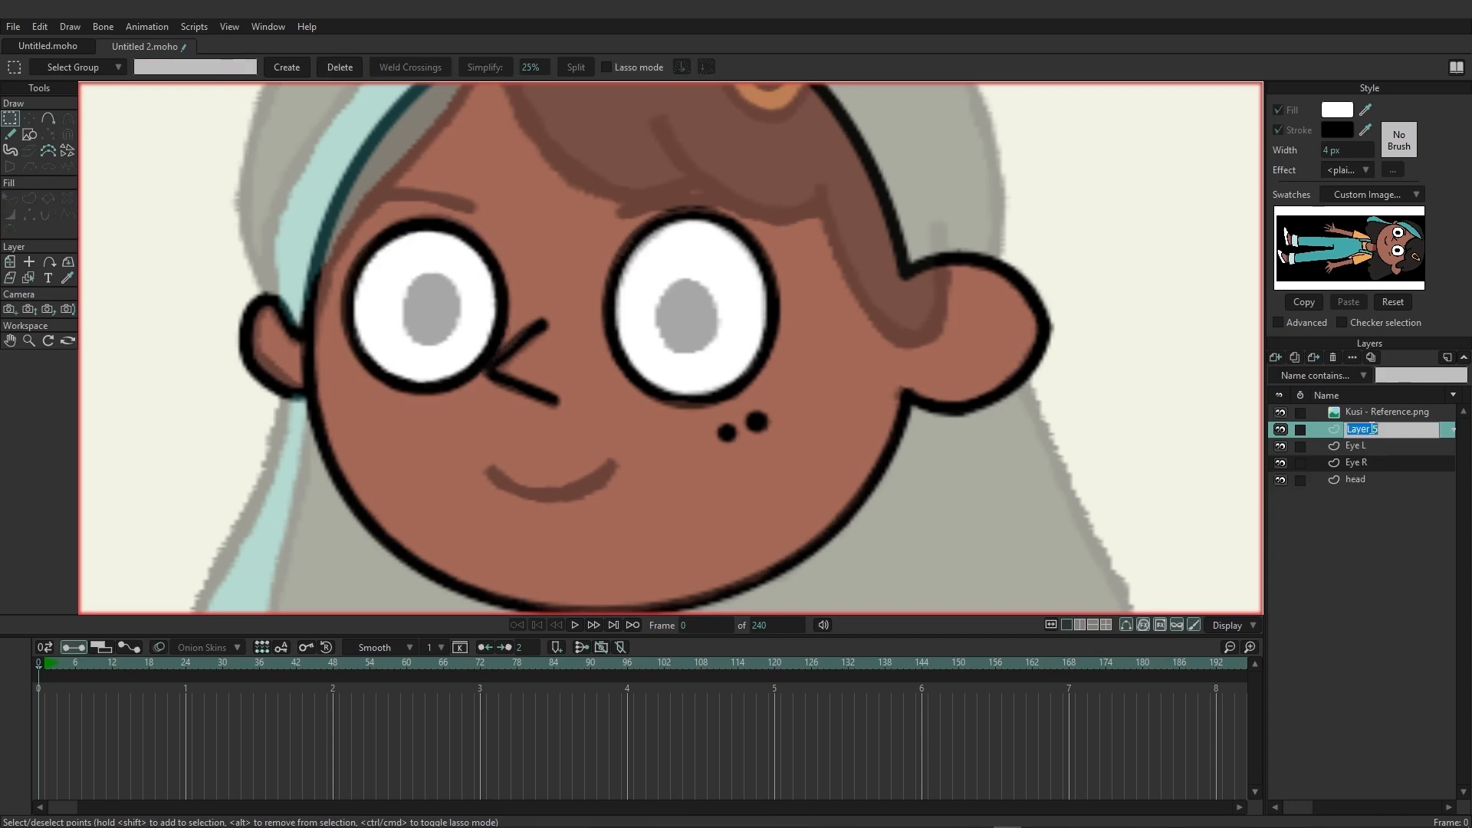
pyautogui.write('Pupil R')
pyautogui.press('Return')
# Draw an oval with black fill (000000) over the reference pupil inside the Eye R shape.
pyautogui.click(30, 135)
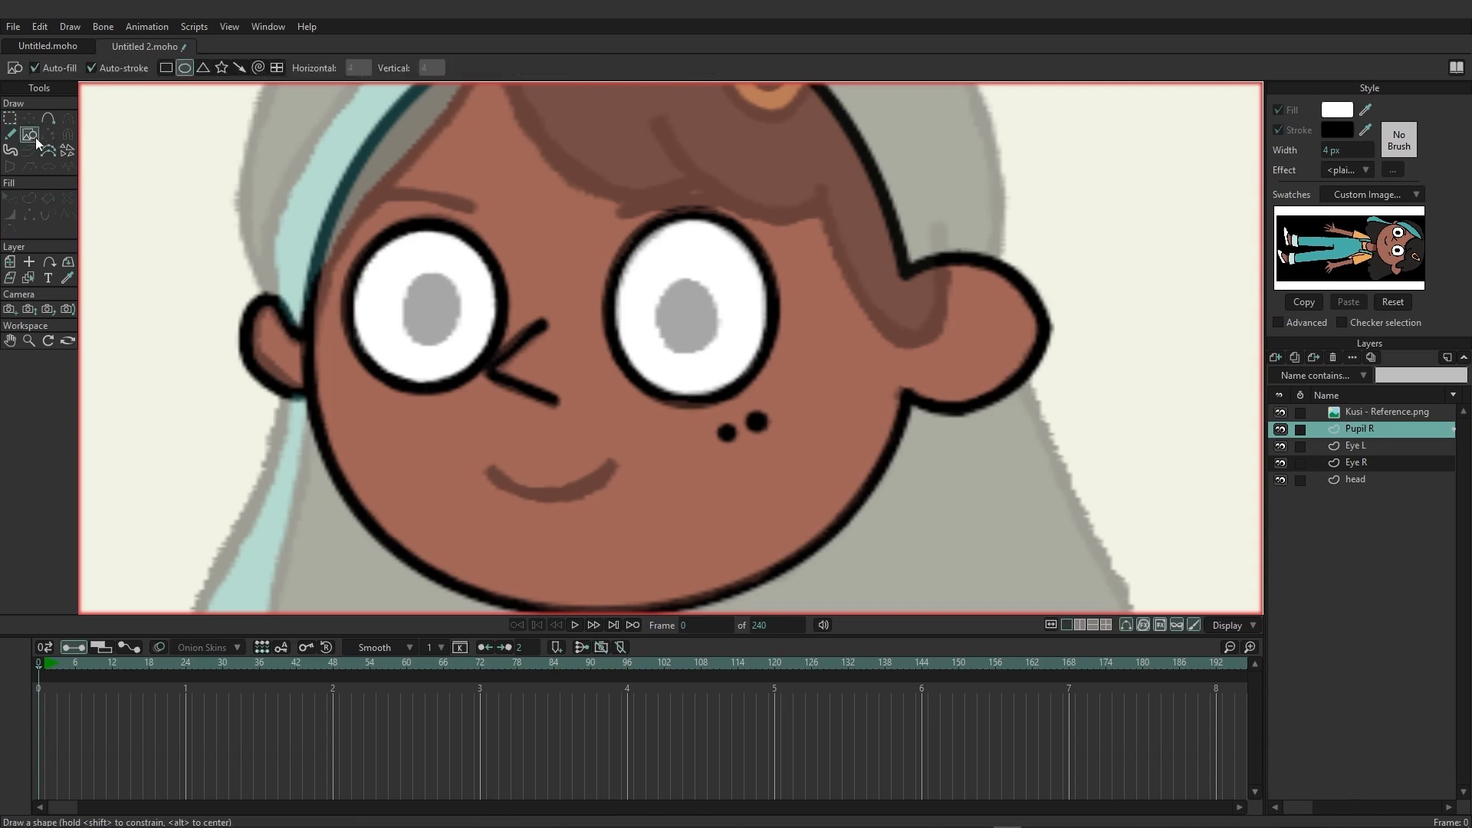
pyautogui.click(1336, 110)
pyautogui.click(591, 488)
pyautogui.moveTo(585, 499); pyautogui.dragTo(583, 520)
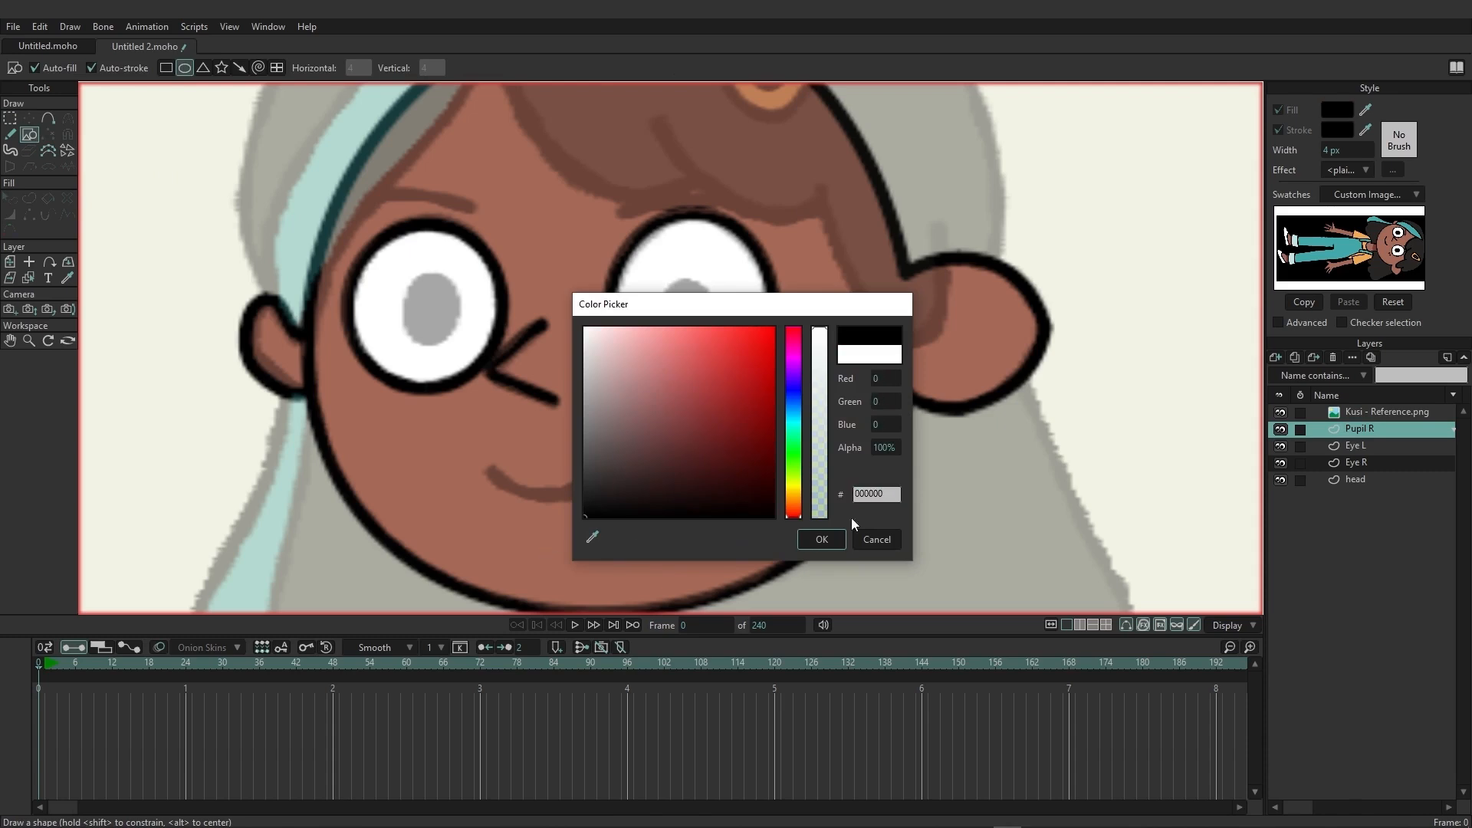
pyautogui.click(819, 539)
pyautogui.moveTo(657, 279); pyautogui.dragTo(714, 347)
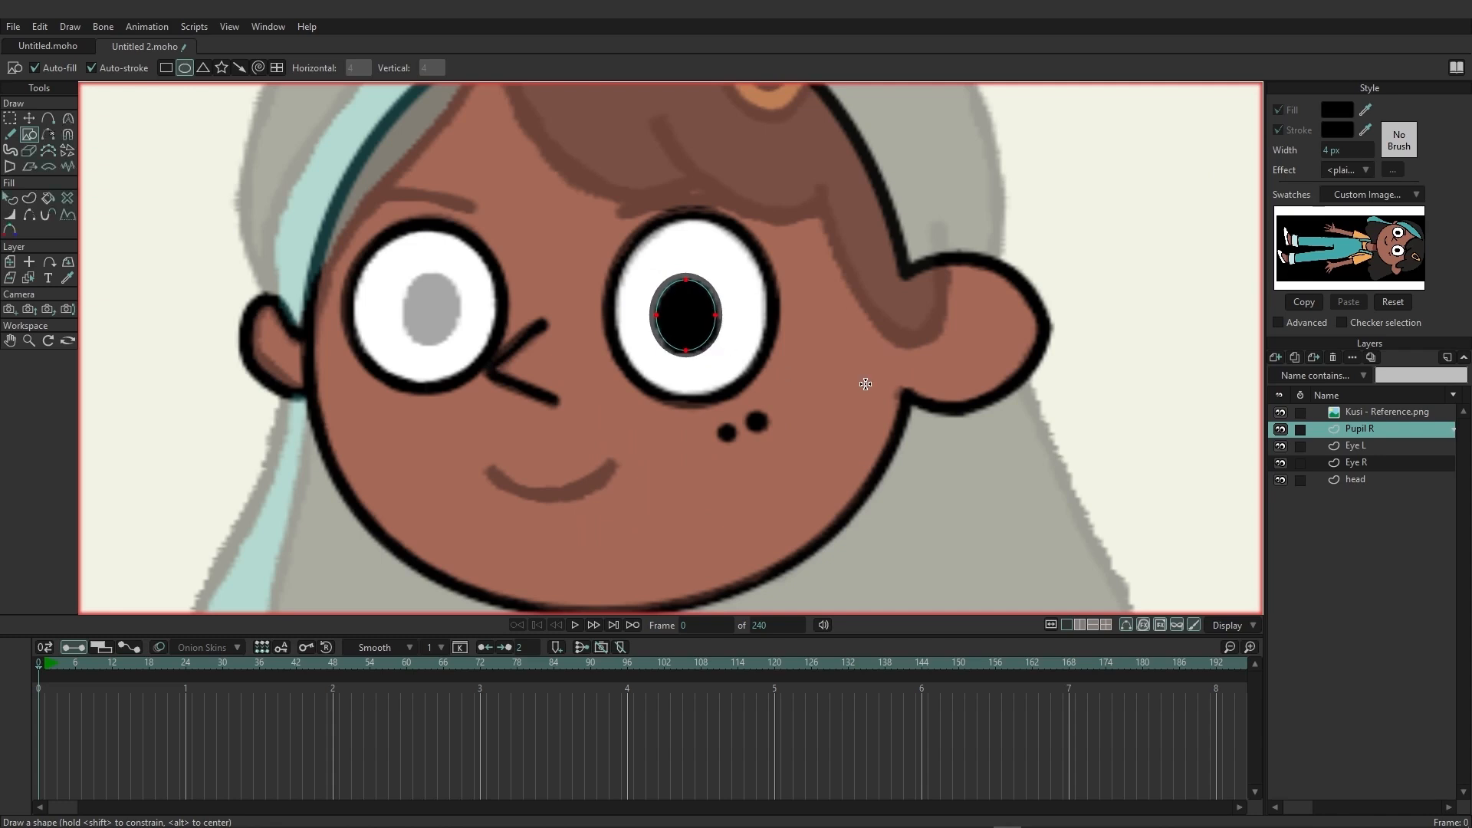
# Duplicate the Pupil R layer as "Pupil L" and move the copy over the reference pupil inside Eye L.
pyautogui.click(1297, 358)
pyautogui.moveTo(1386, 432); pyautogui.dragTo(1376, 435)
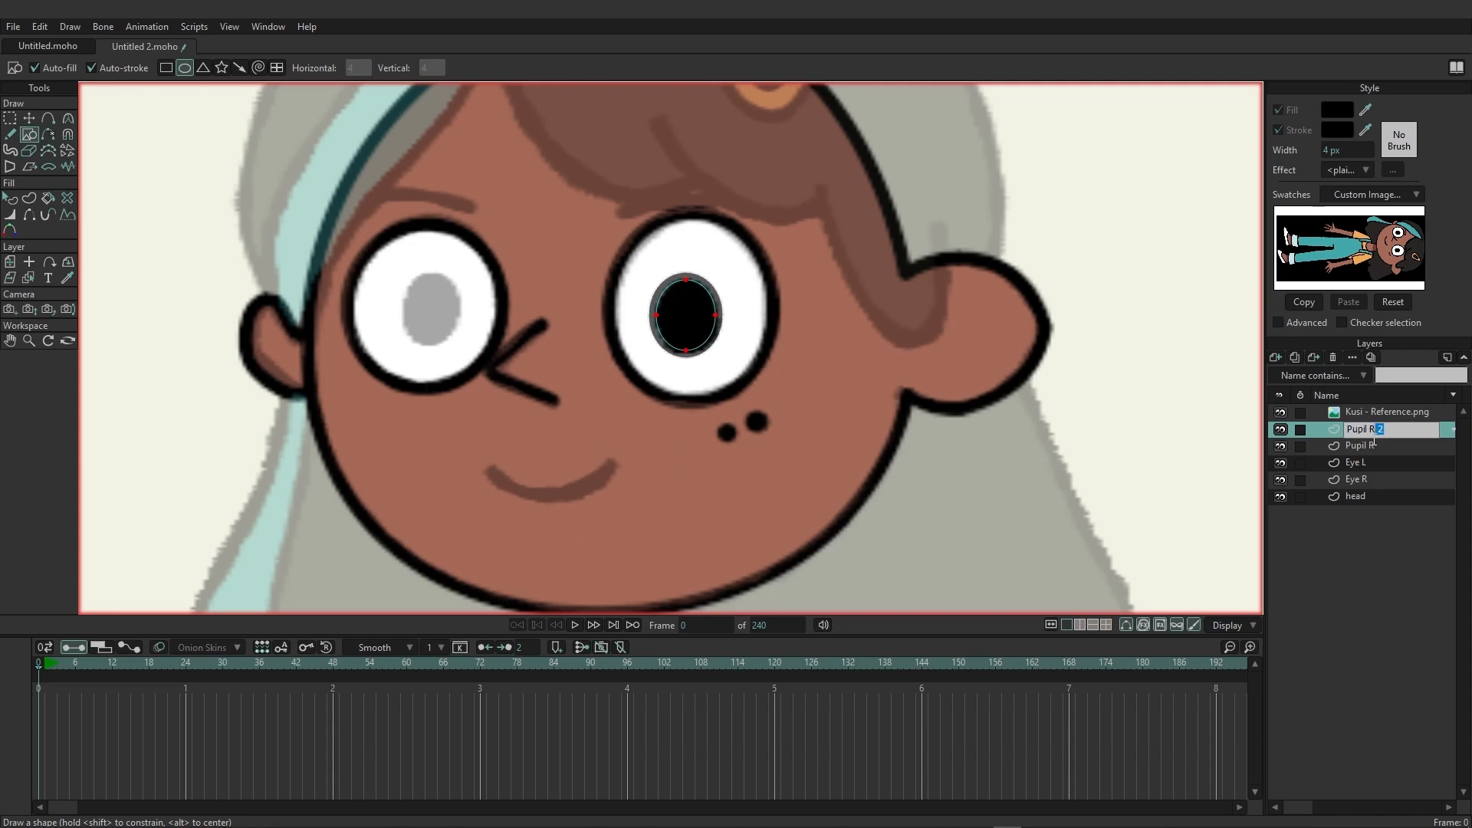
pyautogui.write('L')
pyautogui.press('Return')
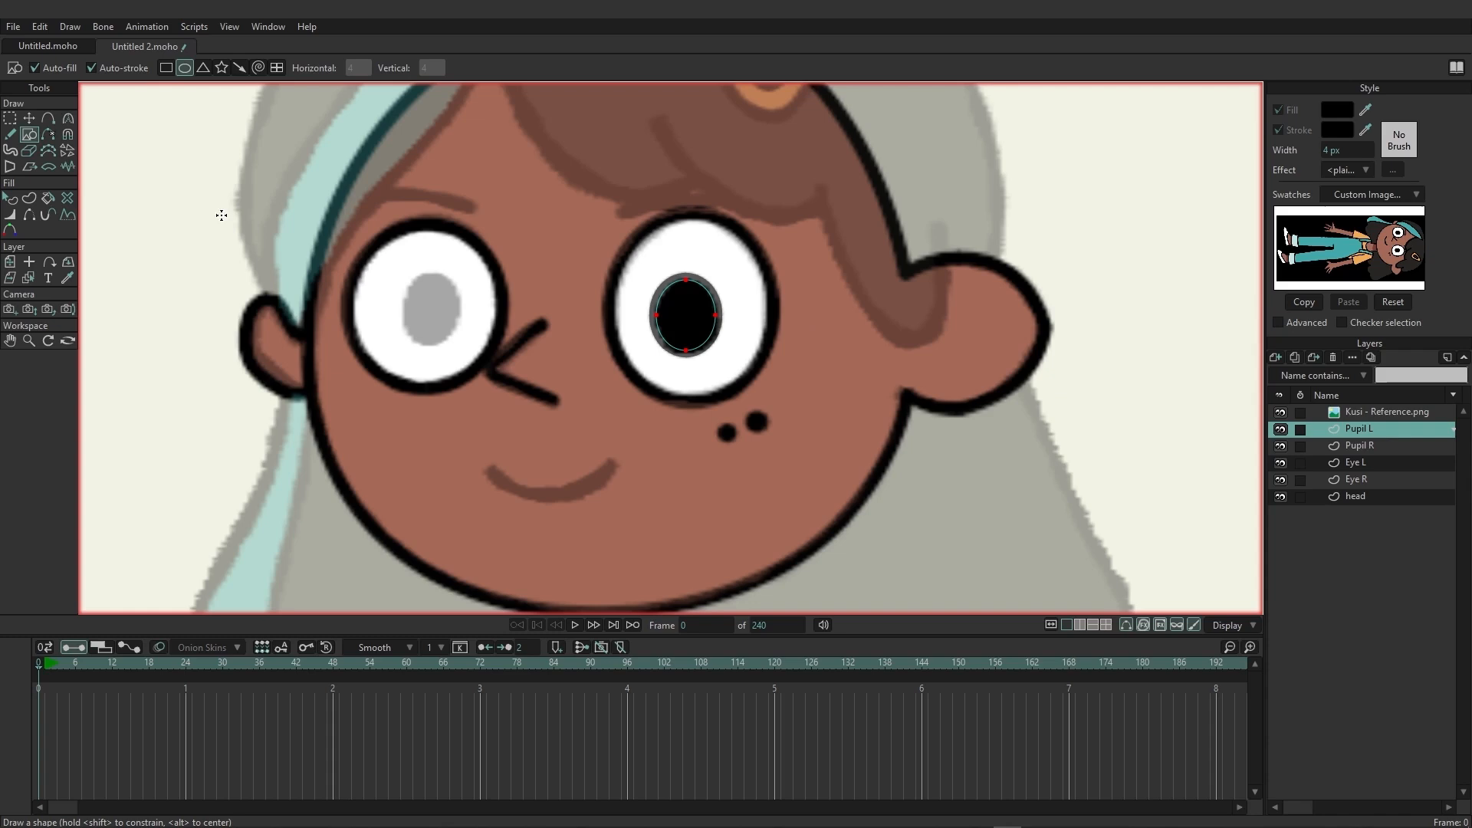
pyautogui.click(10, 262)
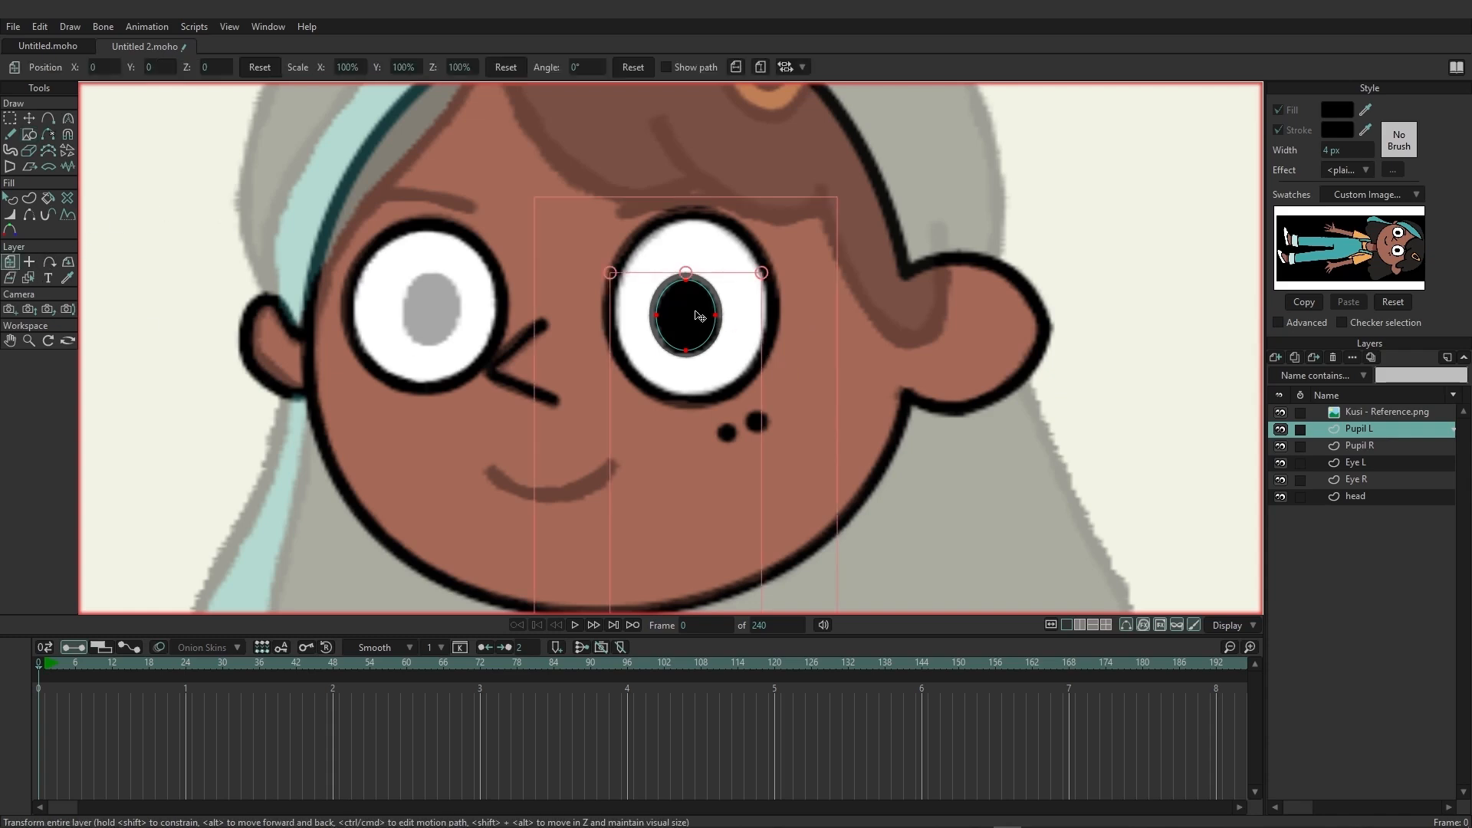
pyautogui.moveTo(699, 316); pyautogui.dragTo(447, 307)
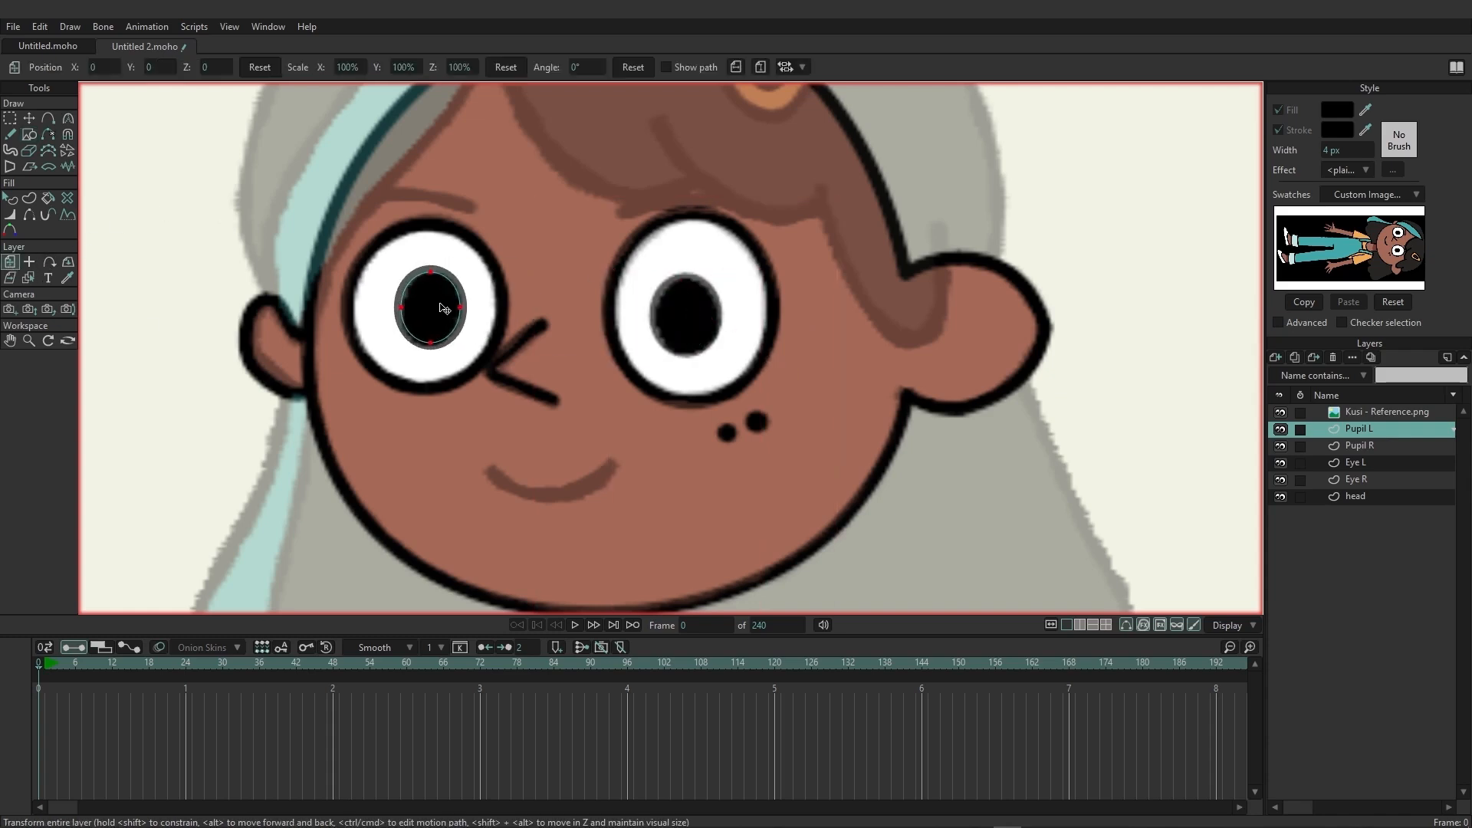
# Adjust the Pupil L oval's points inward so it fits the reference pupil.
pyautogui.click(29, 118)
pyautogui.click(179, 165)
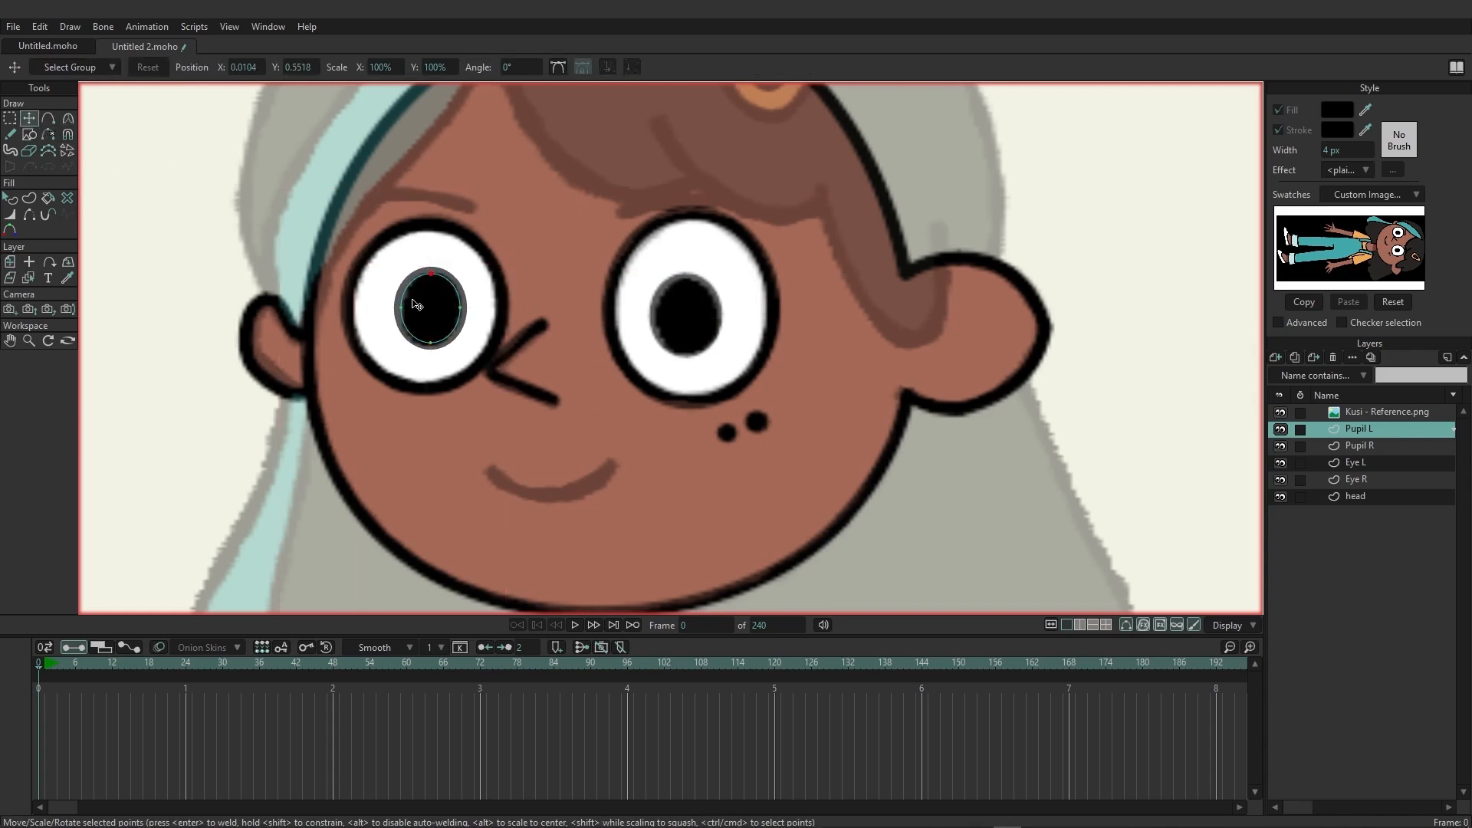
pyautogui.moveTo(402, 308); pyautogui.dragTo(432, 344)
pyautogui.click(461, 313)
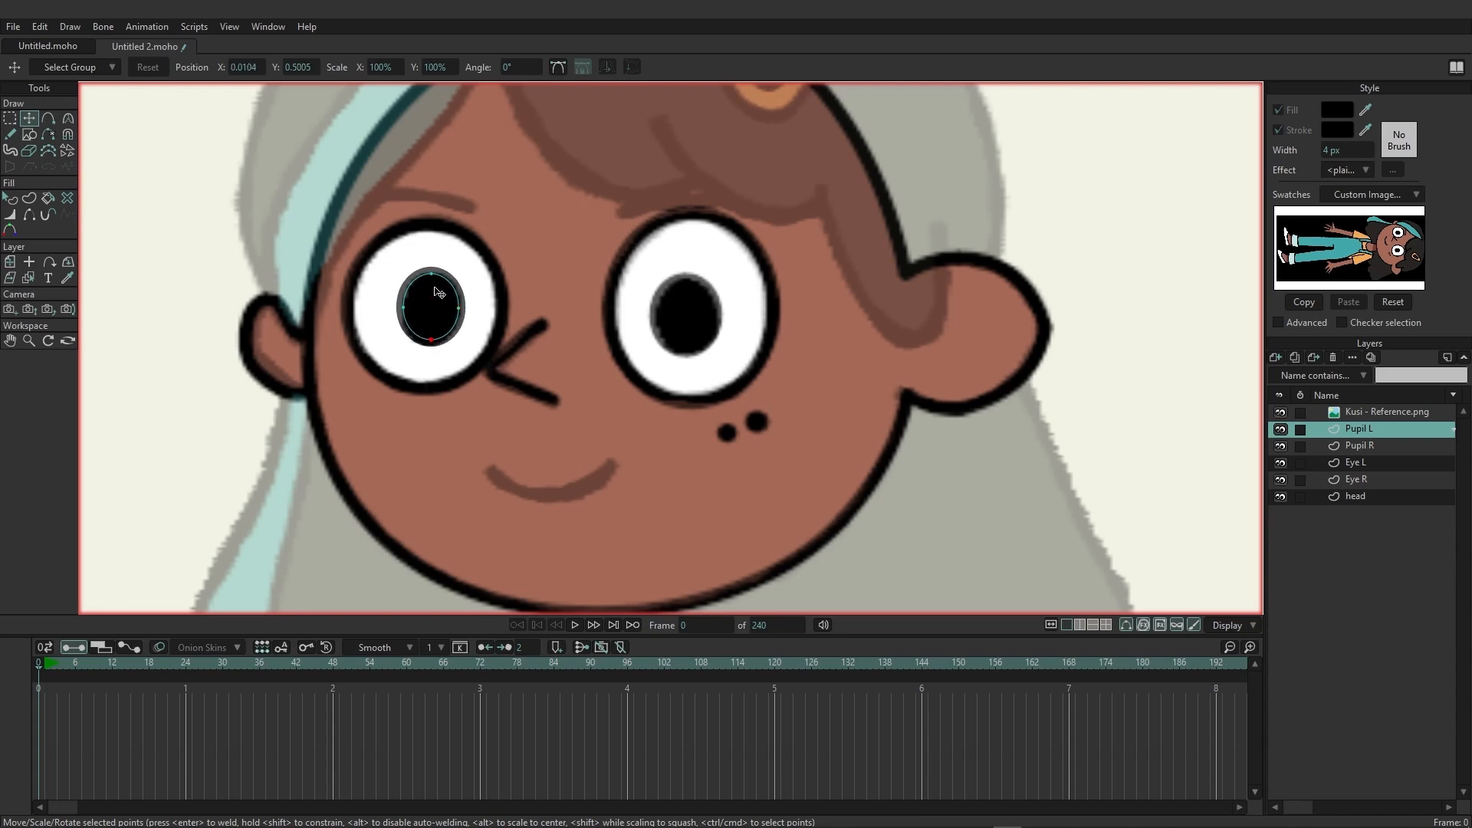
pyautogui.moveTo(431, 274); pyautogui.dragTo(431, 277)
pyautogui.moveTo(404, 308); pyautogui.dragTo(405, 308)
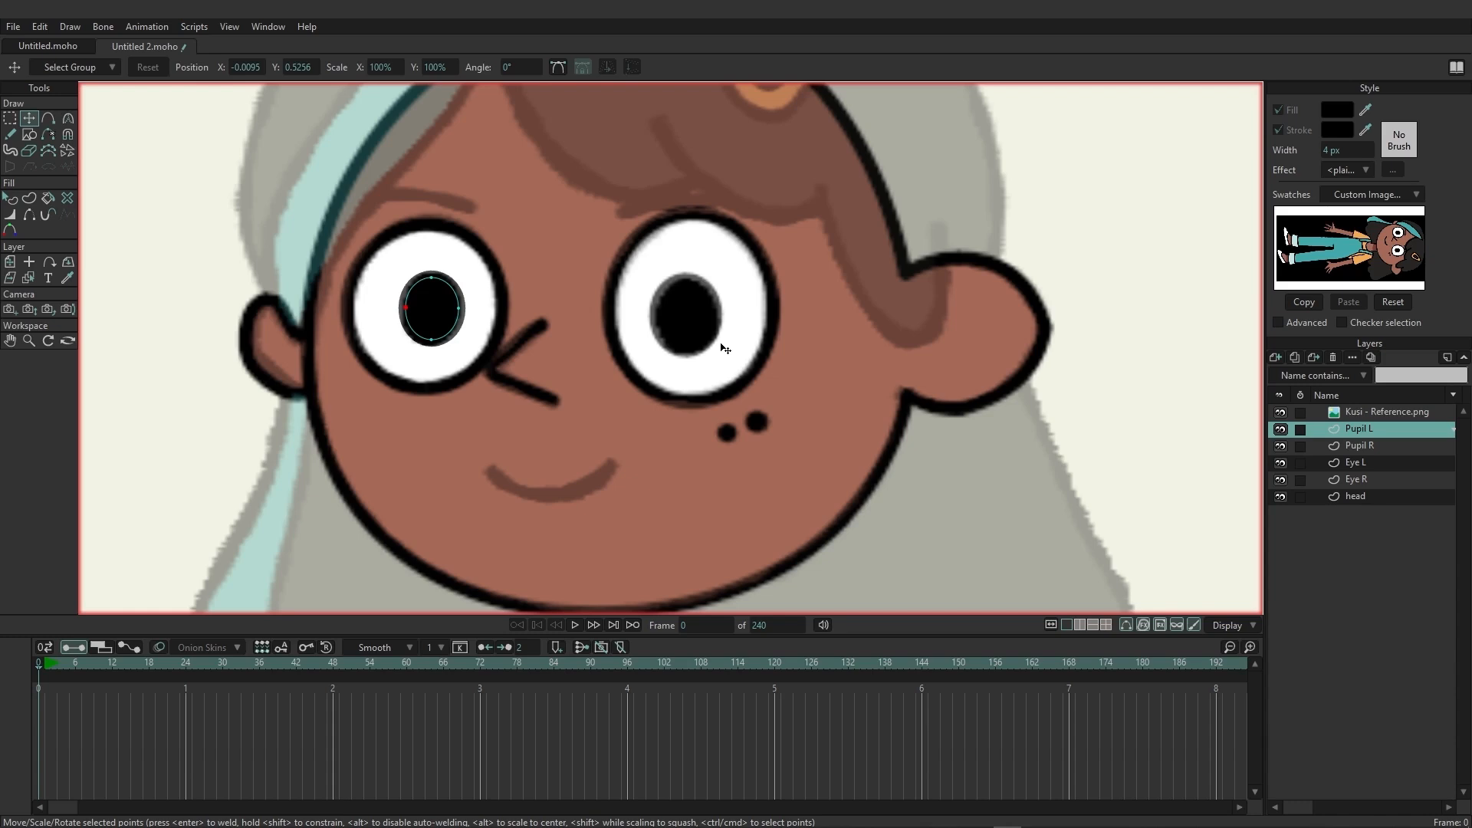
# Add a new vector layer above Pupil L and name it "EB R".
pyautogui.click(1275, 357)
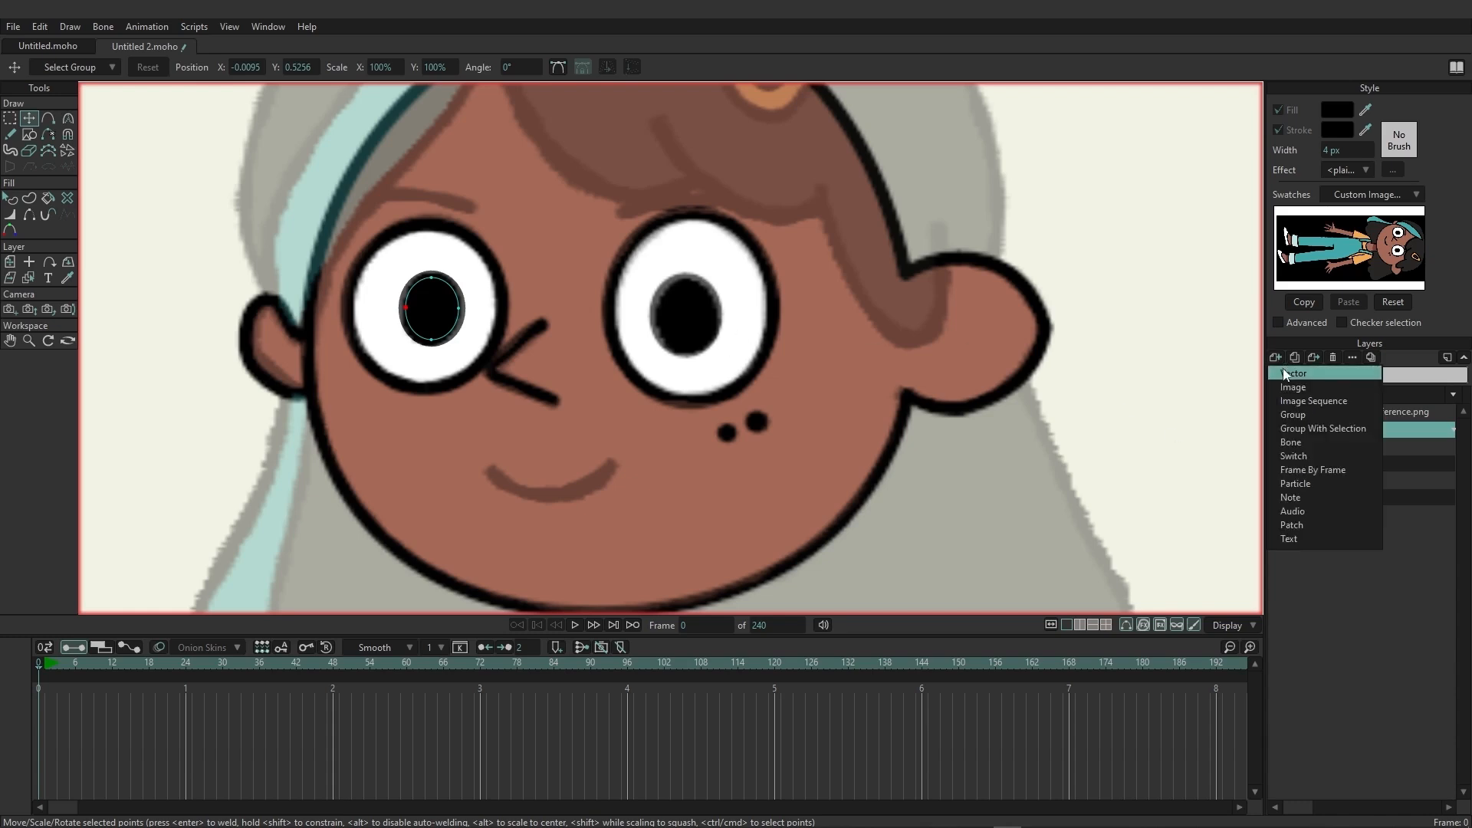
pyautogui.click(1288, 374)
pyautogui.doubleClick(1363, 428)
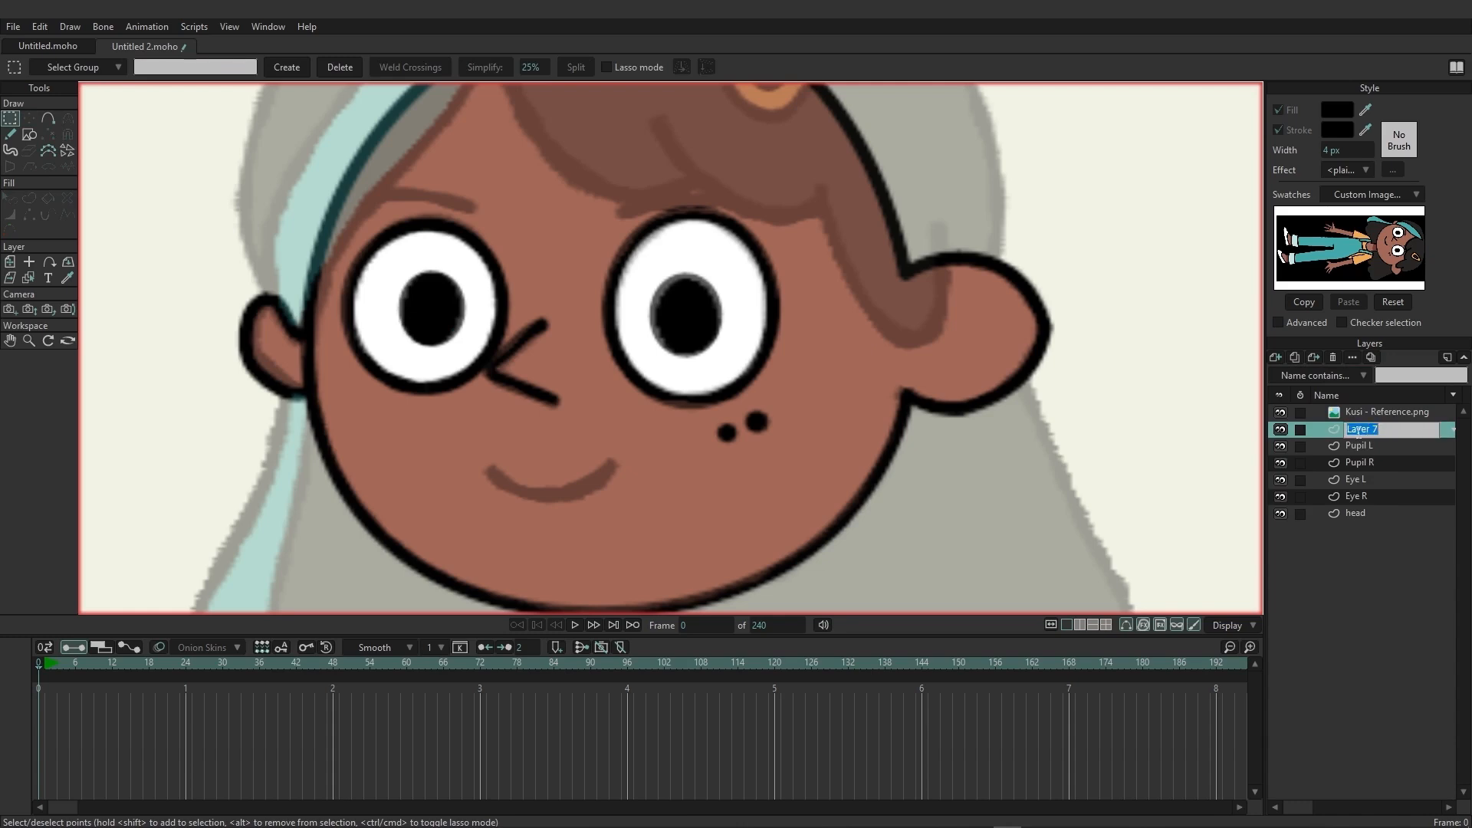
pyautogui.write('EB R')
pyautogui.press('Return')
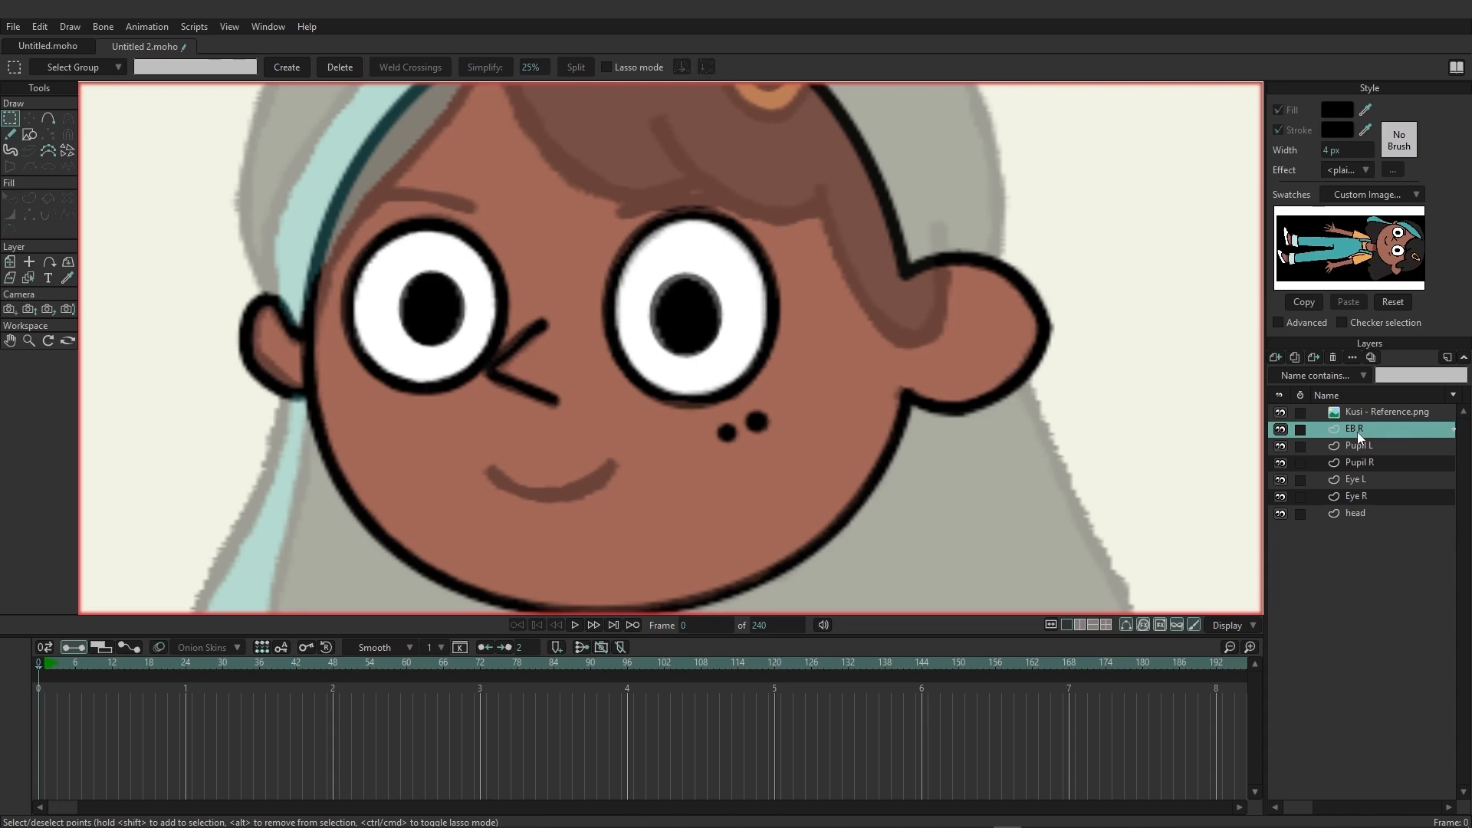
# Trace the reference eyebrow above Eye R as a freehand stroke on the EB R layer.
pyautogui.click(10, 135)
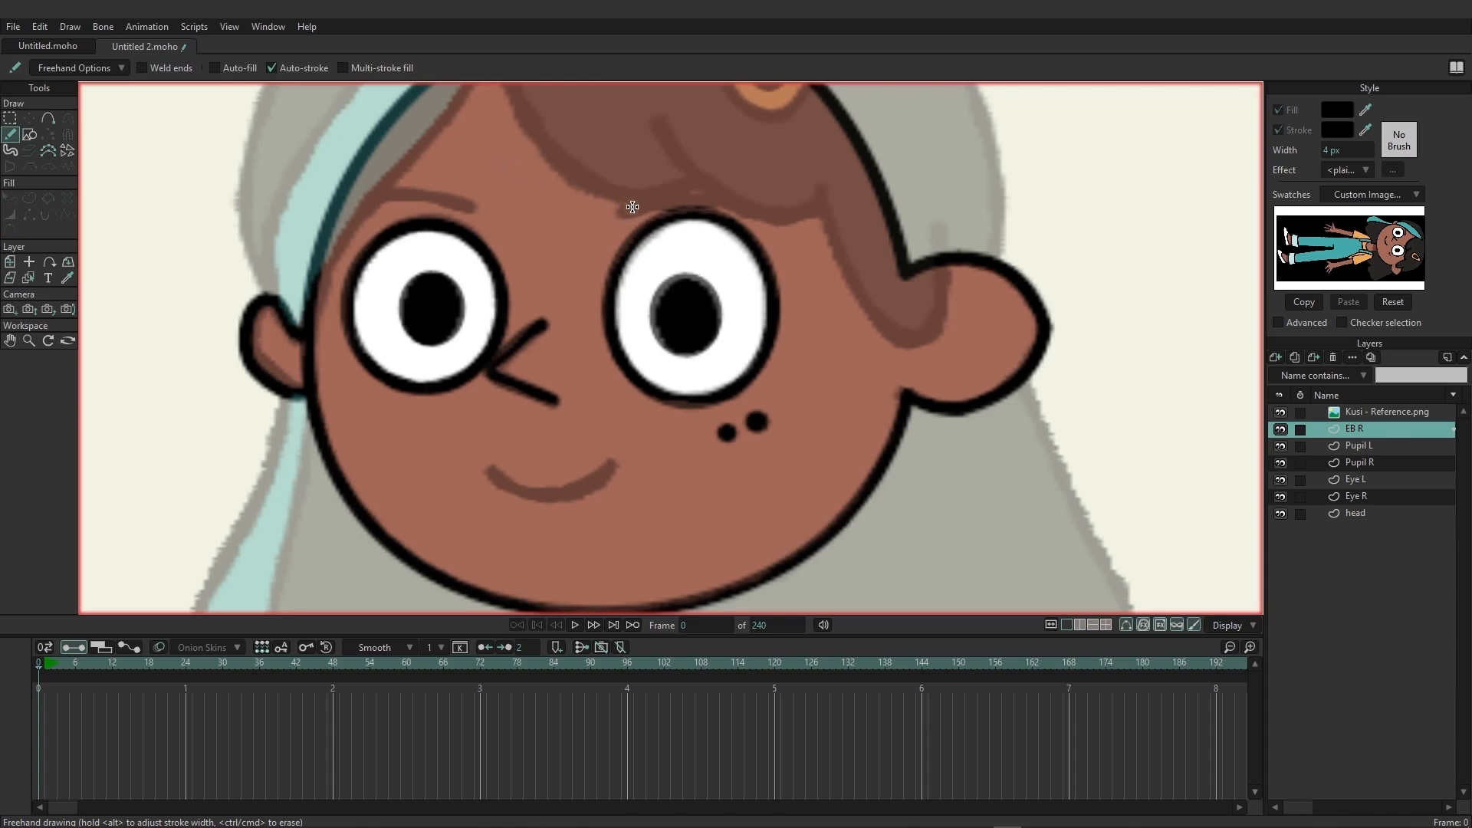
pyautogui.moveTo(617, 212); pyautogui.dragTo(700, 197)
pyautogui.moveTo(729, 202); pyautogui.dragTo(773, 209)
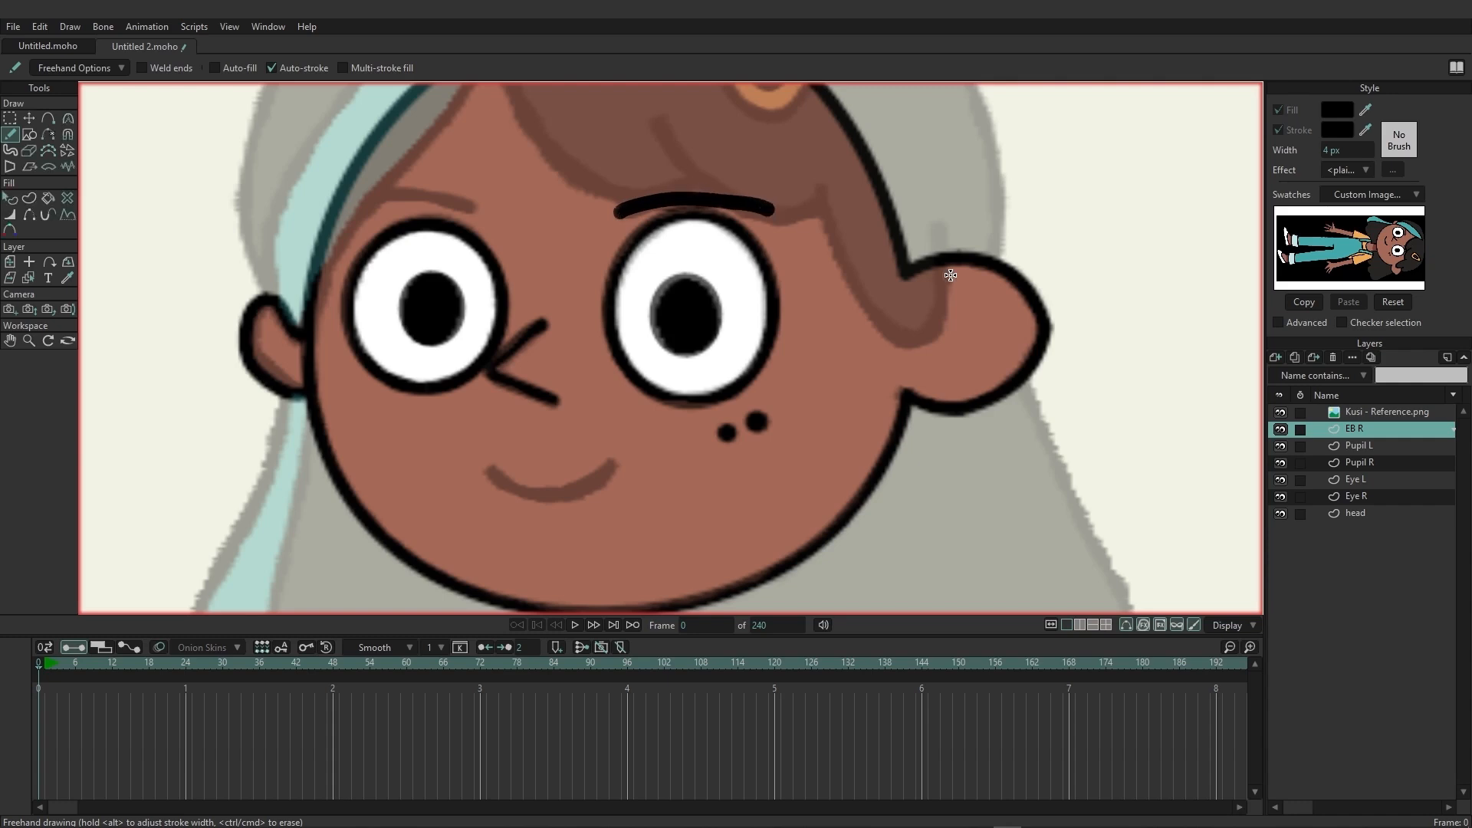
# Add a new vector layer named "EB L" and trace the other reference eyebrow on it as a freehand stroke.
pyautogui.click(1272, 356)
pyautogui.click(1304, 371)
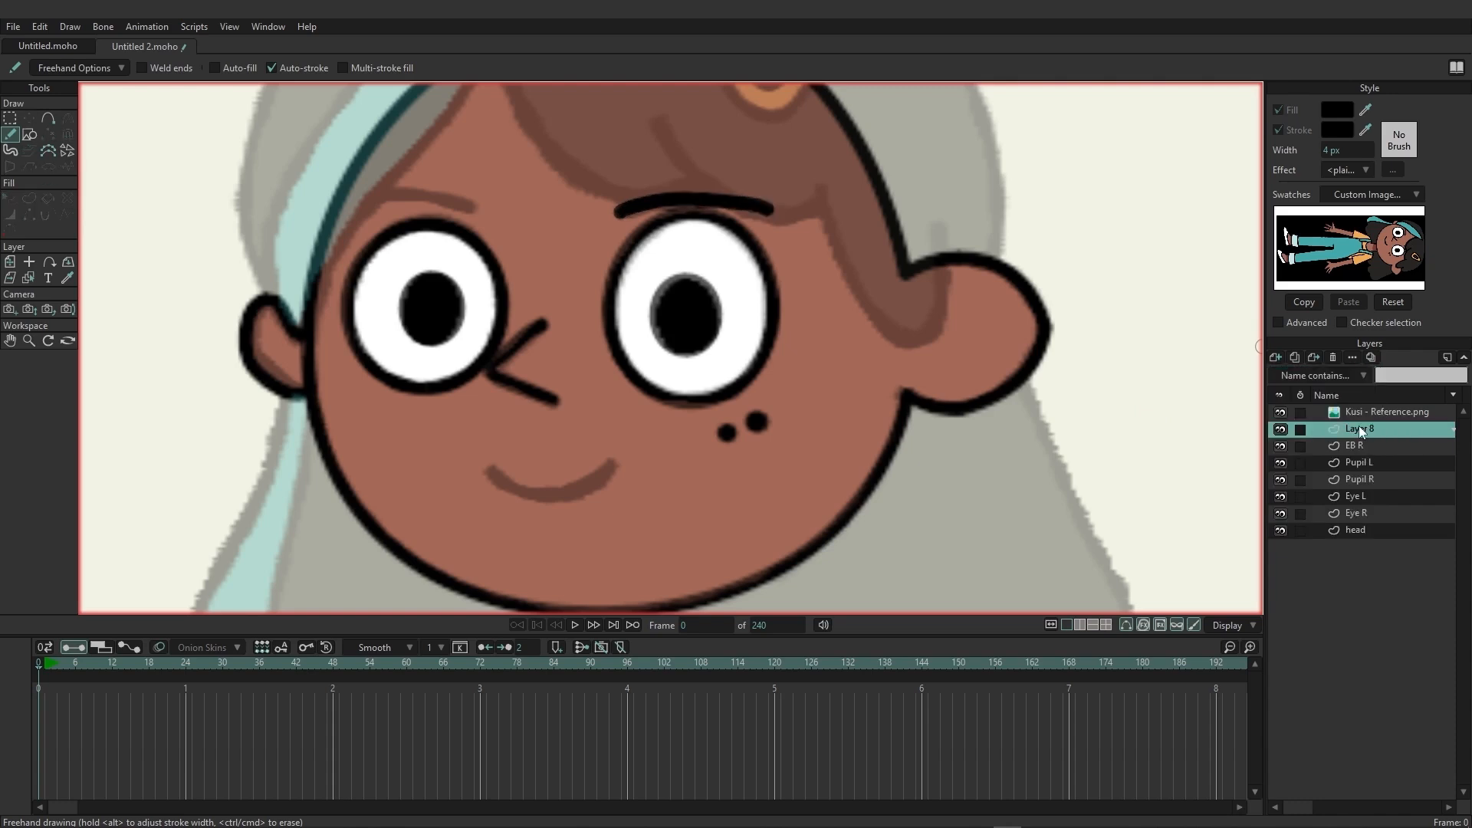
pyautogui.doubleClick(1359, 429)
pyautogui.write('EB L')
pyautogui.press('Return')
pyautogui.moveTo(470, 208)
pyautogui.mouseDown()
pyautogui.moveTo(387, 193)
pyautogui.moveTo(343, 207)
pyautogui.mouseUp()
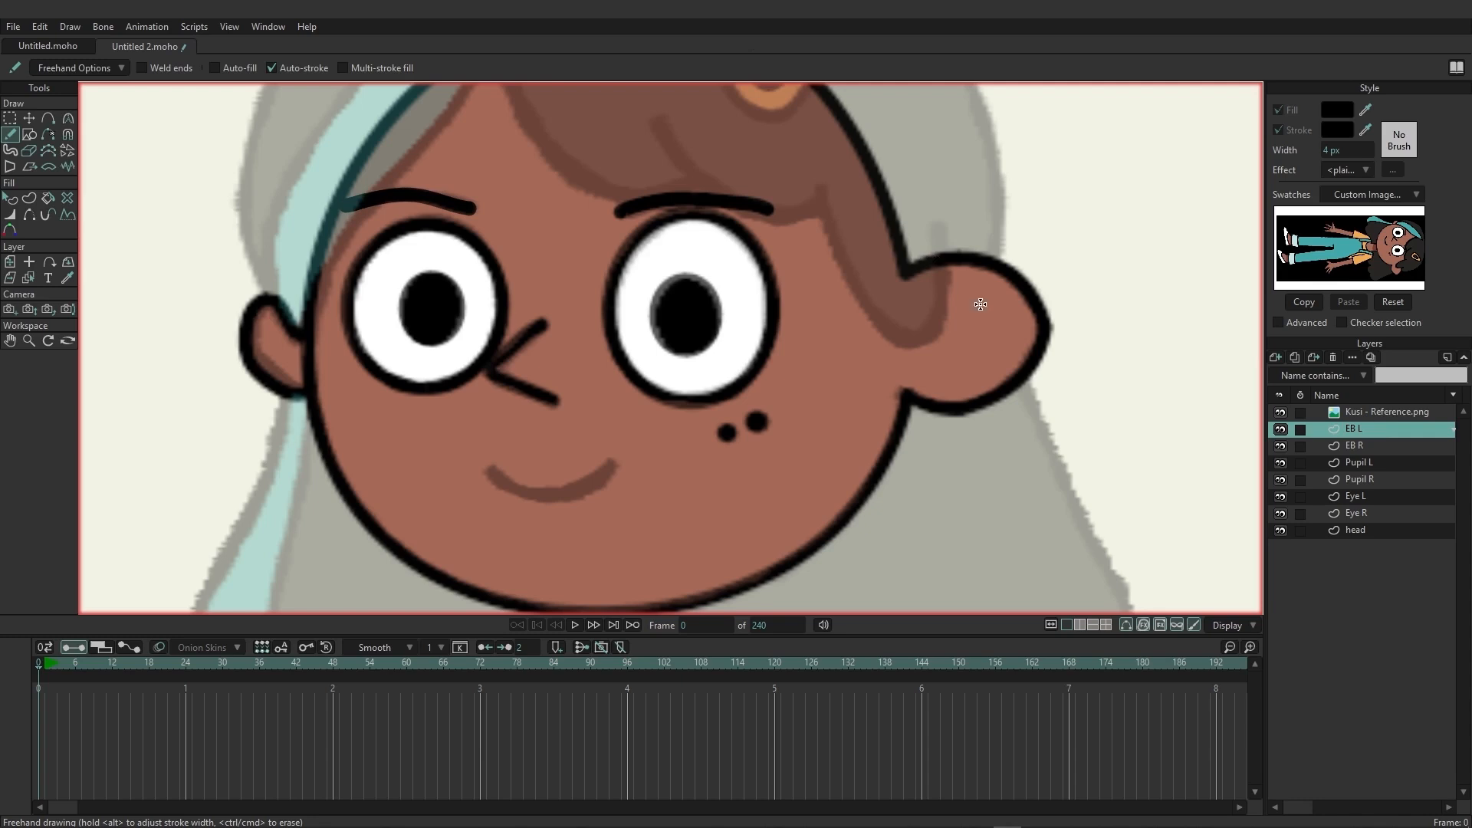
# Simplify the EB L eyebrow by removing an extra point, and adjust the curvature at its inner end.
pyautogui.click(10, 118)
pyautogui.click(29, 118)
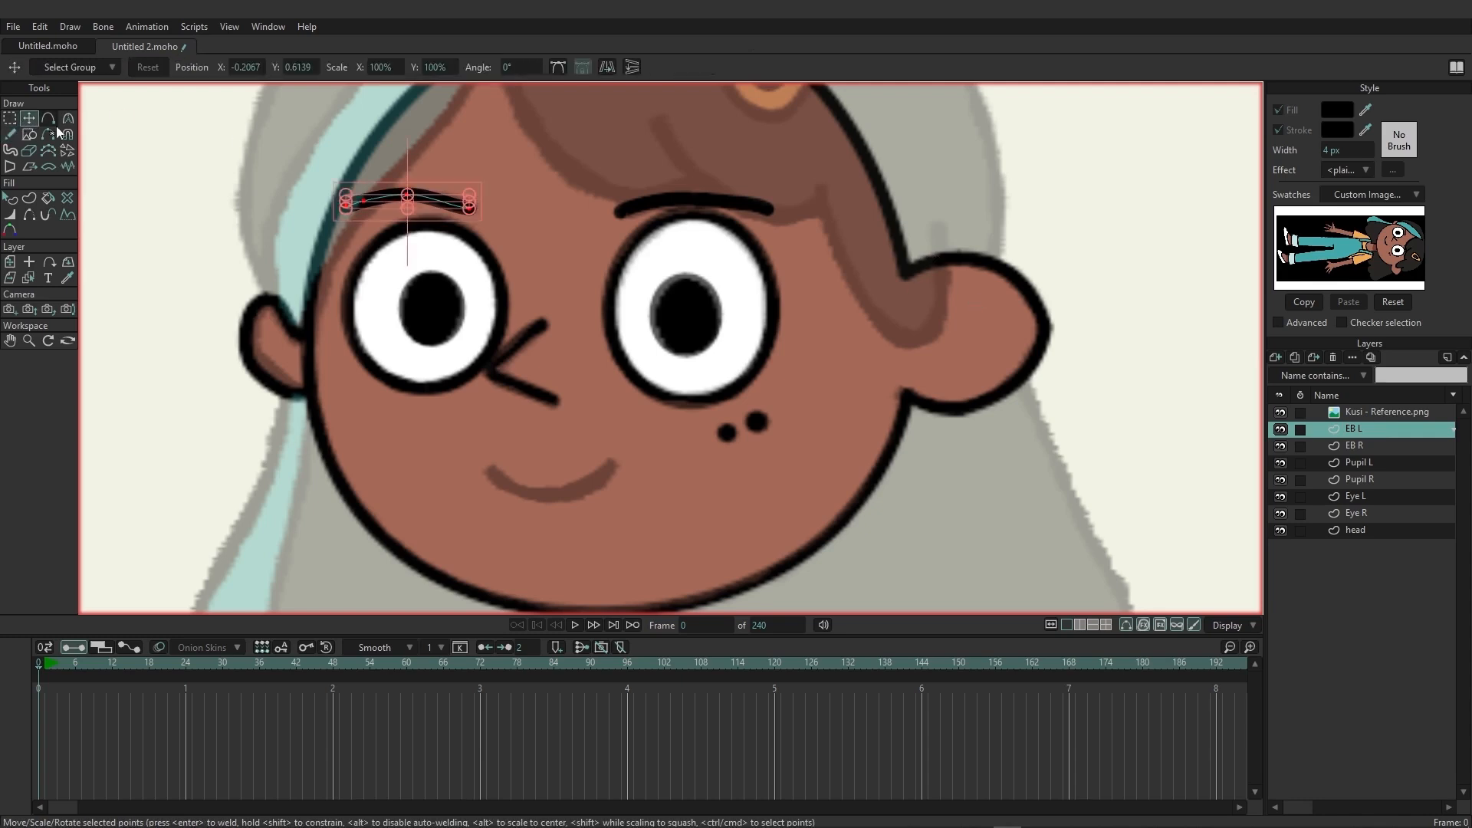
pyautogui.click(413, 196)
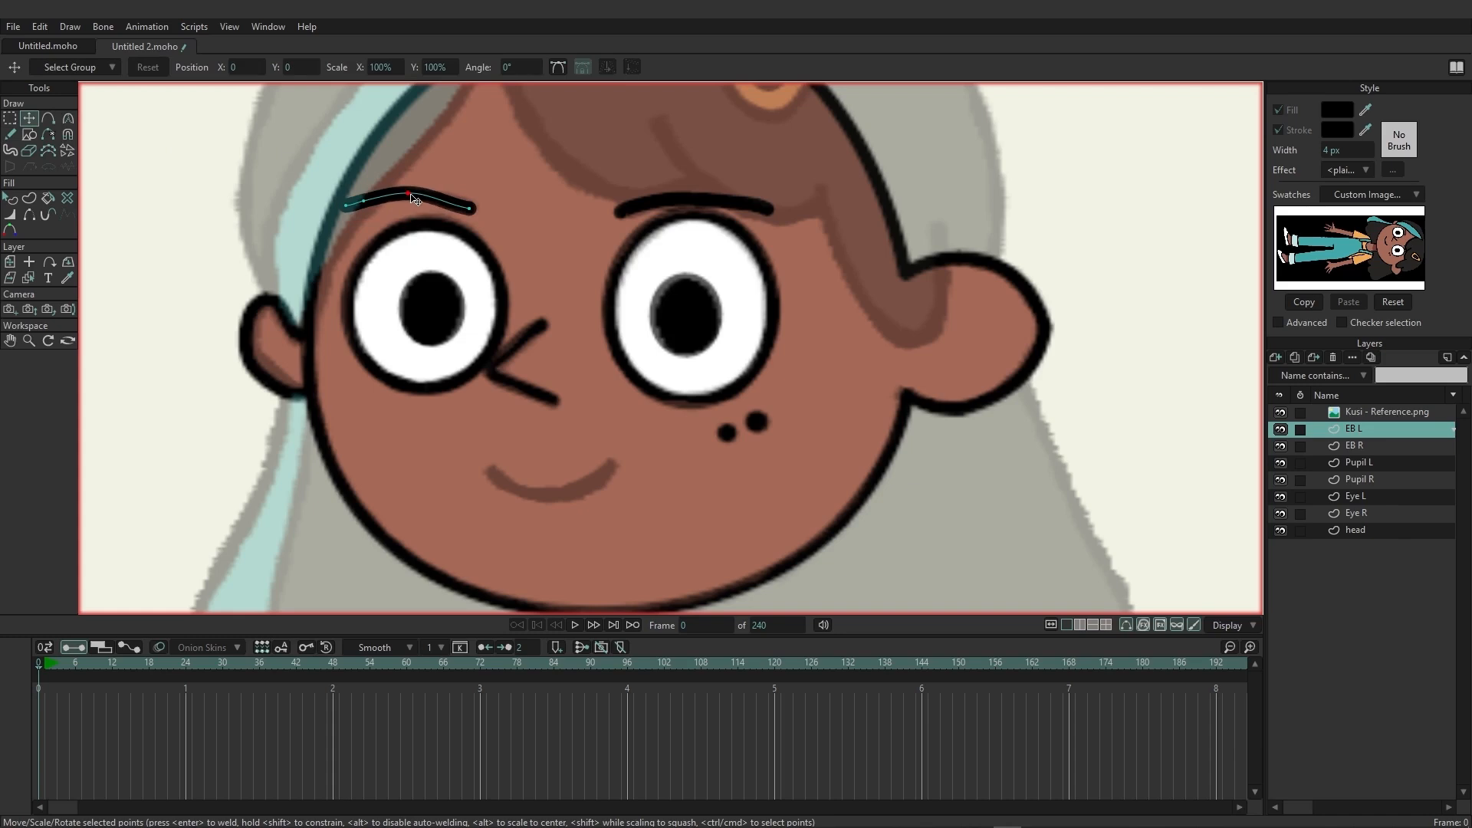
pyautogui.moveTo(414, 197); pyautogui.dragTo(482, 213)
pyautogui.press('Delete')
pyautogui.click(470, 208)
pyautogui.click(66, 120)
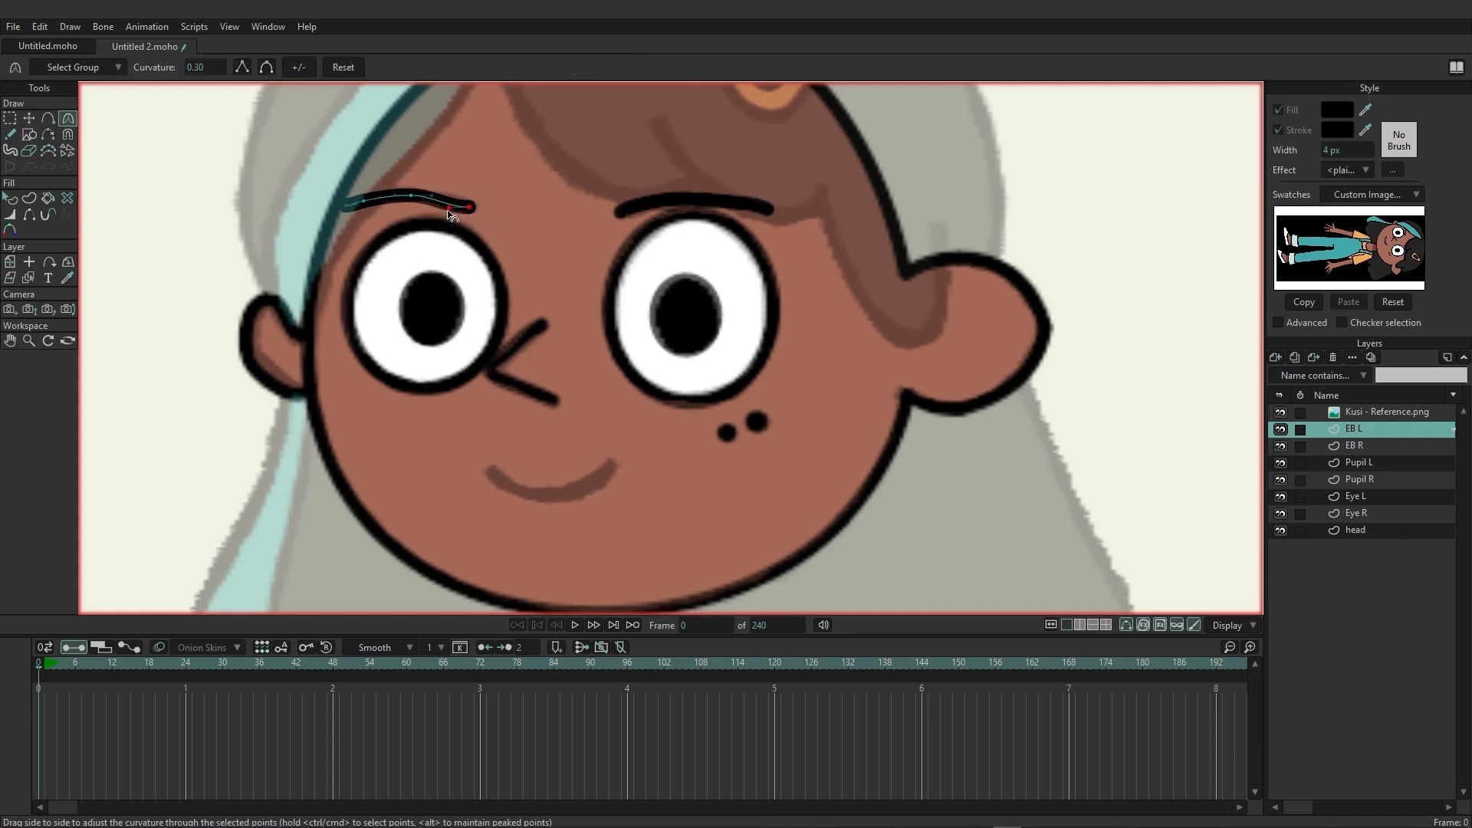
pyautogui.moveTo(448, 208); pyautogui.dragTo(445, 201)
# Clean up the EB R eyebrow by deleting its outer end point, repositioning the remaining points and adjusting the curvature.
pyautogui.click(1369, 450)
pyautogui.press('g')
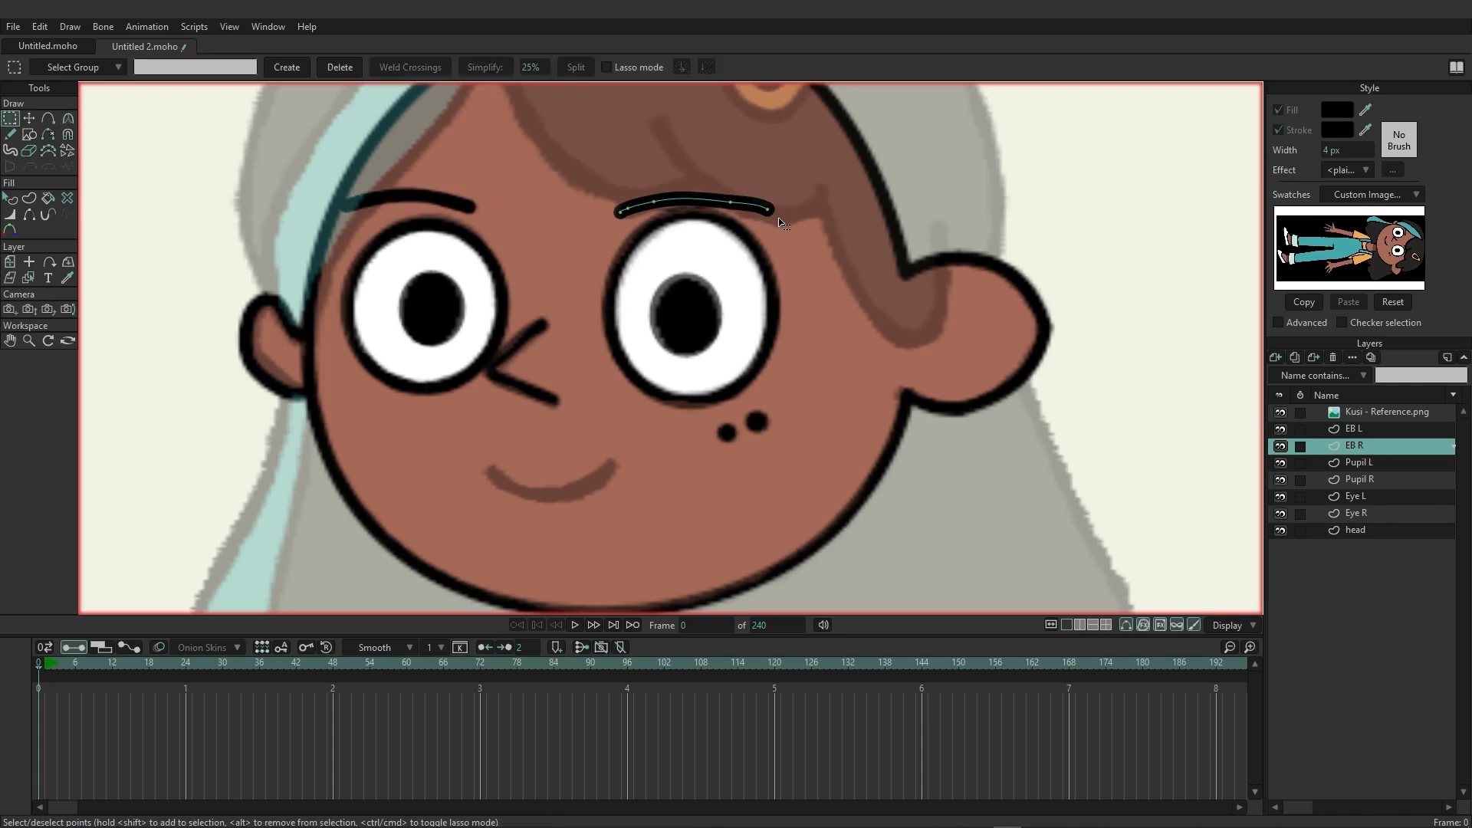
pyautogui.click(768, 209)
pyautogui.press('Delete')
pyautogui.press('t')
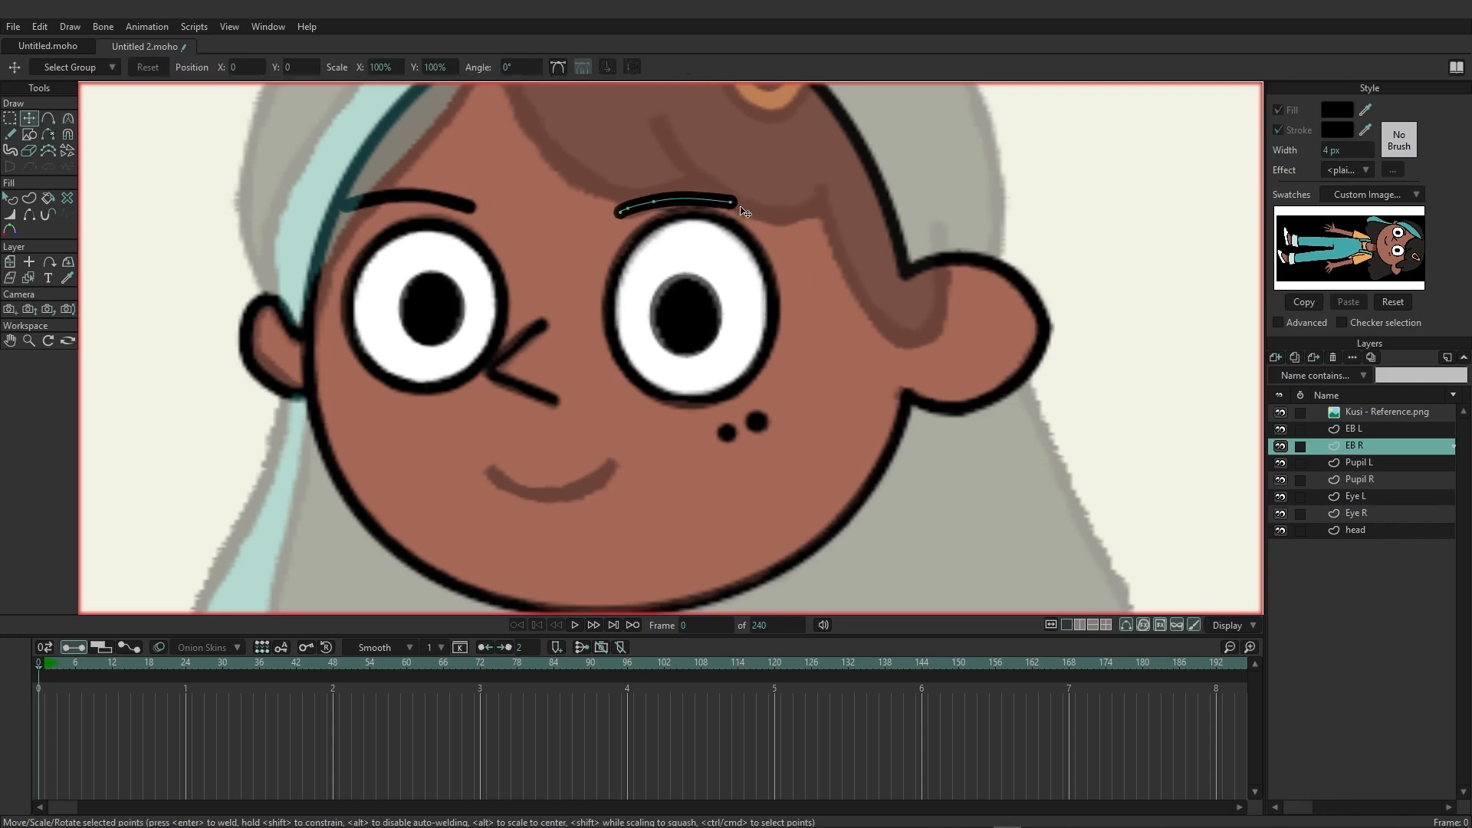
pyautogui.moveTo(732, 203); pyautogui.dragTo(768, 208)
pyautogui.moveTo(654, 202); pyautogui.dragTo(691, 200)
pyautogui.click(67, 118)
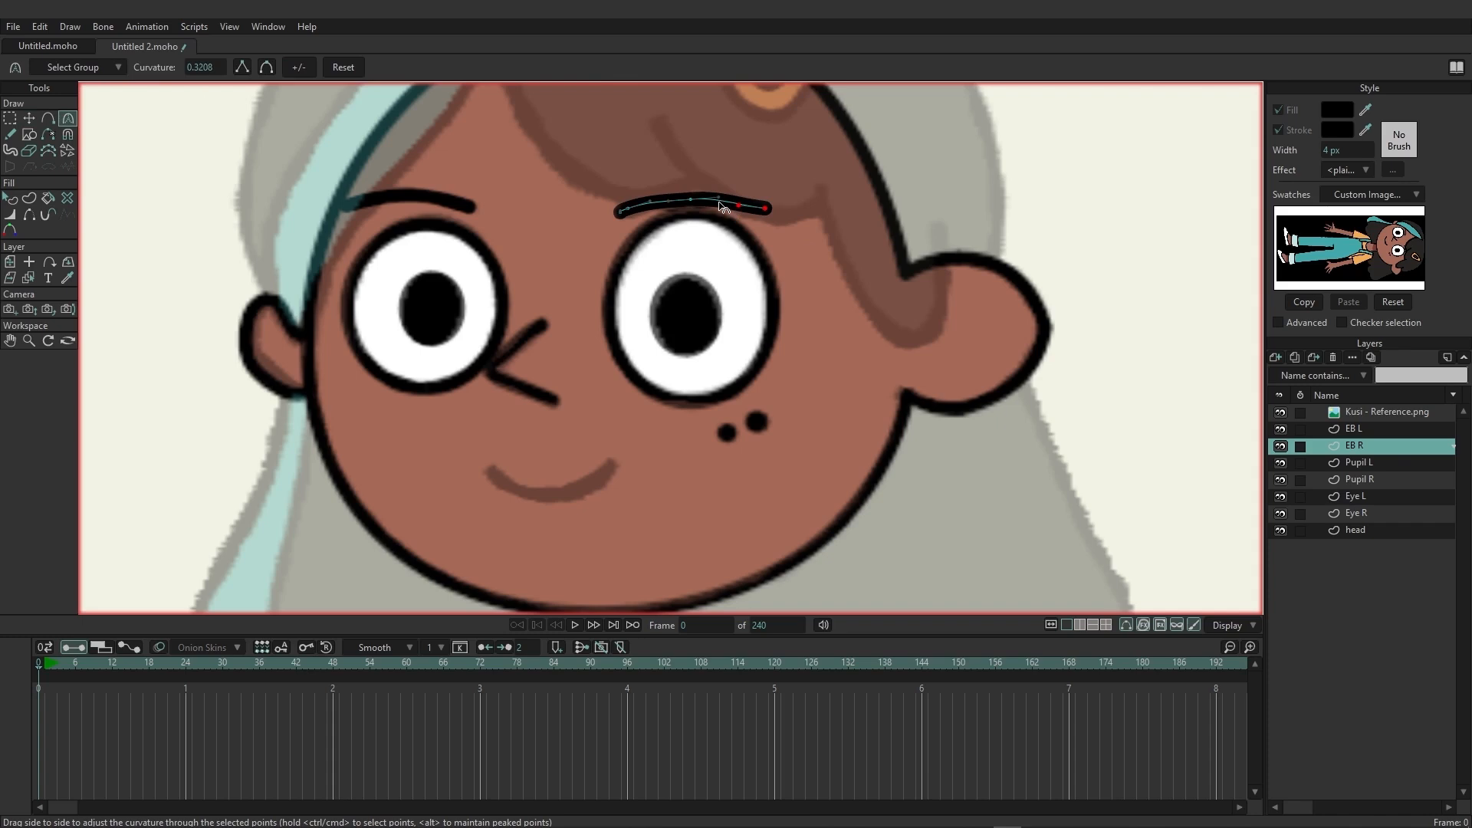
pyautogui.moveTo(738, 206); pyautogui.dragTo(719, 203)
pyautogui.click(10, 118)
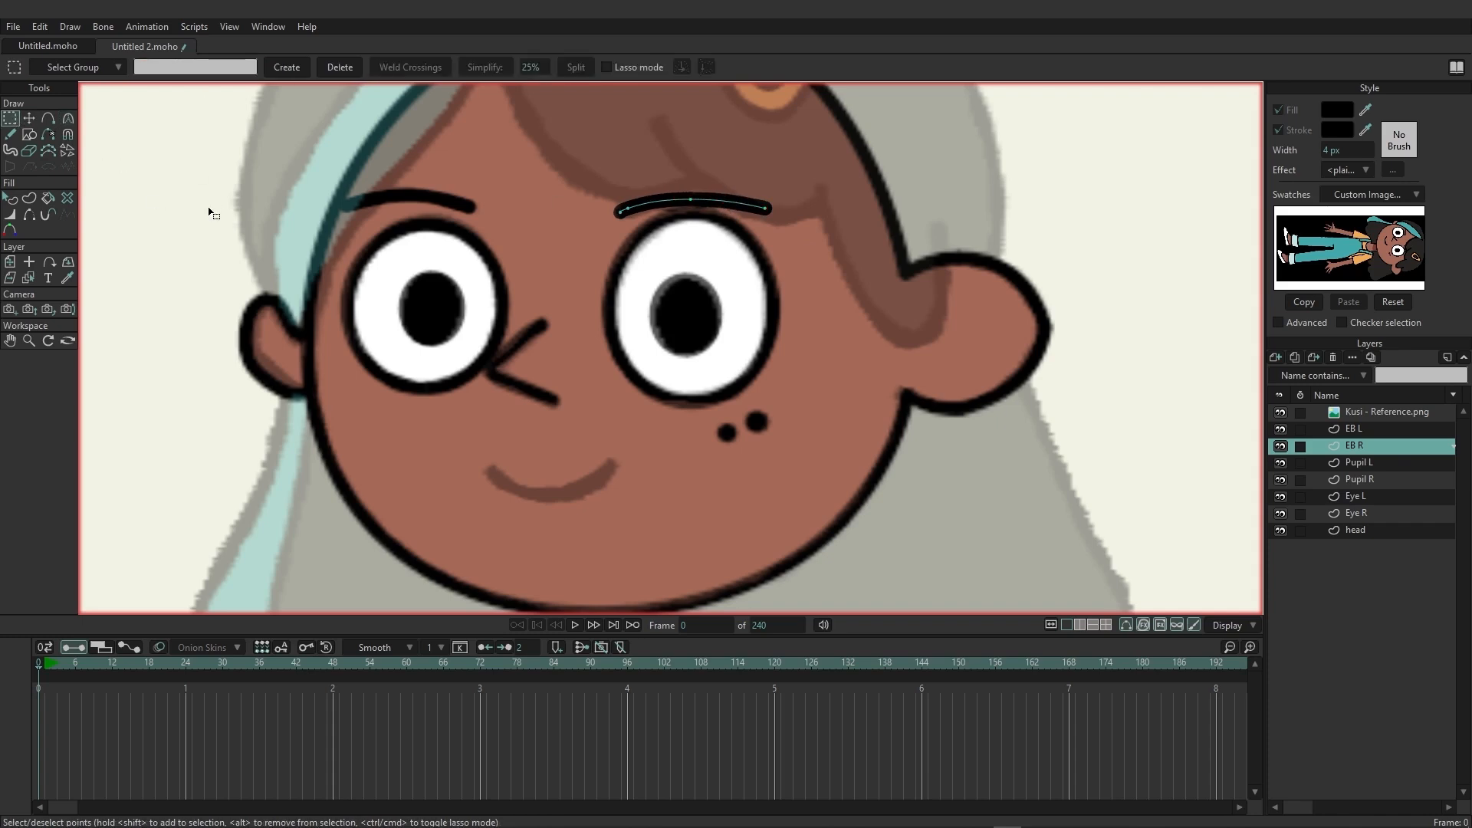
# Add a new vector layer named "mouth" and trace the reference smile on it as a freehand stroke.
pyautogui.click(1275, 357)
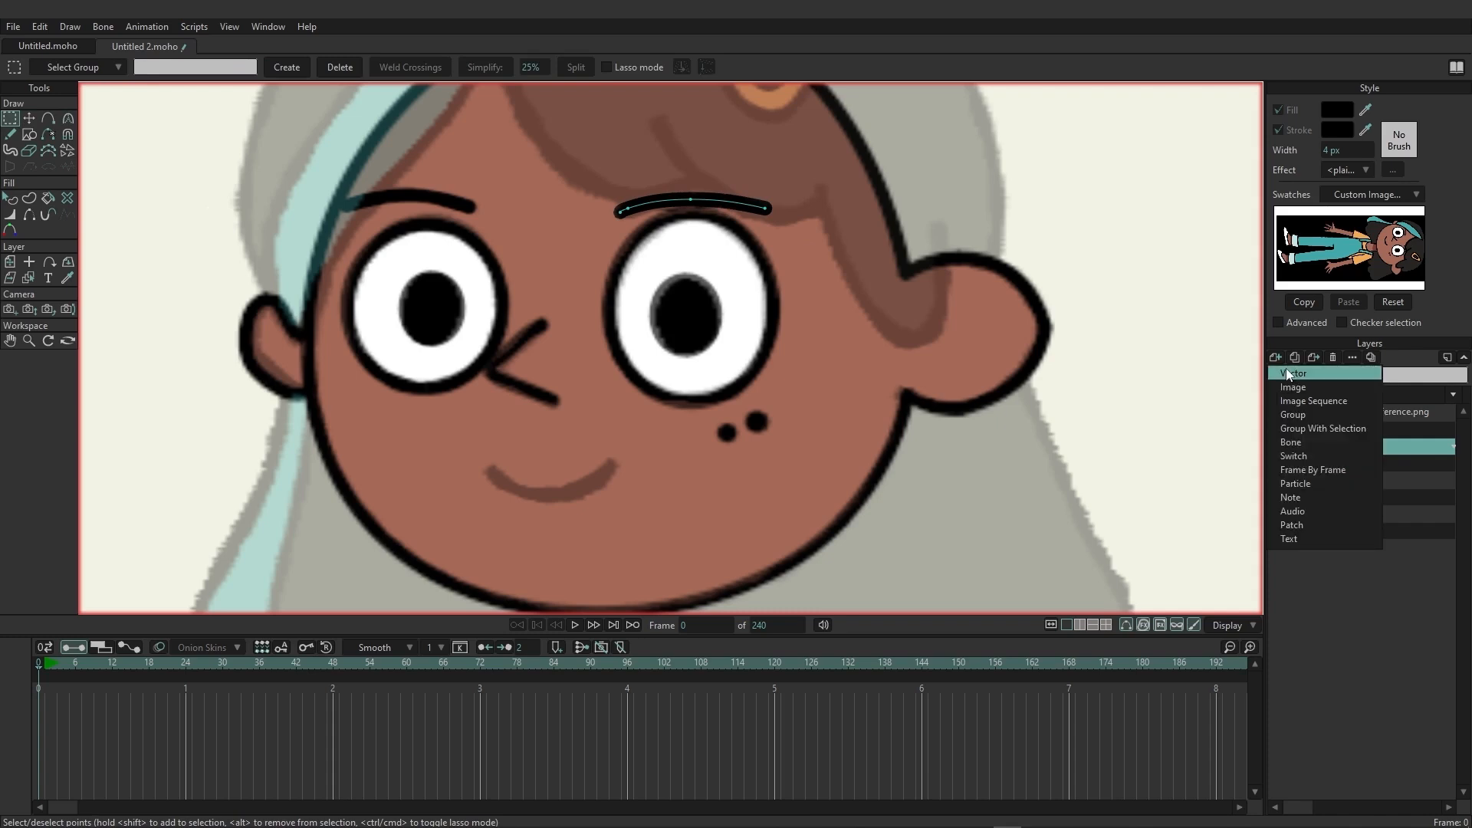
pyautogui.click(1288, 373)
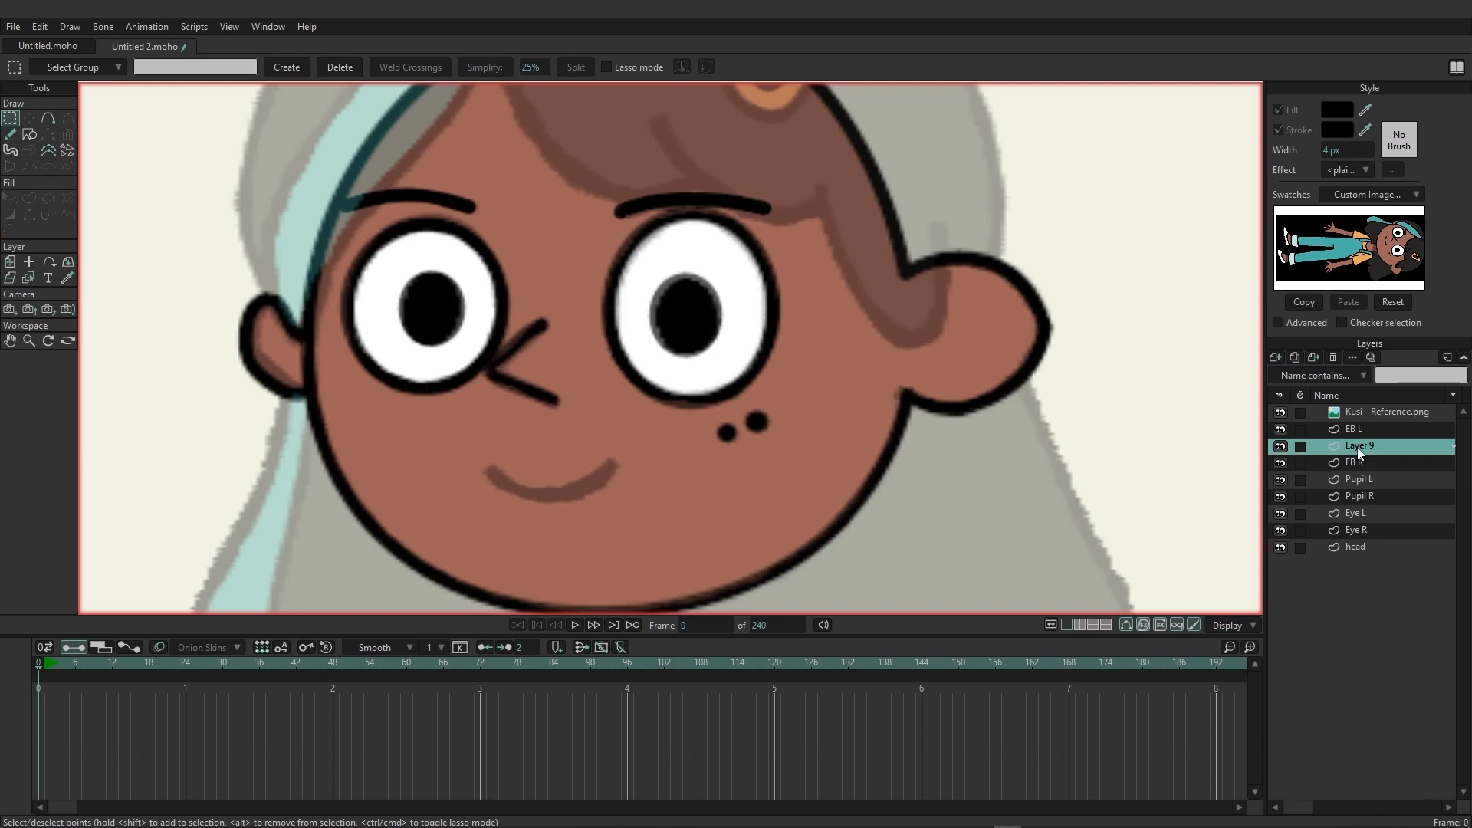
pyautogui.doubleClick(1358, 447)
pyautogui.write('mouth')
pyautogui.press('Return')
pyautogui.click(10, 134)
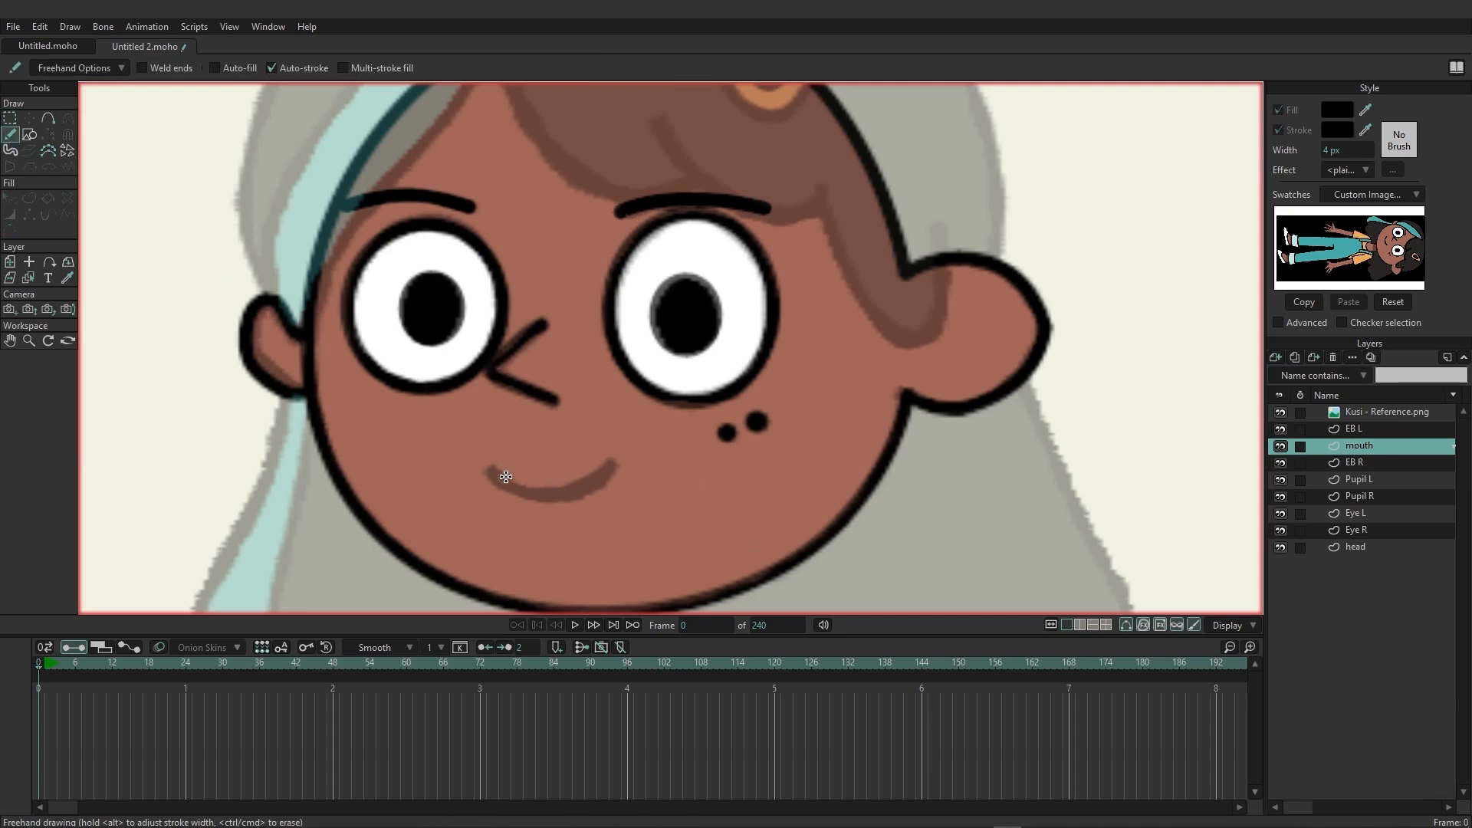
pyautogui.moveTo(491, 469)
pyautogui.mouseDown()
pyautogui.moveTo(553, 491)
pyautogui.moveTo(621, 465)
pyautogui.mouseUp()
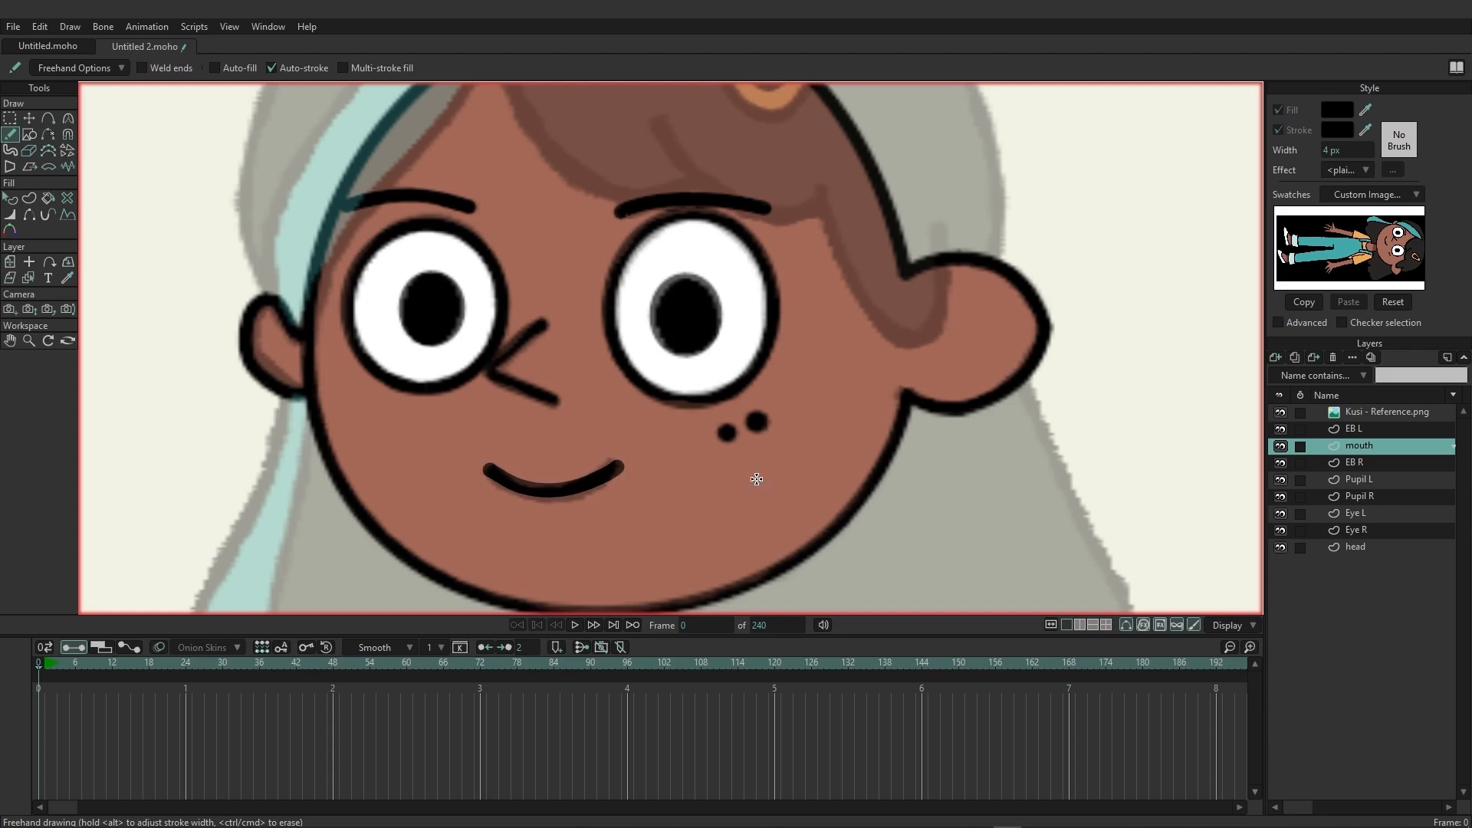
# Move the mouth layer down the layer stack, between Eye R and head.
pyautogui.scroll(-3, 757, 479)
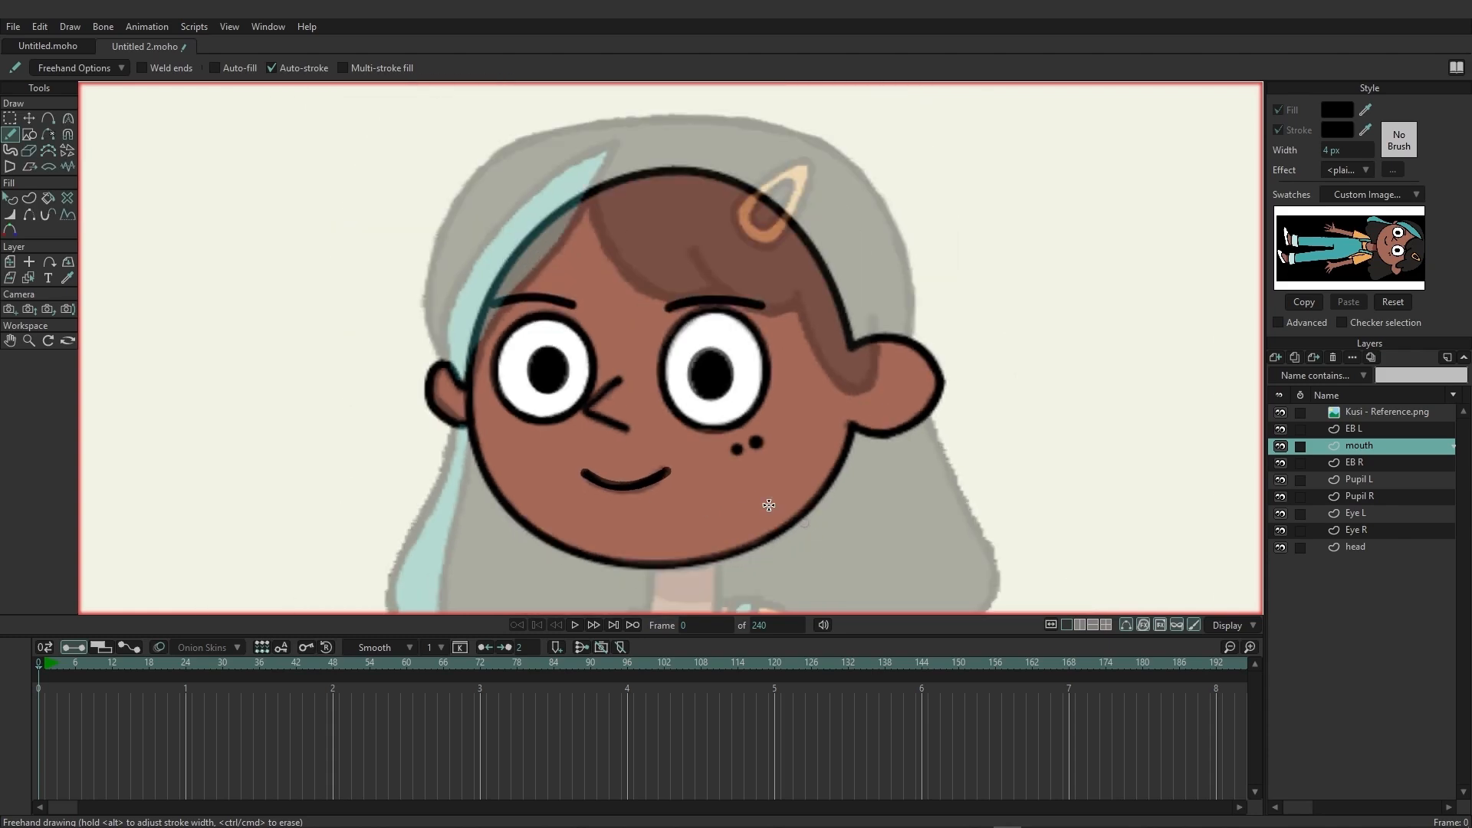
pyautogui.moveTo(676, 462)
pyautogui.mouseDown()
pyautogui.moveTo(652, 369)
pyautogui.moveTo(630, 414)
pyautogui.mouseUp()
pyautogui.scroll(-2, 652, 369)
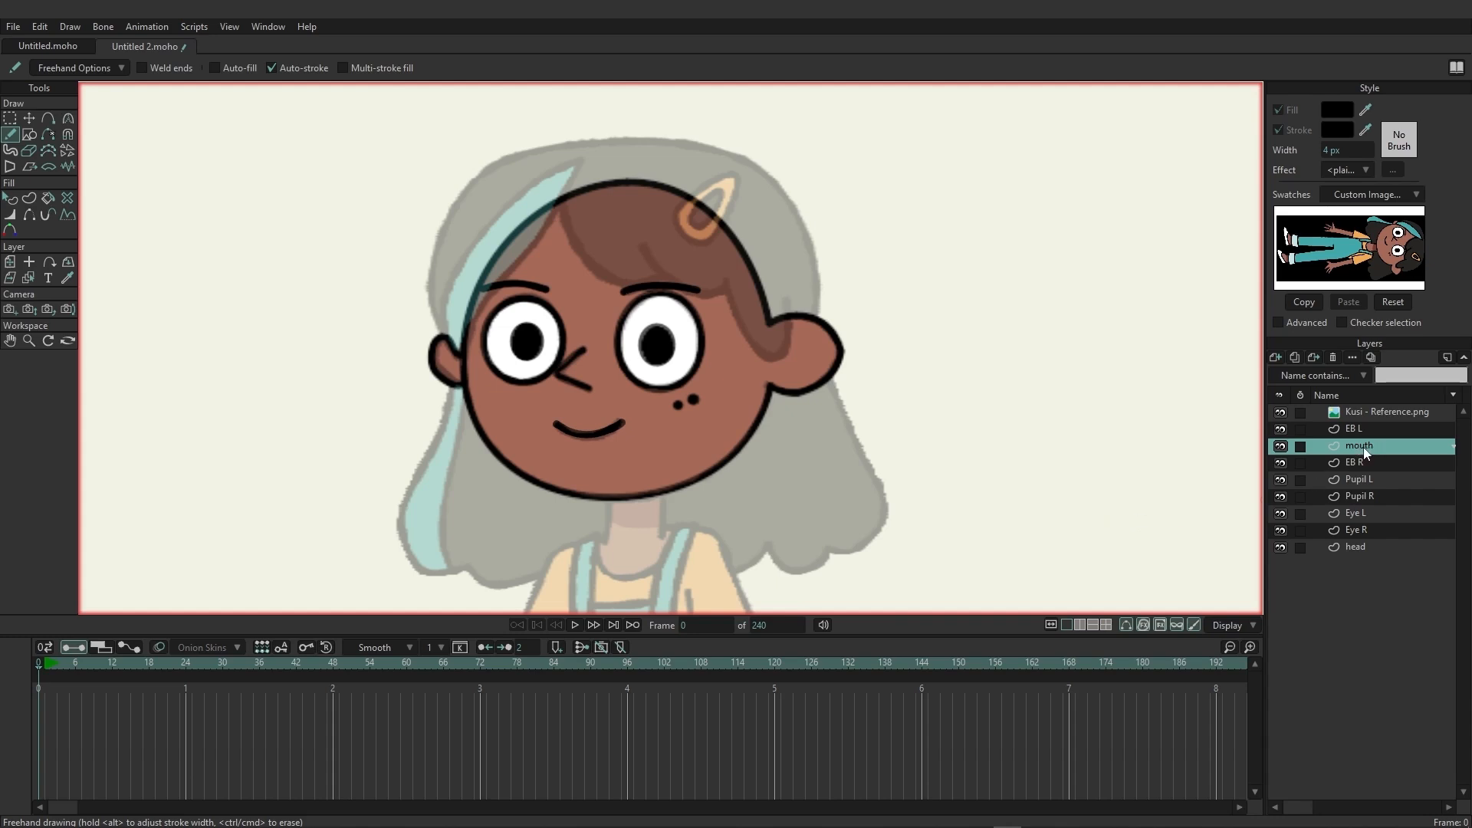
pyautogui.moveTo(1363, 447); pyautogui.dragTo(1377, 530)
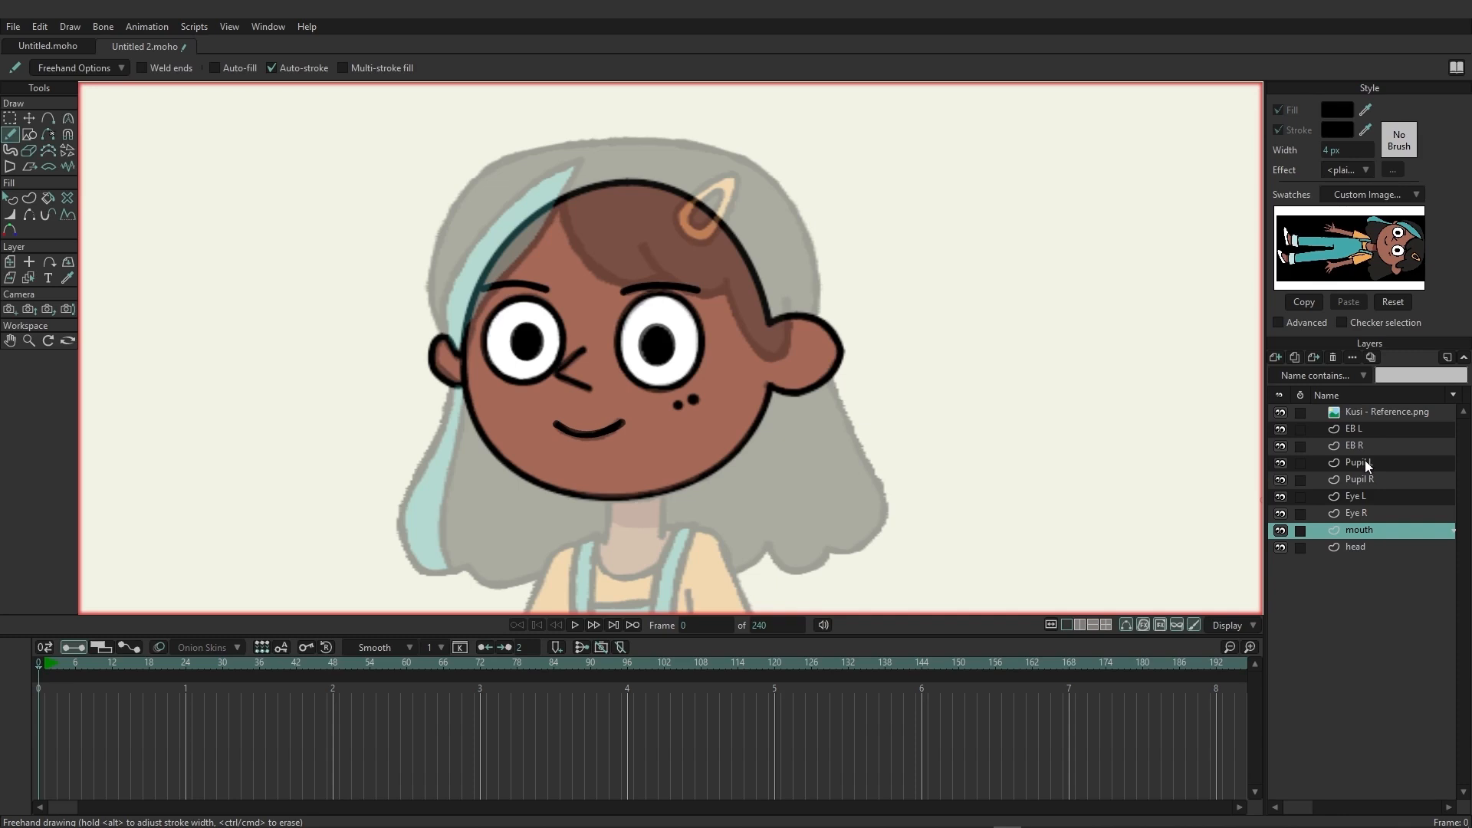
# Add a new vector layer above EB L and name it "top hair".
pyautogui.click(1364, 429)
pyautogui.click(1275, 357)
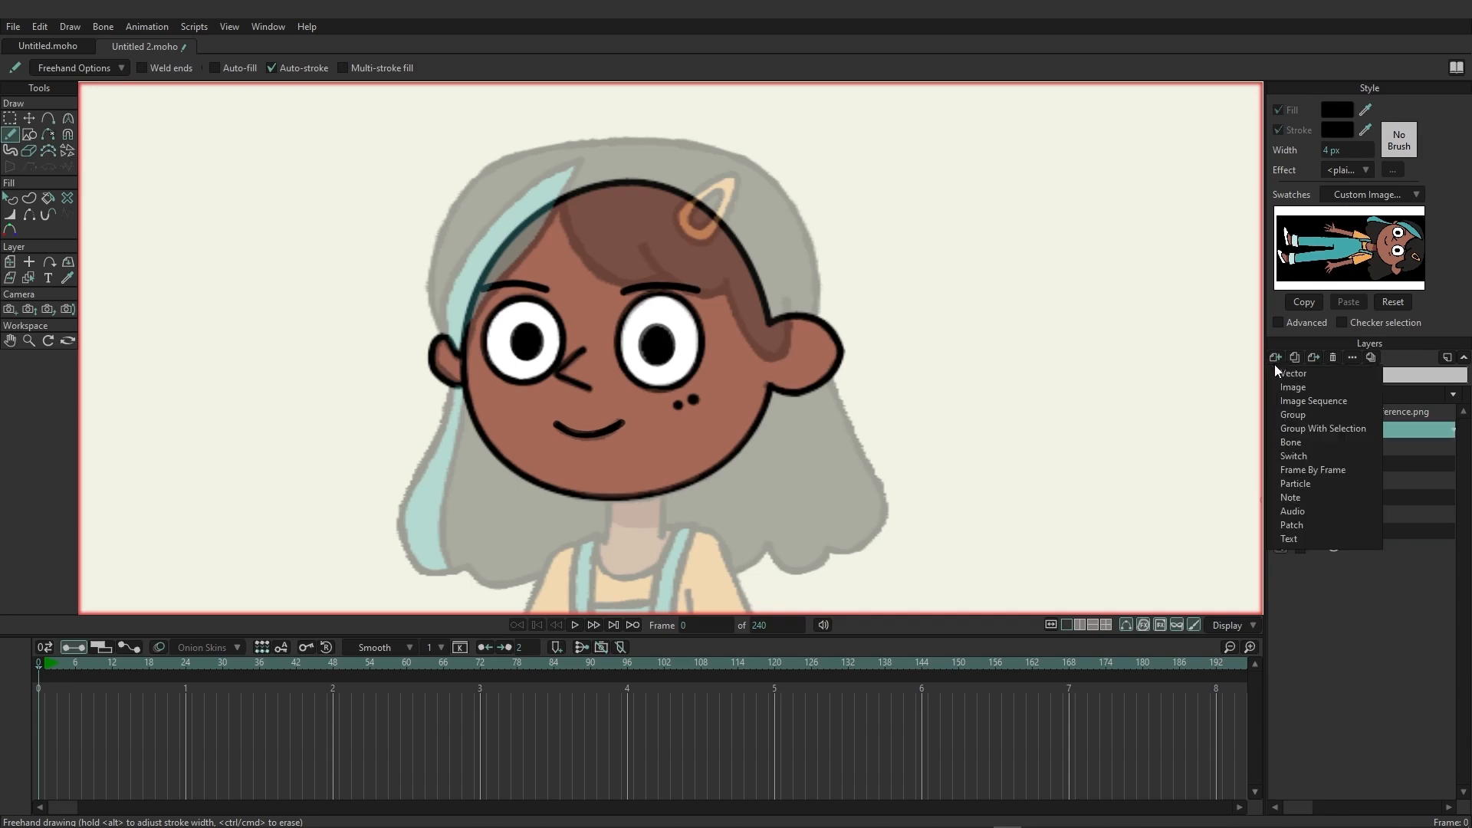
pyautogui.click(1278, 371)
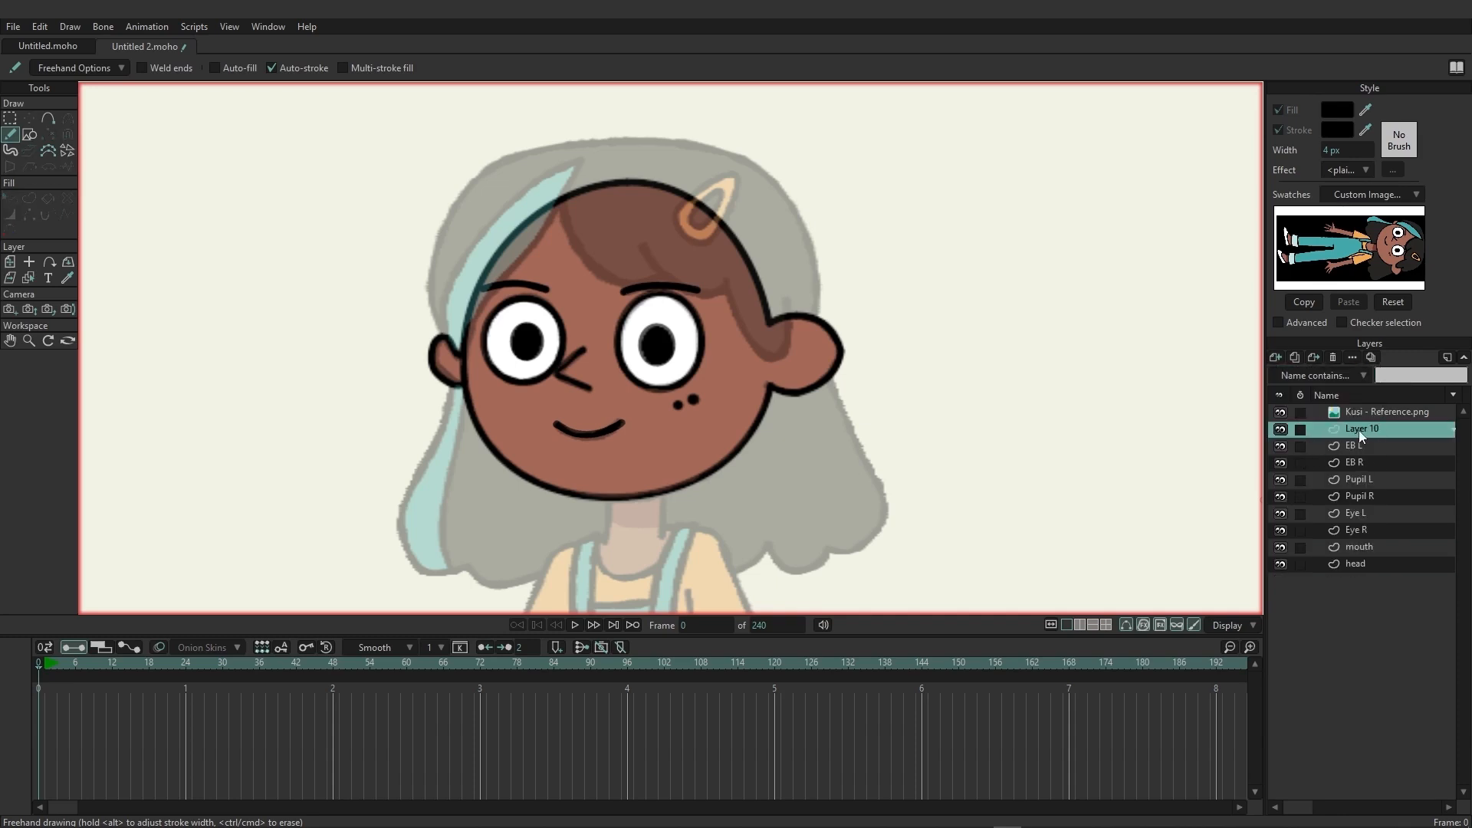
pyautogui.doubleClick(1360, 431)
pyautogui.write('top hair')
pyautogui.press('Return')
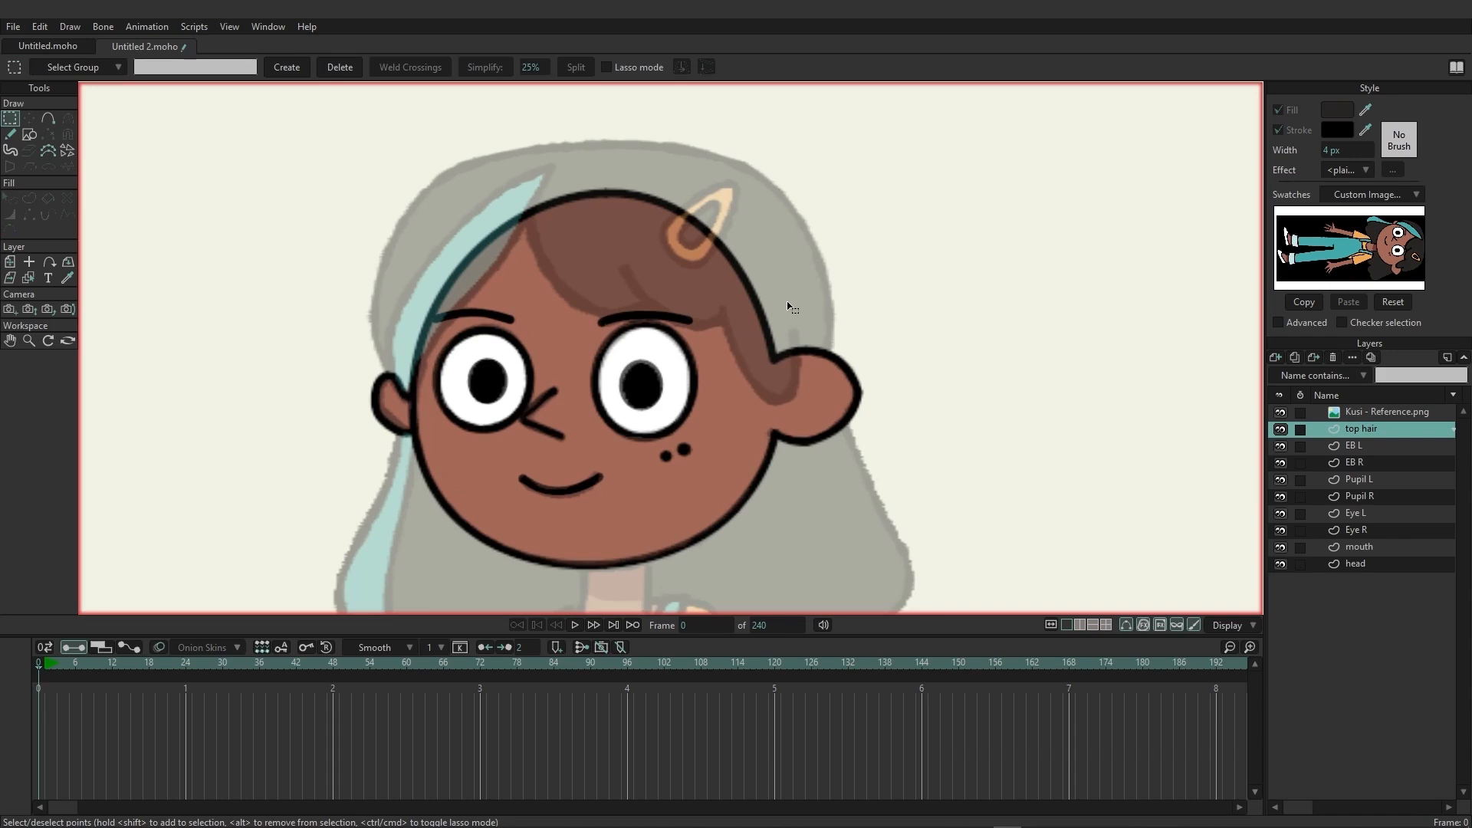
# Set the Blob Brush radius to 0.05 and paint the top hair shape over the reference hair and fringe.
pyautogui.click(11, 150)
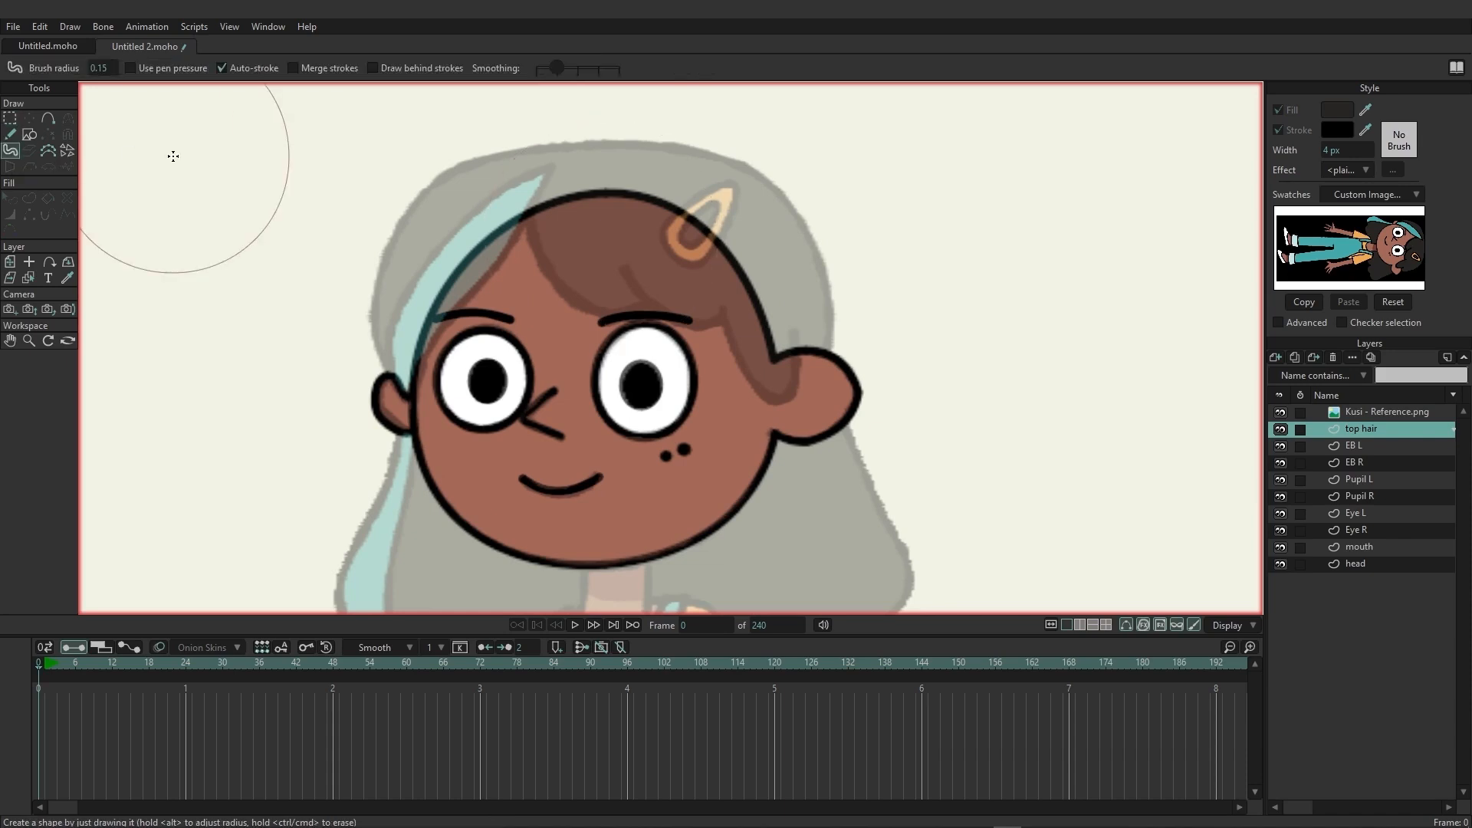
pyautogui.moveTo(90, 63); pyautogui.dragTo(96, 62)
pyautogui.click(103, 67)
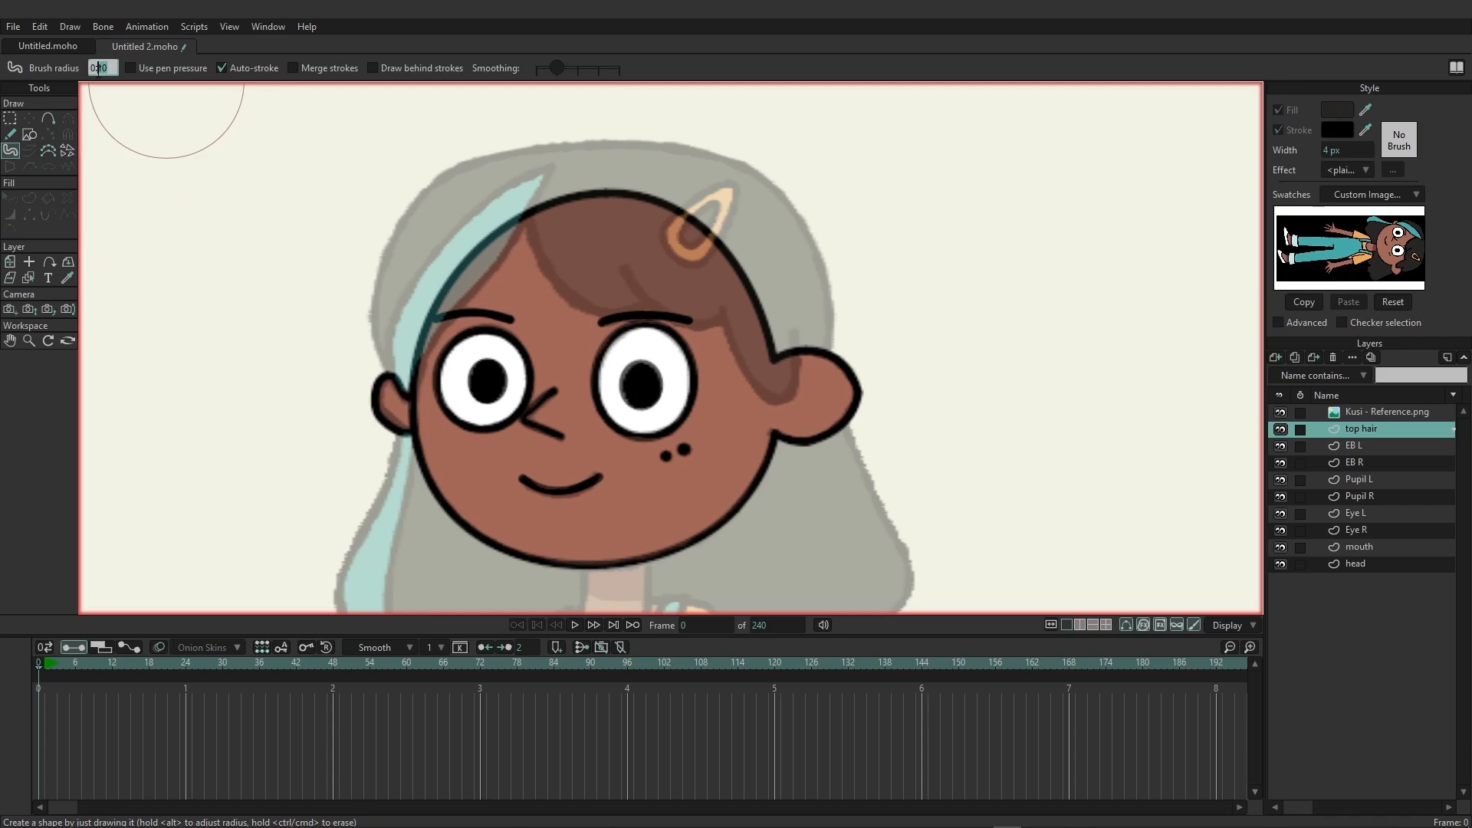
pyautogui.write('0.05')
pyautogui.press('Return')
pyautogui.moveTo(567, 212)
pyautogui.mouseDown()
pyautogui.moveTo(604, 271)
pyautogui.moveTo(652, 262)
pyautogui.moveTo(696, 286)
pyautogui.moveTo(727, 270)
pyautogui.moveTo(769, 367)
pyautogui.moveTo(722, 233)
pyautogui.moveTo(593, 207)
pyautogui.moveTo(553, 181)
pyautogui.moveTo(490, 219)
pyautogui.moveTo(392, 353)
pyautogui.moveTo(434, 208)
pyautogui.moveTo(507, 169)
pyautogui.moveTo(720, 191)
pyautogui.moveTo(769, 236)
pyautogui.moveTo(744, 207)
pyautogui.moveTo(787, 270)
pyautogui.moveTo(801, 345)
pyautogui.mouseUp()
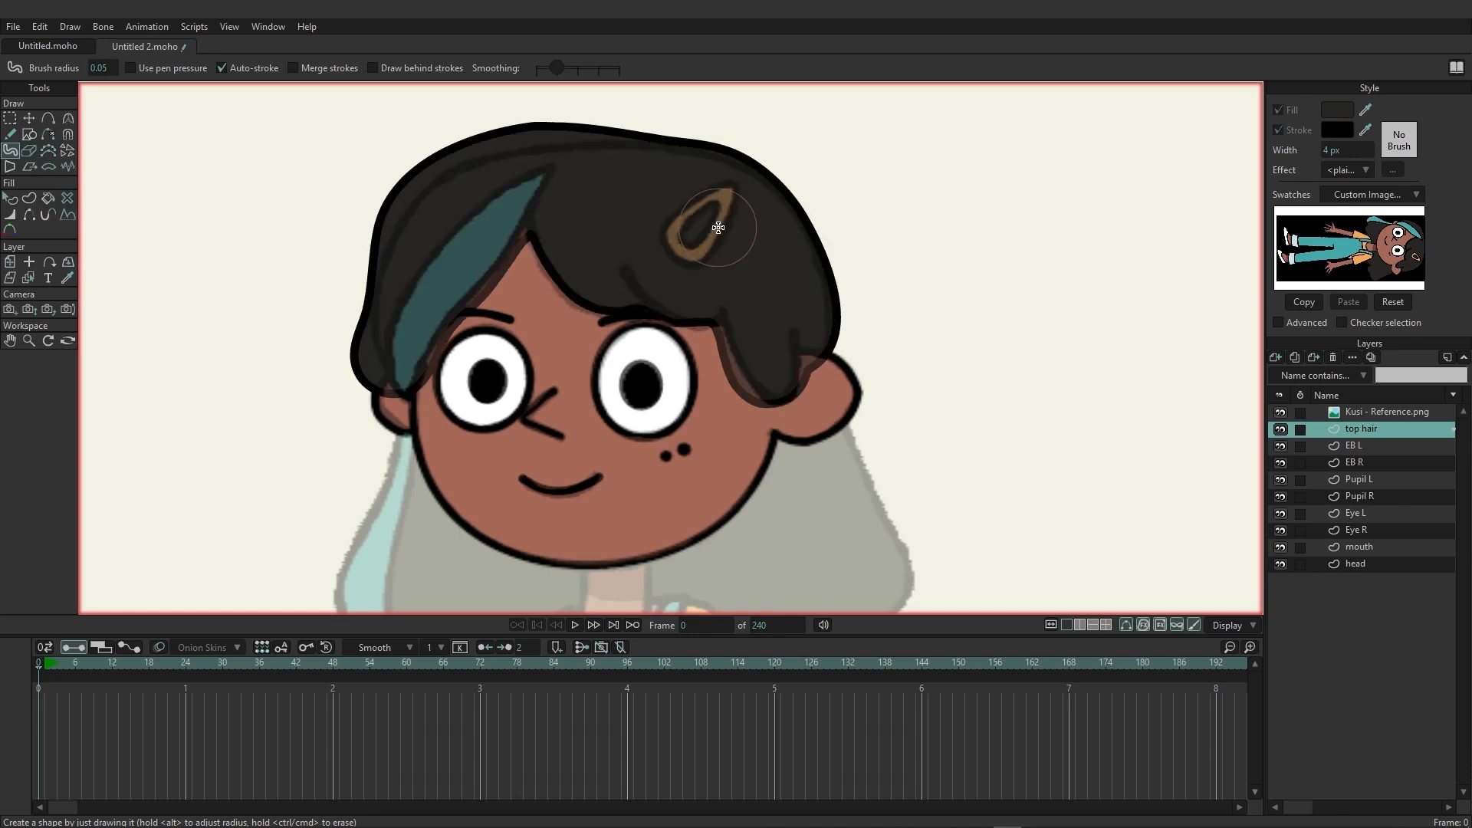
# Move the top hair shape's points so its crown, sides and fringe tips fit the reference outline.
pyautogui.click(35, 119)
pyautogui.click(254, 154)
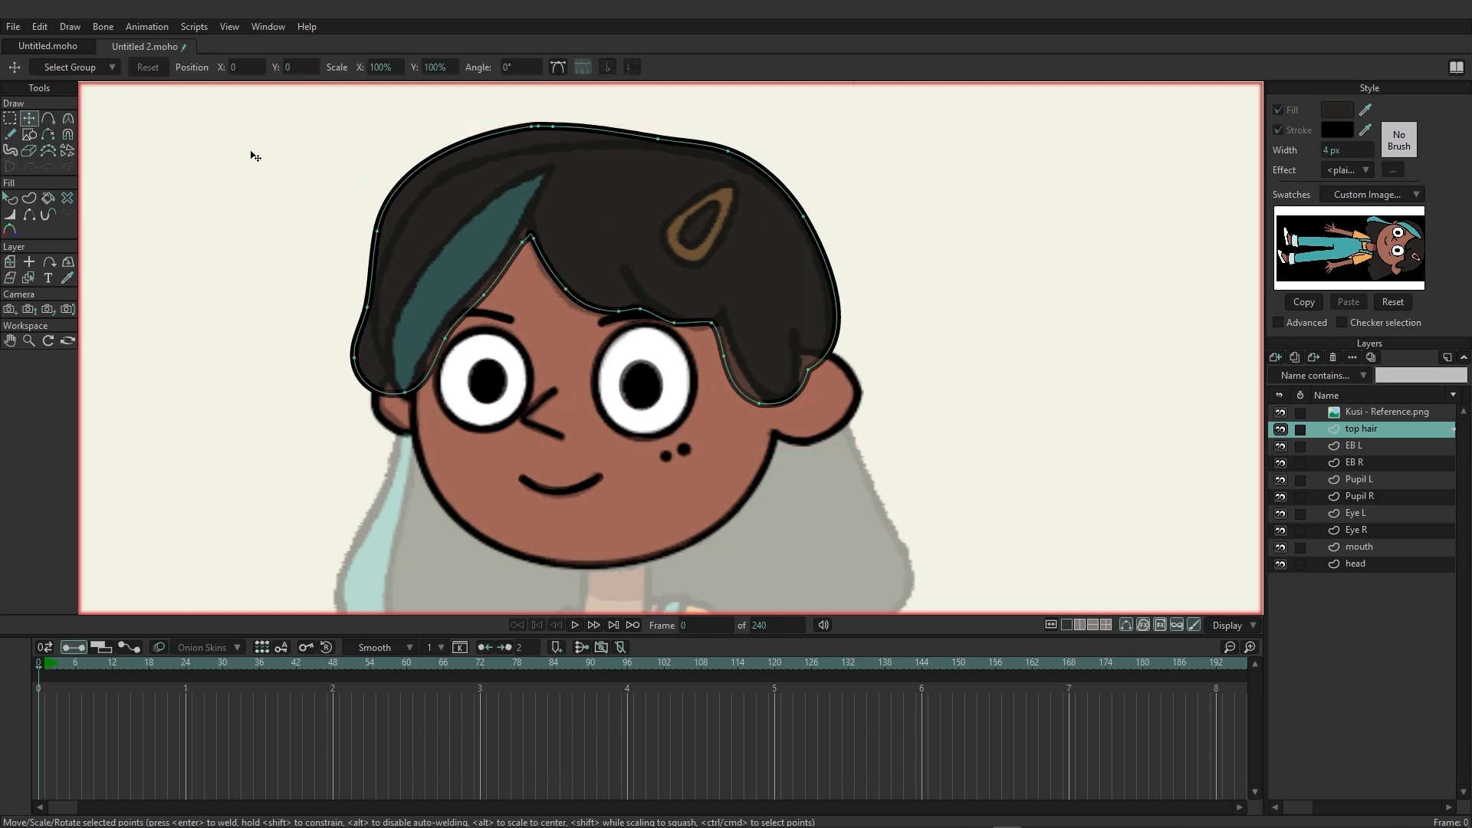
pyautogui.click(390, 238)
pyautogui.moveTo(393, 244); pyautogui.dragTo(778, 207)
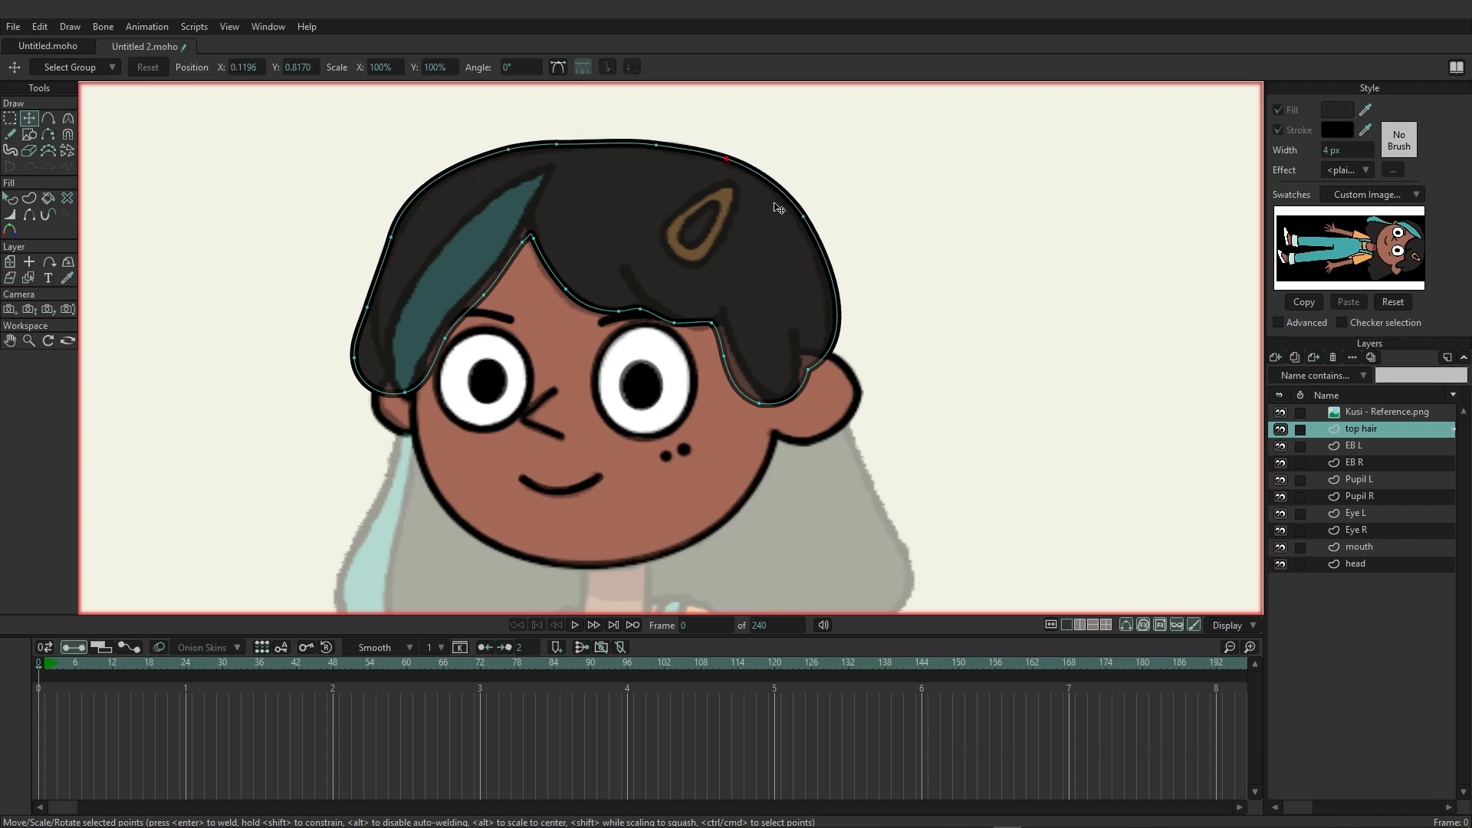
pyautogui.moveTo(812, 372); pyautogui.dragTo(783, 411)
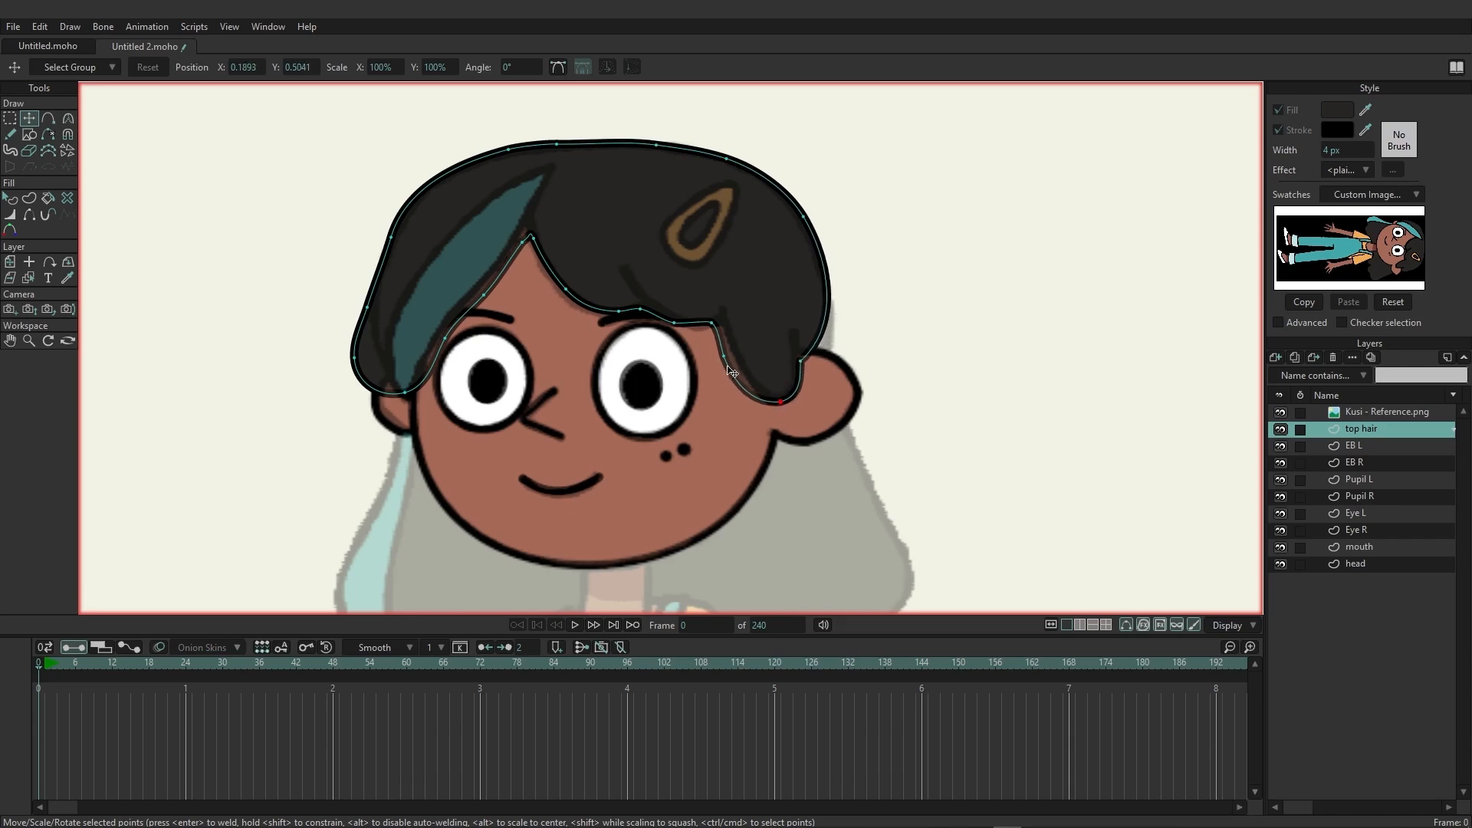
pyautogui.moveTo(728, 366); pyautogui.dragTo(739, 363)
pyautogui.moveTo(443, 342); pyautogui.dragTo(436, 344)
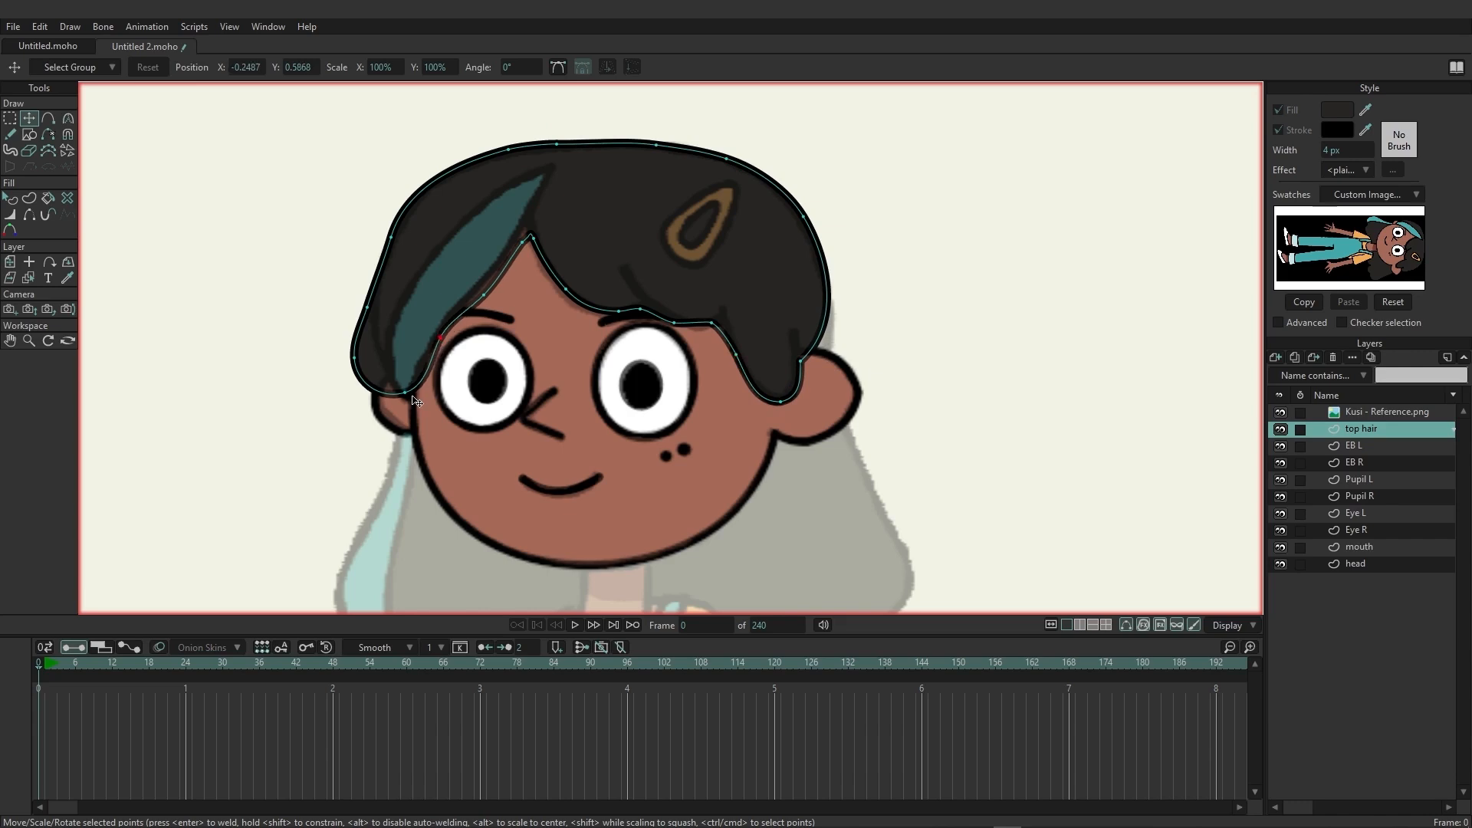
pyautogui.moveTo(355, 357); pyautogui.dragTo(381, 360)
pyautogui.moveTo(368, 304); pyautogui.dragTo(377, 303)
# Trace the three hair strand lines on the fringe with the Freehand tool, Multi-stroke fill off, and check them against the reference.
pyautogui.click(30, 198)
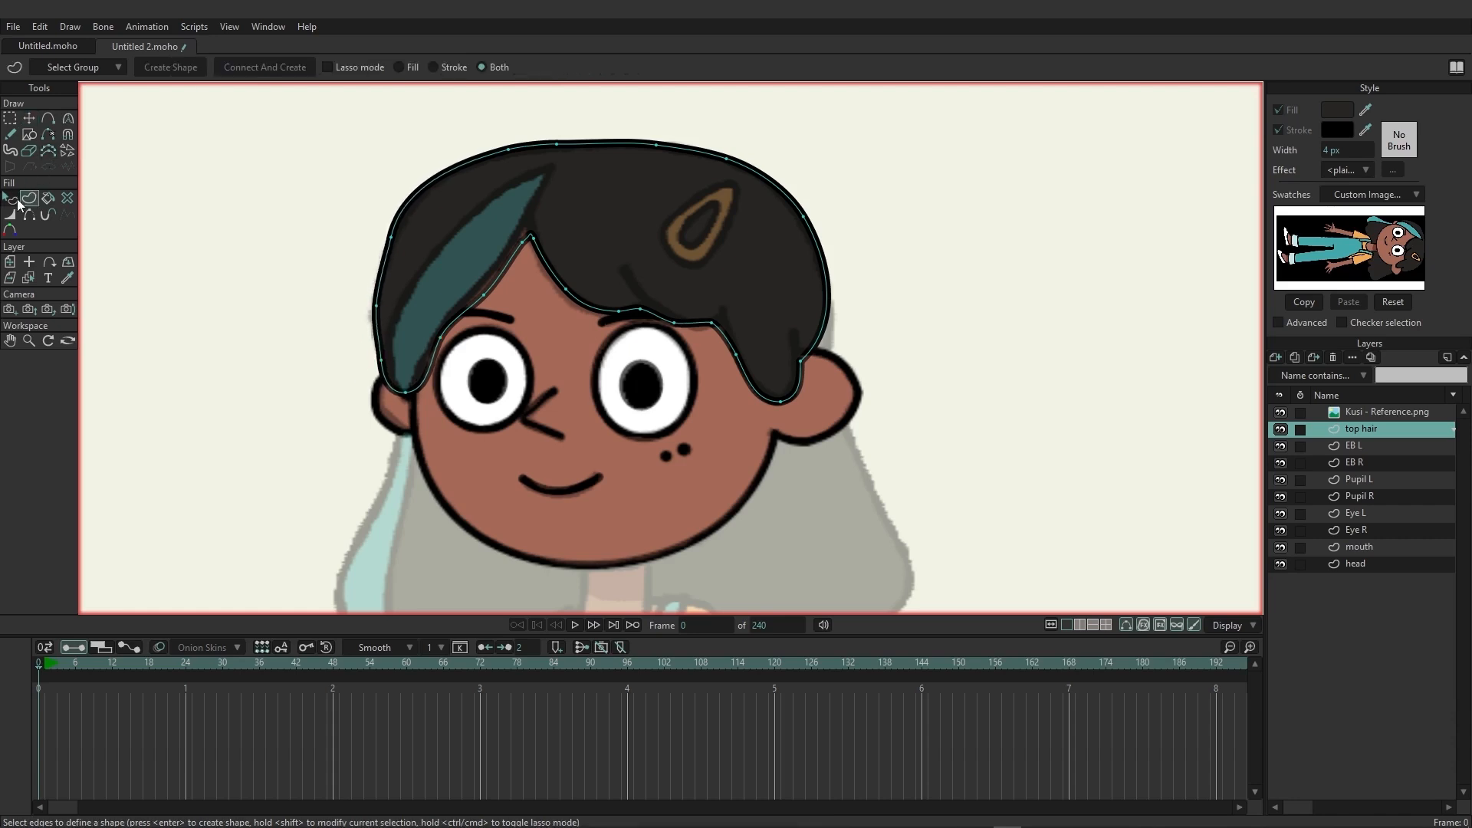
pyautogui.click(14, 134)
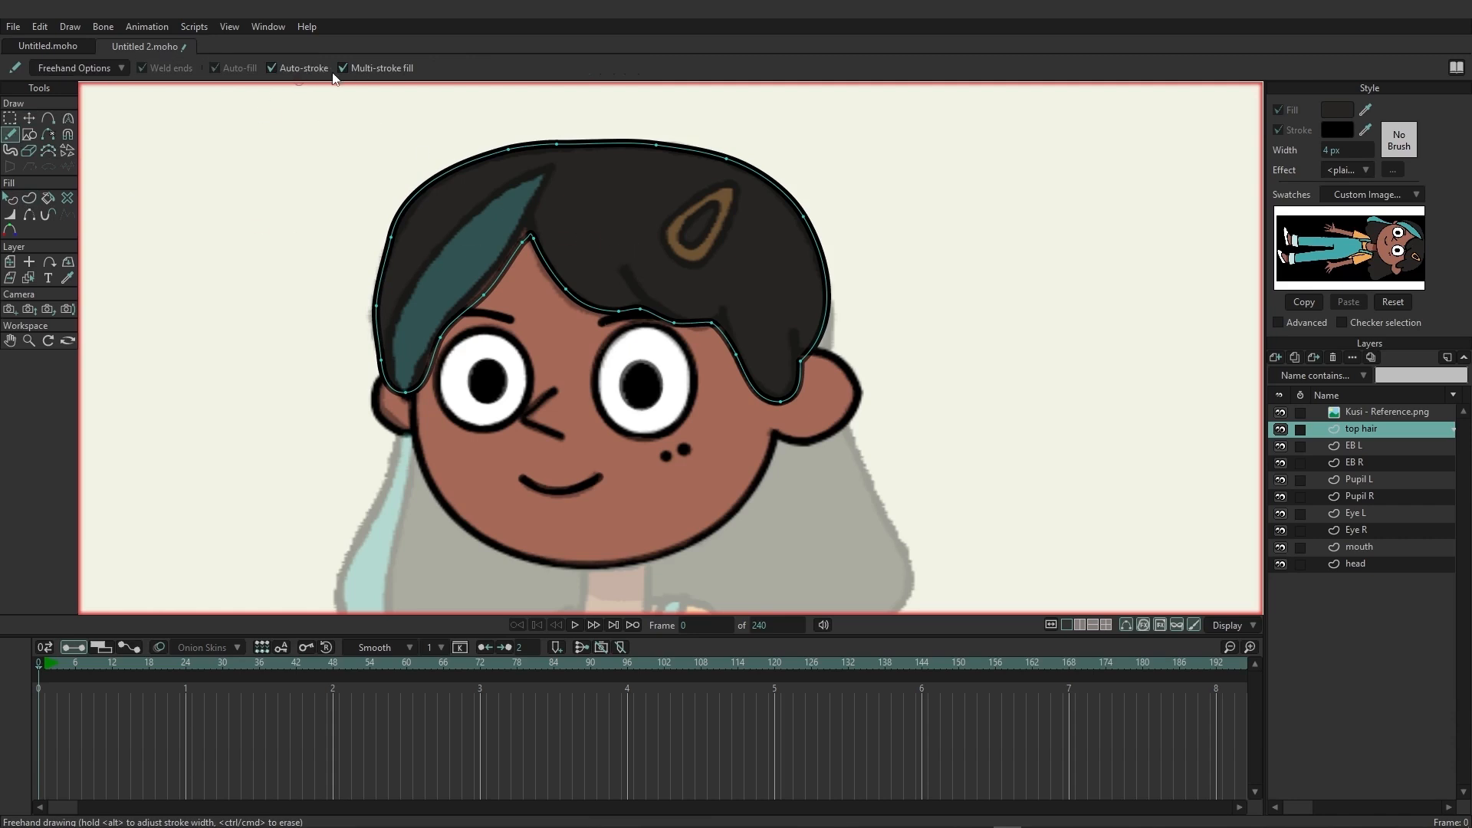
pyautogui.click(352, 67)
pyautogui.moveTo(622, 264)
pyautogui.mouseDown()
pyautogui.moveTo(667, 321)
pyautogui.moveTo(734, 341)
pyautogui.moveTo(741, 362)
pyautogui.moveTo(799, 359)
pyautogui.moveTo(800, 371)
pyautogui.mouseUp()
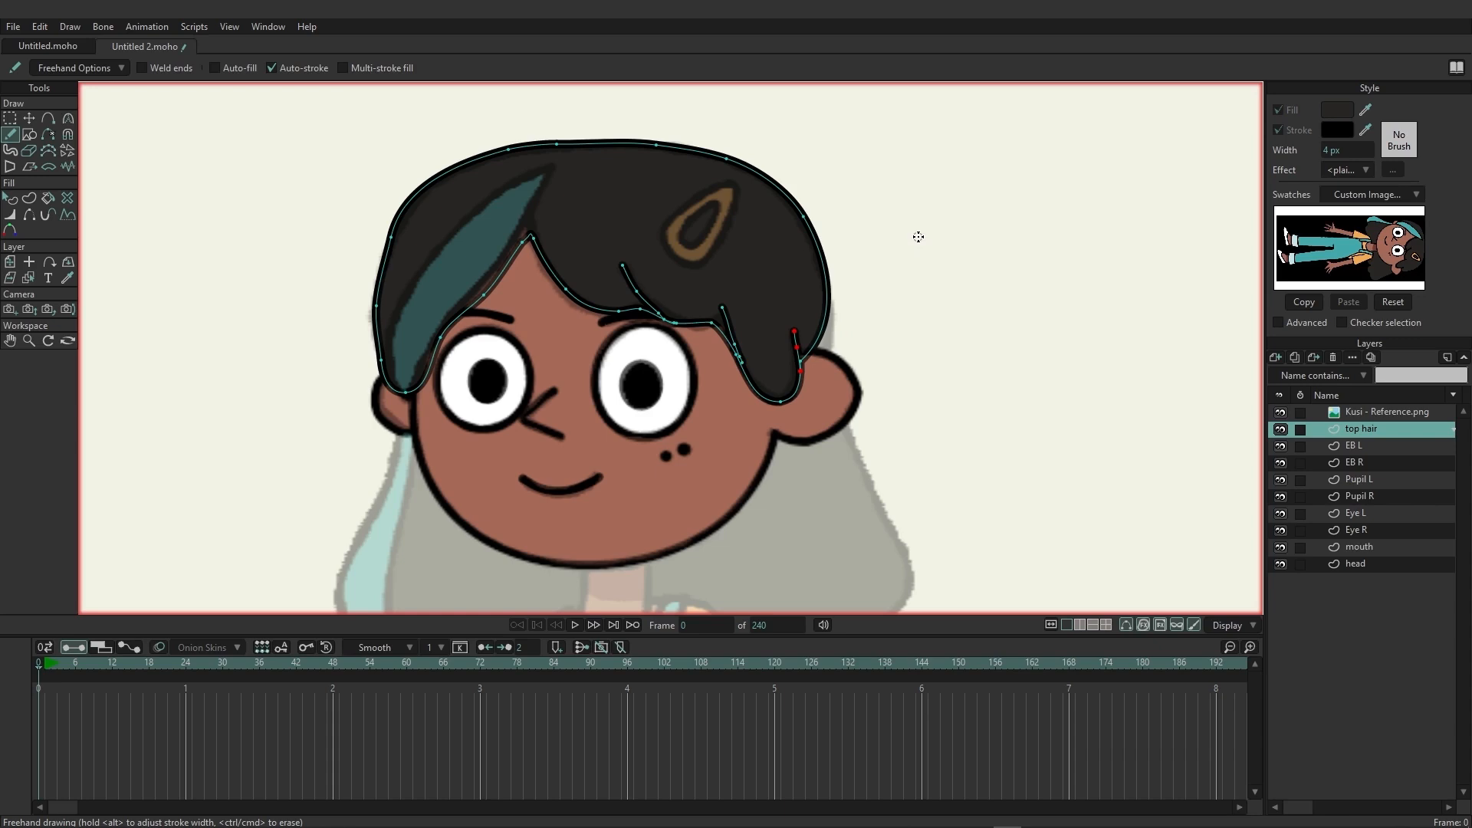
pyautogui.click(10, 119)
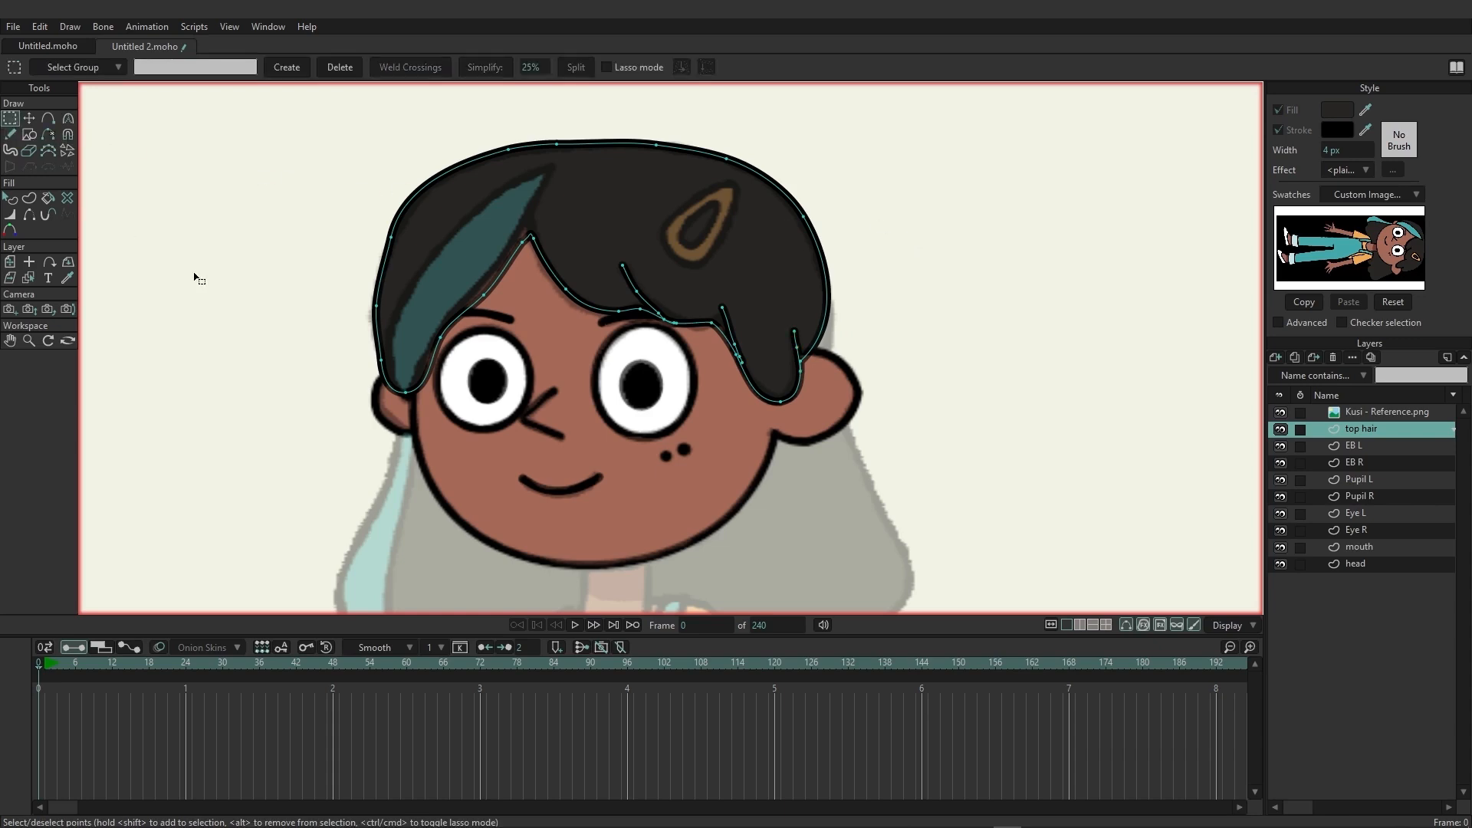
pyautogui.click(1279, 412)
pyautogui.click(1279, 412)
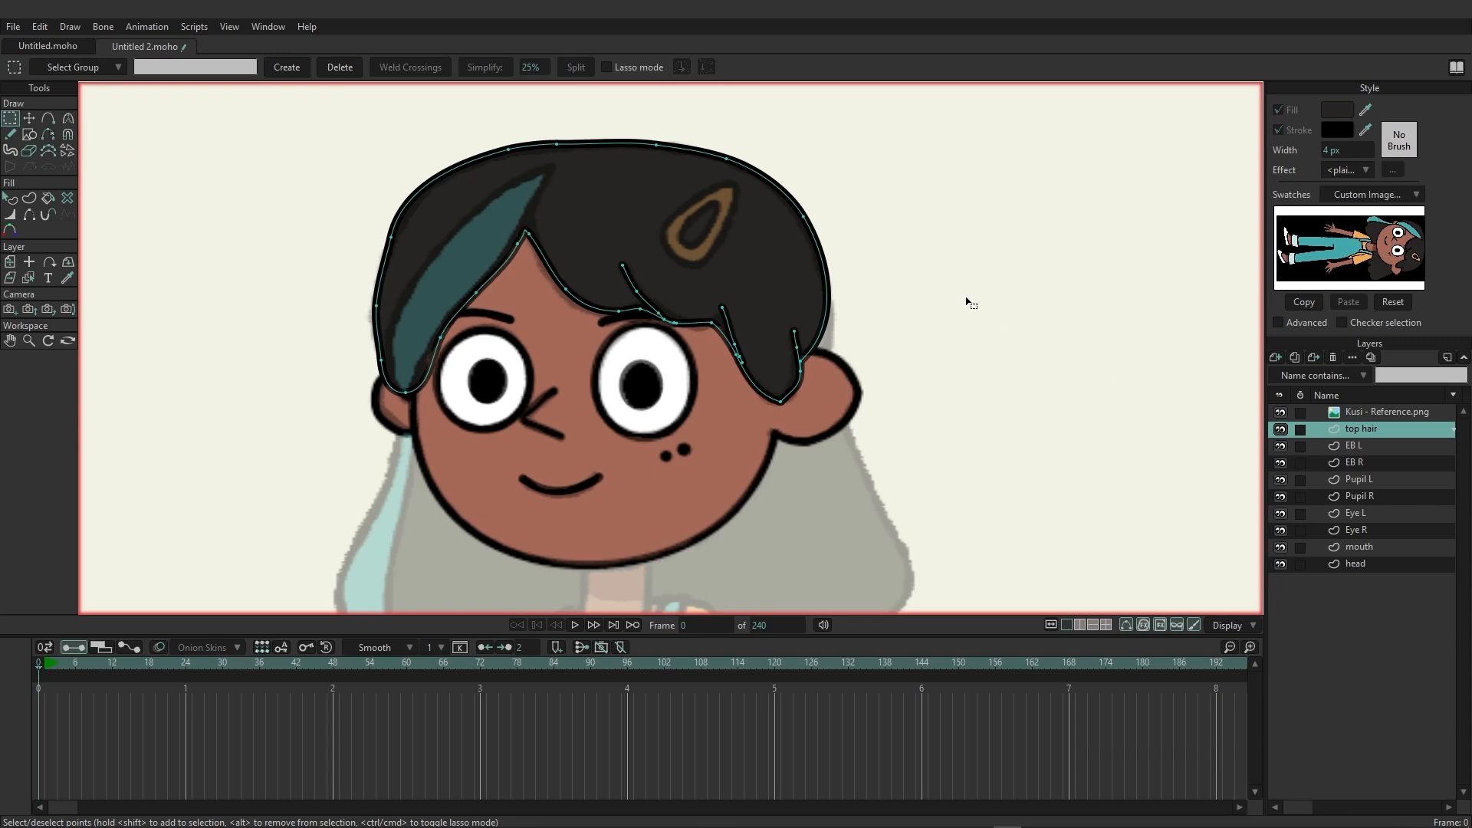
# Add a new vector layer, place it below the head layer and name it "back hair".
pyautogui.moveTo(981, 425); pyautogui.dragTo(1005, 282)
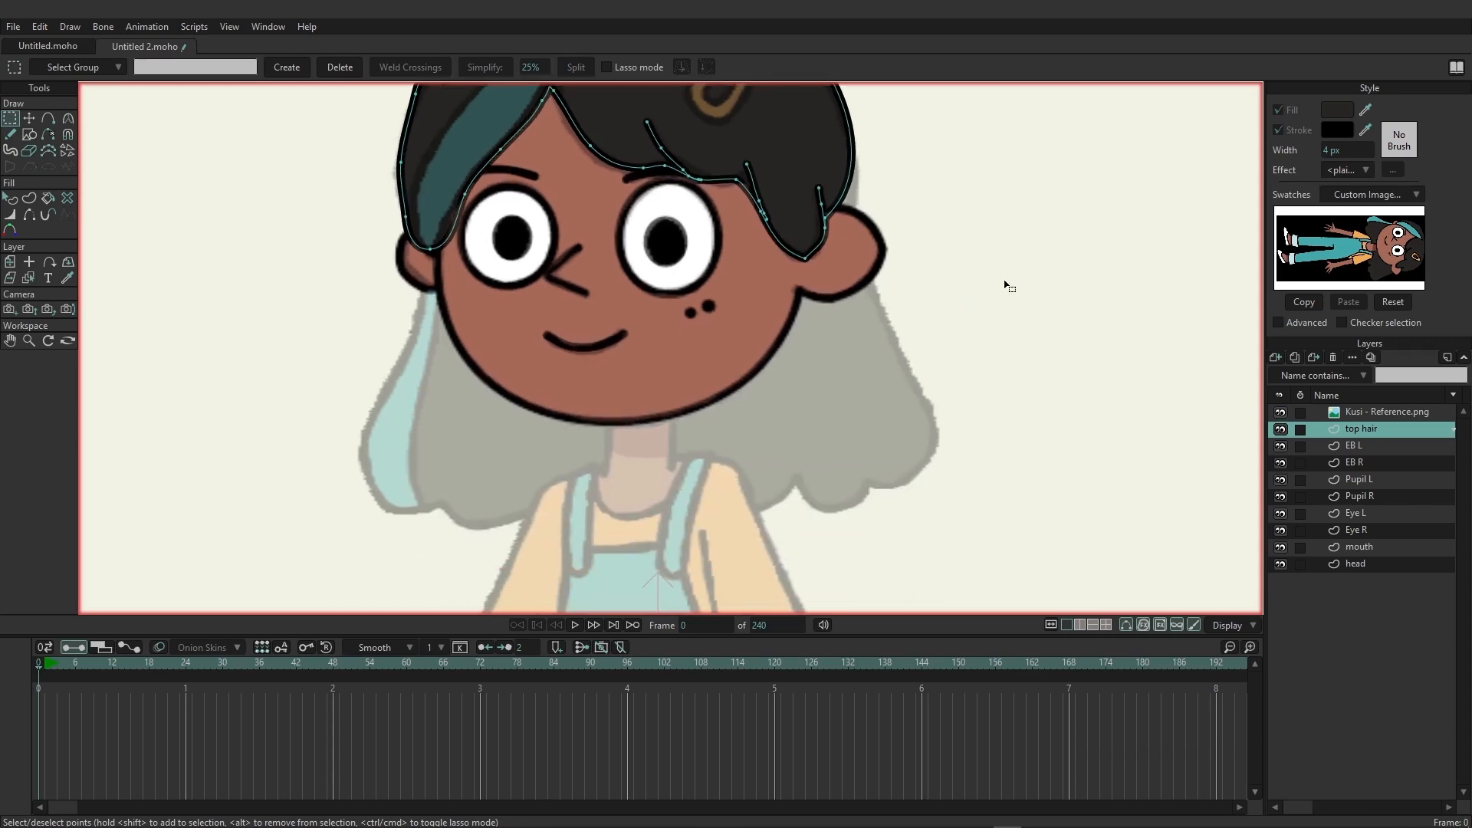
pyautogui.scroll(-5, 1005, 286)
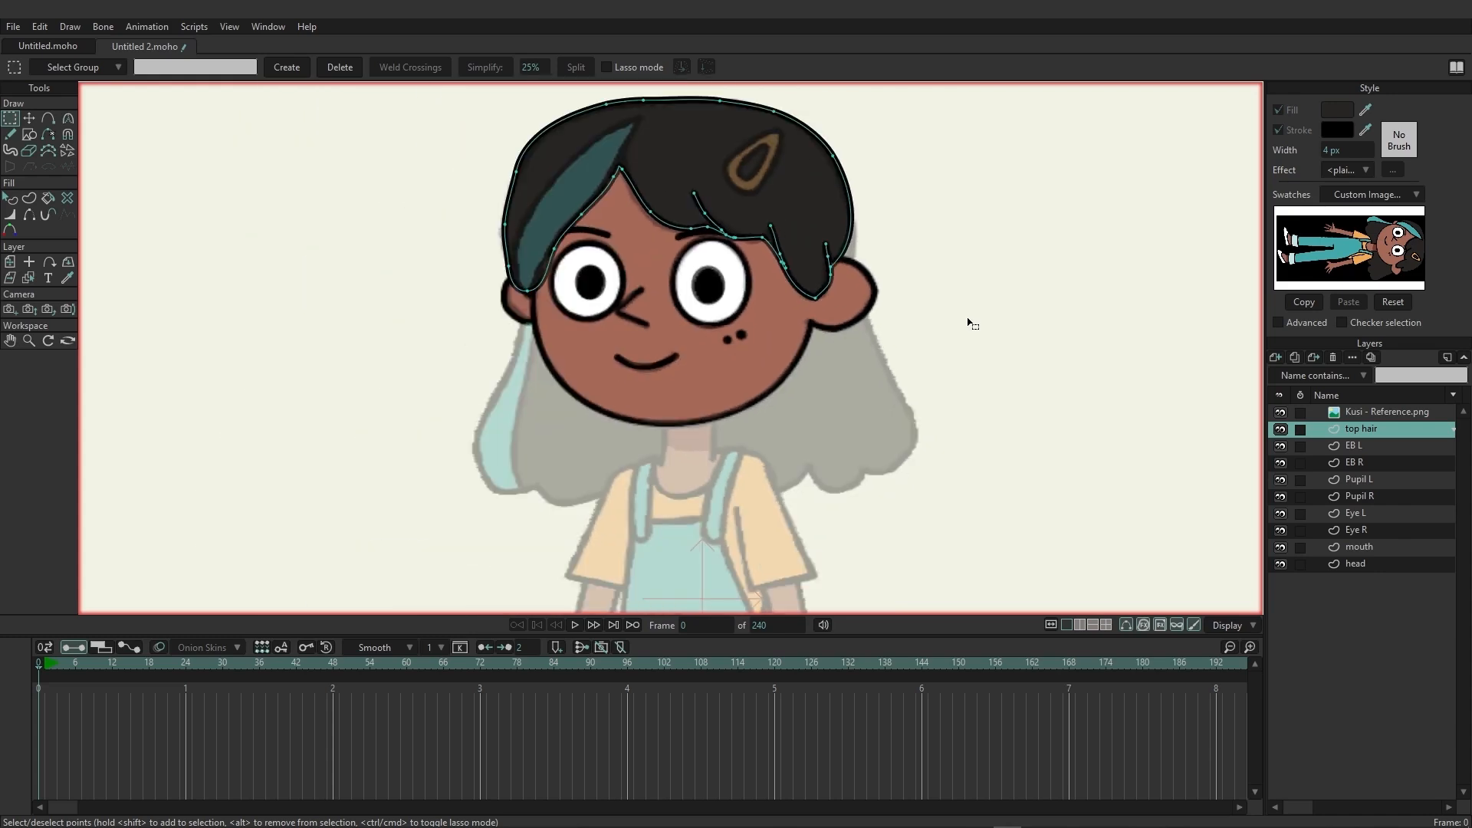
pyautogui.click(1368, 563)
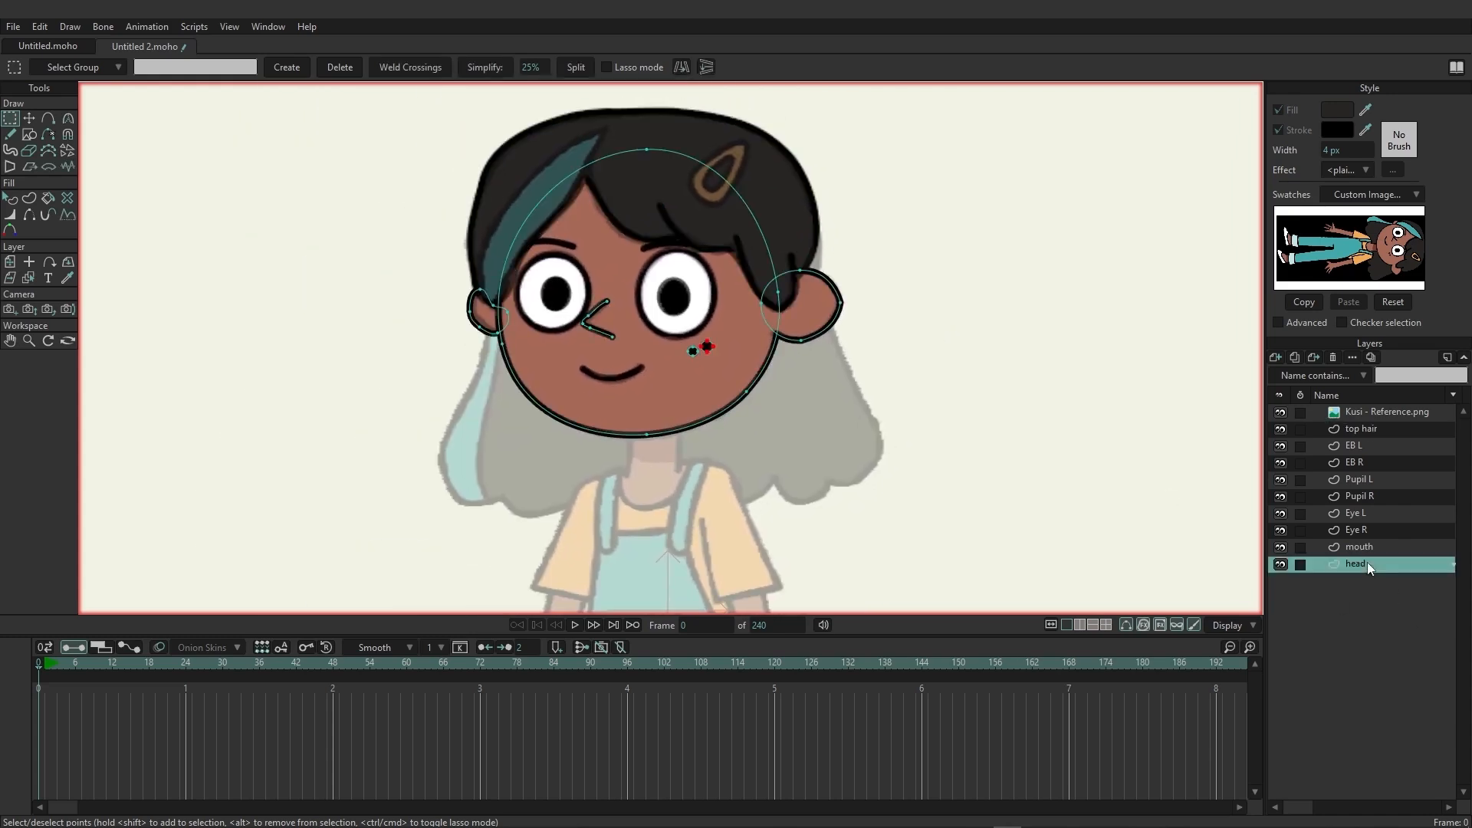
pyautogui.click(1274, 357)
pyautogui.click(1283, 371)
pyautogui.moveTo(1385, 569); pyautogui.dragTo(1377, 581)
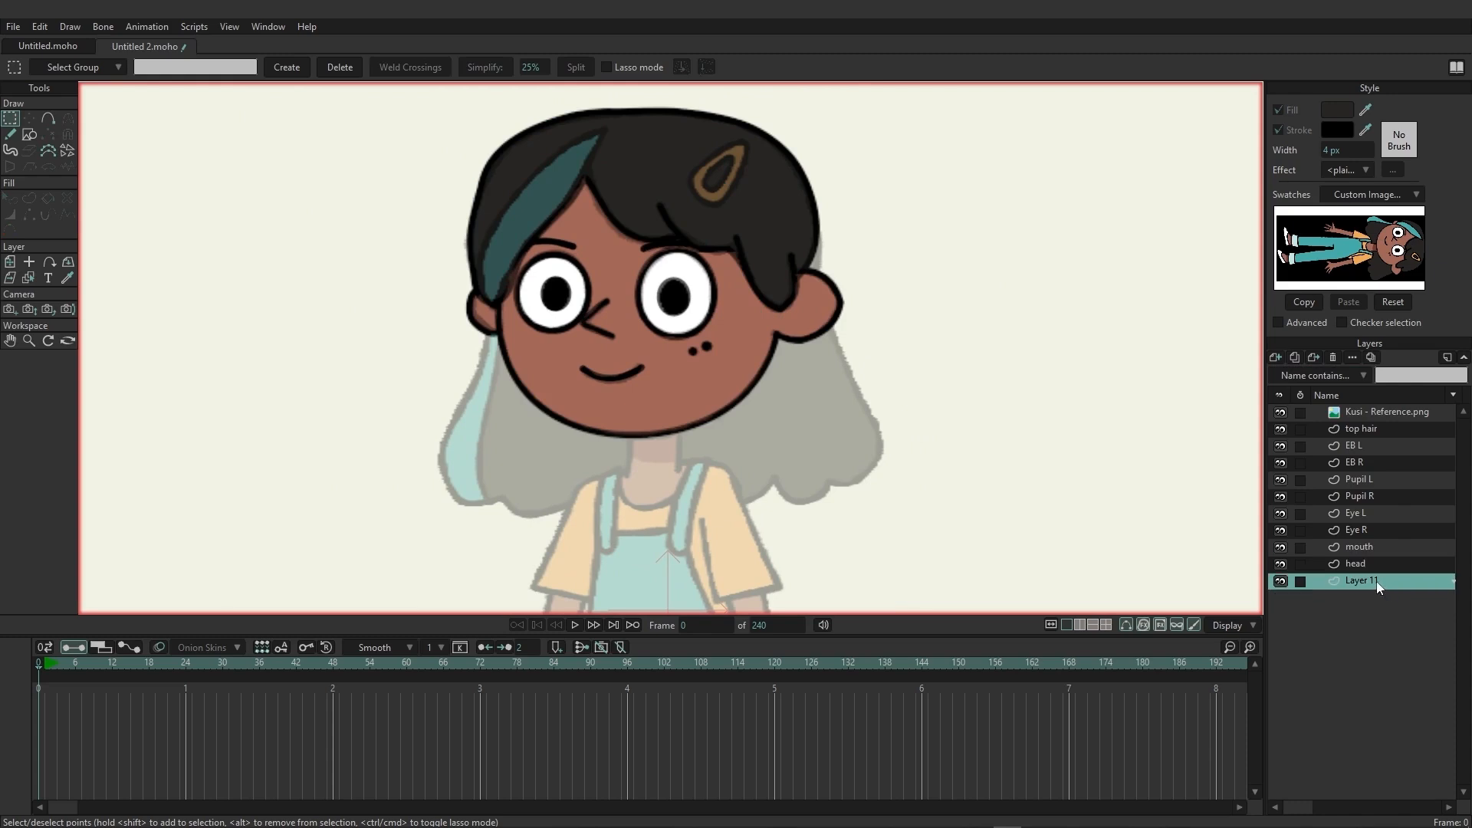
pyautogui.doubleClick(1377, 581)
pyautogui.write('back haie')
pyautogui.press('BackSpace')
pyautogui.write('r')
pyautogui.press('Return')
# Trace a closed back hair outline over the reference with the Add Point tool, passing behind the head and following the wavy lower edge.
pyautogui.click(54, 121)
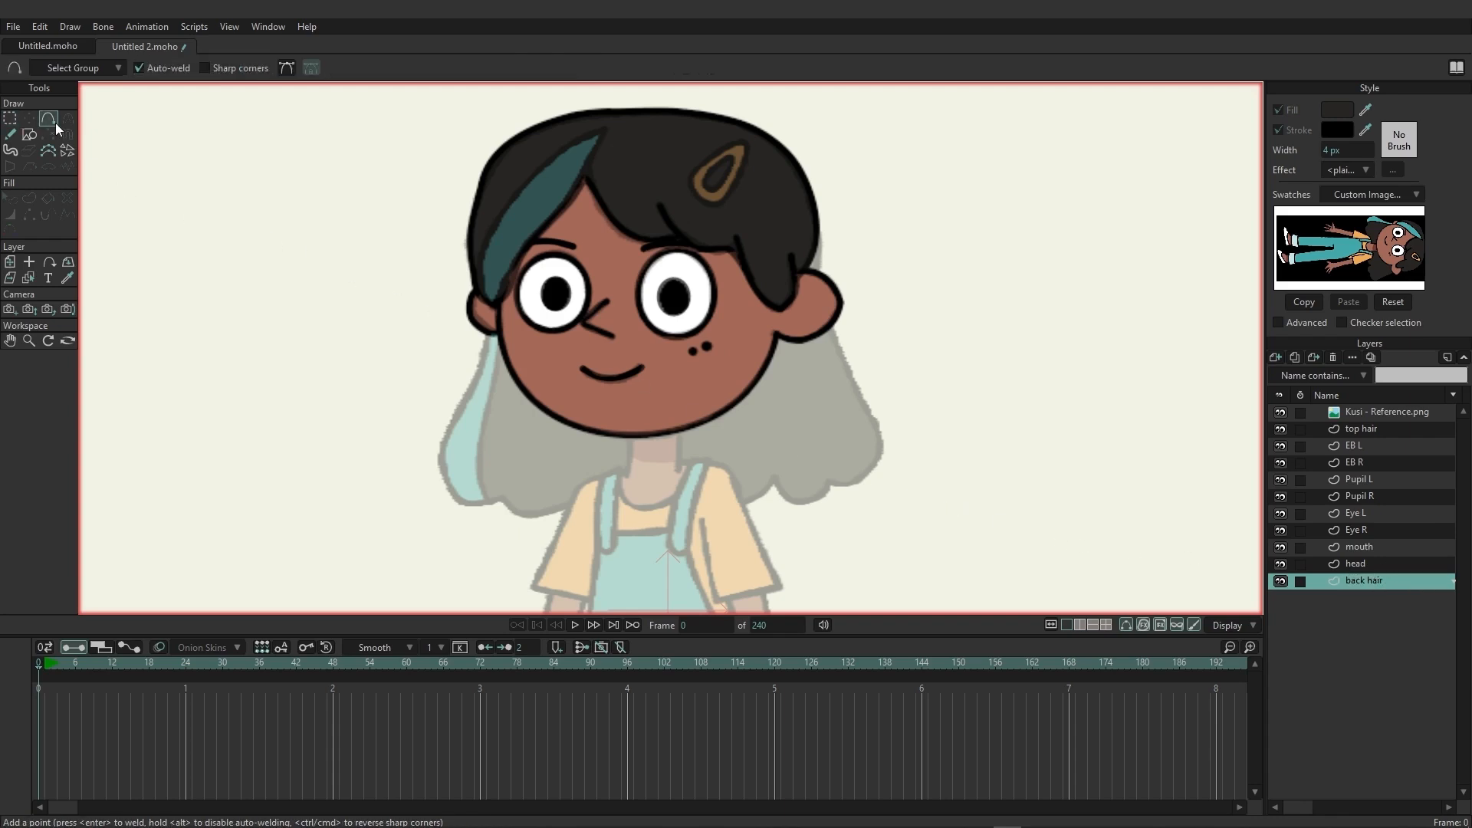
pyautogui.moveTo(477, 406); pyautogui.dragTo(426, 361)
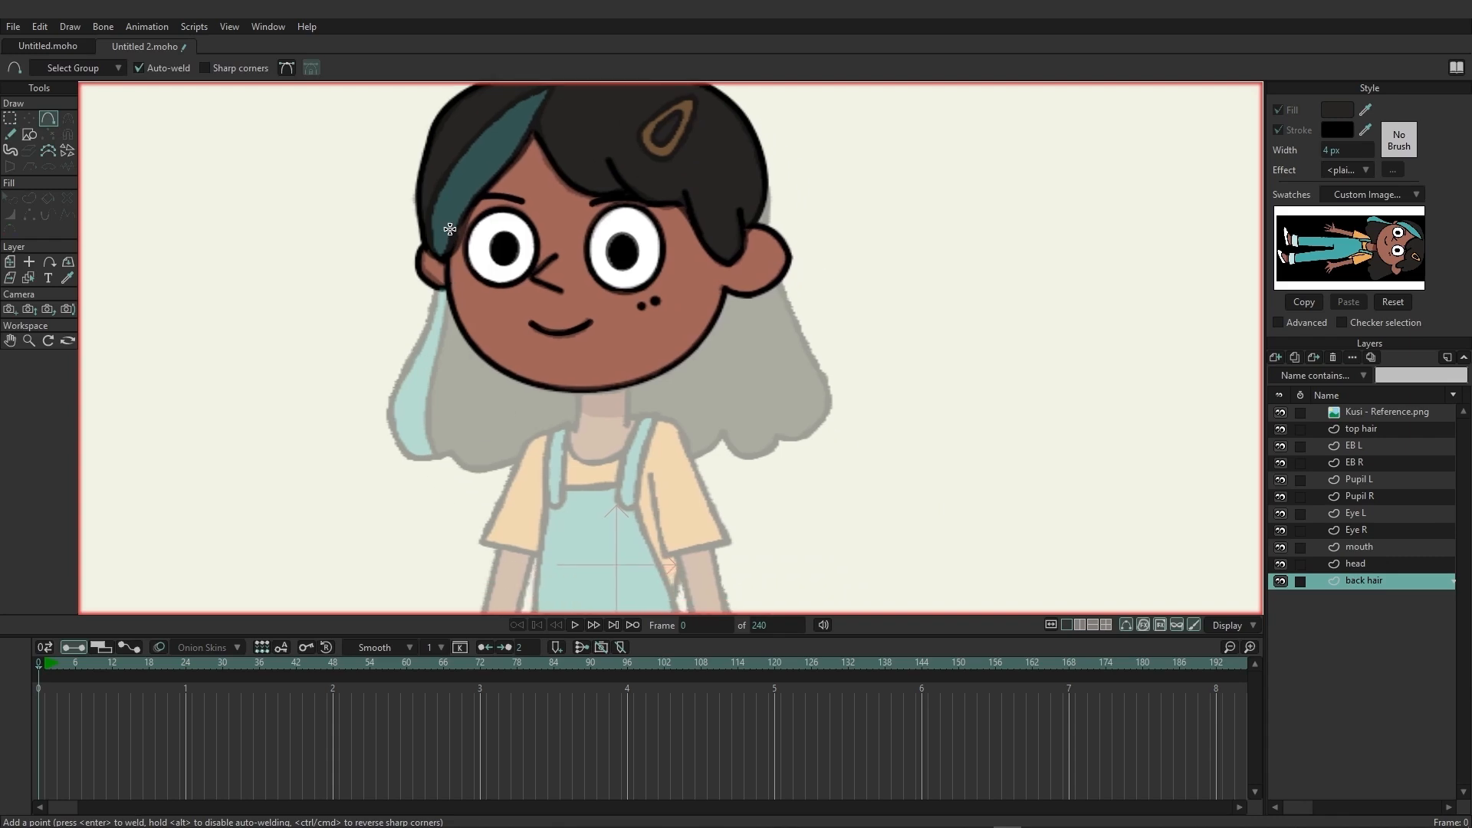
pyautogui.moveTo(460, 210); pyautogui.dragTo(772, 262)
pyautogui.moveTo(800, 170); pyautogui.dragTo(820, 378)
pyautogui.moveTo(791, 471); pyautogui.dragTo(484, 414)
pyautogui.scroll(-3, 822, 312)
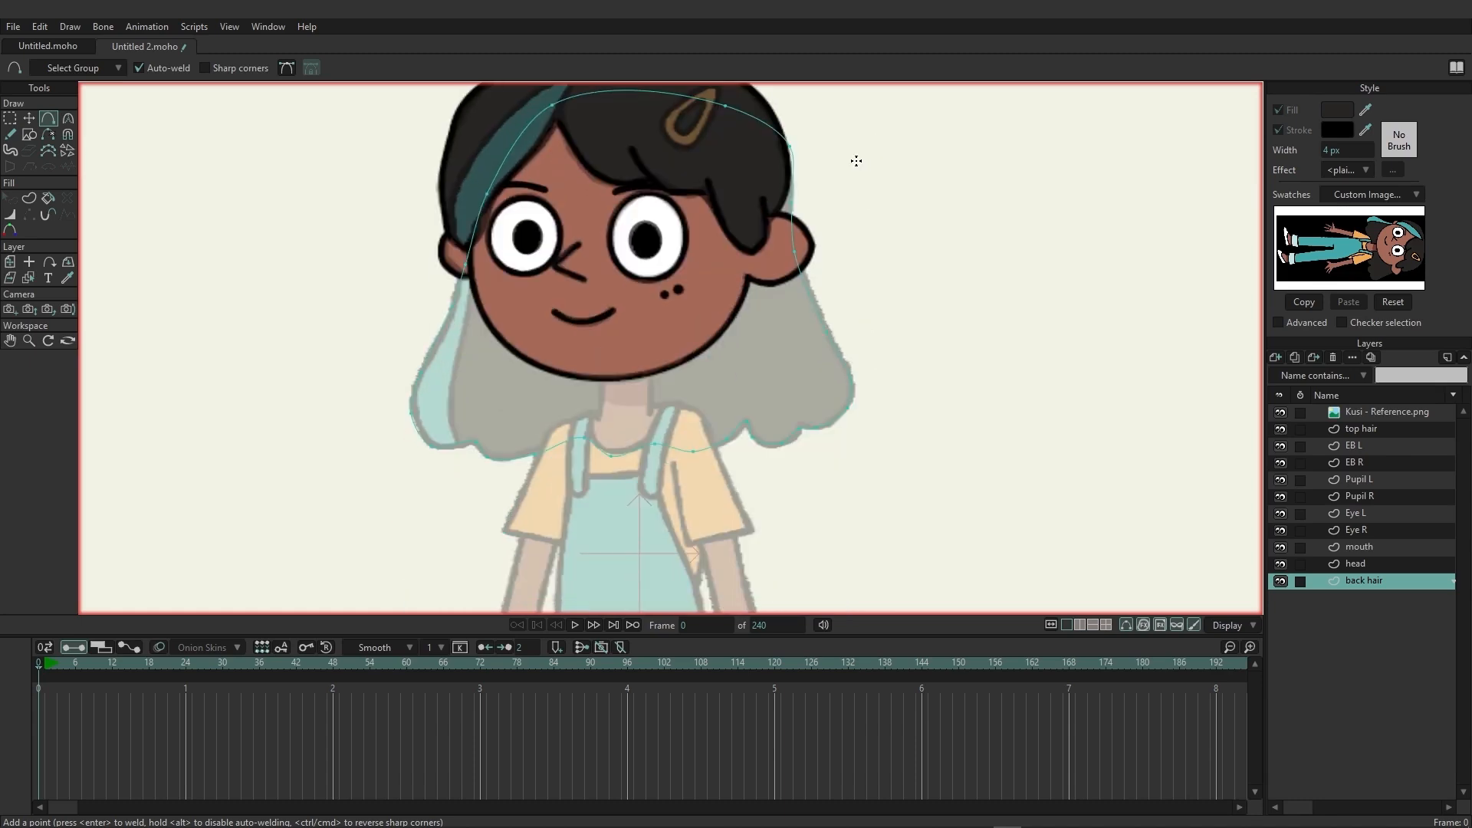
pyautogui.scroll(-2, 821, 223)
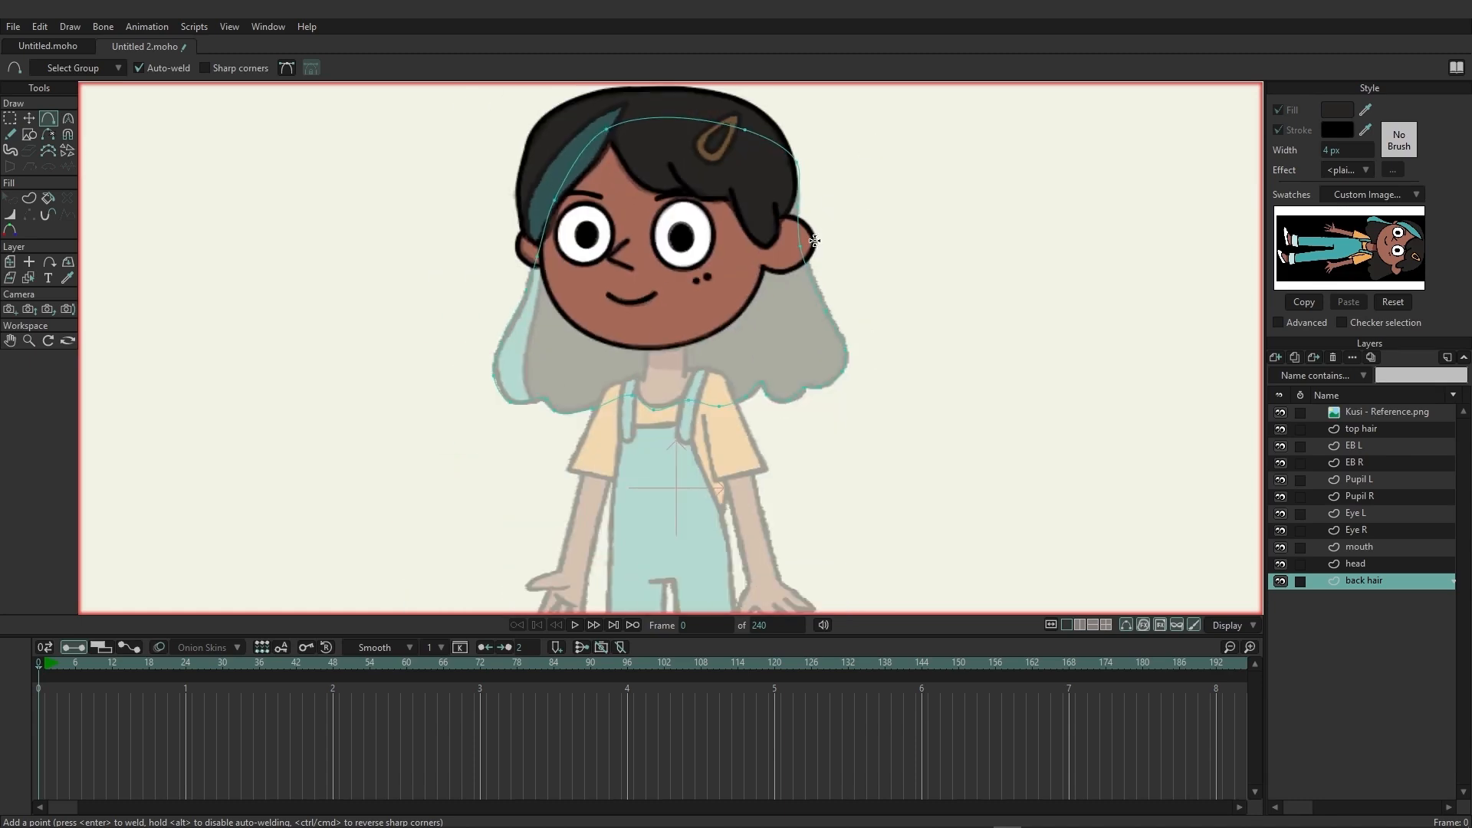
# Create a shape with both fill and stroke from all the back hair points, and compare it with the reference image hidden and shown.
pyautogui.click(30, 201)
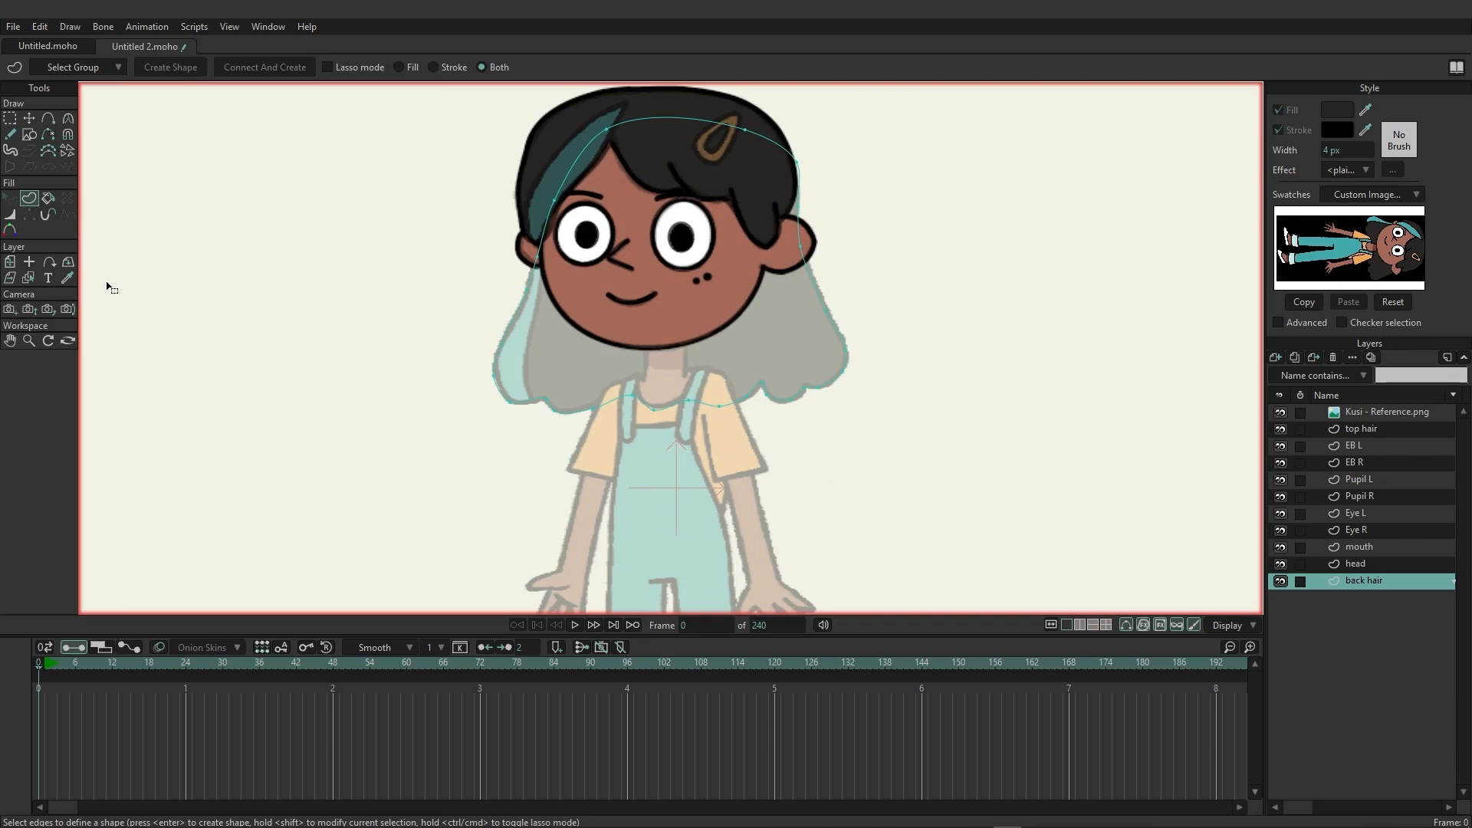
pyautogui.hotkey('ctrl', 'a')
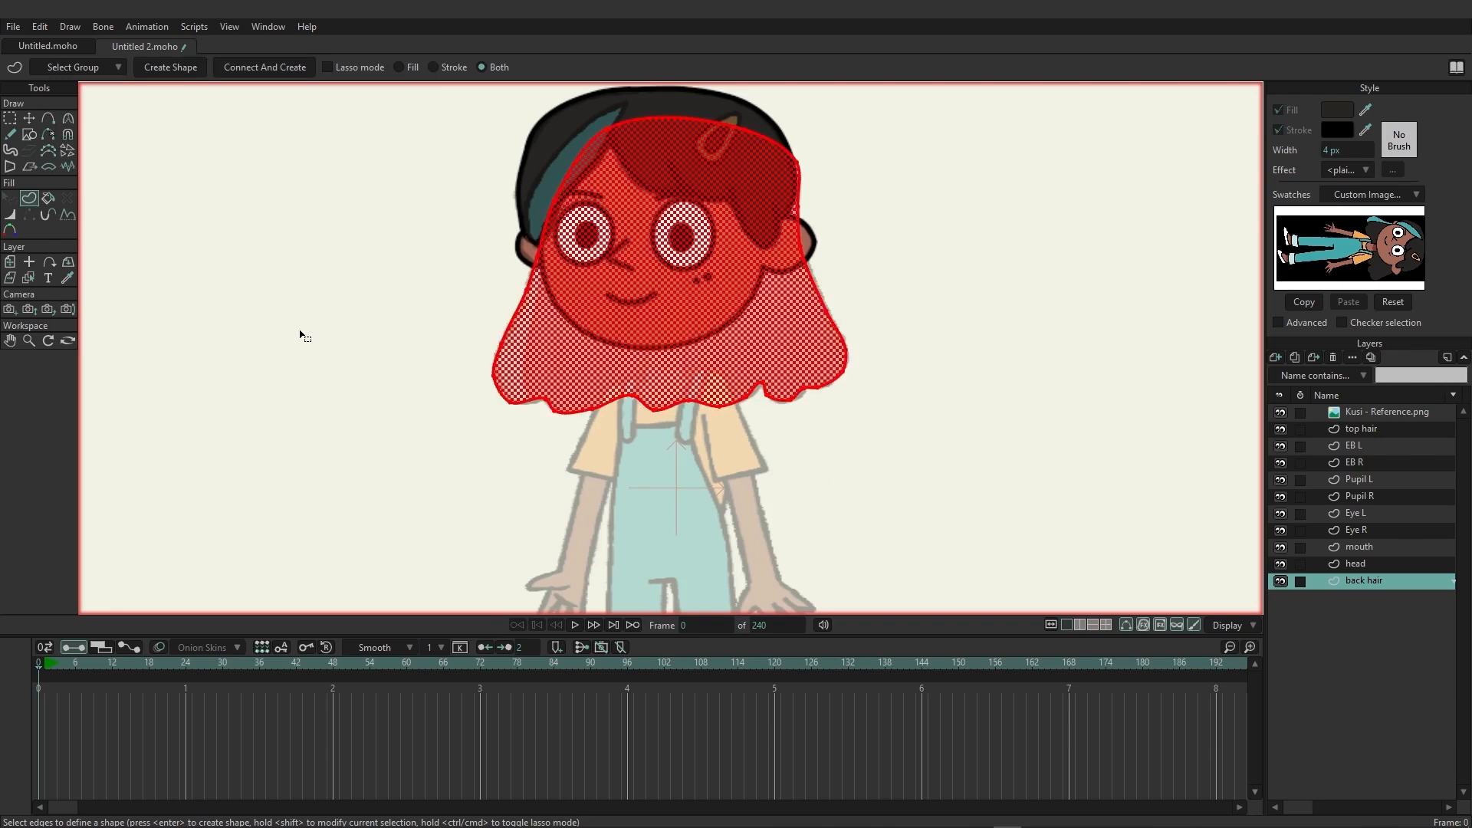
pyautogui.click(175, 67)
pyautogui.click(10, 118)
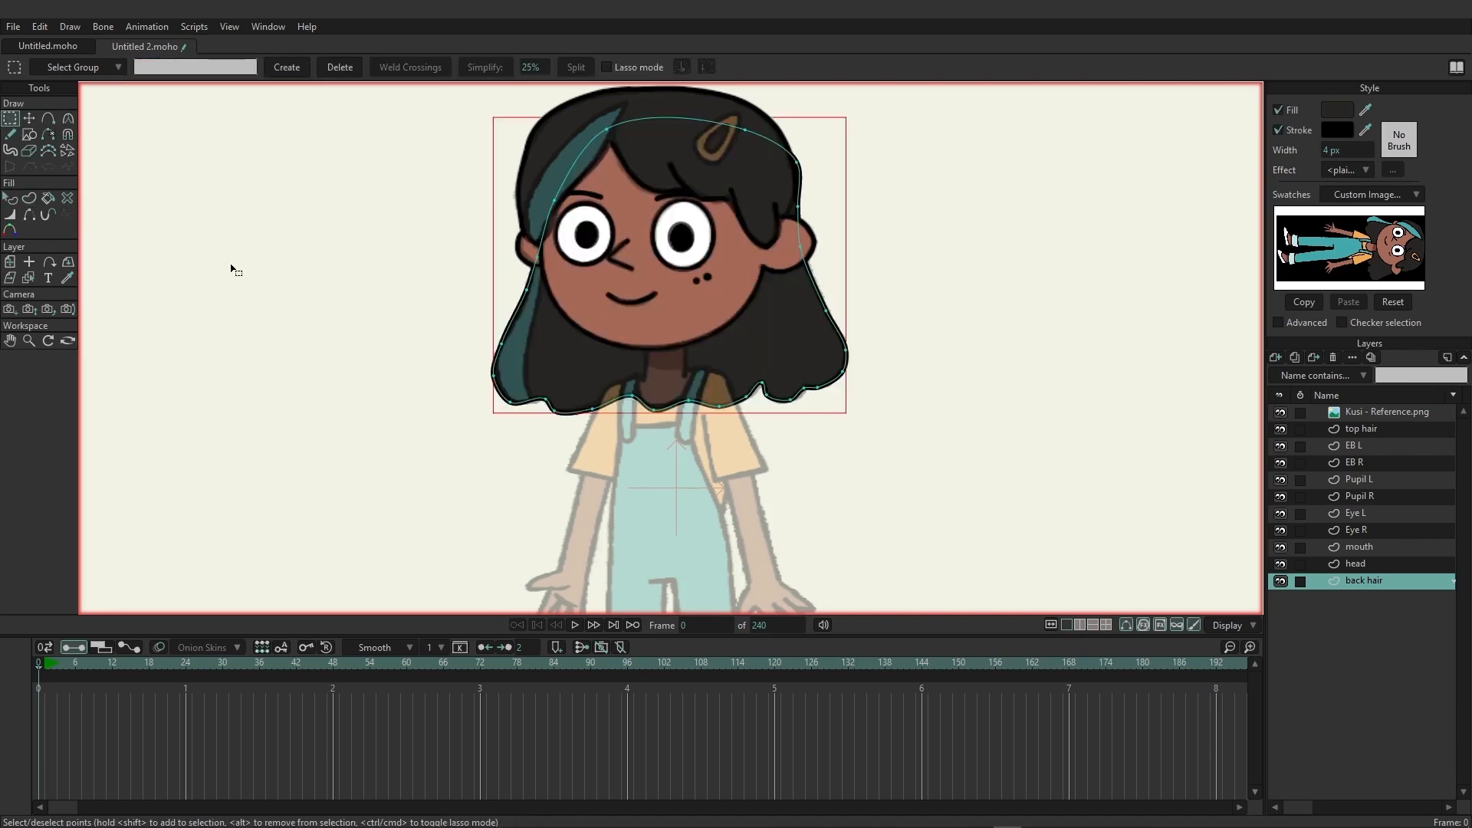
pyautogui.moveTo(368, 314); pyautogui.dragTo(348, 356)
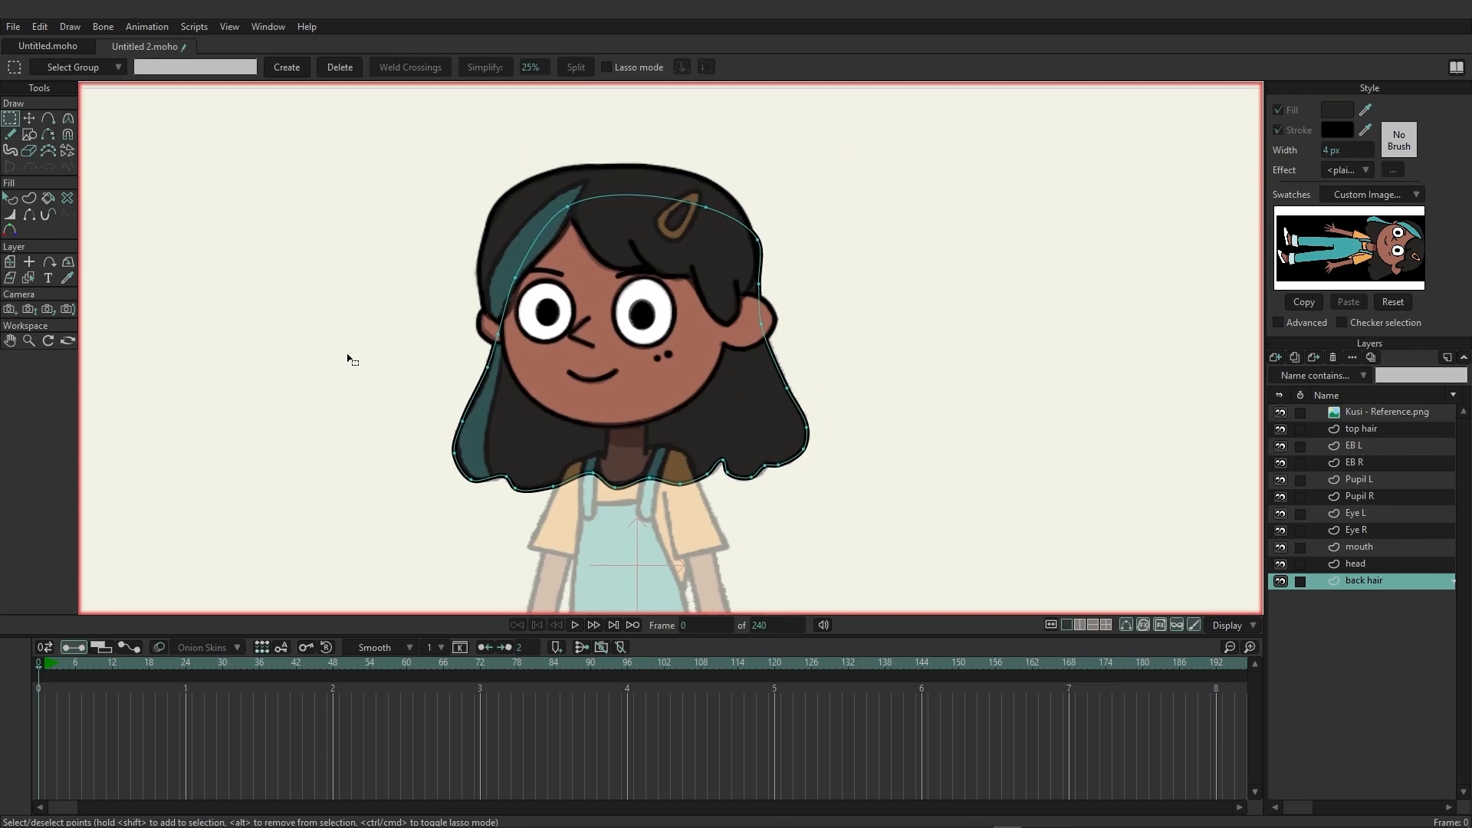
pyautogui.click(1280, 413)
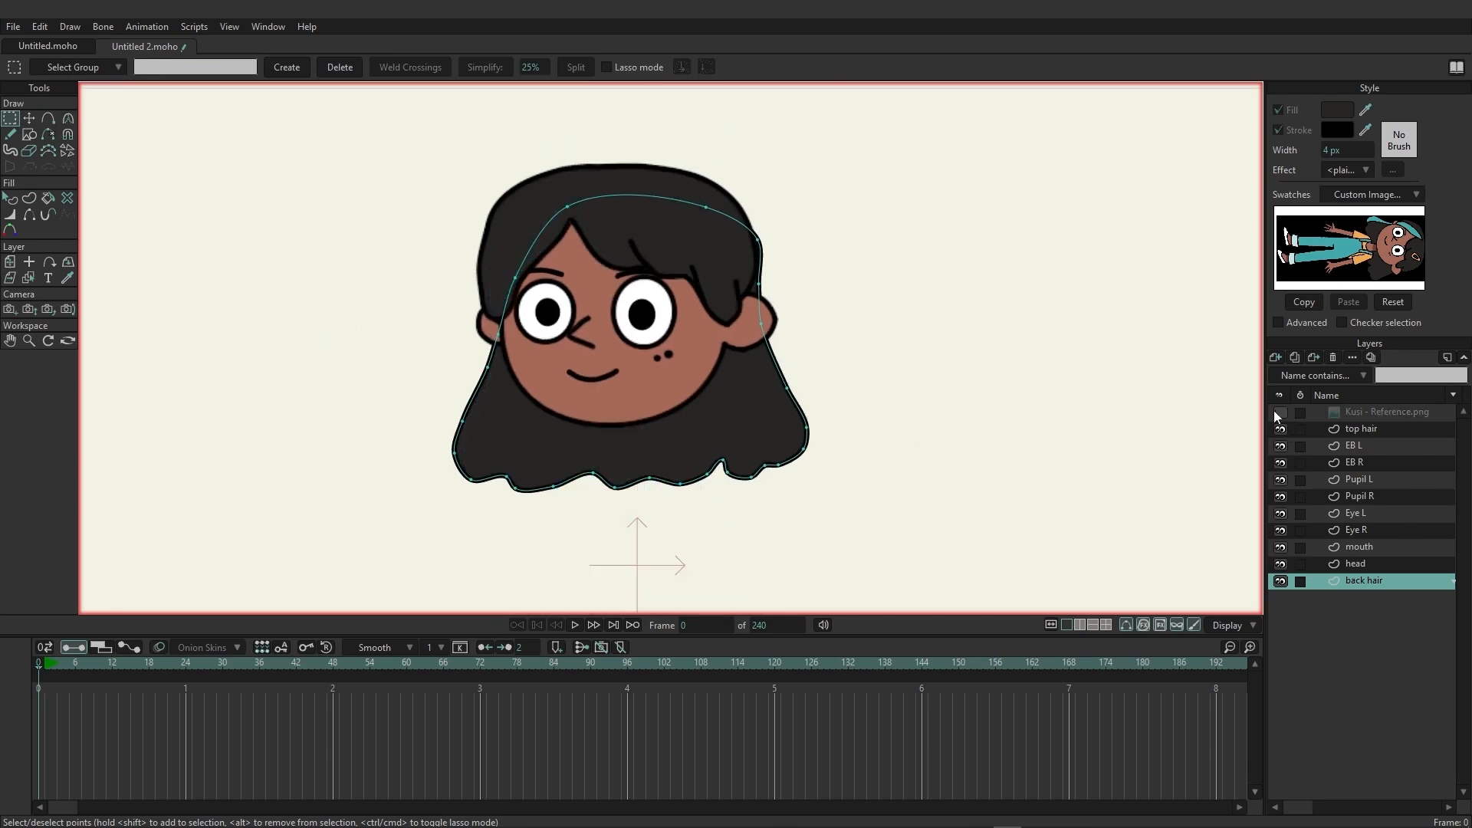
pyautogui.click(1280, 412)
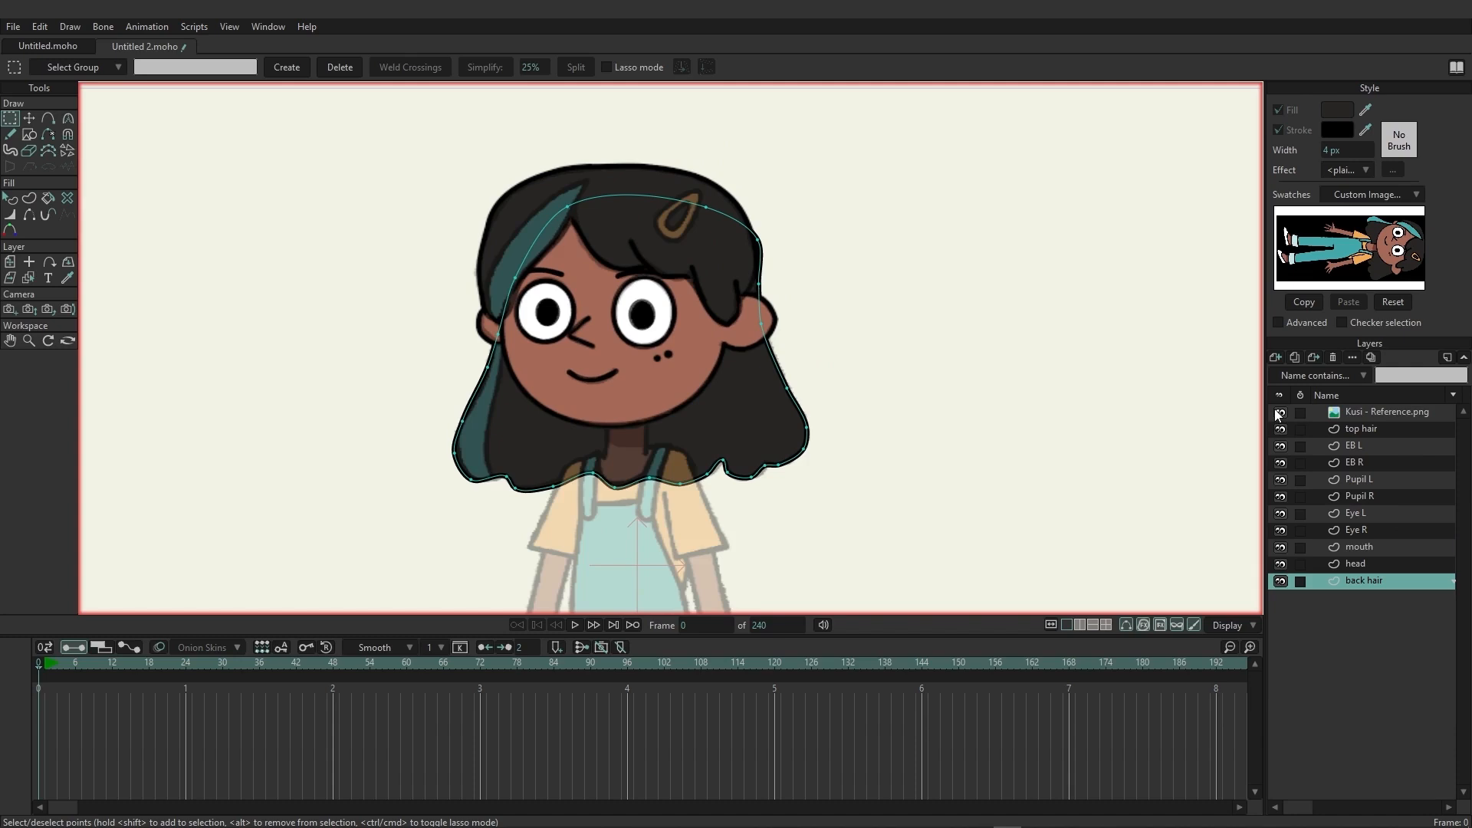
pyautogui.click(1279, 412)
pyautogui.click(1280, 413)
# Group all layers from top hair through back hair and name the group "head".
pyautogui.moveTo(374, 485); pyautogui.dragTo(338, 217)
pyautogui.scroll(1, 325, 342)
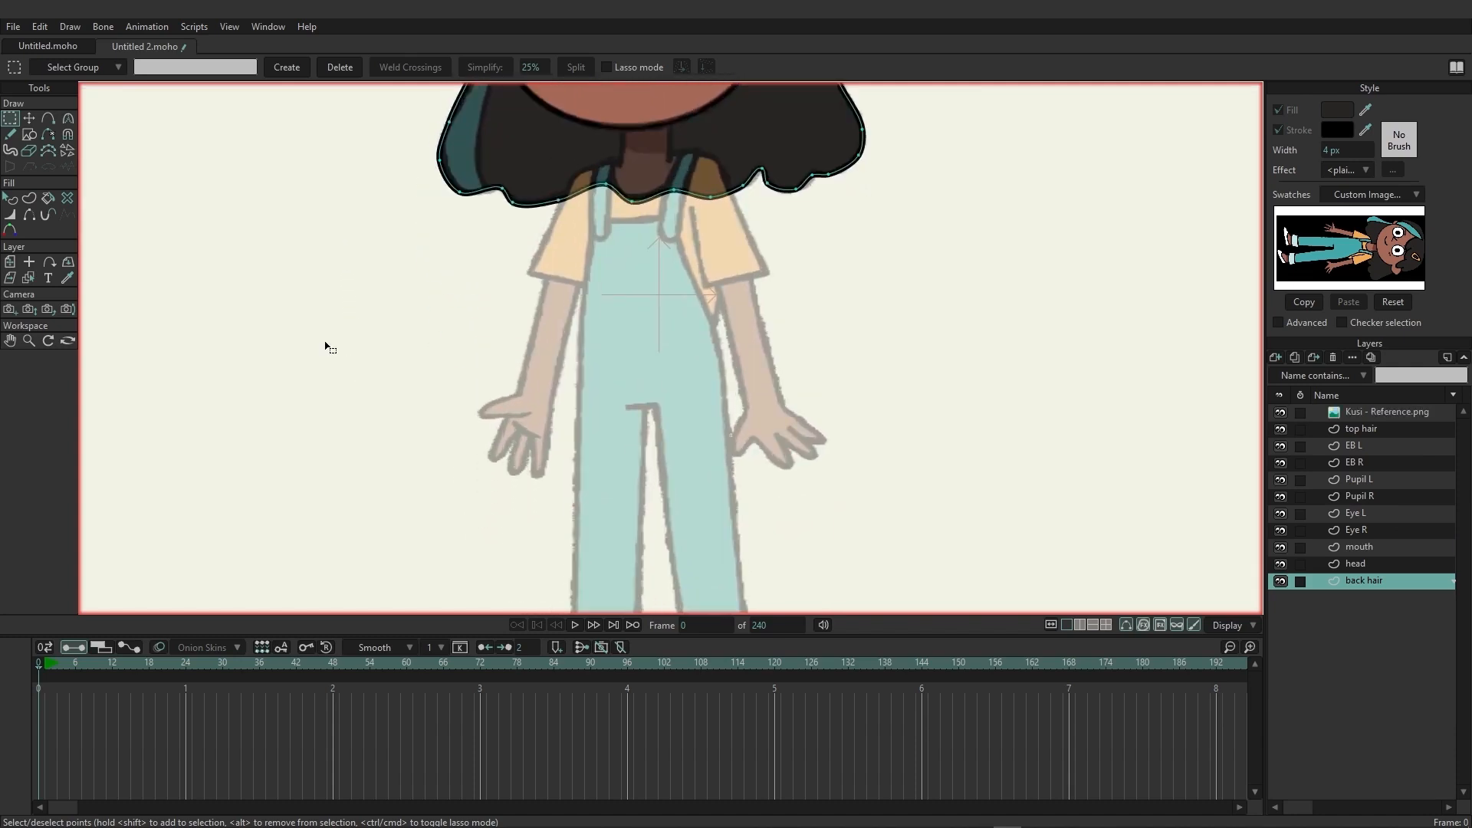
pyautogui.scroll(-2, 325, 342)
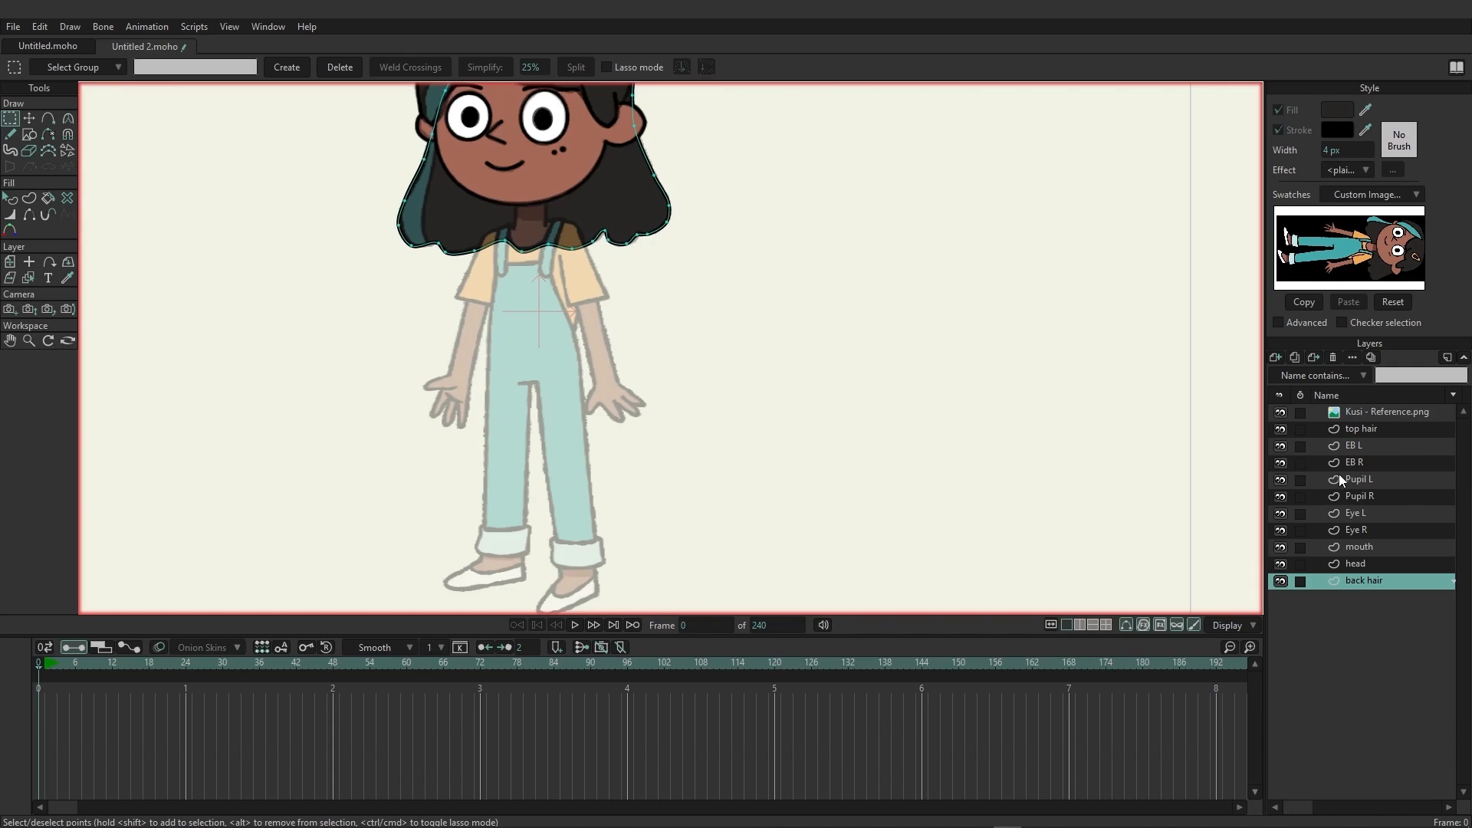
pyautogui.keyDown('shift'); pyautogui.click(1362, 432); pyautogui.keyUp('shift')
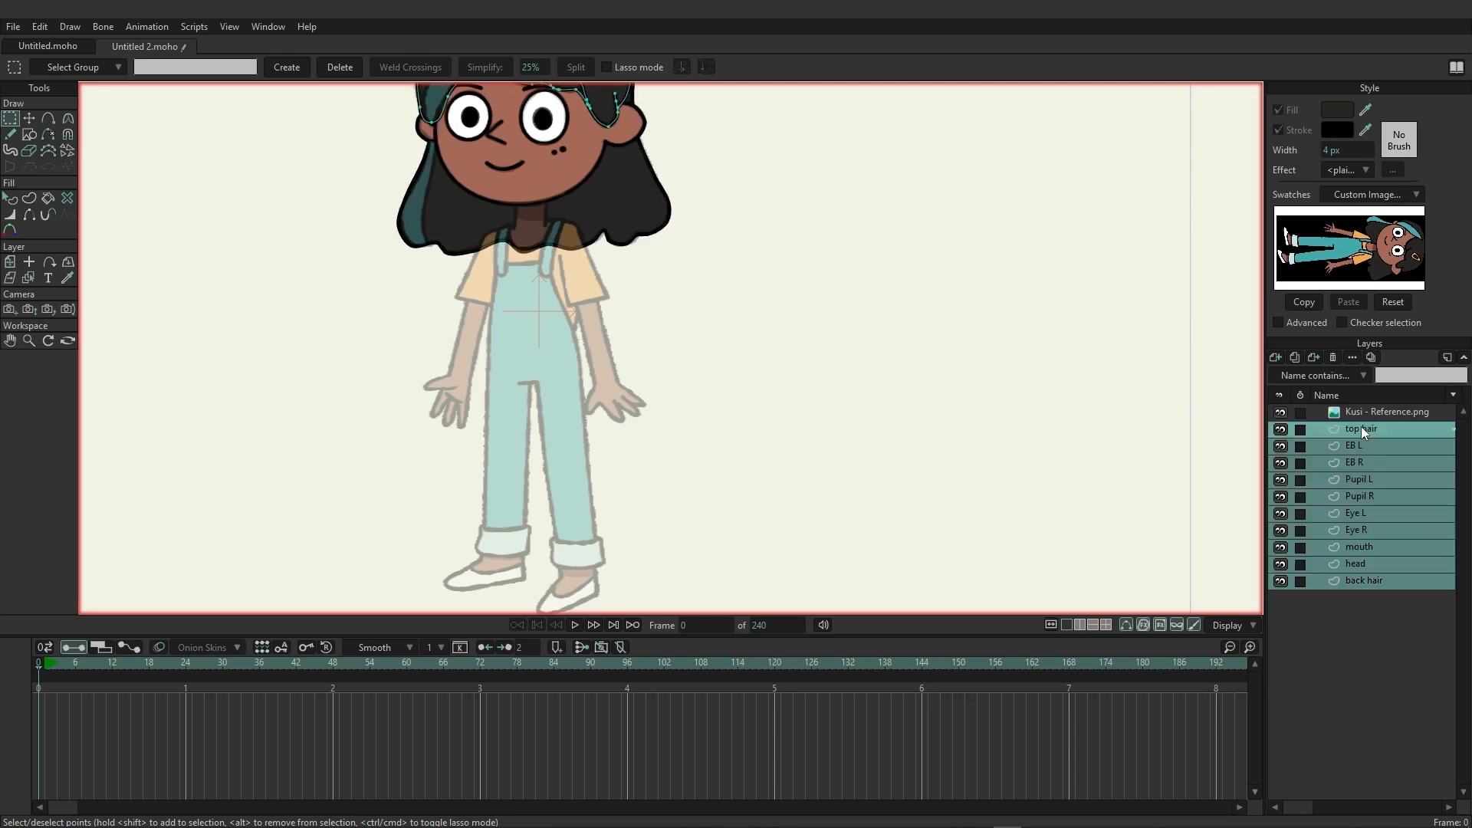
pyautogui.rightClick(1362, 429)
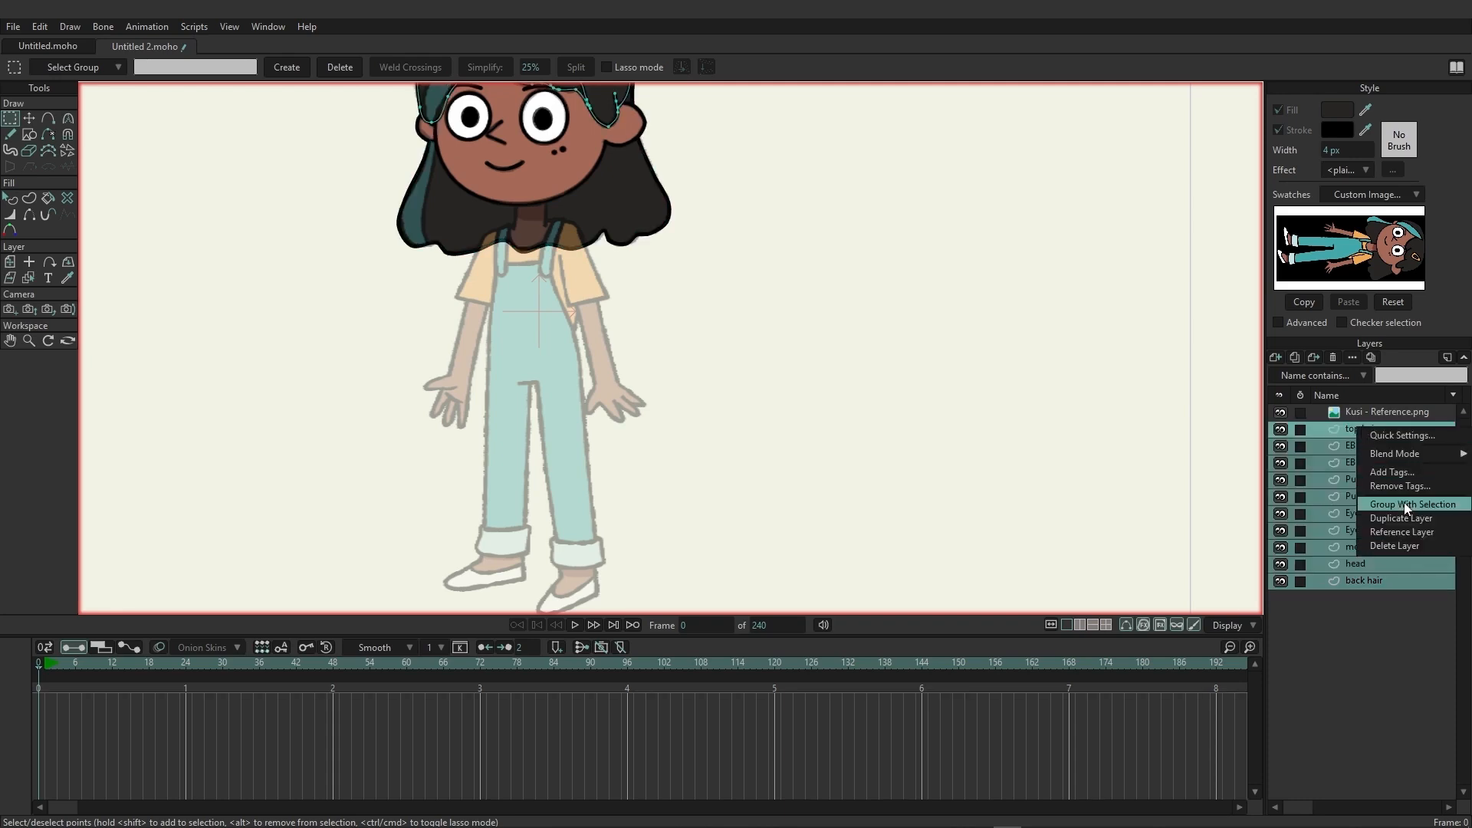
pyautogui.click(1405, 503)
pyautogui.doubleClick(1369, 428)
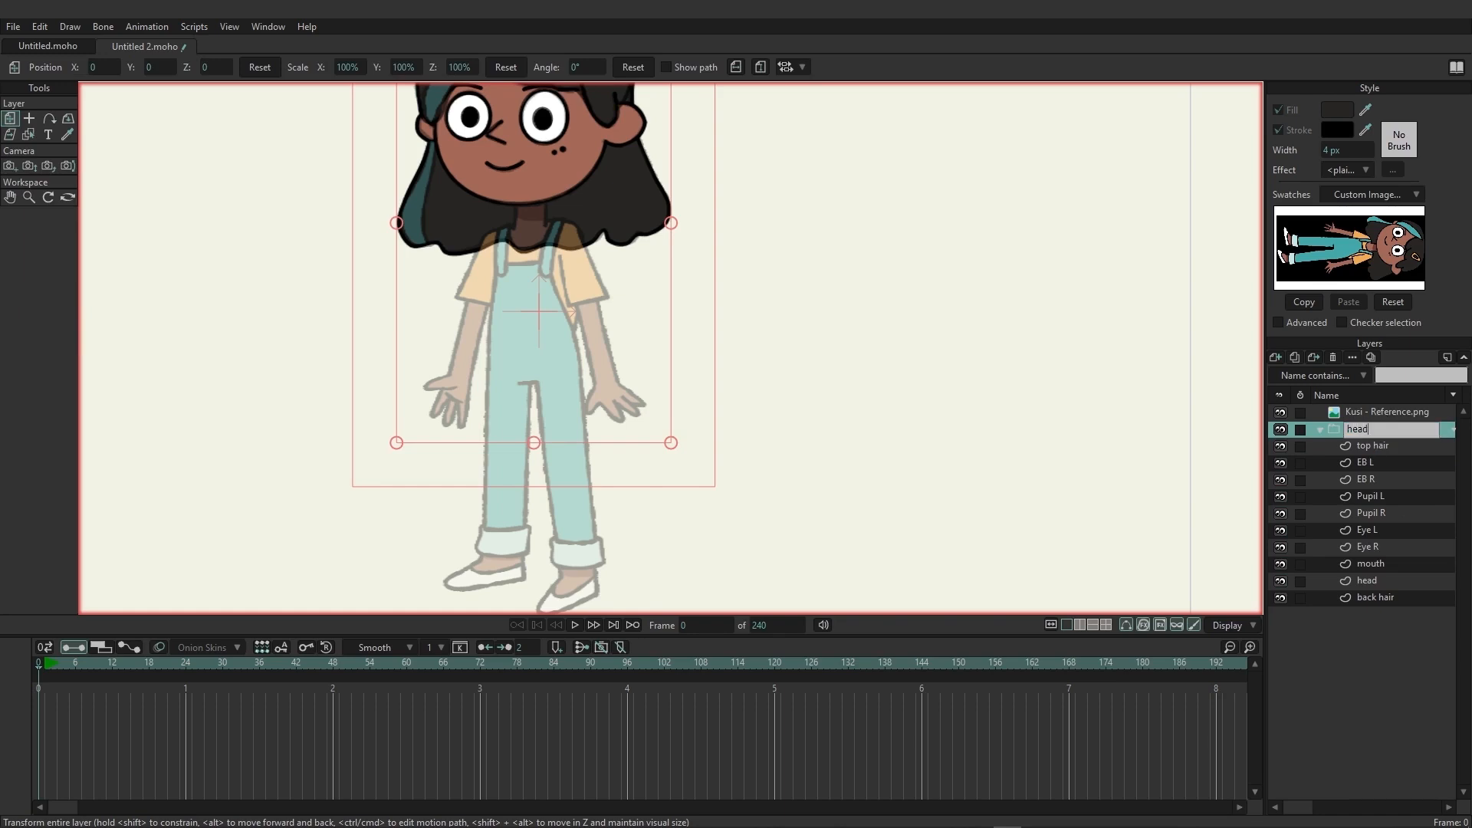
pyautogui.press('Return')
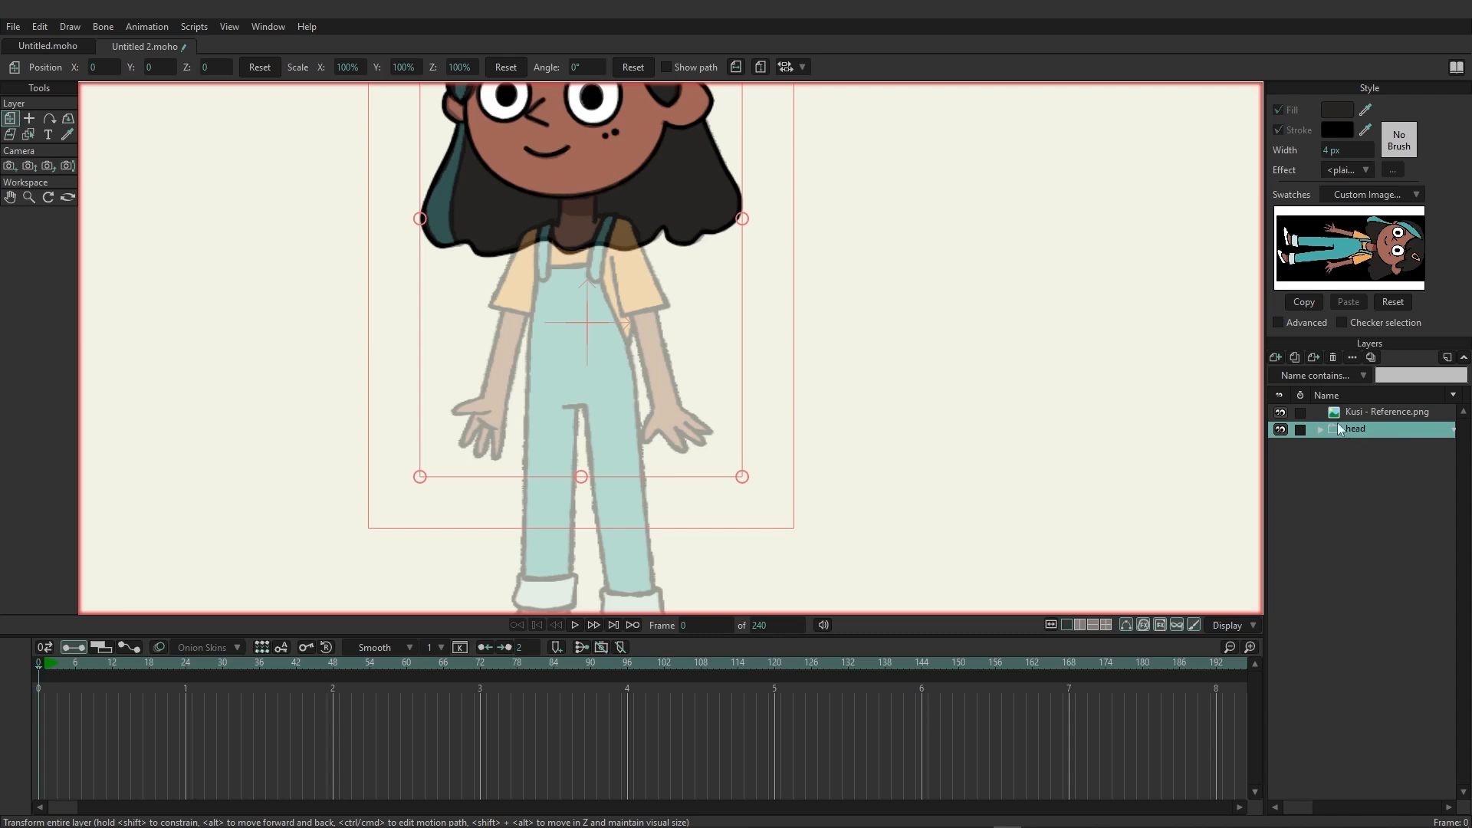
# Add a new vector layer above the head group and name it "body".
pyautogui.moveTo(723, 424); pyautogui.dragTo(733, 384)
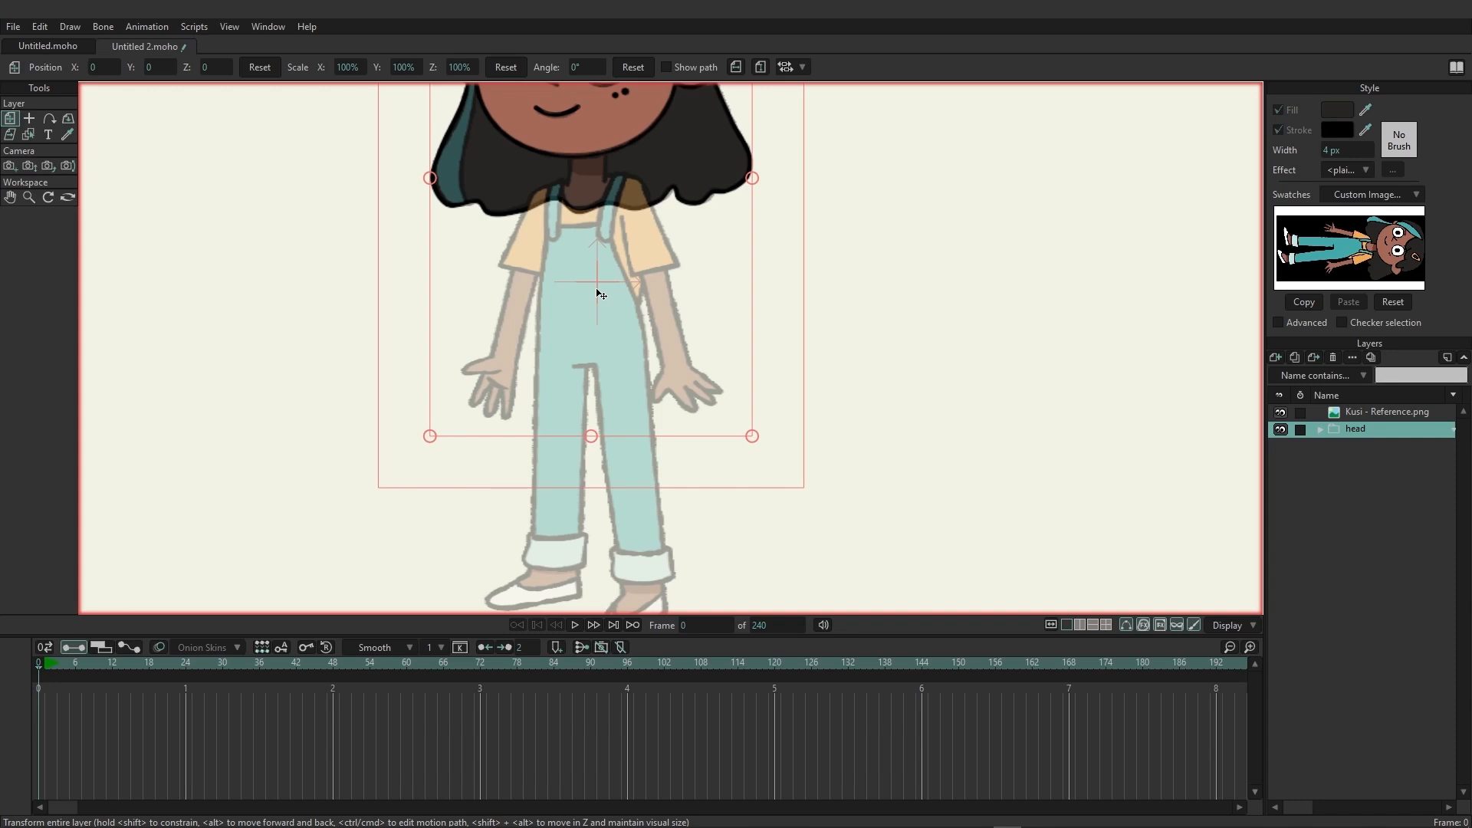
pyautogui.click(1274, 357)
pyautogui.click(1277, 369)
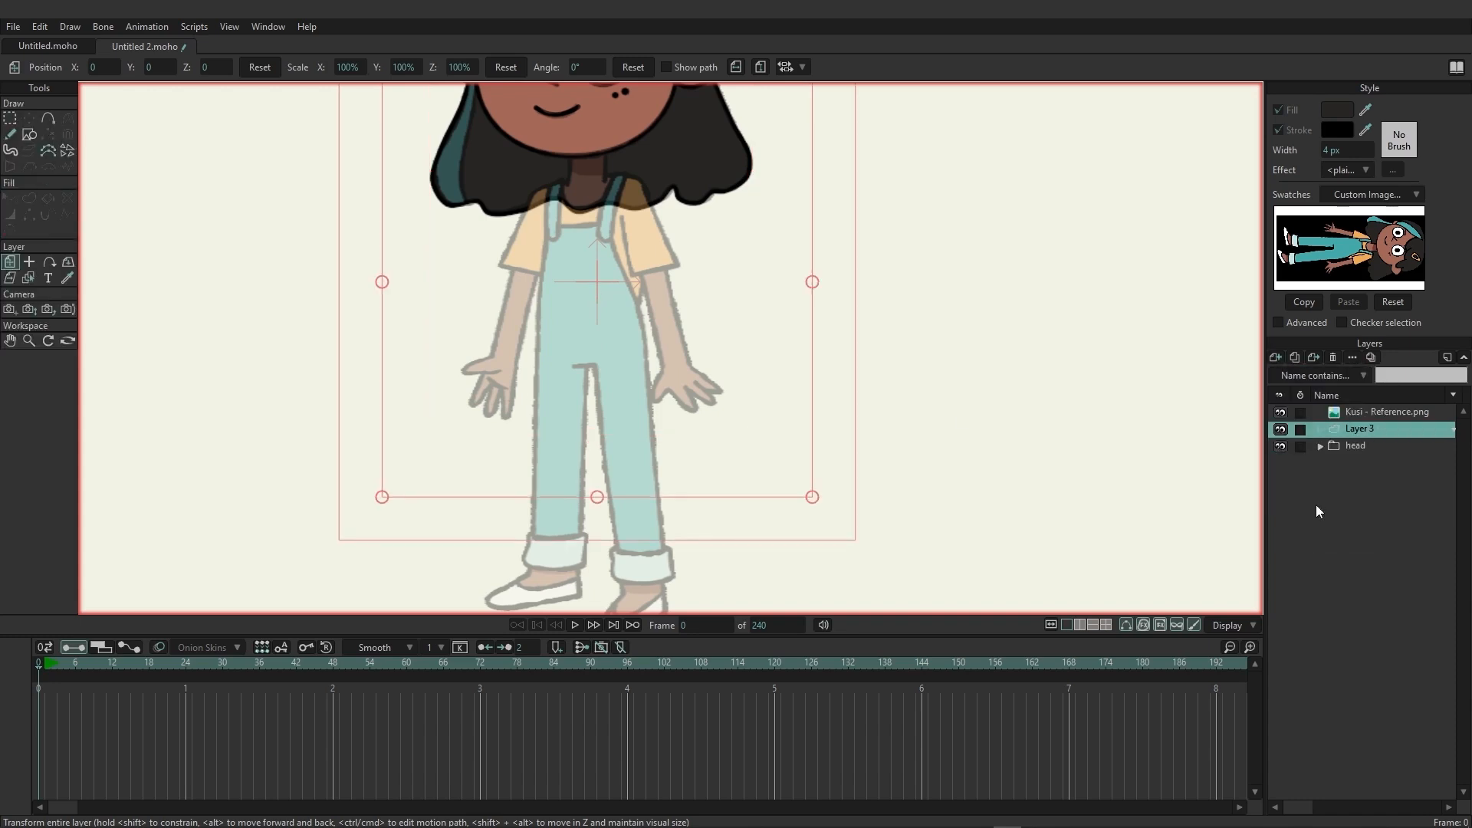
pyautogui.doubleClick(1362, 431)
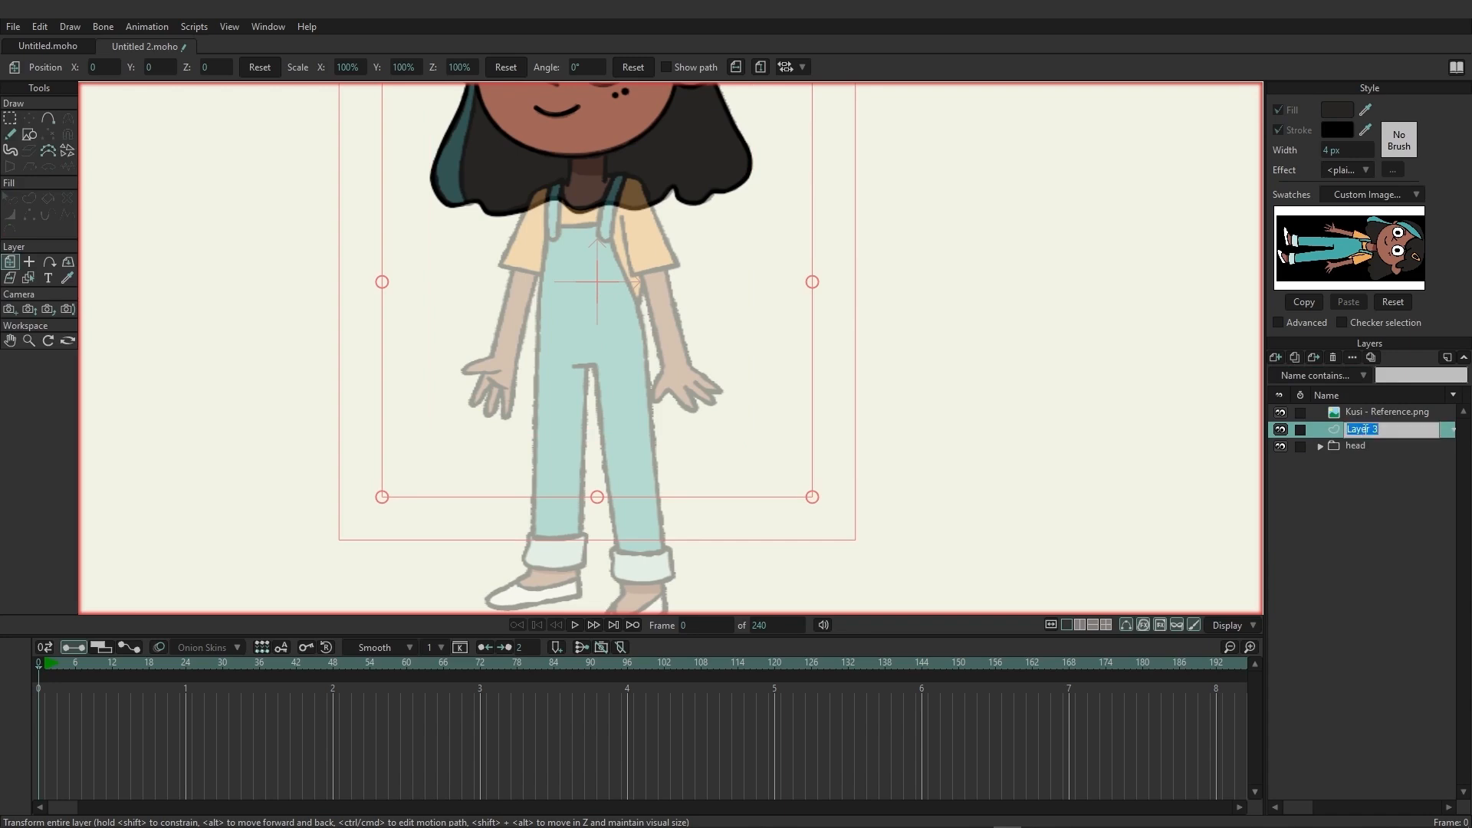
pyautogui.write('body')
pyautogui.press('Return')
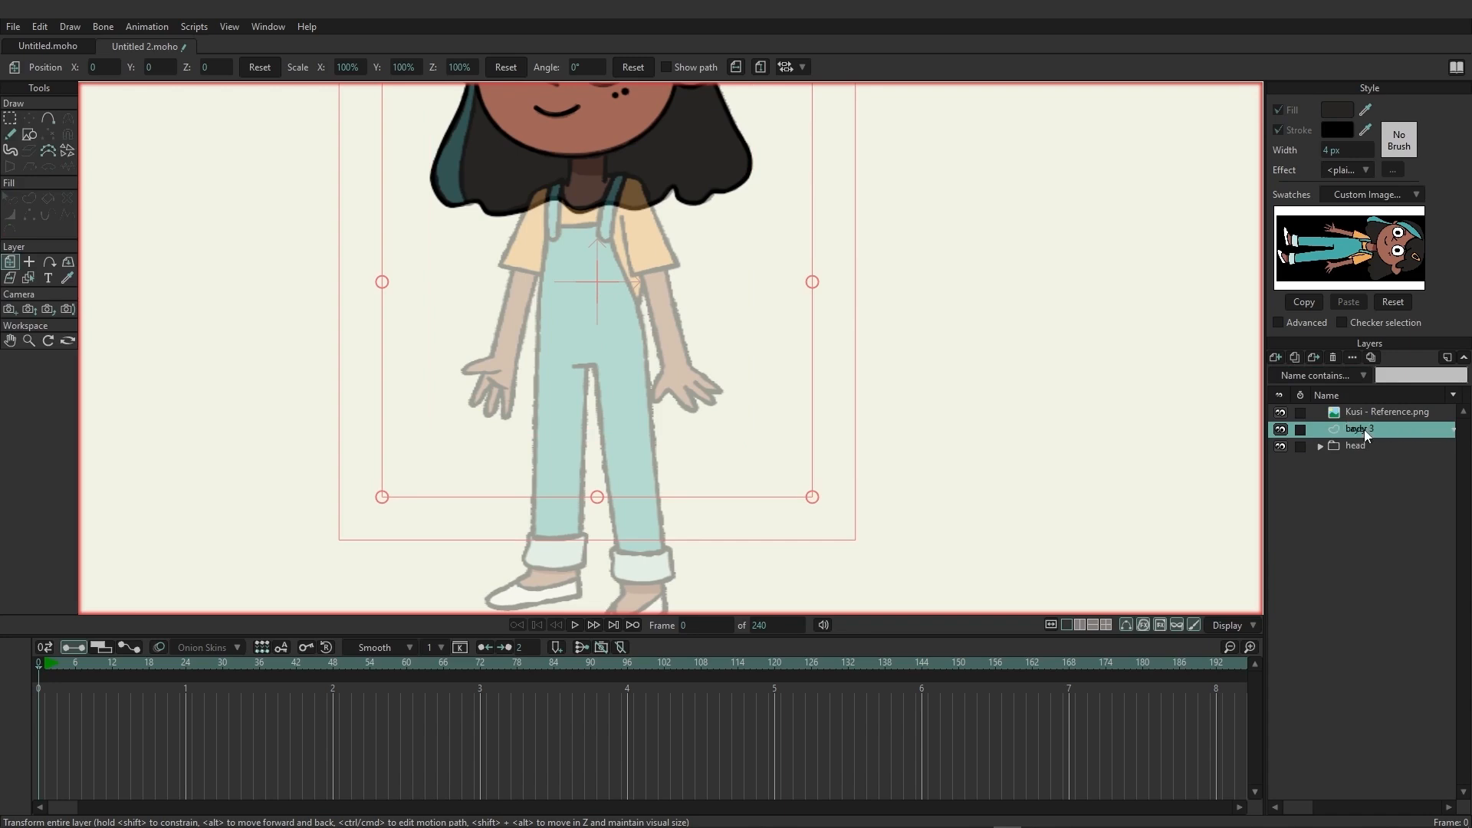
# Trace the body outline with the Add Point tool from behind the chin down the neck, shoulder and outer overalls edge to the first trouser cuff.
pyautogui.scroll(3, 590, 230)
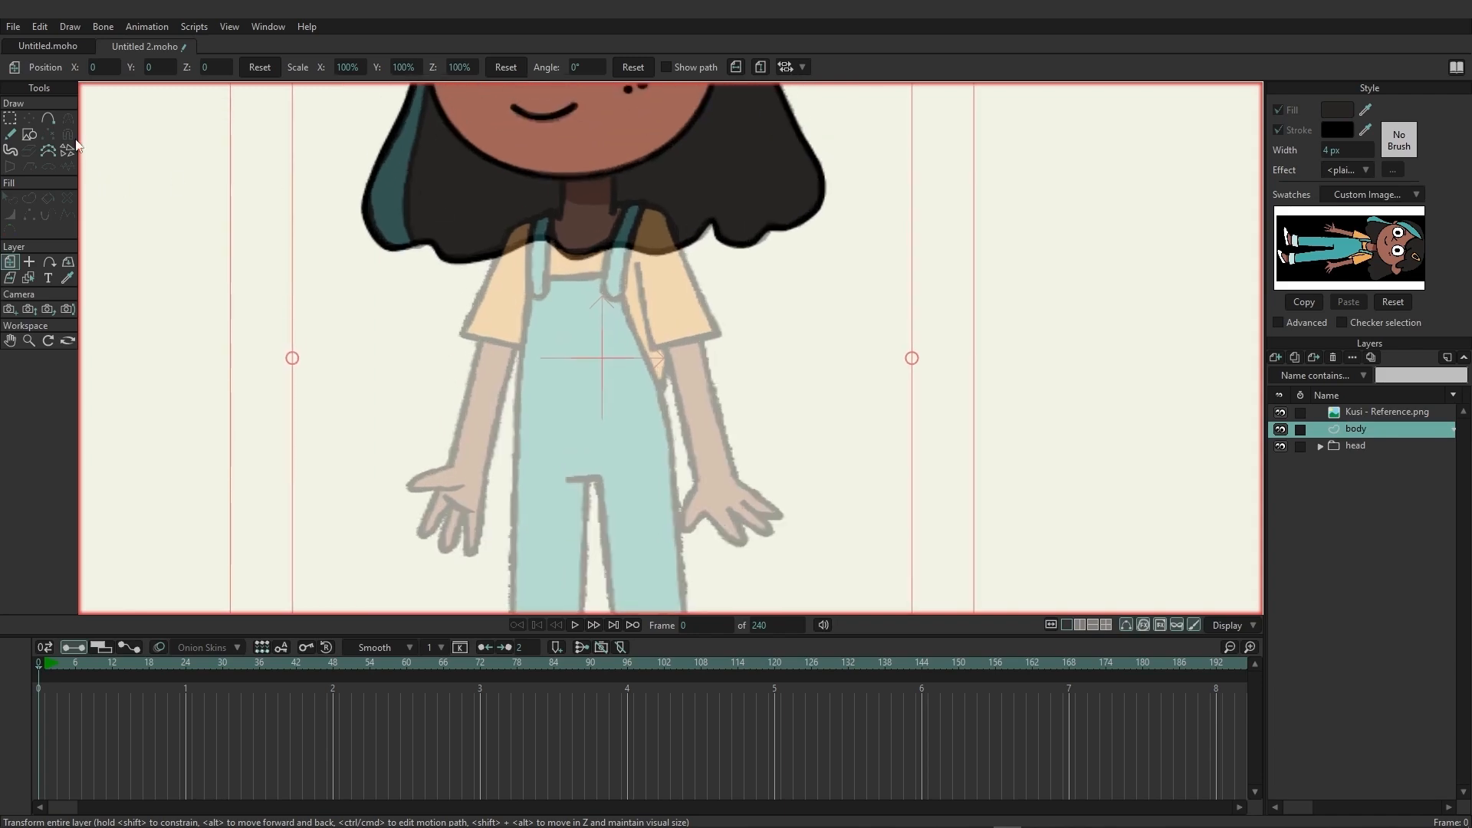
pyautogui.click(47, 119)
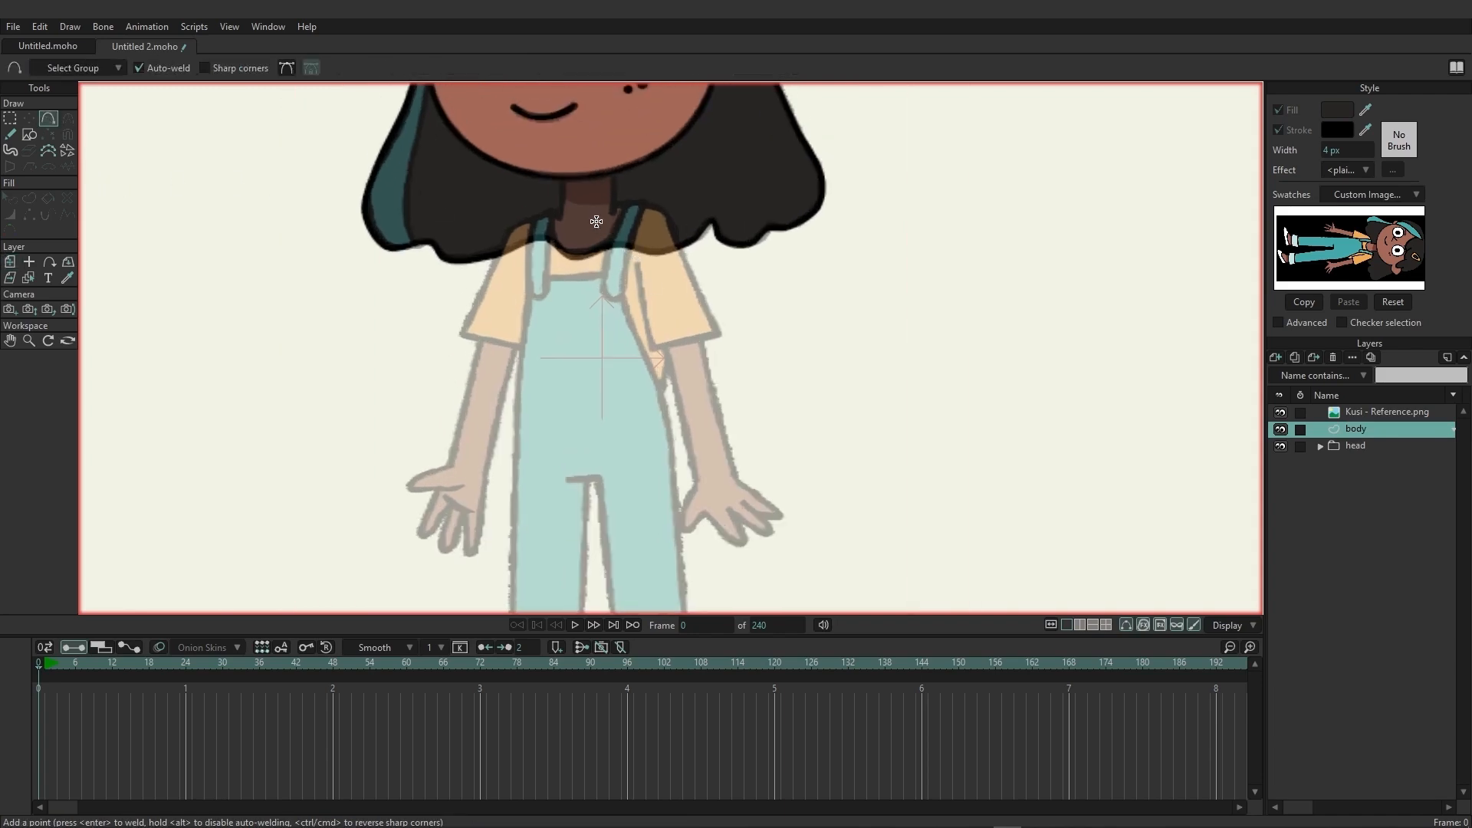
pyautogui.moveTo(594, 144); pyautogui.dragTo(585, 217)
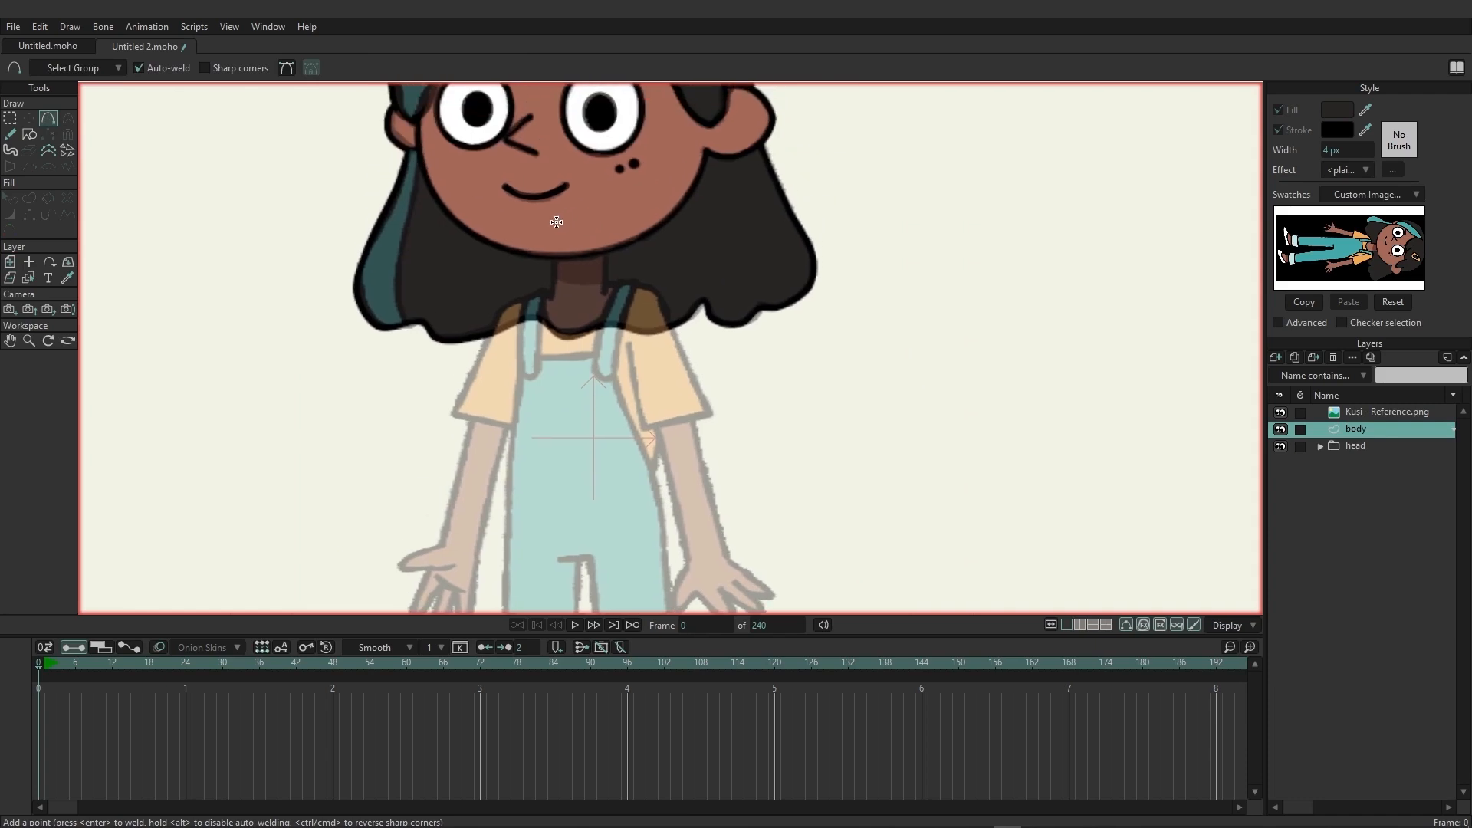
pyautogui.moveTo(559, 221)
pyautogui.mouseDown()
pyautogui.moveTo(552, 297)
pyautogui.moveTo(502, 312)
pyautogui.moveTo(529, 328)
pyautogui.moveTo(515, 321)
pyautogui.moveTo(520, 358)
pyautogui.mouseUp()
pyautogui.moveTo(521, 483); pyautogui.dragTo(549, 190)
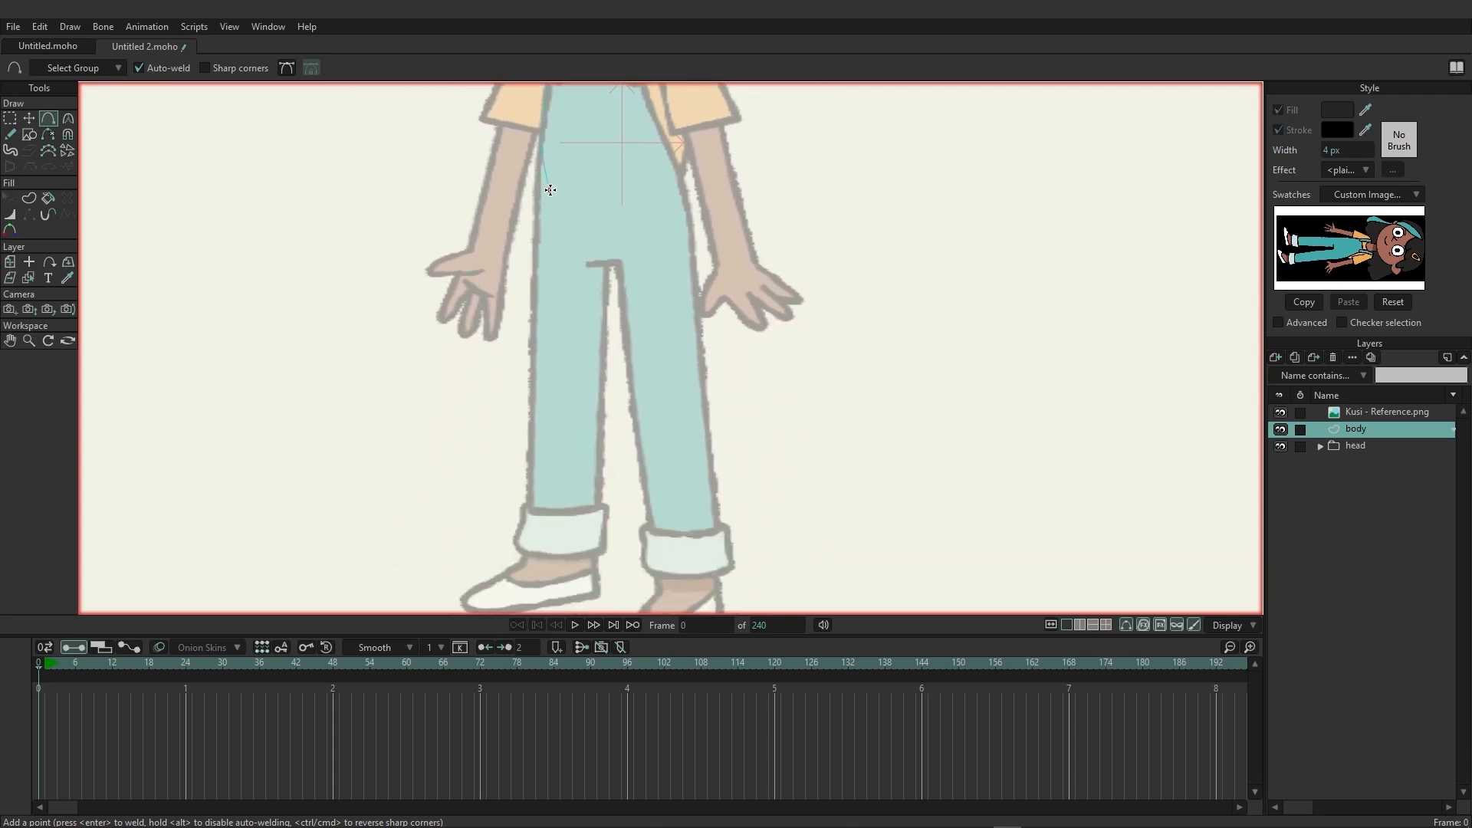
pyautogui.click(534, 274)
pyautogui.click(530, 510)
# Continue the body outline around both trouser hems and the crotch, then up the other side to close it at the neck.
pyautogui.moveTo(525, 510); pyautogui.dragTo(593, 508)
pyautogui.moveTo(594, 509); pyautogui.dragTo(631, 389)
pyautogui.click(650, 528)
pyautogui.moveTo(719, 527); pyautogui.dragTo(693, 411)
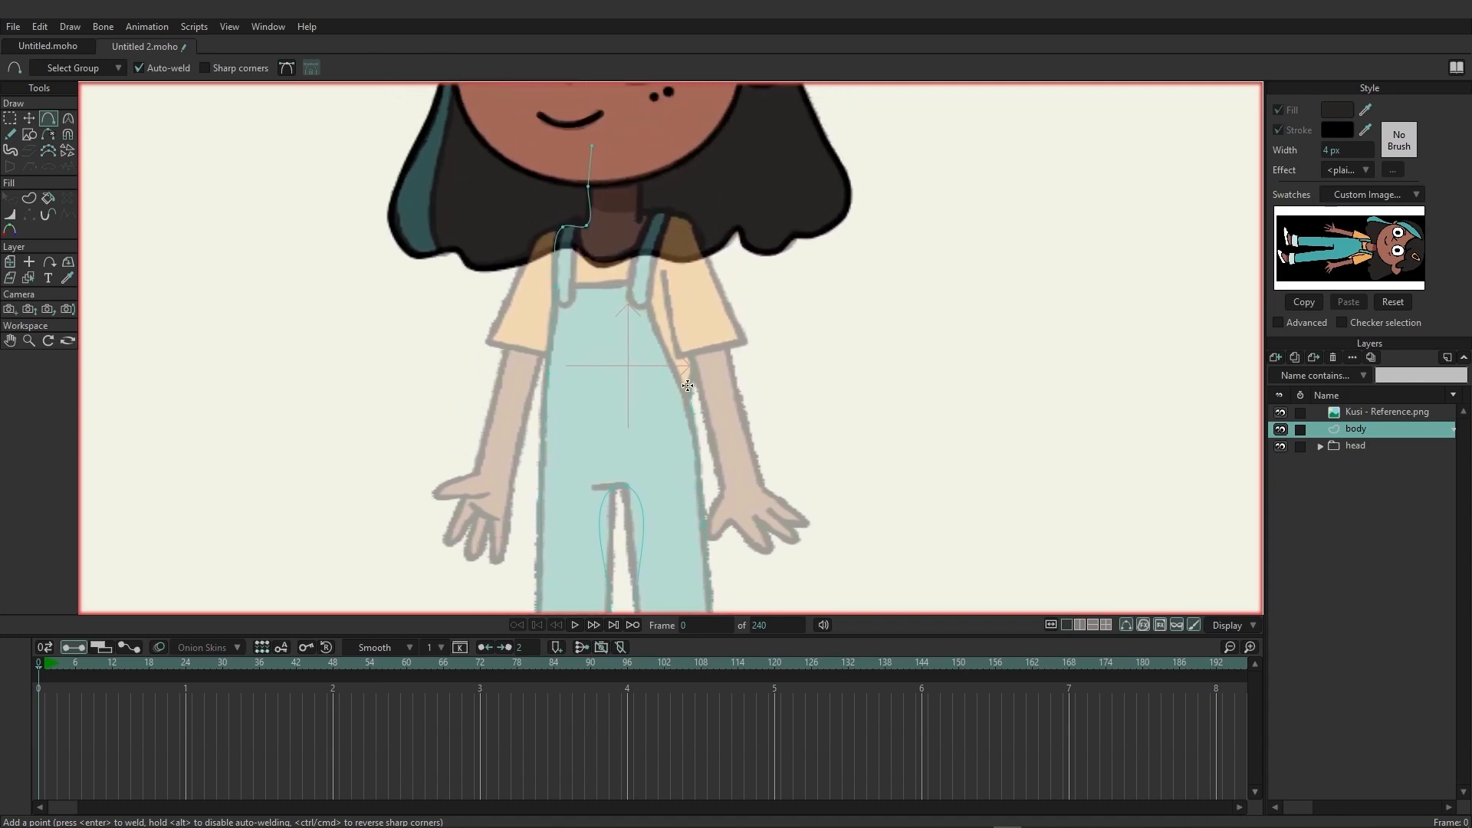
pyautogui.moveTo(693, 389)
pyautogui.mouseDown()
pyautogui.moveTo(685, 249)
pyautogui.moveTo(642, 211)
pyautogui.moveTo(640, 157)
pyautogui.mouseUp()
pyautogui.moveTo(640, 157); pyautogui.dragTo(592, 145)
pyautogui.scroll(-5, 453, 307)
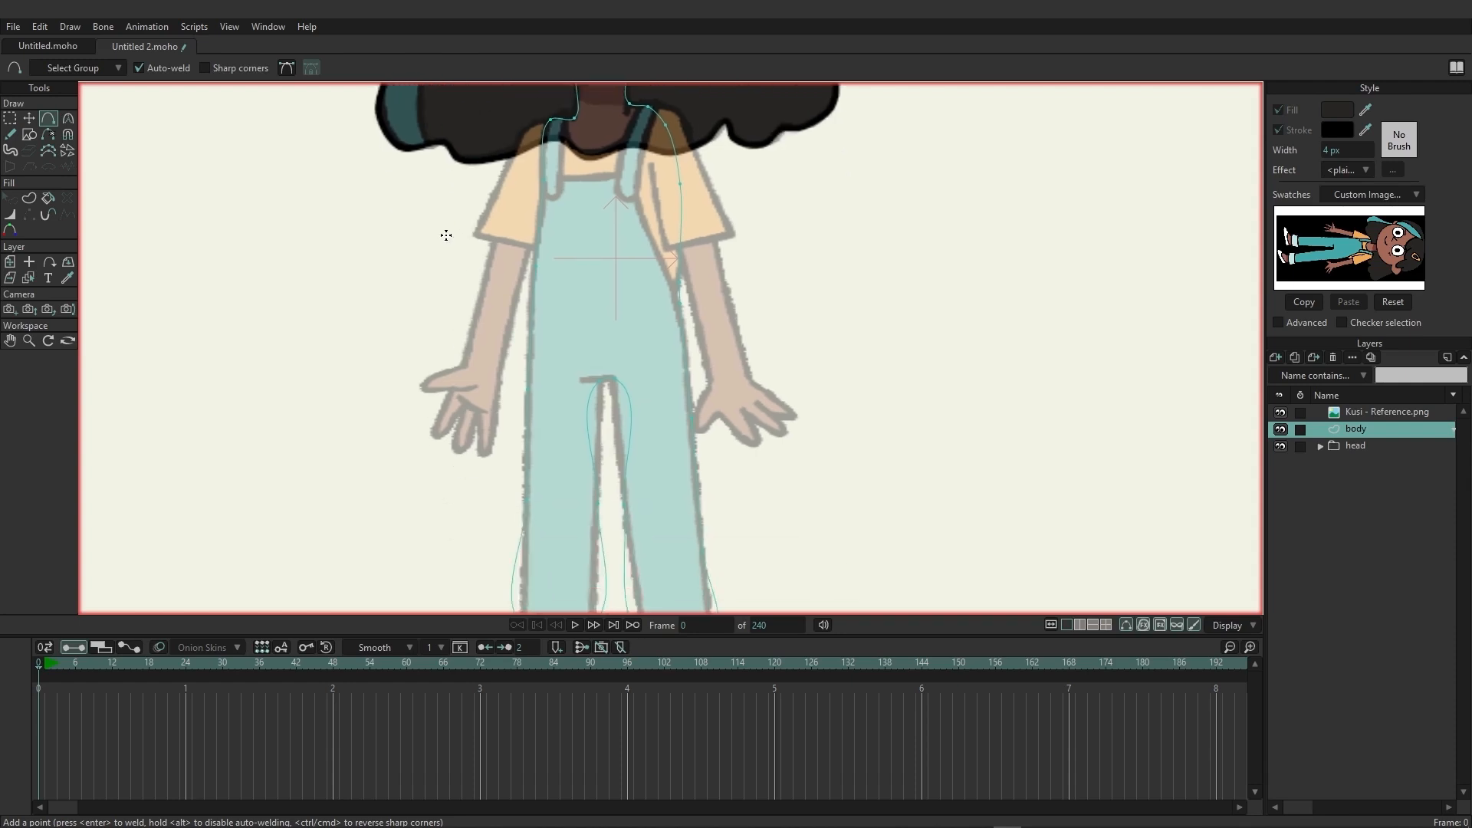
# Adjust the curvature handles at the crotch and trouser hem corners so the leg edges run straight along the reference.
pyautogui.click(68, 118)
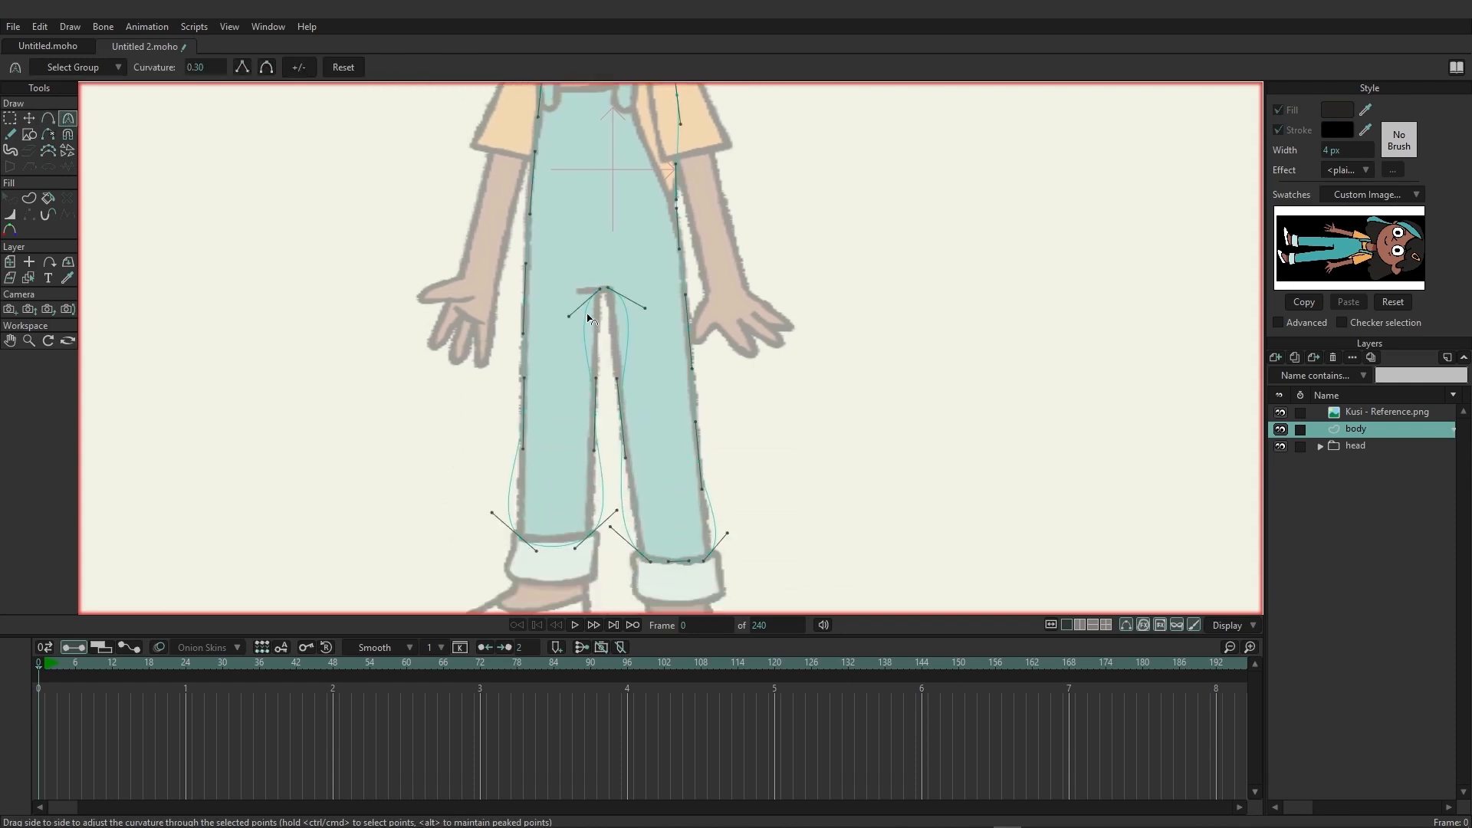
pyautogui.click(615, 306)
pyautogui.moveTo(616, 511)
pyautogui.mouseDown()
pyautogui.moveTo(593, 495)
pyautogui.moveTo(612, 526)
pyautogui.moveTo(630, 509)
pyautogui.mouseUp()
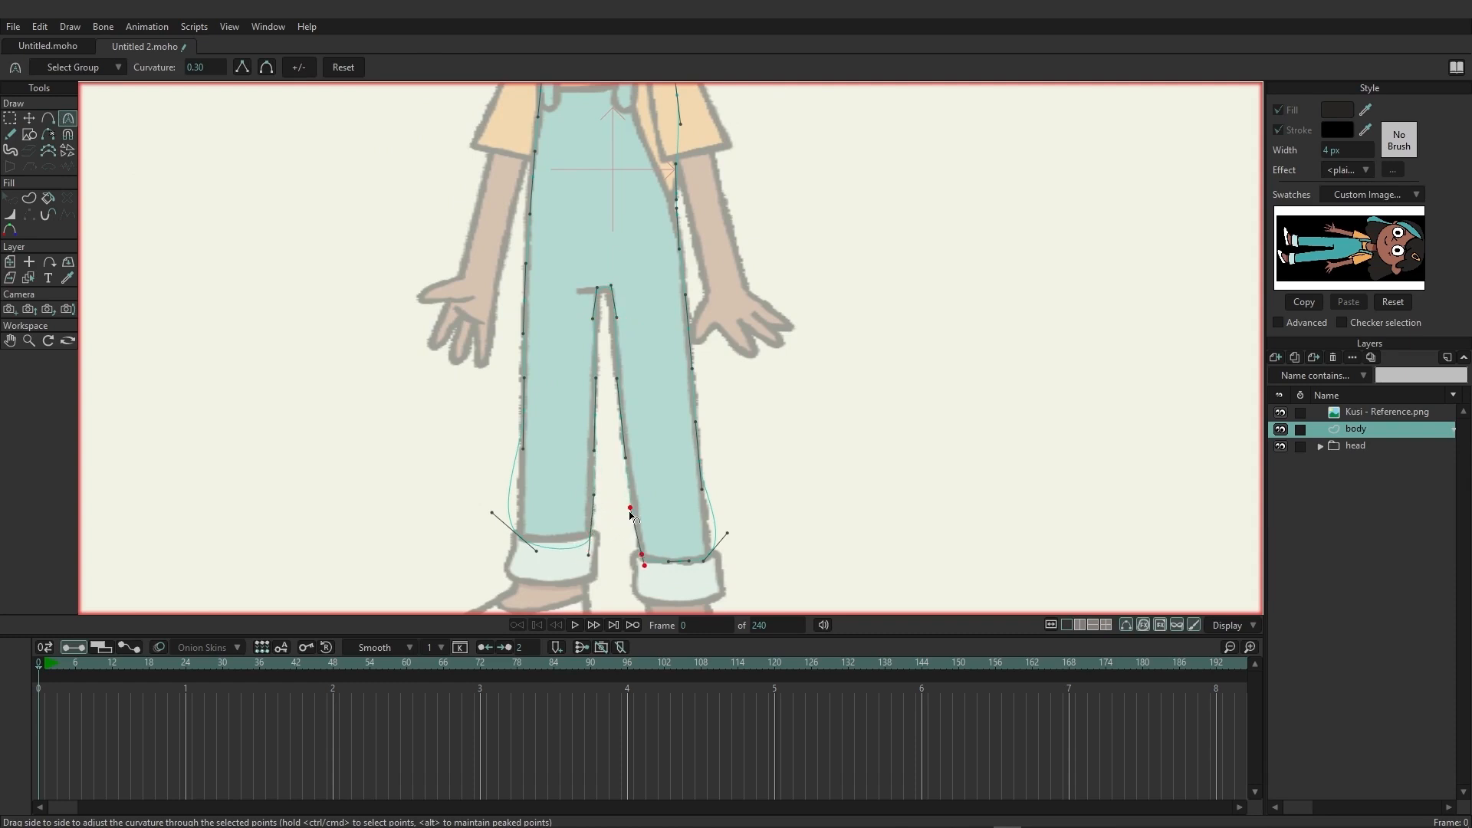
pyautogui.moveTo(734, 533); pyautogui.dragTo(735, 533)
pyautogui.moveTo(497, 525); pyautogui.dragTo(518, 498)
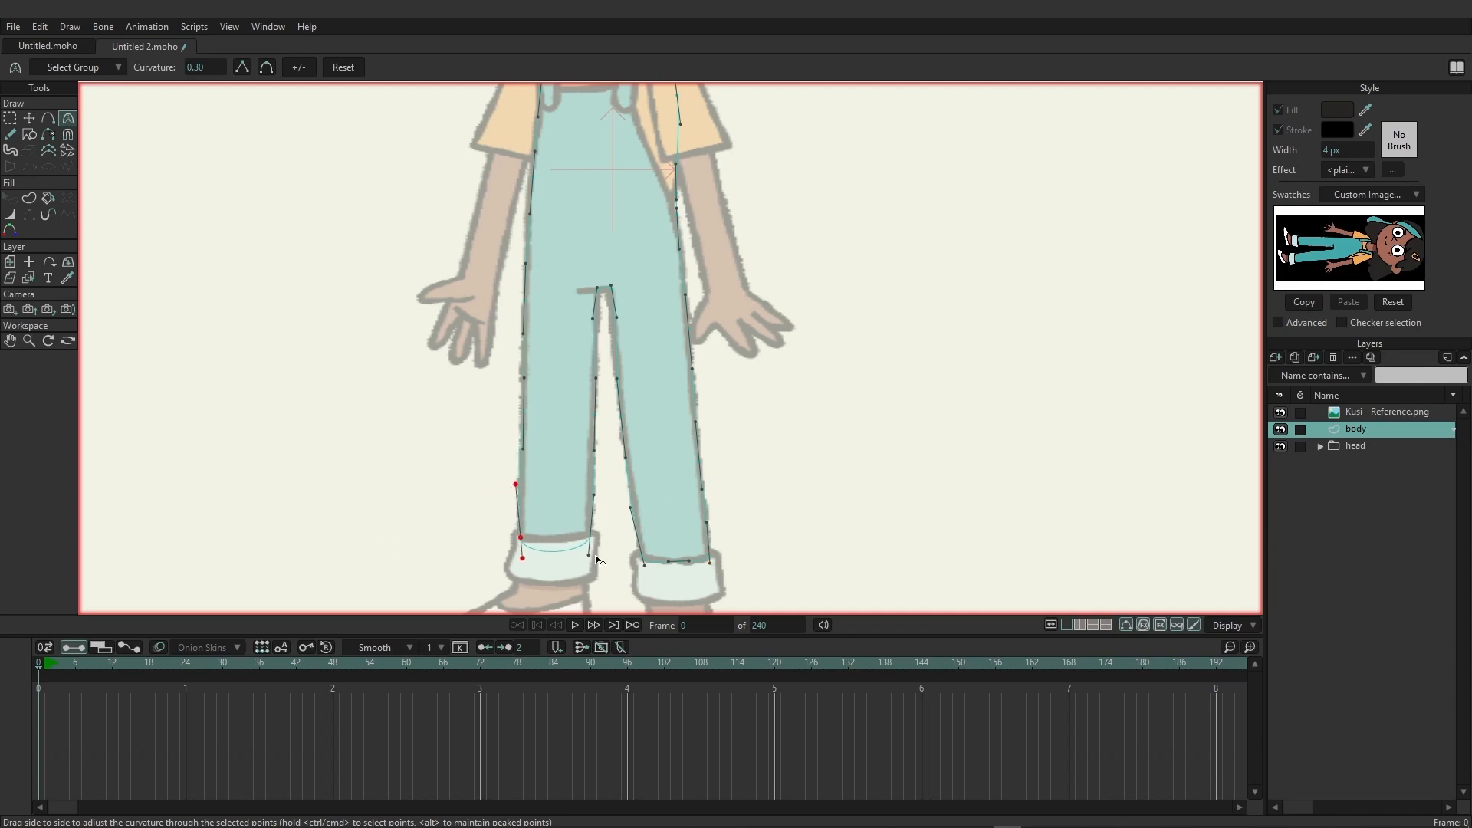
pyautogui.moveTo(589, 554); pyautogui.dragTo(552, 546)
pyautogui.scroll(3, 723, 483)
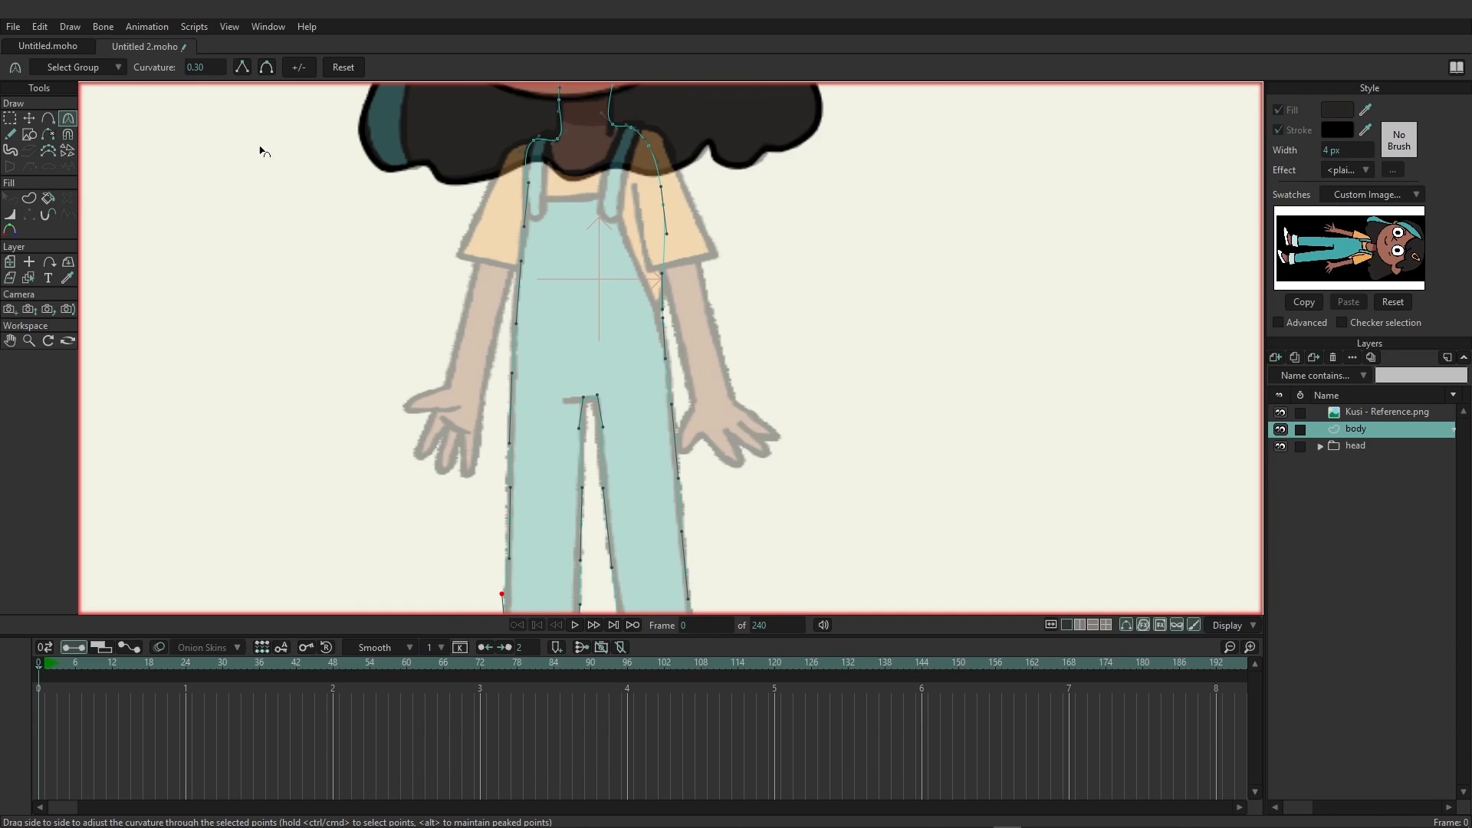
# Trace the neckline curve, both overall straps and the bib's edges with the Add Point tool.
pyautogui.click(47, 118)
pyautogui.scroll(3, 452, 414)
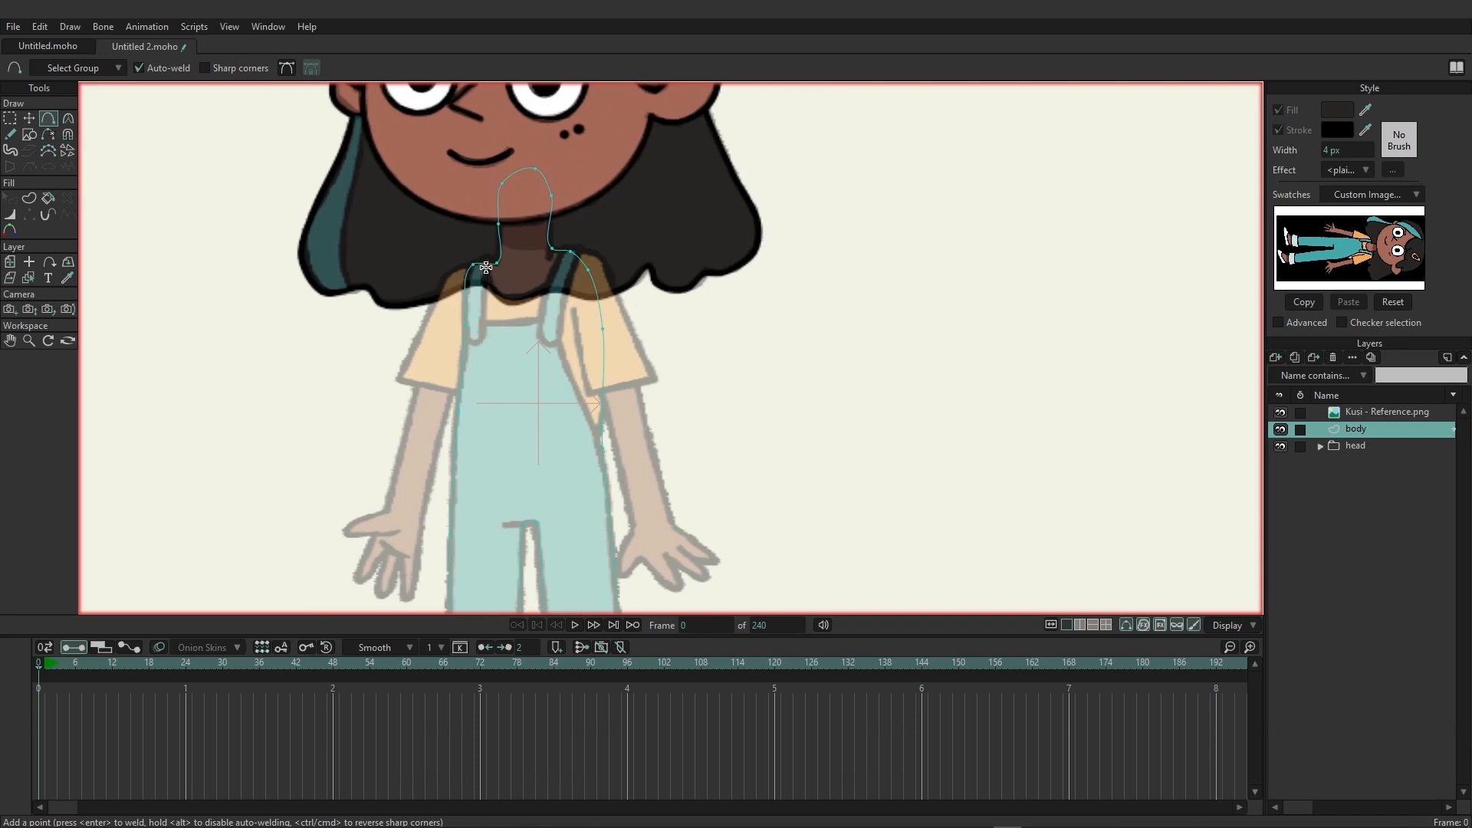
pyautogui.moveTo(486, 266)
pyautogui.mouseDown()
pyautogui.moveTo(498, 290)
pyautogui.moveTo(532, 295)
pyautogui.moveTo(571, 250)
pyautogui.mouseUp()
pyautogui.moveTo(556, 472); pyautogui.dragTo(580, 332)
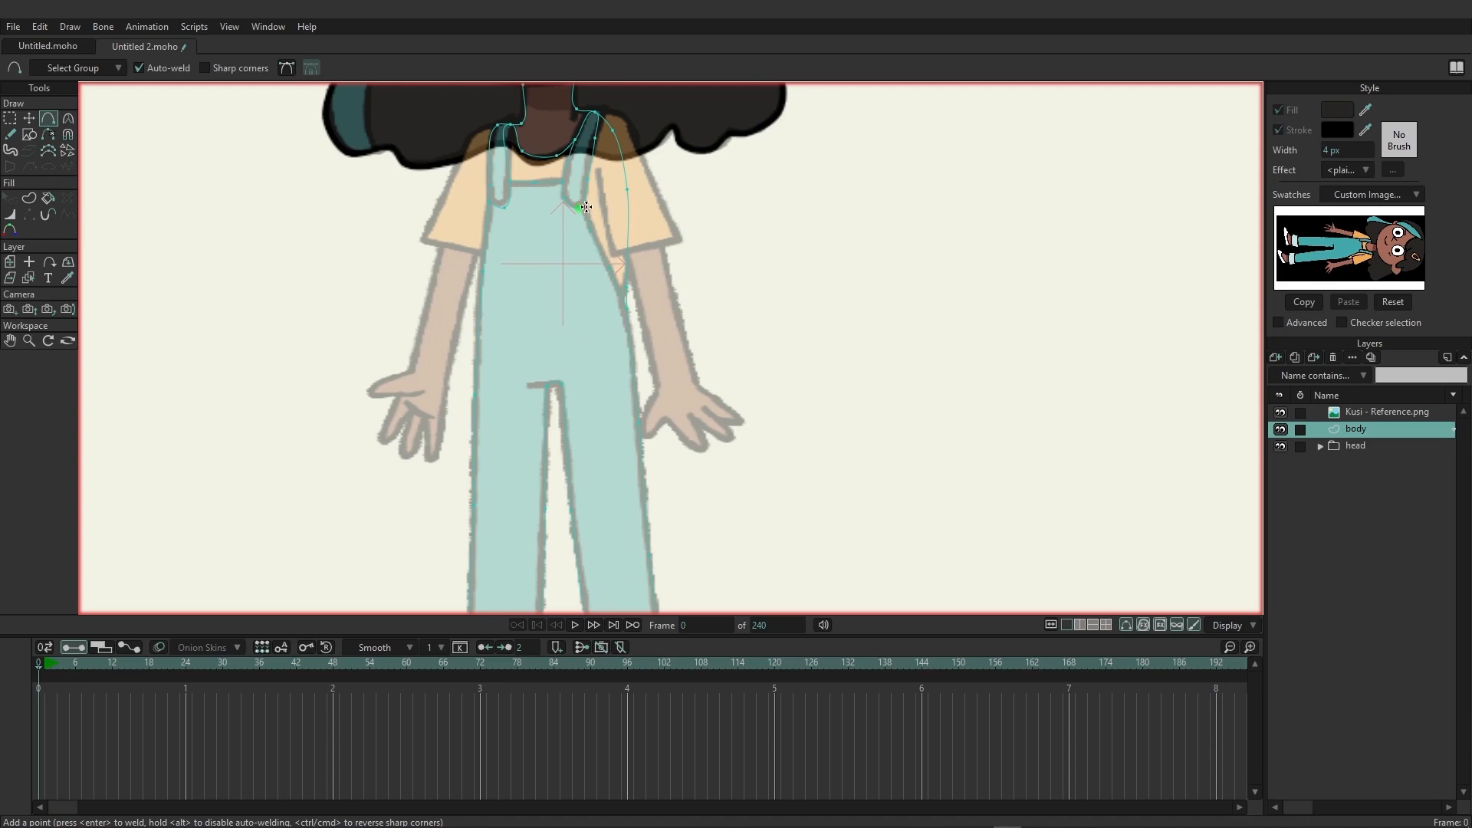
# Add a point beside the crotch to draw the short fold line extending across the overalls.
pyautogui.scroll(-3, 563, 401)
pyautogui.scroll(5, 529, 390)
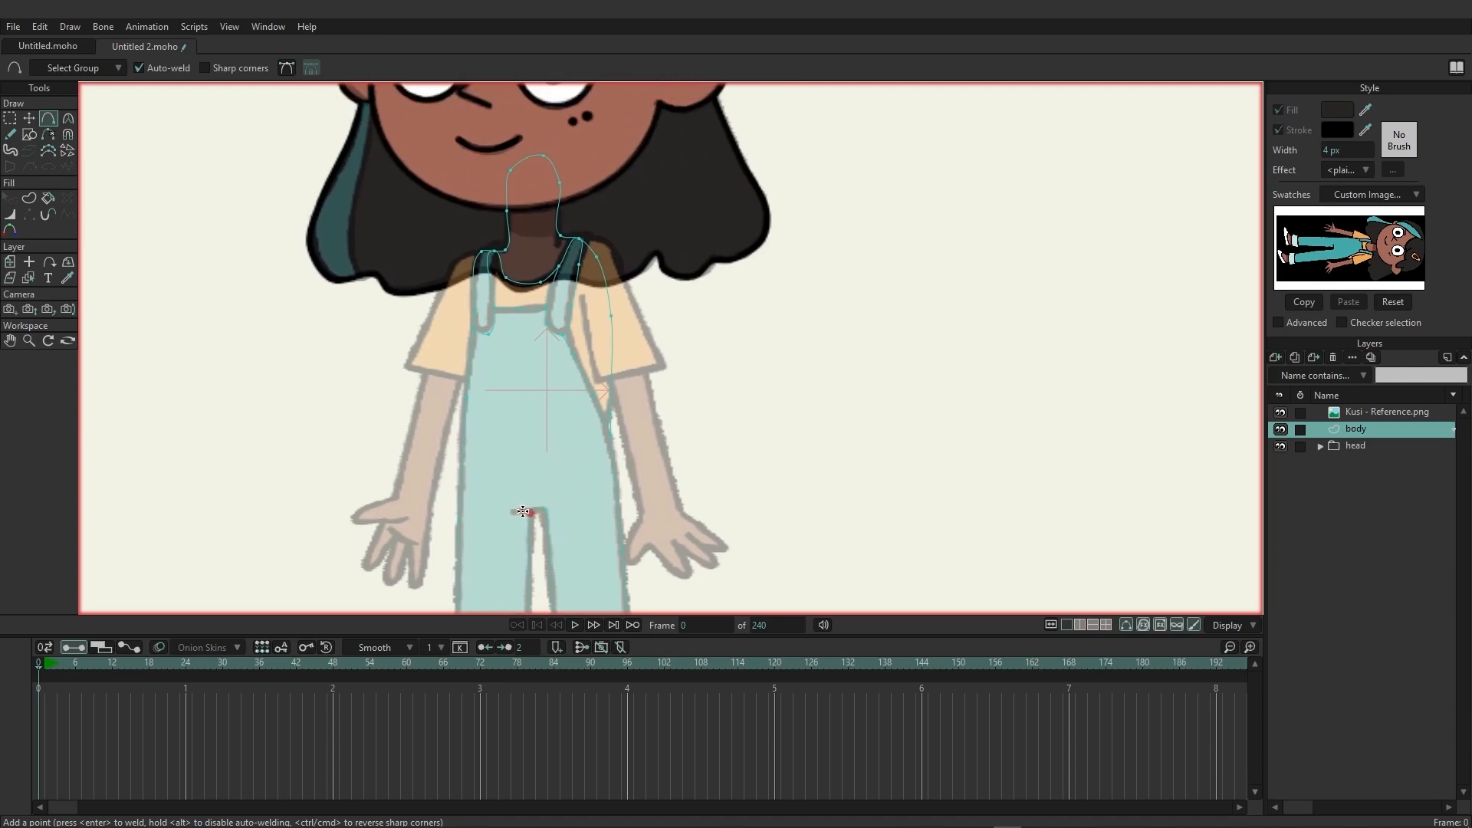
pyautogui.click(513, 511)
pyautogui.scroll(-3, 549, 440)
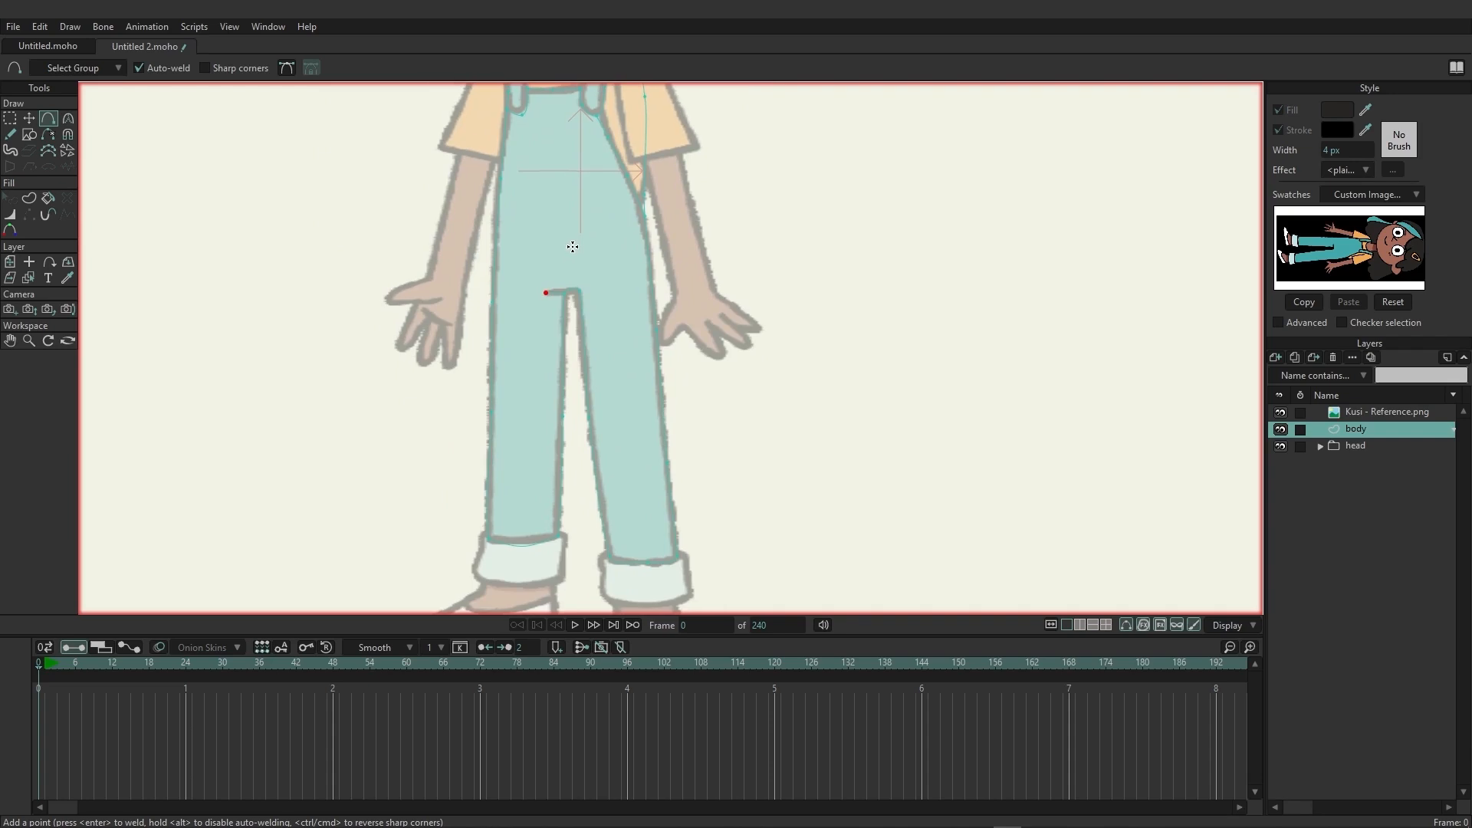
# Switch to the Create Shape tool and sample the skin brown from the reference swatch as the fill colour.
pyautogui.scroll(2, 575, 369)
pyautogui.scroll(2, 575, 370)
pyautogui.scroll(3, 565, 391)
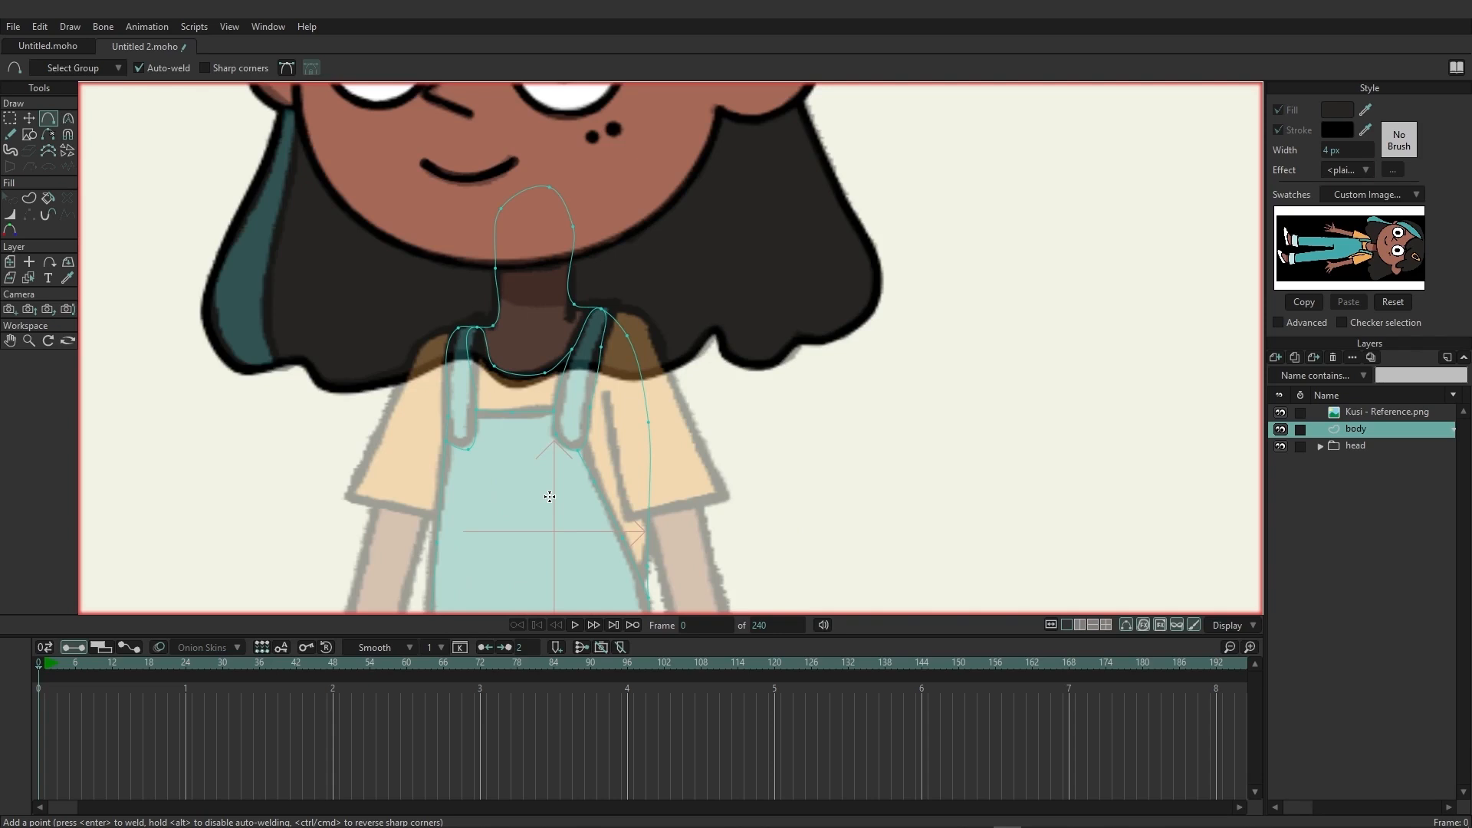
pyautogui.click(30, 199)
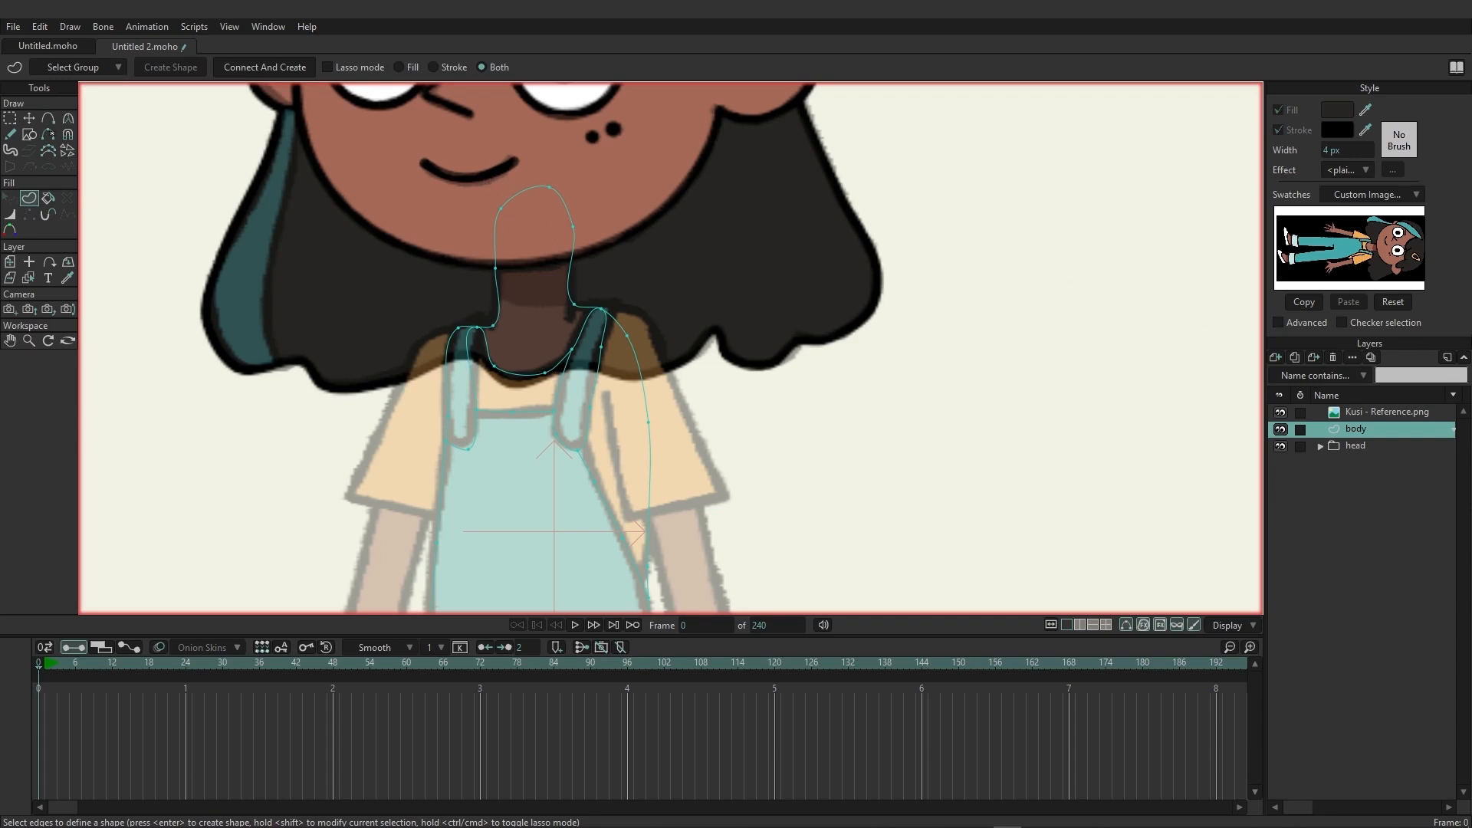
pyautogui.click(1366, 108)
pyautogui.click(1396, 233)
# Select the neck outline's edges down to the neckline curve and create the filled neck shape.
pyautogui.moveTo(460, 149); pyautogui.dragTo(585, 301)
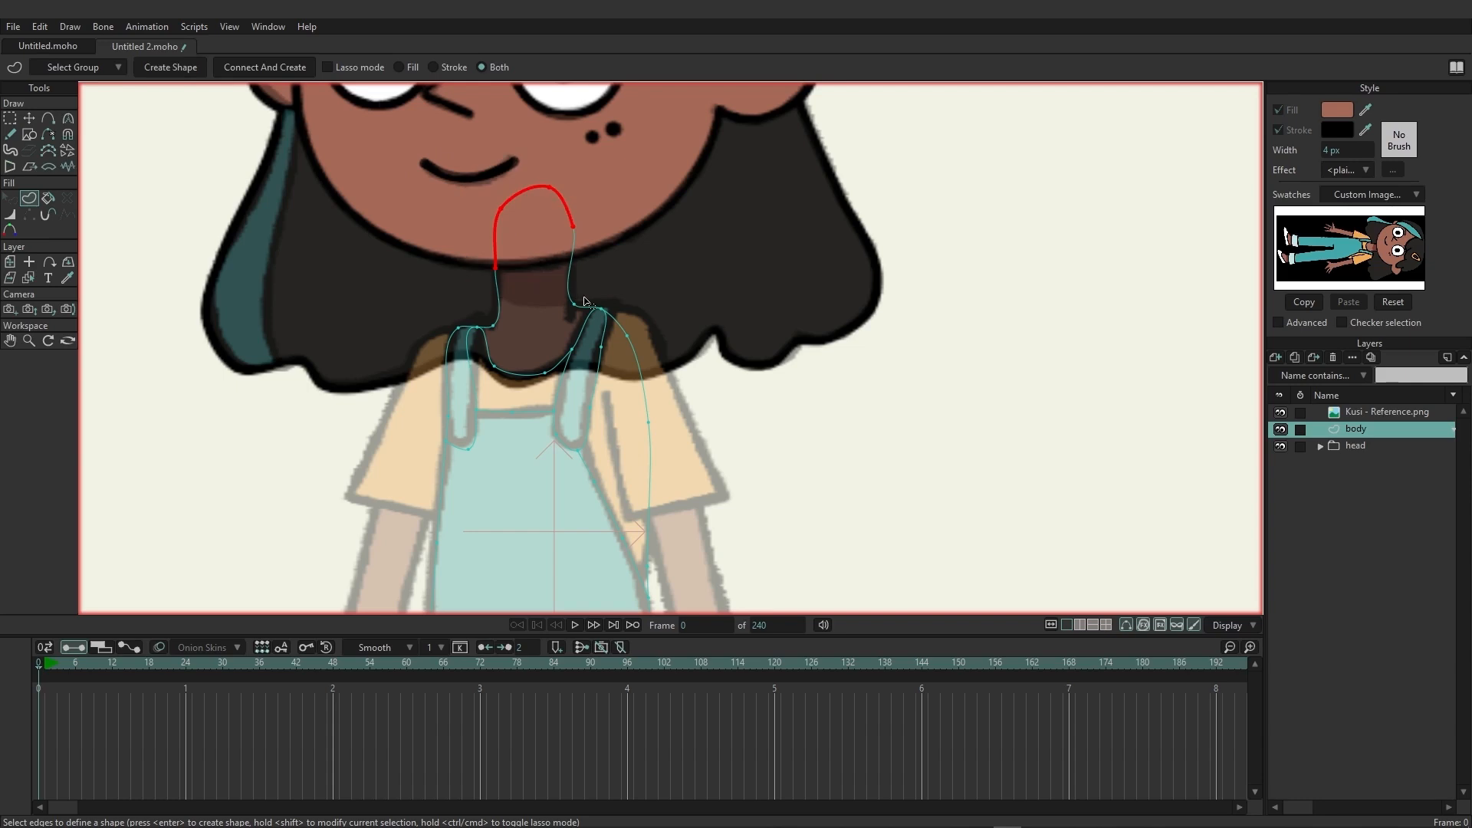
pyautogui.click(577, 316)
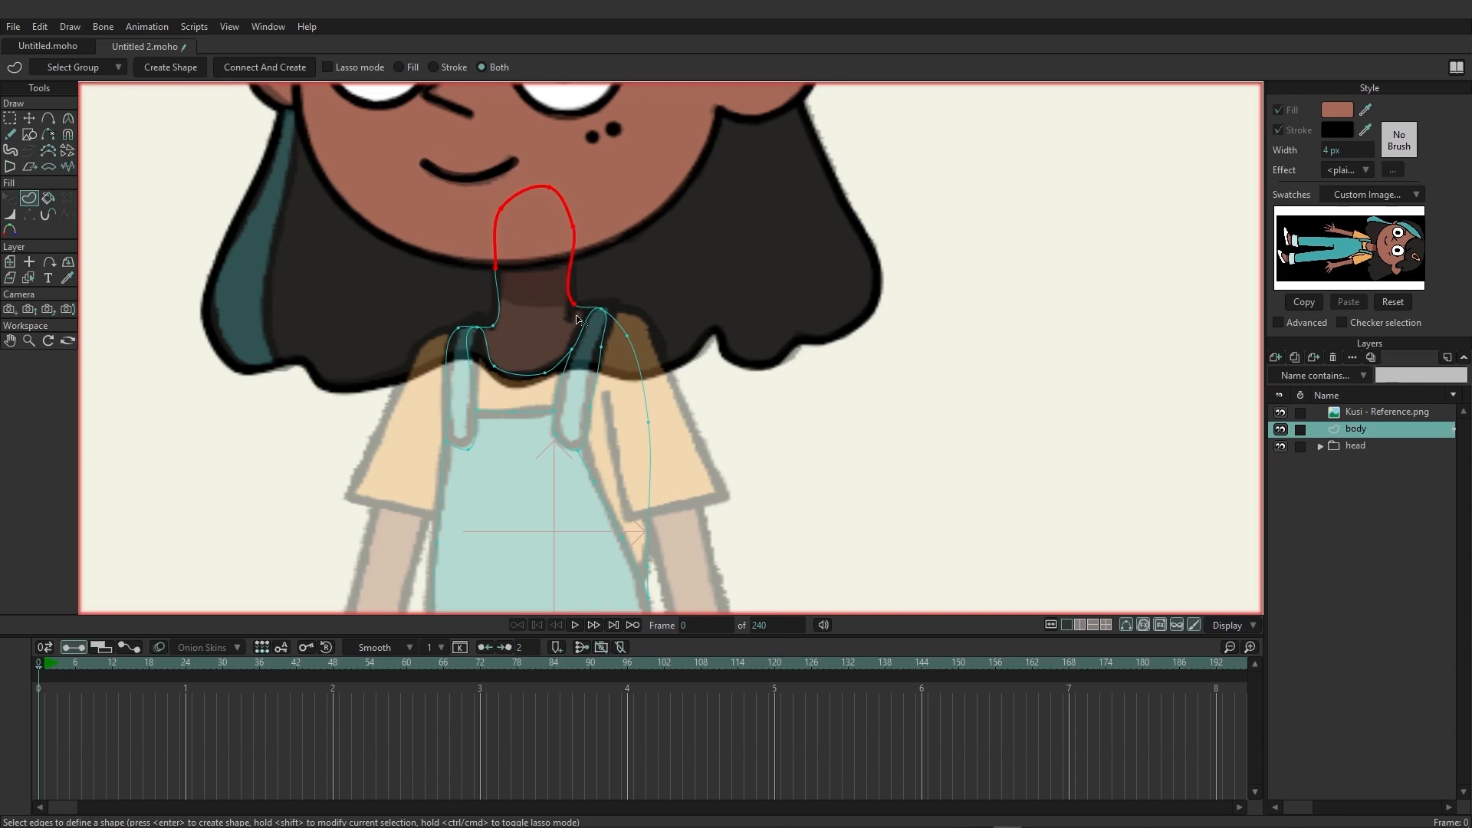
pyautogui.click(488, 326)
pyautogui.click(491, 360)
pyautogui.click(542, 373)
pyautogui.click(605, 318)
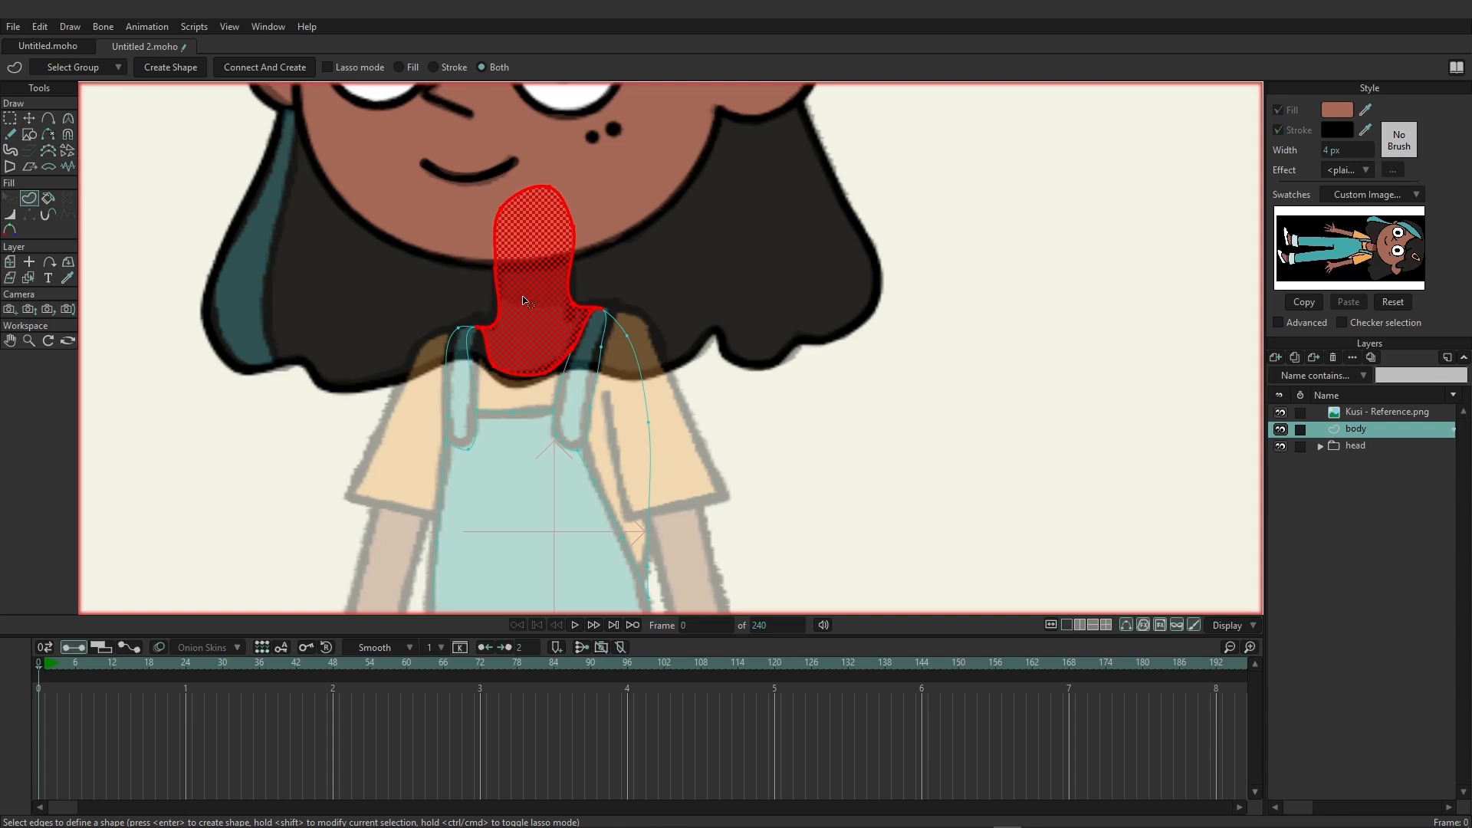
pyautogui.click(171, 66)
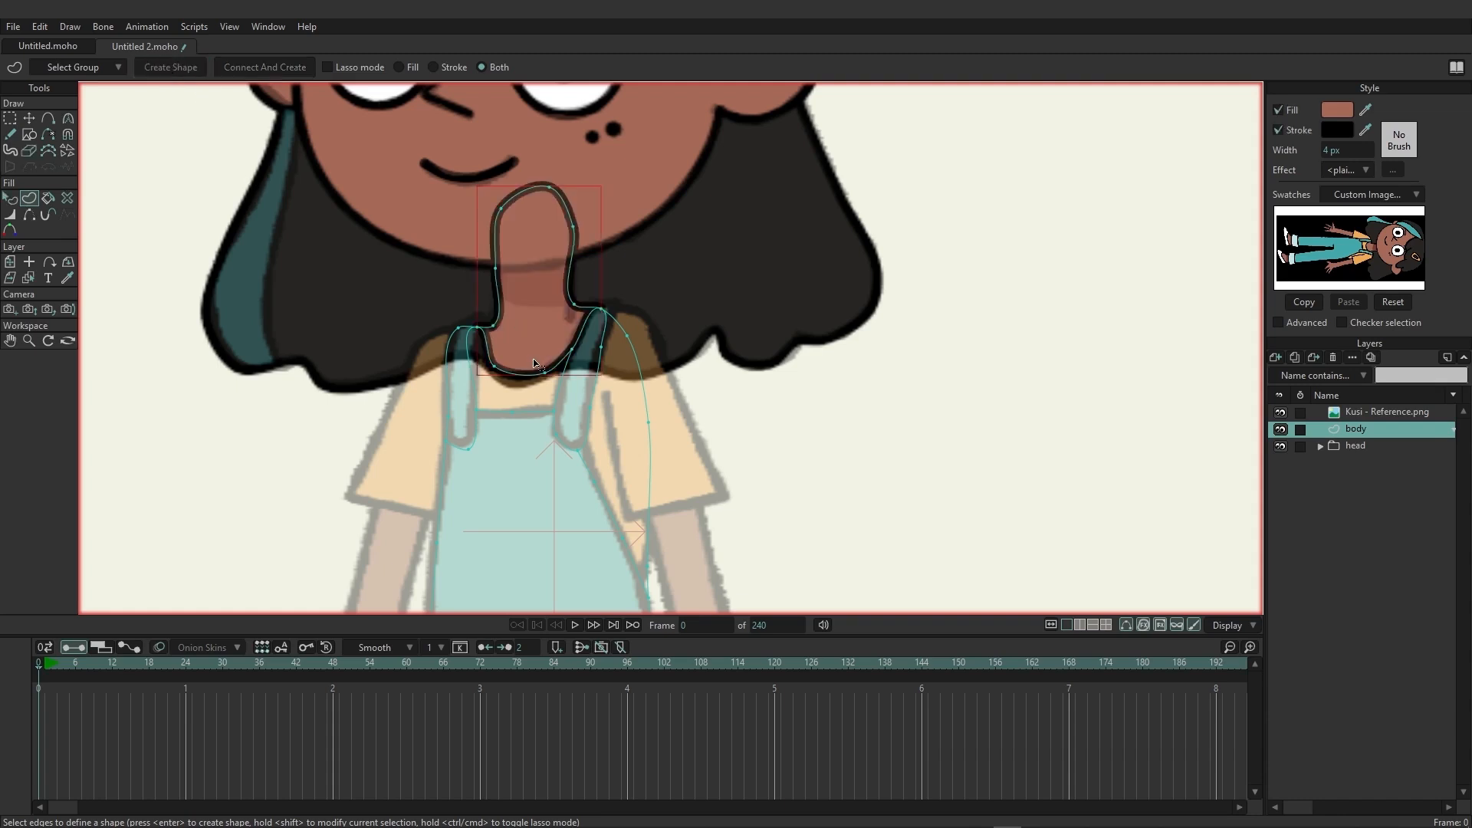
# Select the left overall strap's outline and create its shape with the teal fill sampled from the reference swatch.
pyautogui.moveTo(424, 313); pyautogui.dragTo(480, 458)
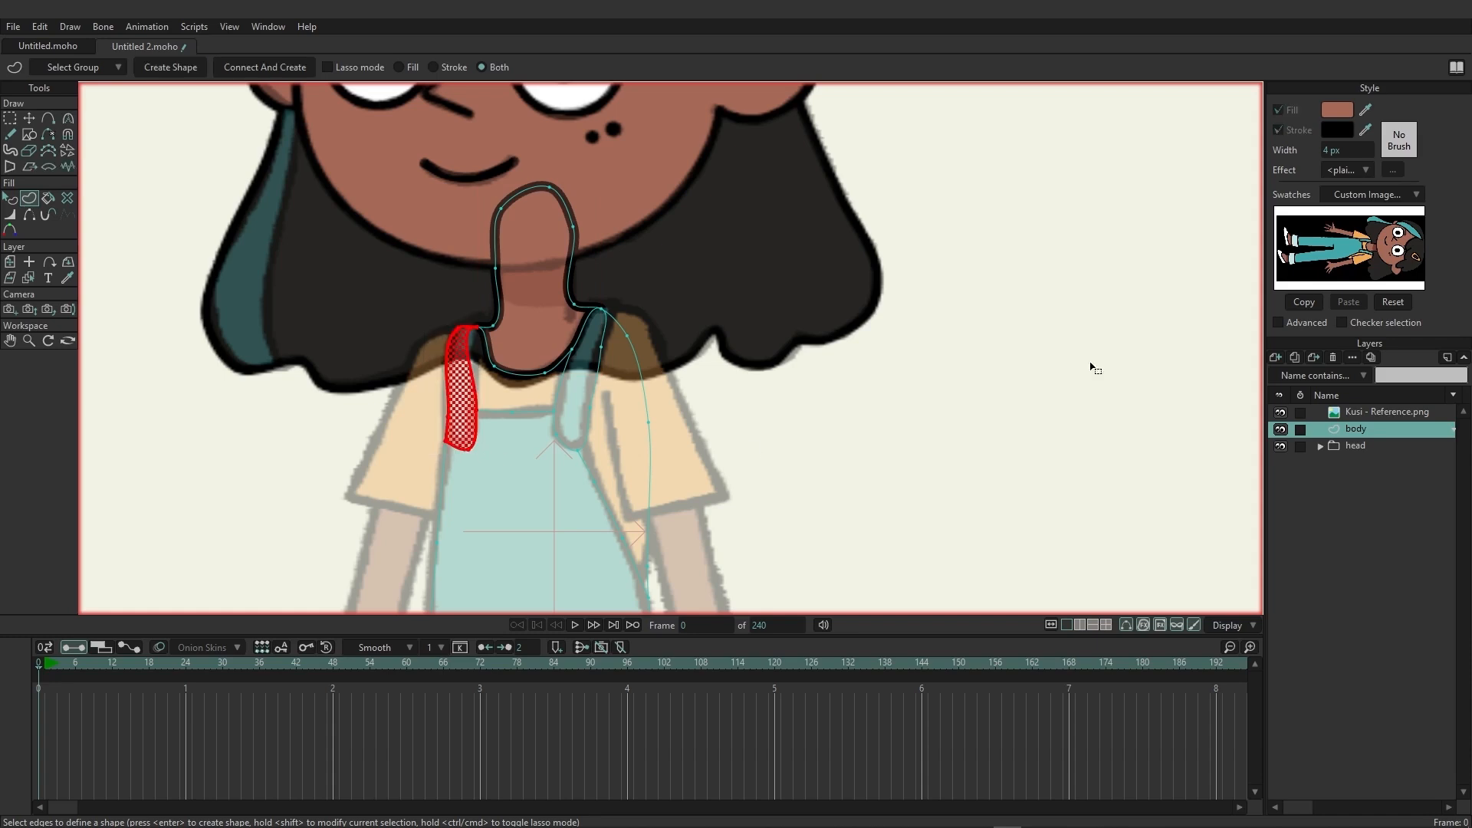
pyautogui.moveTo(1366, 109); pyautogui.dragTo(1331, 241)
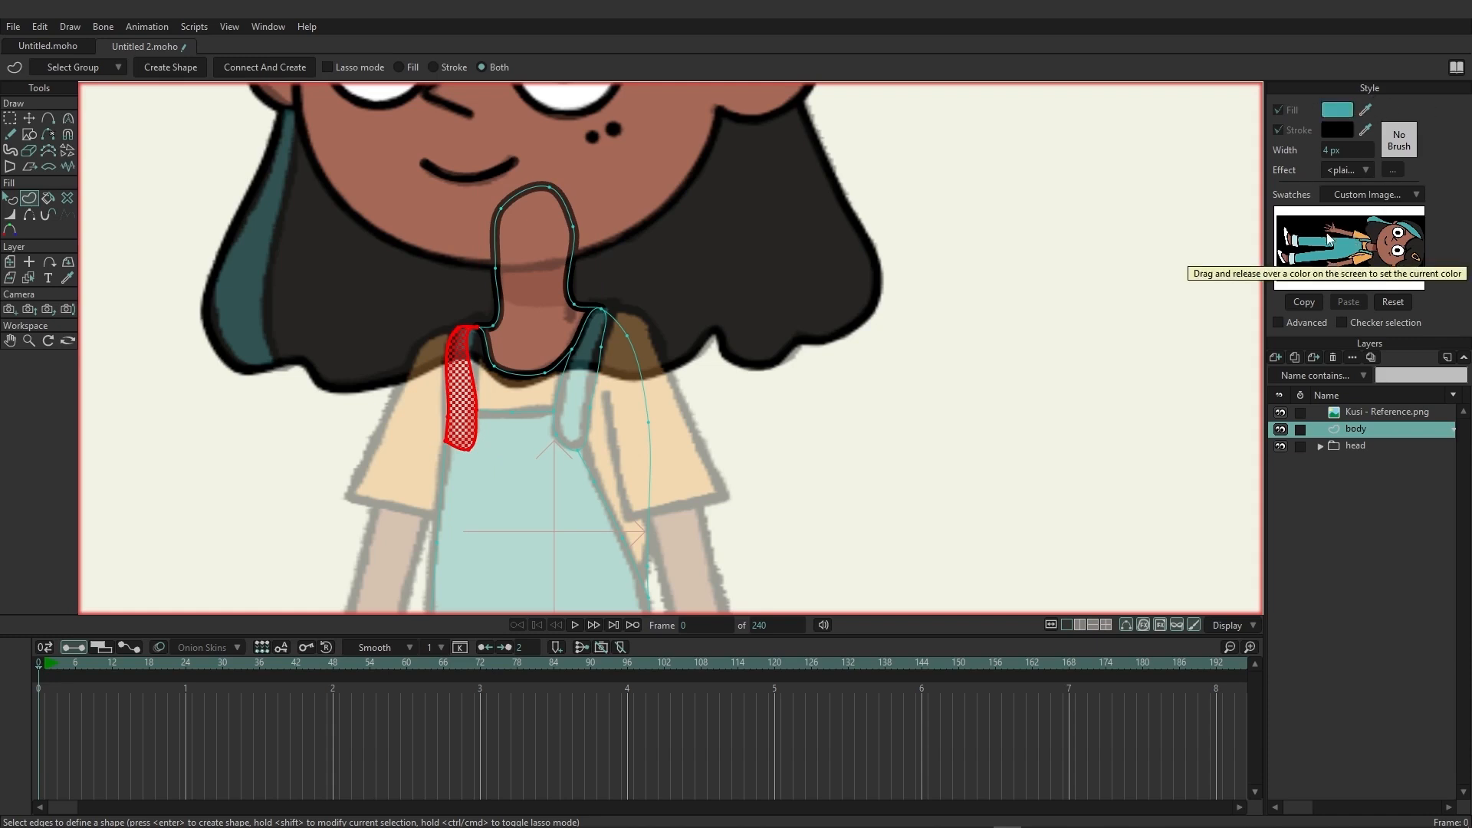
pyautogui.click(156, 69)
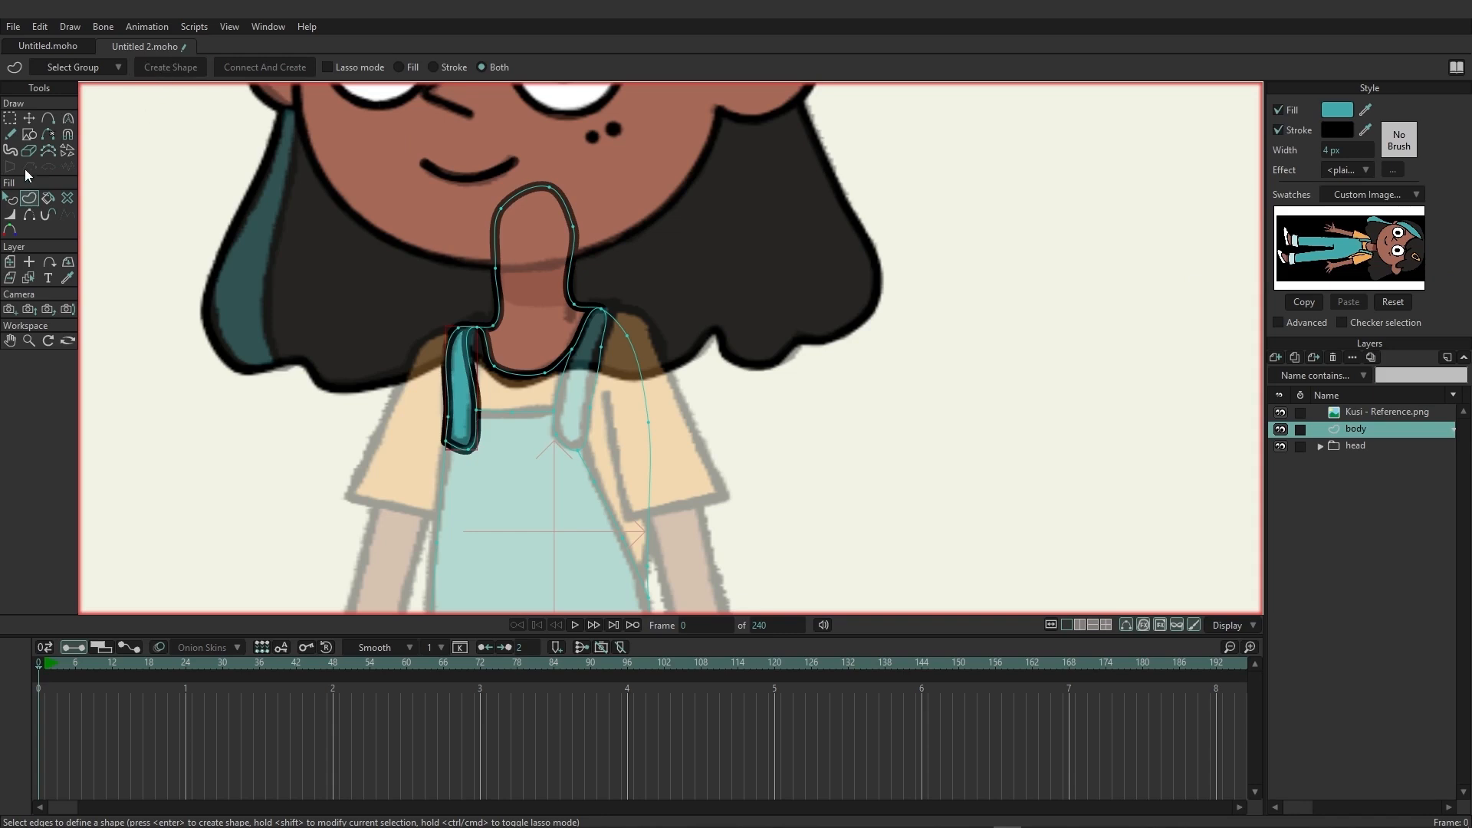
# Enable Lasso mode, select the right overall strap's outline and create its teal shape.
pyautogui.moveTo(603, 298)
pyautogui.mouseDown()
pyautogui.moveTo(565, 349)
pyautogui.moveTo(582, 330)
pyautogui.mouseUp()
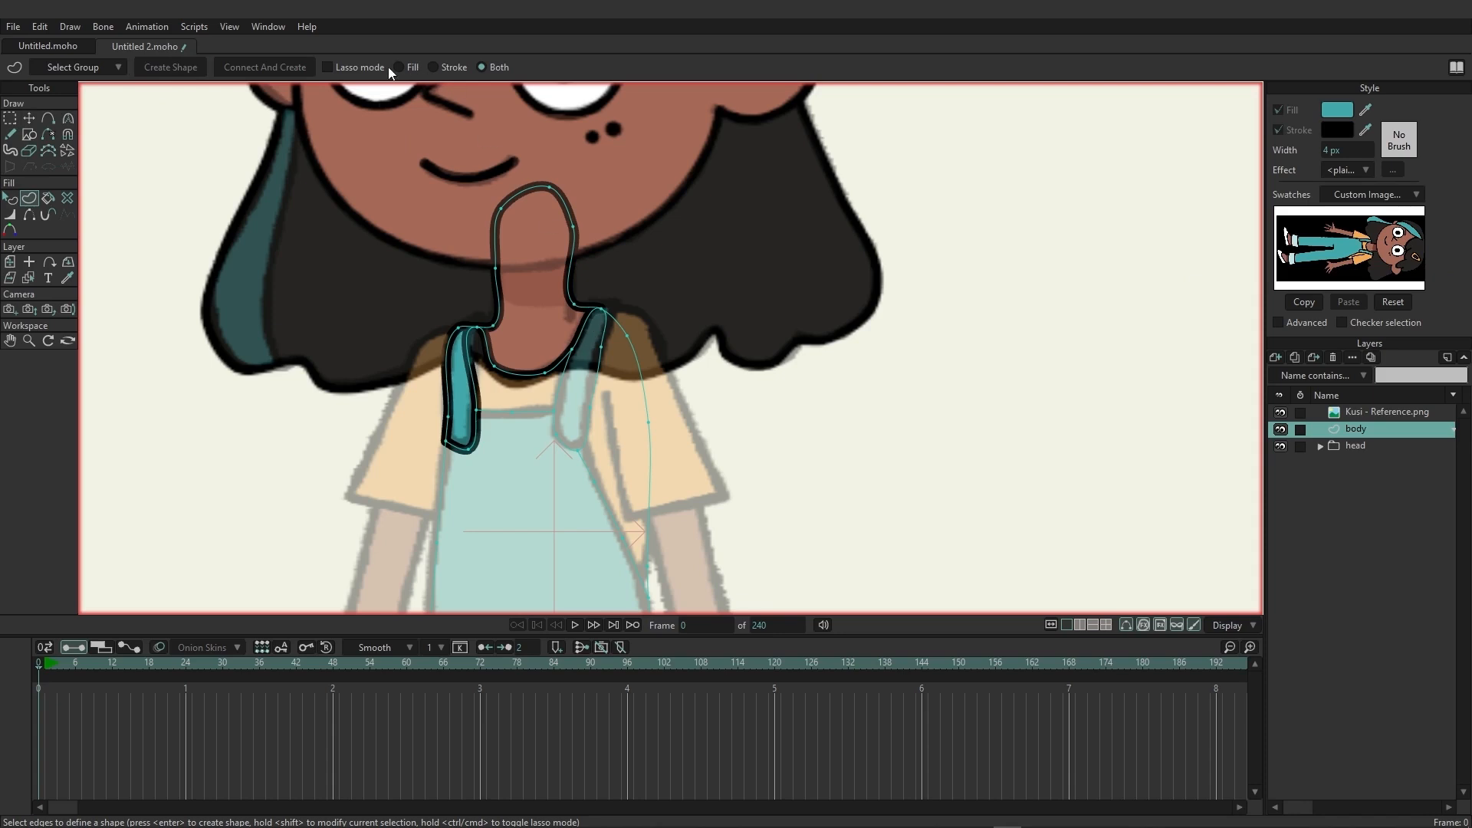
pyautogui.click(368, 73)
pyautogui.moveTo(603, 306)
pyautogui.mouseDown()
pyautogui.moveTo(551, 392)
pyautogui.moveTo(557, 460)
pyautogui.moveTo(593, 460)
pyautogui.moveTo(621, 363)
pyautogui.mouseUp()
pyautogui.moveTo(611, 306); pyautogui.dragTo(618, 303)
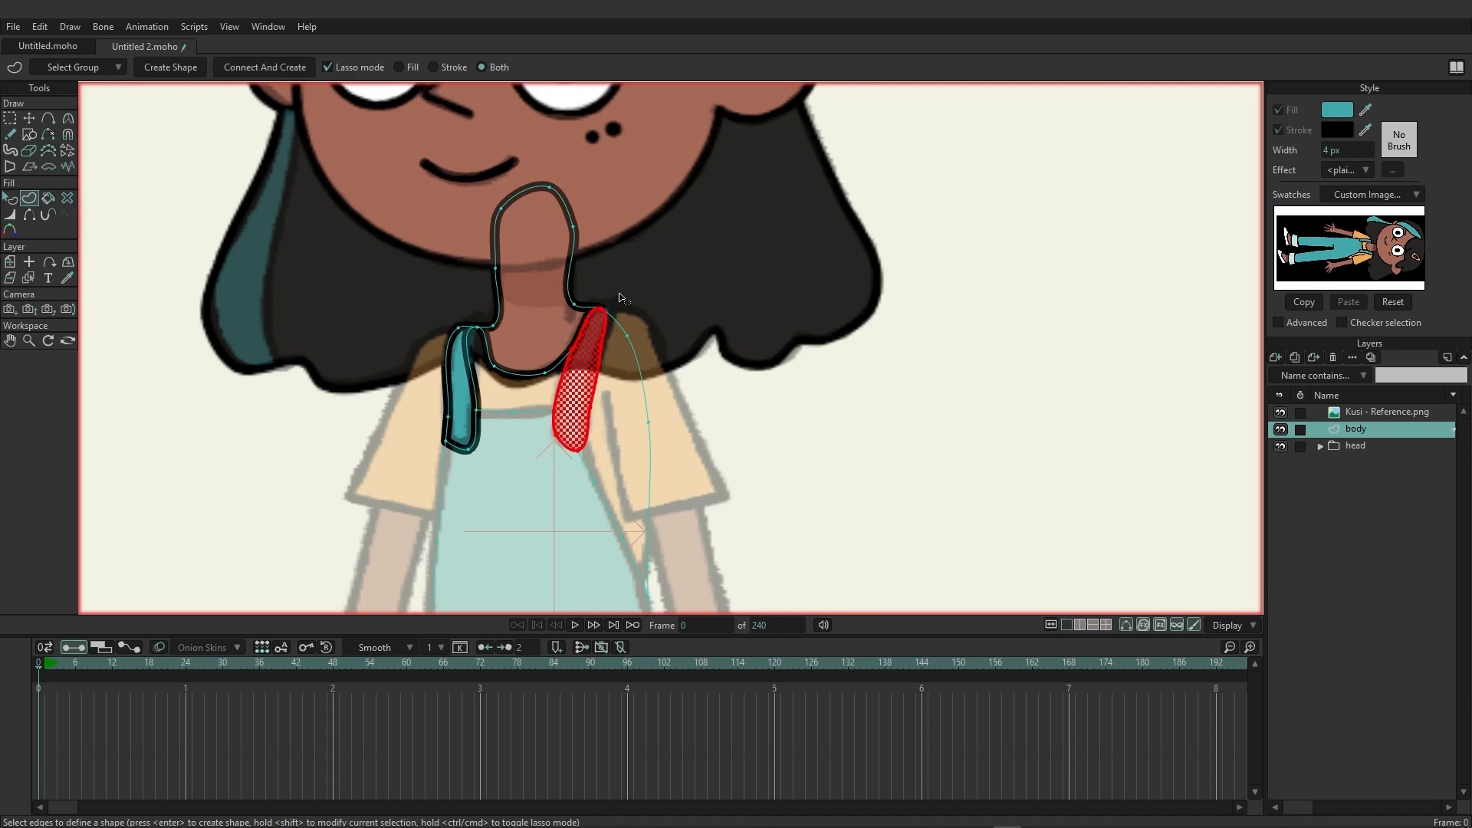
pyautogui.press('Return')
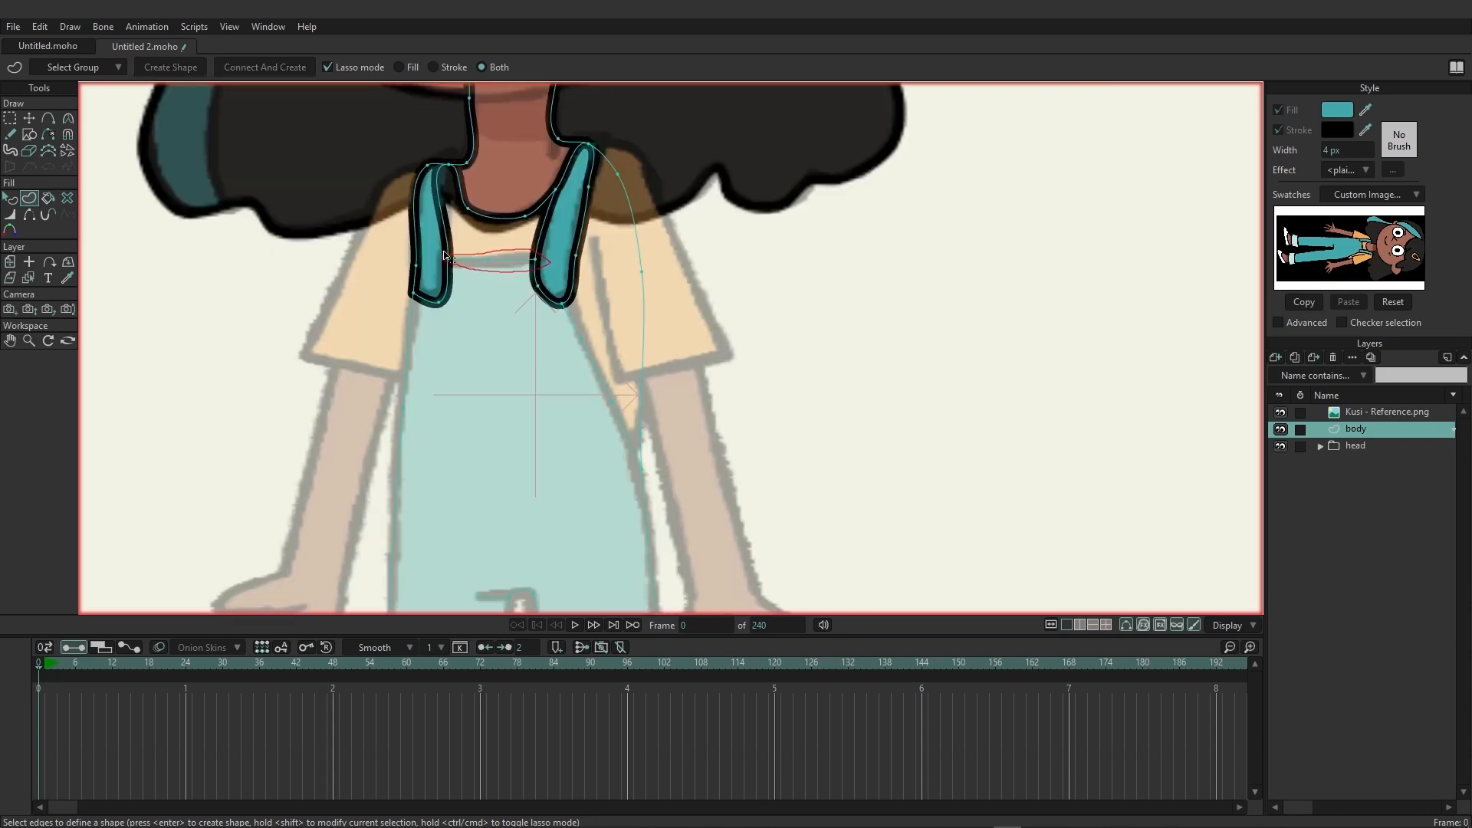
# Lasso-select the bib's top edge and the lower ends of both straps as part of the overalls shape.
pyautogui.click(450, 259)
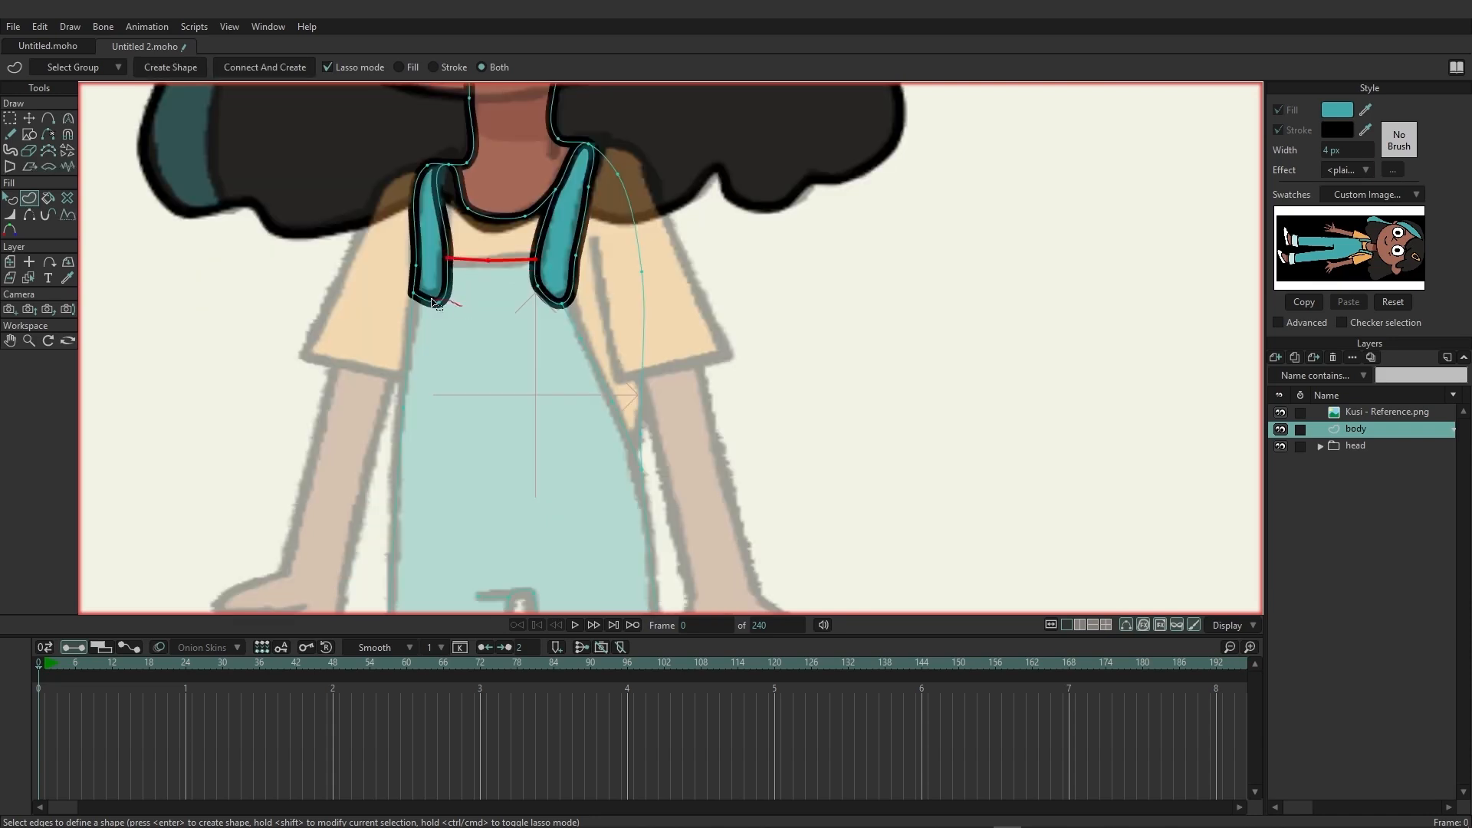
pyautogui.moveTo(407, 287)
pyautogui.mouseDown()
pyautogui.moveTo(418, 320)
pyautogui.moveTo(405, 286)
pyautogui.mouseUp()
pyautogui.scroll(-2, 534, 395)
pyautogui.moveTo(535, 395); pyautogui.dragTo(536, 368)
pyautogui.scroll(-2, 513, 371)
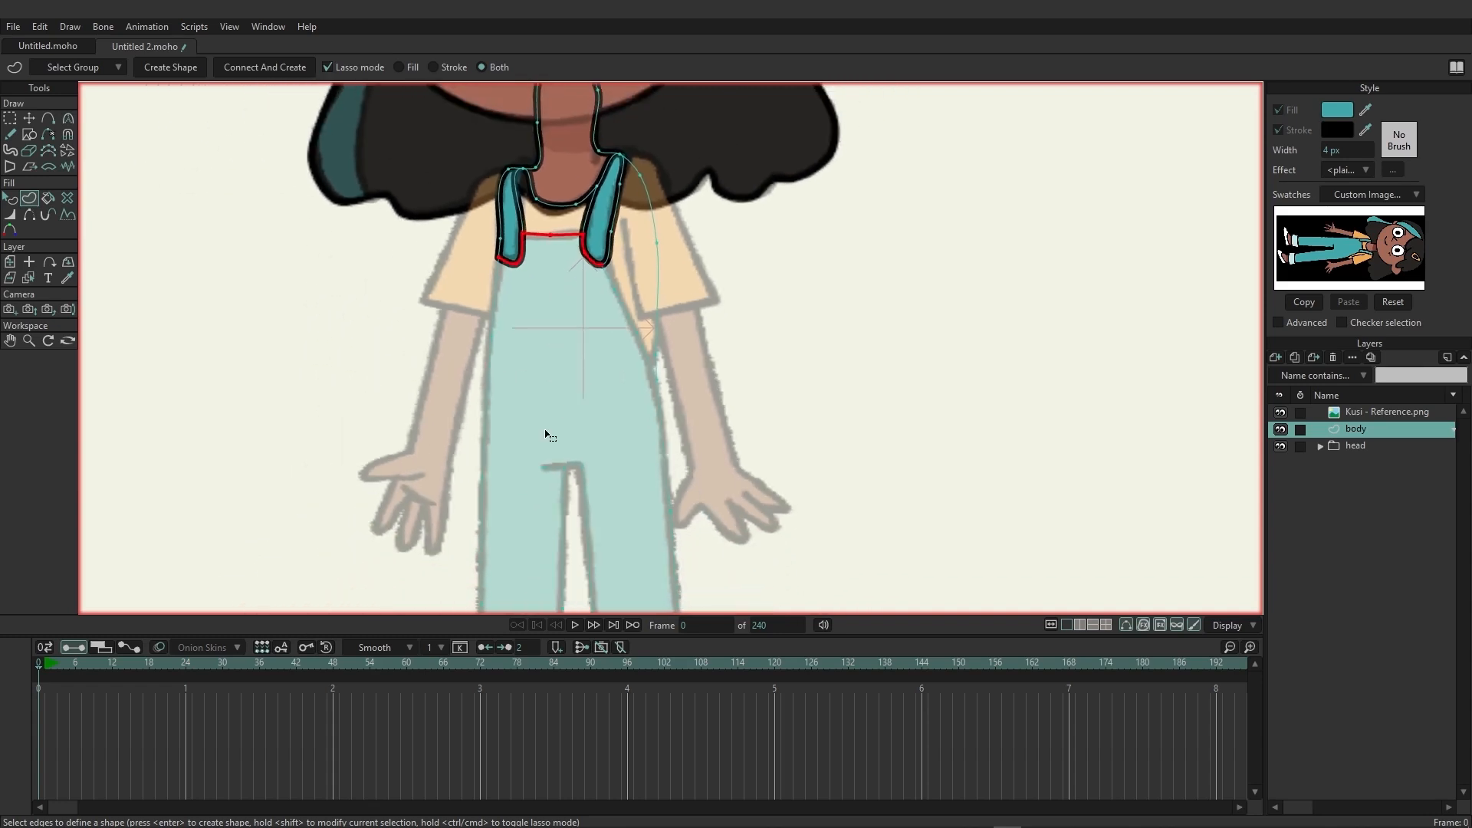
# Extend the edge selection along the overalls' sides, trouser legs, hems and crotch fold.
pyautogui.moveTo(549, 433); pyautogui.dragTo(530, 334)
pyautogui.moveTo(455, 171)
pyautogui.mouseDown()
pyautogui.moveTo(571, 176)
pyautogui.moveTo(720, 322)
pyautogui.moveTo(713, 452)
pyautogui.moveTo(806, 338)
pyautogui.moveTo(744, 243)
pyautogui.mouseUp()
pyautogui.moveTo(604, 205)
pyautogui.mouseDown()
pyautogui.moveTo(613, 247)
pyautogui.moveTo(648, 285)
pyautogui.moveTo(621, 224)
pyautogui.moveTo(594, 238)
pyautogui.mouseUp()
pyautogui.moveTo(470, 178)
pyautogui.mouseDown()
pyautogui.moveTo(437, 383)
pyautogui.moveTo(493, 235)
pyautogui.moveTo(472, 182)
pyautogui.mouseUp()
pyautogui.moveTo(502, 431); pyautogui.dragTo(516, 230)
pyautogui.moveTo(450, 165)
pyautogui.mouseDown()
pyautogui.moveTo(455, 443)
pyautogui.moveTo(565, 455)
pyautogui.moveTo(590, 221)
pyautogui.moveTo(576, 146)
pyautogui.moveTo(473, 160)
pyautogui.moveTo(454, 201)
pyautogui.mouseUp()
pyautogui.moveTo(583, 307)
pyautogui.mouseDown()
pyautogui.moveTo(707, 480)
pyautogui.moveTo(687, 220)
pyautogui.moveTo(562, 304)
pyautogui.mouseUp()
pyautogui.scroll(4, 775, 469)
pyautogui.scroll(-1, 700, 372)
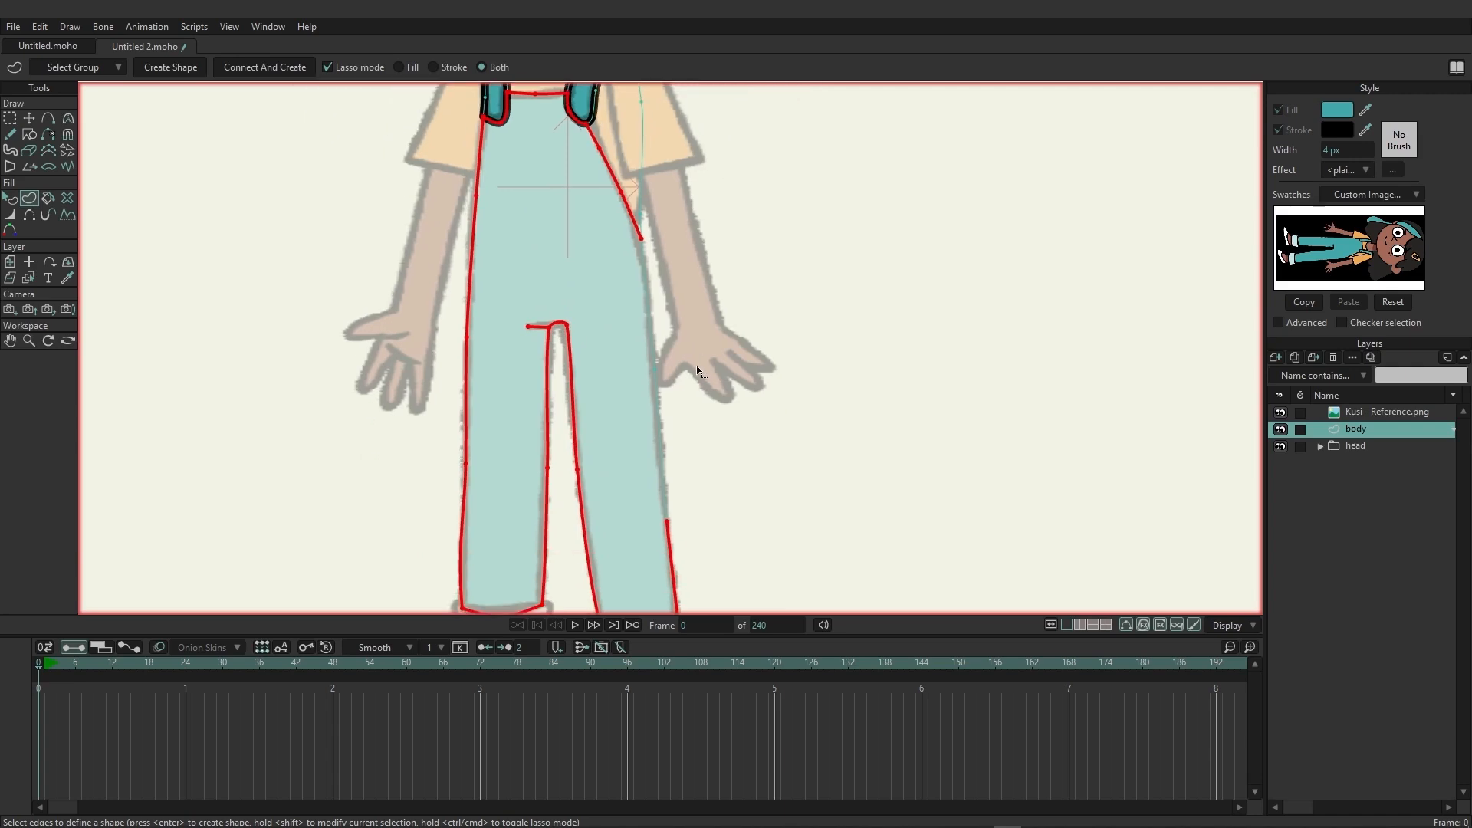
# Add the remaining outer edge on the right side to the selection and create the teal overalls shape.
pyautogui.moveTo(674, 256)
pyautogui.mouseDown()
pyautogui.moveTo(652, 217)
pyautogui.moveTo(614, 353)
pyautogui.moveTo(646, 513)
pyautogui.moveTo(733, 379)
pyautogui.moveTo(672, 234)
pyautogui.mouseUp()
pyautogui.moveTo(833, 299); pyautogui.dragTo(842, 386)
pyautogui.scroll(-4, 848, 384)
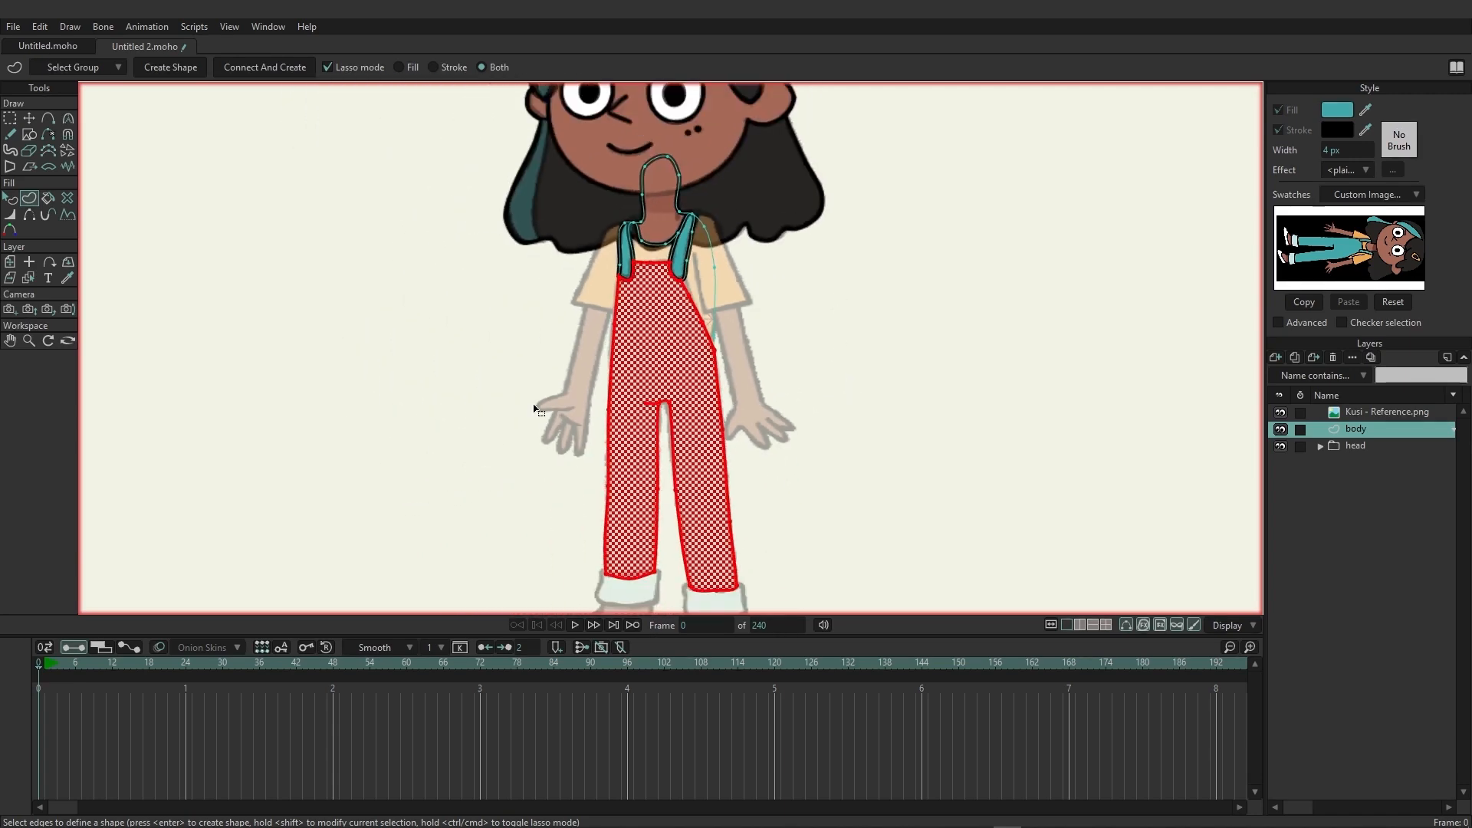
pyautogui.click(170, 67)
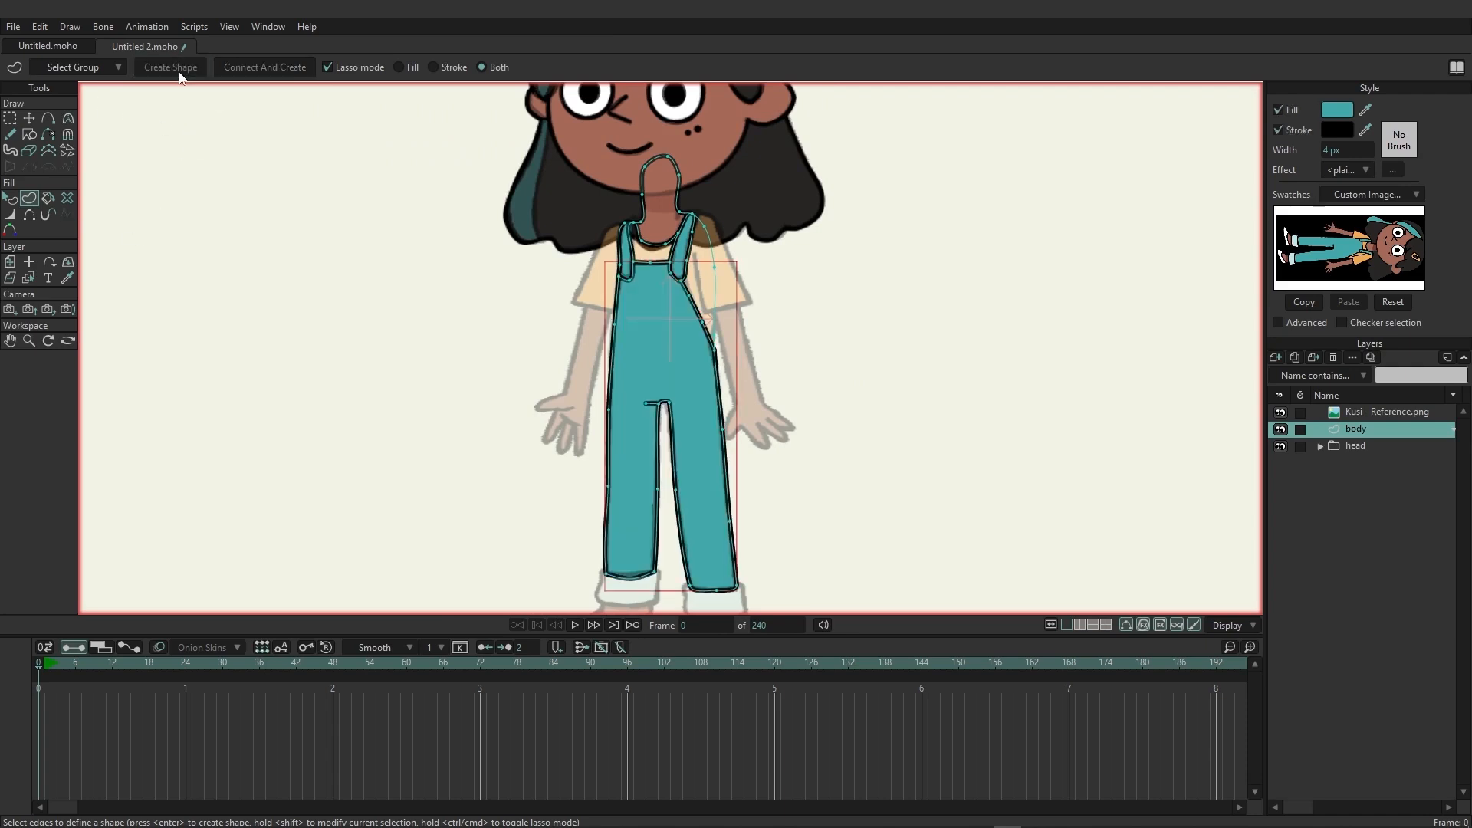
# Select the shirt area between the straps and create its shape with the orange fill sampled from the reference swatch.
pyautogui.scroll(5, 777, 411)
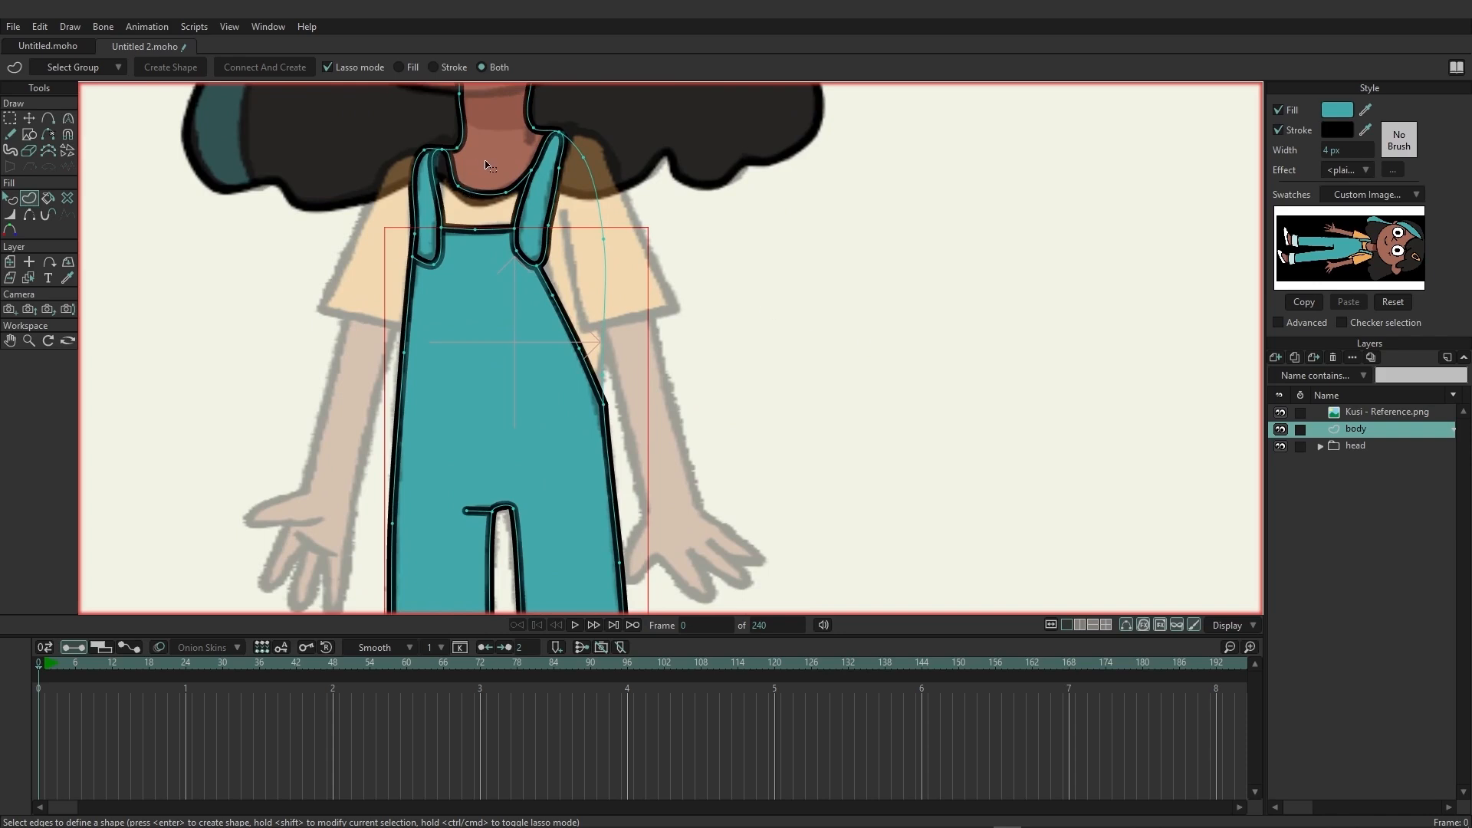
pyautogui.moveTo(485, 170)
pyautogui.mouseDown()
pyautogui.moveTo(439, 141)
pyautogui.moveTo(424, 214)
pyautogui.moveTo(493, 238)
pyautogui.moveTo(521, 229)
pyautogui.moveTo(539, 163)
pyautogui.moveTo(483, 174)
pyautogui.mouseUp()
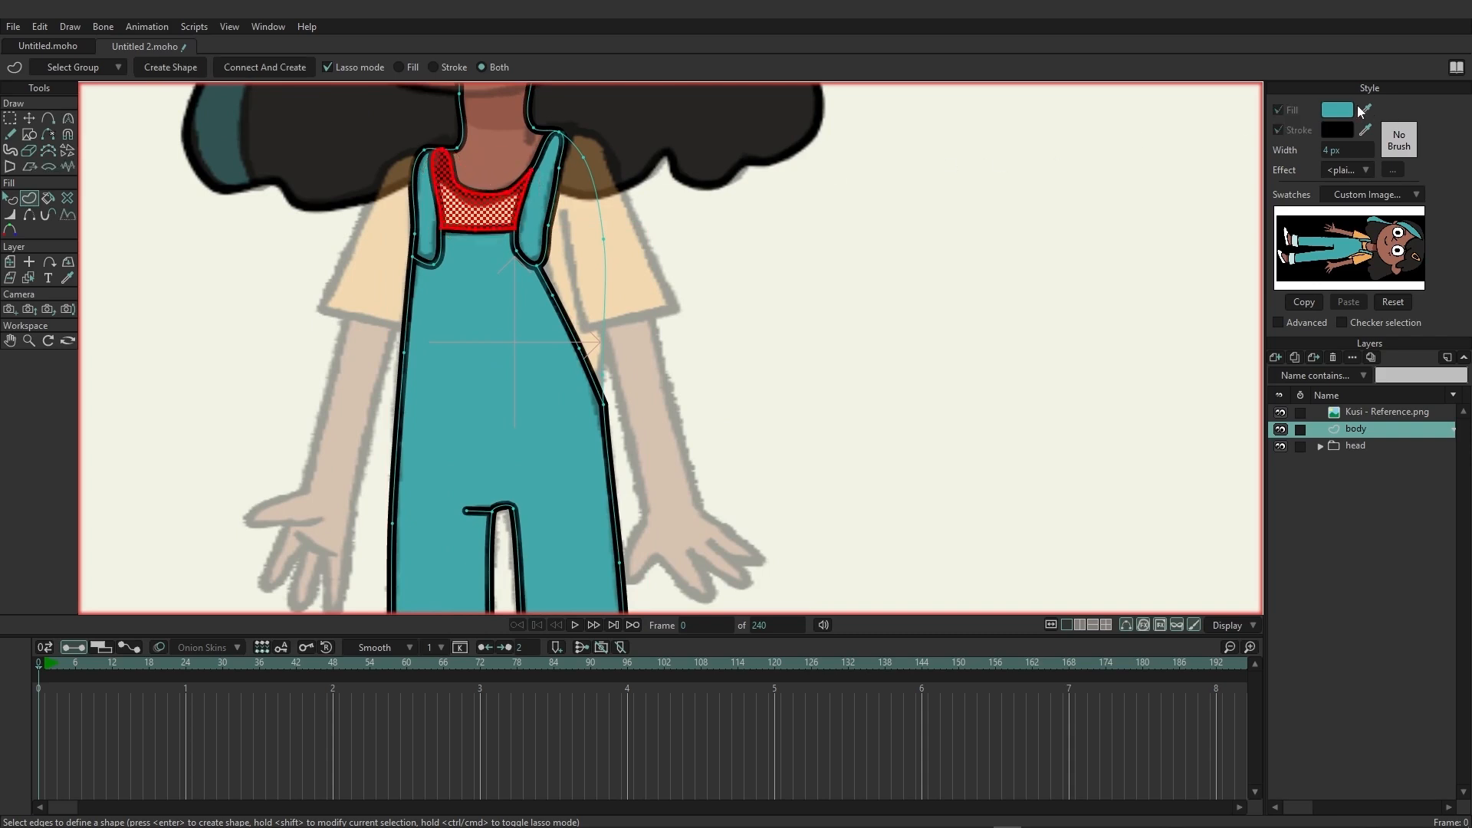
pyautogui.moveTo(1363, 110); pyautogui.dragTo(1360, 261)
pyautogui.click(179, 68)
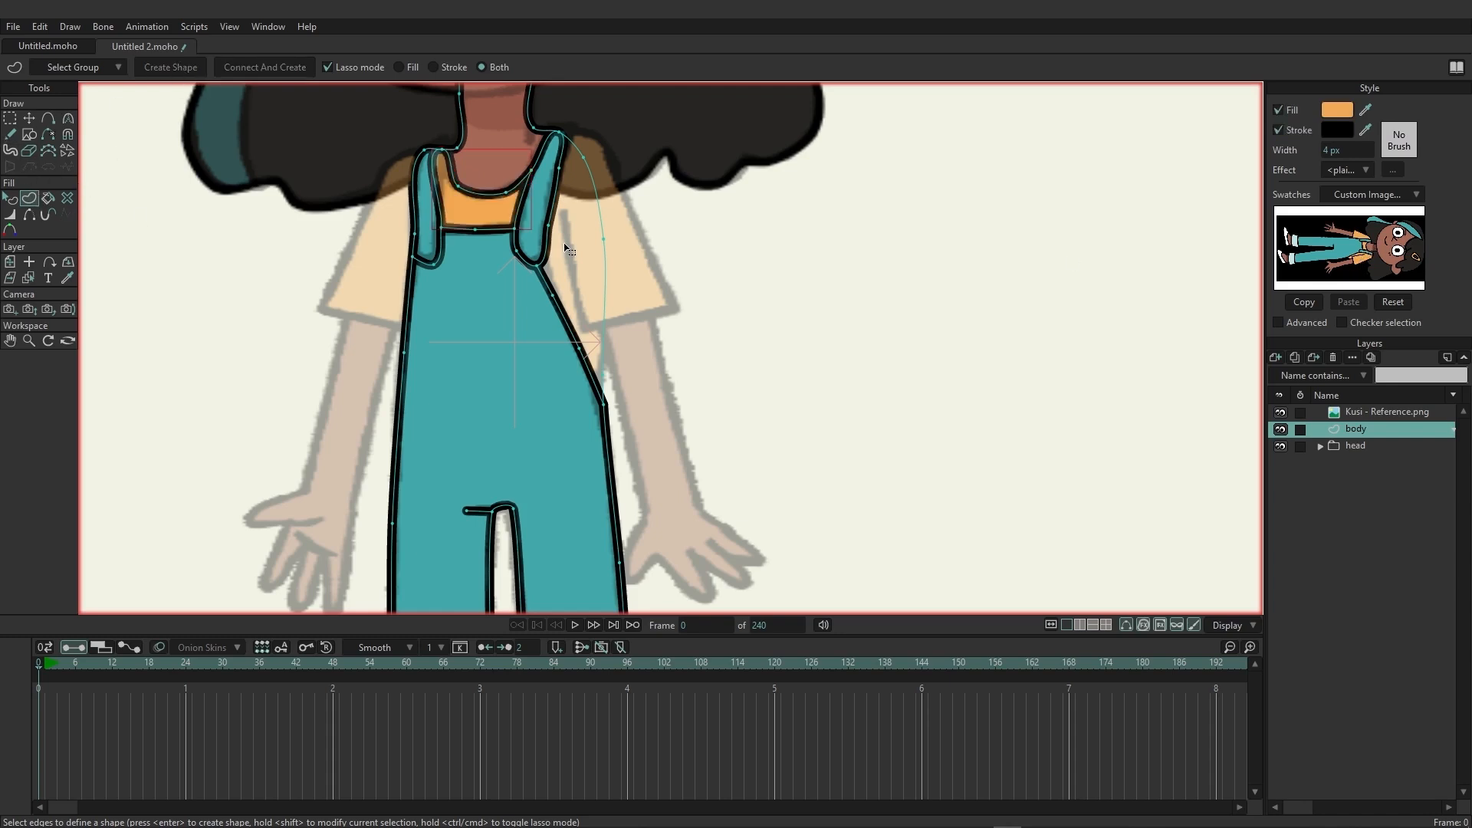
# Lasso-select the shirt area beside the right strap and create its orange shape.
pyautogui.click(565, 132)
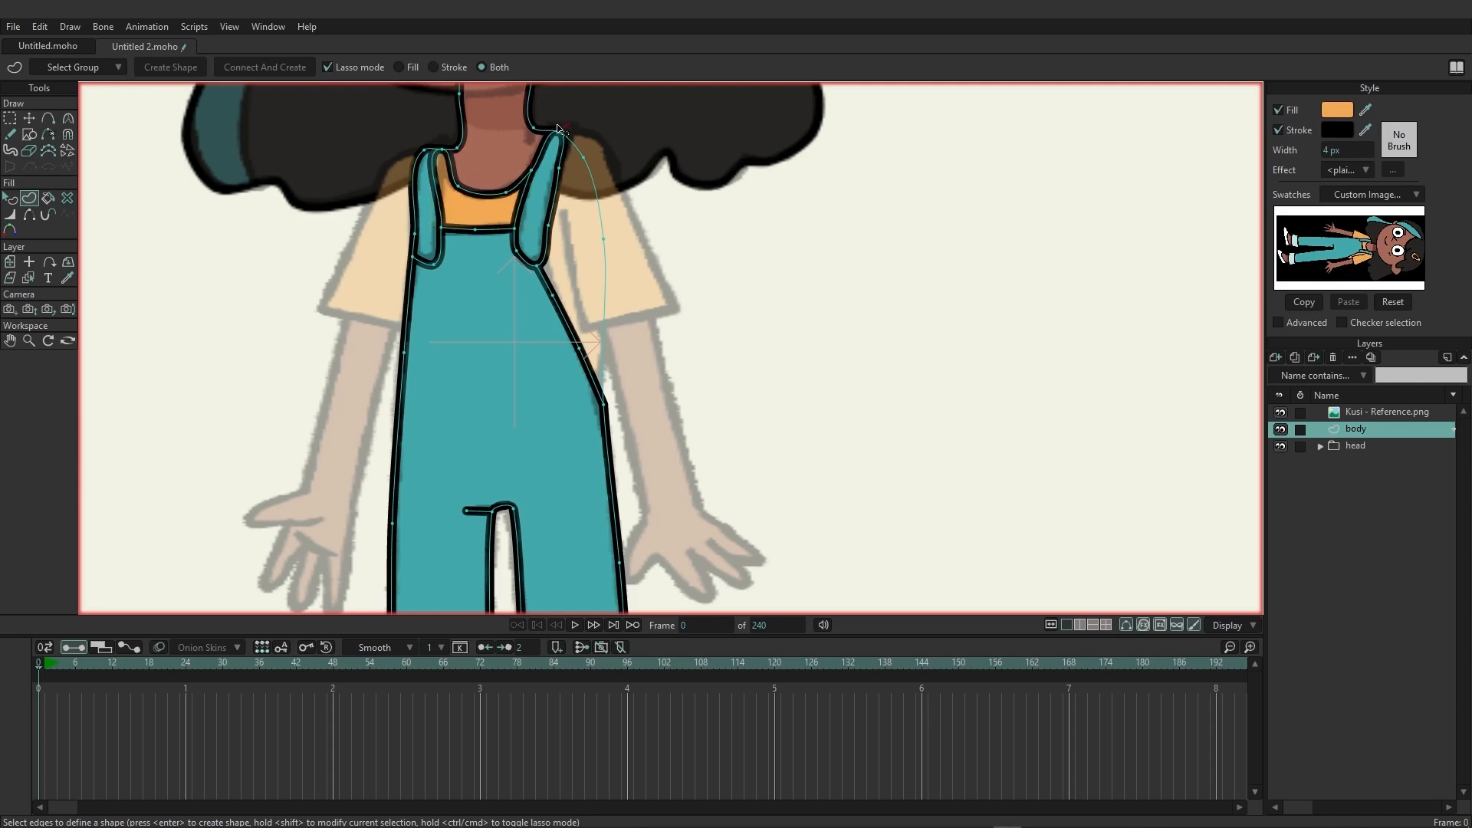
pyautogui.moveTo(556, 145)
pyautogui.mouseDown()
pyautogui.moveTo(534, 264)
pyautogui.moveTo(544, 315)
pyautogui.moveTo(590, 396)
pyautogui.moveTo(626, 410)
pyautogui.moveTo(622, 178)
pyautogui.moveTo(573, 128)
pyautogui.mouseUp()
pyautogui.click(177, 67)
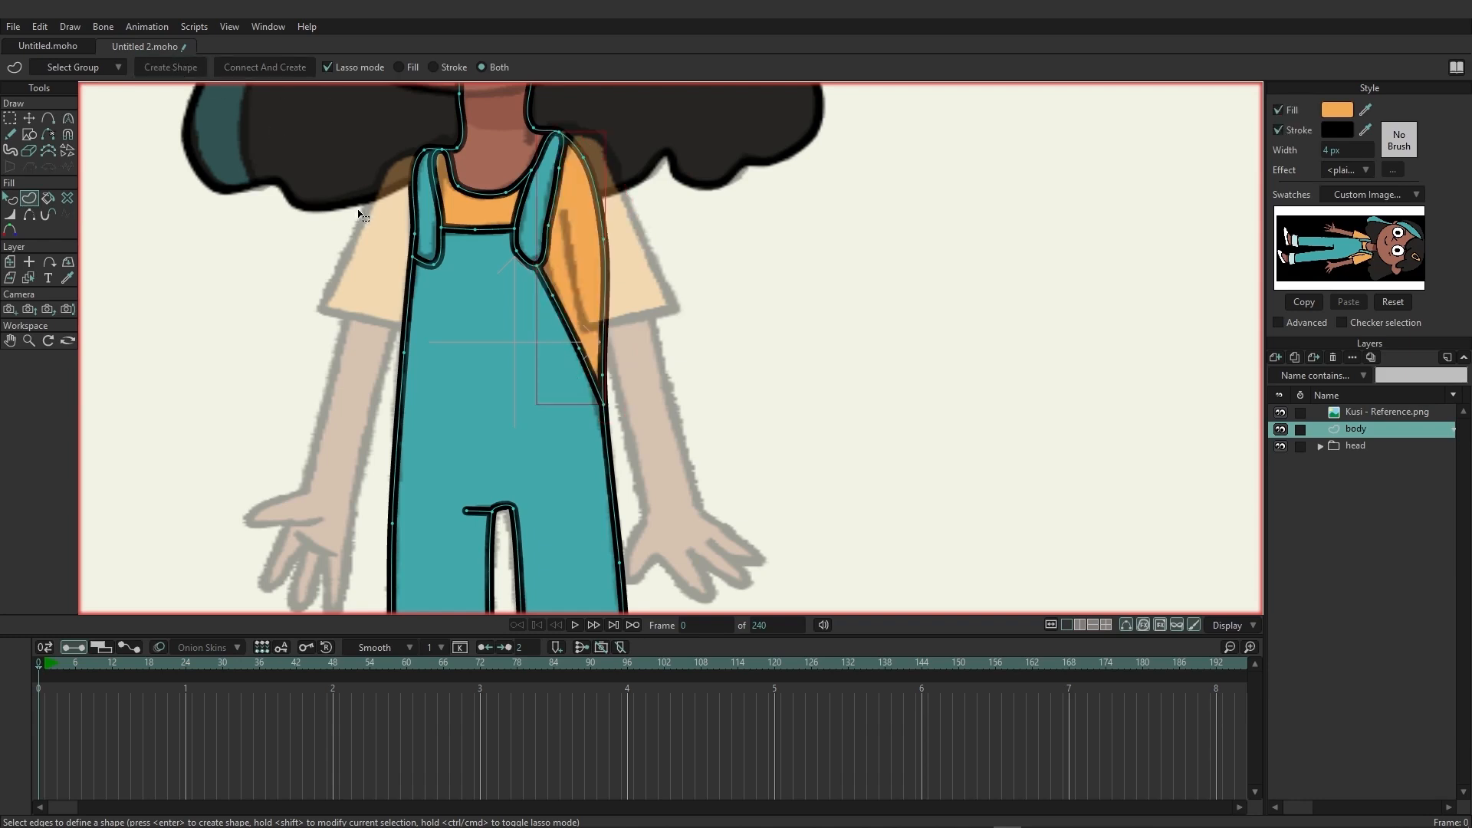
# Hide the Kusi - Reference.png layer and move the head group above the body layer.
pyautogui.scroll(-2, 733, 394)
pyautogui.scroll(-3, 730, 389)
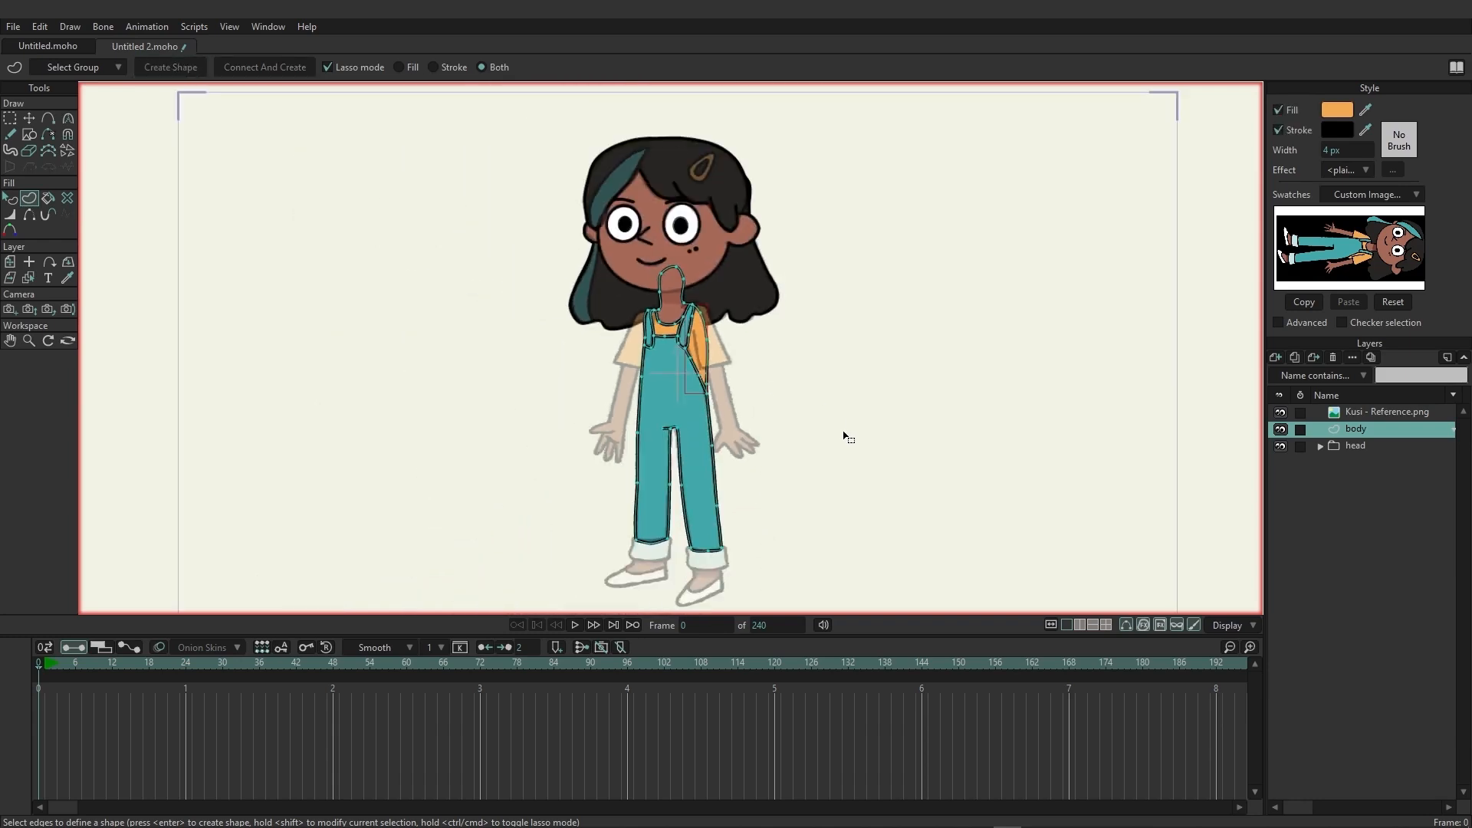
pyautogui.moveTo(839, 456); pyautogui.dragTo(737, 422)
pyautogui.scroll(-1, 704, 407)
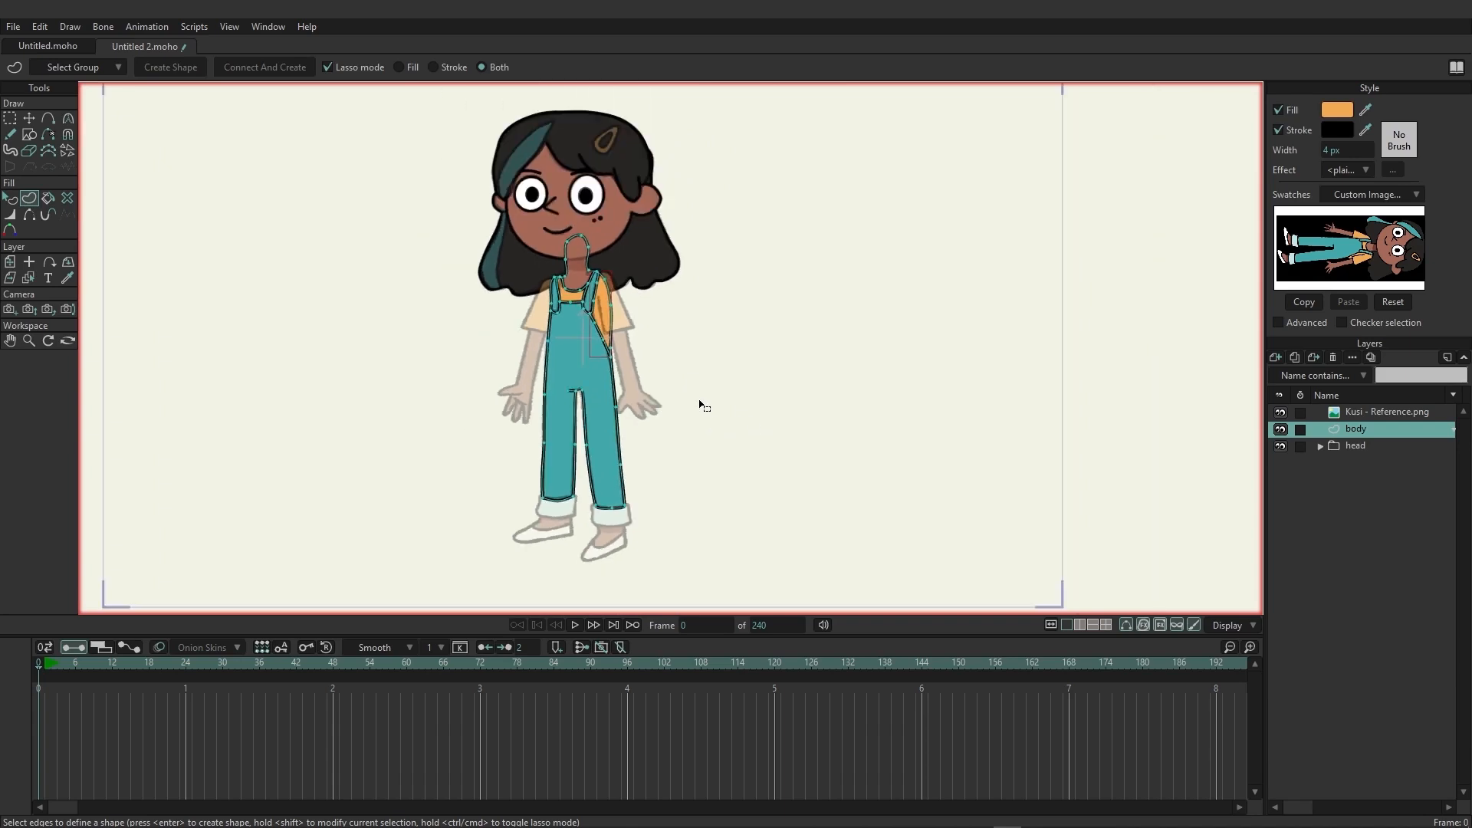
pyautogui.click(1280, 414)
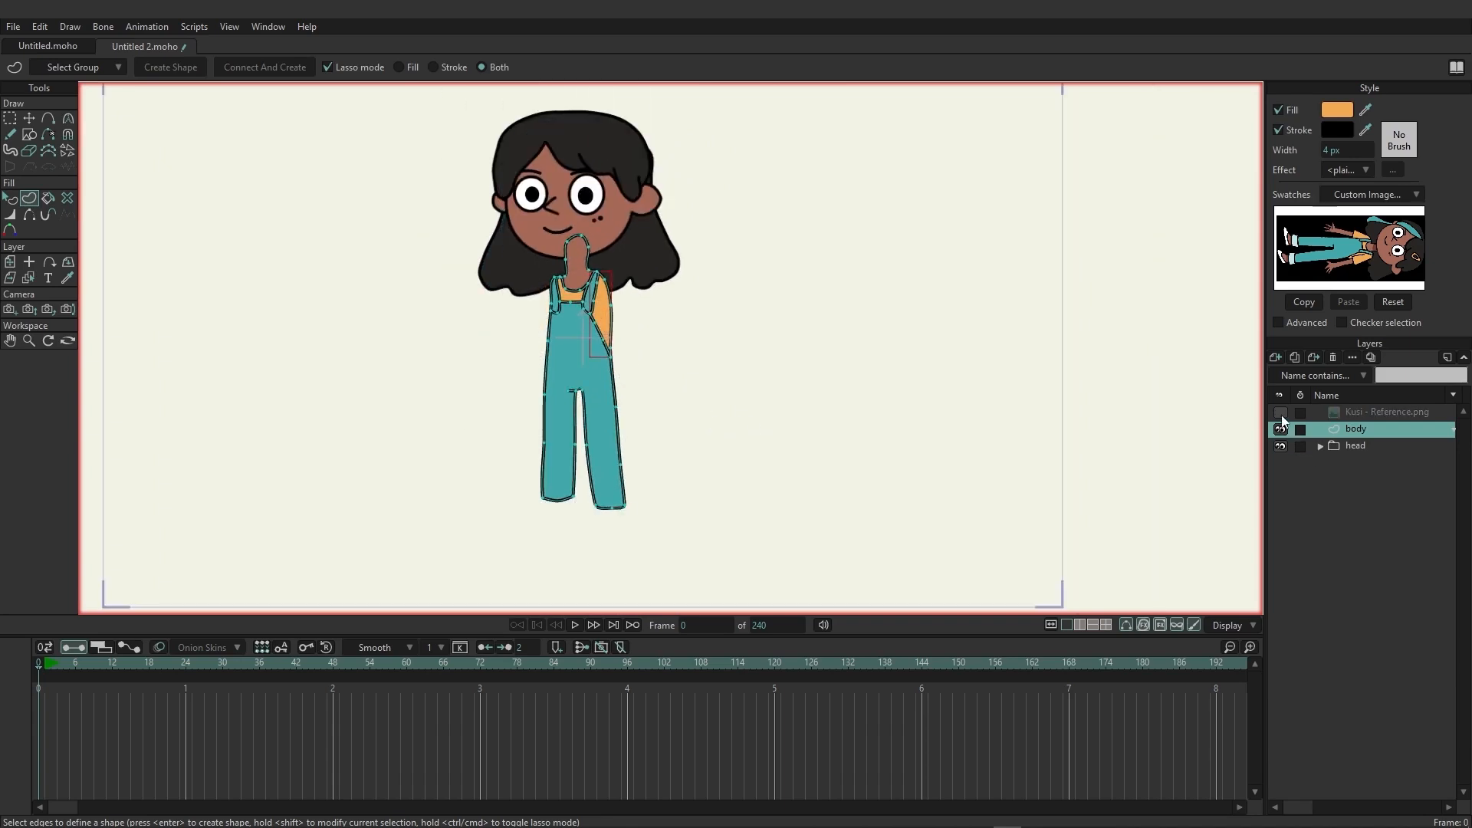
pyautogui.click(1364, 447)
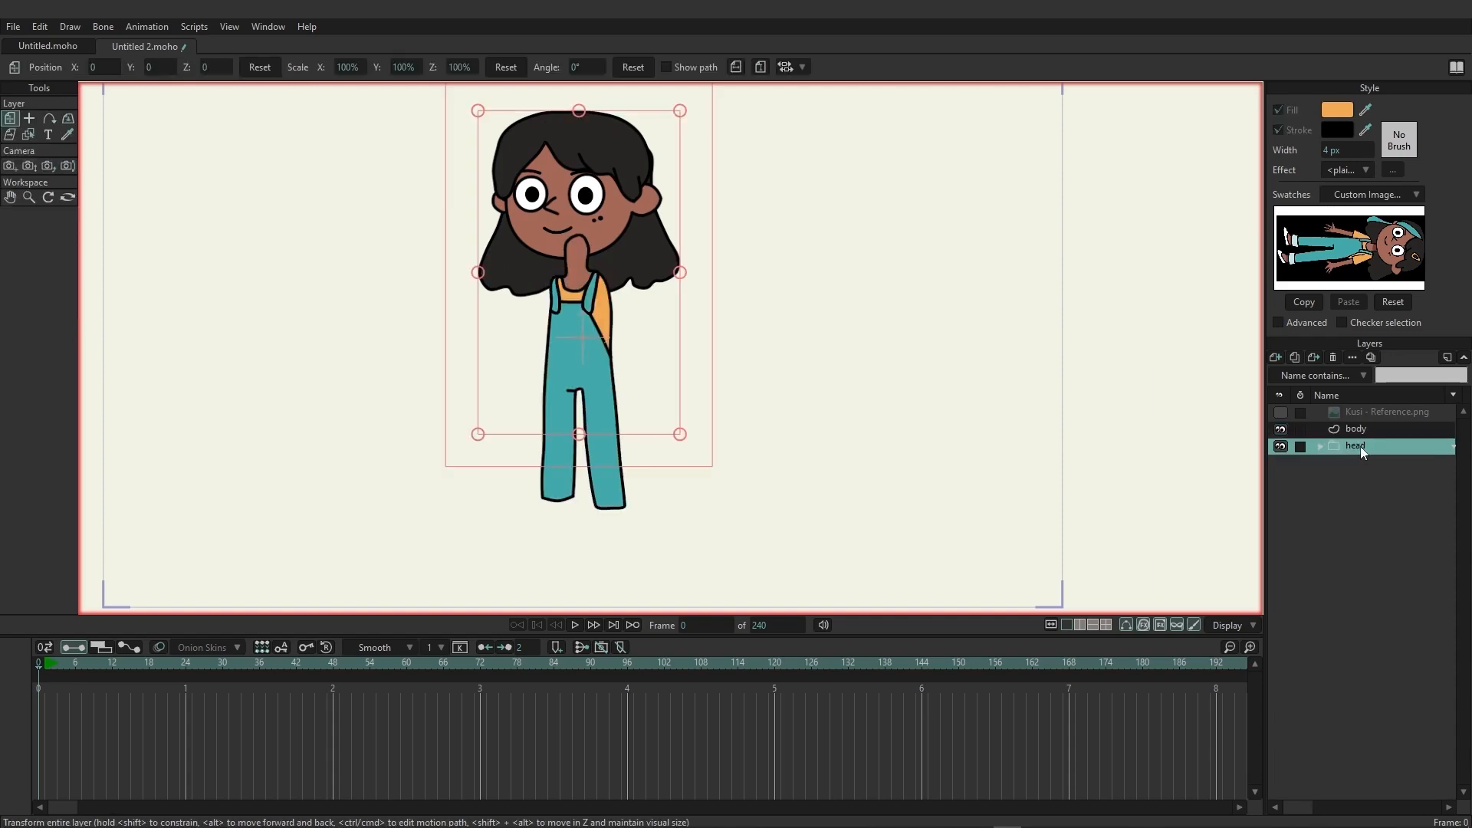
pyautogui.moveTo(1372, 429); pyautogui.dragTo(1374, 413)
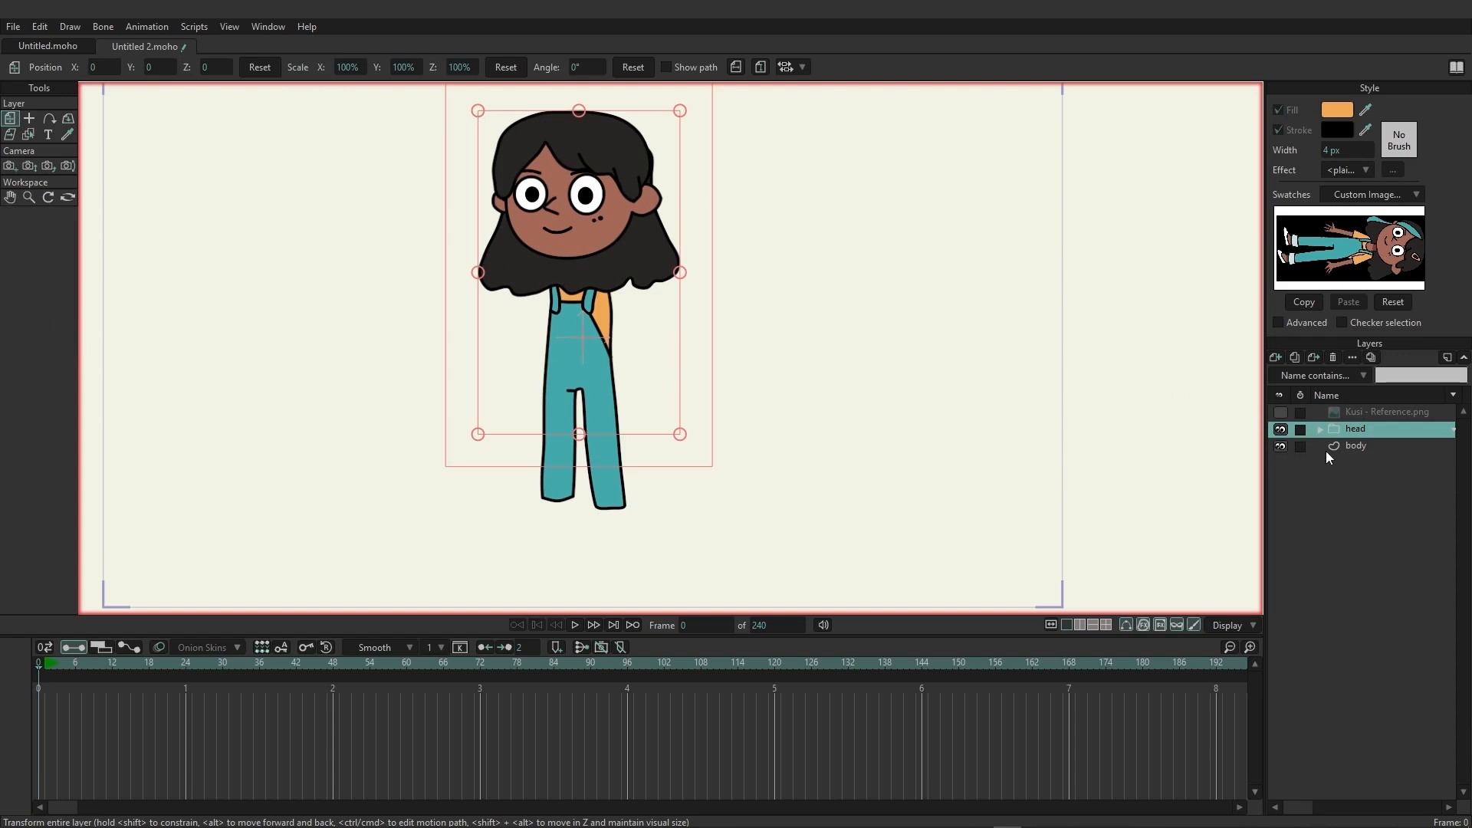
# Move the back hair layer out of the head group to below the body layer, and collapse the group.
pyautogui.click(1320, 431)
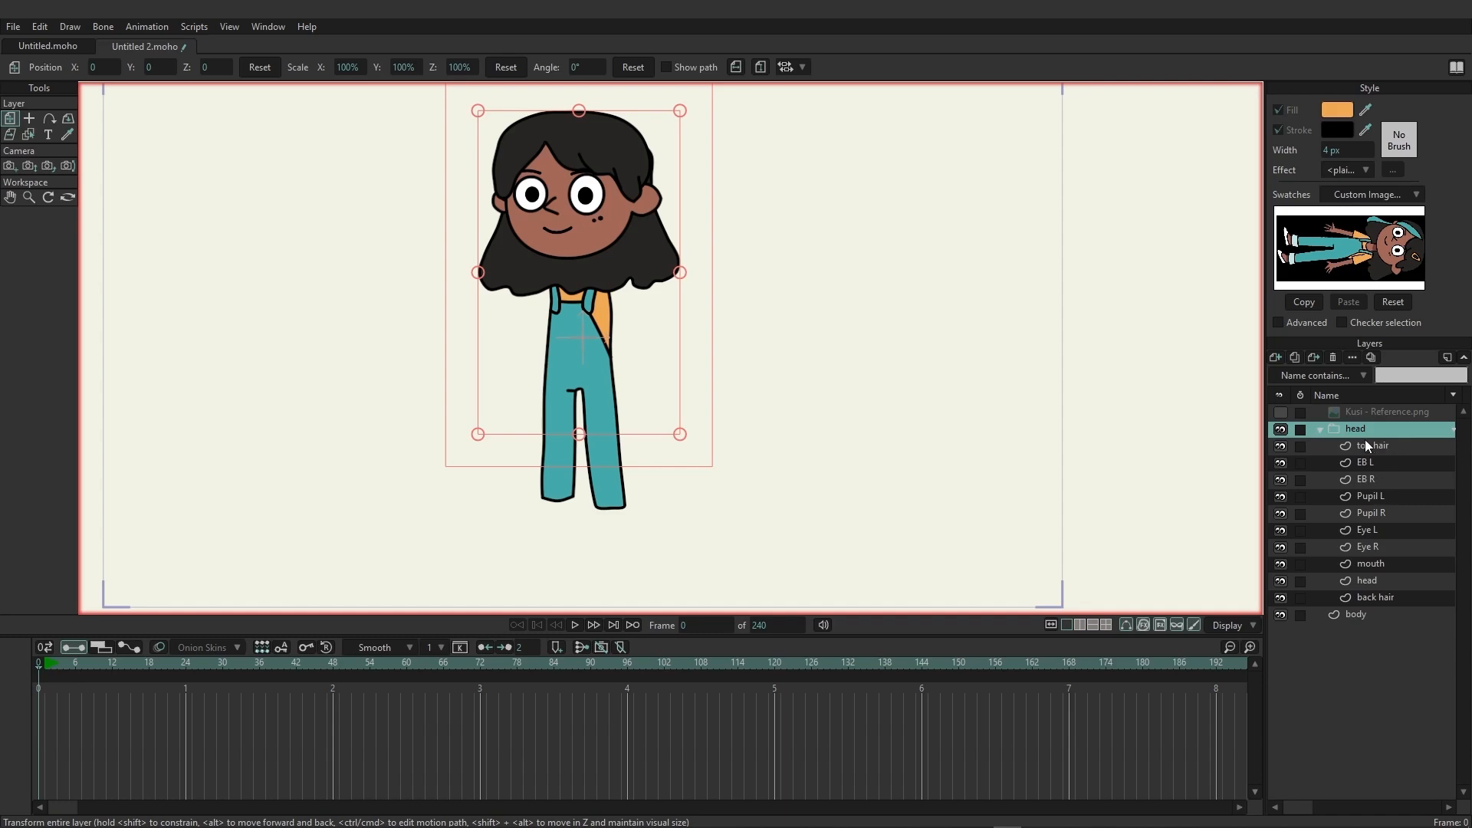
pyautogui.click(1377, 598)
pyautogui.moveTo(1384, 608); pyautogui.dragTo(1382, 626)
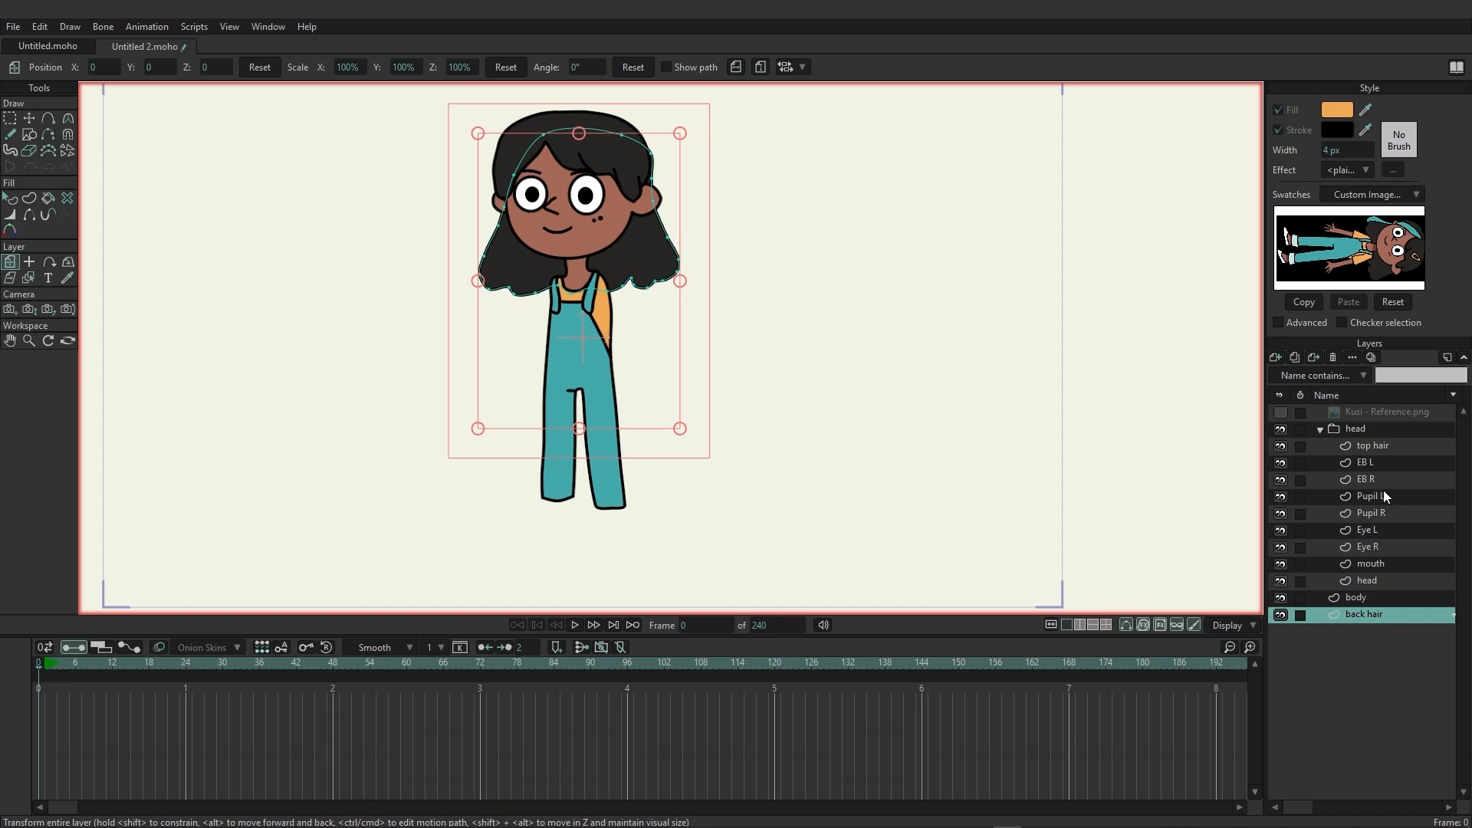
pyautogui.click(1319, 431)
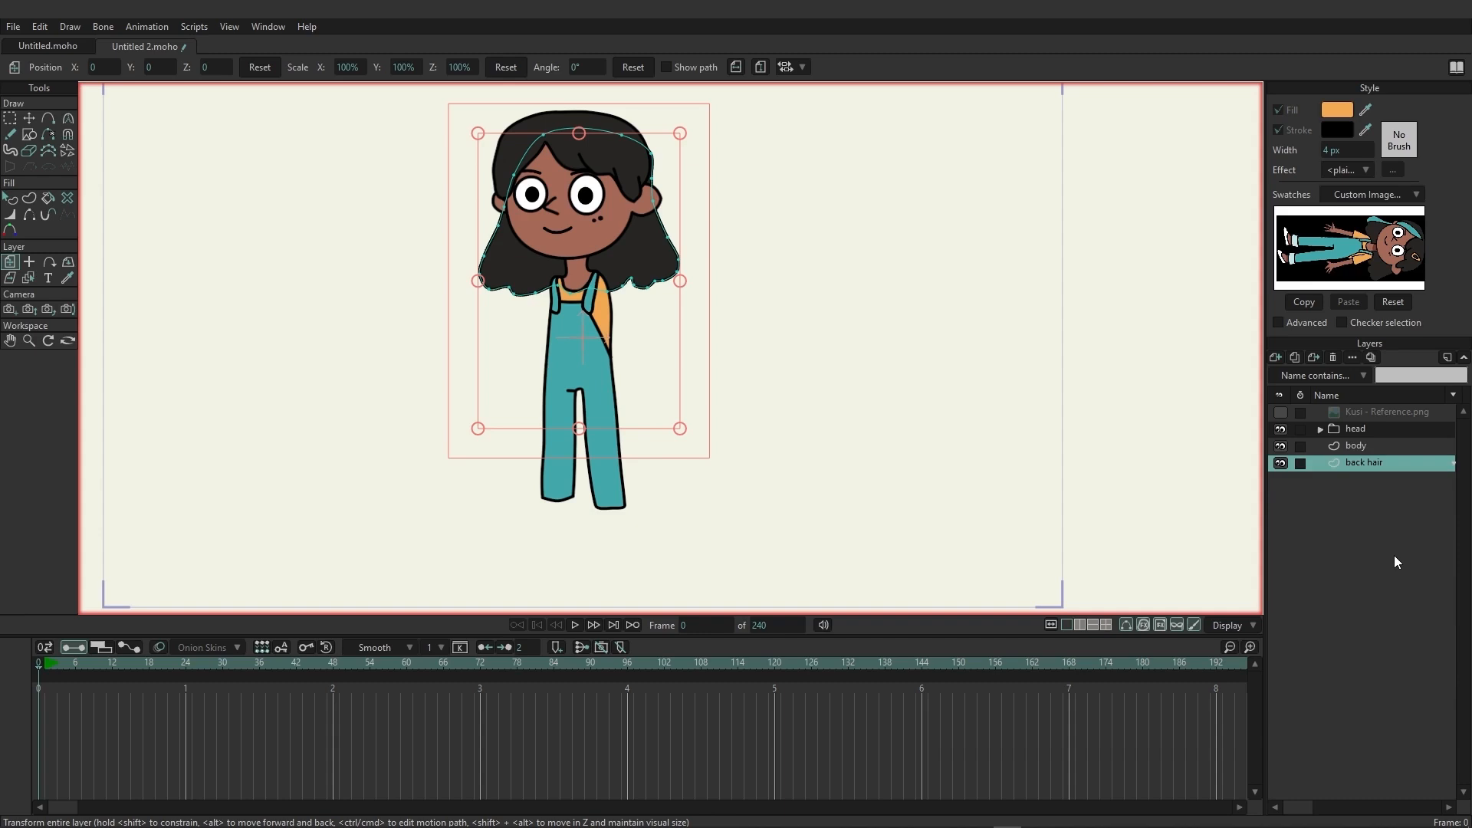
# Add a new vector layer directly above the body layer and name it Arm R.
pyautogui.click(1363, 447)
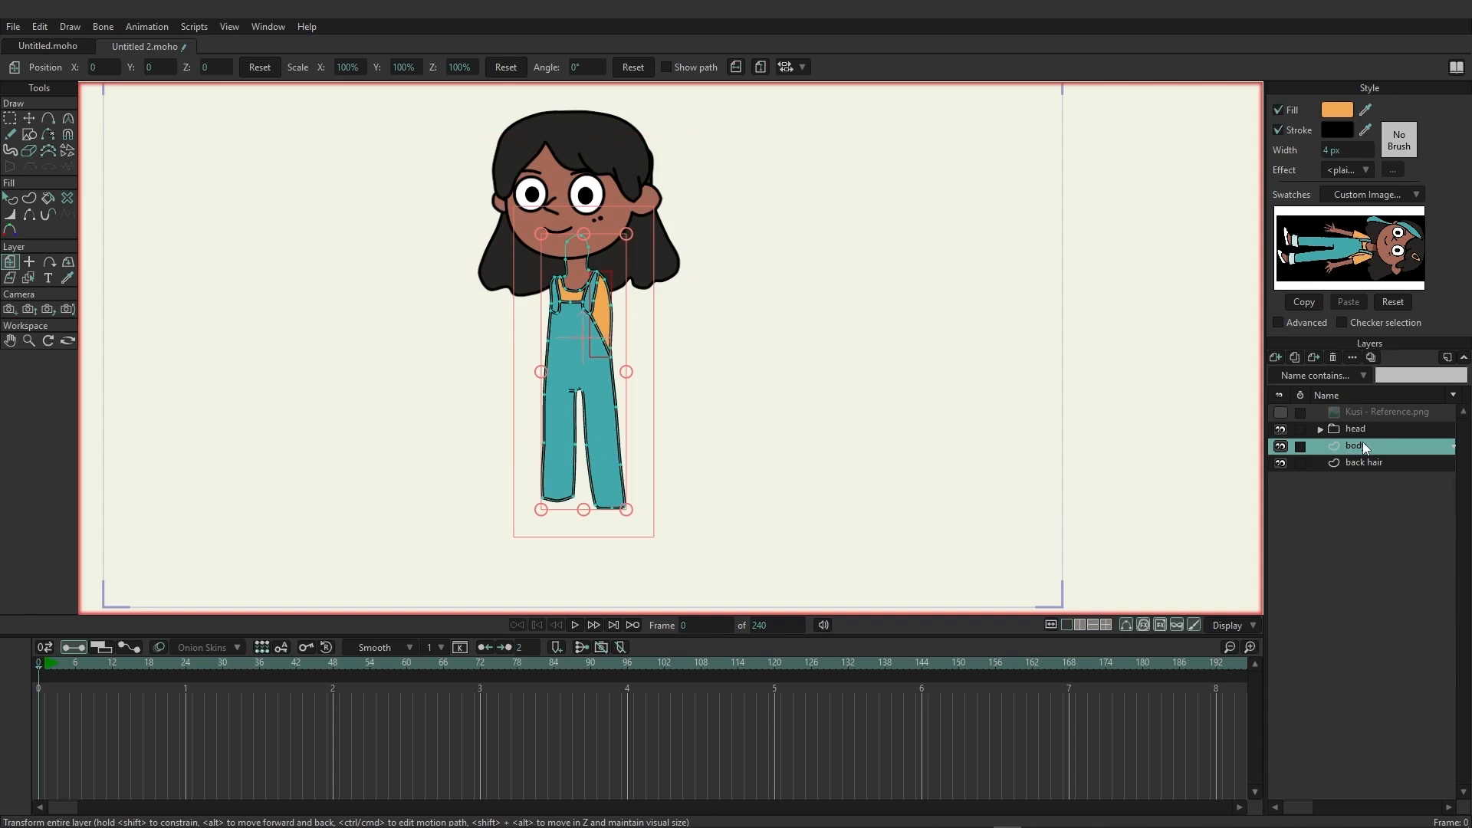
pyautogui.click(1276, 357)
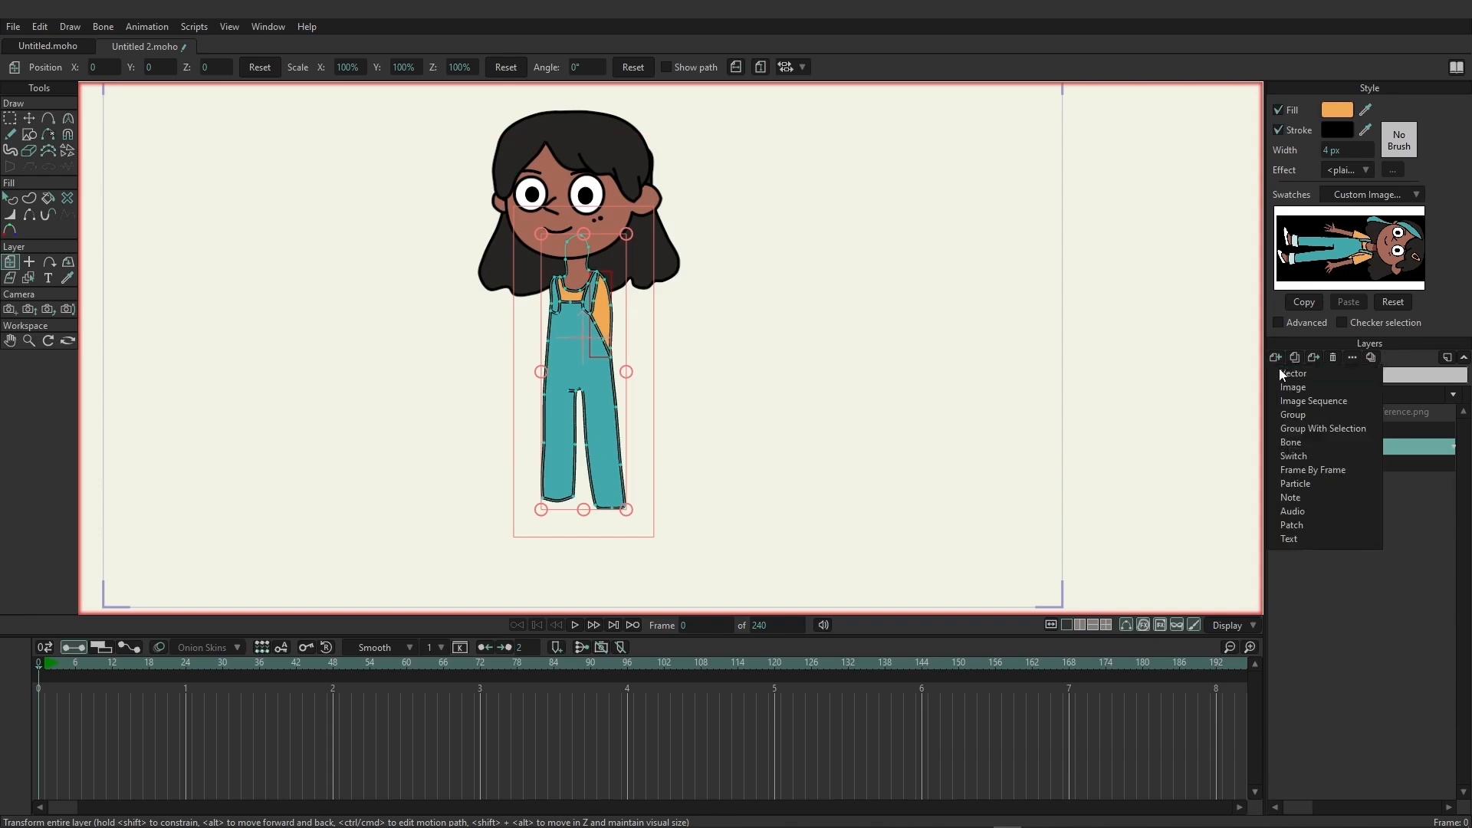
pyautogui.click(1282, 374)
pyautogui.doubleClick(1363, 448)
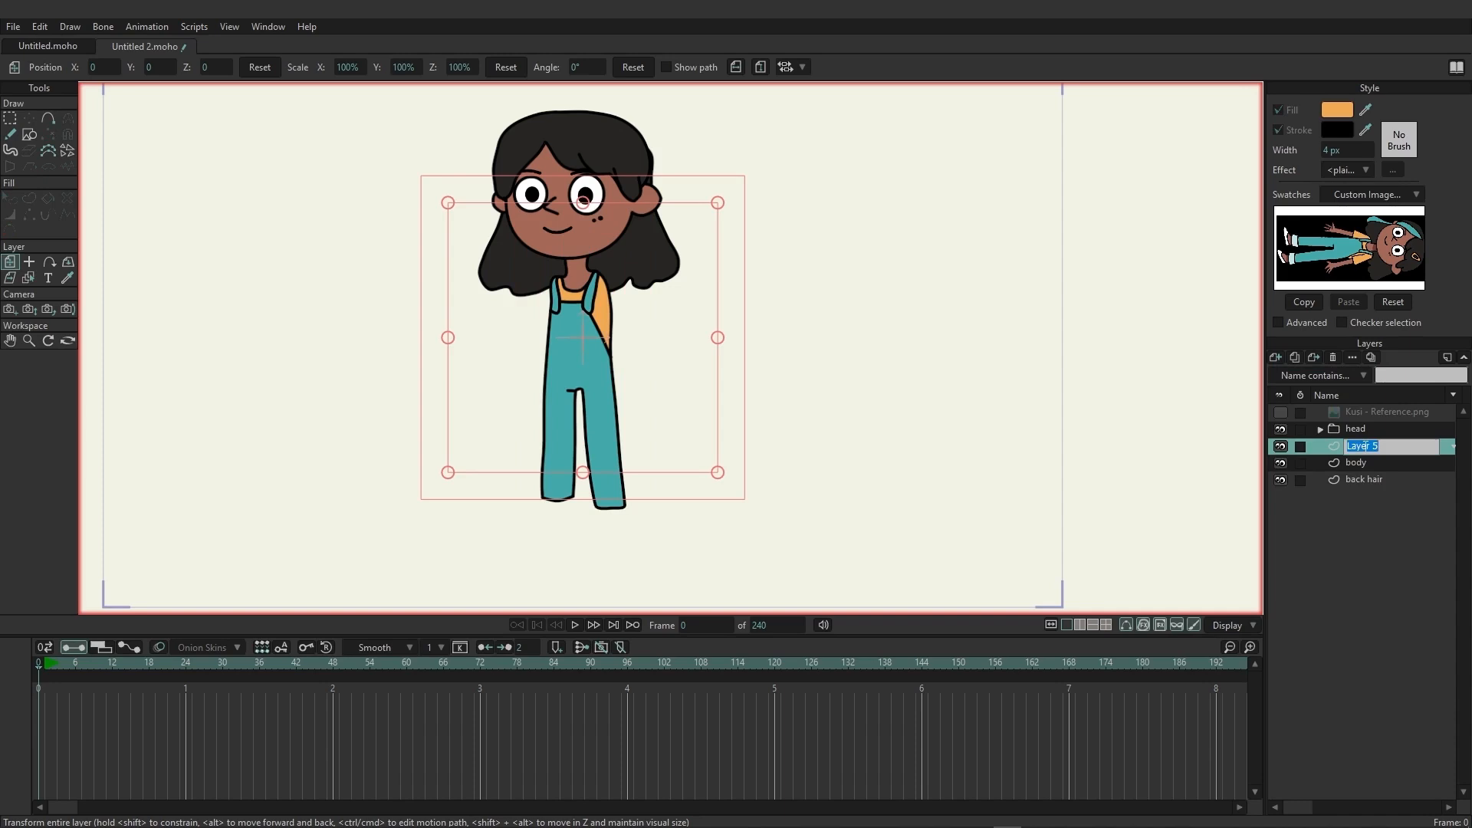
pyautogui.write('Arm R')
pyautogui.press('Return')
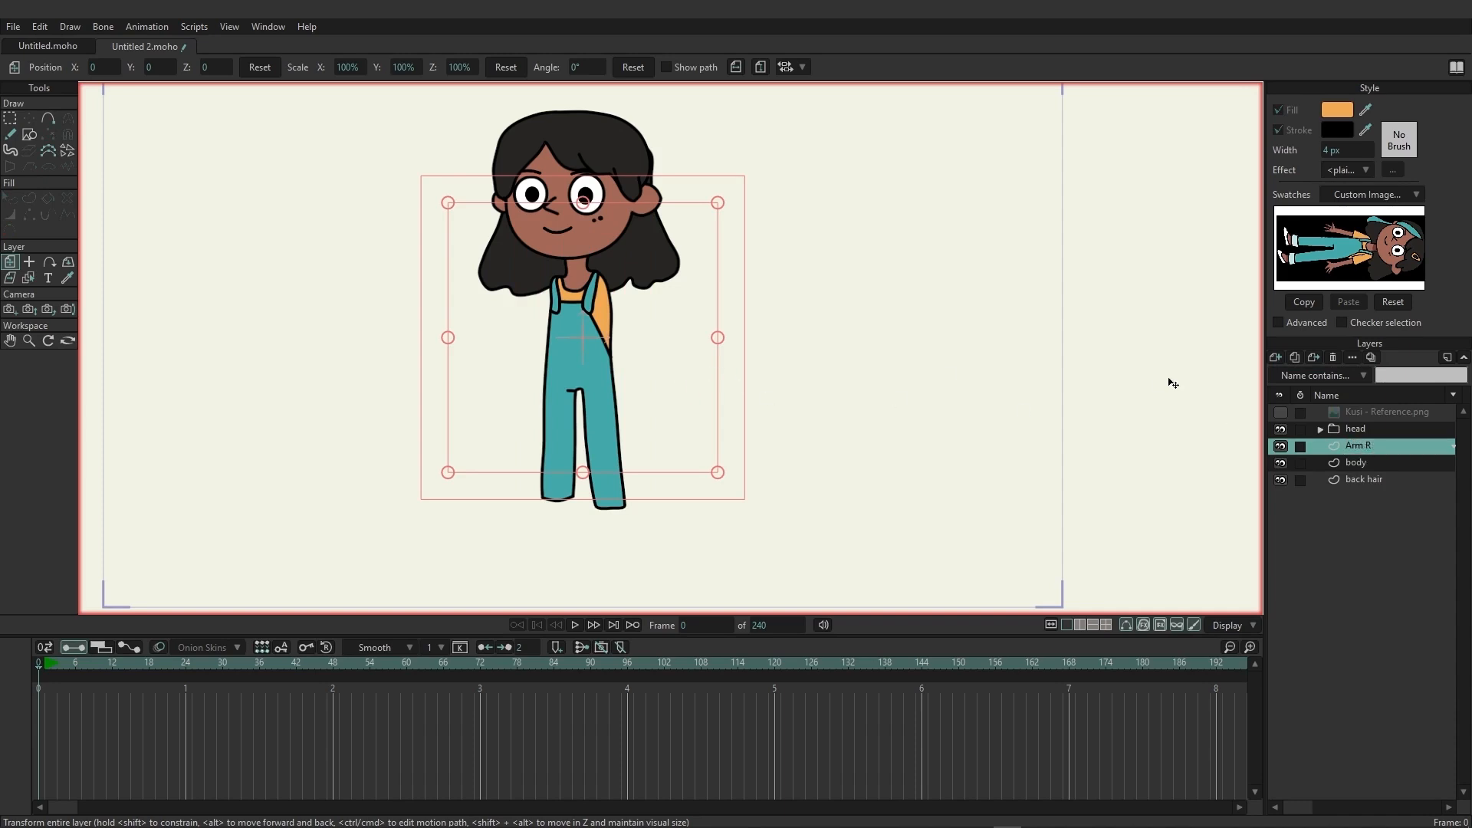
# Show the Kusi - Reference.png layer and trace the closed outline of the sleeve beside the orange shirt side on the Arm R layer.
pyautogui.click(1280, 412)
pyautogui.scroll(5, 726, 351)
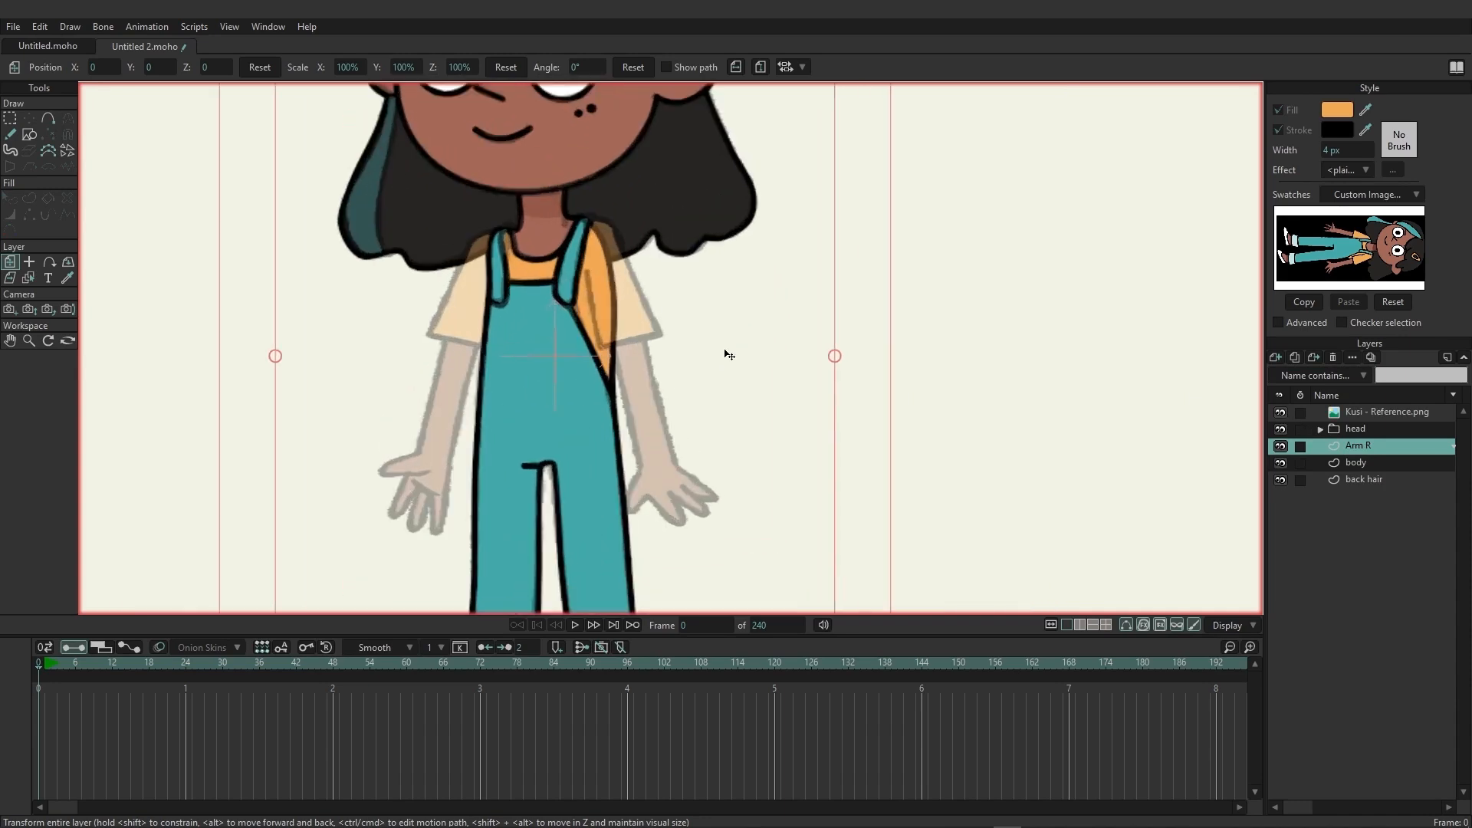
pyautogui.moveTo(657, 448); pyautogui.dragTo(680, 355)
pyautogui.scroll(1, 679, 355)
pyautogui.scroll(-1, 681, 355)
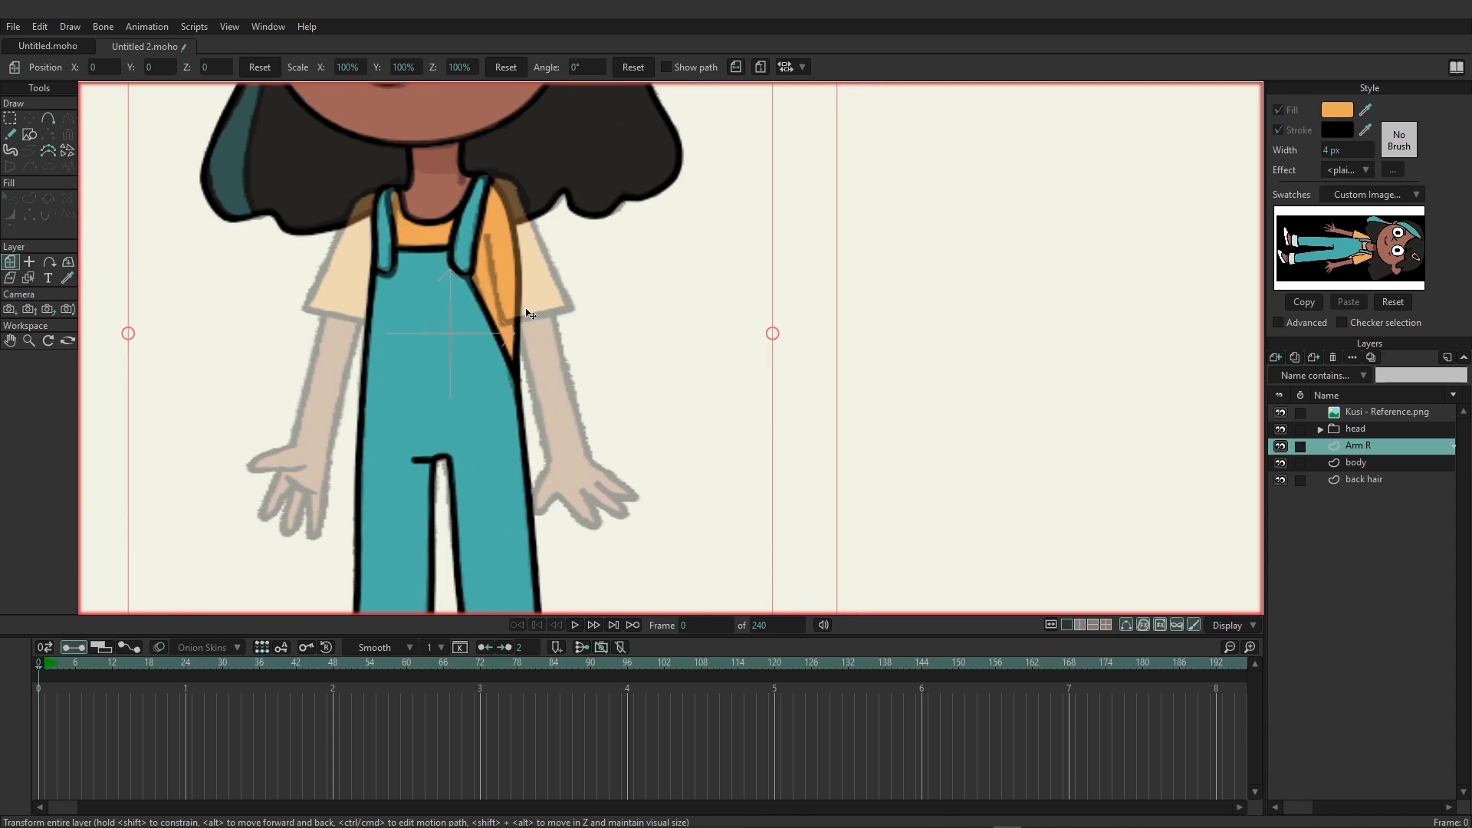
pyautogui.click(48, 119)
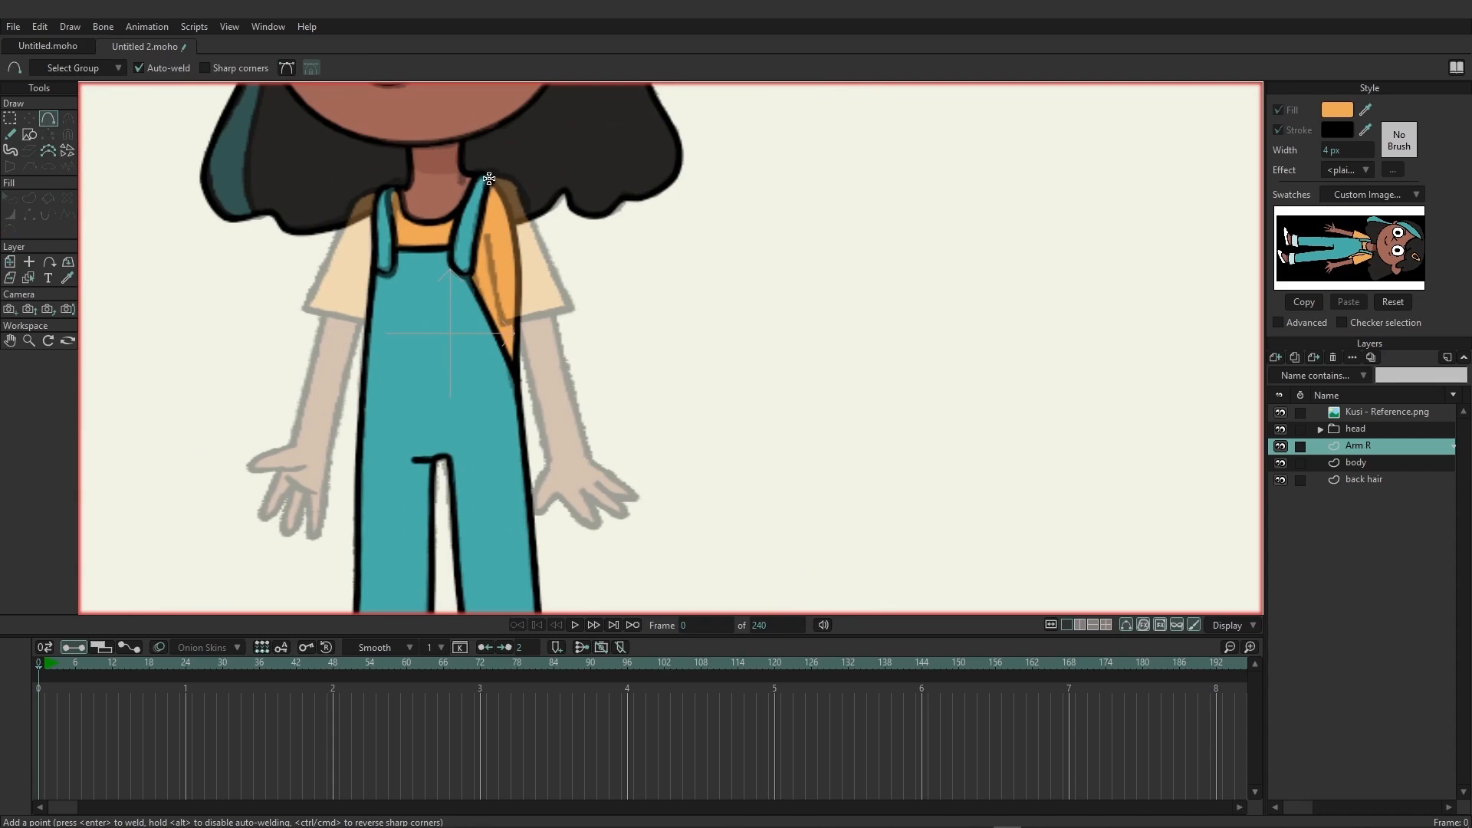
pyautogui.moveTo(489, 178); pyautogui.dragTo(522, 195)
pyautogui.moveTo(522, 195); pyautogui.dragTo(489, 179)
# Sharpen the corners at the sleeve's hem and move its points onto the reference outline.
pyautogui.click(68, 118)
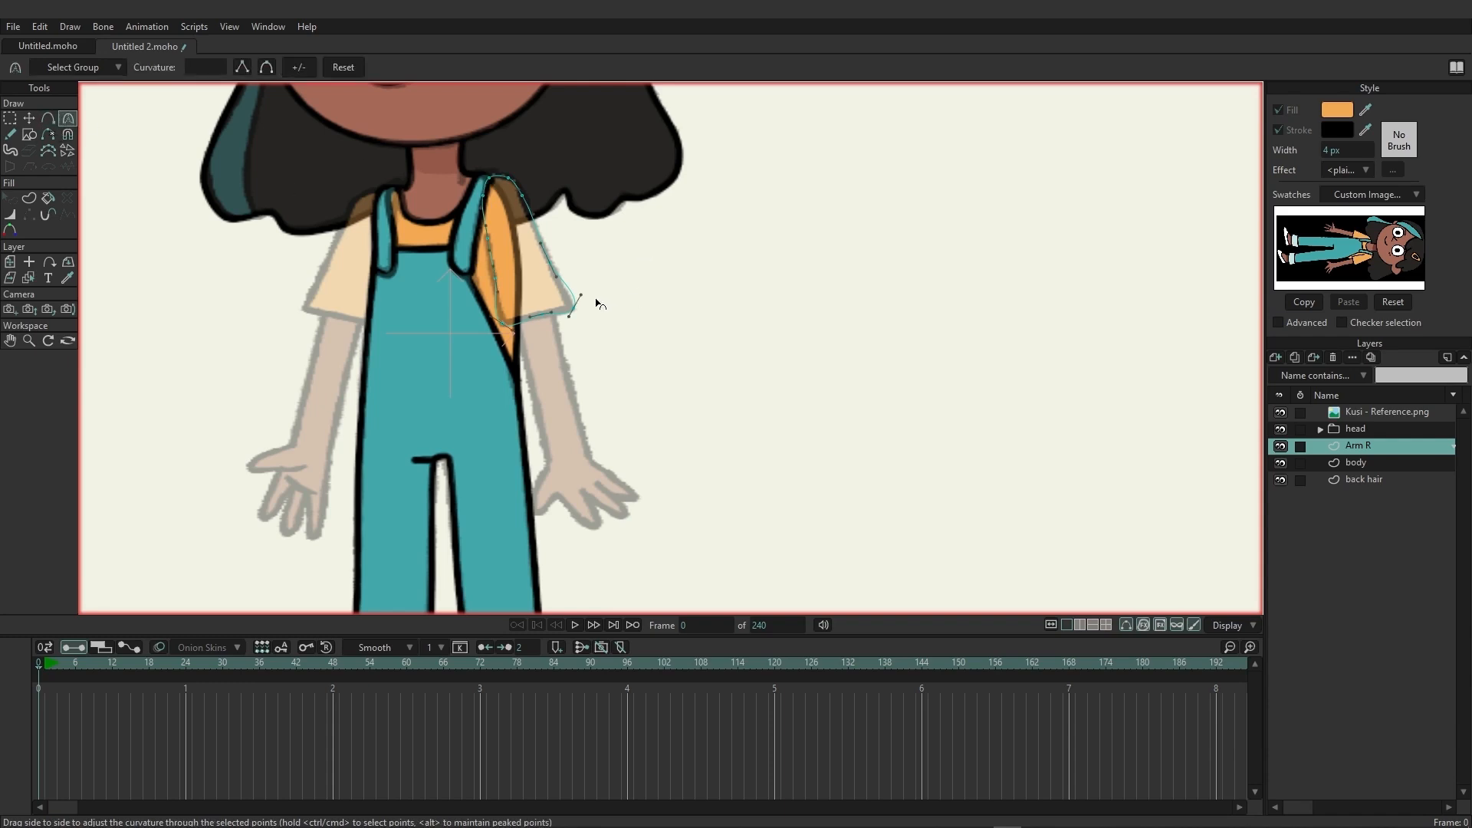
pyautogui.click(582, 296)
pyautogui.moveTo(582, 295); pyautogui.dragTo(497, 312)
pyautogui.moveTo(584, 325); pyautogui.dragTo(560, 322)
pyautogui.click(29, 118)
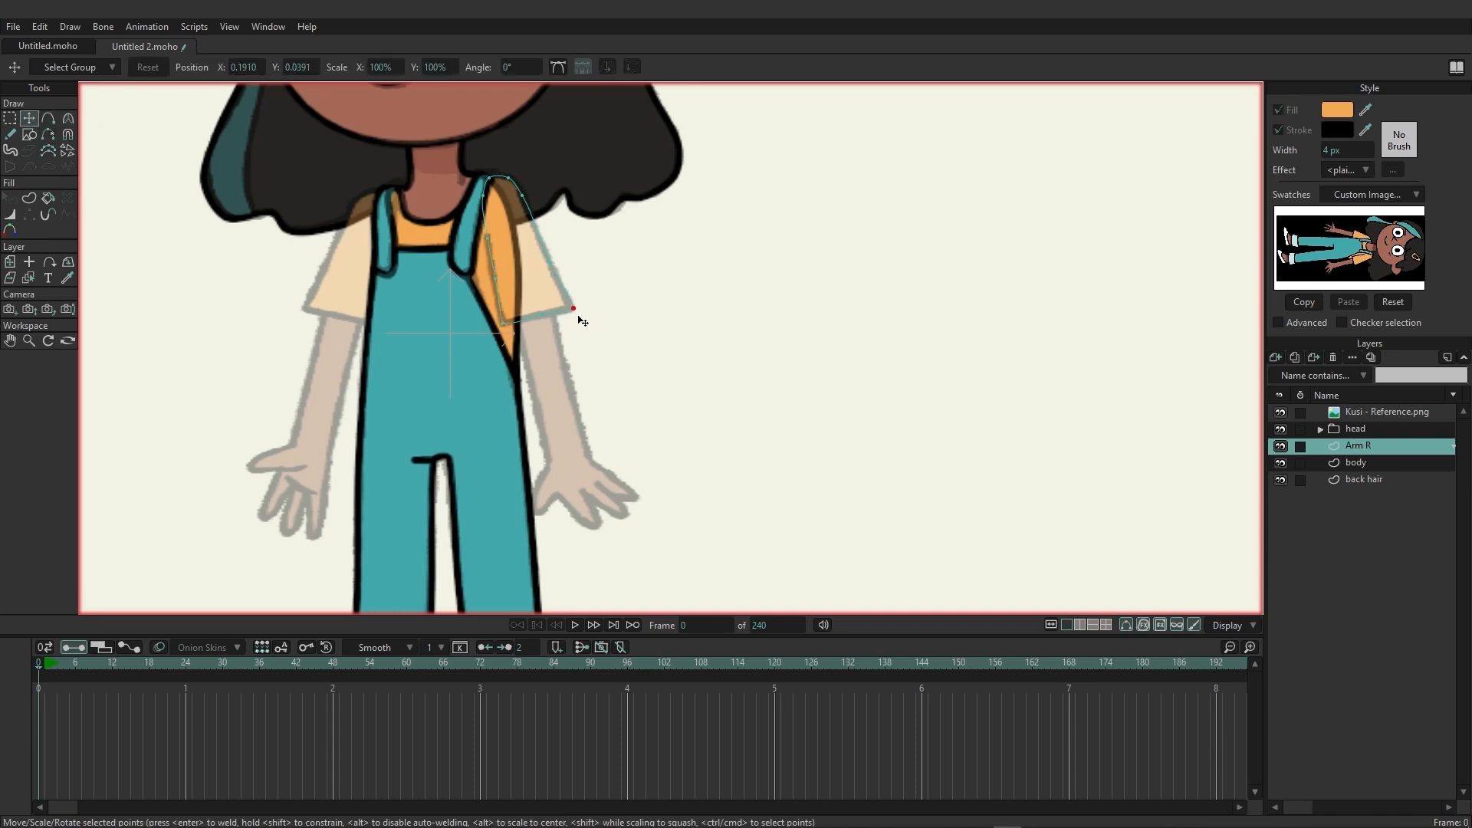
pyautogui.moveTo(576, 314); pyautogui.dragTo(500, 328)
pyautogui.click(500, 327)
# Select the whole sleeve outline and create its shape with orange fill and black stroke.
pyautogui.click(29, 198)
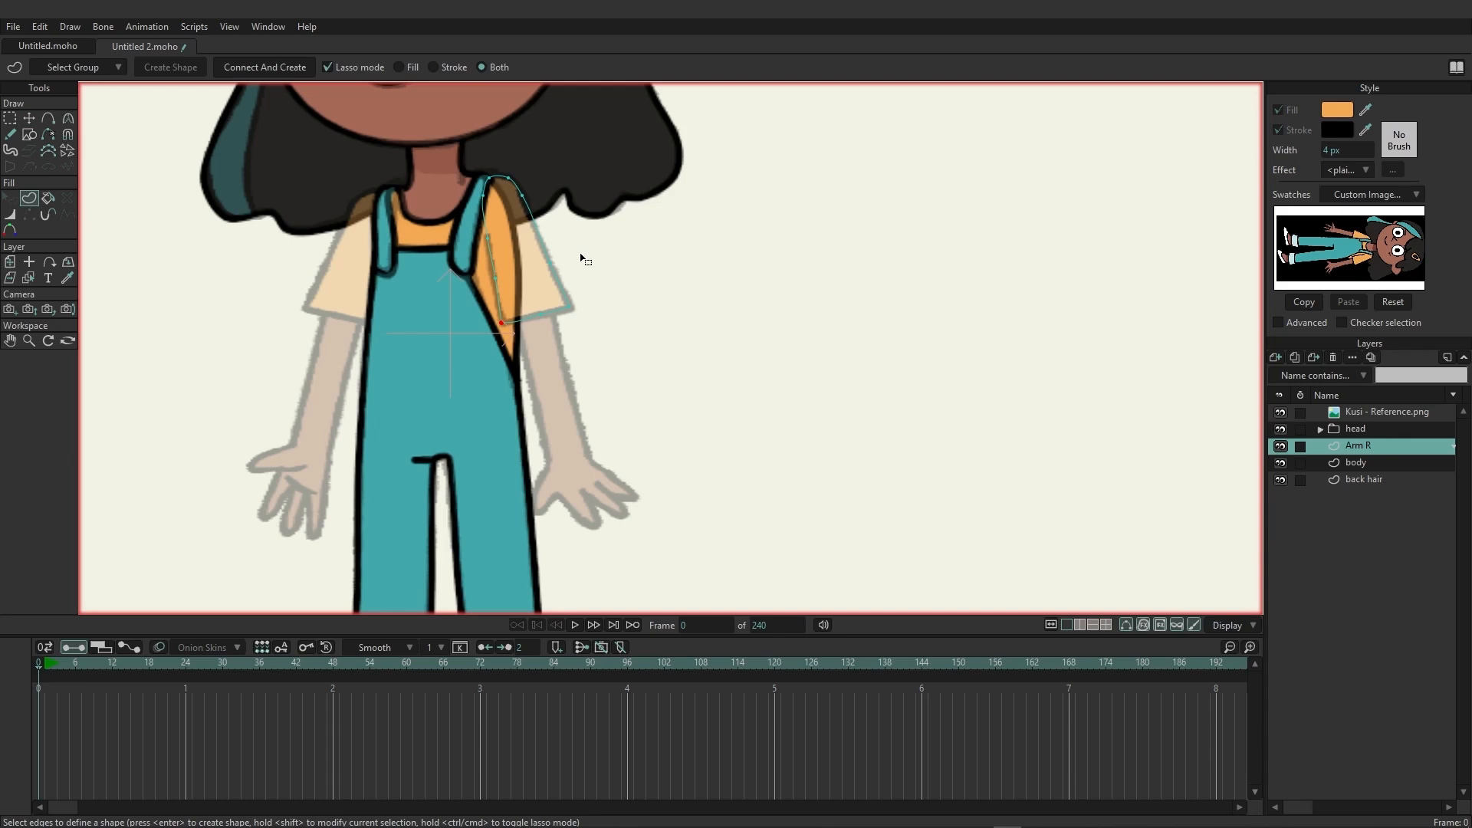
pyautogui.hotkey('ctrl', 'a')
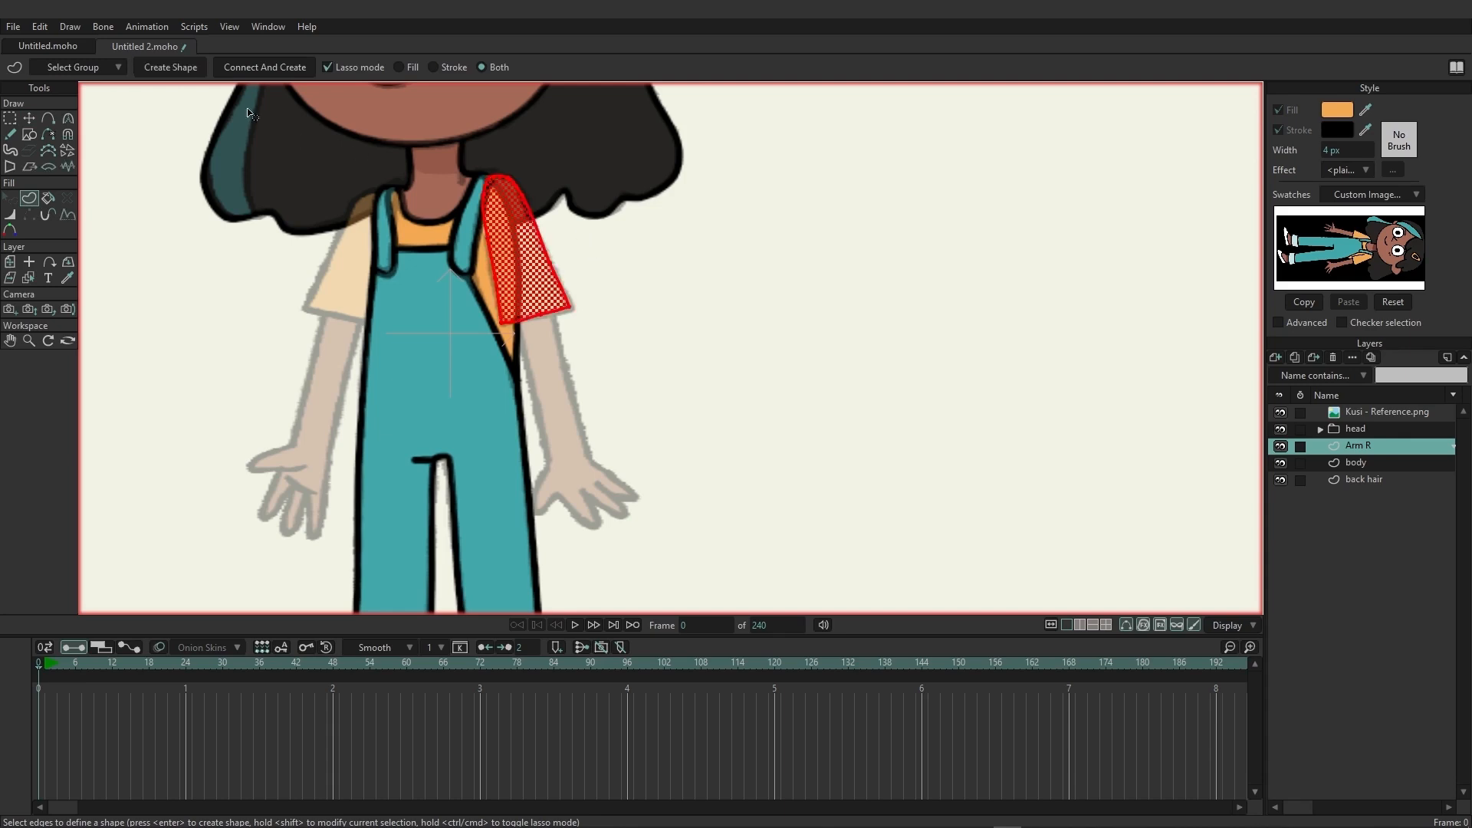
pyautogui.click(186, 72)
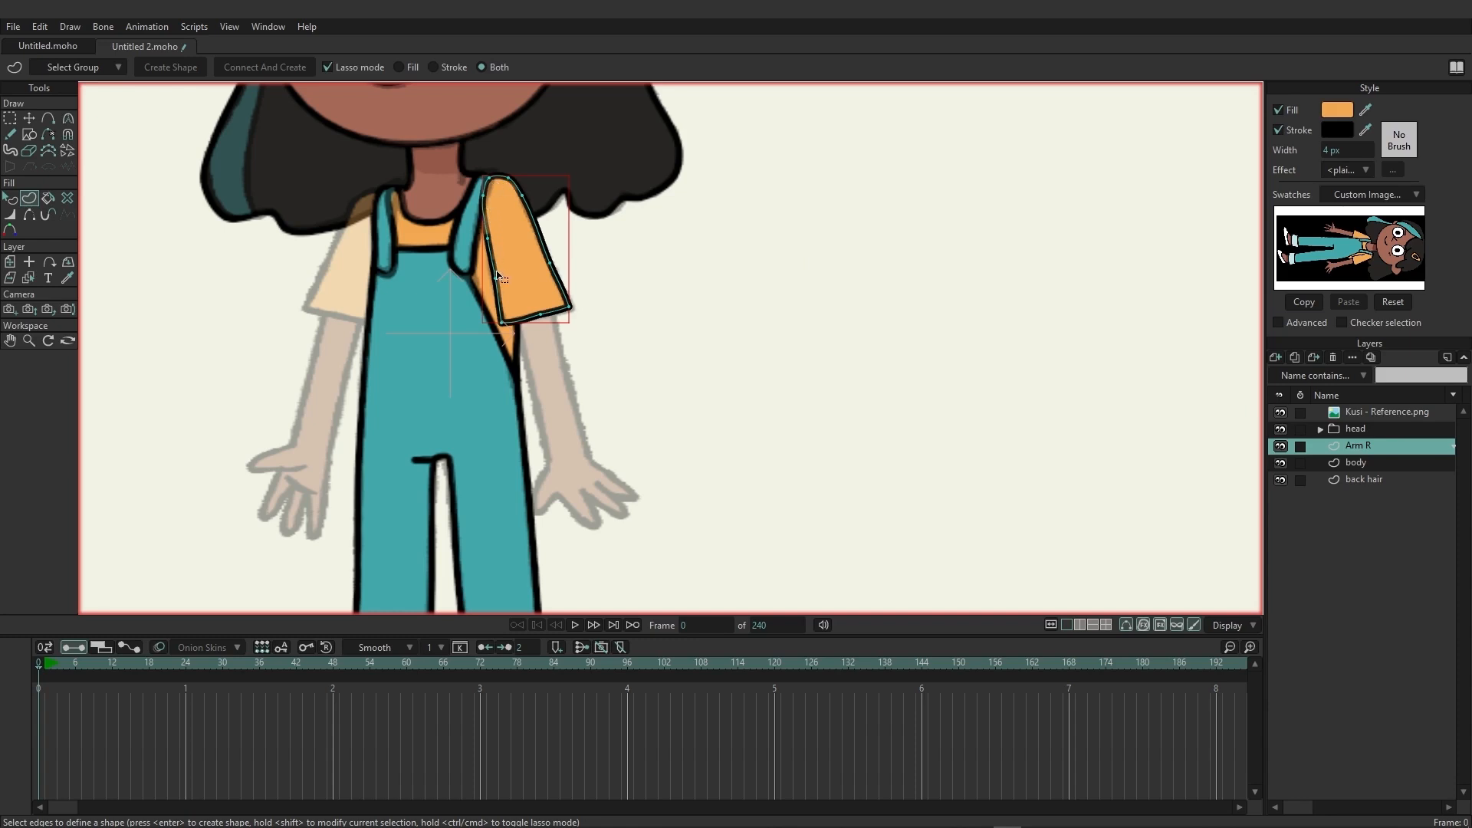
# Check the sleeve against the body, hide the upper stroke edge on its inner side and nudge the adjoining point beside the strap.
pyautogui.click(1283, 447)
pyautogui.scroll(5, 492, 218)
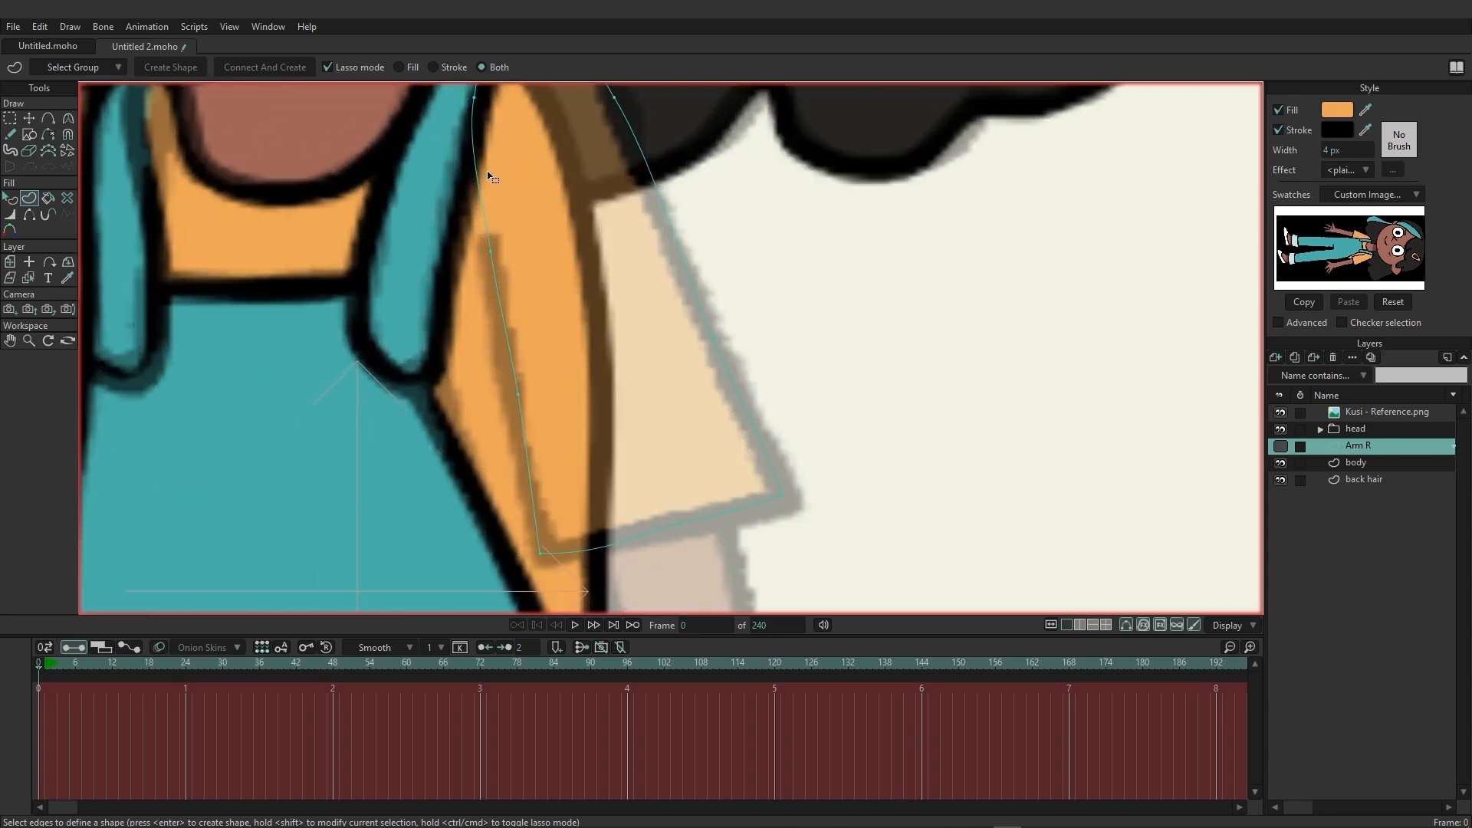
pyautogui.scroll(-3, 747, 234)
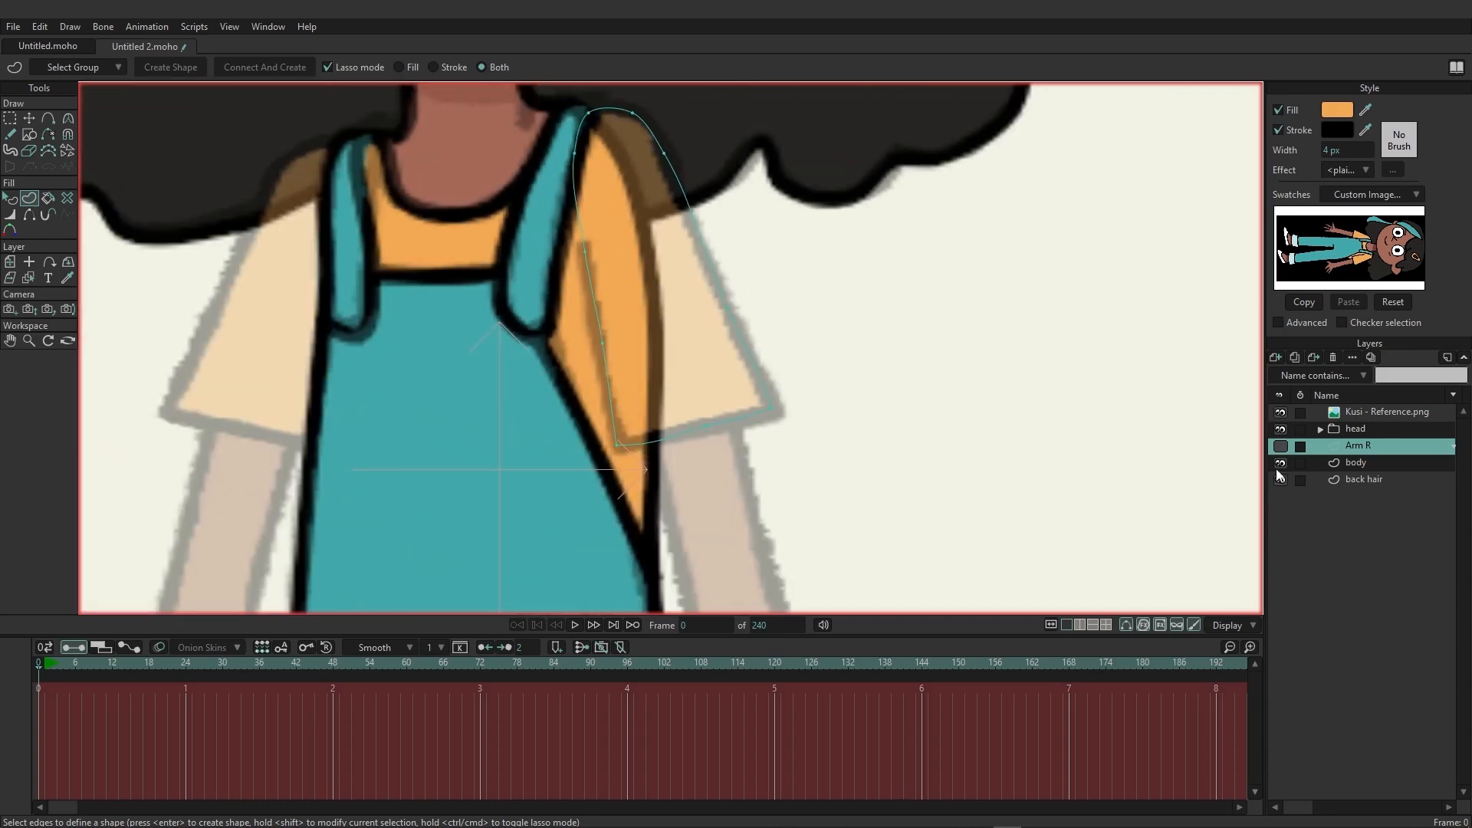
pyautogui.click(1280, 447)
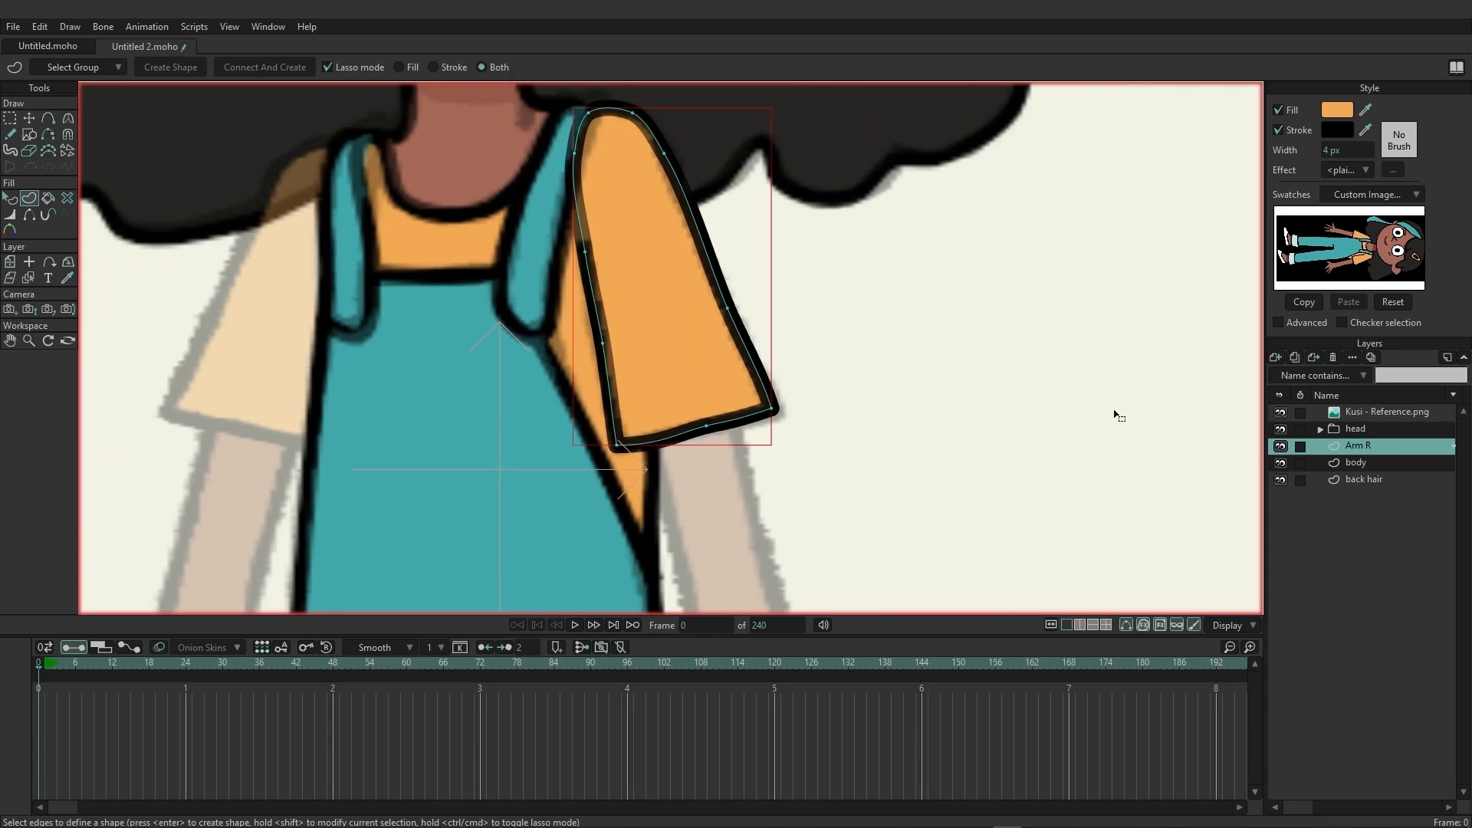
pyautogui.click(37, 218)
pyautogui.click(584, 221)
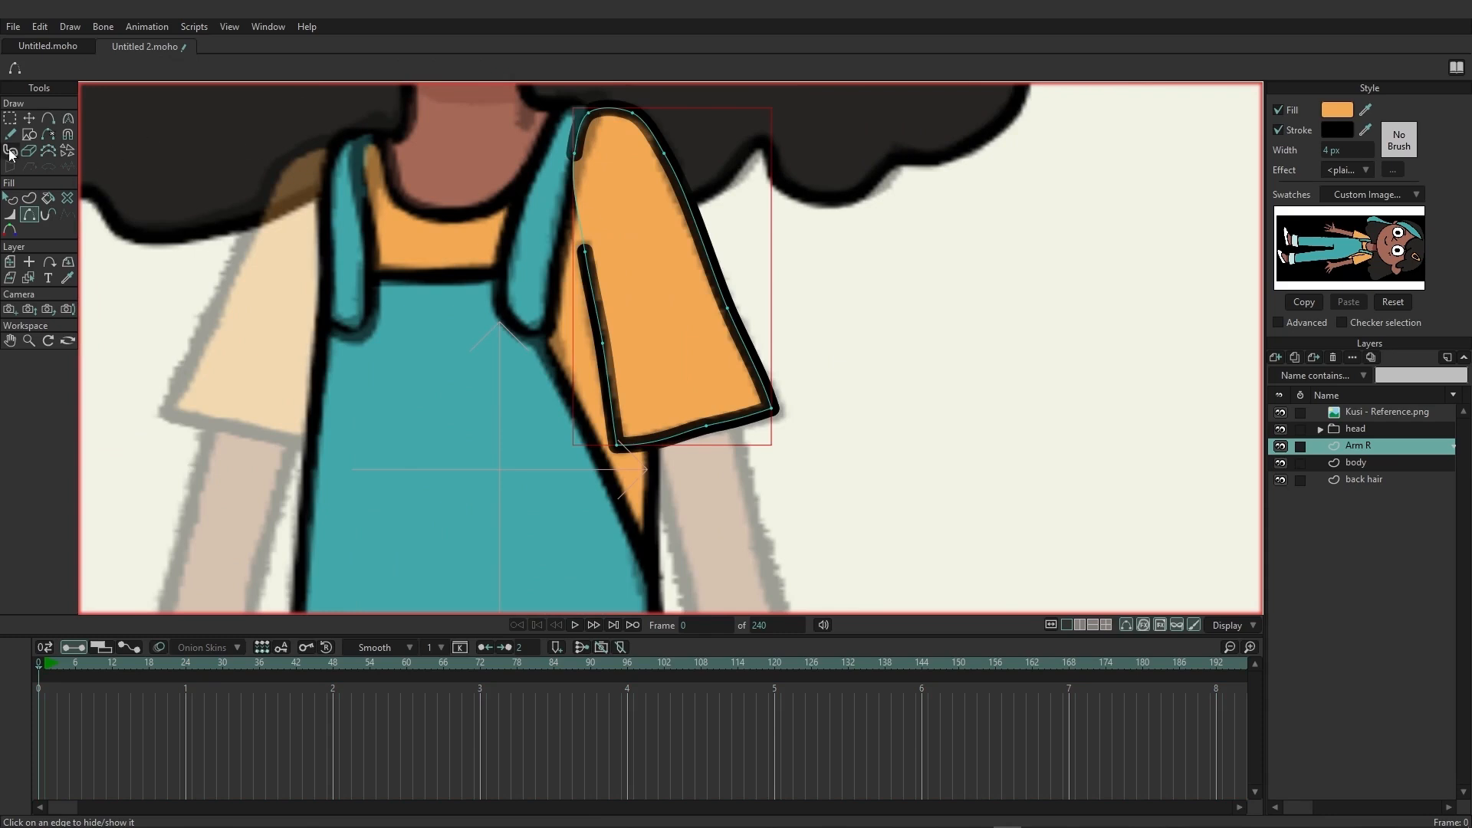
pyautogui.click(30, 119)
pyautogui.moveTo(571, 169); pyautogui.dragTo(576, 153)
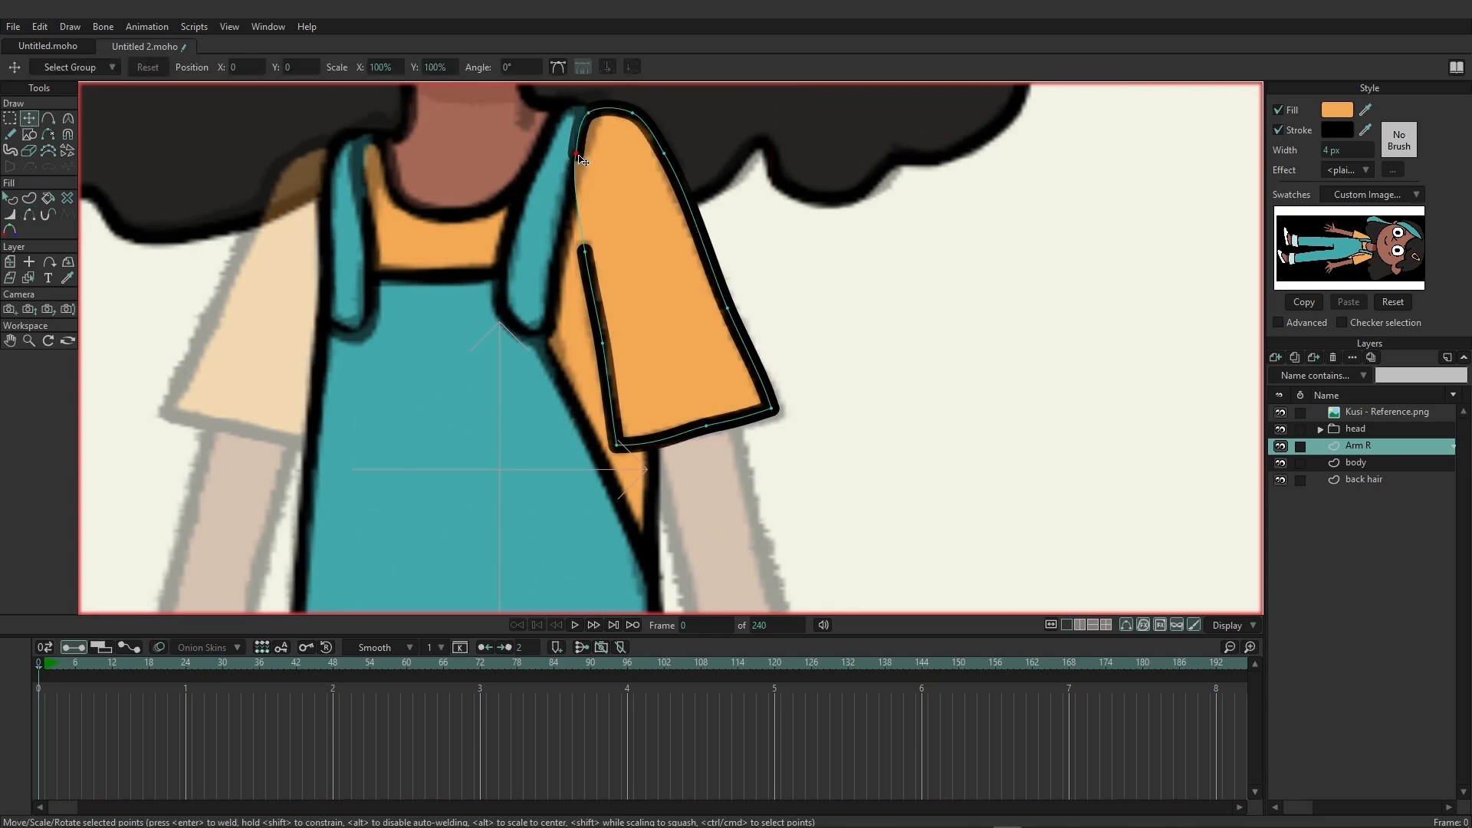
pyautogui.scroll(-5, 887, 256)
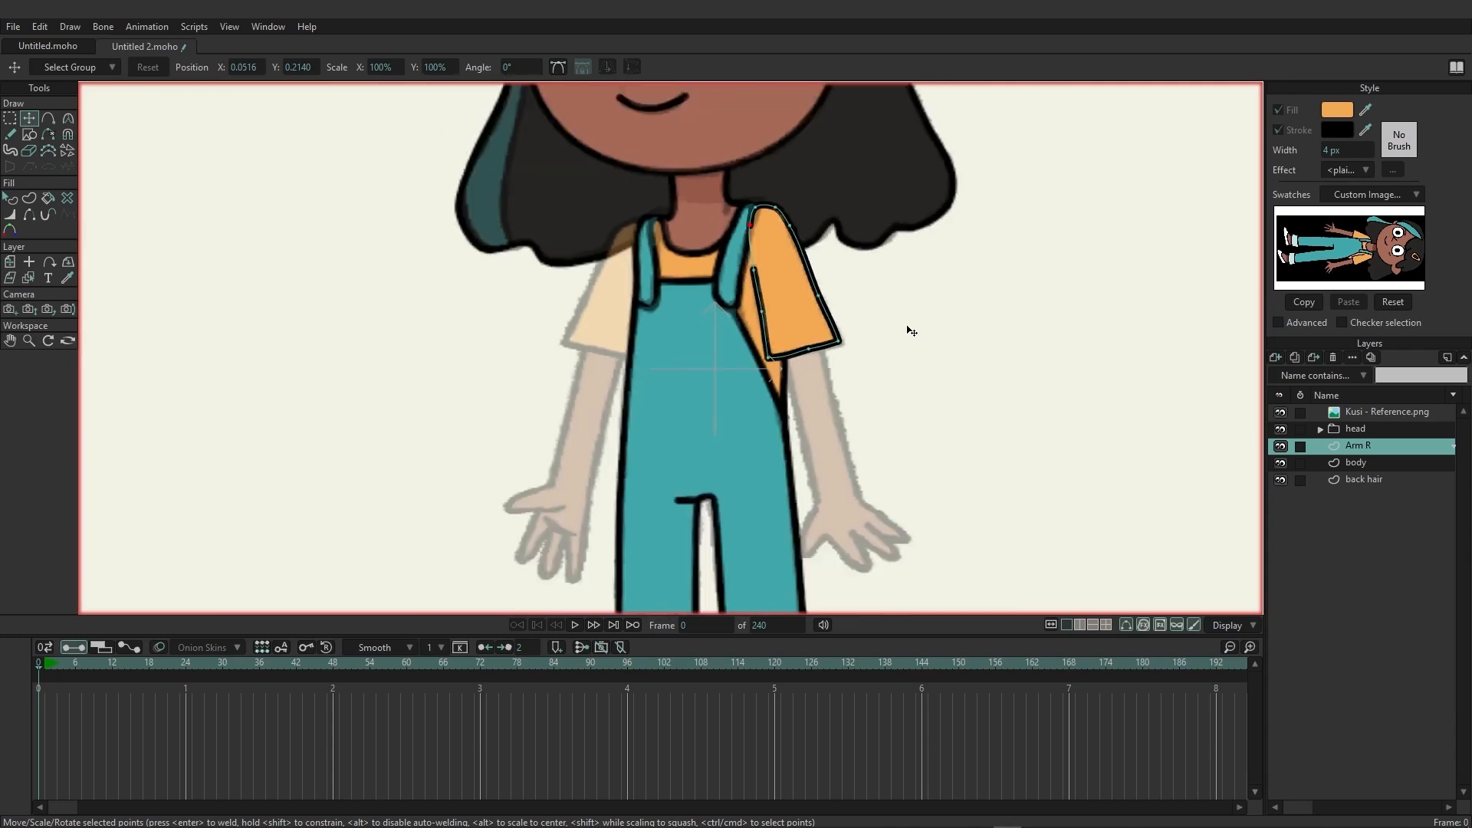
# Trace the forearm and hand below the finished sleeve on the Arm R layer, following each finger of the reference.
pyautogui.moveTo(993, 368); pyautogui.dragTo(882, 384)
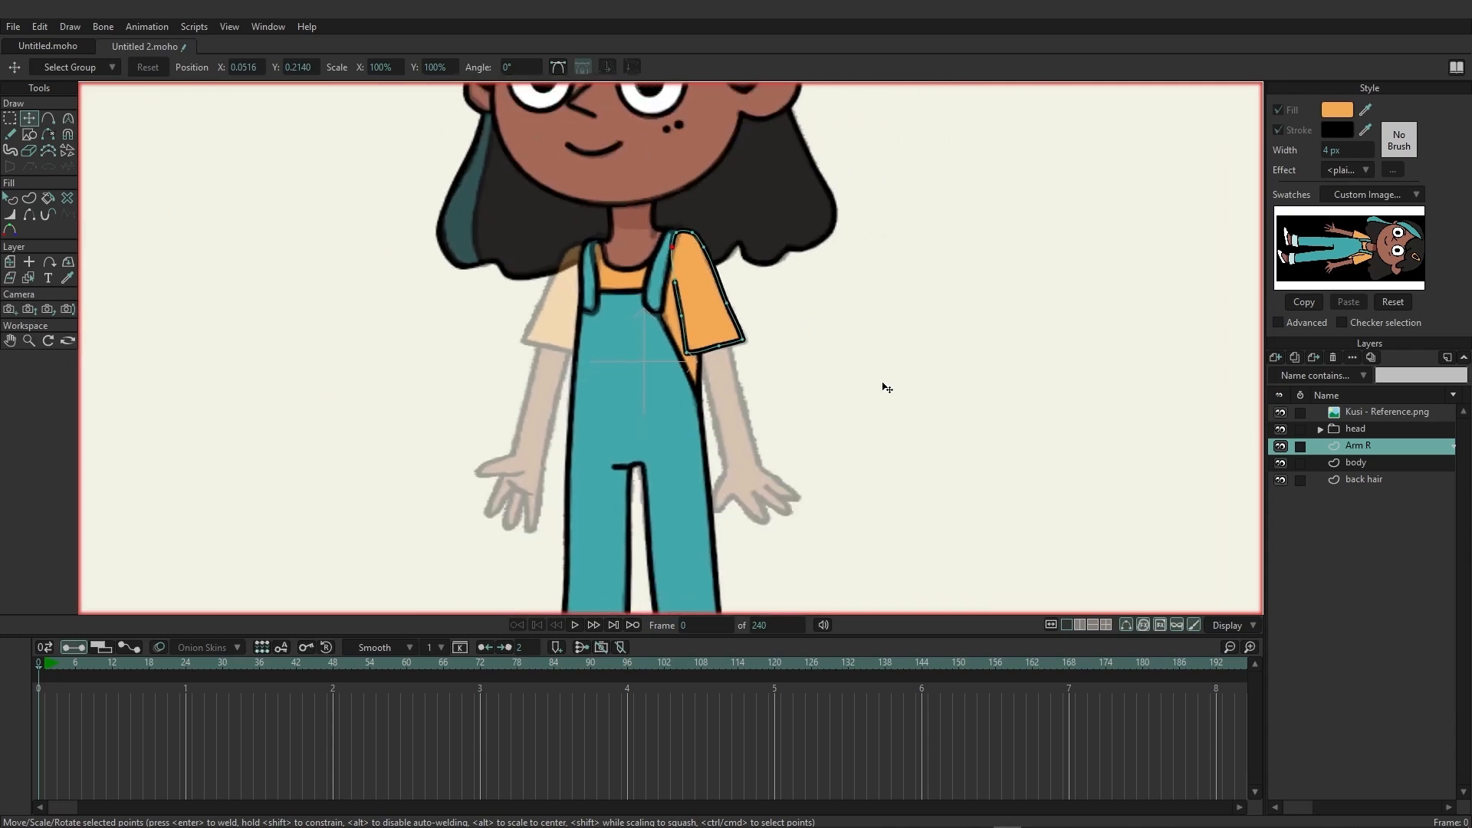
pyautogui.scroll(2, 882, 384)
pyautogui.moveTo(912, 462); pyautogui.dragTo(850, 394)
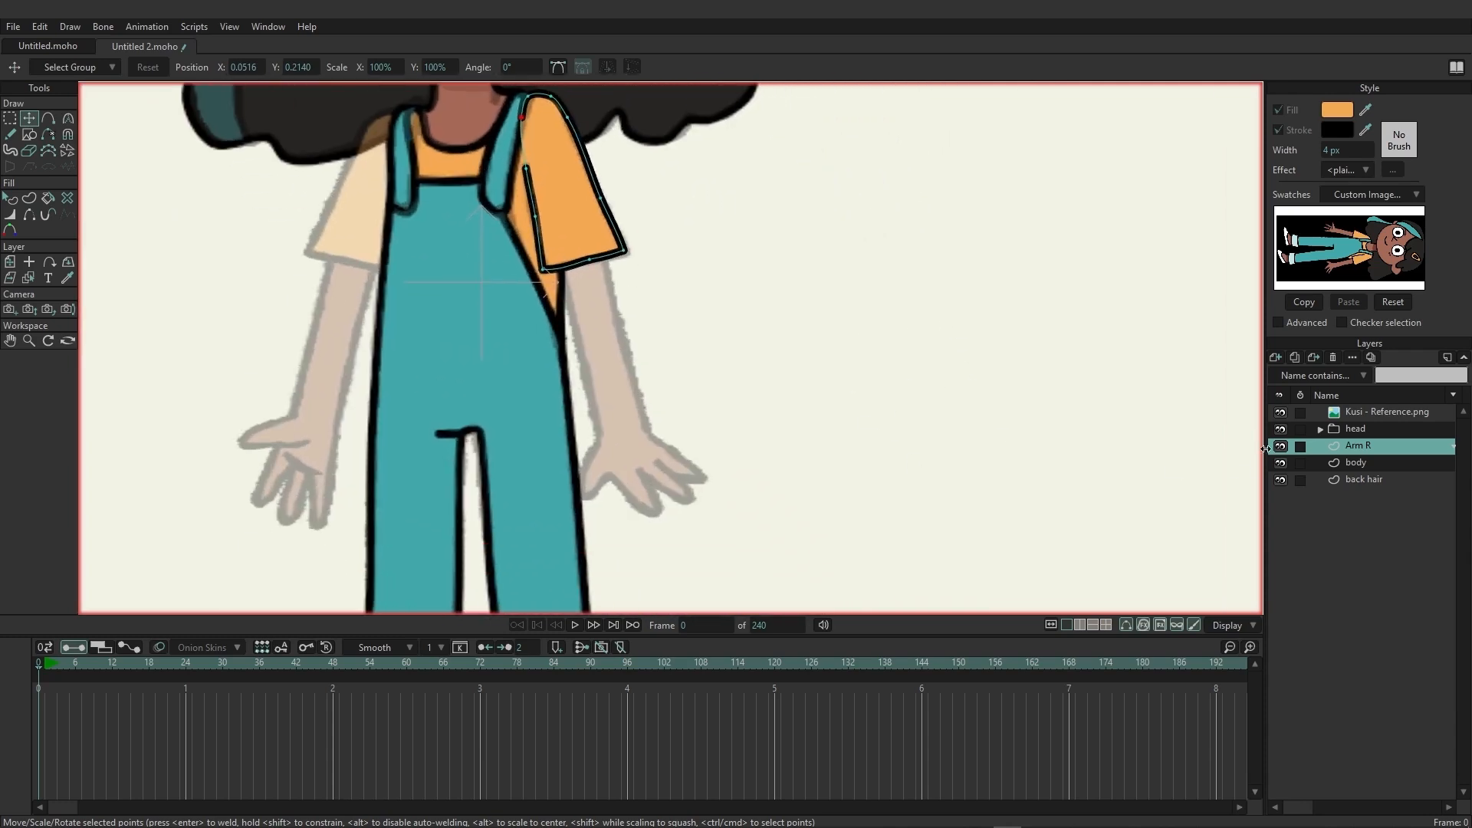
pyautogui.click(47, 119)
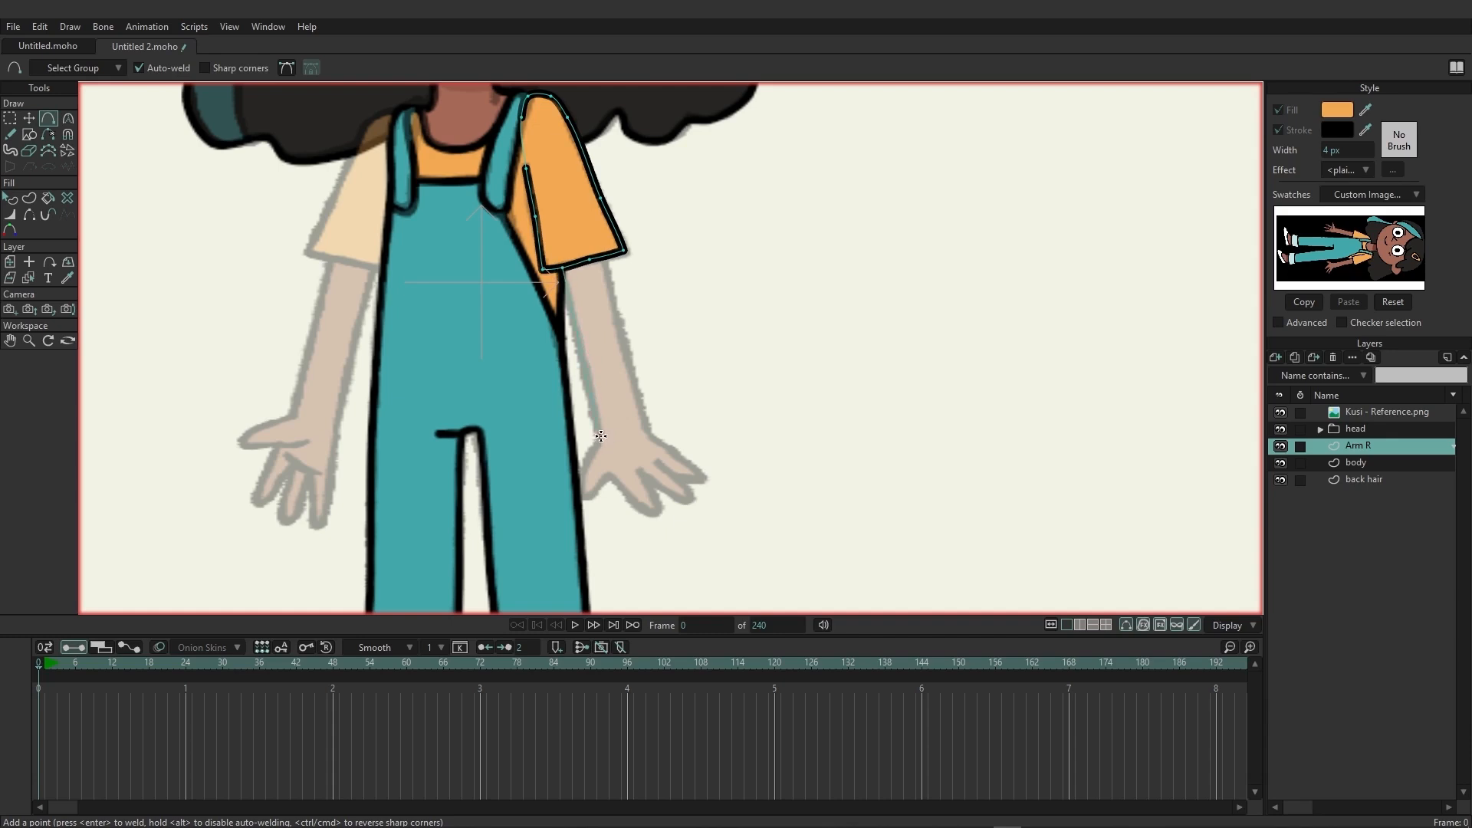
pyautogui.moveTo(603, 434); pyautogui.dragTo(595, 499)
pyautogui.click(647, 515)
pyautogui.click(644, 479)
pyautogui.click(682, 501)
pyautogui.click(695, 496)
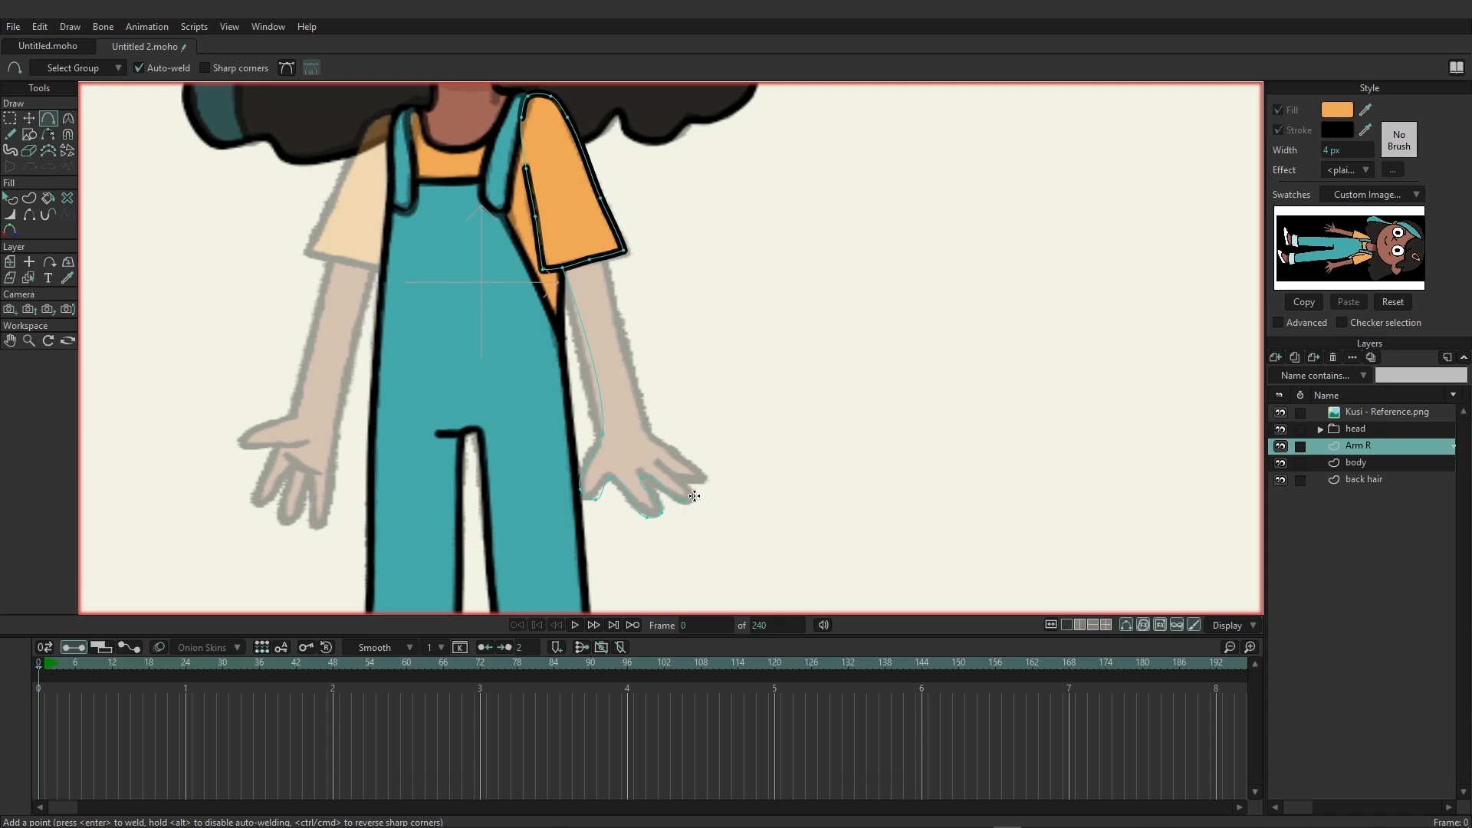
pyautogui.click(659, 467)
pyautogui.click(699, 483)
pyautogui.moveTo(702, 481); pyautogui.dragTo(661, 442)
# Adjust the curve handles between the fingers and at the thumb so the hand outline follows the reference.
pyautogui.scroll(4, 725, 486)
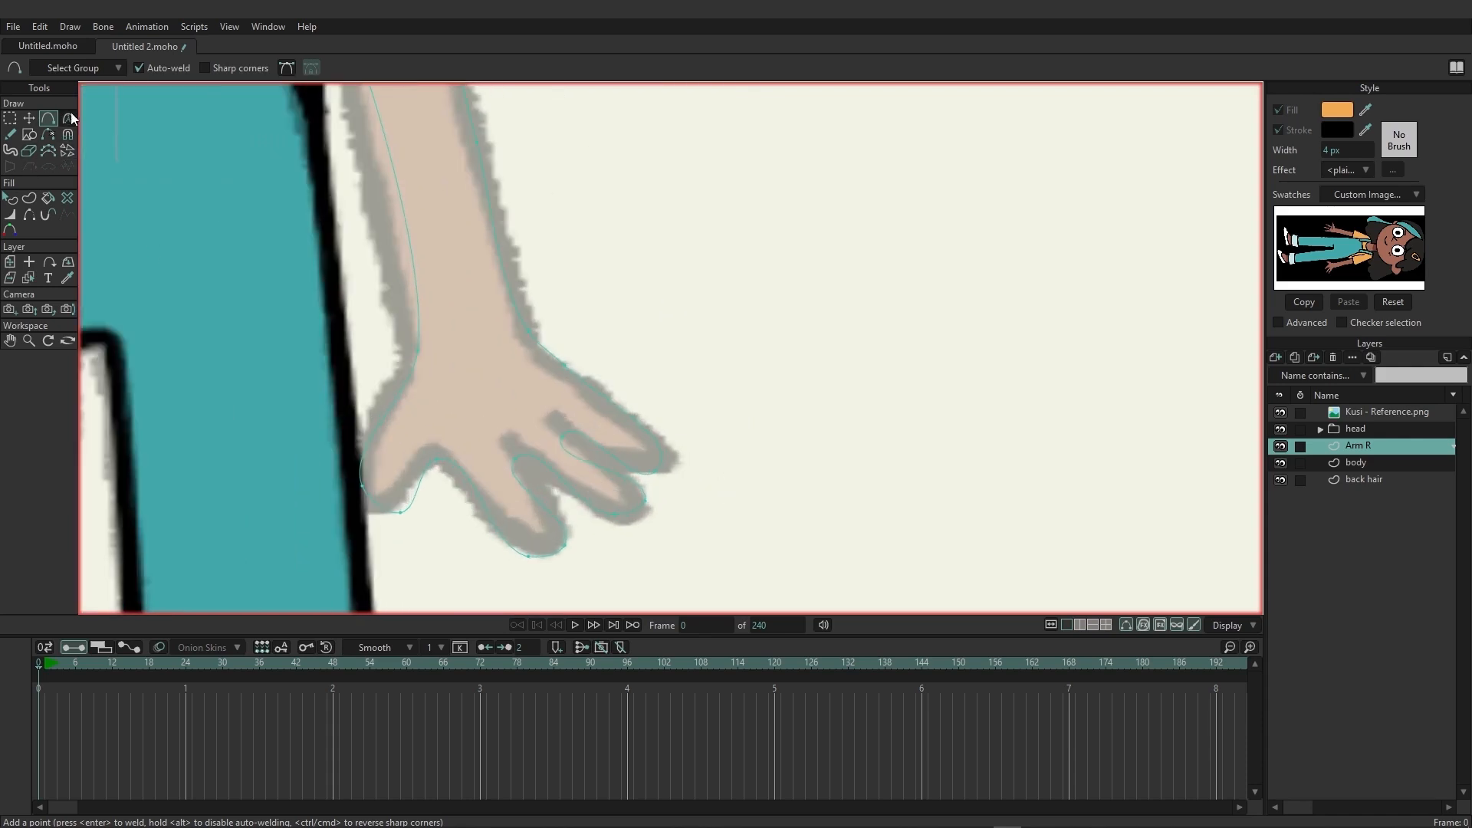
pyautogui.click(68, 118)
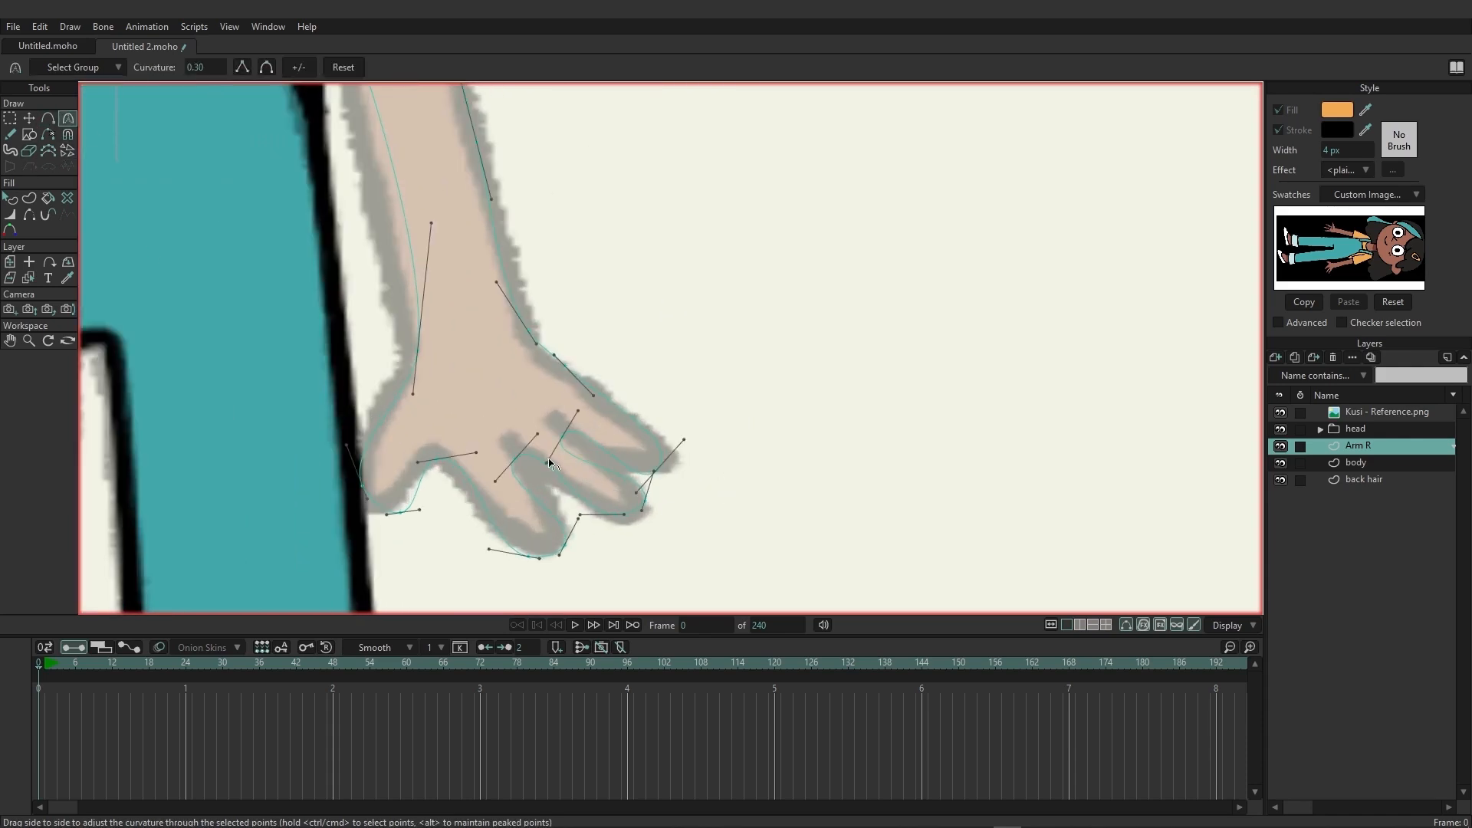
pyautogui.moveTo(553, 462); pyautogui.dragTo(594, 439)
pyautogui.moveTo(495, 484); pyautogui.dragTo(535, 489)
pyautogui.moveTo(541, 432); pyautogui.dragTo(601, 437)
pyautogui.moveTo(475, 448); pyautogui.dragTo(454, 468)
pyautogui.moveTo(424, 517); pyautogui.dragTo(417, 503)
# Reposition the thumb tip's point on the traced hand outline.
pyautogui.press('t')
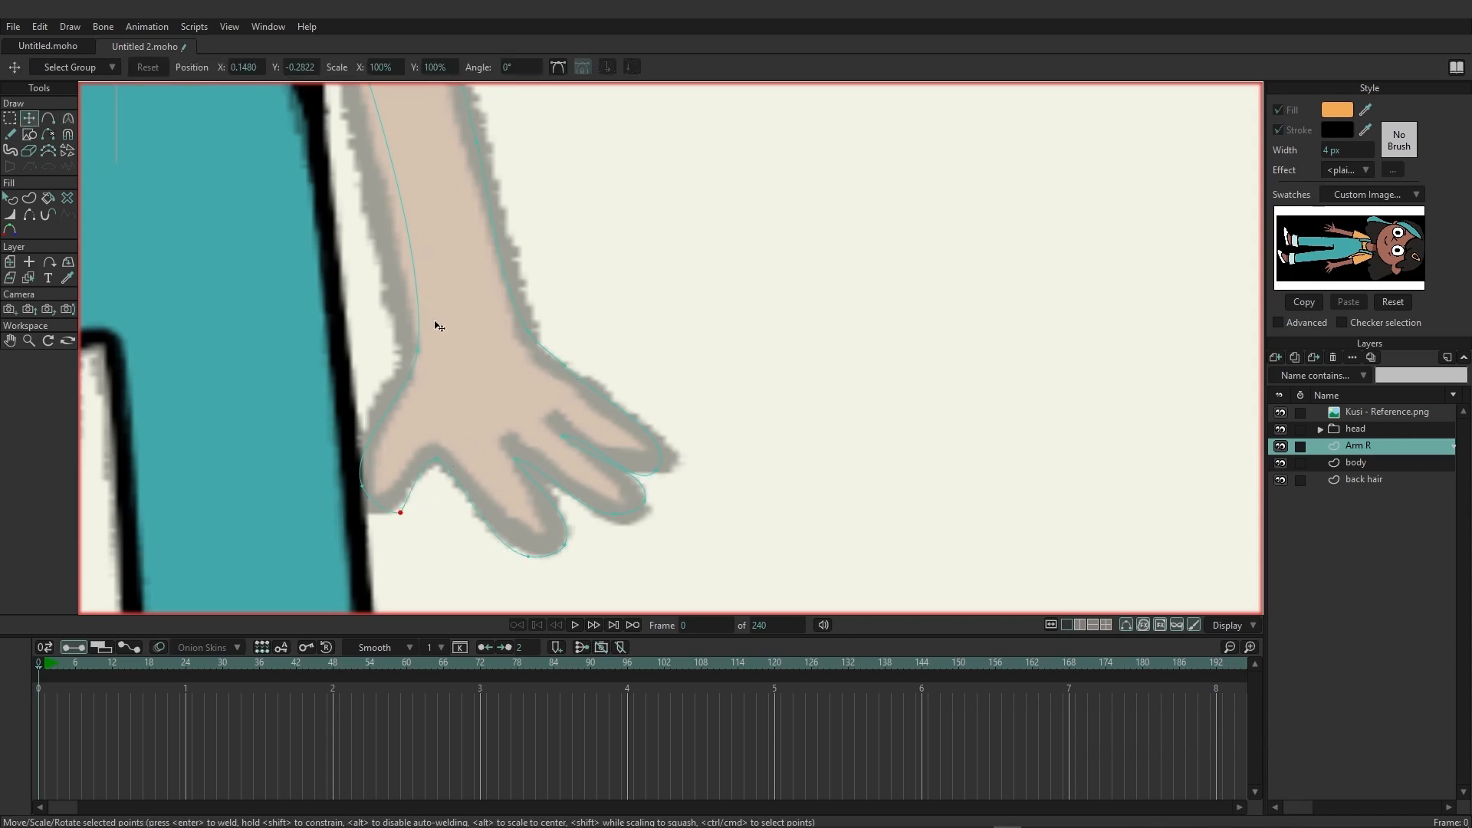
pyautogui.scroll(-2, 575, 332)
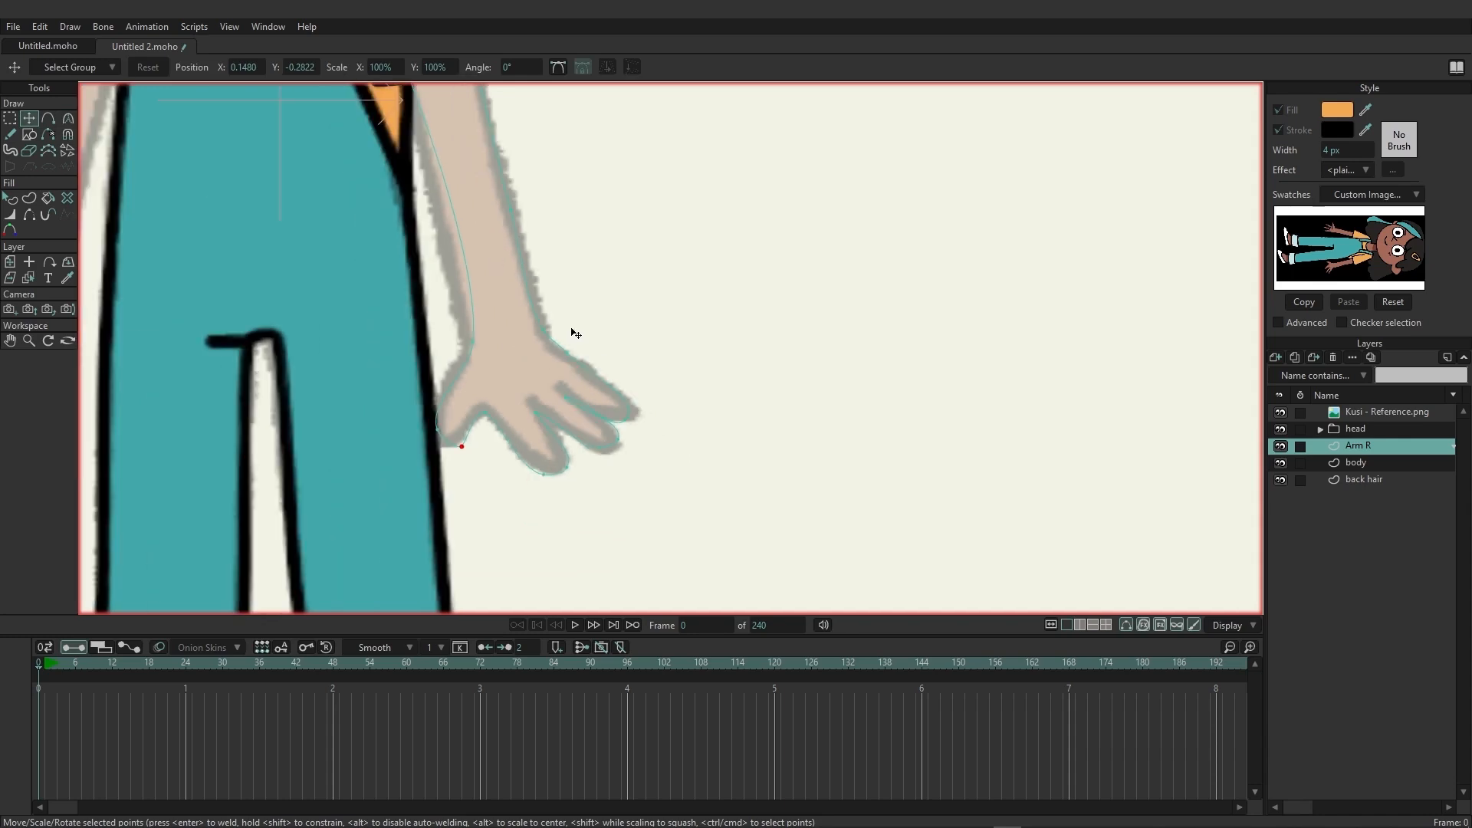
pyautogui.moveTo(460, 448)
pyautogui.mouseDown()
pyautogui.moveTo(426, 437)
pyautogui.moveTo(455, 450)
pyautogui.mouseUp()
pyautogui.scroll(2, 492, 419)
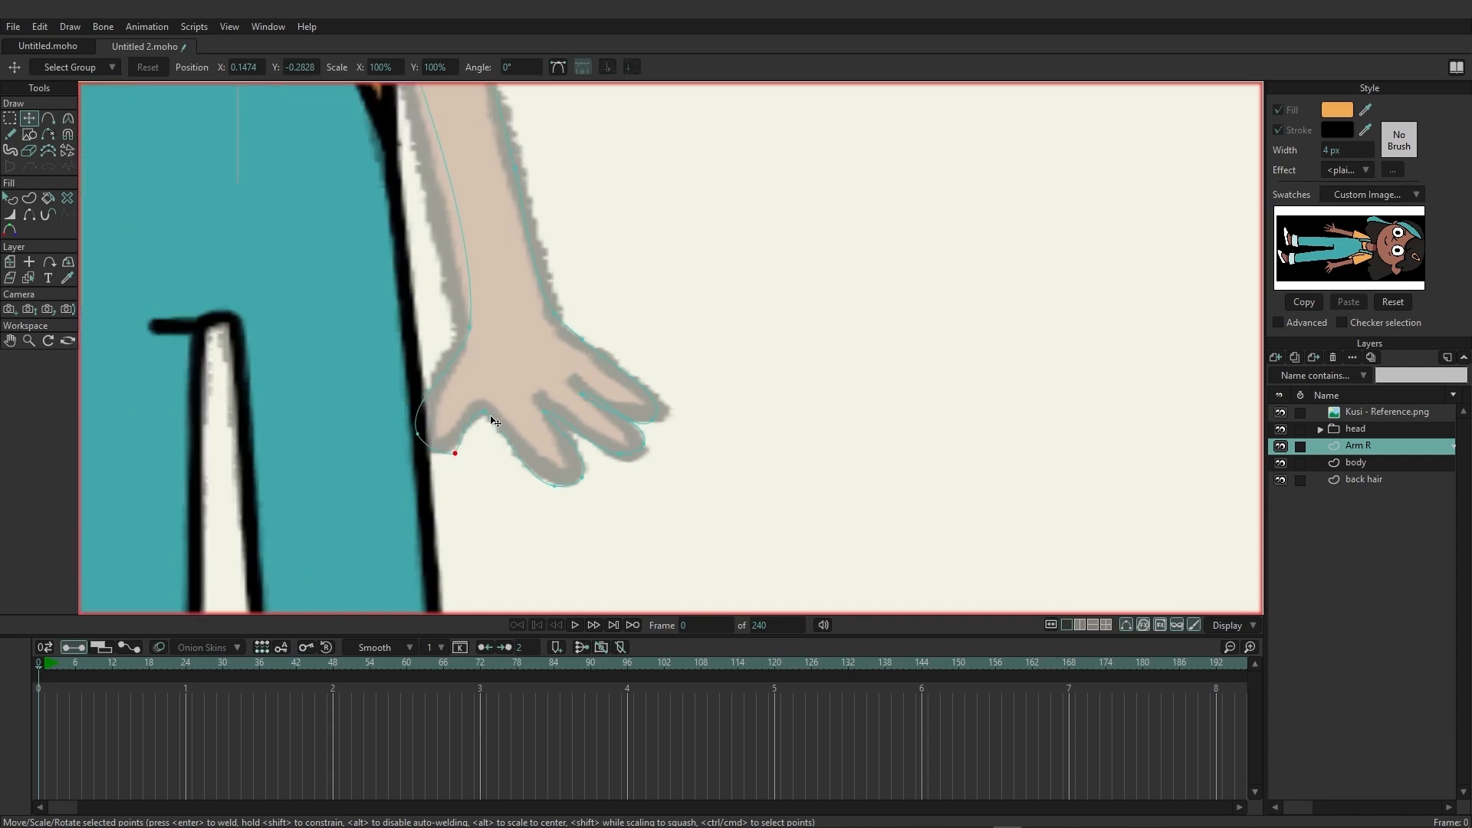
pyautogui.scroll(-2, 494, 421)
pyautogui.scroll(1, 700, 414)
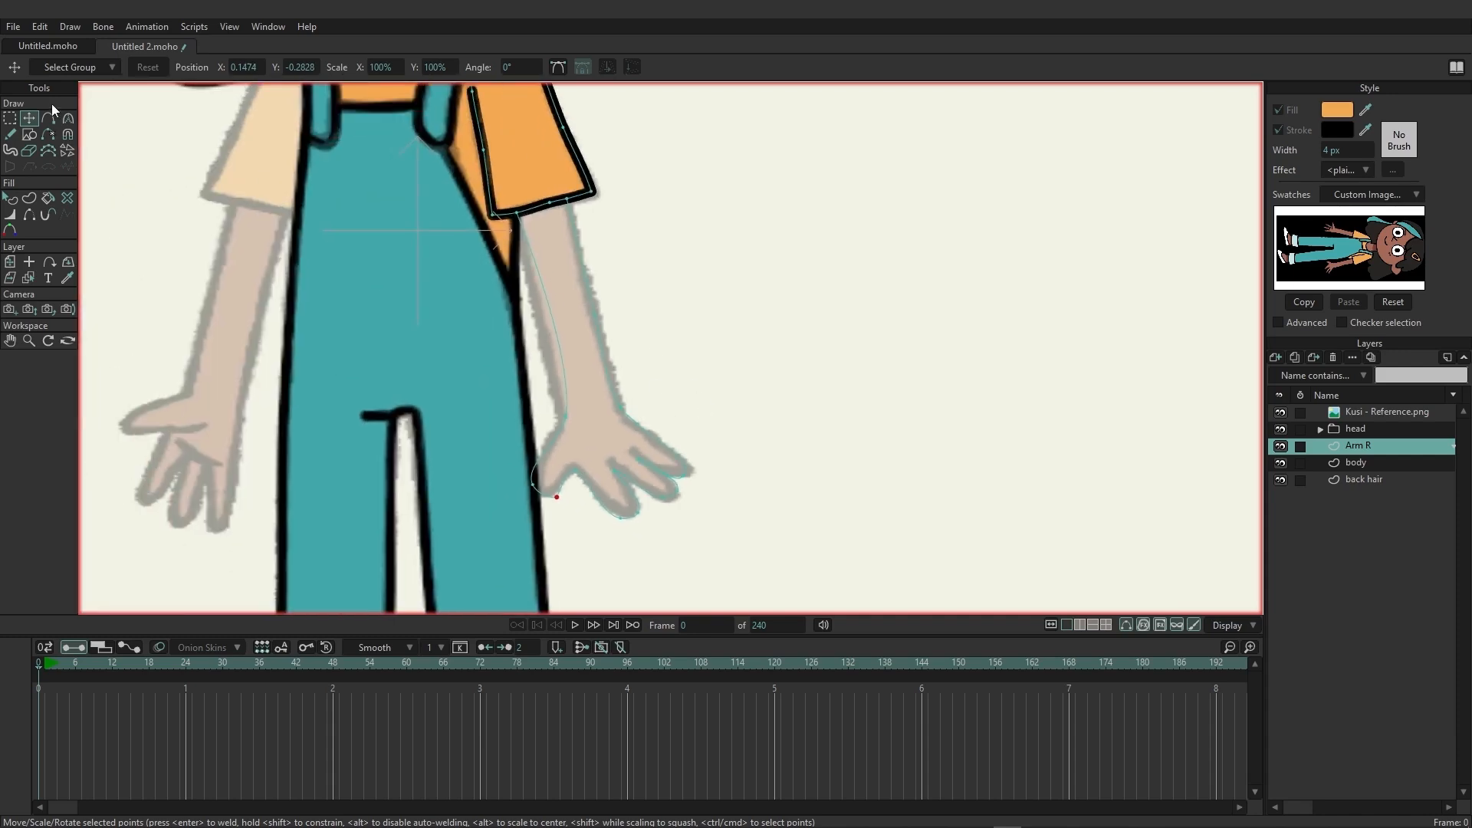
# Straighten the inner forearm edge by adjusting the curve handle of the wrist point.
pyautogui.click(68, 118)
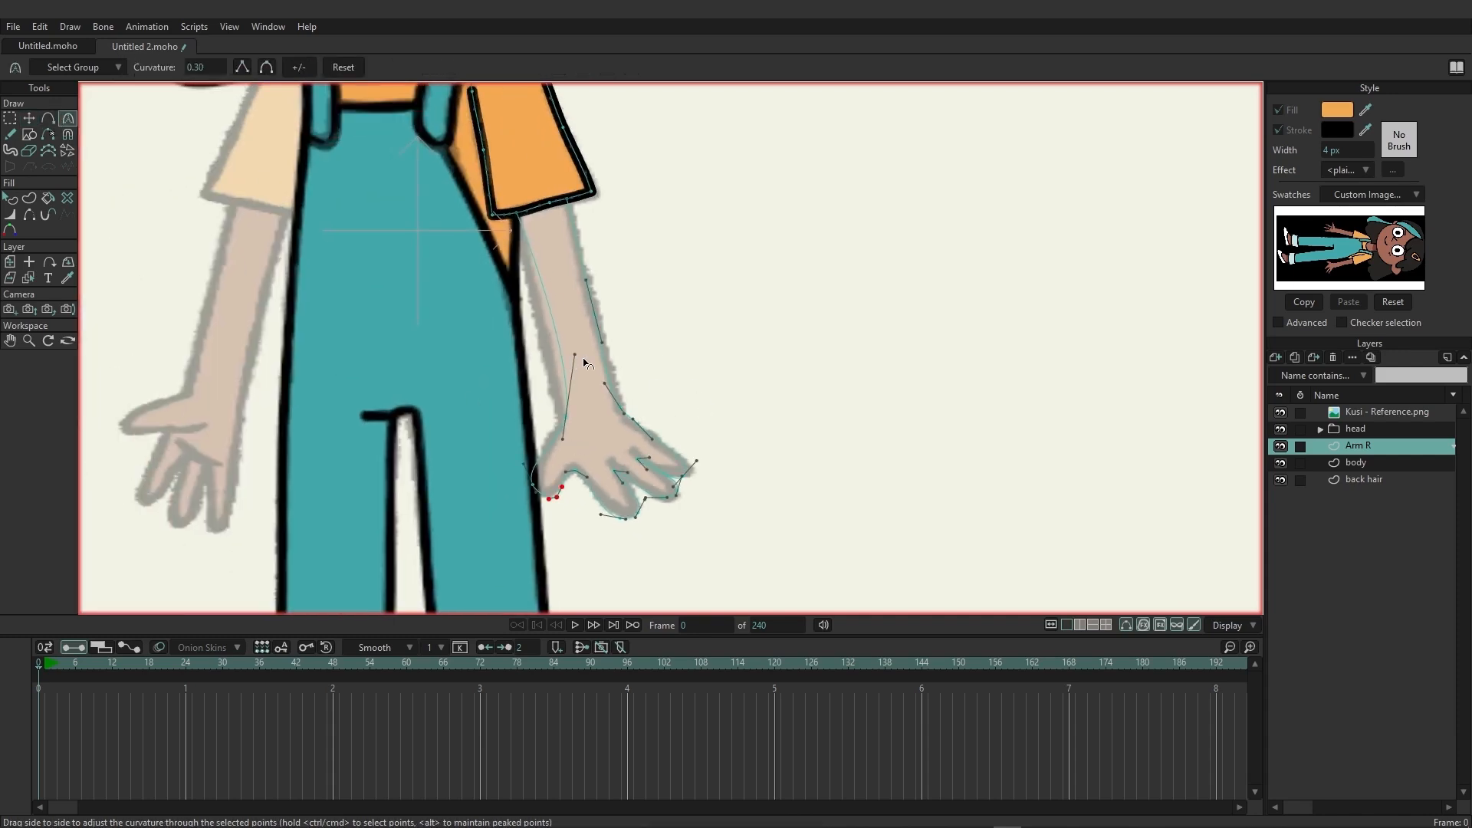
pyautogui.moveTo(576, 357); pyautogui.dragTo(550, 364)
pyautogui.click(29, 121)
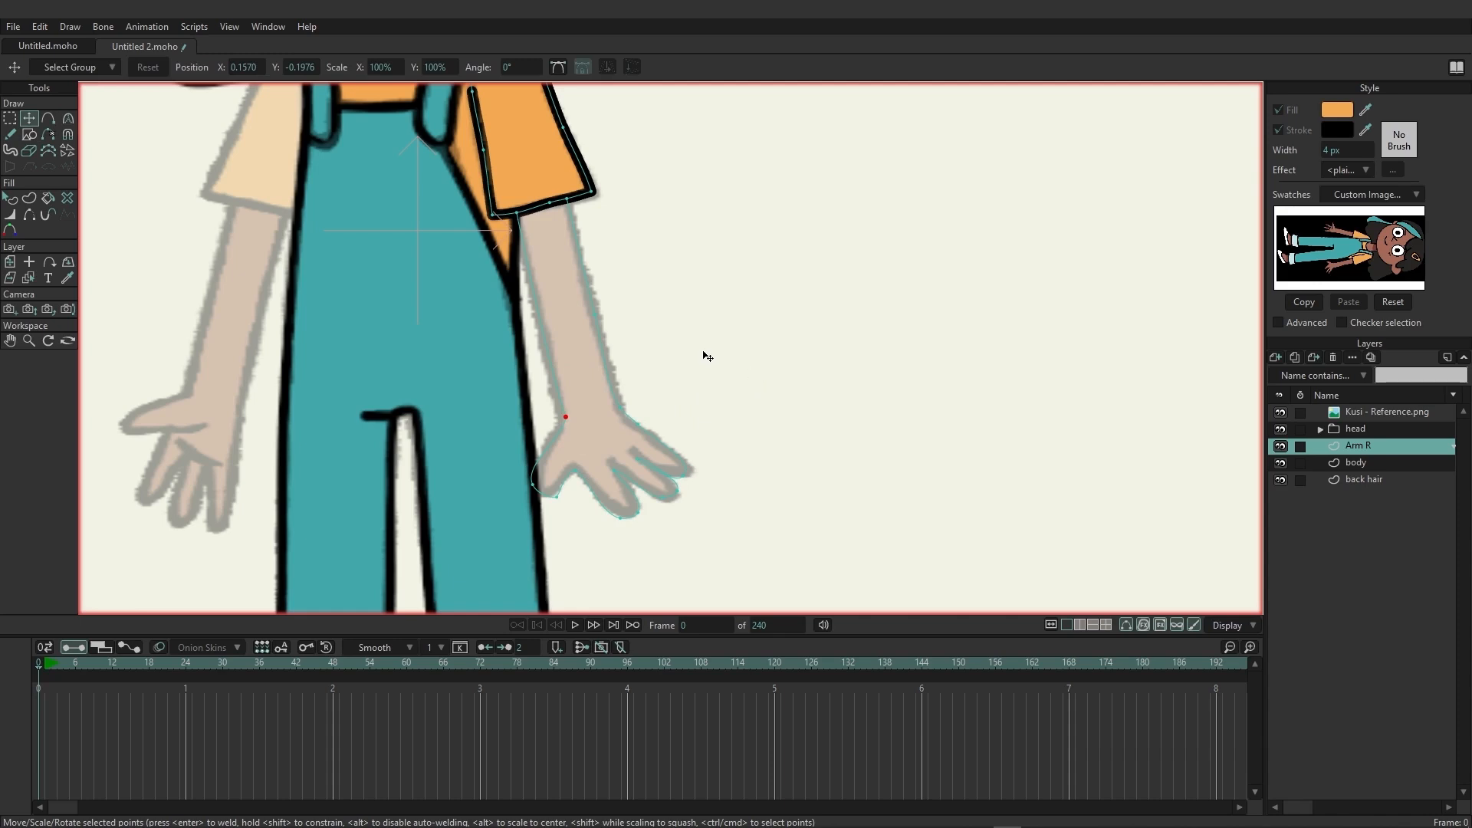
# Select the forearm and hand outline and create its shape with the brown skin fill sampled from the reference swatch and black stroke.
pyautogui.click(31, 199)
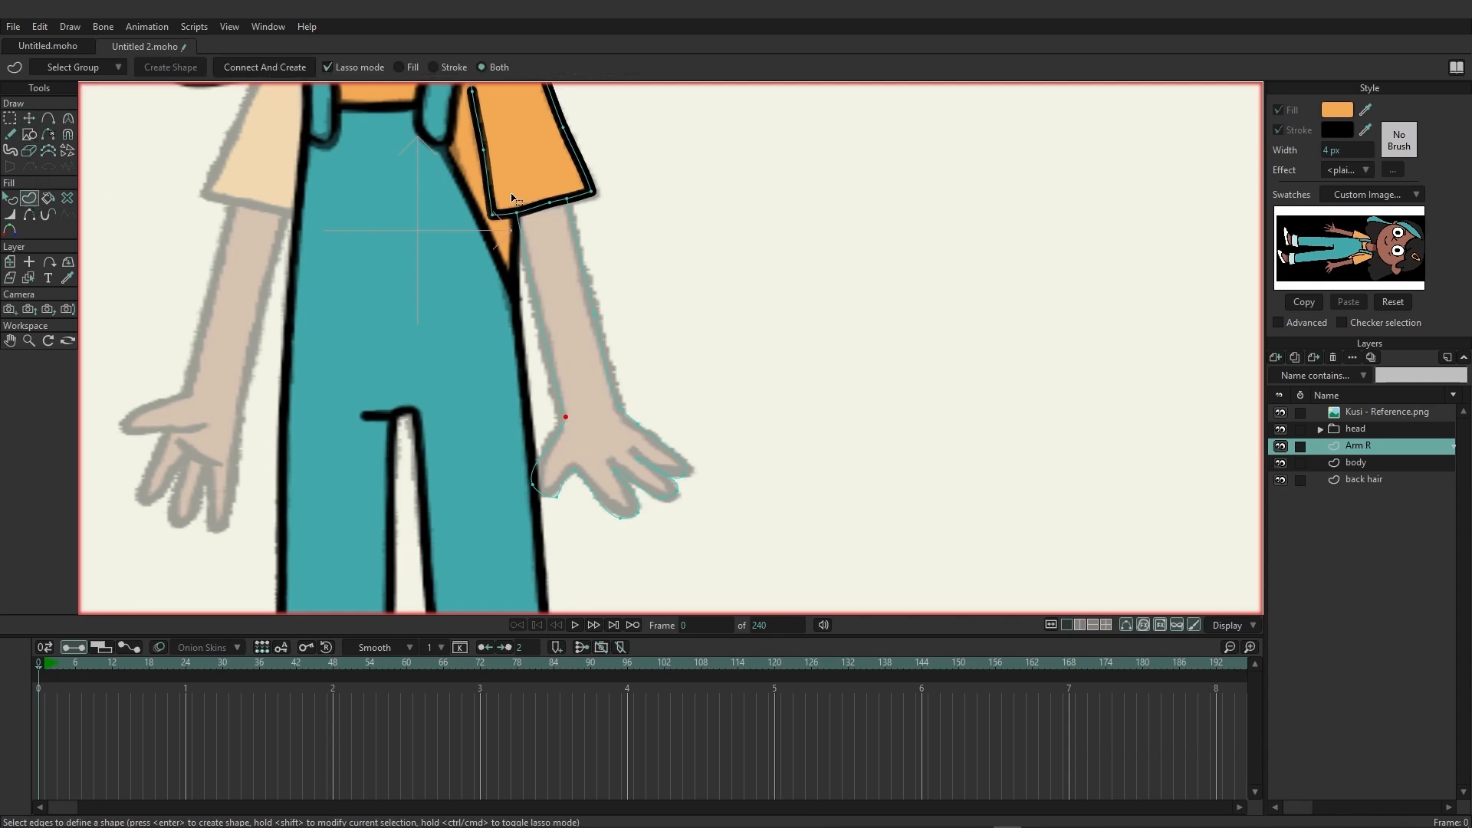
pyautogui.moveTo(512, 197)
pyautogui.mouseDown()
pyautogui.moveTo(541, 383)
pyautogui.moveTo(519, 488)
pyautogui.moveTo(571, 546)
pyautogui.moveTo(713, 518)
pyautogui.moveTo(694, 358)
pyautogui.moveTo(646, 270)
pyautogui.moveTo(569, 187)
pyautogui.moveTo(514, 201)
pyautogui.mouseUp()
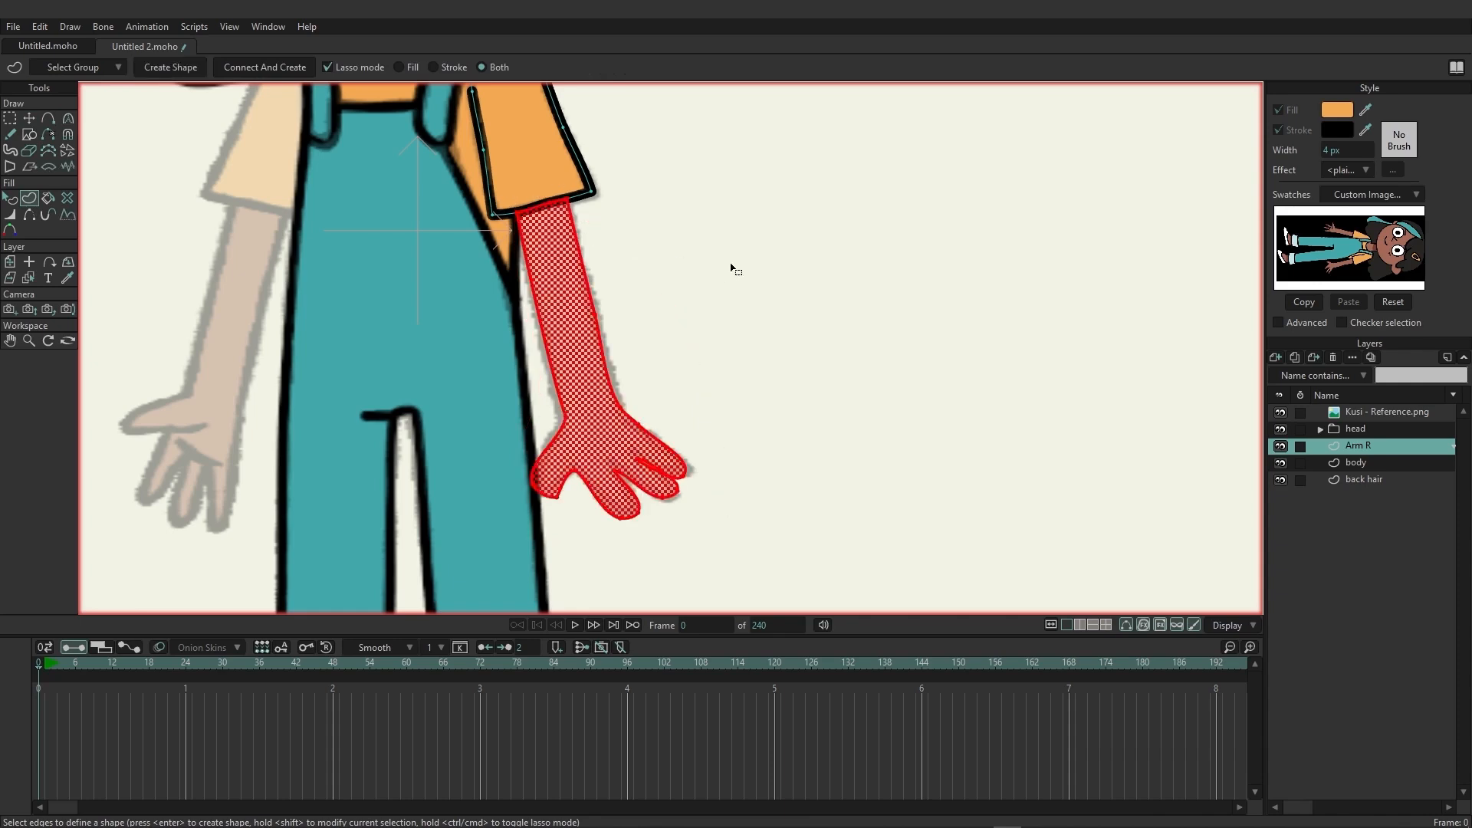
pyautogui.moveTo(1362, 110); pyautogui.dragTo(1394, 247)
pyautogui.click(168, 67)
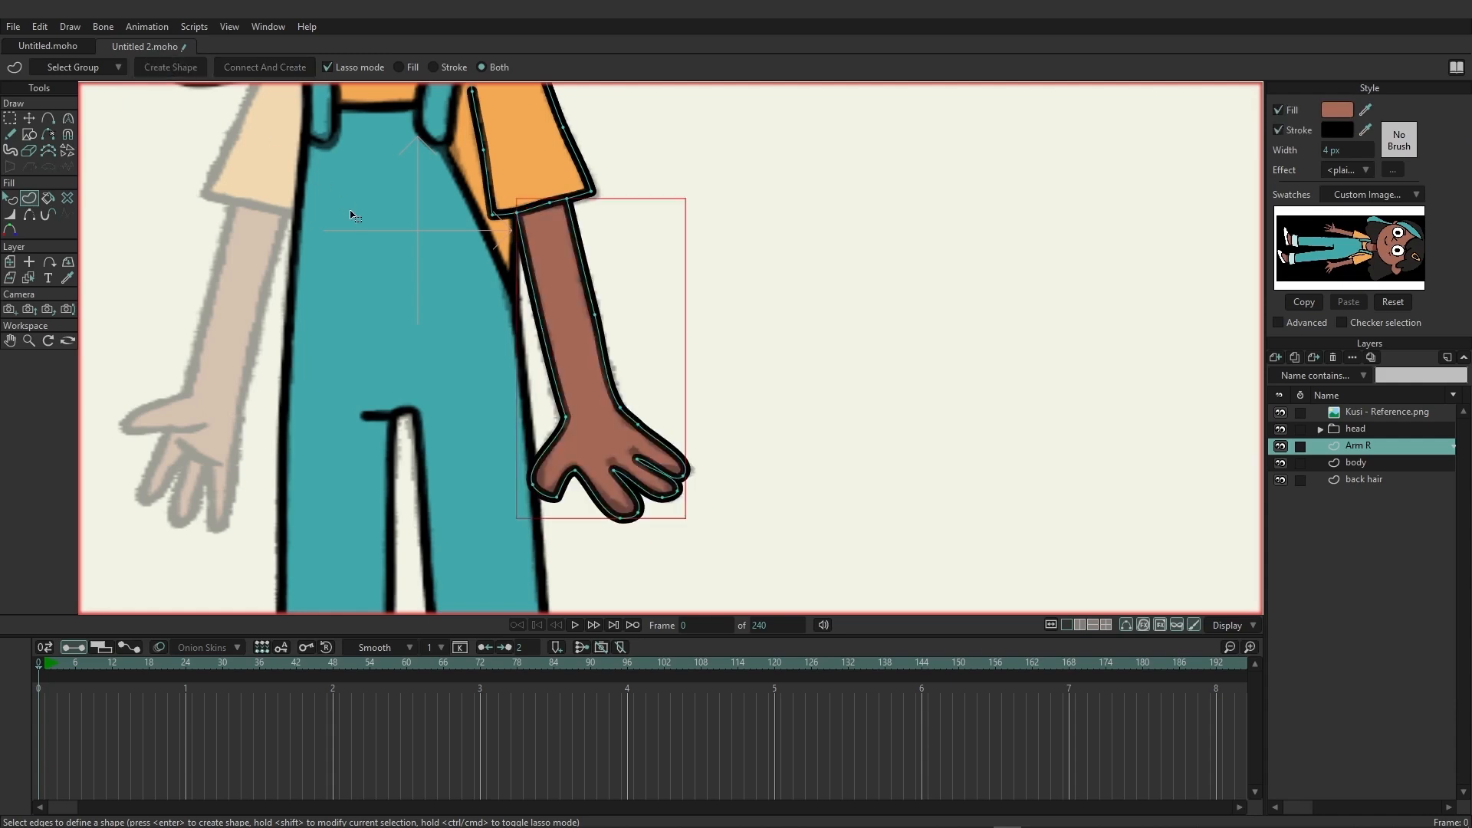
# Add a new vector layer directly above the back hair layer and name it Arm L.
pyautogui.scroll(-3, 506, 306)
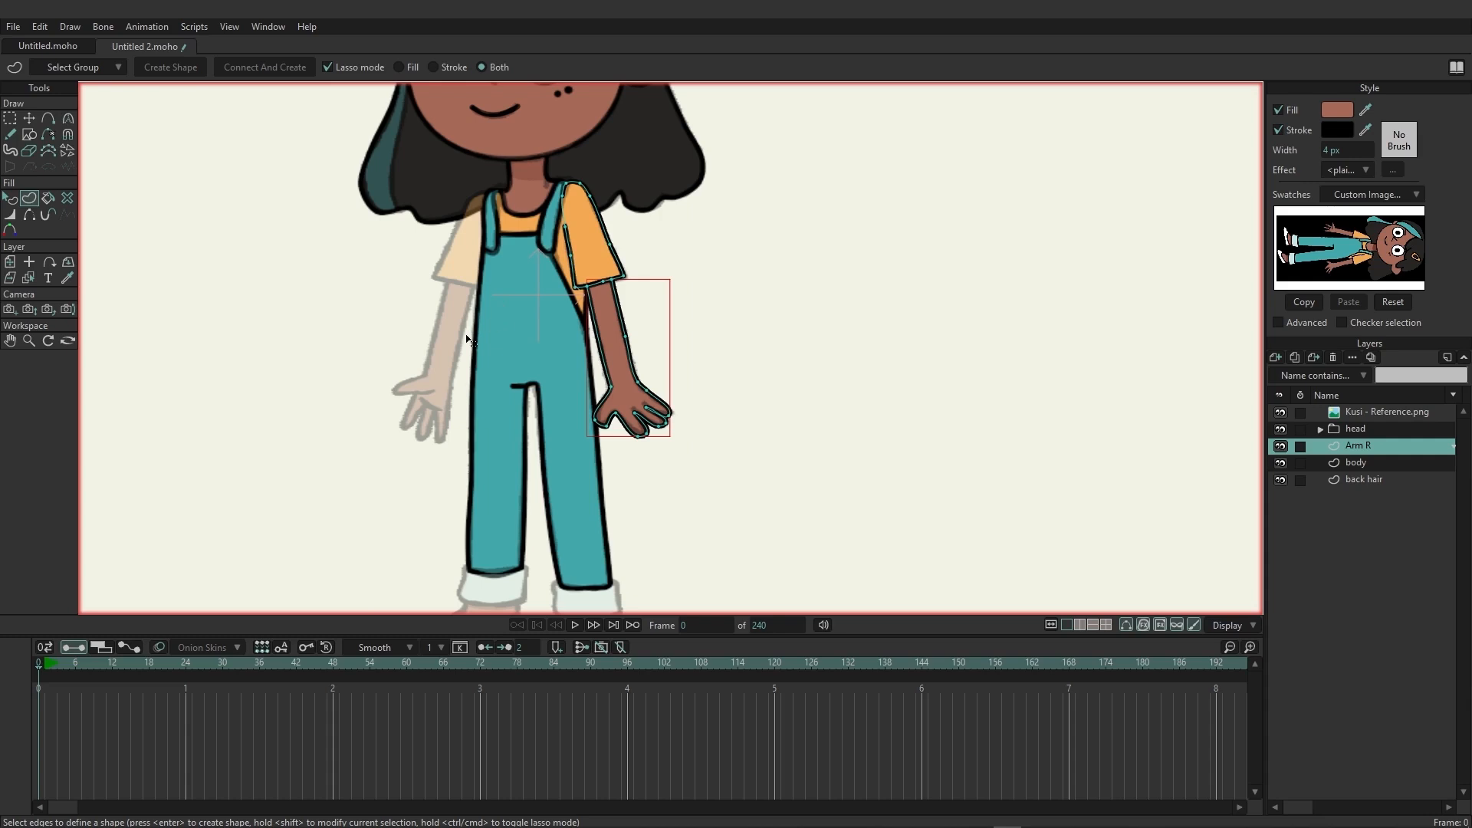
pyautogui.scroll(2, 456, 330)
pyautogui.moveTo(454, 308); pyautogui.dragTo(461, 332)
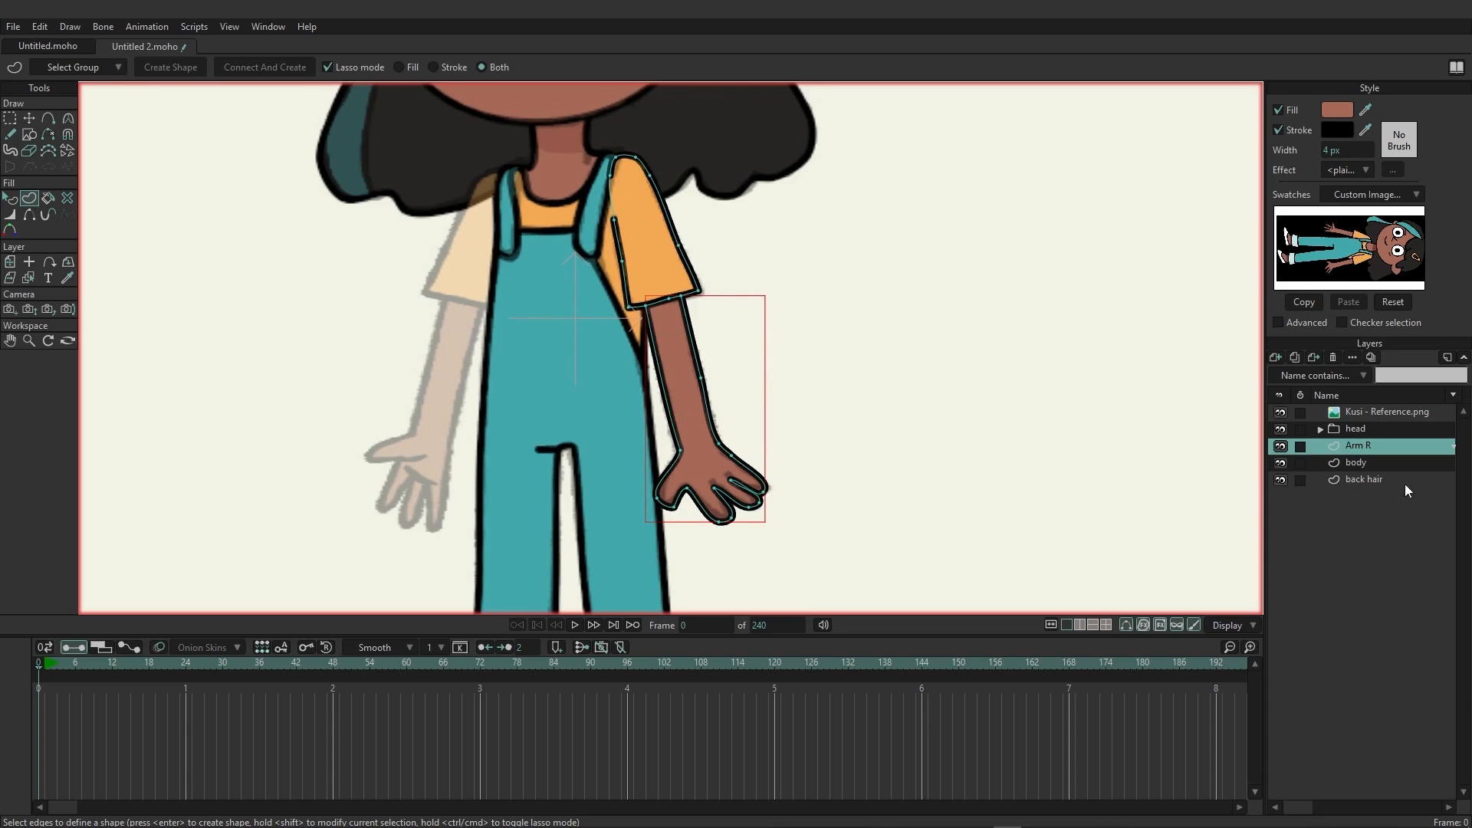
pyautogui.click(1361, 480)
pyautogui.click(1276, 357)
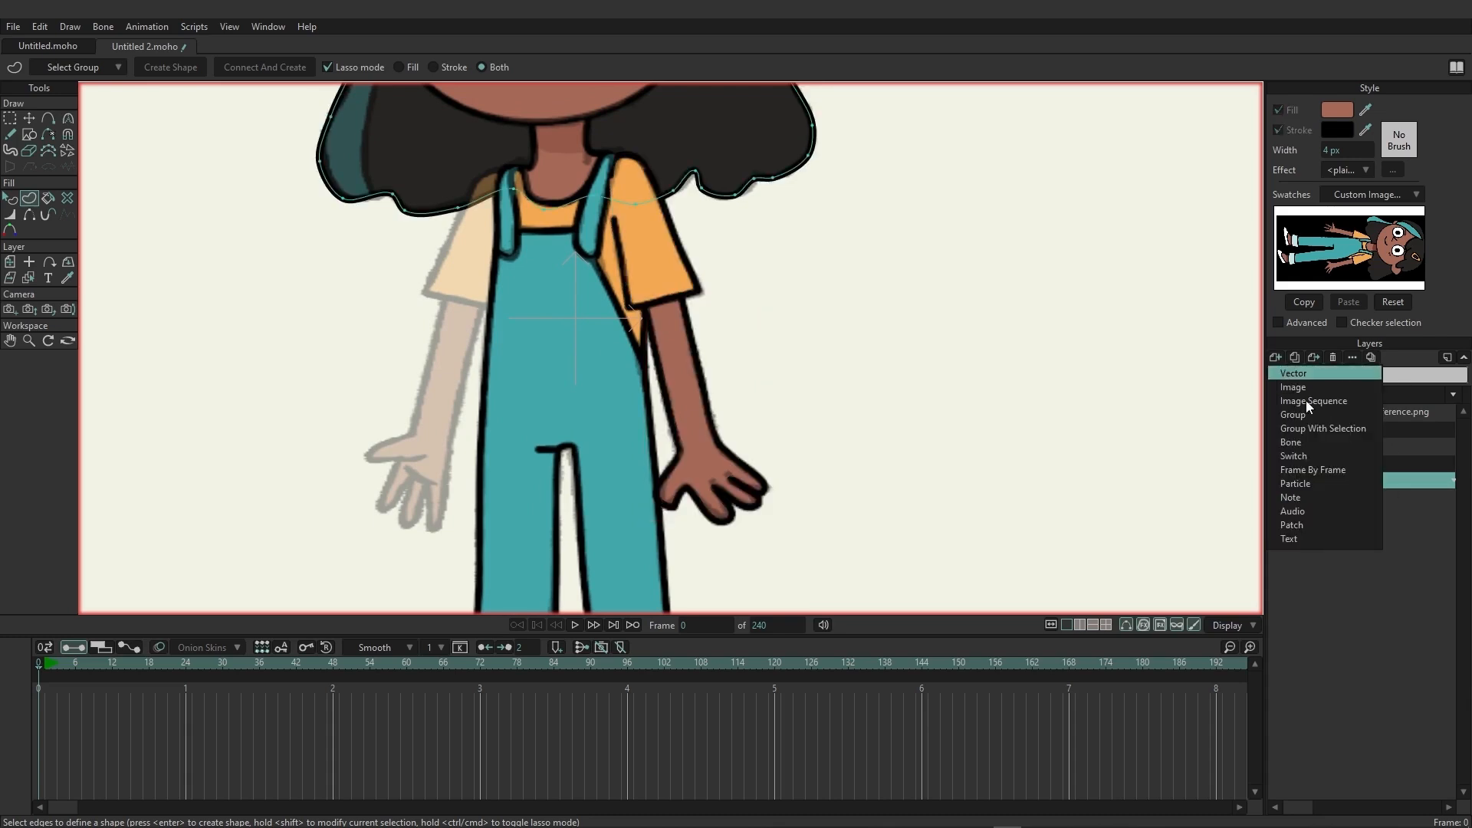
pyautogui.click(1296, 373)
pyautogui.doubleClick(1370, 481)
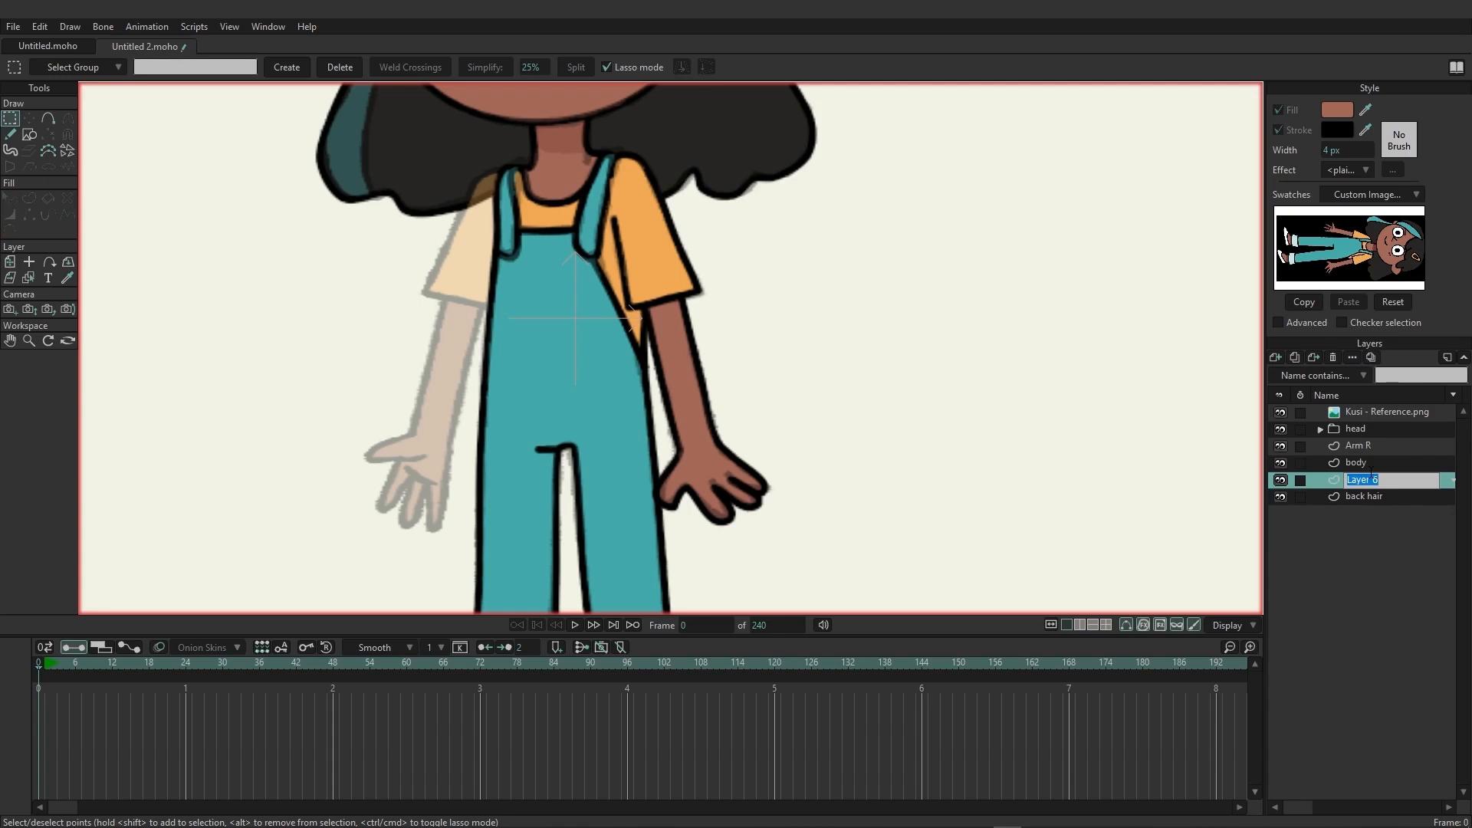
pyautogui.write('AR')
pyautogui.press('Return')
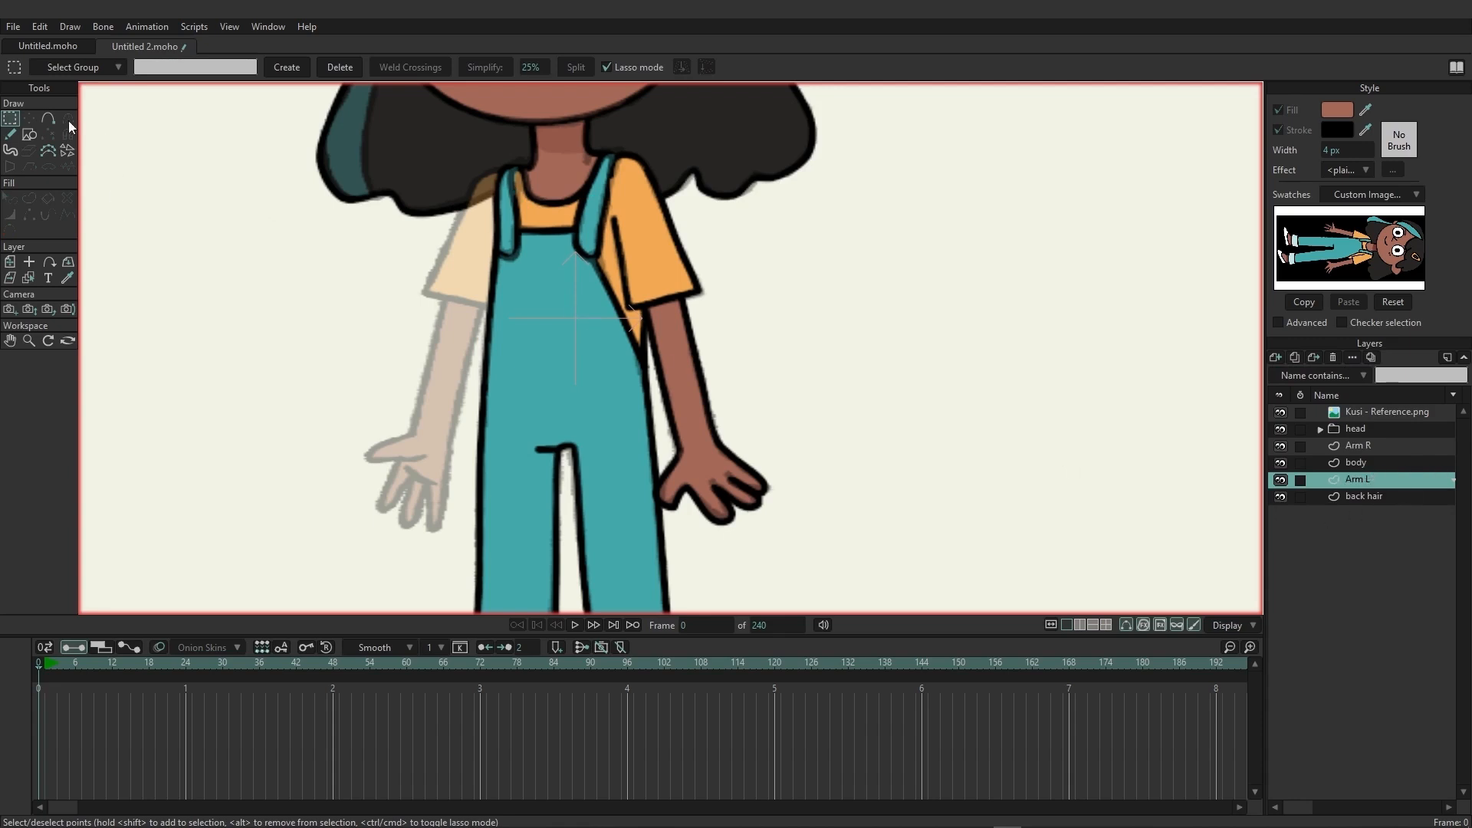
# Trace the other sleeve's closed outline freehand on the Arm L layer, running its inner side behind the overall strap.
pyautogui.press('a')
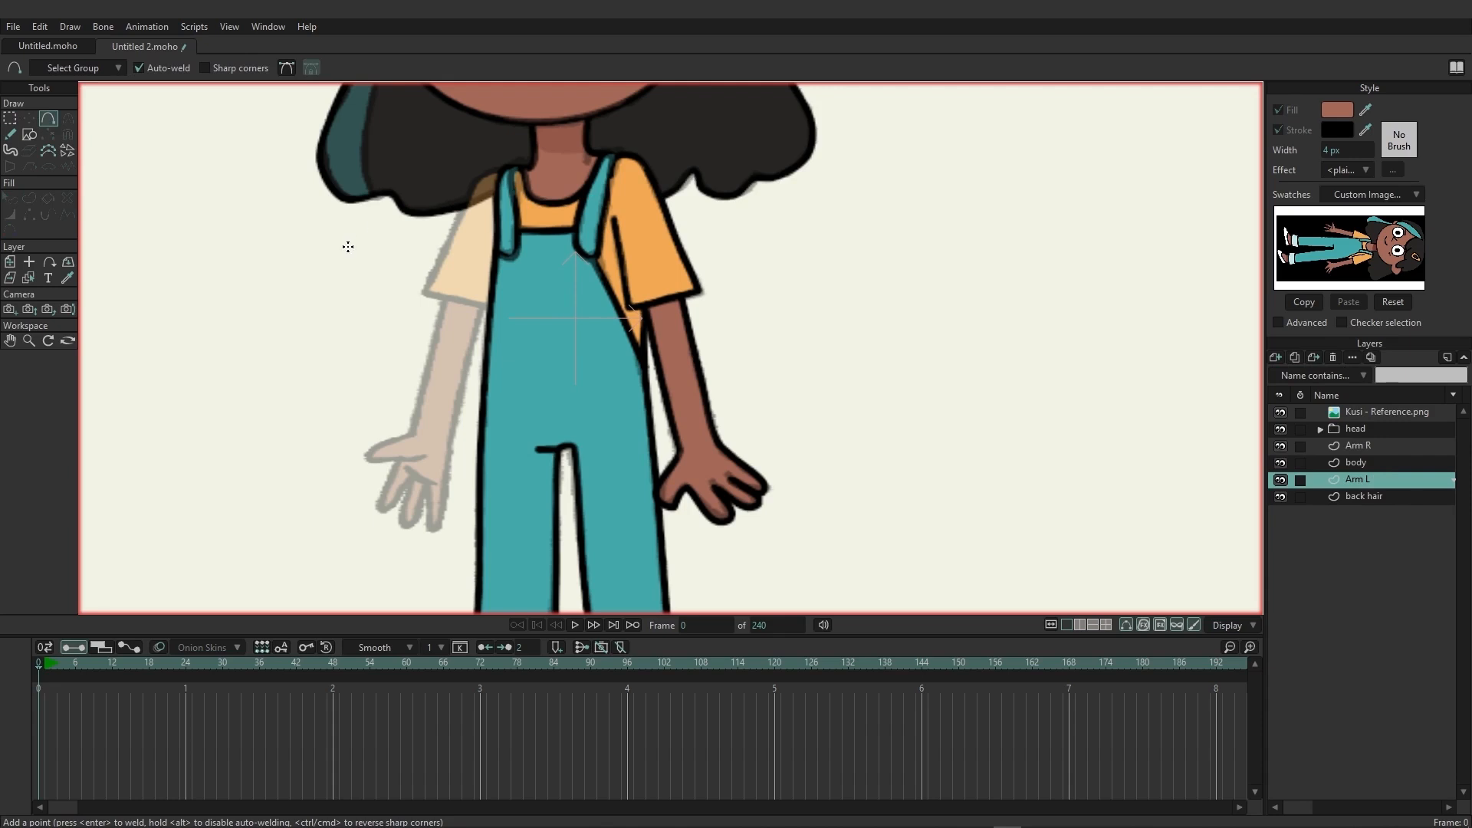
pyautogui.click(16, 133)
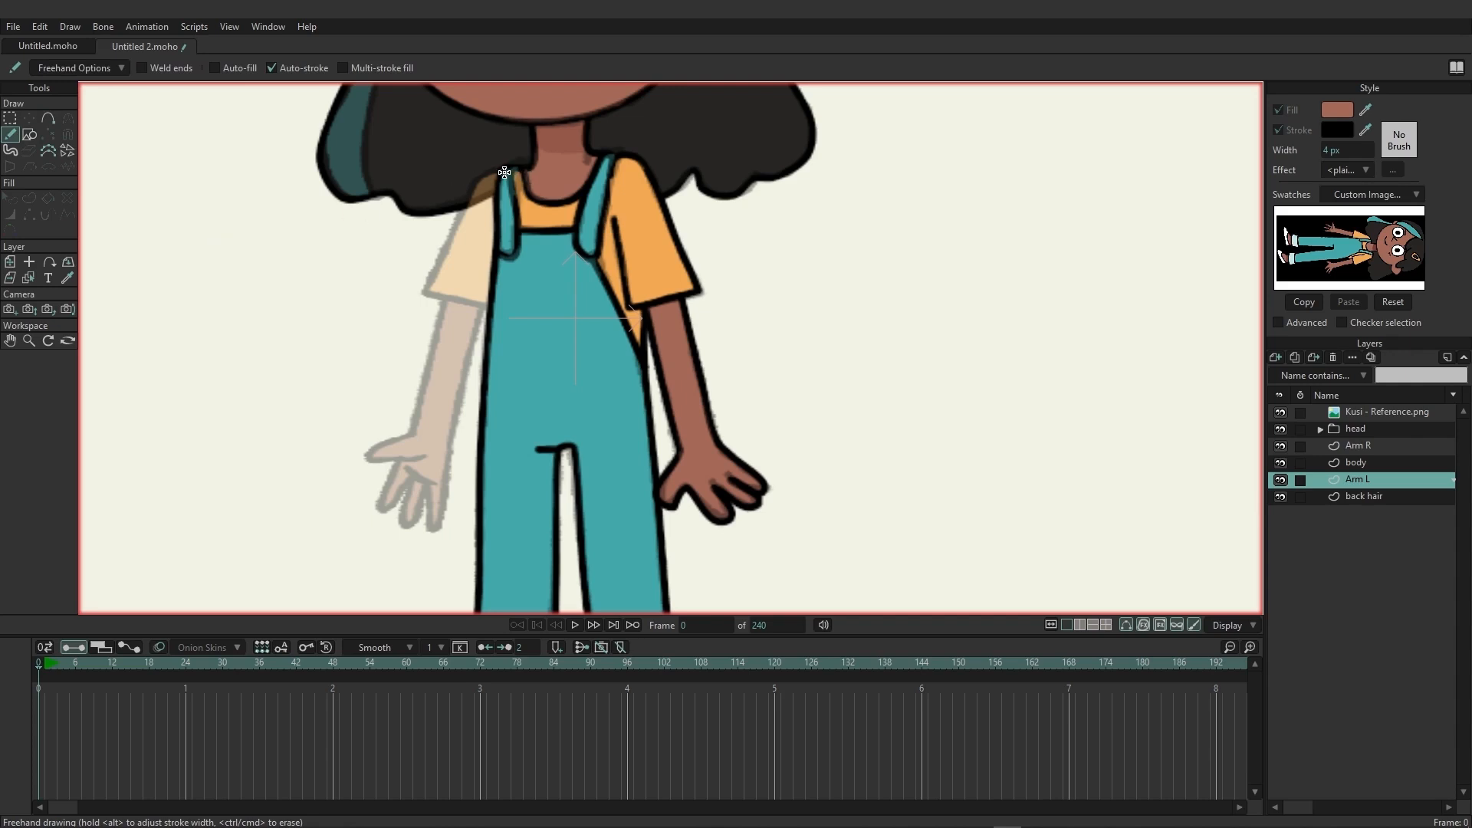
pyautogui.moveTo(504, 172)
pyautogui.mouseDown()
pyautogui.moveTo(477, 183)
pyautogui.moveTo(426, 291)
pyautogui.moveTo(475, 305)
pyautogui.mouseUp()
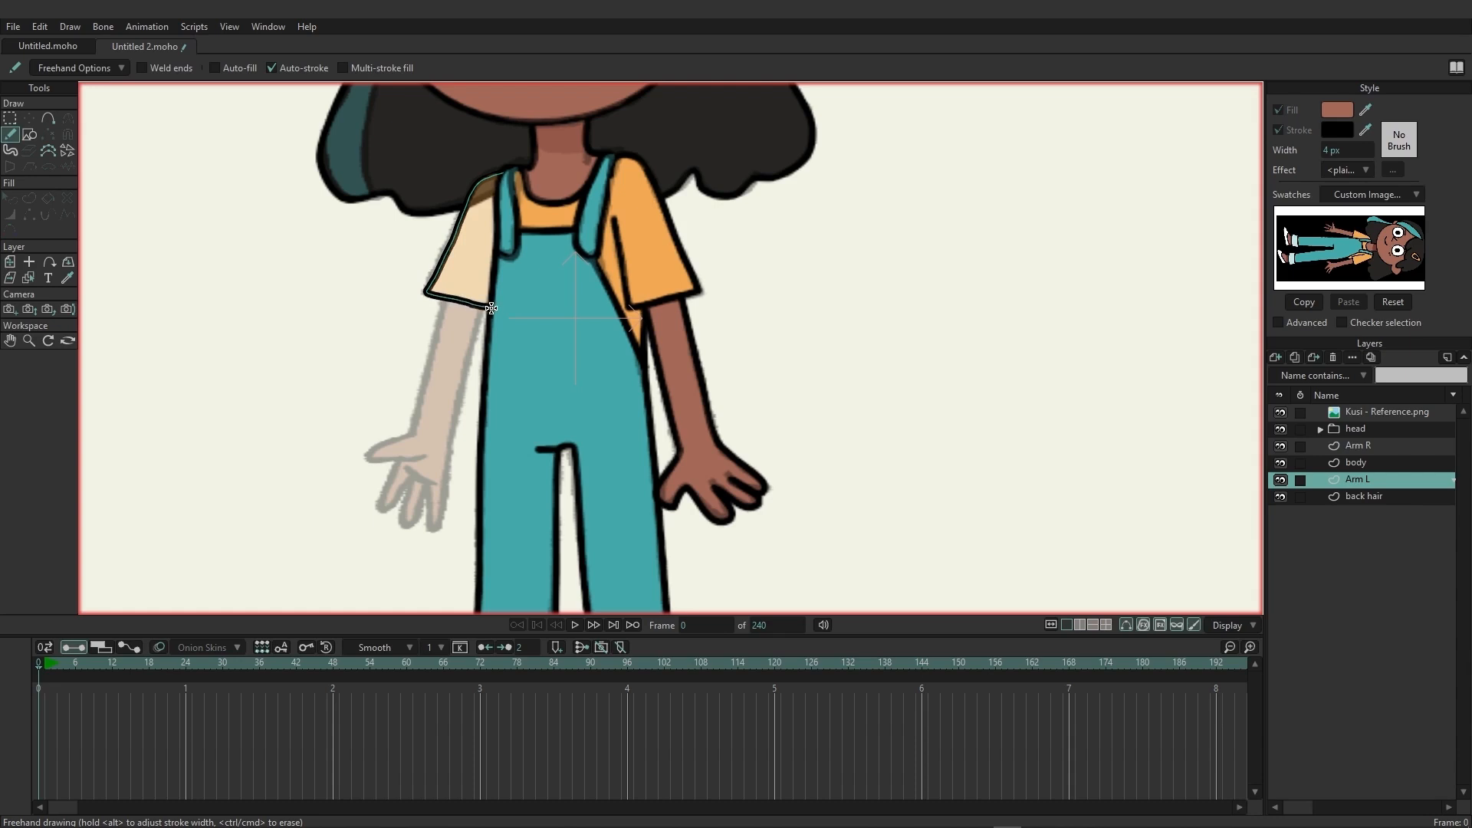
pyautogui.moveTo(492, 308); pyautogui.dragTo(506, 176)
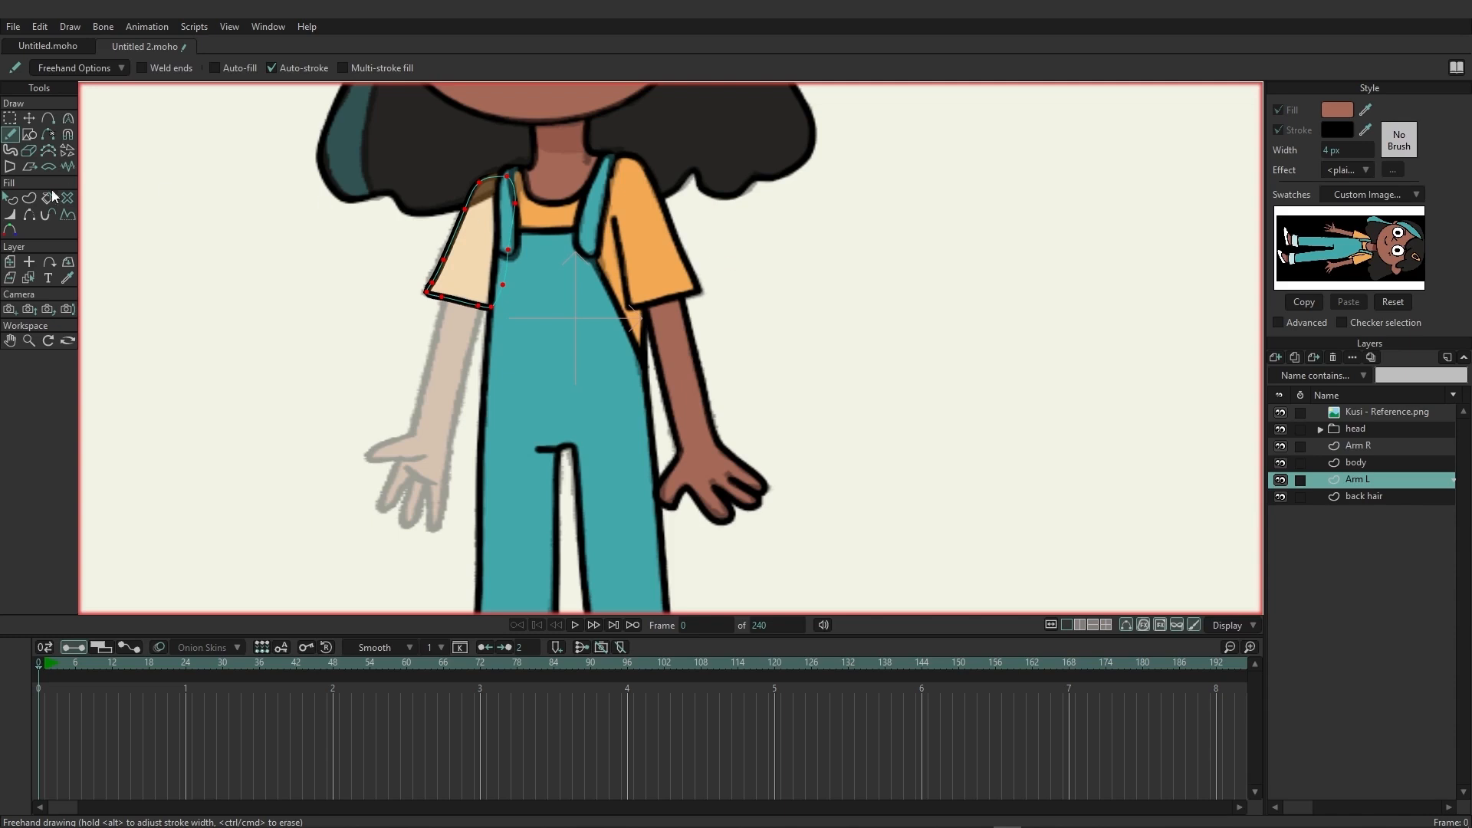
# Create the Arm L sleeve shape with the orange fill sampled from the reference swatch and black stroke.
pyautogui.click(31, 199)
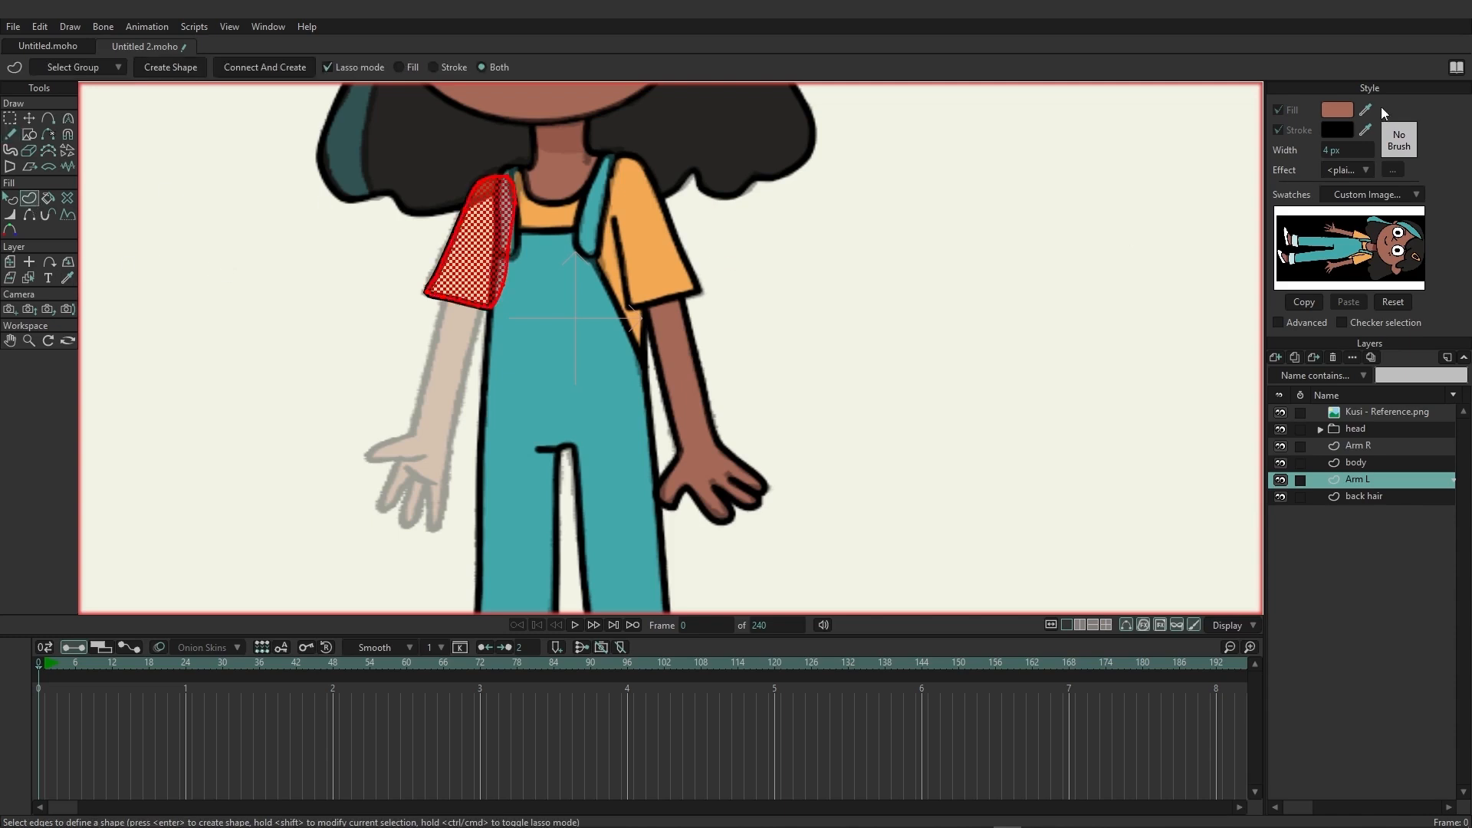
pyautogui.moveTo(1365, 110); pyautogui.dragTo(1363, 260)
pyautogui.click(175, 73)
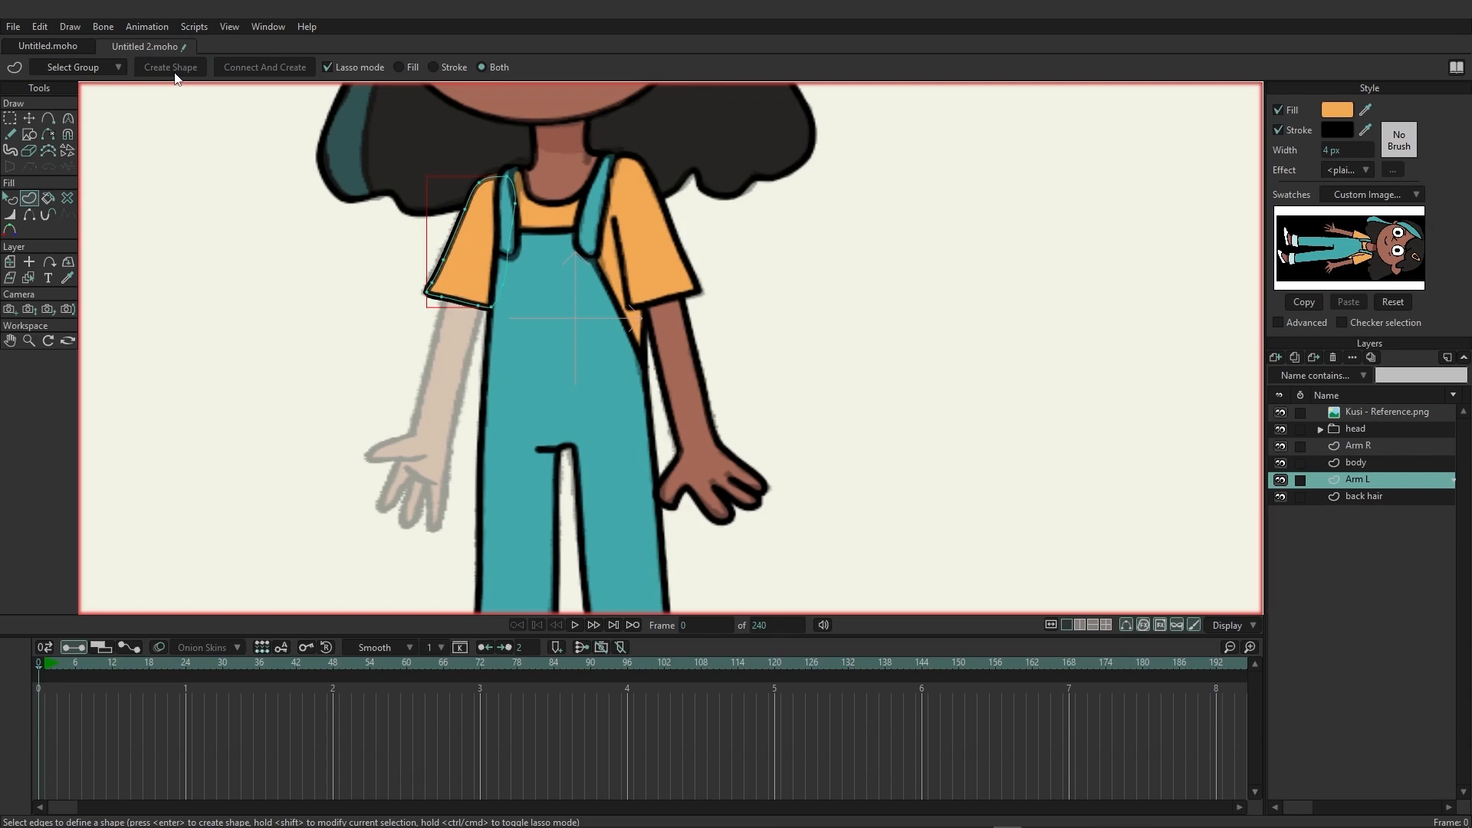
# Draw the outer forearm edge freehand from the Arm L sleeve hem to the wrist and move its upper points onto the reference.
pyautogui.click(10, 135)
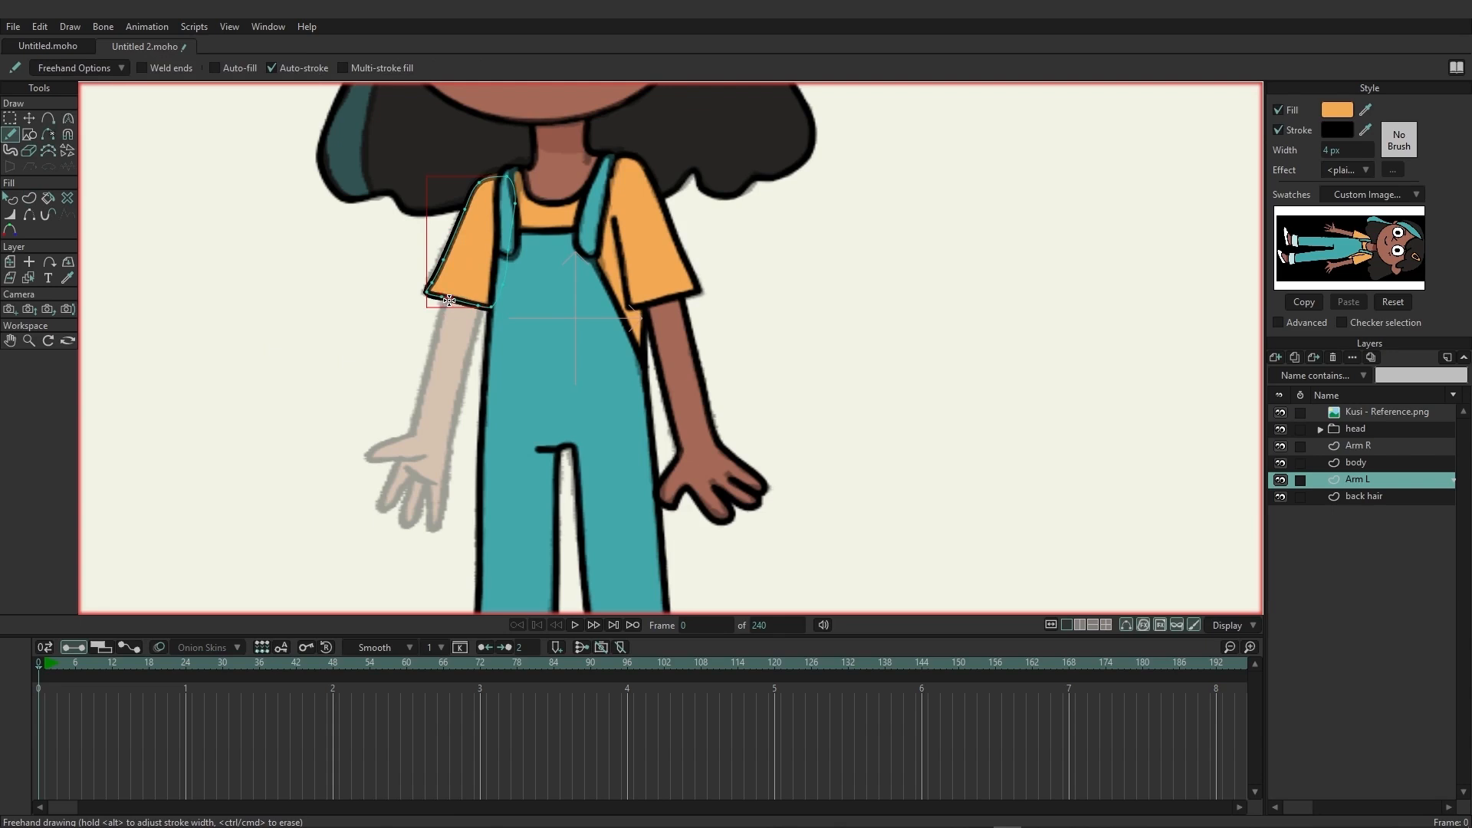
pyautogui.moveTo(446, 301); pyautogui.dragTo(410, 438)
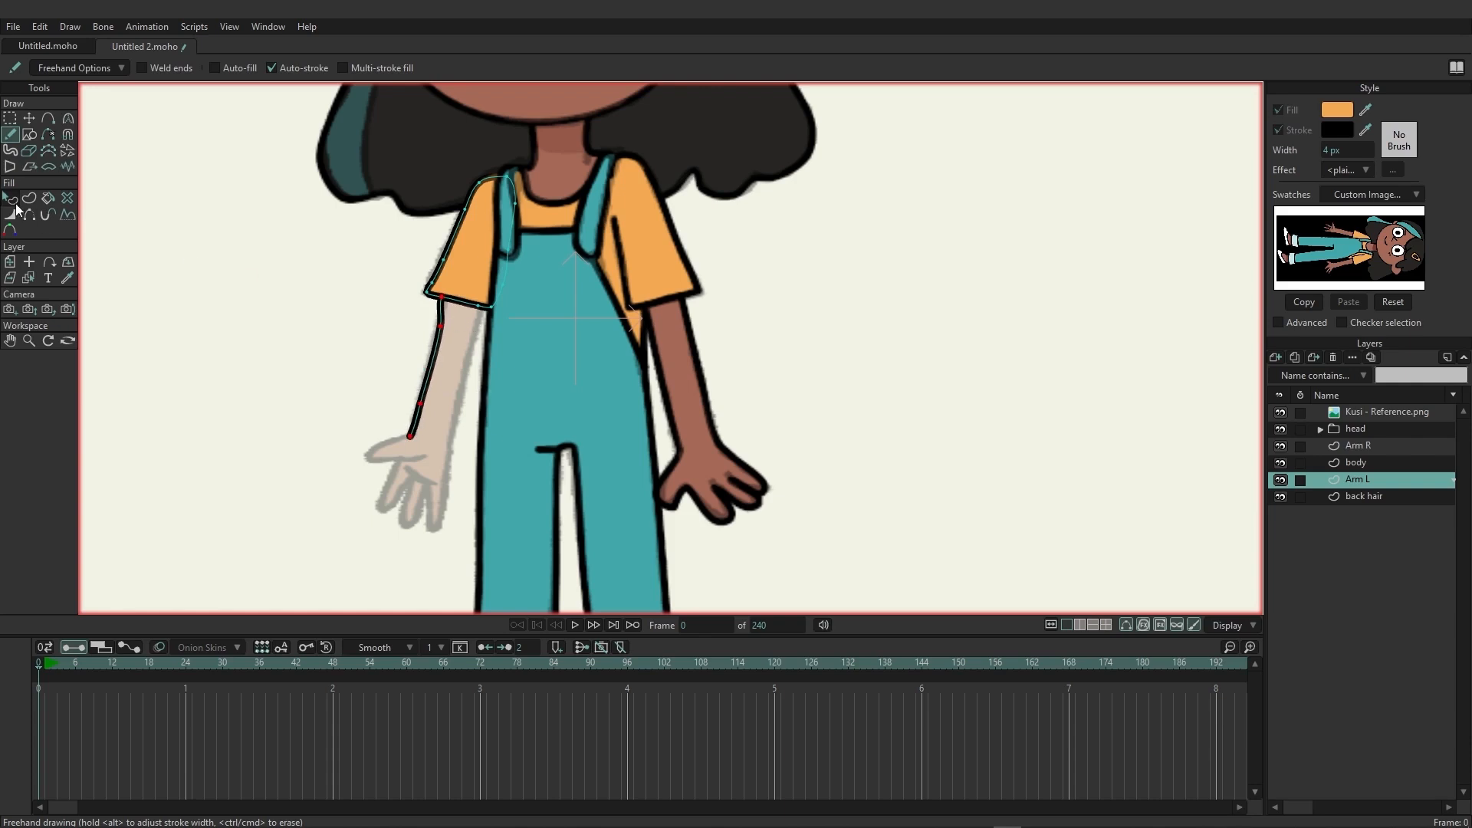
pyautogui.click(30, 119)
pyautogui.click(445, 305)
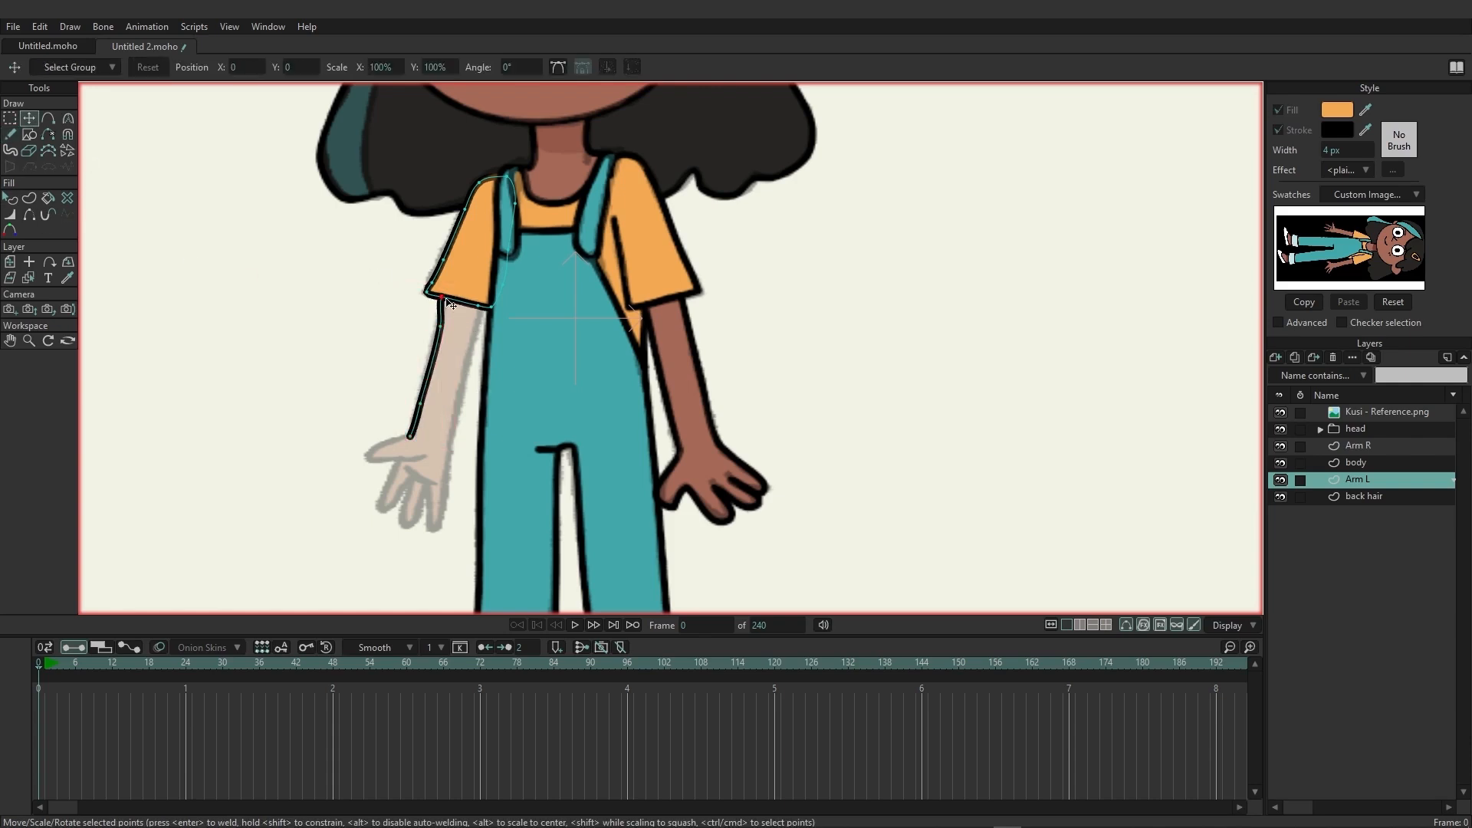
pyautogui.moveTo(447, 300); pyautogui.dragTo(449, 299)
pyautogui.click(447, 297)
pyautogui.moveTo(445, 333); pyautogui.dragTo(456, 325)
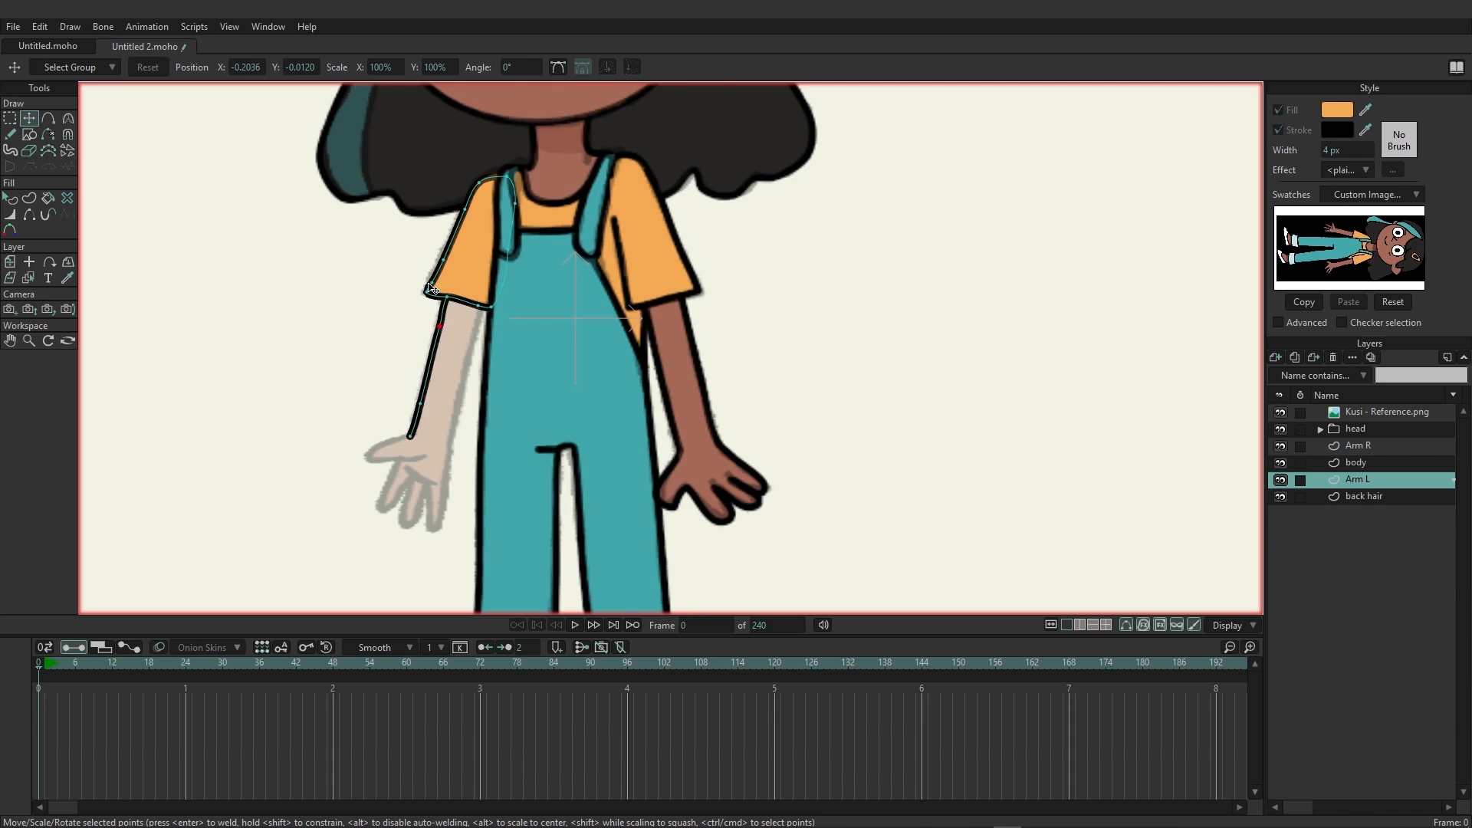
# Trace the Arm L hand freehand from the wrist around the thumb and fingers and back up the inner forearm to the sleeve hem.
pyautogui.scroll(3, 444, 456)
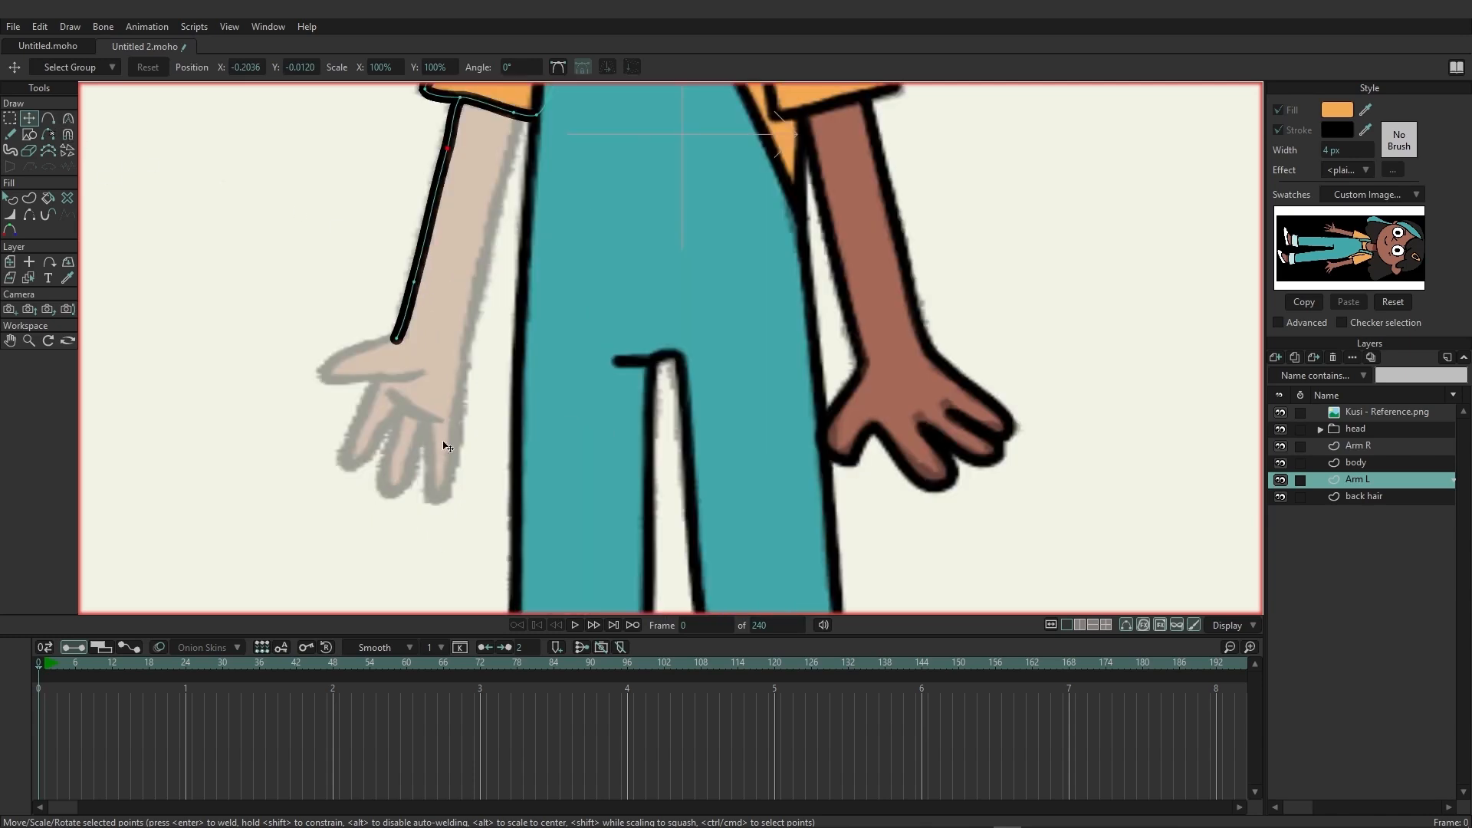
pyautogui.click(11, 134)
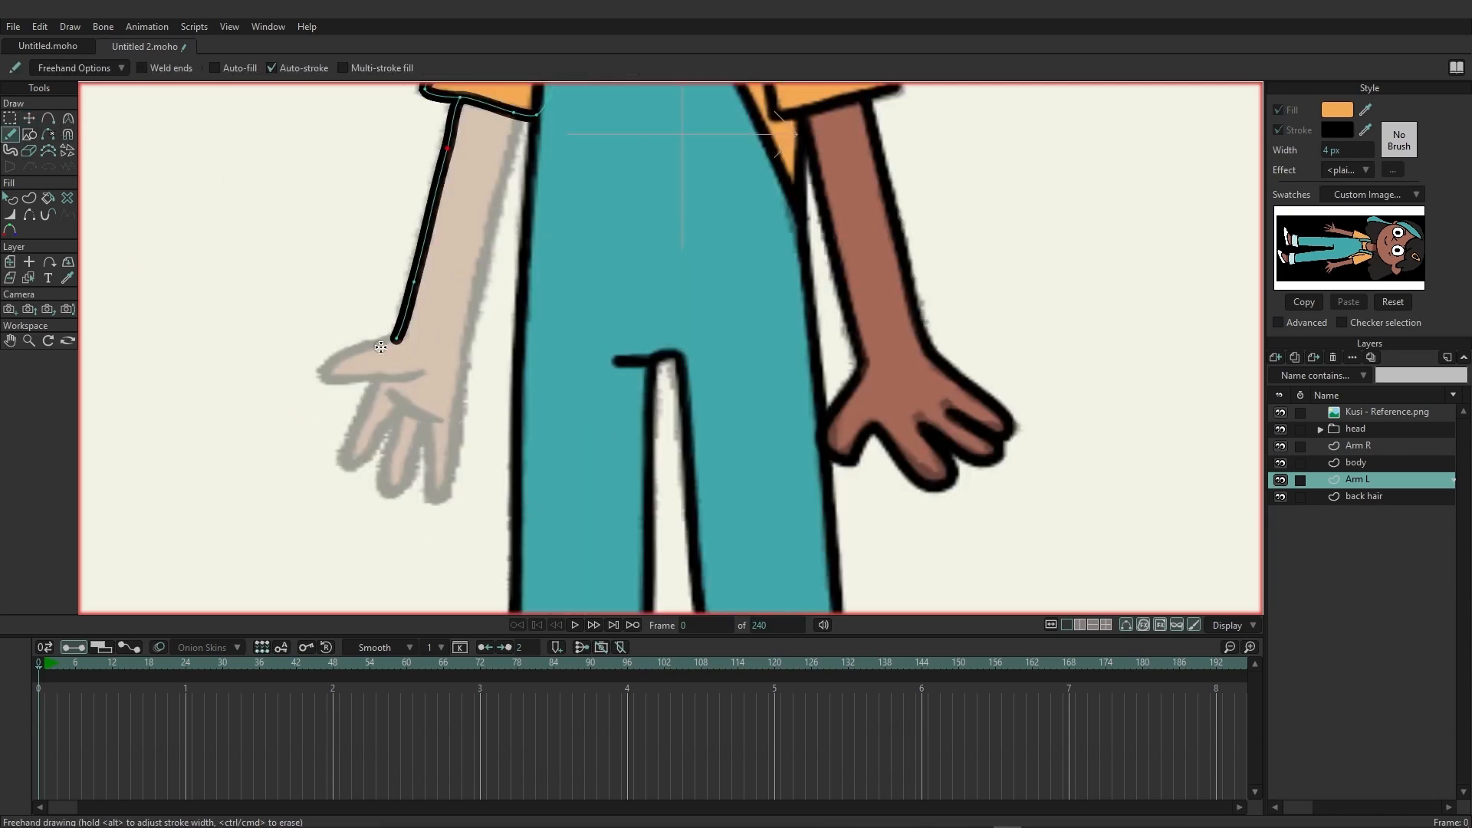
pyautogui.moveTo(396, 337)
pyautogui.mouseDown()
pyautogui.moveTo(326, 376)
pyautogui.moveTo(431, 374)
pyautogui.moveTo(373, 390)
pyautogui.moveTo(345, 444)
pyautogui.moveTo(361, 451)
pyautogui.moveTo(401, 413)
pyautogui.moveTo(383, 478)
pyautogui.moveTo(400, 491)
pyautogui.moveTo(420, 422)
pyautogui.moveTo(452, 490)
pyautogui.mouseUp()
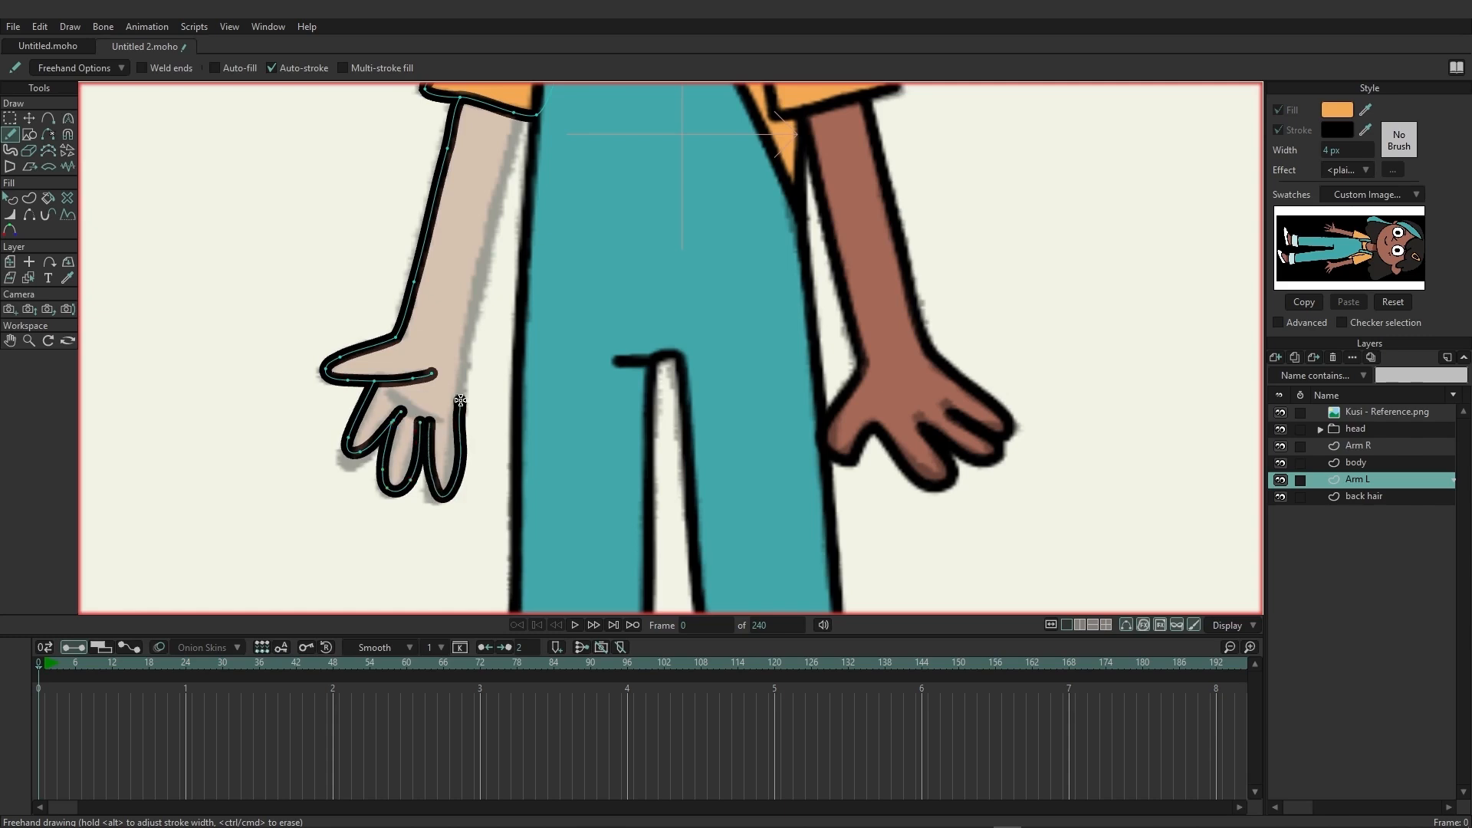
pyautogui.hotkey('ctrl', 'z')
pyautogui.moveTo(422, 423)
pyautogui.mouseDown()
pyautogui.moveTo(435, 487)
pyautogui.moveTo(451, 485)
pyautogui.moveTo(515, 116)
pyautogui.mouseUp()
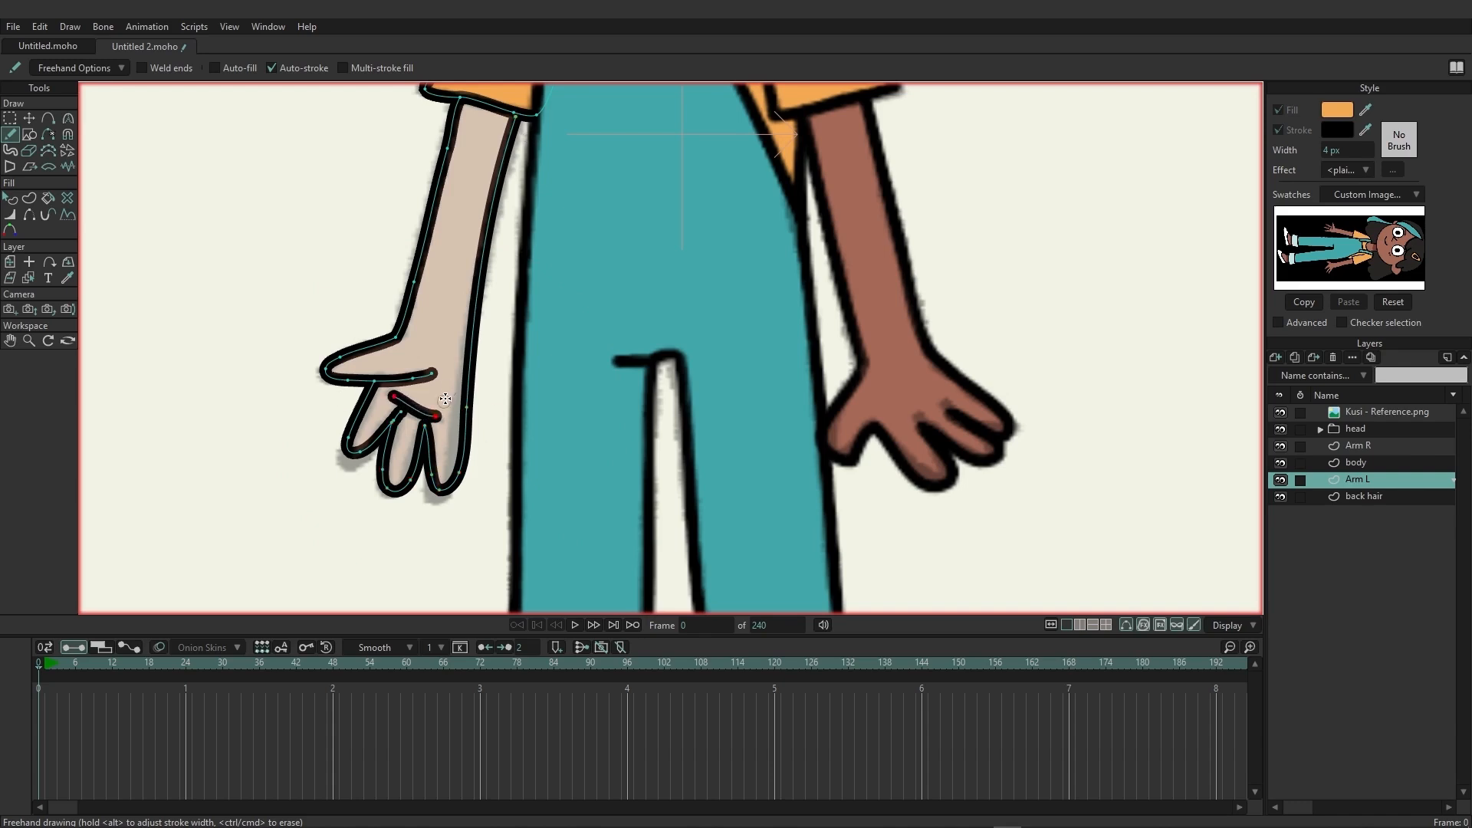
pyautogui.press('t')
pyautogui.moveTo(516, 121)
pyautogui.mouseDown()
pyautogui.moveTo(520, 141)
pyautogui.moveTo(517, 116)
pyautogui.mouseUp()
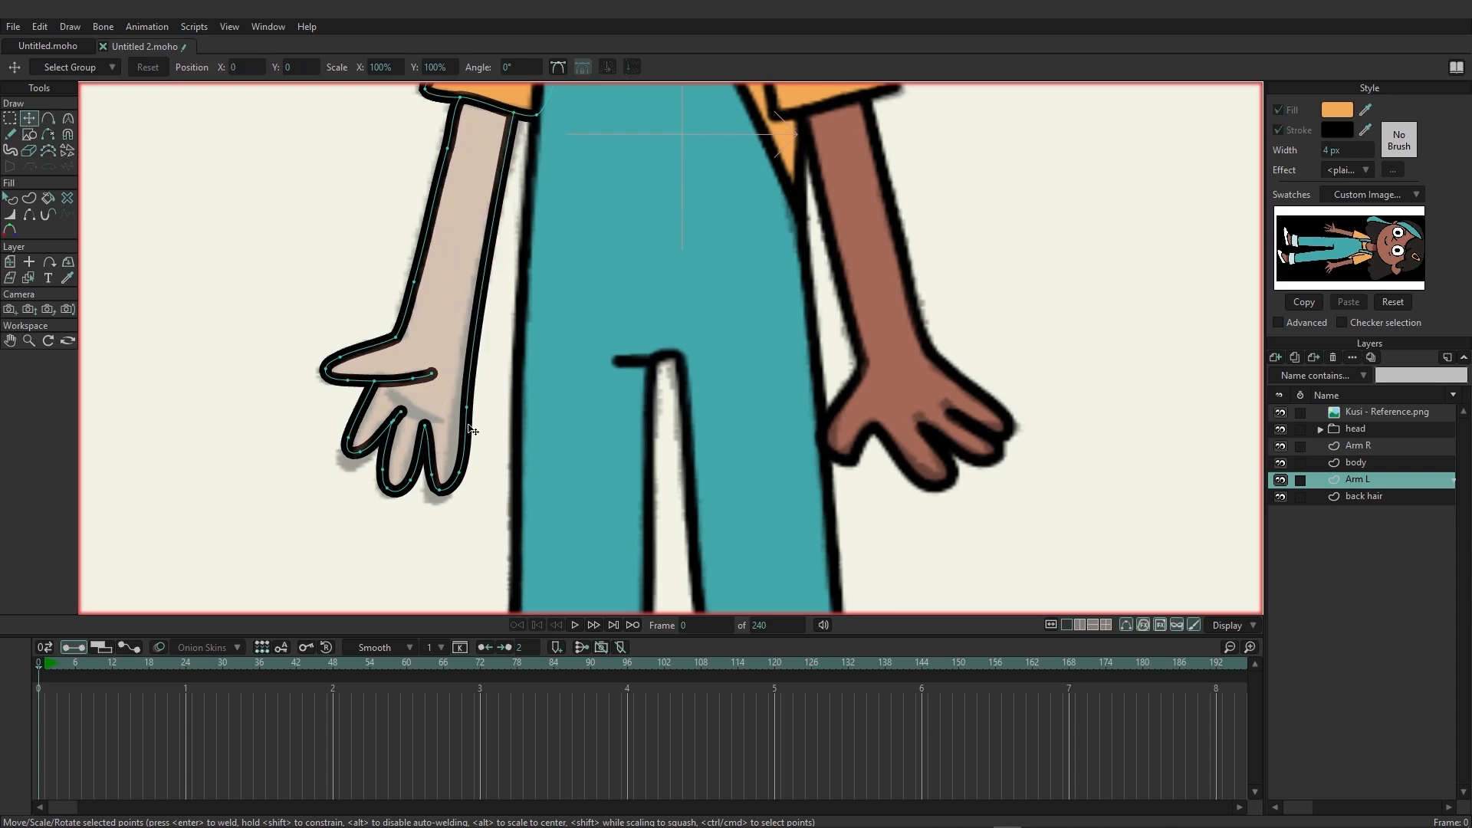
# Add extra points along both edges of the Arm L forearm outline.
pyautogui.click(48, 118)
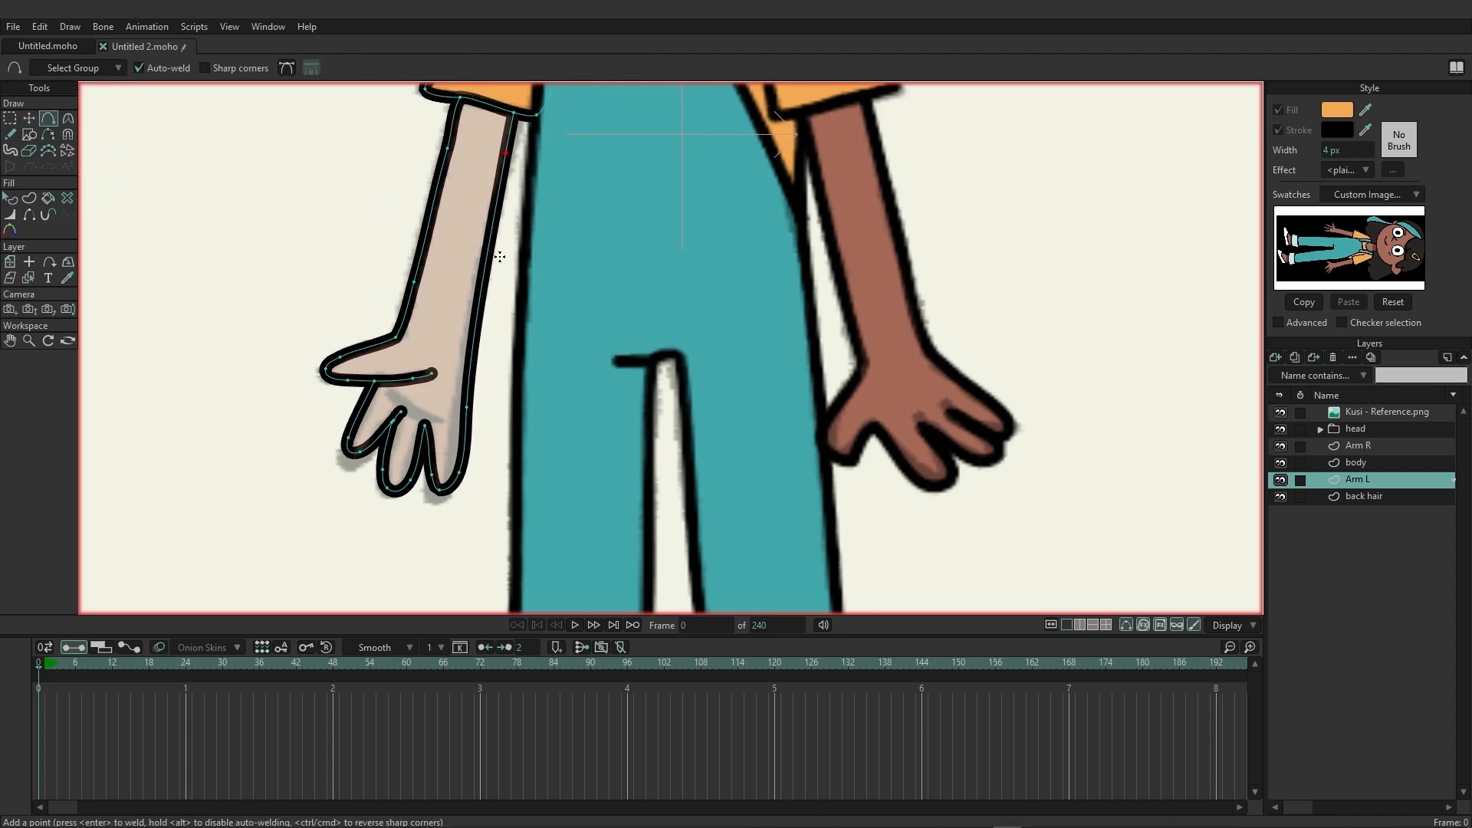
pyautogui.click(478, 297)
pyautogui.click(430, 218)
pyautogui.click(490, 227)
pyautogui.click(438, 180)
pyautogui.click(427, 252)
# Move the finger and inner wrist points of the Arm L outline onto the reference hand.
pyautogui.press('t')
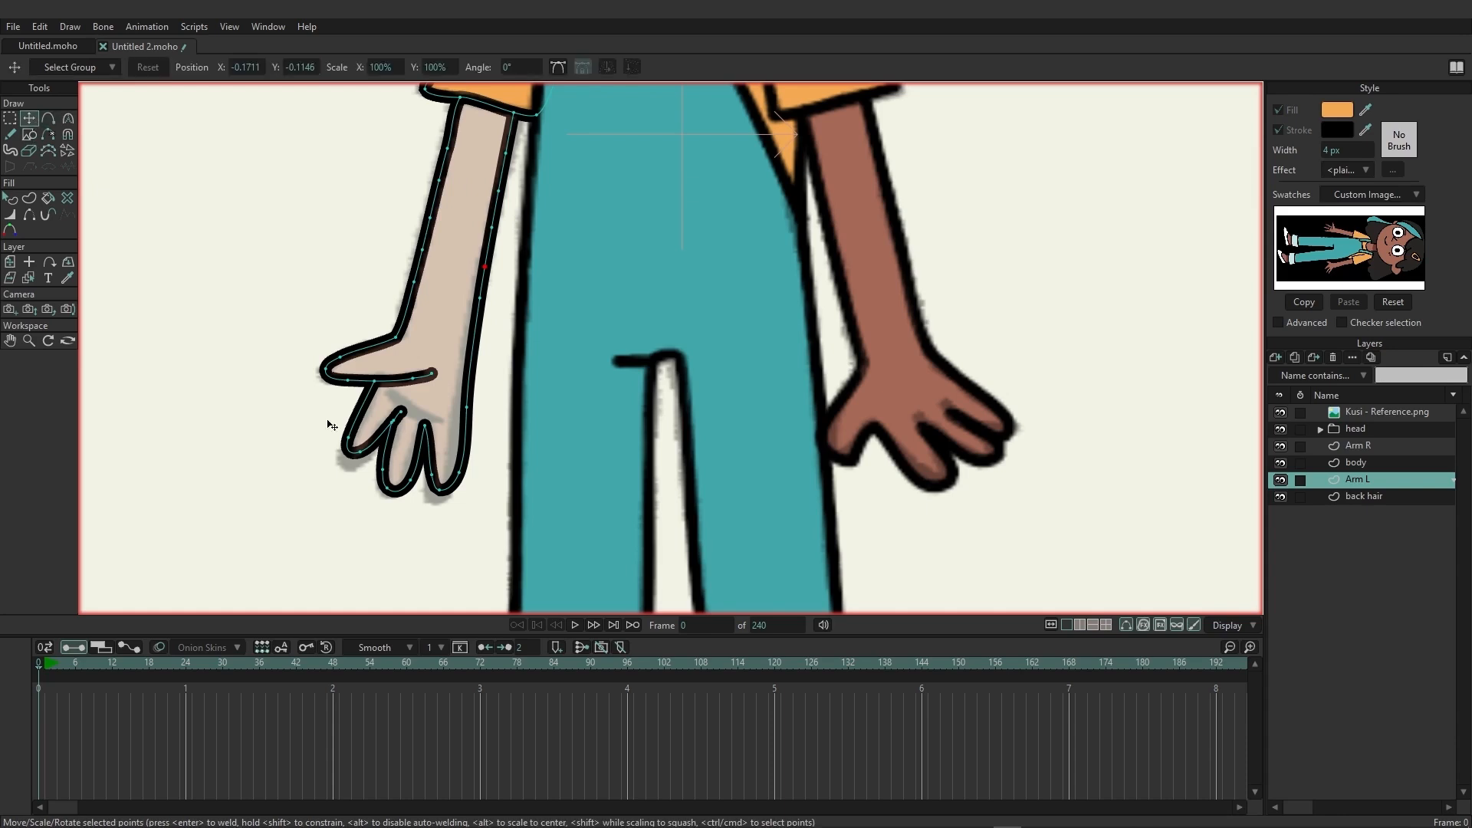
pyautogui.moveTo(445, 488); pyautogui.dragTo(439, 499)
pyautogui.moveTo(434, 476); pyautogui.dragTo(467, 418)
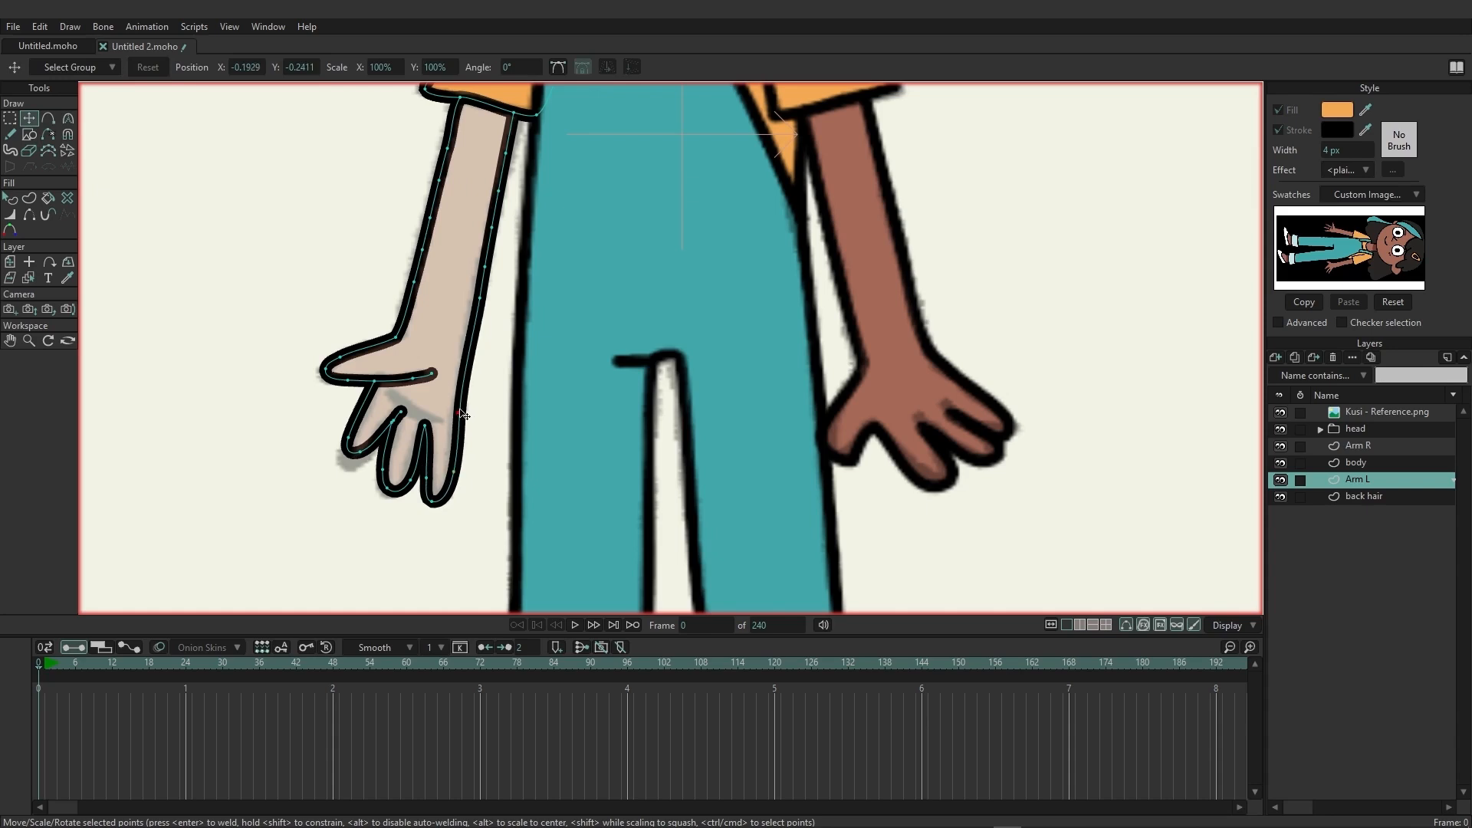
pyautogui.moveTo(349, 455); pyautogui.dragTo(387, 480)
# Create the Arm L forearm and hand shape with the brown skin fill sampled from the character and black stroke.
pyautogui.press('u')
pyautogui.scroll(-3, 434, 330)
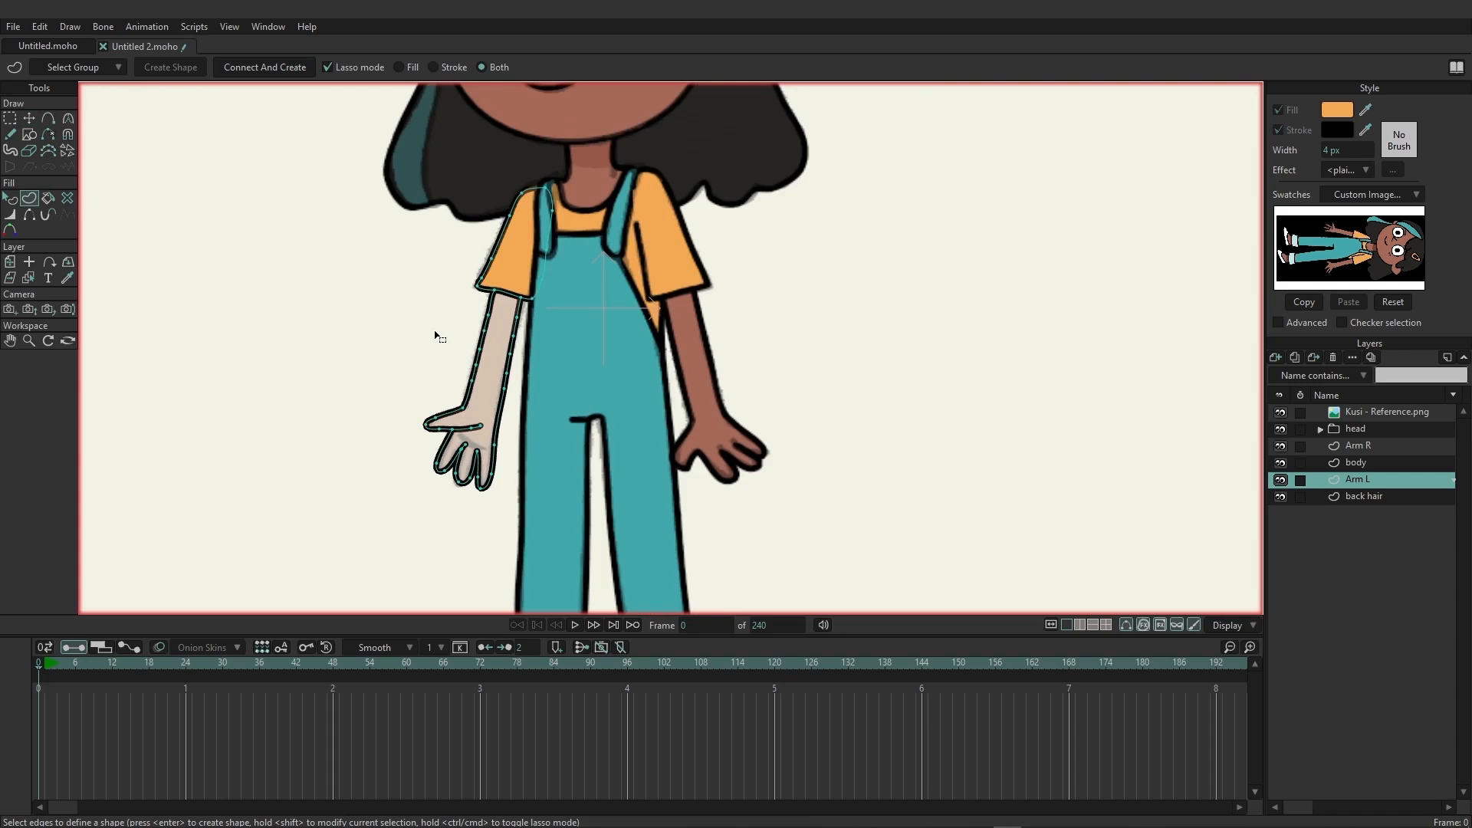
pyautogui.moveTo(434, 332)
pyautogui.mouseDown()
pyautogui.moveTo(385, 413)
pyautogui.moveTo(417, 536)
pyautogui.moveTo(508, 484)
pyautogui.moveTo(522, 287)
pyautogui.moveTo(489, 286)
pyautogui.moveTo(427, 338)
pyautogui.mouseUp()
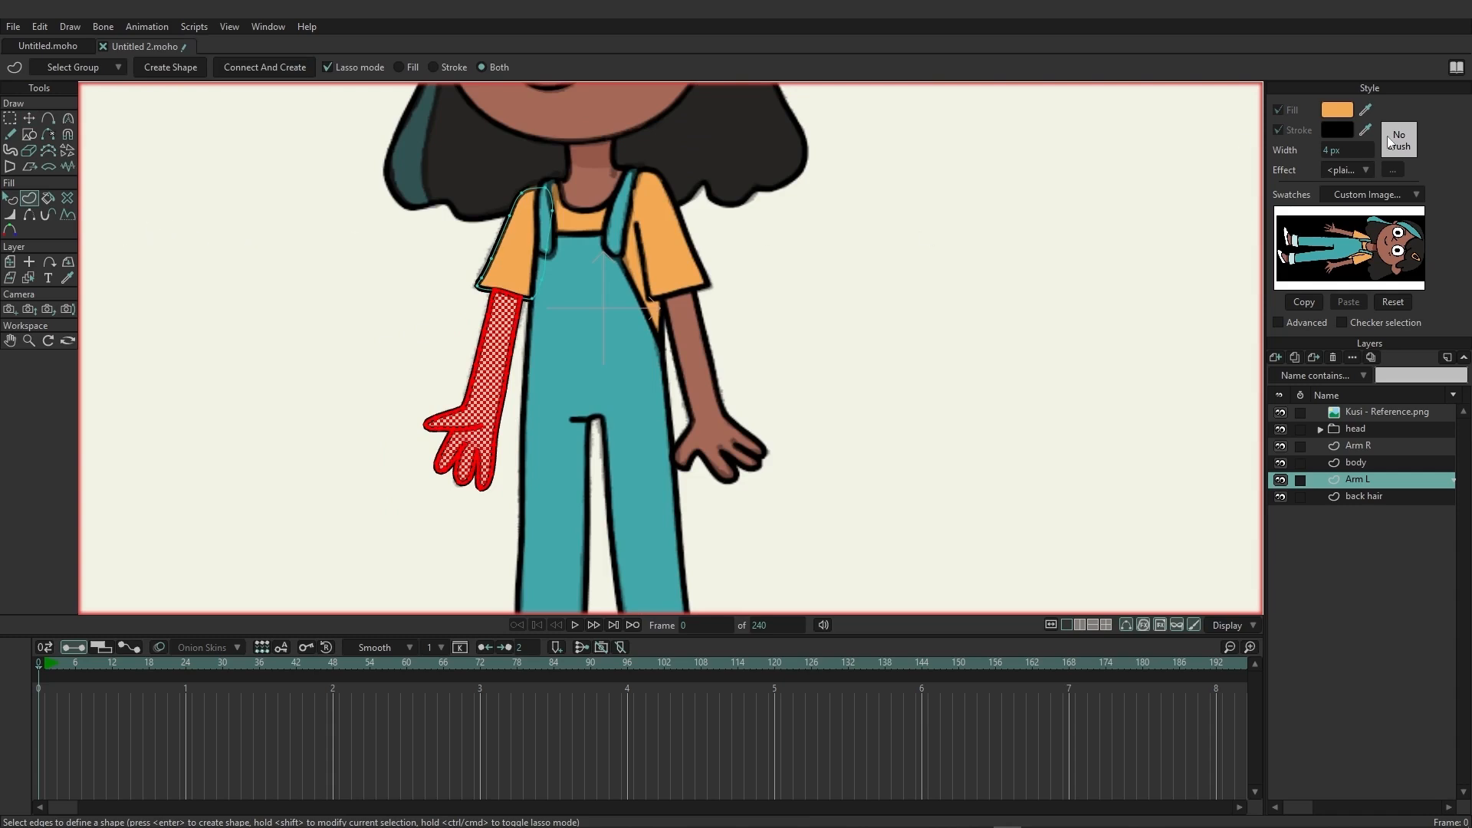
pyautogui.moveTo(1366, 110); pyautogui.dragTo(586, 127)
pyautogui.click(158, 70)
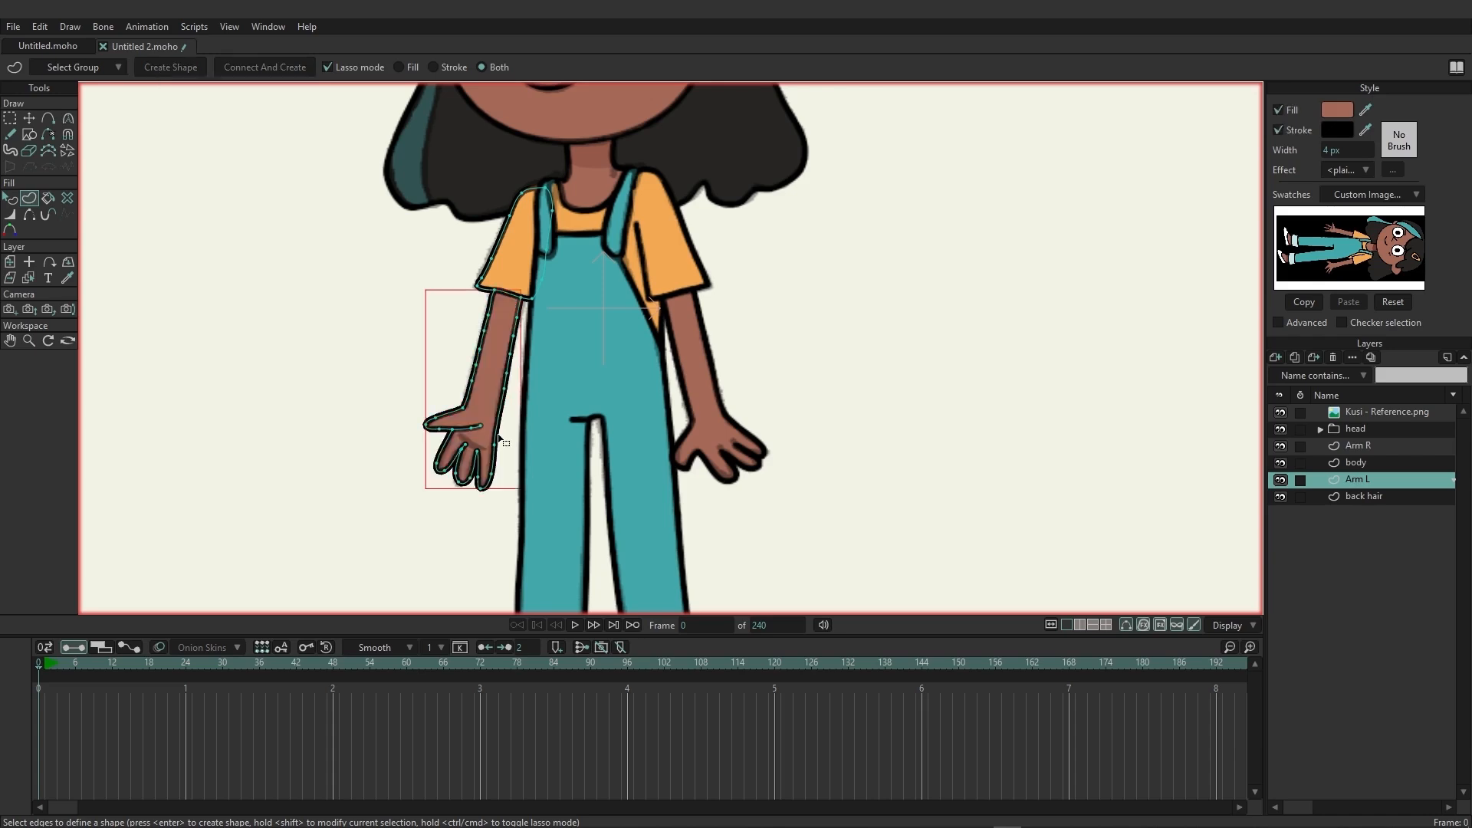
# Draw the palm crease line freehand below the thumb on the Arm L hand.
pyautogui.scroll(4, 499, 439)
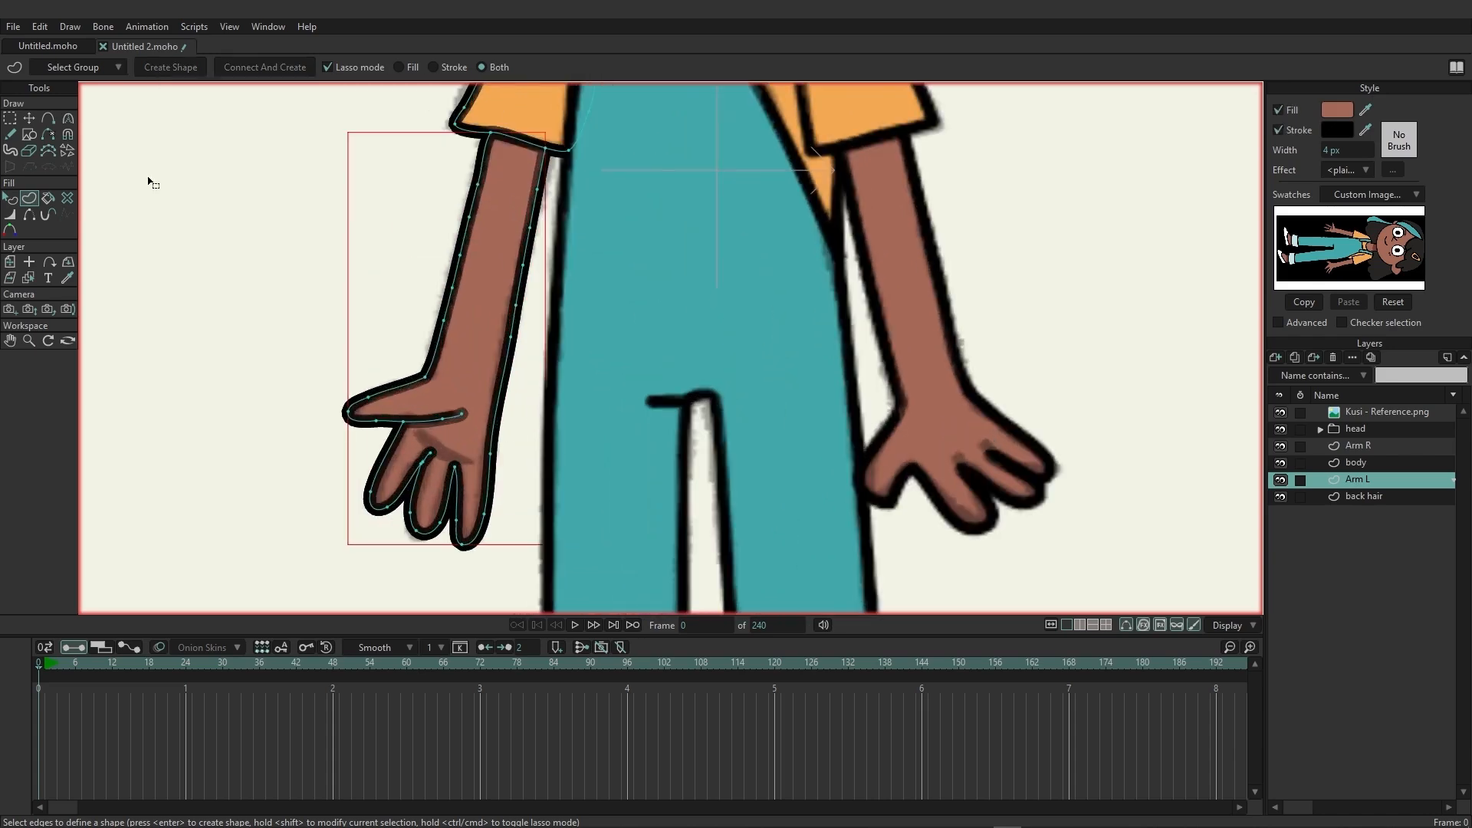
pyautogui.press('g')
pyautogui.click(10, 135)
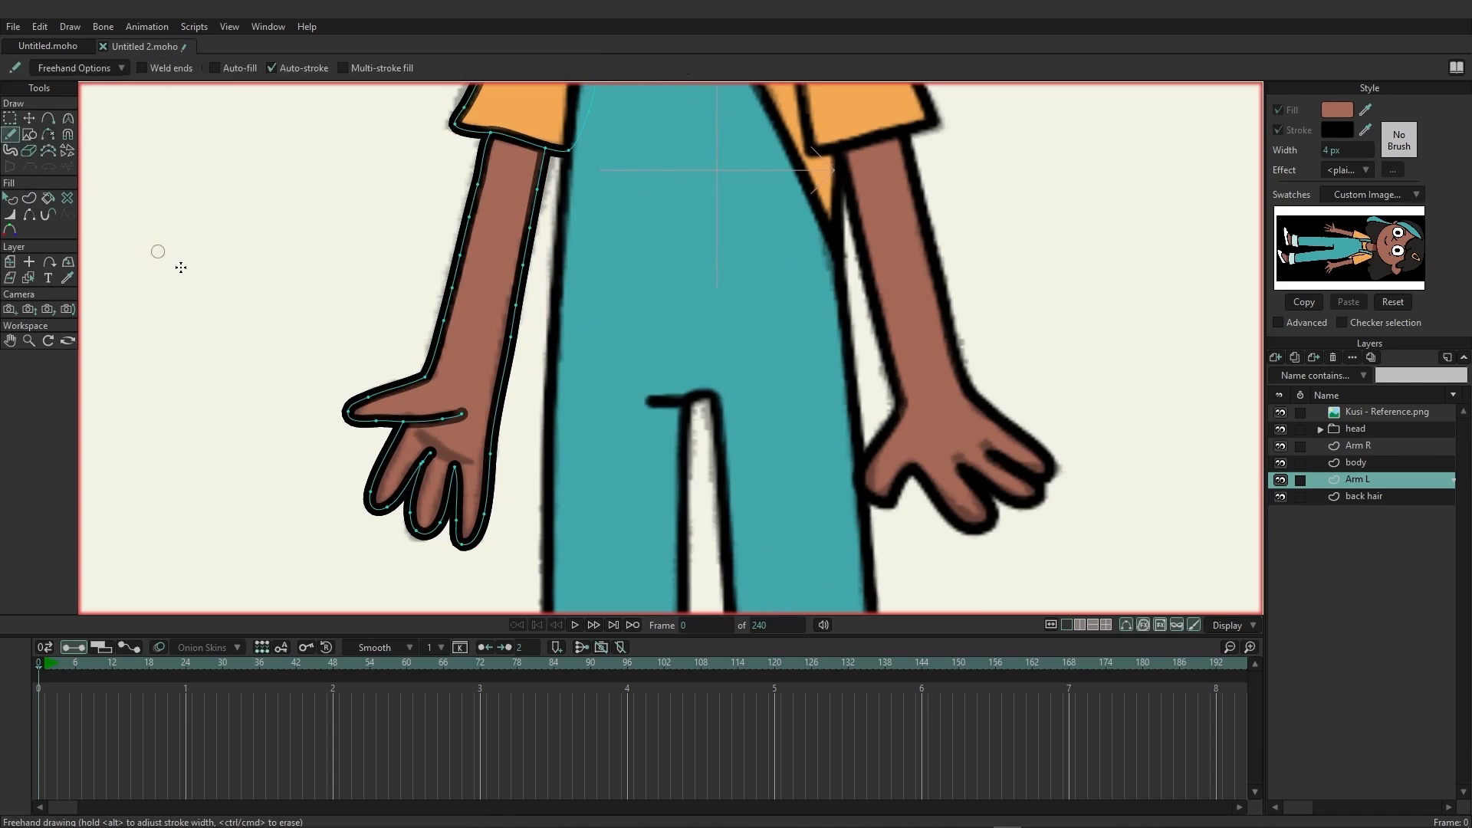
pyautogui.moveTo(470, 461); pyautogui.dragTo(414, 433)
# Add a new vector layer named foot R directly above the body layer and make it the active layer.
pyautogui.scroll(-6, 765, 444)
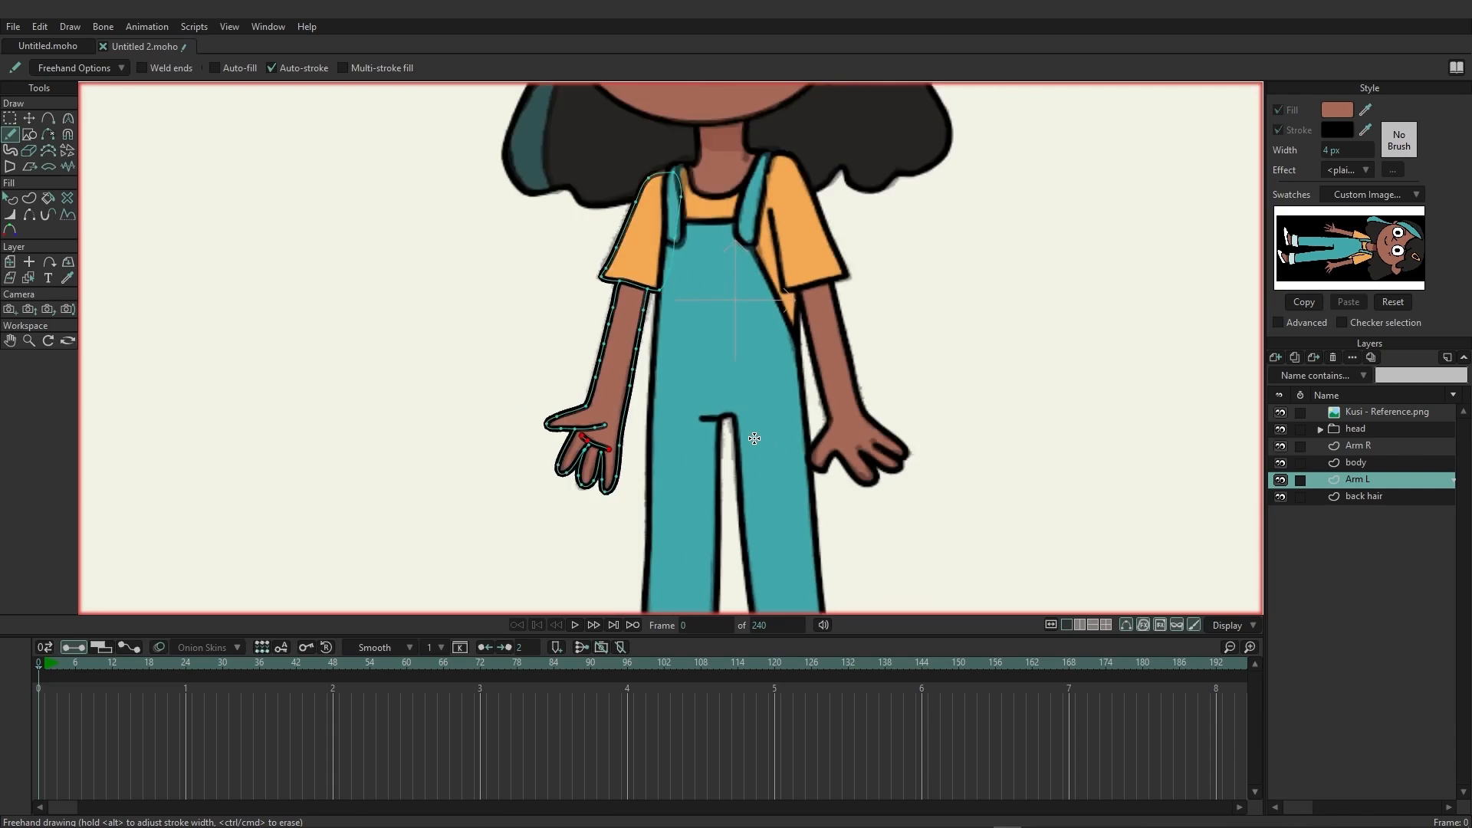
pyautogui.moveTo(923, 529); pyautogui.dragTo(794, 488)
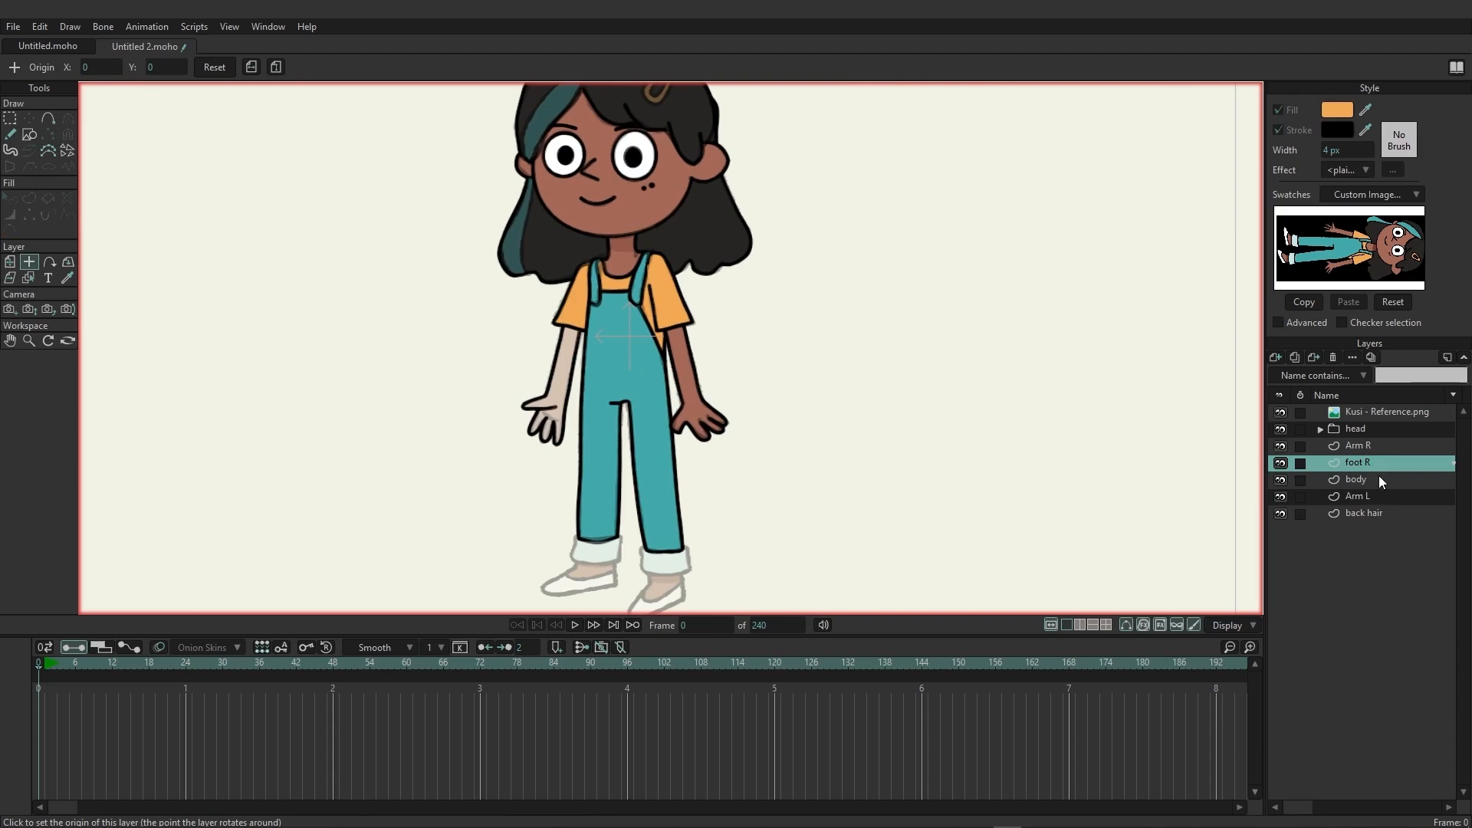
pyautogui.click(1359, 484)
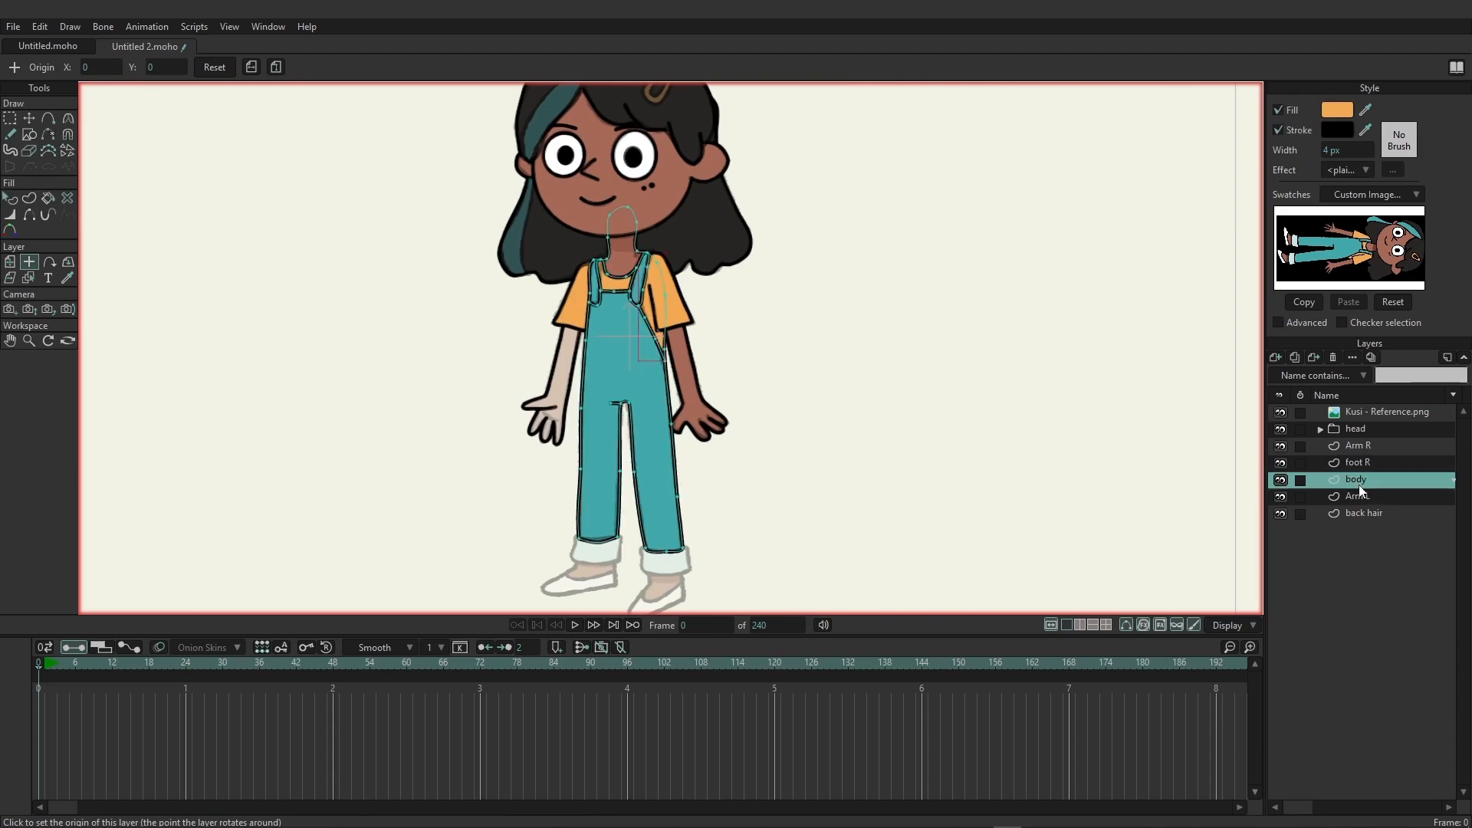
pyautogui.click(1360, 465)
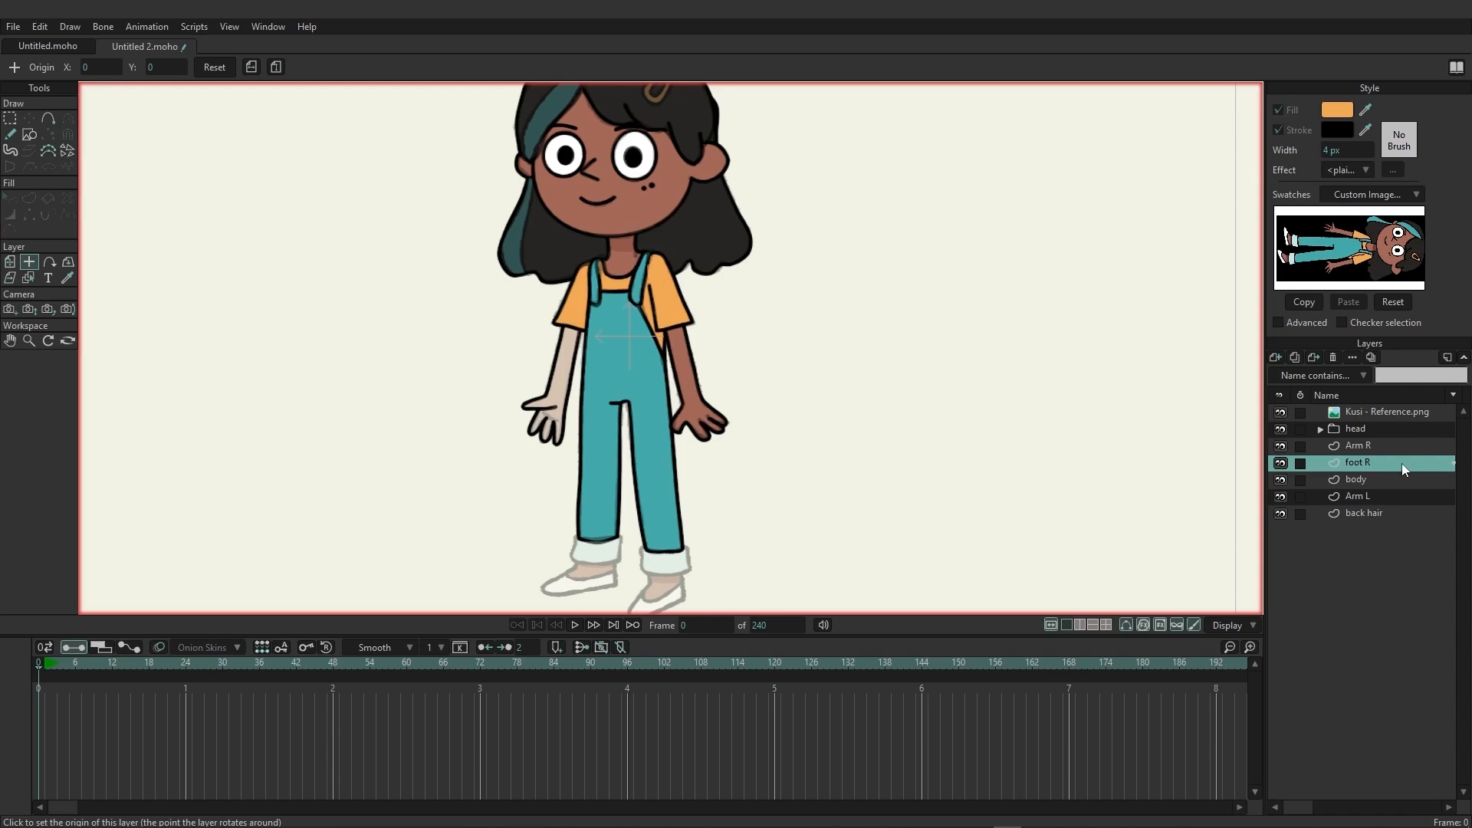
# Trace the foot R trouser cuff, the ankle and shoe outline, and the shoe's opening line freehand over the reference.
pyautogui.scroll(5, 696, 437)
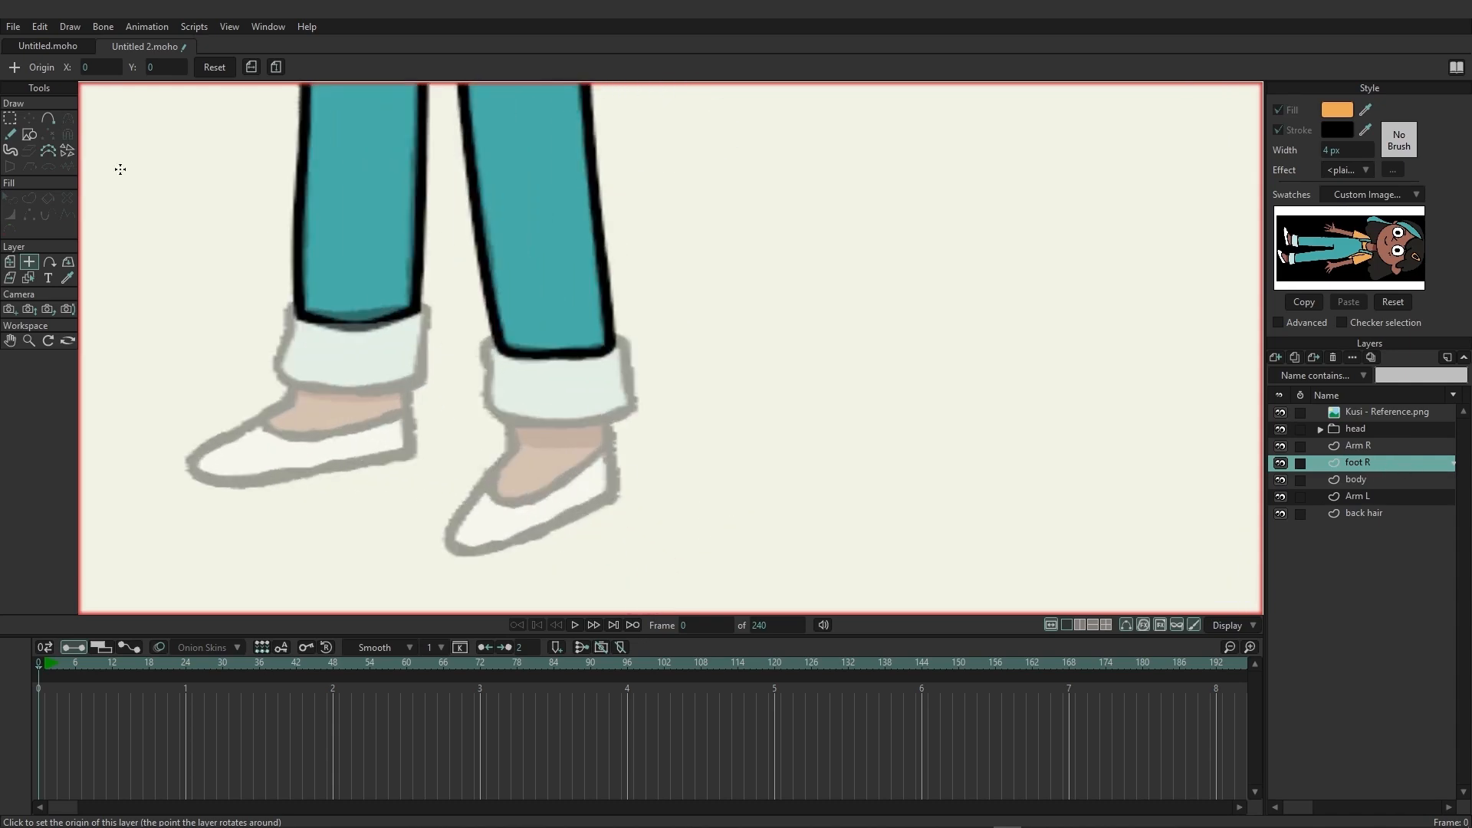
pyautogui.click(10, 133)
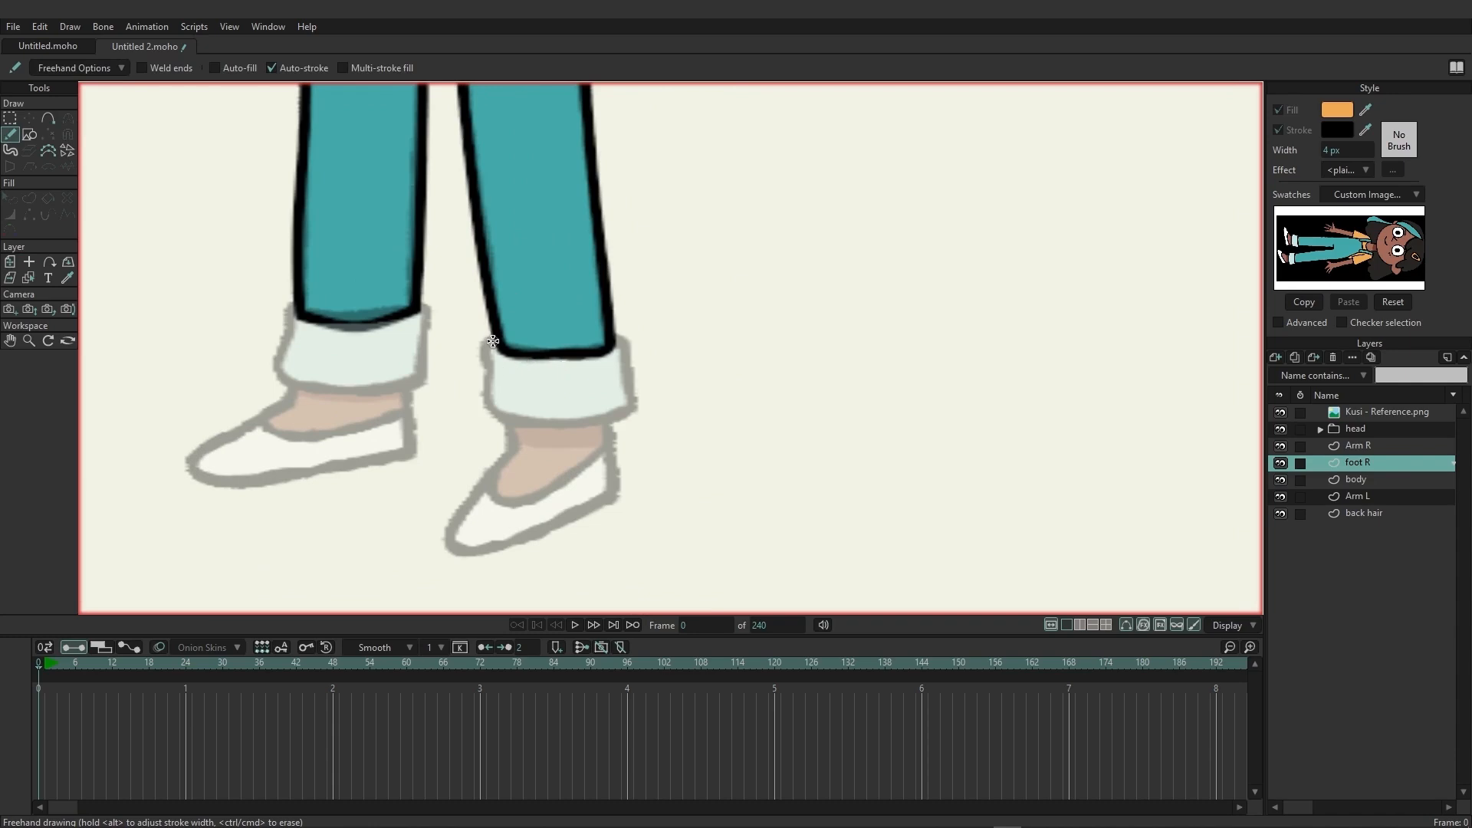
pyautogui.moveTo(496, 341)
pyautogui.mouseDown()
pyautogui.moveTo(618, 340)
pyautogui.moveTo(633, 409)
pyautogui.moveTo(518, 424)
pyautogui.moveTo(485, 401)
pyautogui.moveTo(492, 344)
pyautogui.mouseUp()
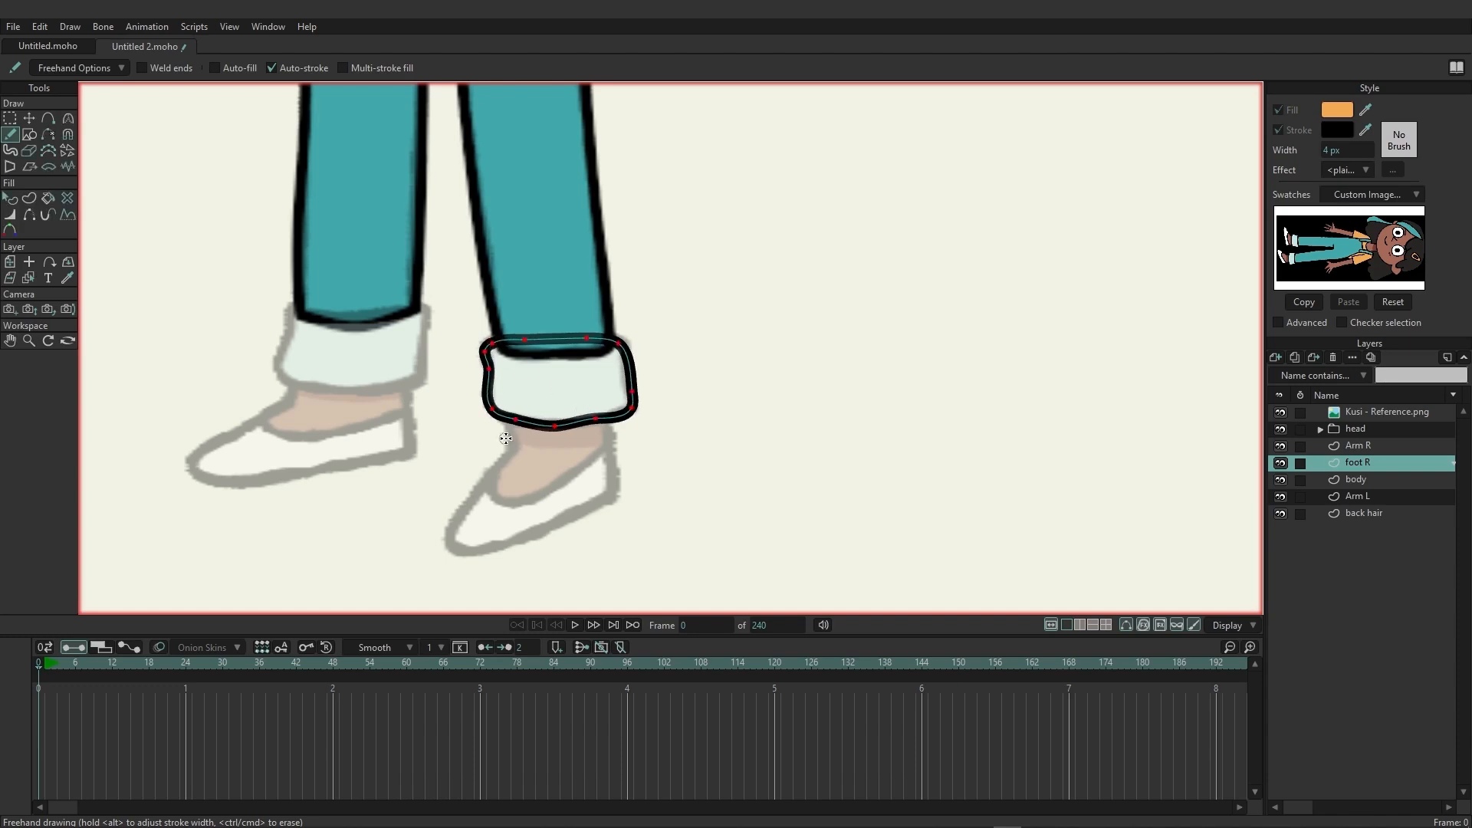
pyautogui.moveTo(504, 420)
pyautogui.mouseDown()
pyautogui.moveTo(509, 456)
pyautogui.moveTo(455, 518)
pyautogui.moveTo(455, 551)
pyautogui.moveTo(598, 502)
pyautogui.moveTo(614, 487)
pyautogui.moveTo(610, 420)
pyautogui.mouseUp()
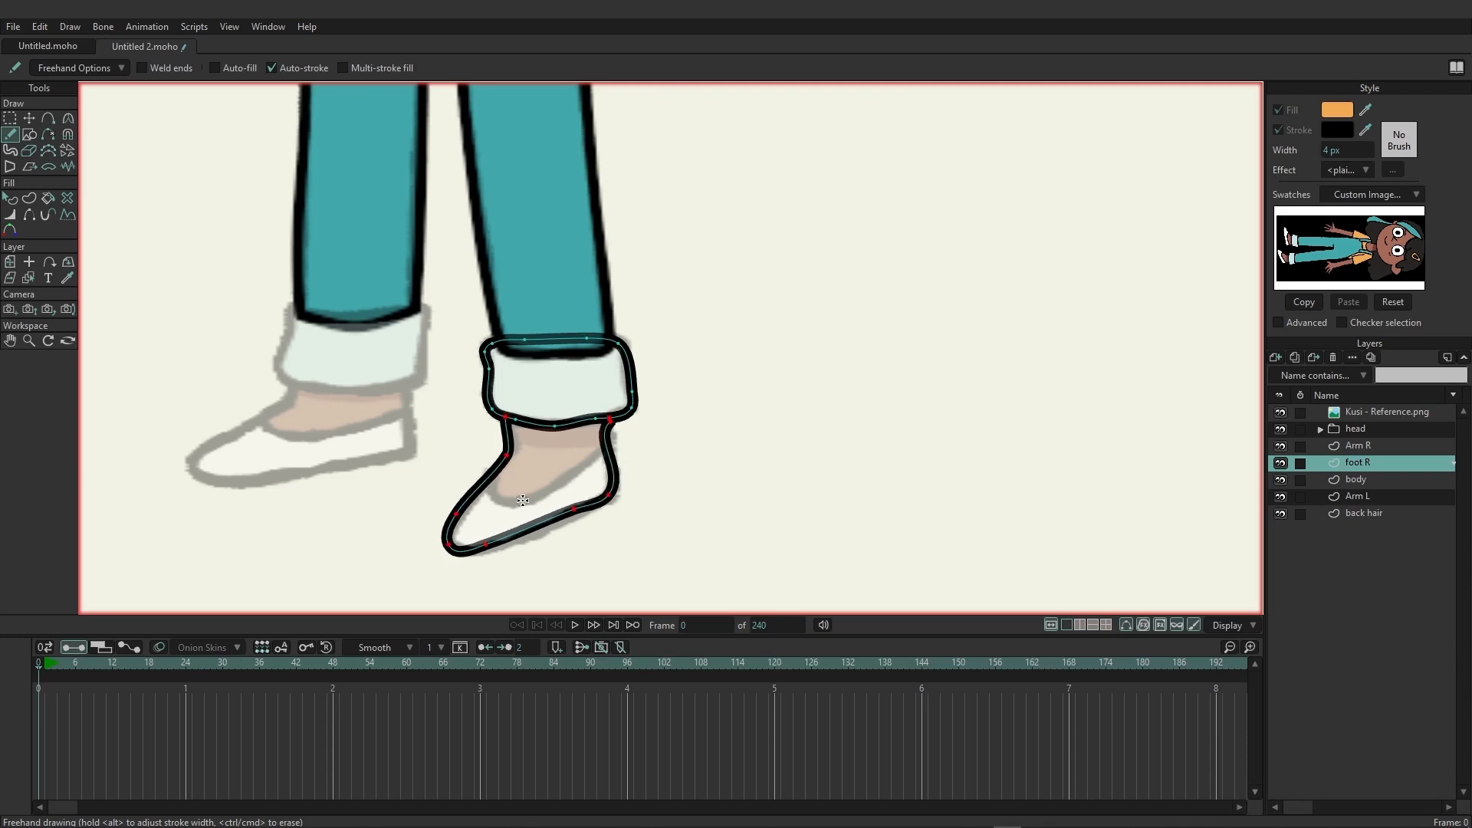
pyautogui.moveTo(497, 481)
pyautogui.mouseDown()
pyautogui.moveTo(512, 506)
pyautogui.moveTo(610, 453)
pyautogui.mouseUp()
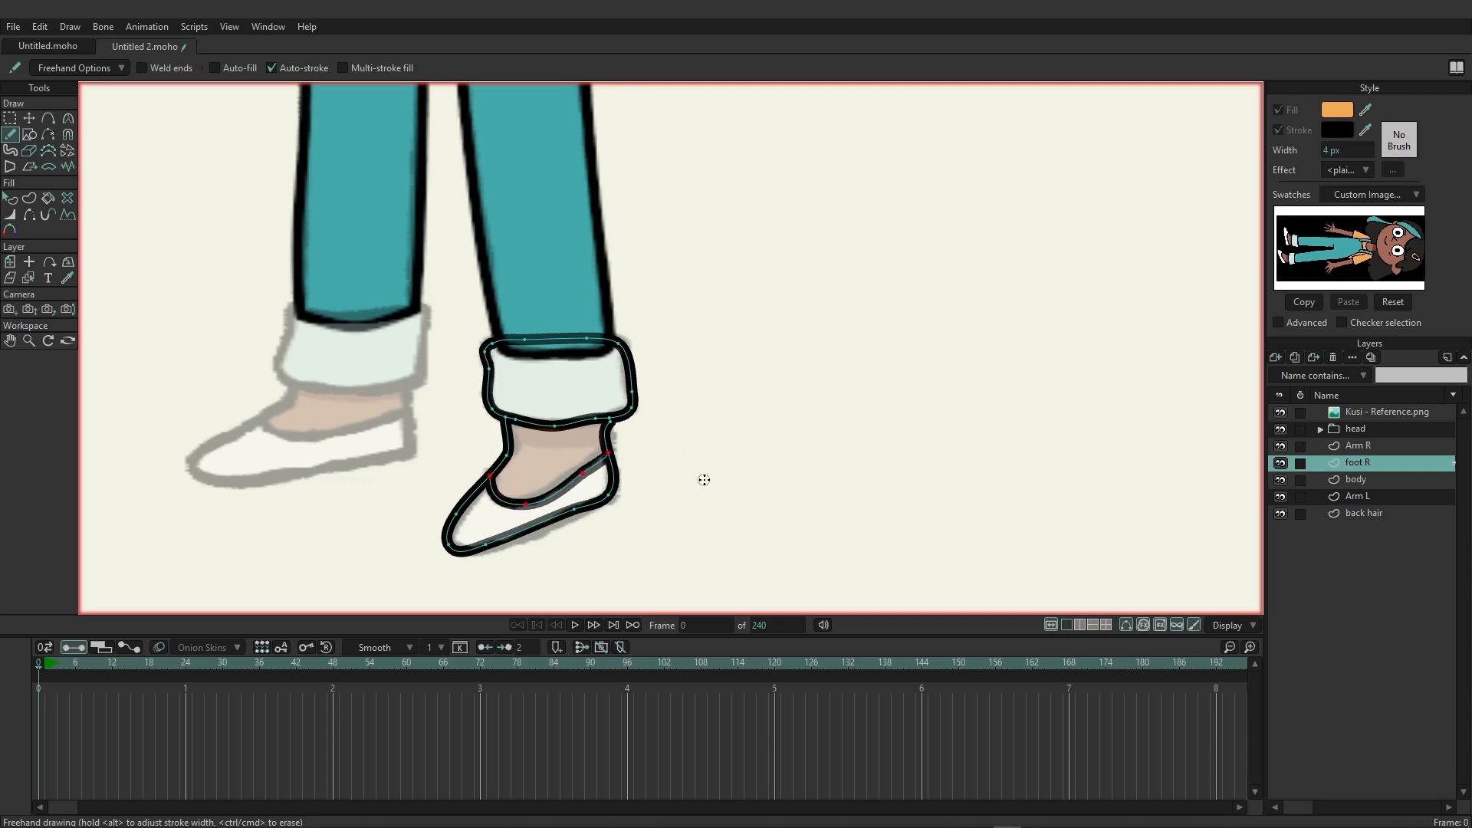
# Create the foot R cuff shape with the pale blue fill sampled from the reference swatch and black stroke.
pyautogui.click(29, 198)
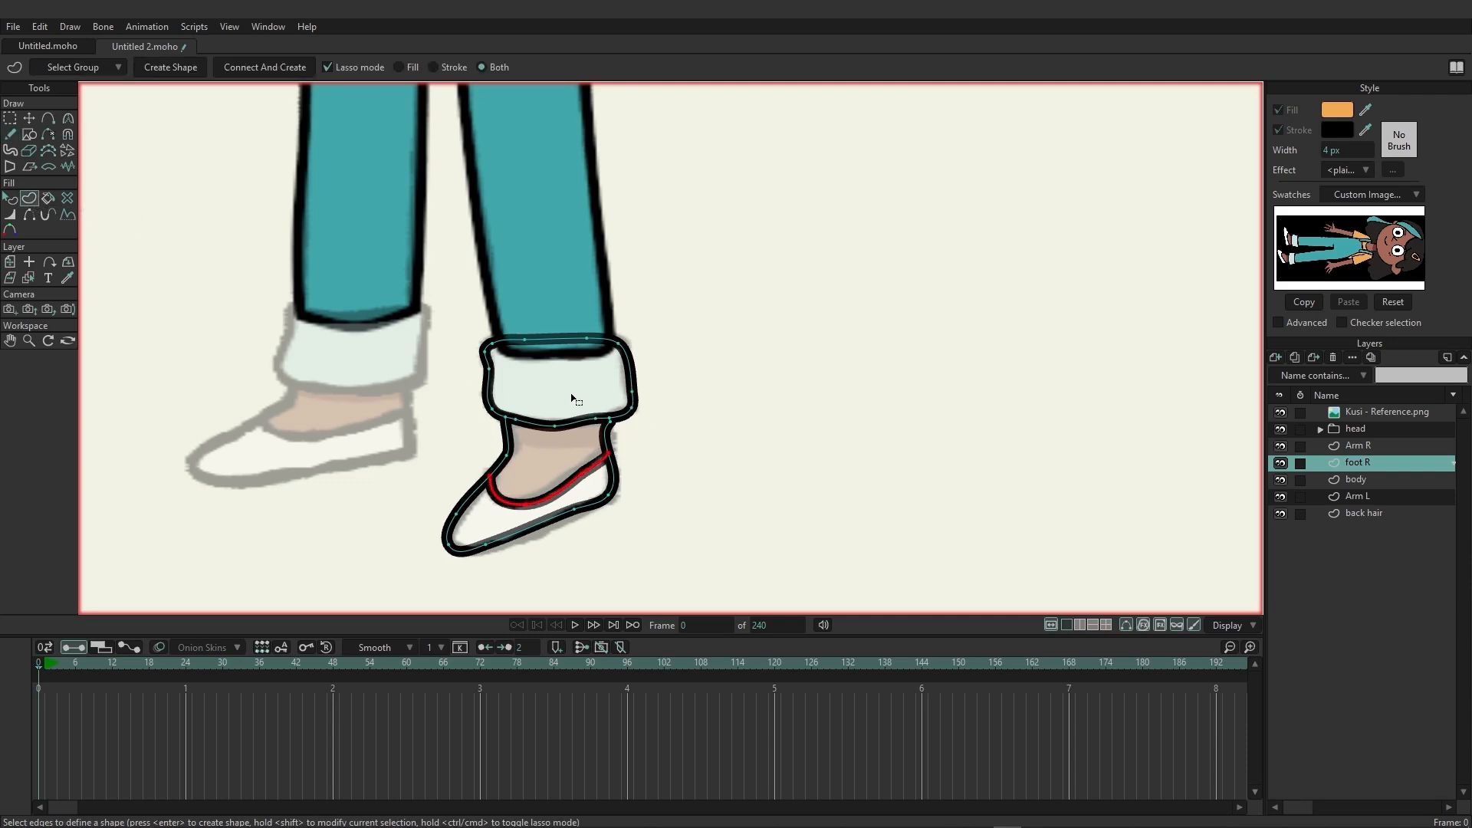
pyautogui.moveTo(468, 317)
pyautogui.mouseDown()
pyautogui.moveTo(450, 422)
pyautogui.moveTo(573, 430)
pyautogui.moveTo(678, 387)
pyautogui.moveTo(529, 317)
pyautogui.moveTo(464, 331)
pyautogui.mouseUp()
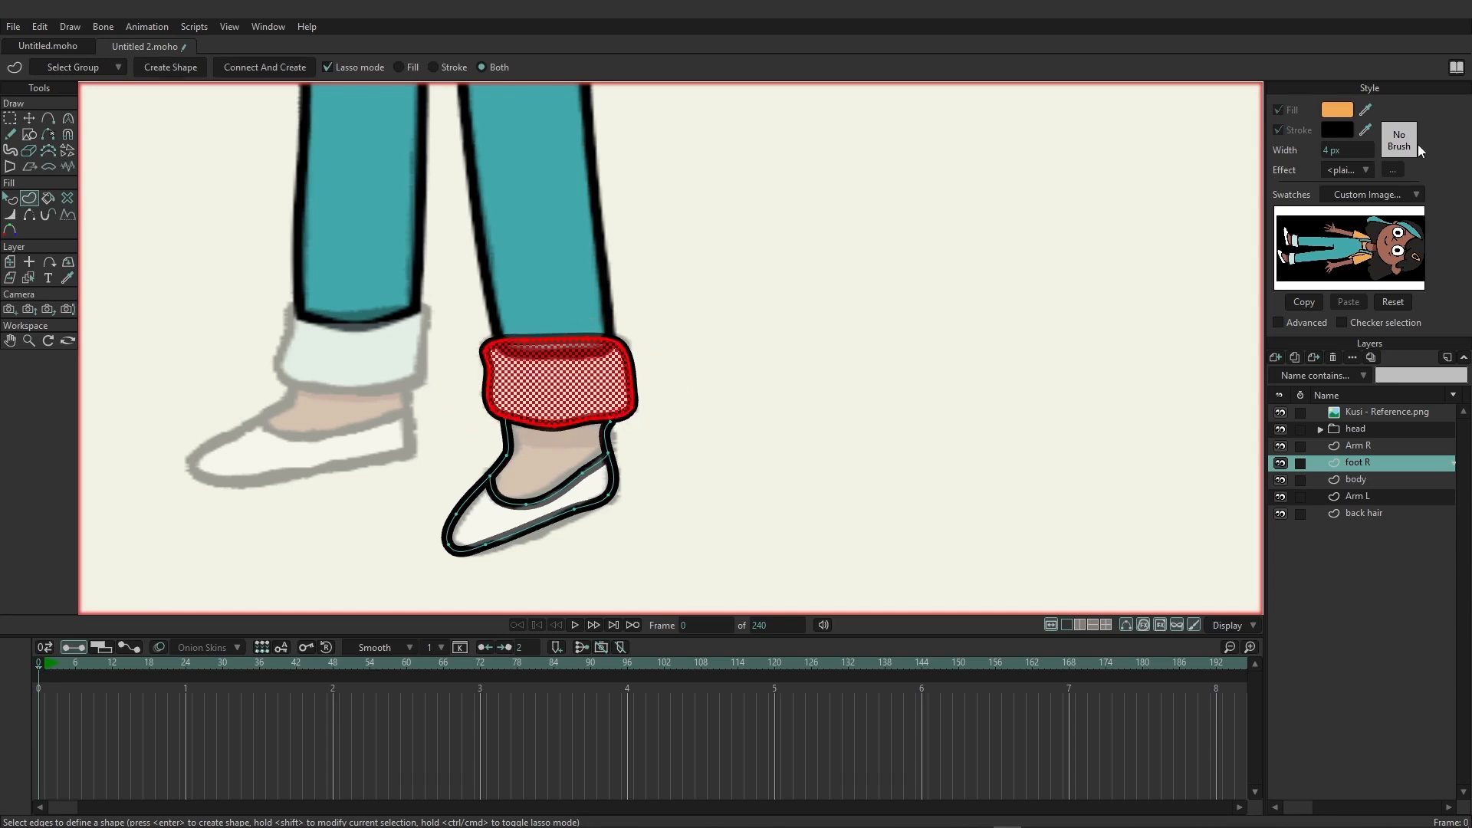
pyautogui.moveTo(1368, 109); pyautogui.dragTo(1293, 243)
pyautogui.click(163, 69)
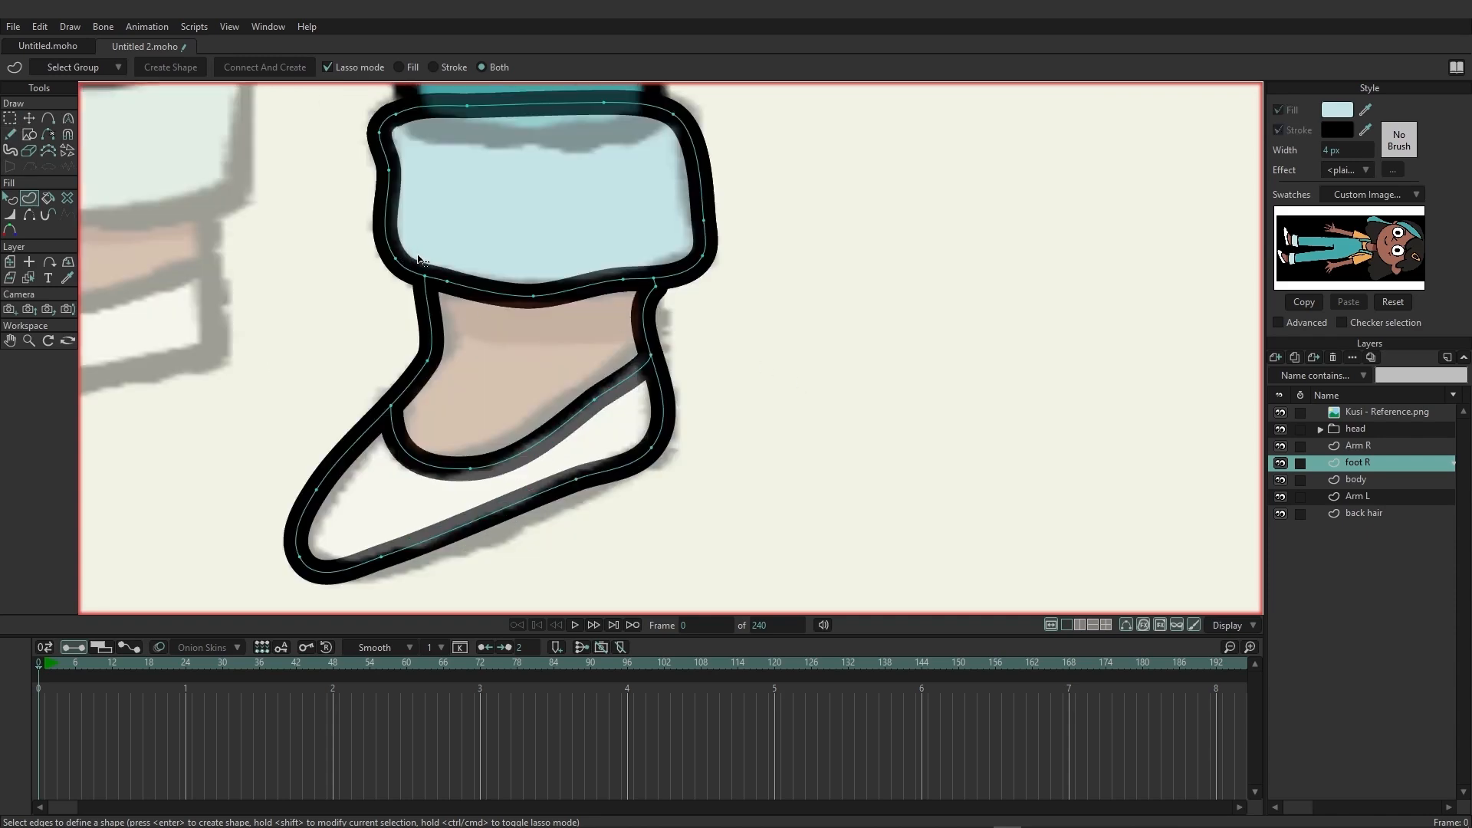
# Create the foot R ankle shape between cuff and shoe opening with the brown skin fill sampled from the reference swatch.
pyautogui.moveTo(418, 260)
pyautogui.mouseDown()
pyautogui.moveTo(379, 423)
pyautogui.moveTo(428, 488)
pyautogui.moveTo(545, 468)
pyautogui.moveTo(611, 427)
pyautogui.moveTo(676, 332)
pyautogui.moveTo(661, 257)
pyautogui.moveTo(447, 238)
pyautogui.moveTo(415, 263)
pyautogui.mouseUp()
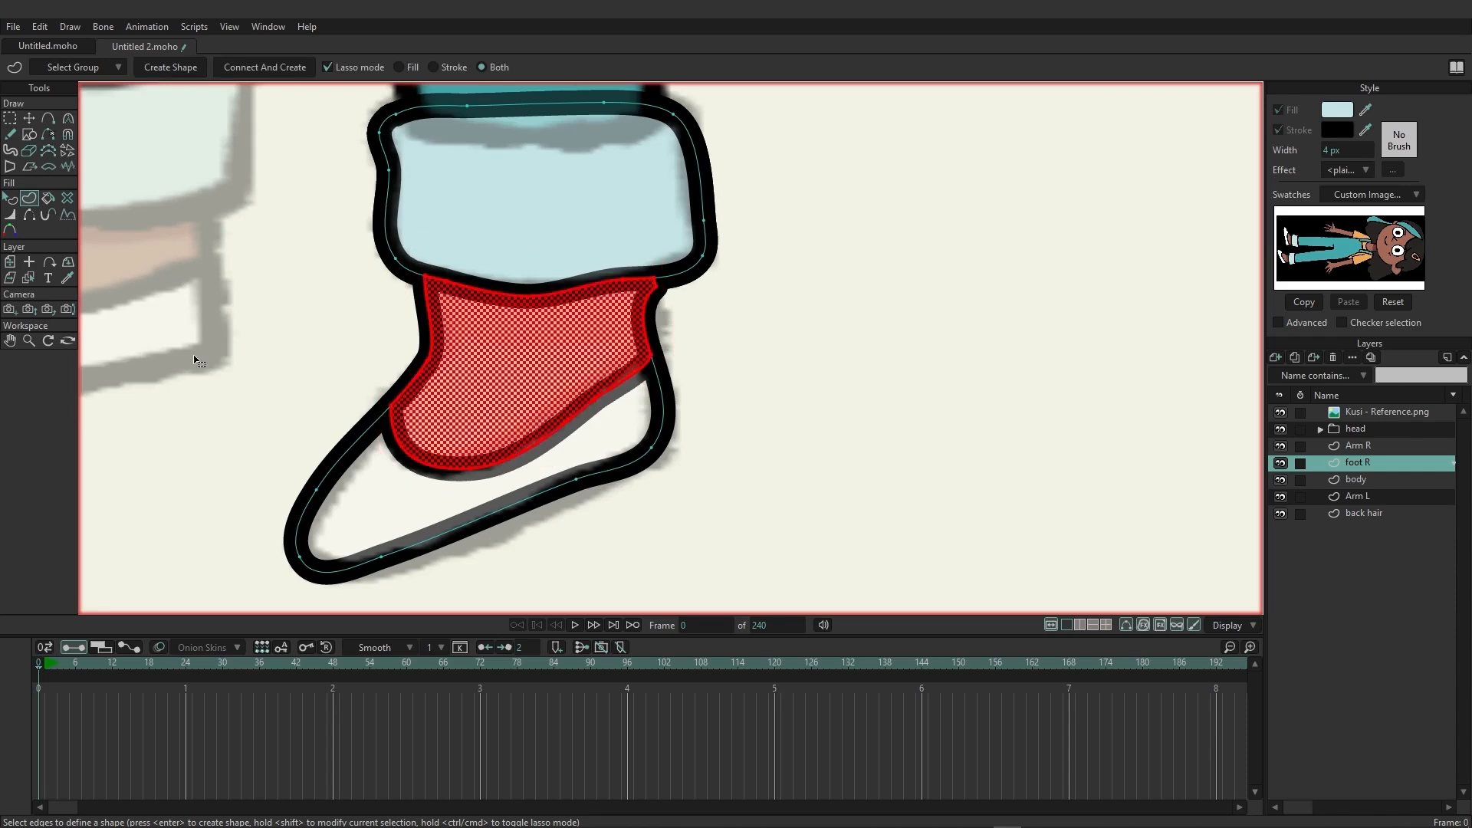
pyautogui.moveTo(1366, 110); pyautogui.dragTo(1286, 258)
pyautogui.click(186, 71)
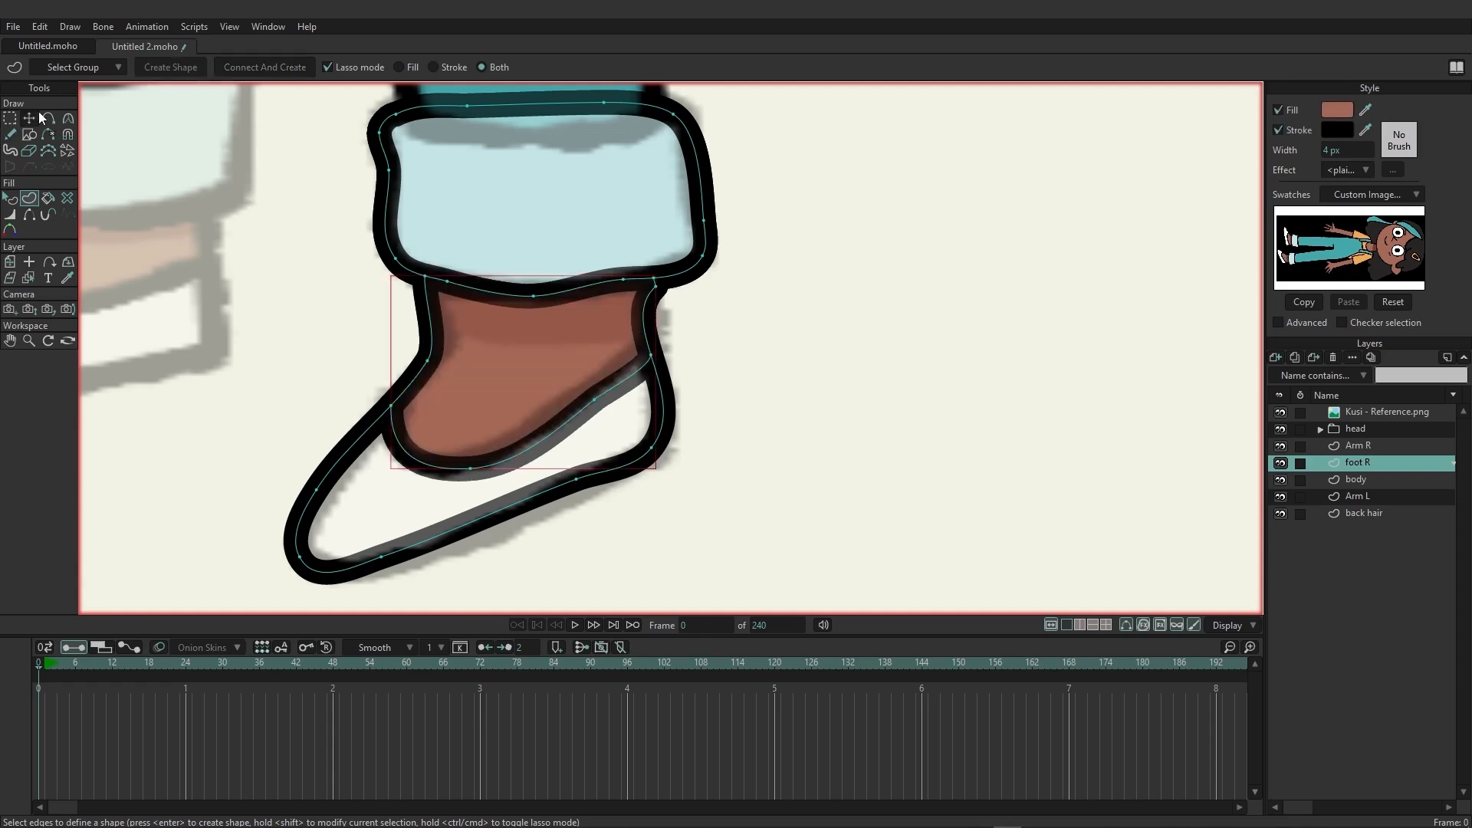
# Create the foot R shoe shape with a white fill and black stroke.
pyautogui.moveTo(235, 467)
pyautogui.mouseDown()
pyautogui.moveTo(269, 564)
pyautogui.moveTo(313, 586)
pyautogui.moveTo(411, 594)
pyautogui.moveTo(630, 512)
pyautogui.moveTo(708, 441)
pyautogui.moveTo(682, 338)
pyautogui.moveTo(475, 400)
pyautogui.moveTo(395, 377)
pyautogui.moveTo(223, 450)
pyautogui.moveTo(244, 480)
pyautogui.mouseUp()
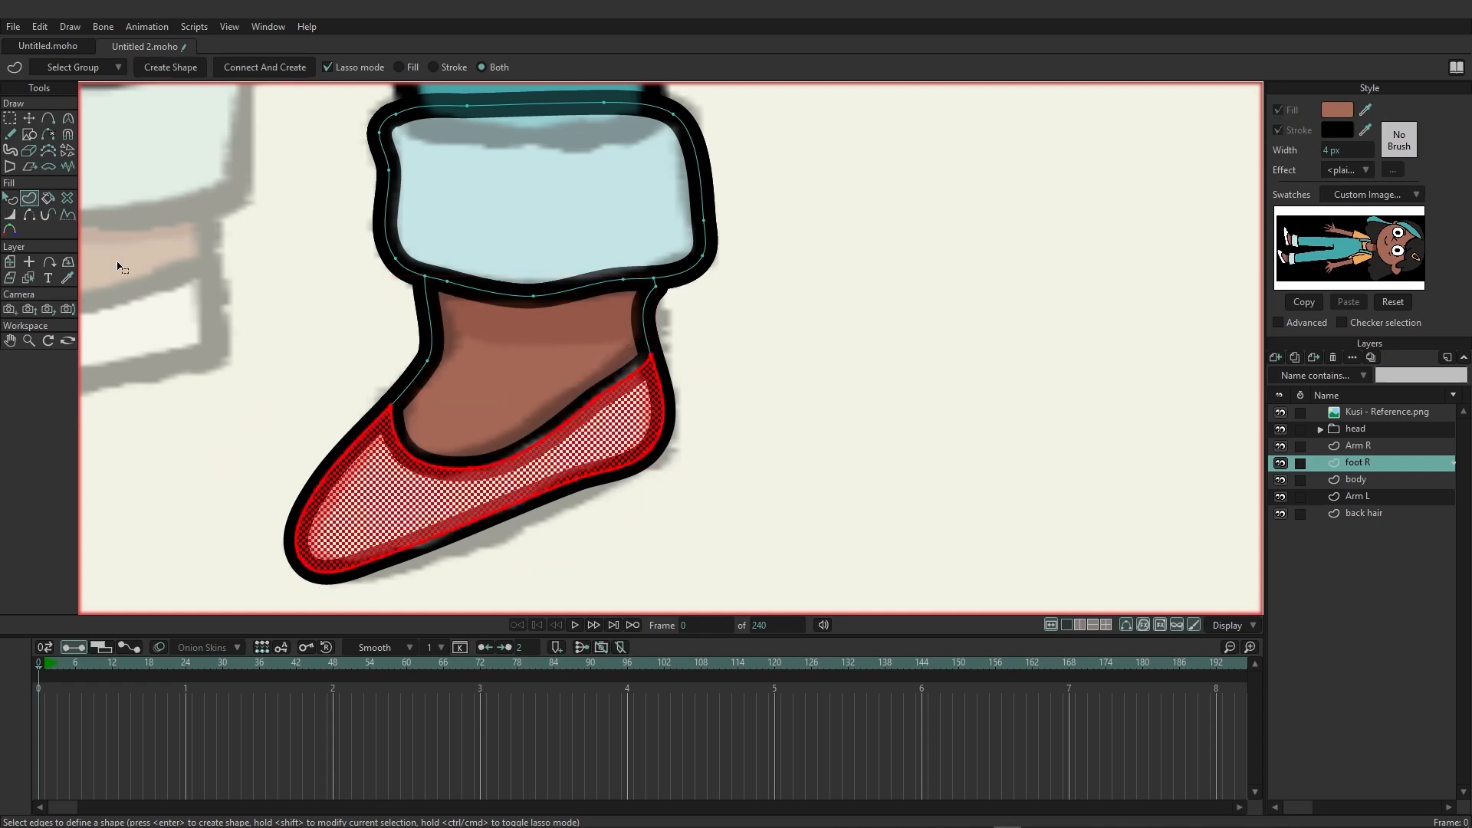
pyautogui.click(1337, 110)
pyautogui.moveTo(644, 376); pyautogui.dragTo(547, 286)
pyautogui.click(828, 535)
pyautogui.press('Return')
# Move the sole, heel and back ankle points of foot R outward onto the reference outline.
pyautogui.click(25, 120)
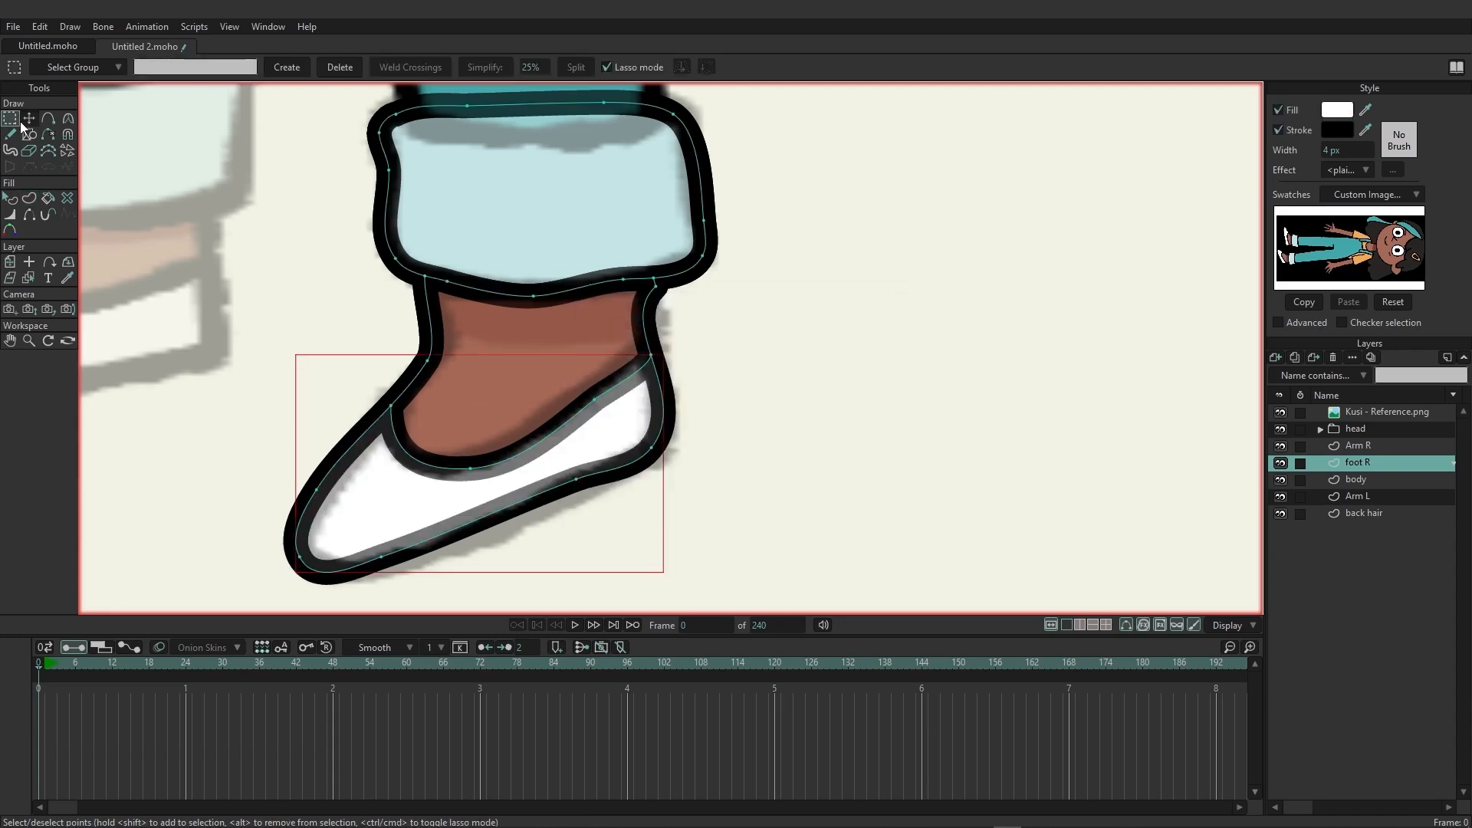
pyautogui.click(184, 254)
pyautogui.moveTo(383, 558); pyautogui.dragTo(403, 563)
pyautogui.moveTo(577, 479); pyautogui.dragTo(575, 502)
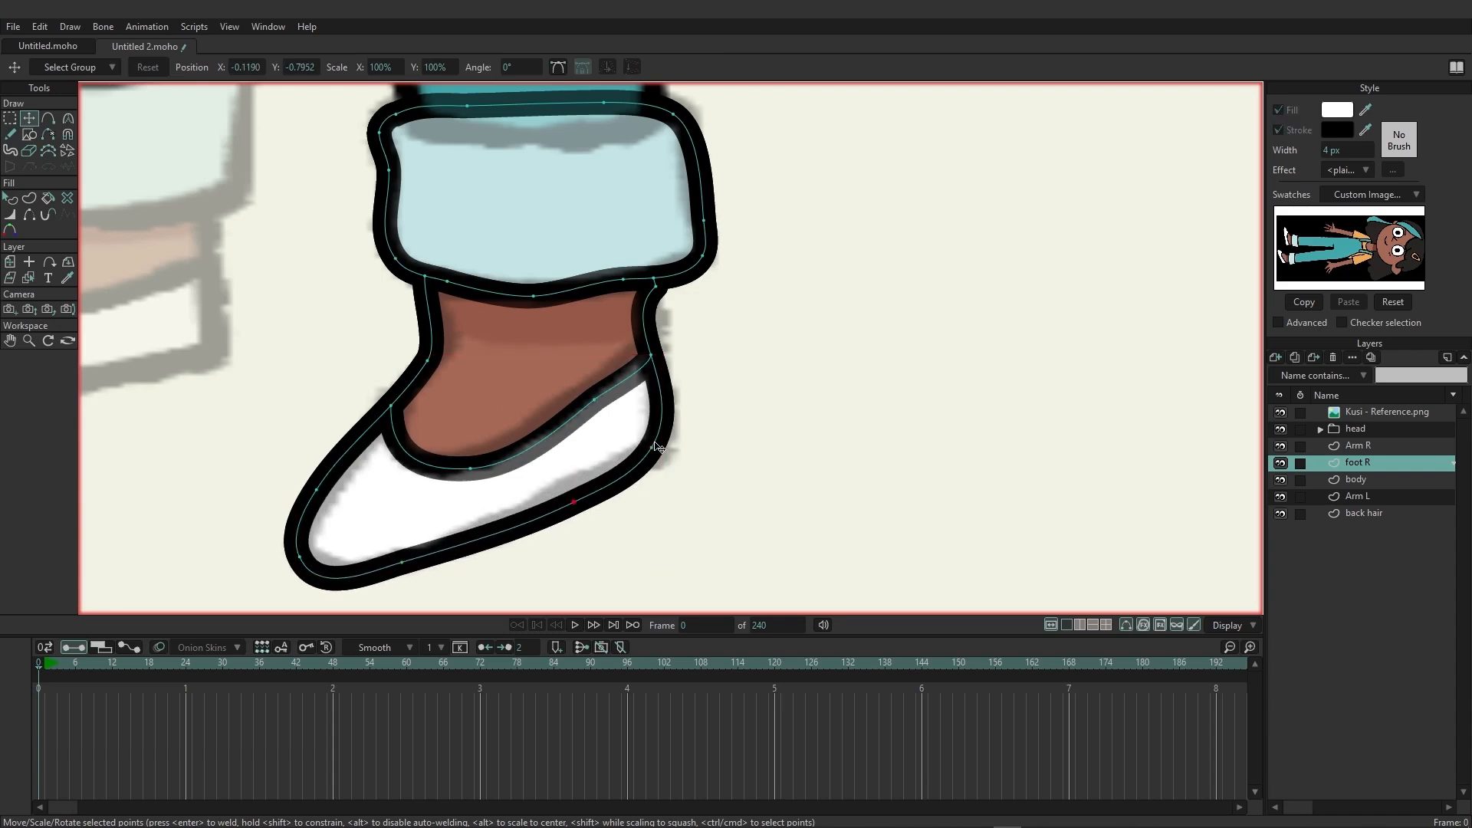
pyautogui.moveTo(655, 444); pyautogui.dragTo(670, 443)
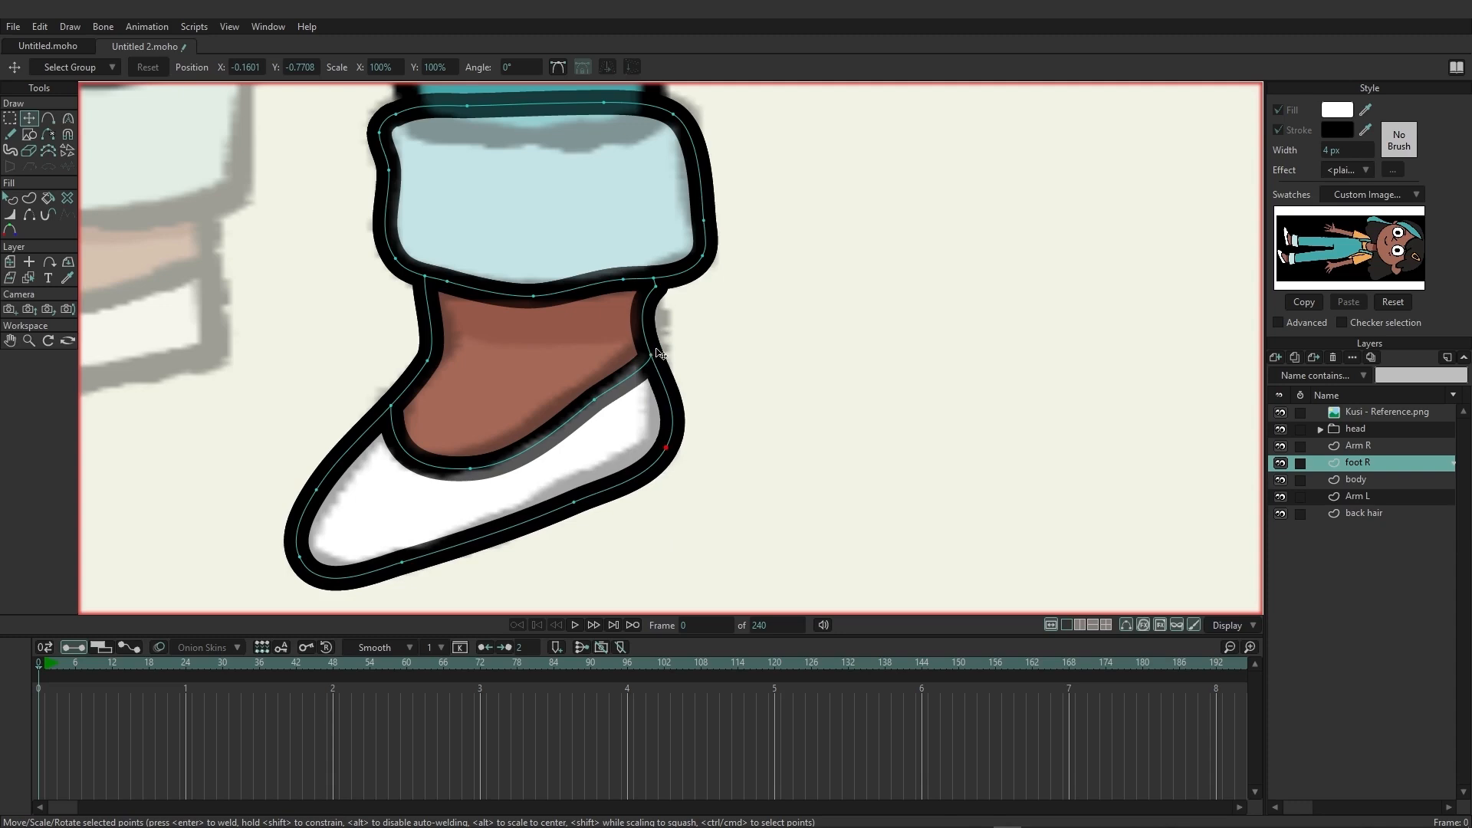
pyautogui.moveTo(654, 356); pyautogui.dragTo(663, 354)
pyautogui.moveTo(658, 294); pyautogui.dragTo(664, 293)
# Move the upper edge points of the foot R cuff down to follow the curved trouser hem.
pyautogui.scroll(-5, 601, 385)
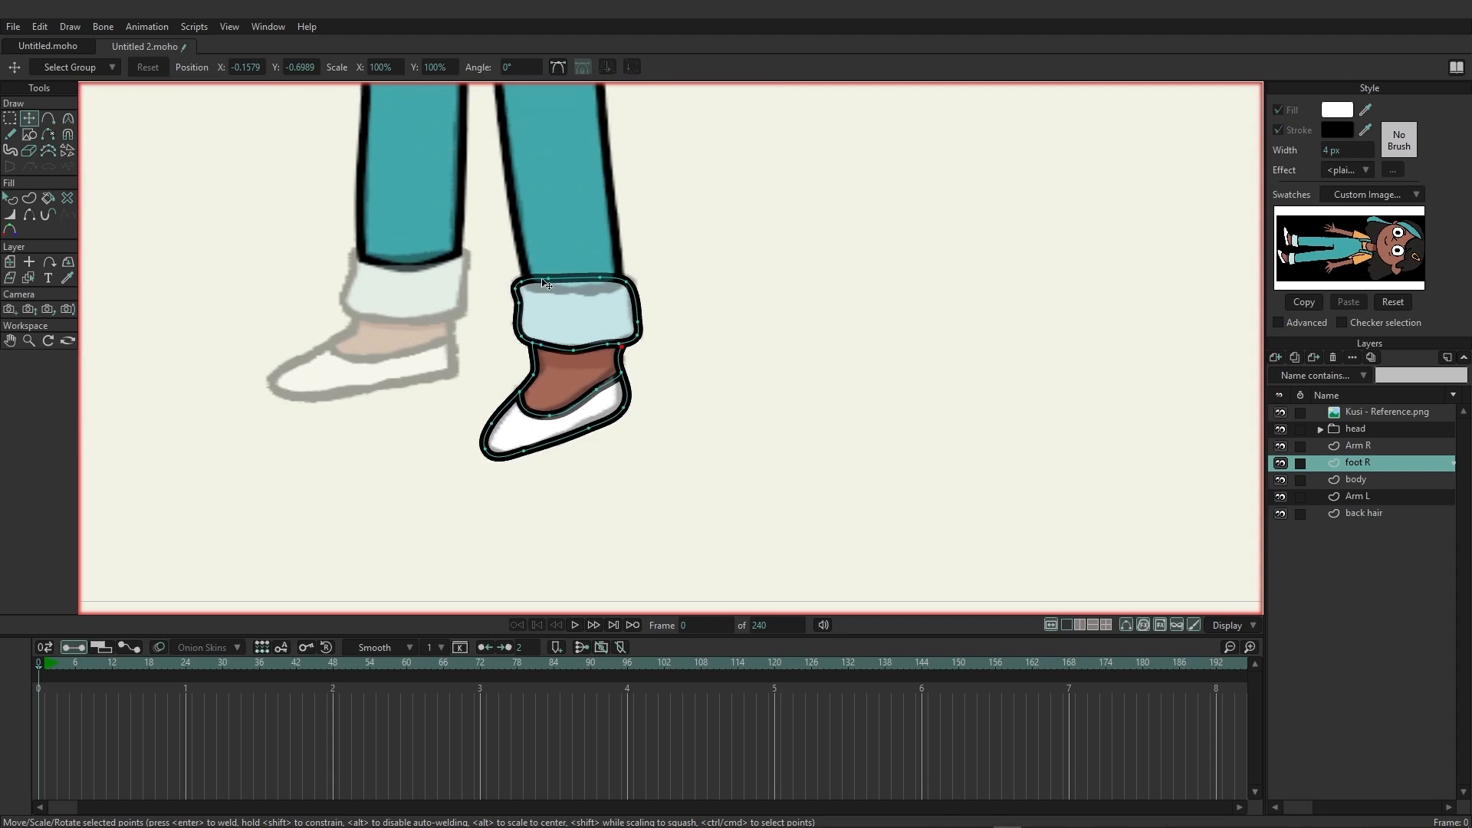
pyautogui.moveTo(548, 279); pyautogui.dragTo(596, 288)
pyautogui.click(627, 284)
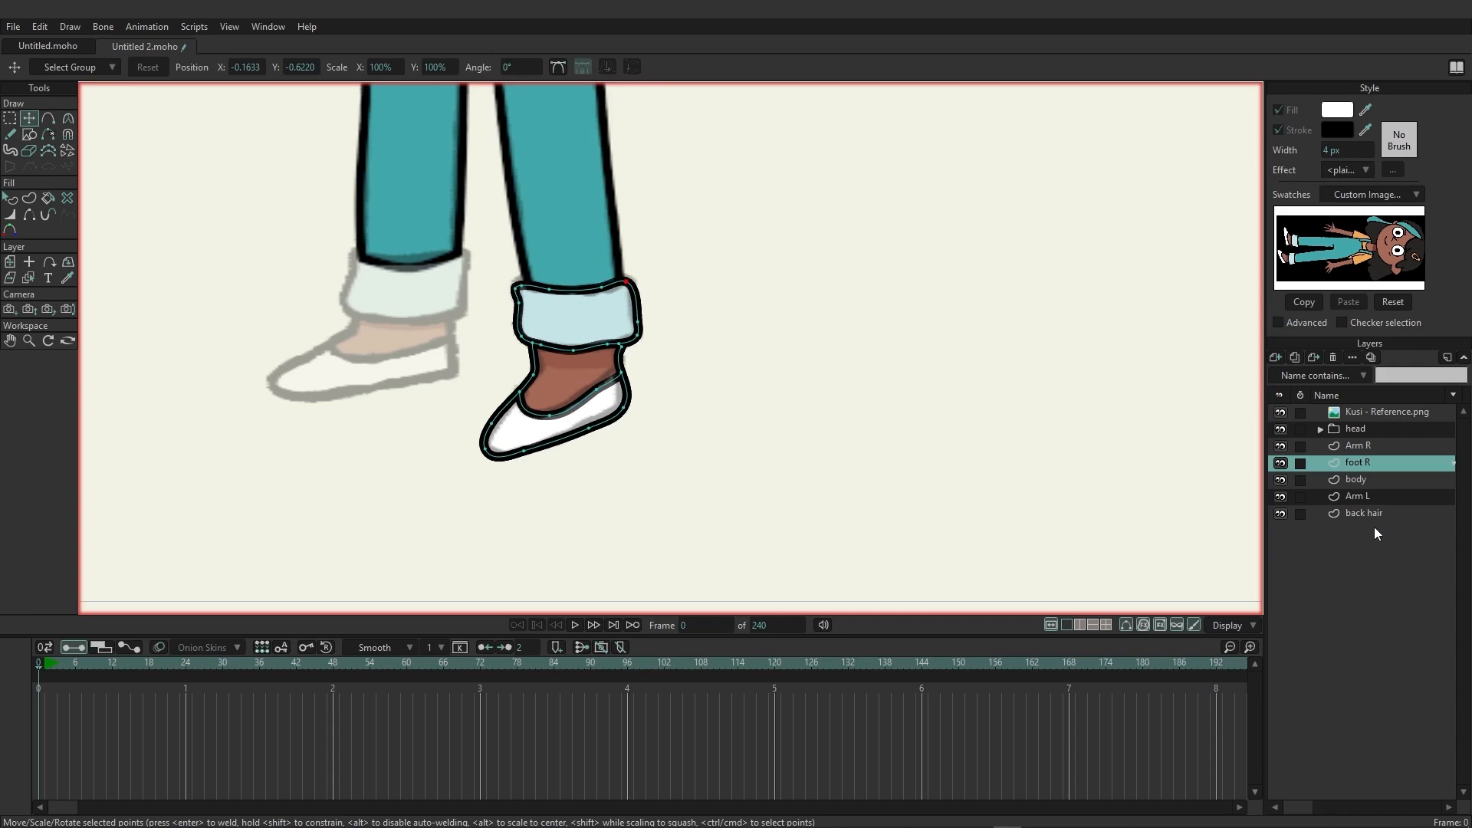
# Duplicate the foot R layer and rename the copy foot L.
pyautogui.click(1294, 358)
pyautogui.doubleClick(1393, 460)
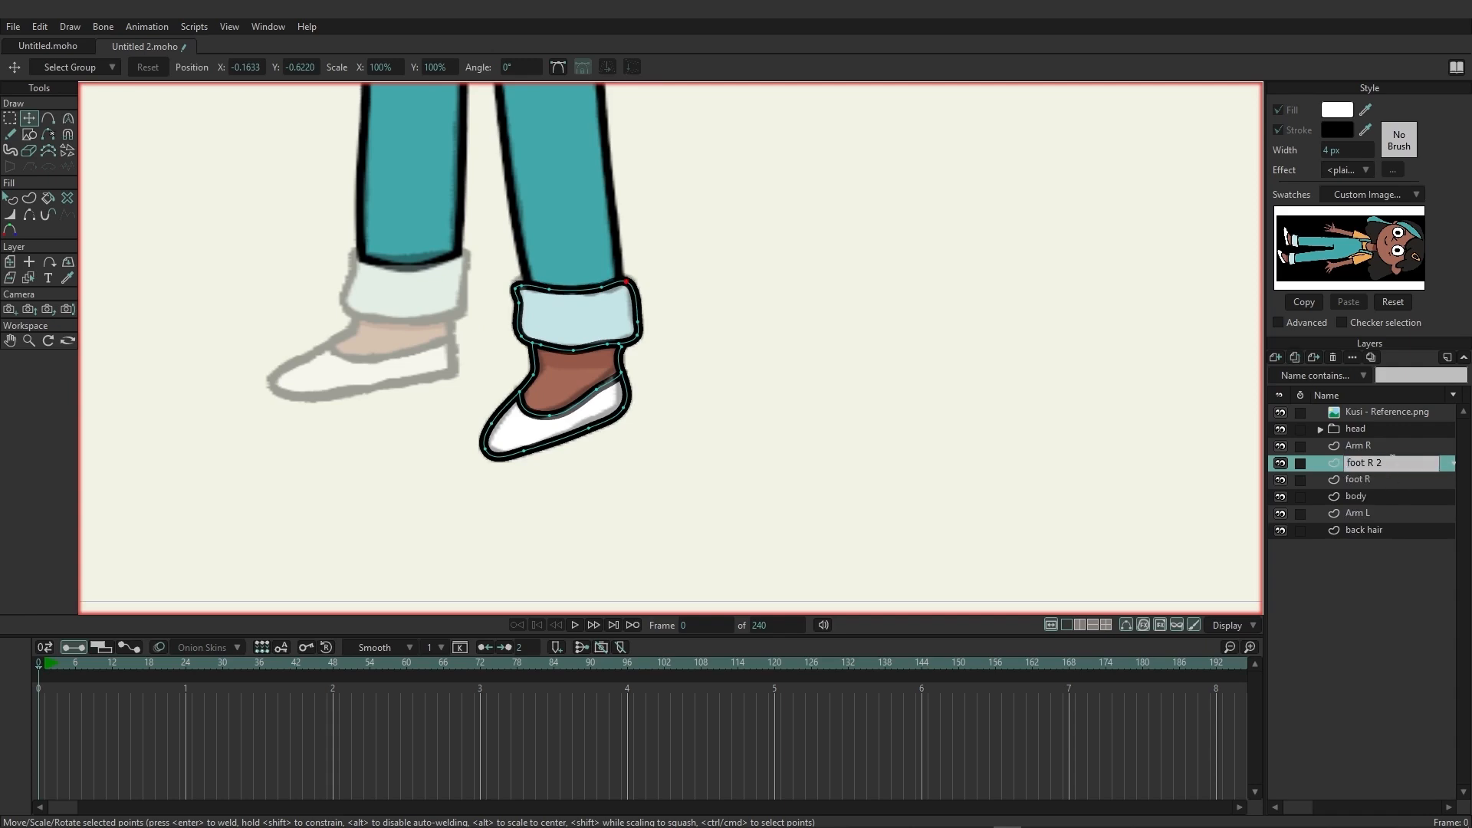
pyautogui.write('L')
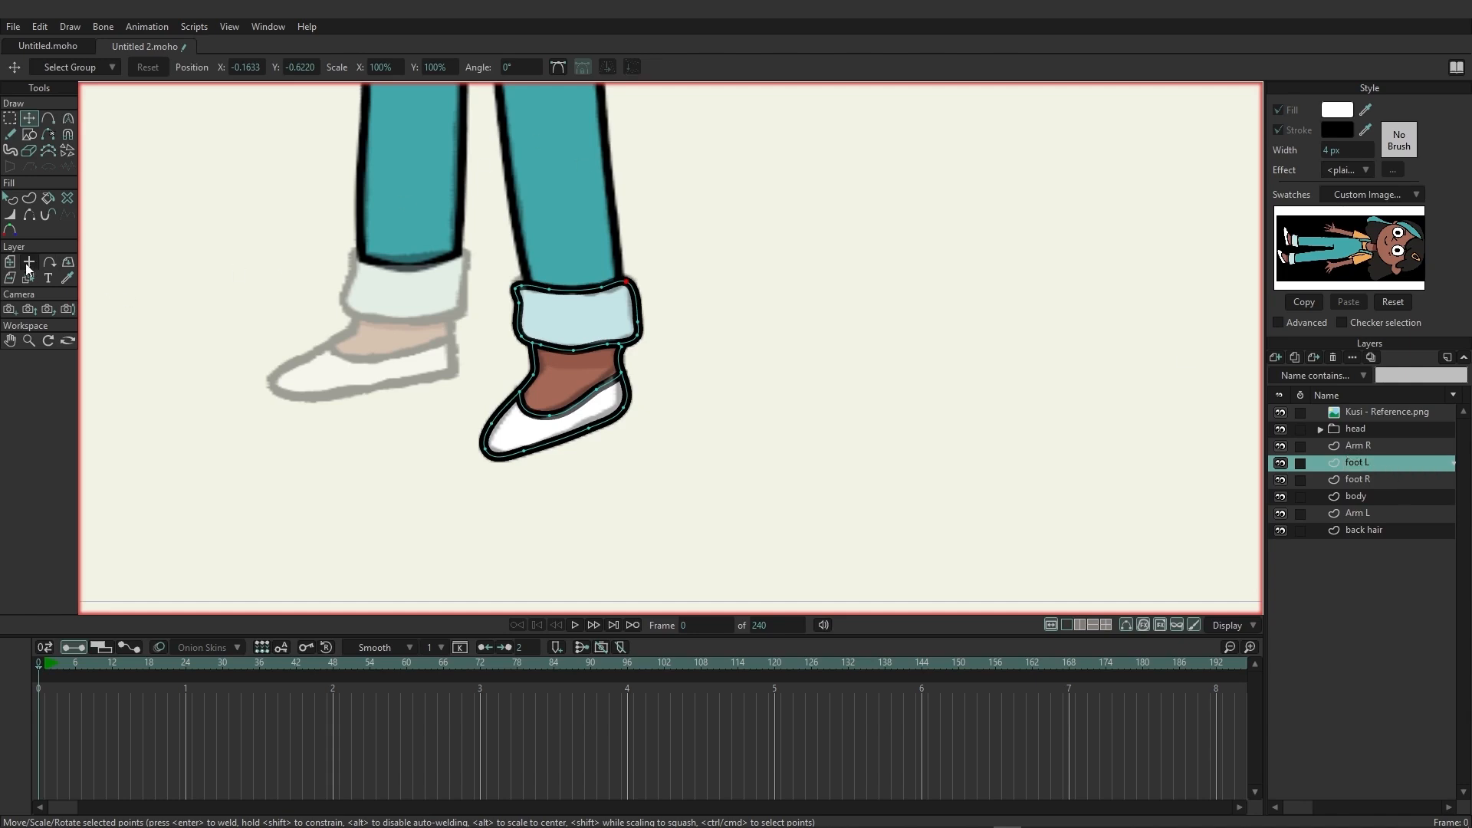
# Move the foot L layer under the other trouser leg, aligning its cuff with the reference.
pyautogui.click(9, 261)
pyautogui.moveTo(588, 353); pyautogui.dragTo(418, 326)
pyautogui.scroll(3, 270, 257)
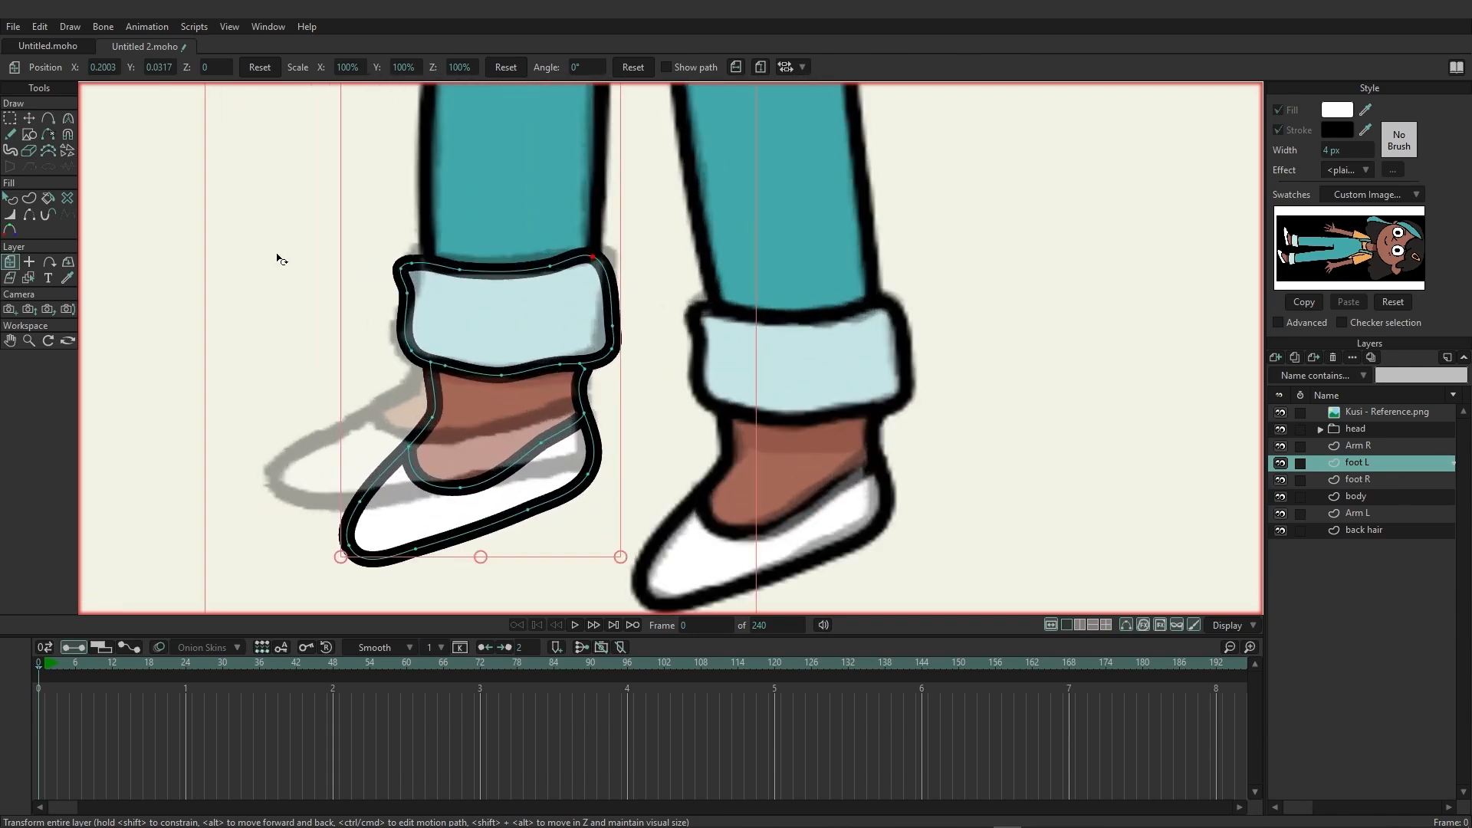
# Reshape foot L by moving its instep, toe, sole and shoe-opening points onto the flatter reference foot.
pyautogui.click(28, 118)
pyautogui.moveTo(433, 420); pyautogui.dragTo(275, 478)
pyautogui.moveTo(348, 546); pyautogui.dragTo(330, 508)
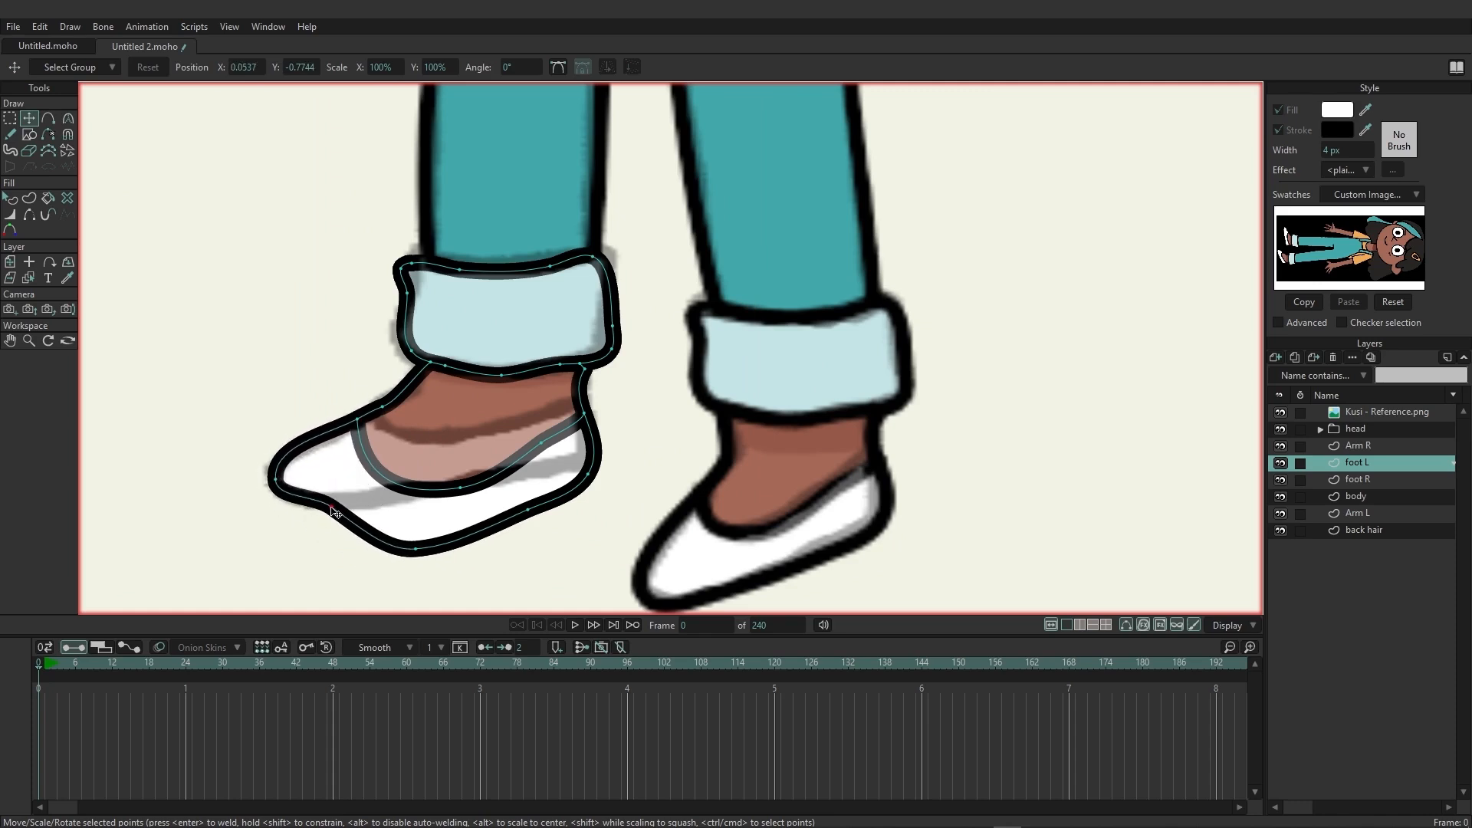
pyautogui.moveTo(413, 553); pyautogui.dragTo(455, 437)
pyautogui.moveTo(546, 450); pyautogui.dragTo(539, 433)
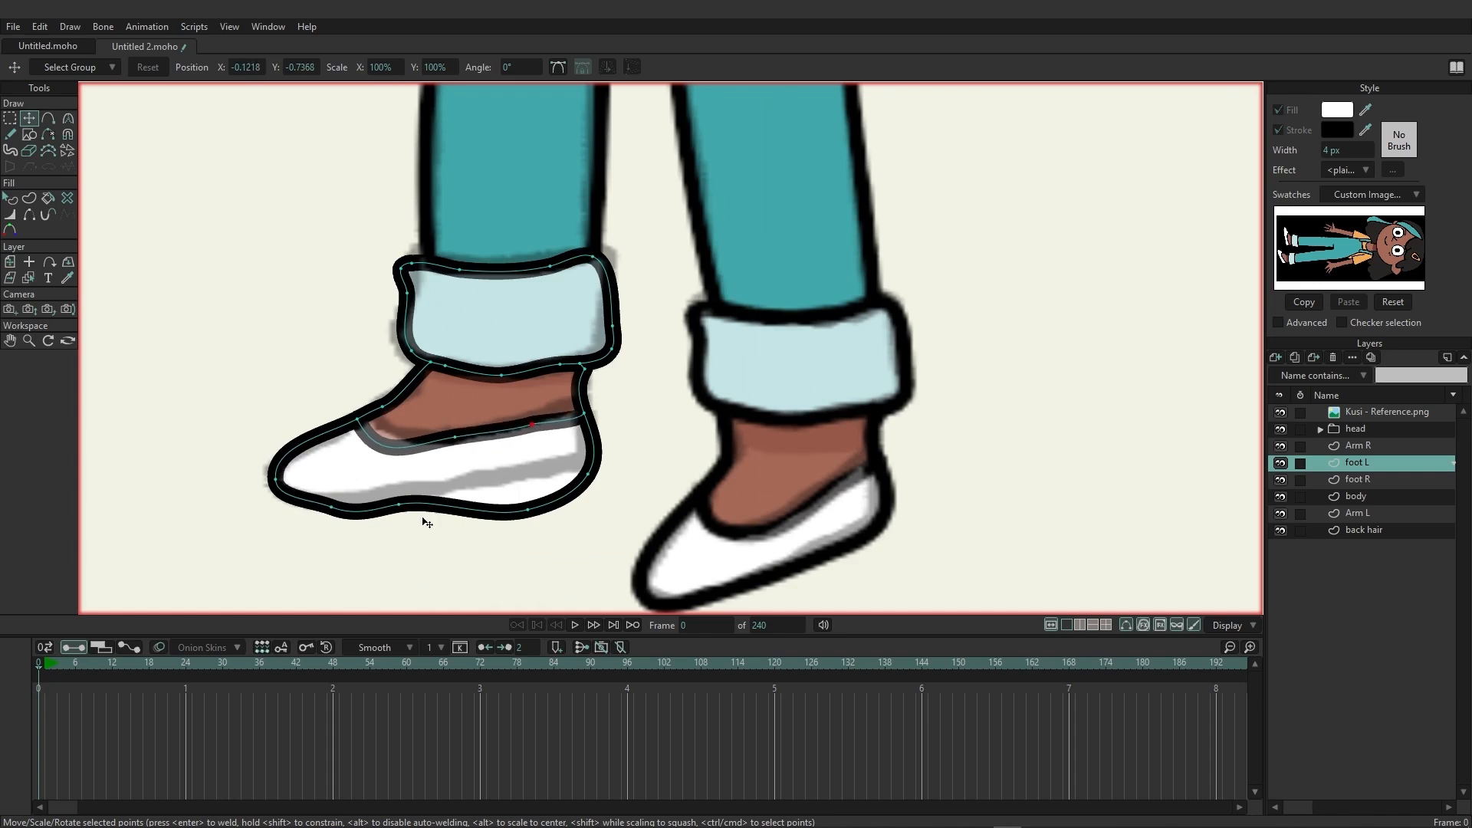
# Align the sole, heel and toe points of foot L with the reference outline and adjust the toe's curvature.
pyautogui.moveTo(396, 509); pyautogui.dragTo(398, 502)
pyautogui.moveTo(347, 514); pyautogui.dragTo(356, 504)
pyautogui.moveTo(536, 512); pyautogui.dragTo(588, 465)
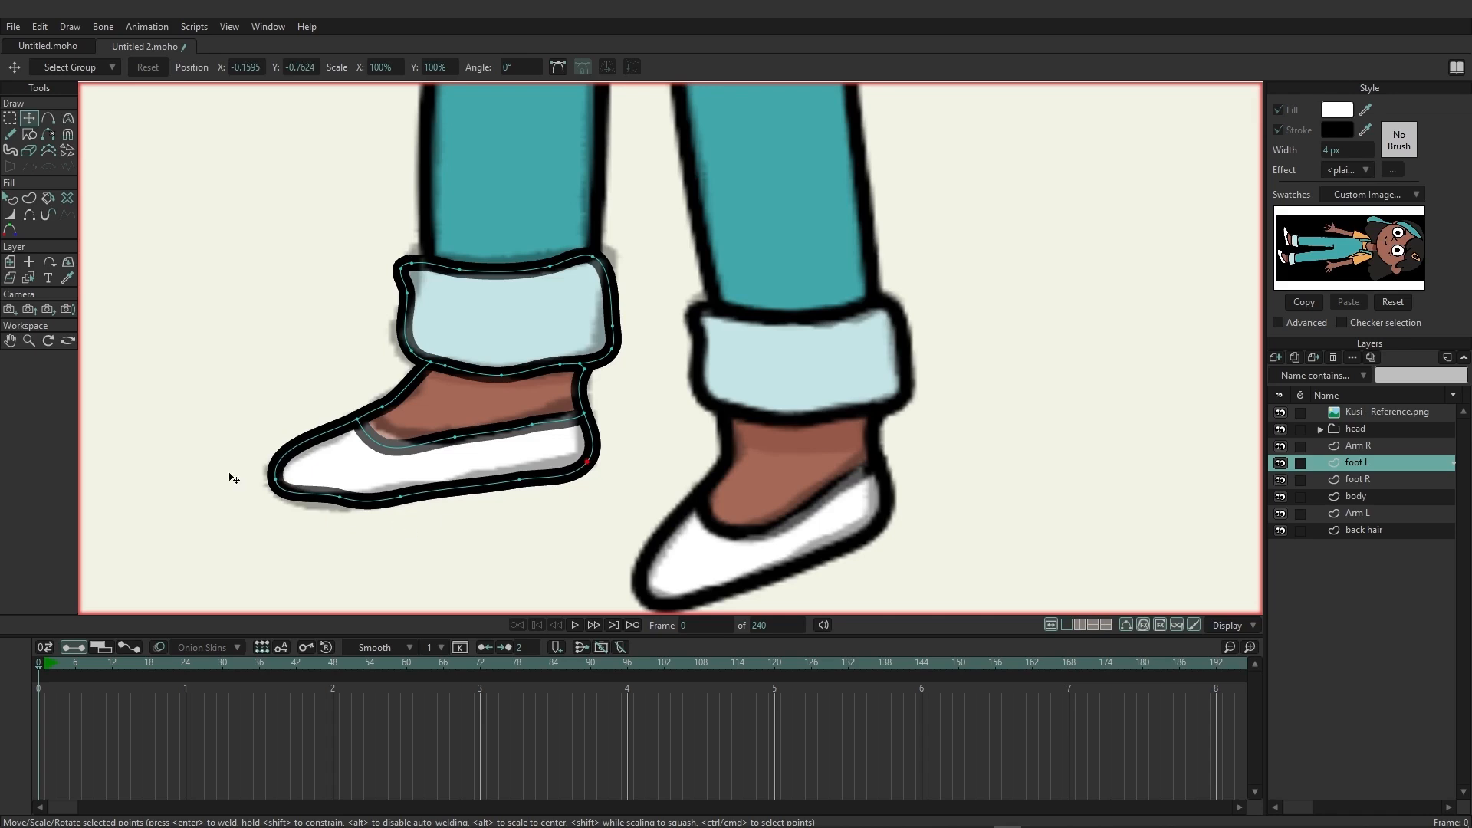
pyautogui.moveTo(279, 489)
pyautogui.mouseDown()
pyautogui.moveTo(268, 505)
pyautogui.moveTo(372, 506)
pyautogui.moveTo(339, 508)
pyautogui.mouseUp()
pyautogui.click(70, 119)
pyautogui.click(342, 500)
pyautogui.click(29, 122)
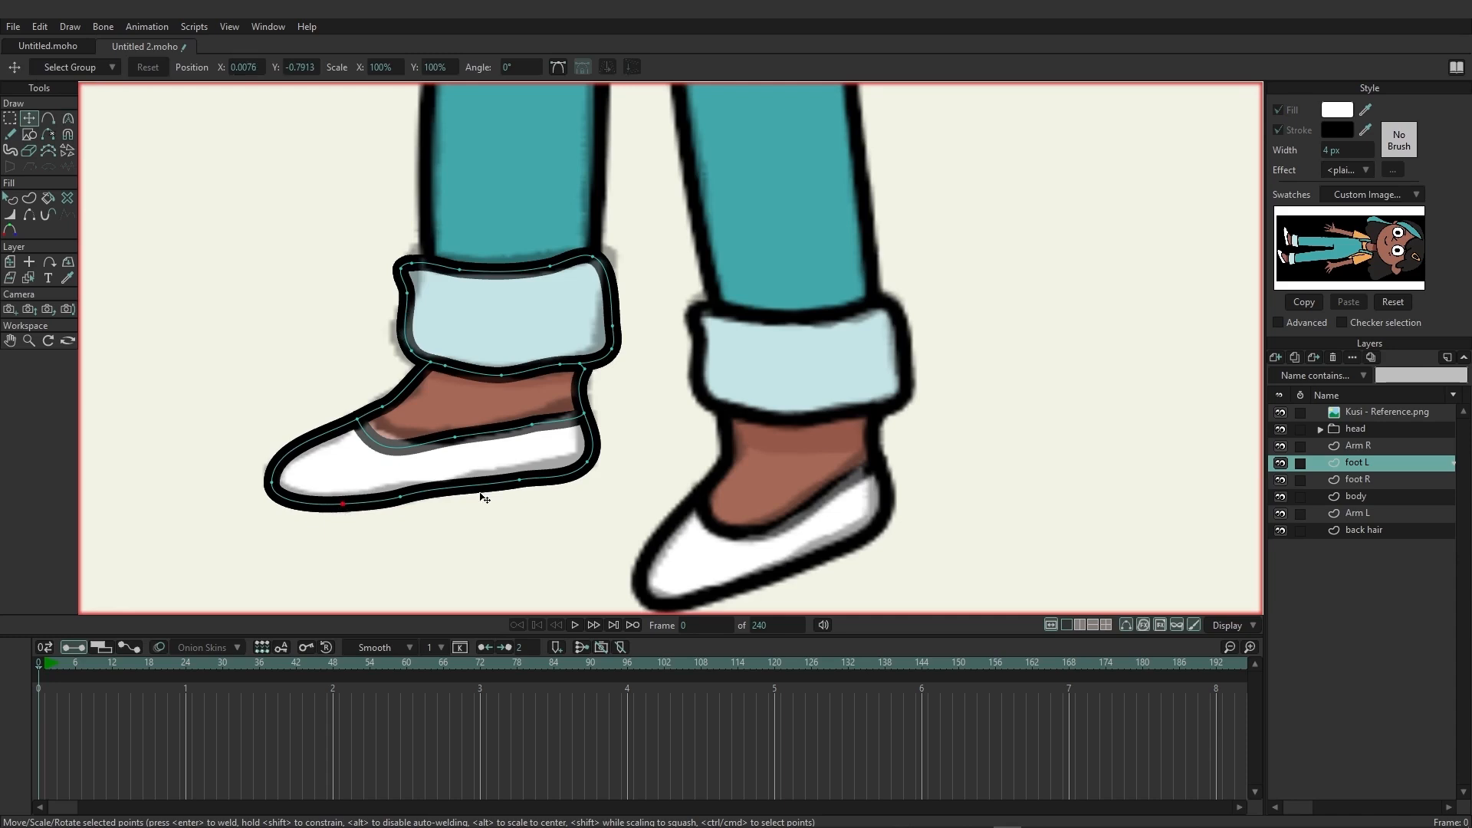
pyautogui.moveTo(526, 485); pyautogui.dragTo(590, 460)
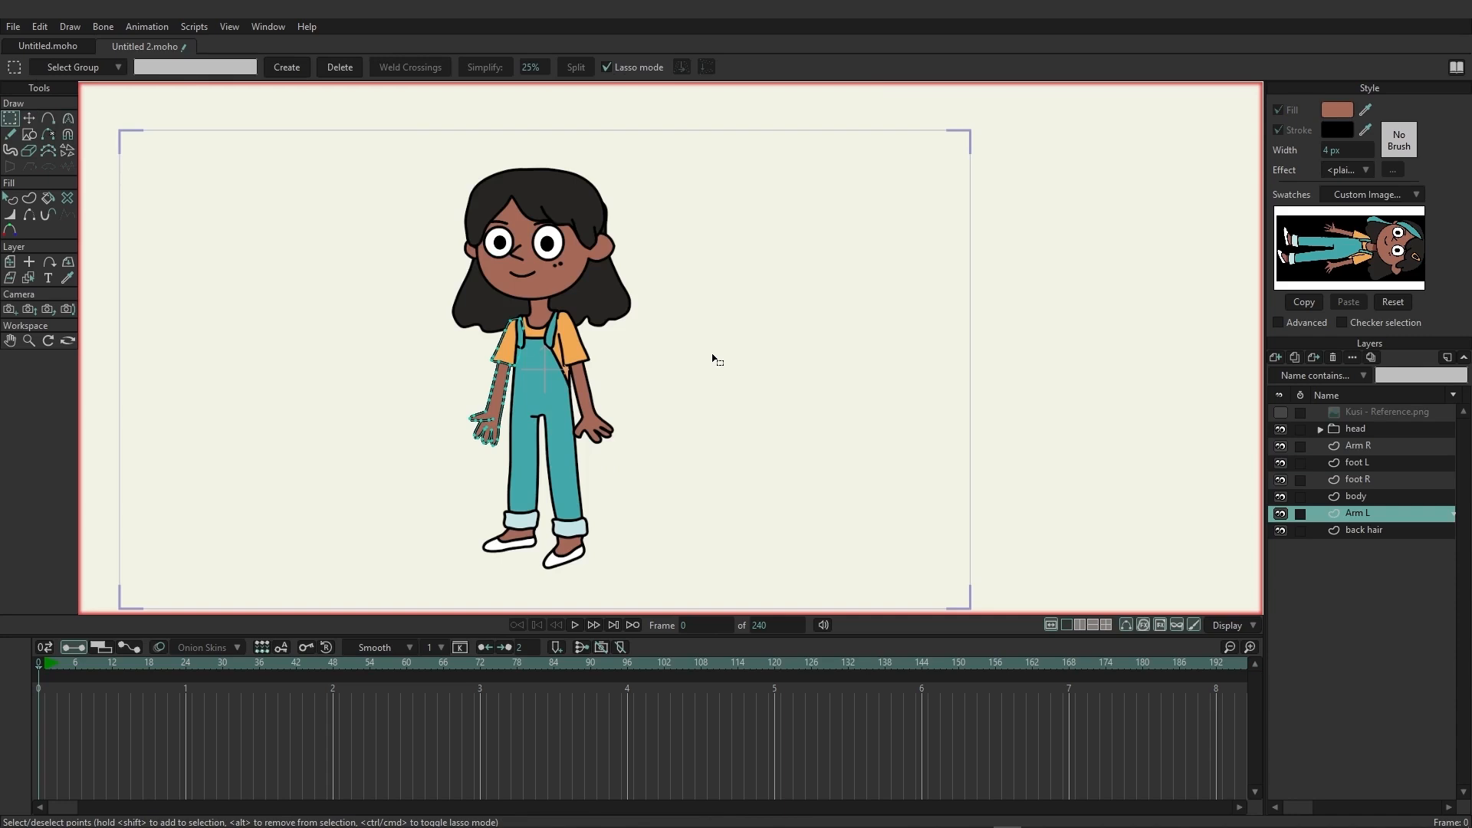
# Show the Kusi - Reference.png layer and move the image beside the drawn character.
pyautogui.click(1282, 413)
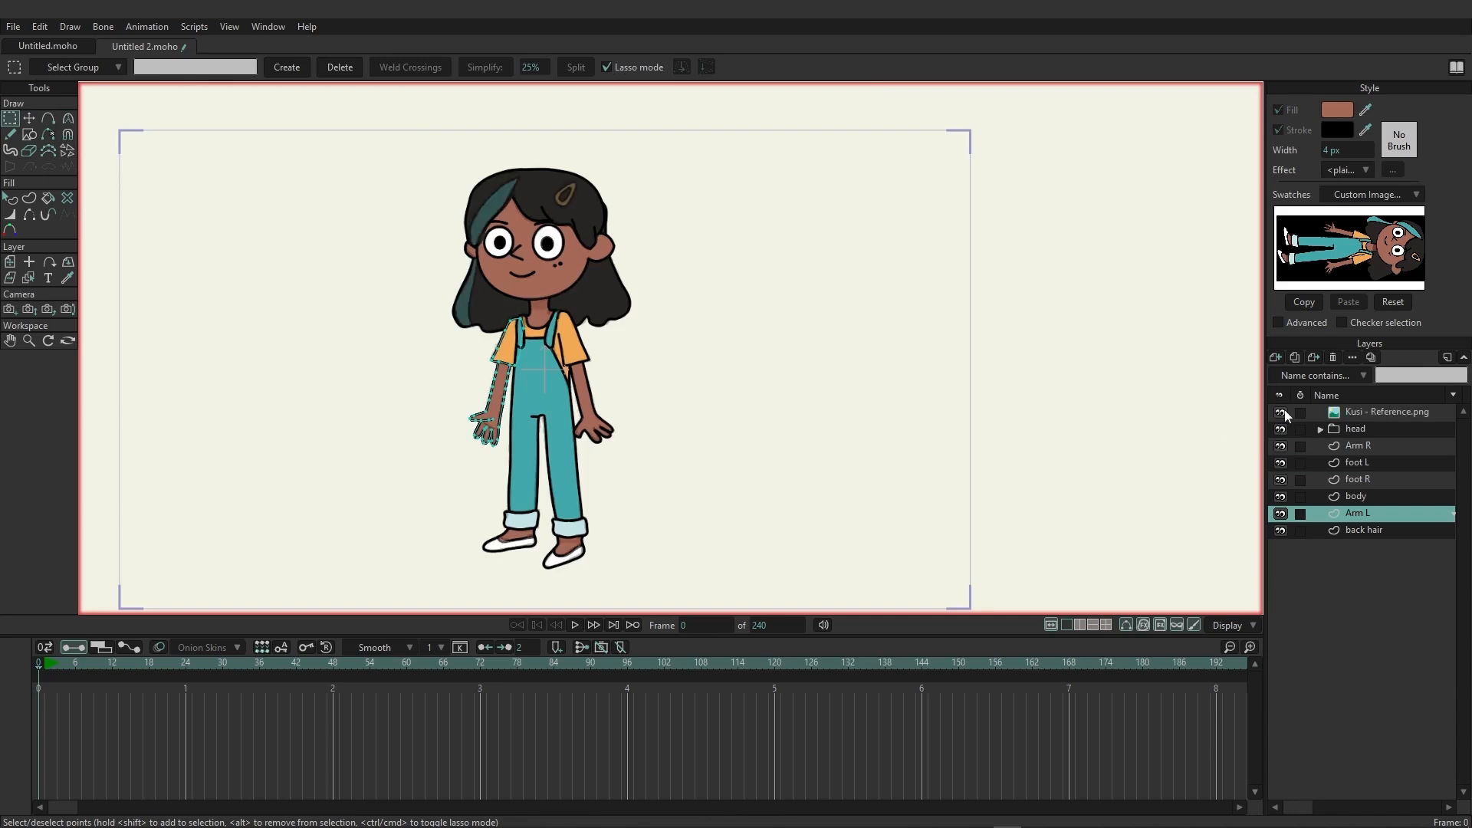
pyautogui.click(1392, 414)
pyautogui.moveTo(634, 314); pyautogui.dragTo(882, 318)
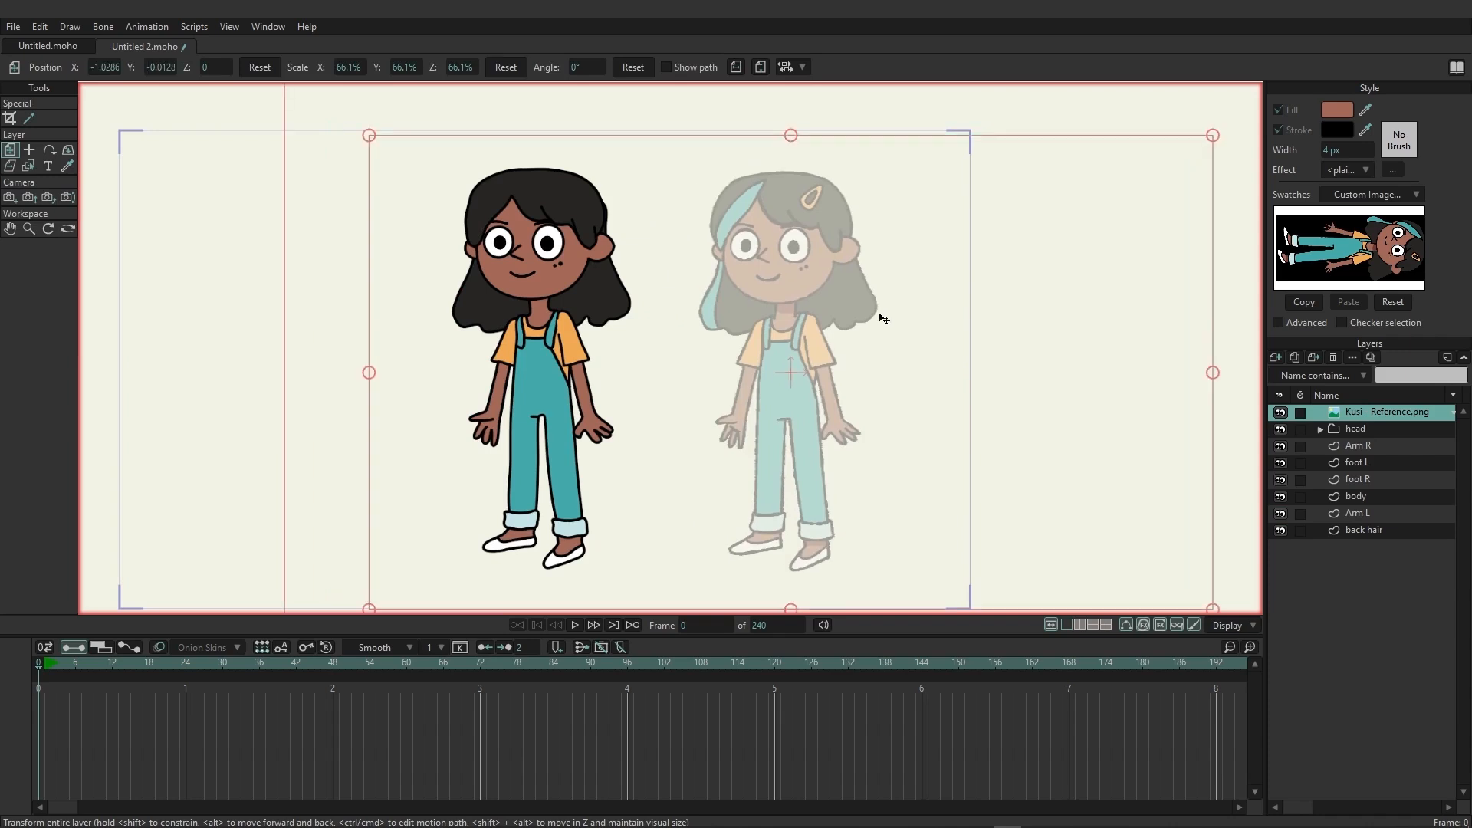
# Draw a closed outline for the hair streak on the top hair layer, along the edge of the fringe.
pyautogui.scroll(1, 767, 329)
pyautogui.scroll(2, 690, 253)
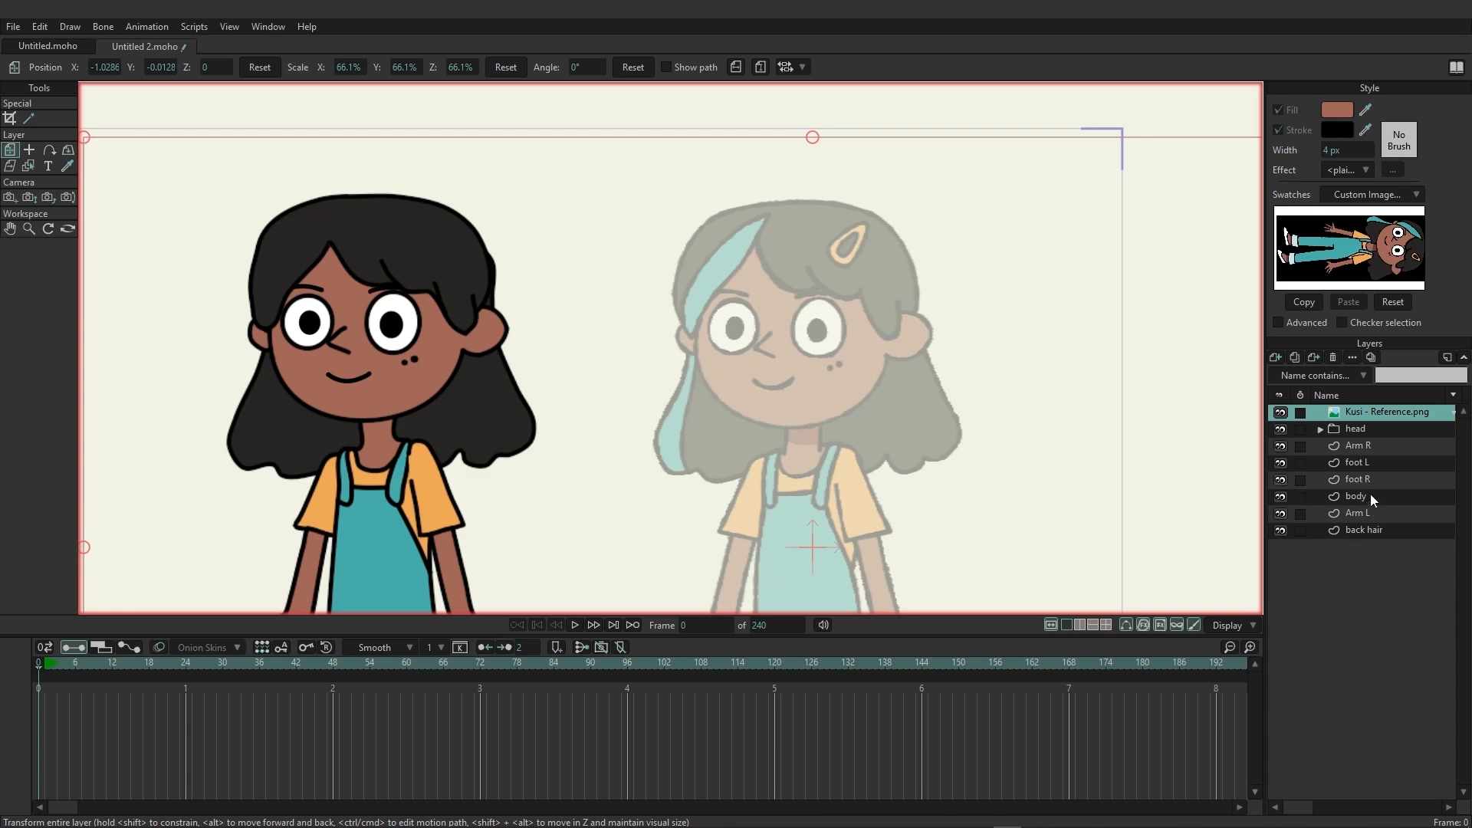
pyautogui.click(1320, 429)
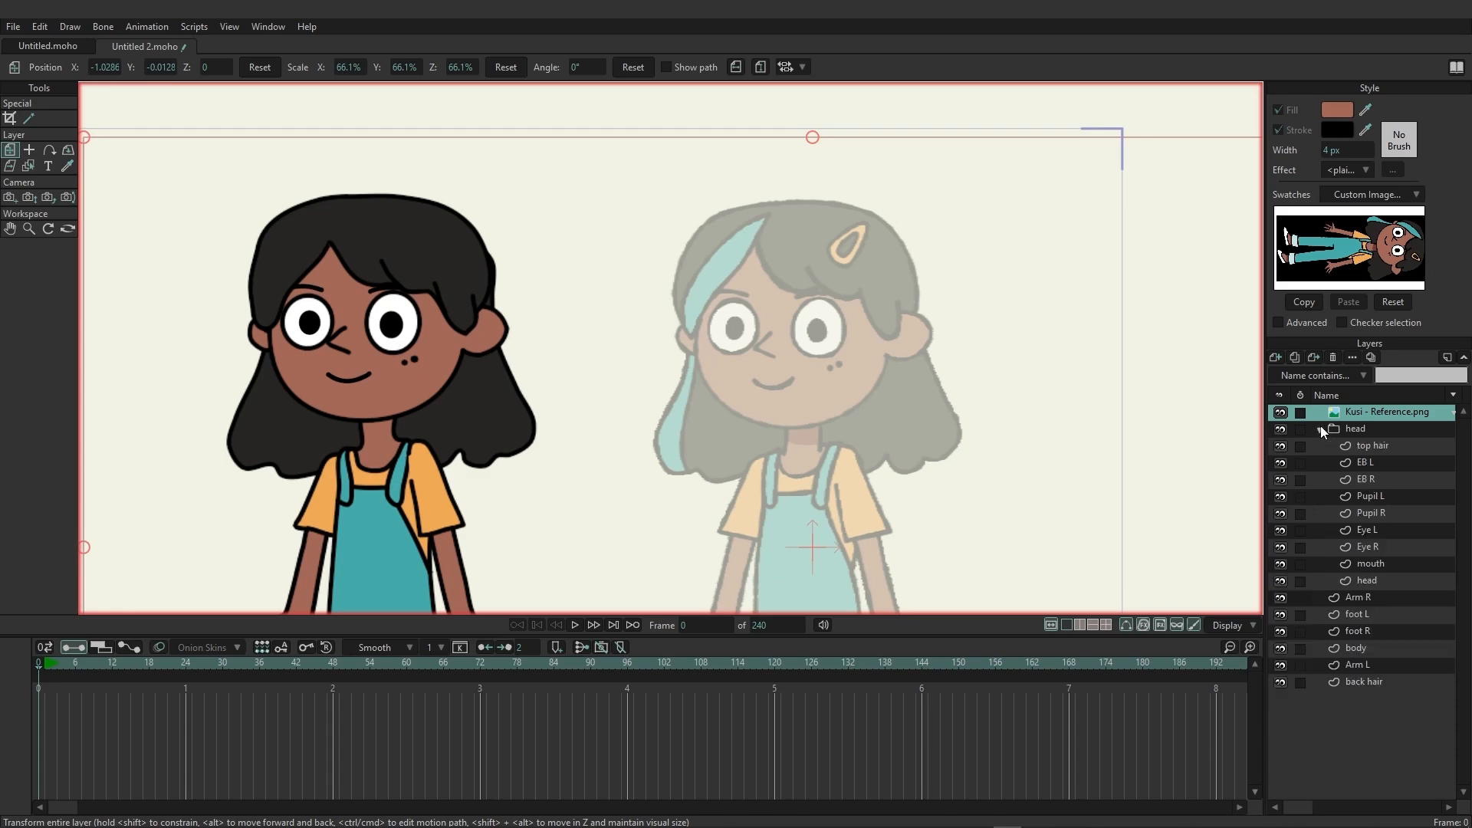
pyautogui.click(1368, 447)
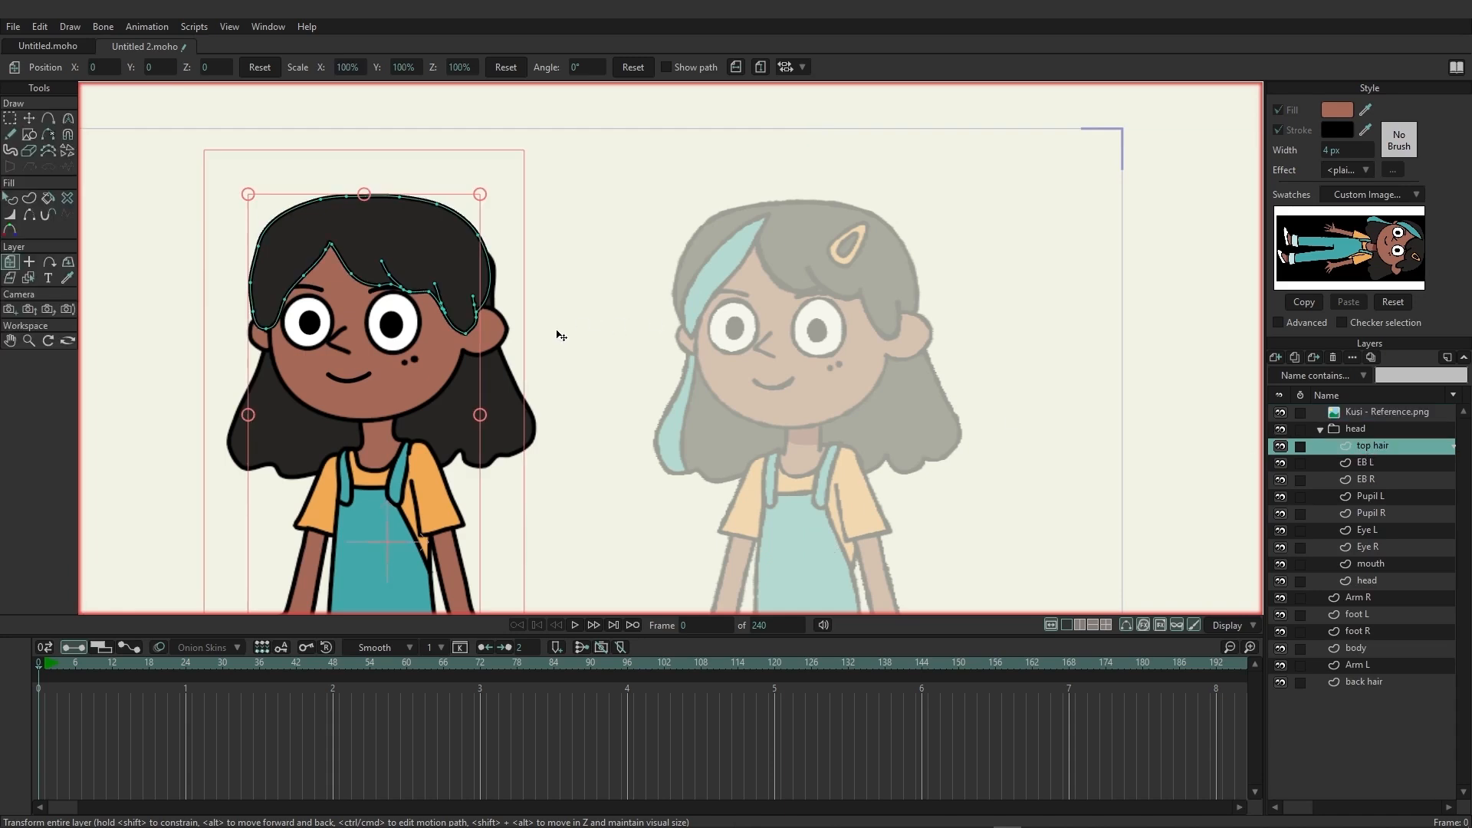
pyautogui.click(53, 120)
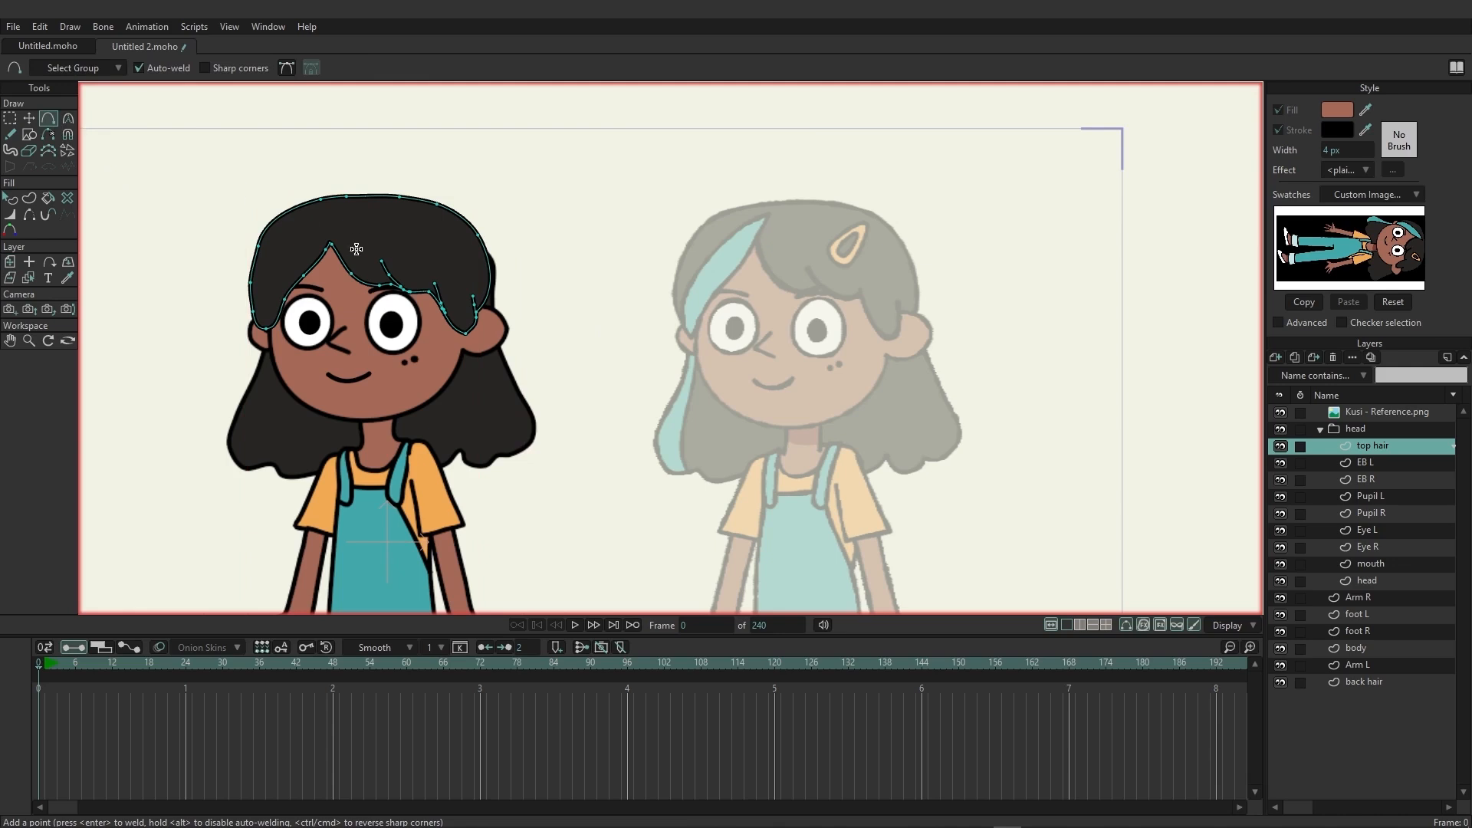
pyautogui.moveTo(329, 245); pyautogui.dragTo(263, 301)
pyautogui.click(253, 311)
pyautogui.press('u')
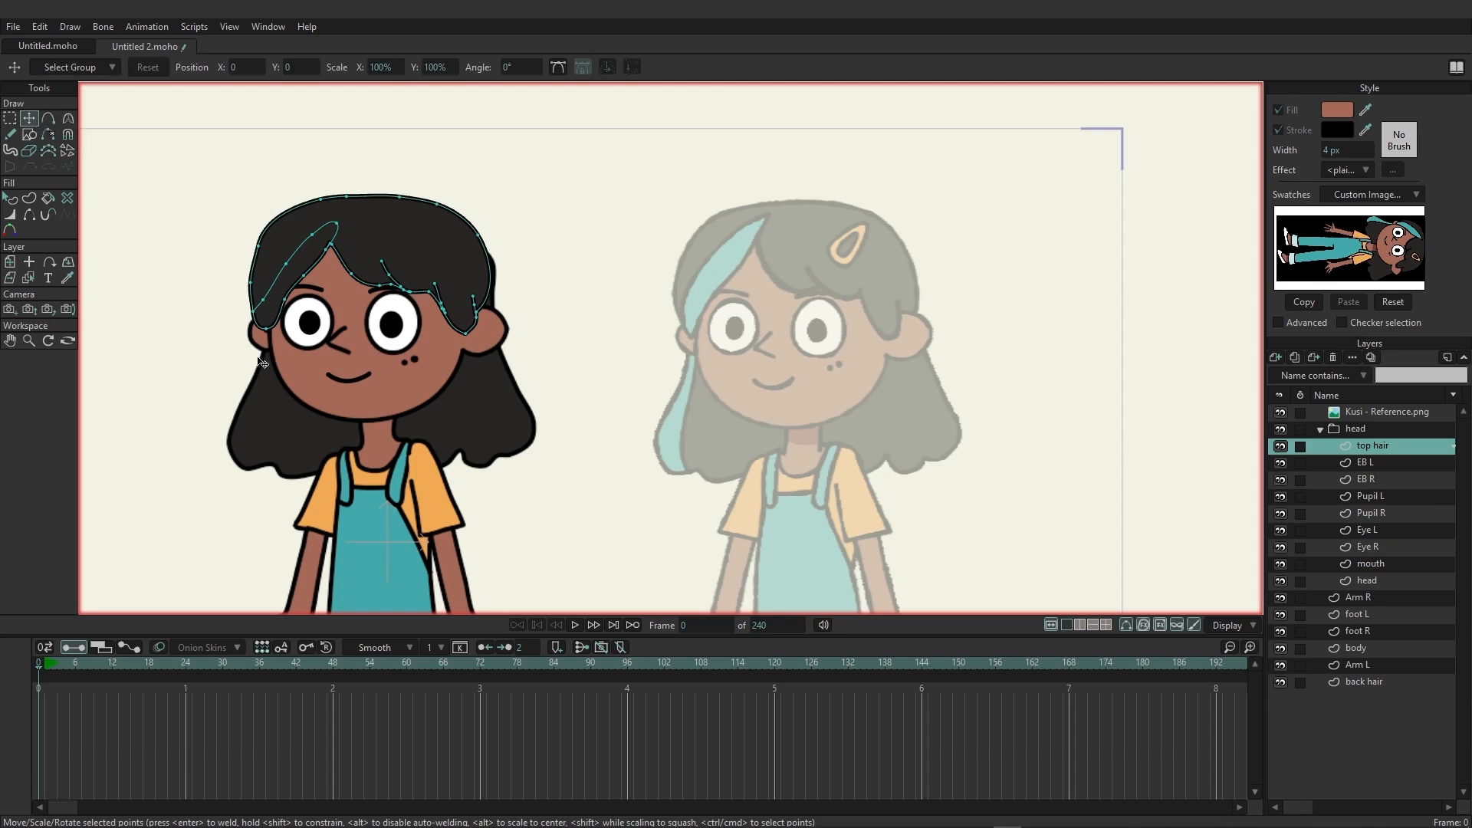
# Select the edges enclosing the fringe streak and create its shape with the teal reference swatch fill and black stroke.
pyautogui.scroll(5, 253, 323)
pyautogui.moveTo(500, 175)
pyautogui.mouseDown()
pyautogui.moveTo(503, 214)
pyautogui.moveTo(519, 168)
pyautogui.mouseUp()
pyautogui.moveTo(443, 217)
pyautogui.mouseDown()
pyautogui.moveTo(340, 291)
pyautogui.moveTo(251, 450)
pyautogui.moveTo(249, 489)
pyautogui.moveTo(389, 286)
pyautogui.moveTo(354, 293)
pyautogui.mouseUp()
pyautogui.moveTo(237, 526)
pyautogui.mouseDown()
pyautogui.moveTo(293, 582)
pyautogui.moveTo(372, 466)
pyautogui.moveTo(247, 464)
pyautogui.mouseUp()
pyautogui.moveTo(396, 373); pyautogui.dragTo(384, 380)
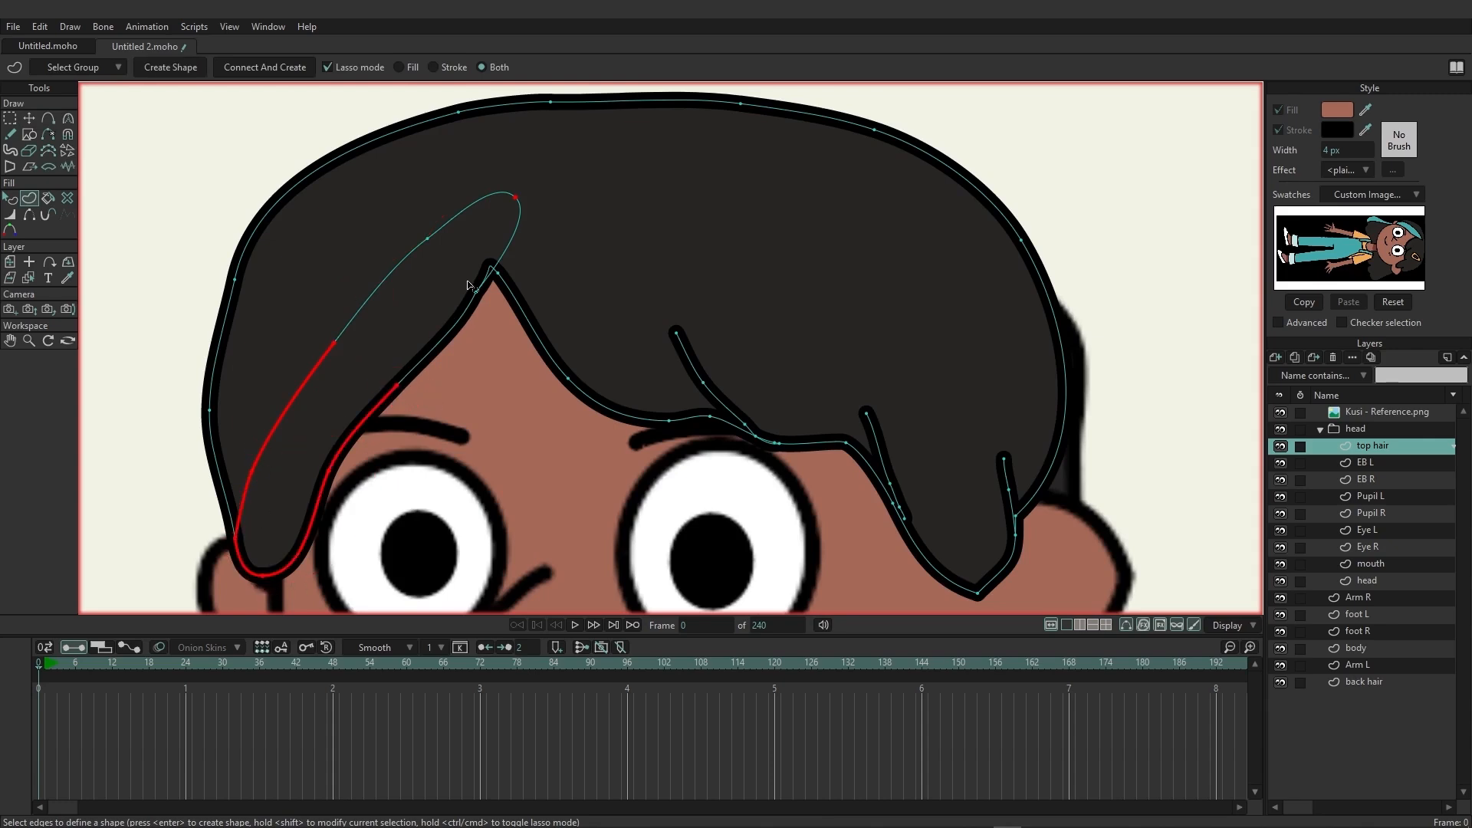
pyautogui.moveTo(474, 282)
pyautogui.mouseDown()
pyautogui.moveTo(477, 311)
pyautogui.moveTo(472, 270)
pyautogui.mouseUp()
pyautogui.press('Return')
pyautogui.scroll(-5, 739, 304)
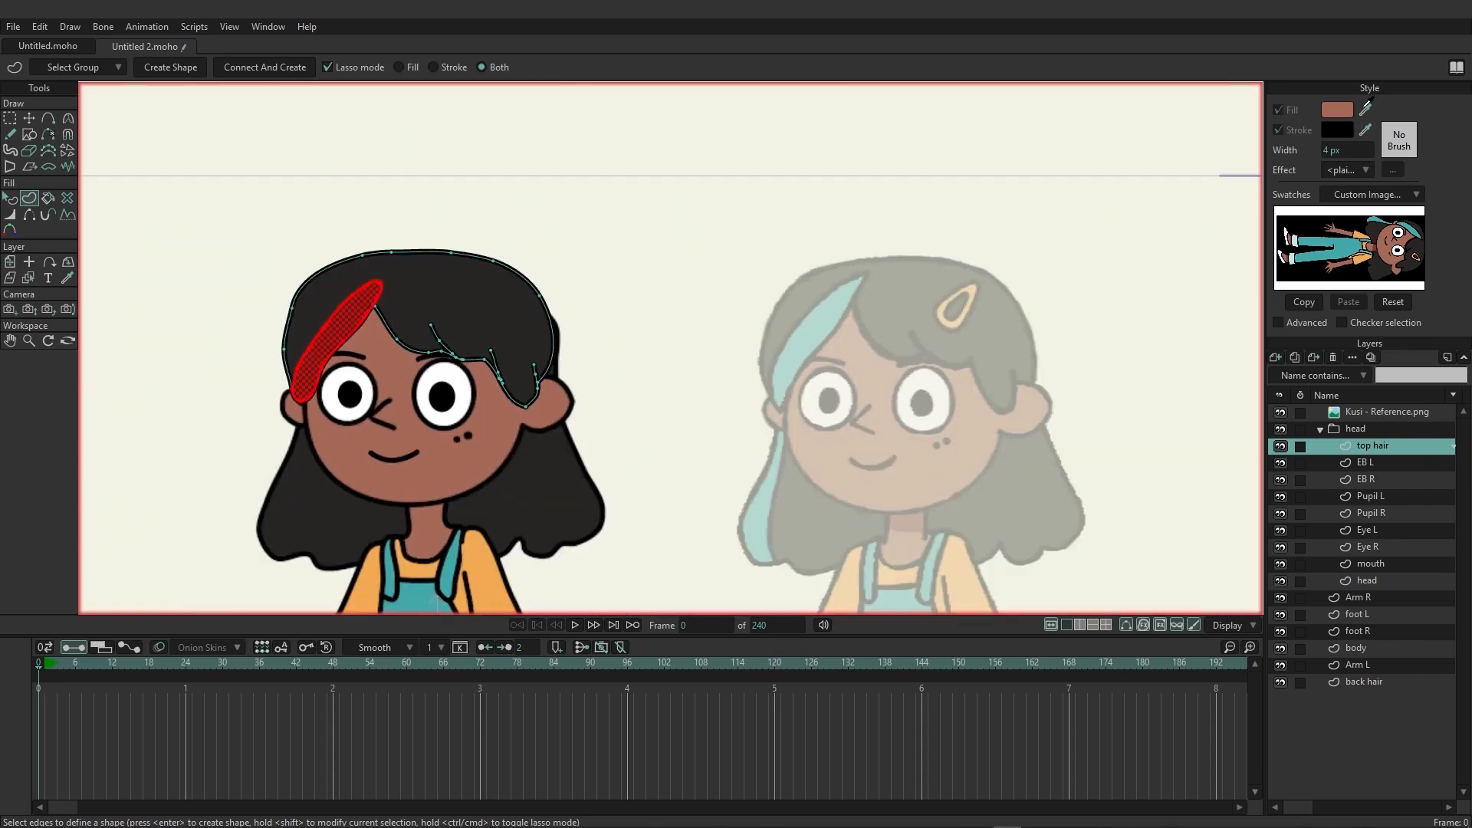
pyautogui.moveTo(1365, 107)
pyautogui.mouseDown()
pyautogui.moveTo(1421, 224)
pyautogui.moveTo(1411, 232)
pyautogui.mouseUp()
pyautogui.click(170, 69)
# Adjust the curvature at both ends of the teal fringe streak so they taper like the reference.
pyautogui.scroll(3, 410, 360)
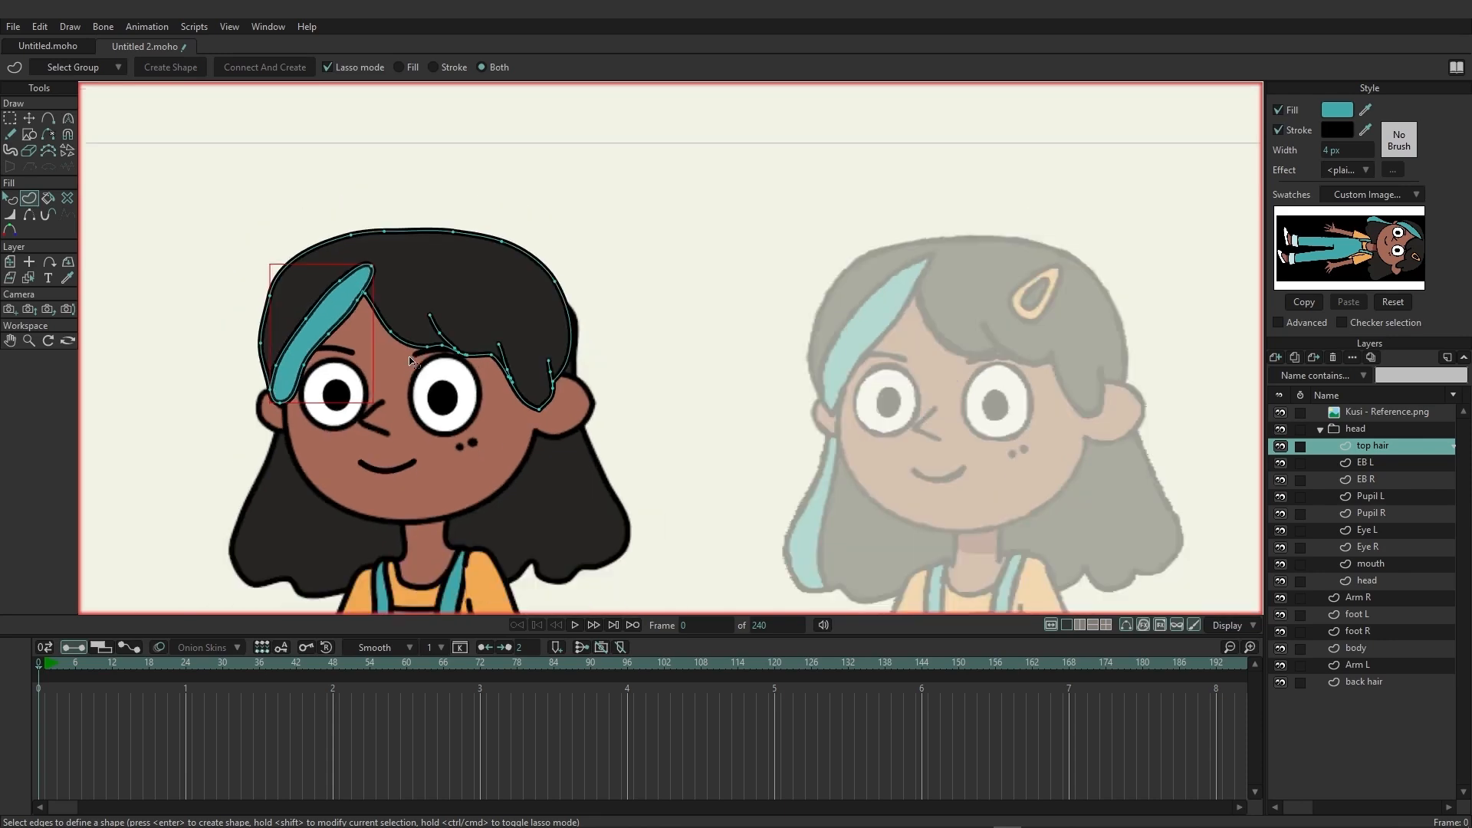
pyautogui.scroll(4, 410, 361)
pyautogui.press('g')
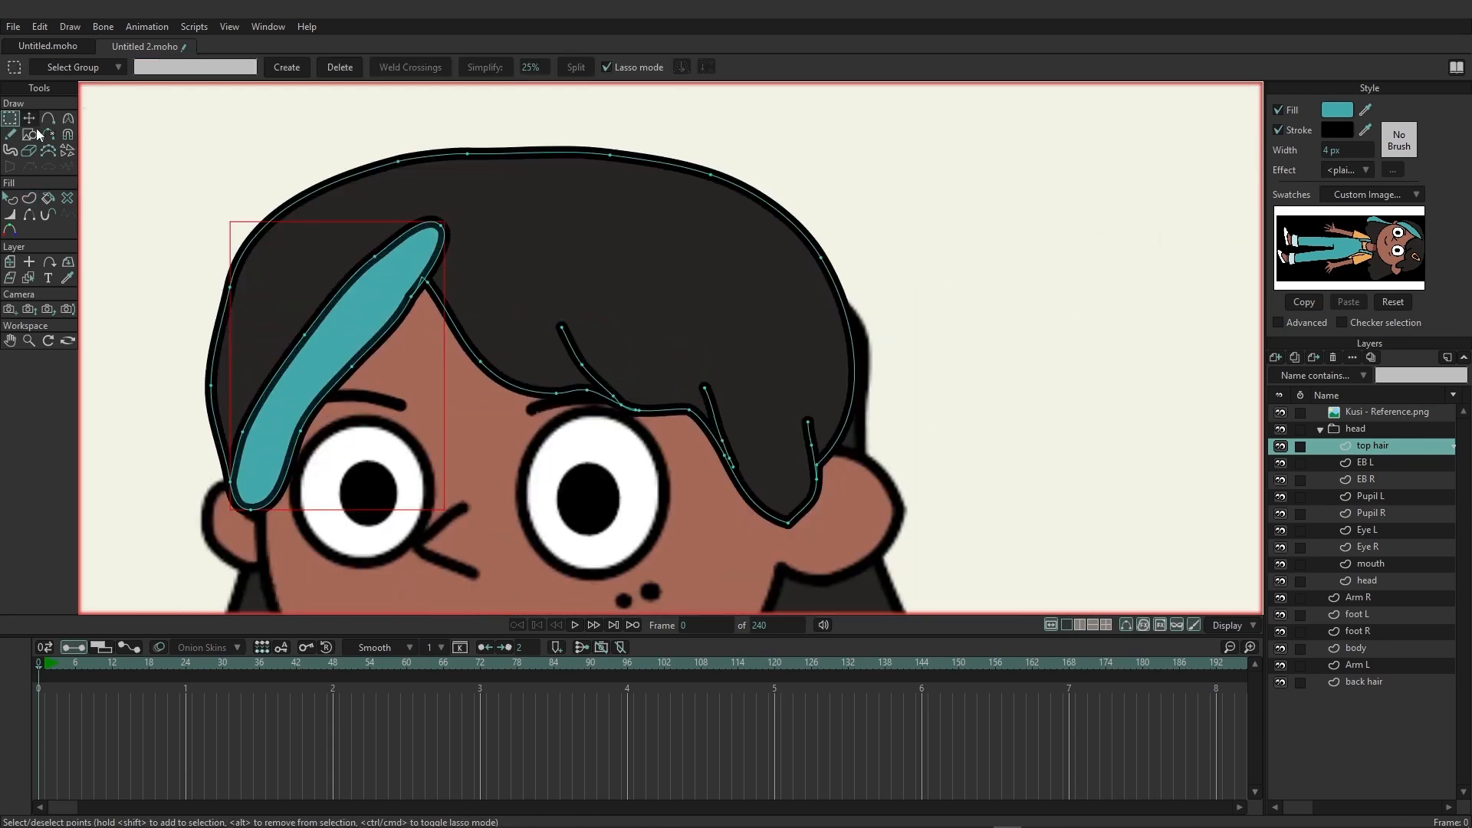
pyautogui.scroll(-4, 880, 378)
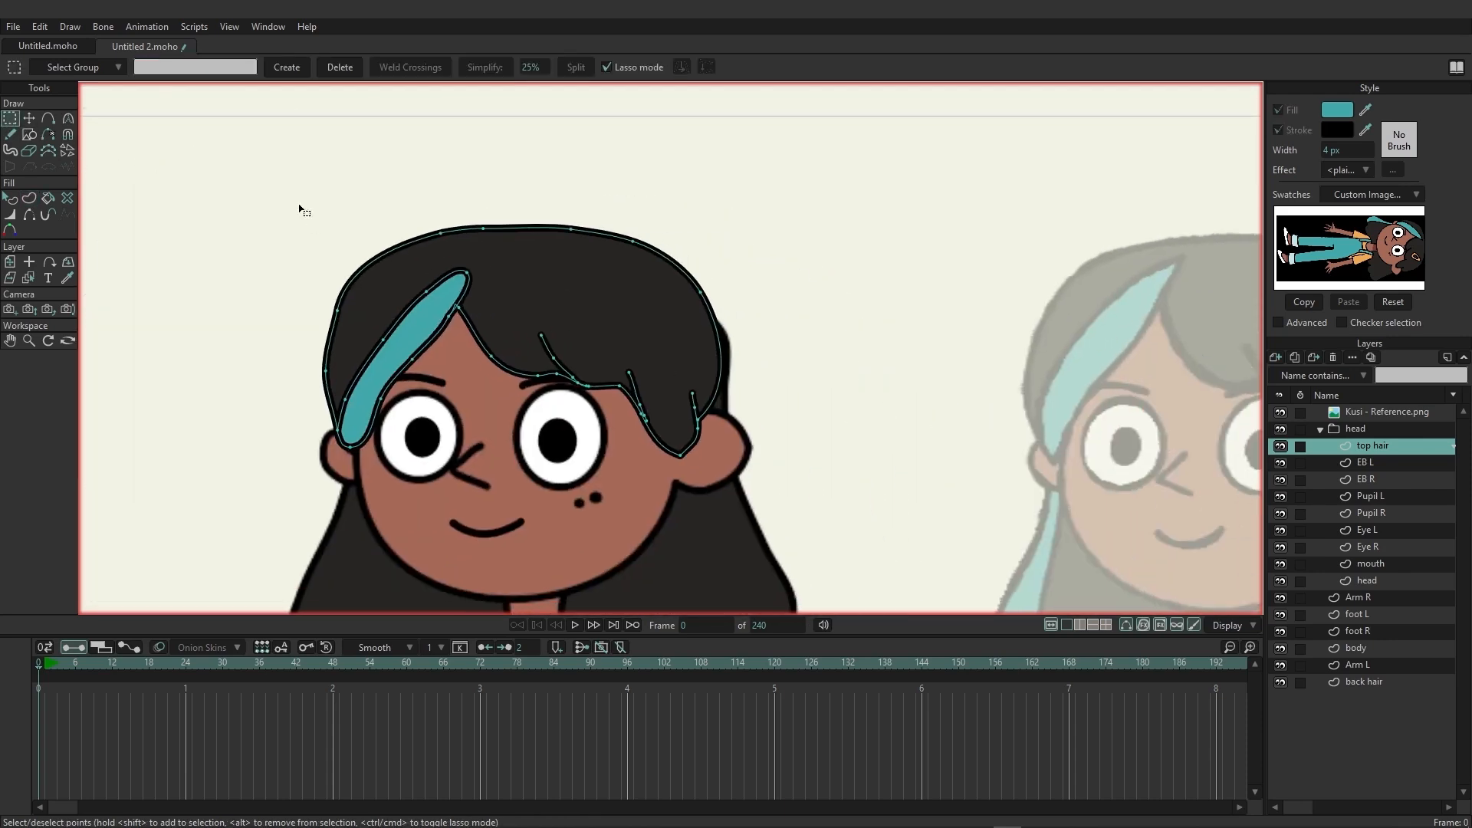
pyautogui.click(68, 118)
pyautogui.moveTo(478, 290); pyautogui.dragTo(466, 297)
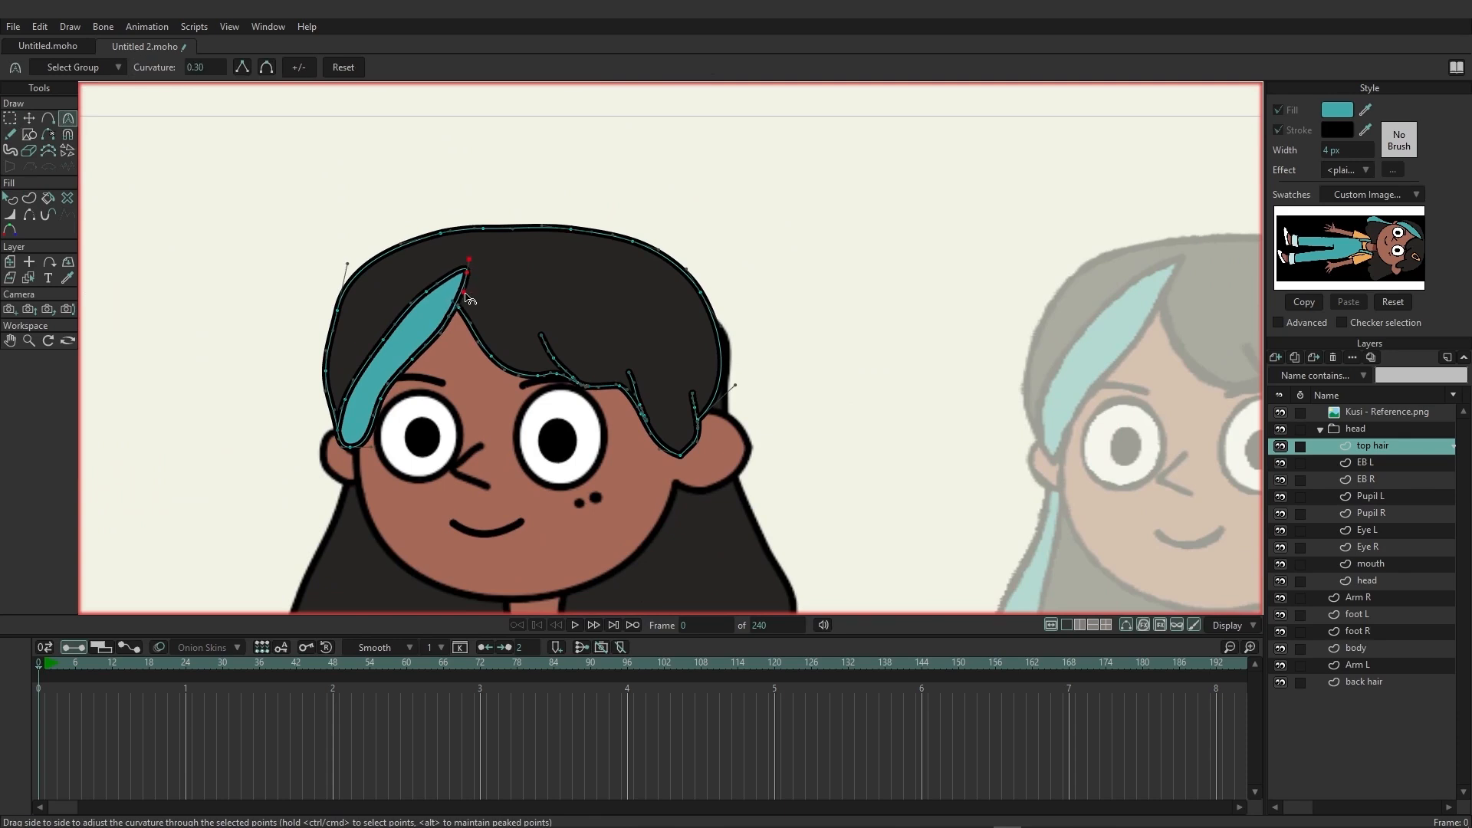
pyautogui.moveTo(342, 449); pyautogui.dragTo(346, 463)
pyautogui.scroll(-2, 452, 418)
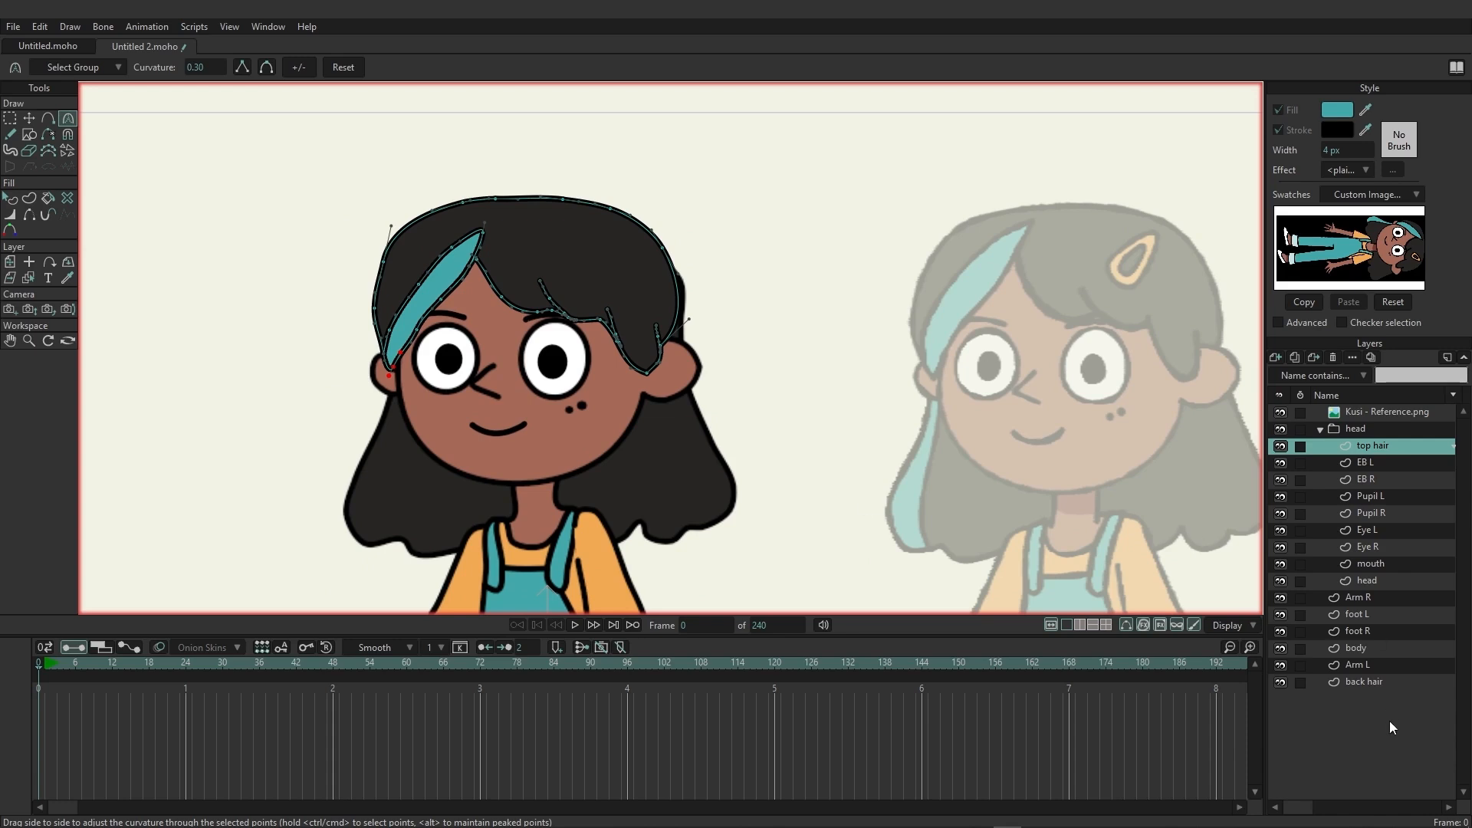
# Draw a closed streak outline overlapping the outer side of the back hair and create its shape with teal fill and black stroke.
pyautogui.click(1364, 682)
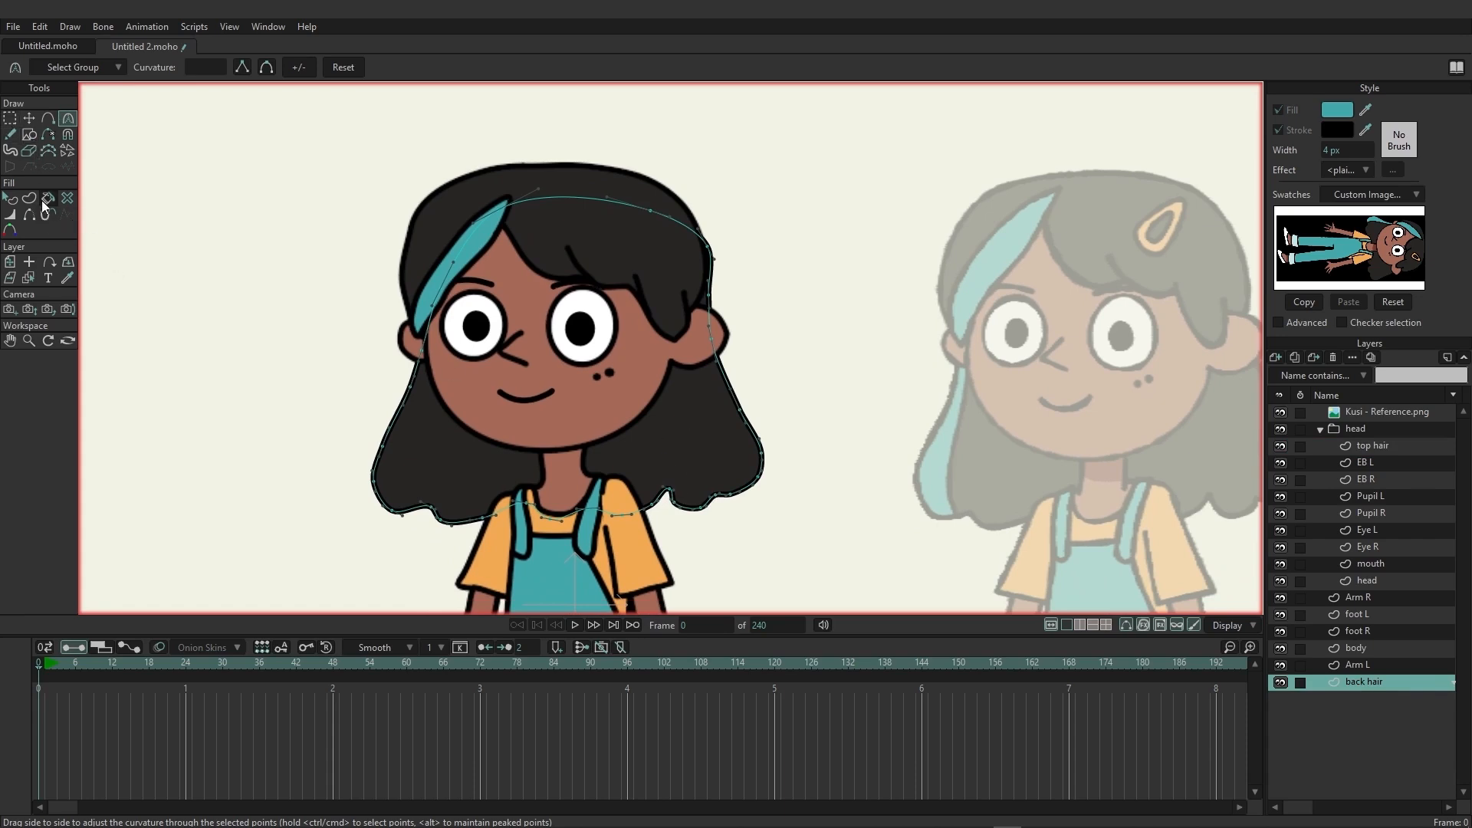
pyautogui.click(48, 118)
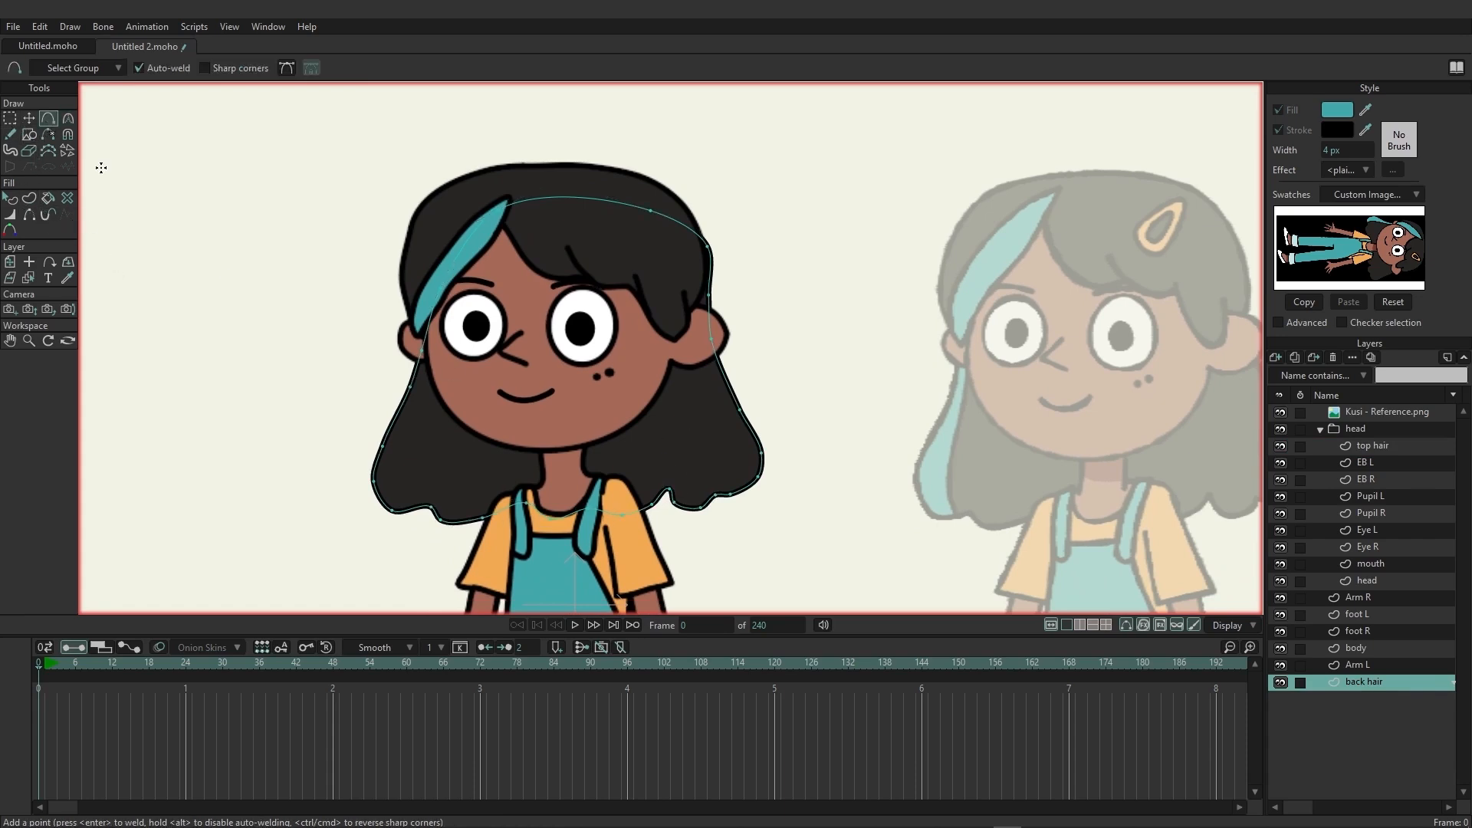
pyautogui.moveTo(350, 325)
pyautogui.mouseDown()
pyautogui.moveTo(328, 503)
pyautogui.moveTo(338, 519)
pyautogui.moveTo(409, 528)
pyautogui.moveTo(400, 459)
pyautogui.moveTo(425, 377)
pyautogui.moveTo(419, 330)
pyautogui.moveTo(383, 313)
pyautogui.moveTo(357, 321)
pyautogui.mouseUp()
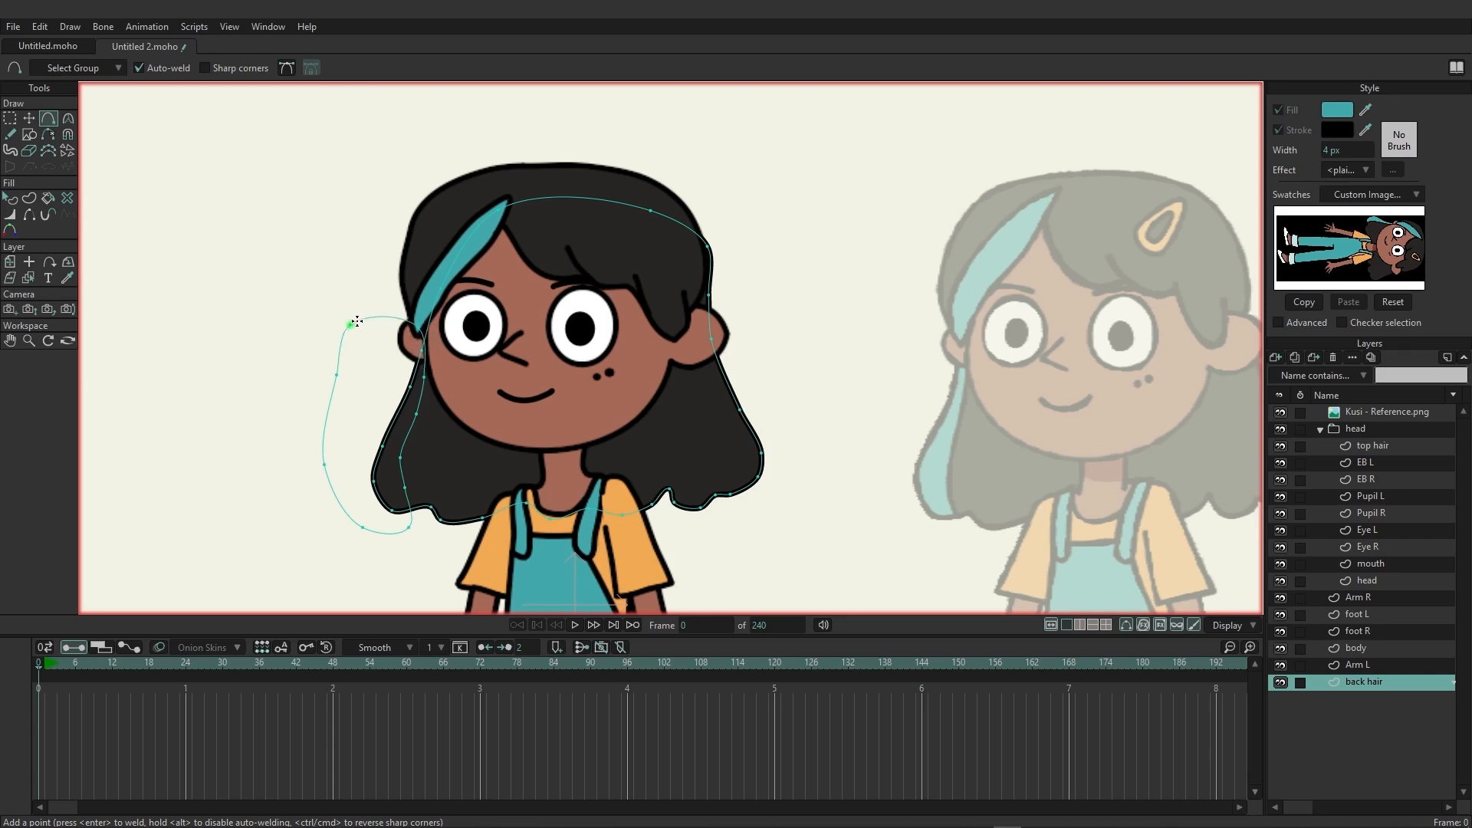
pyautogui.click(31, 198)
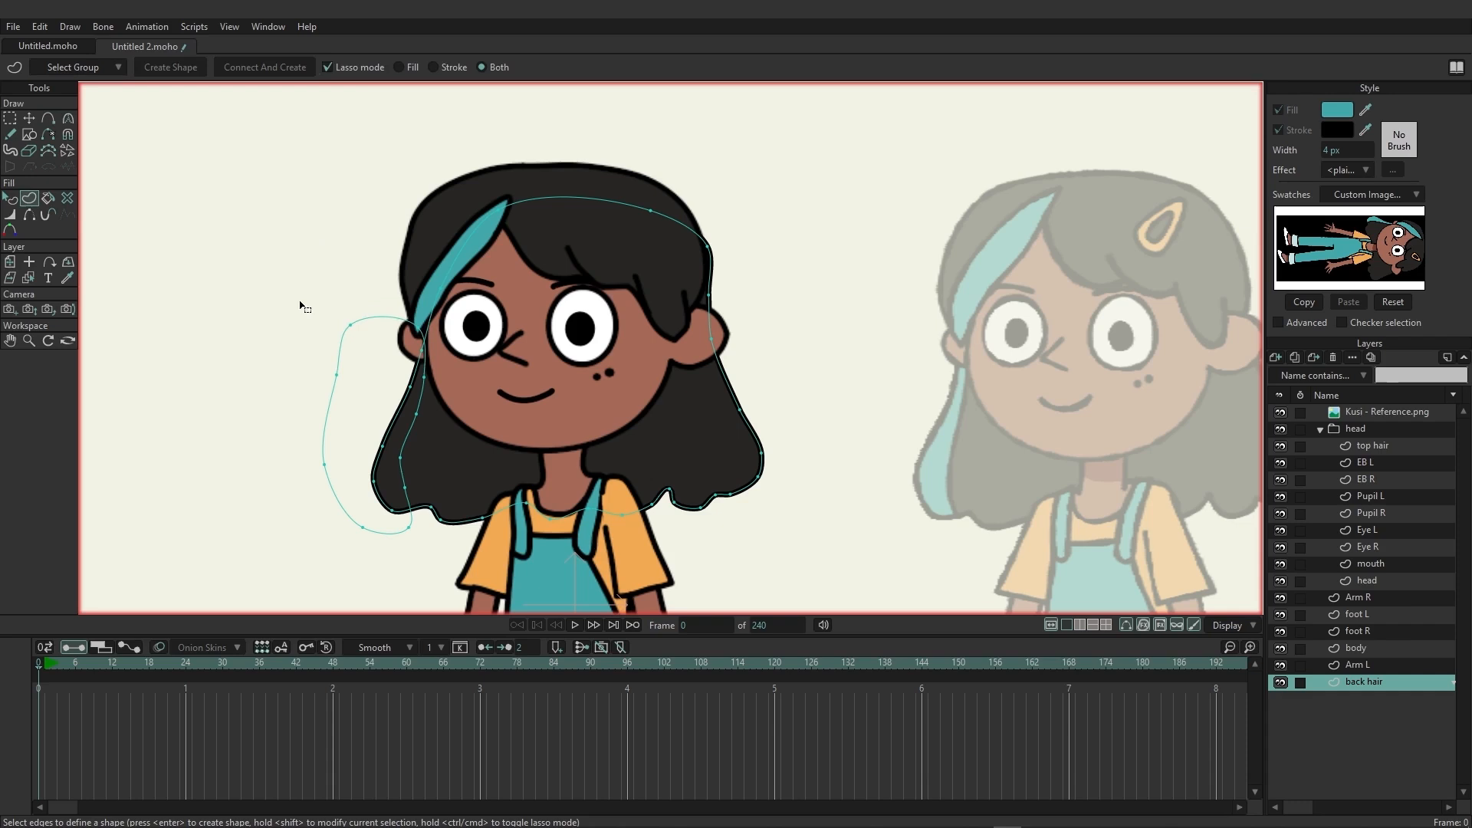
pyautogui.click(377, 322)
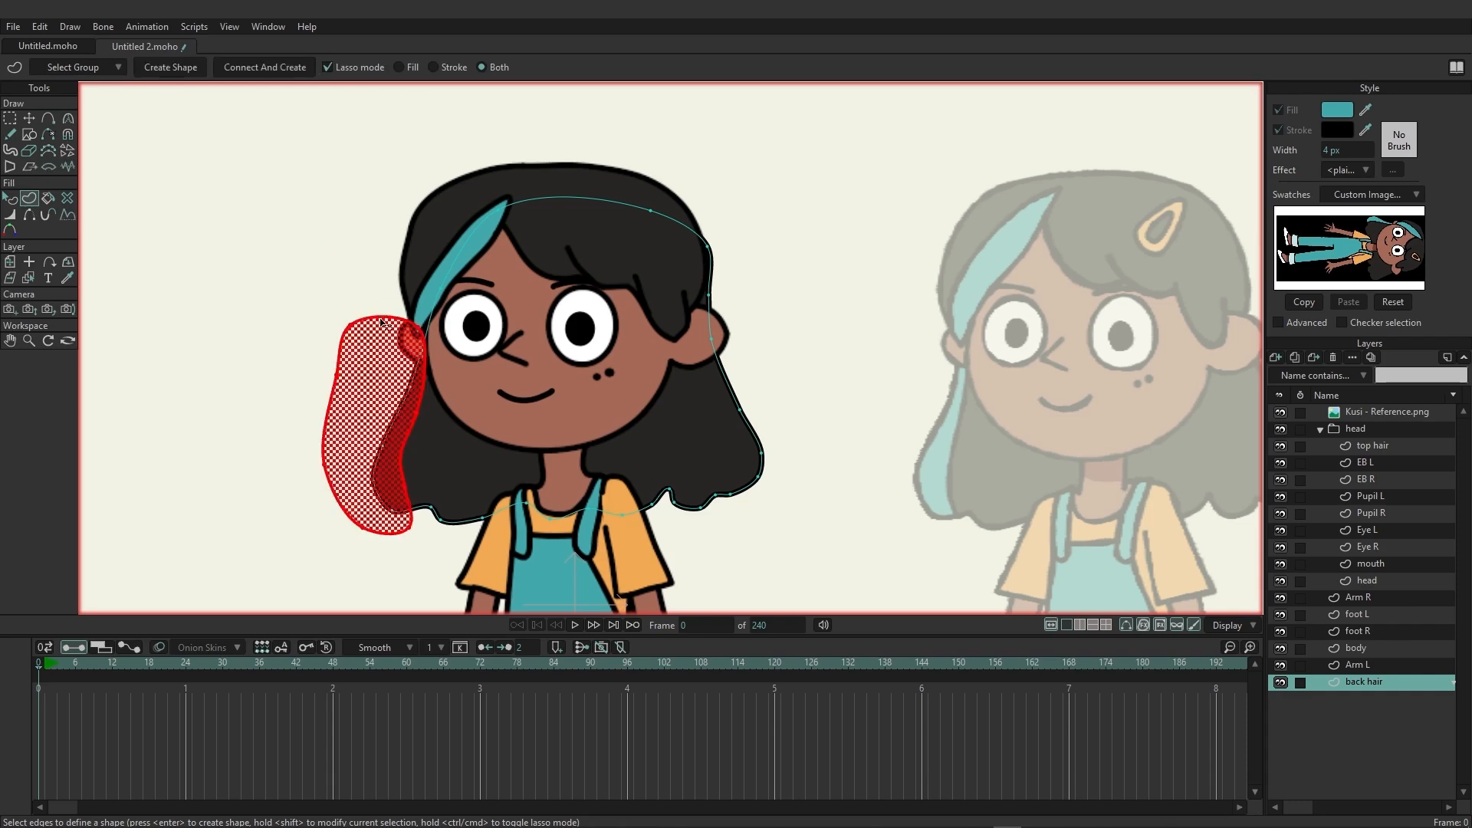
pyautogui.click(169, 68)
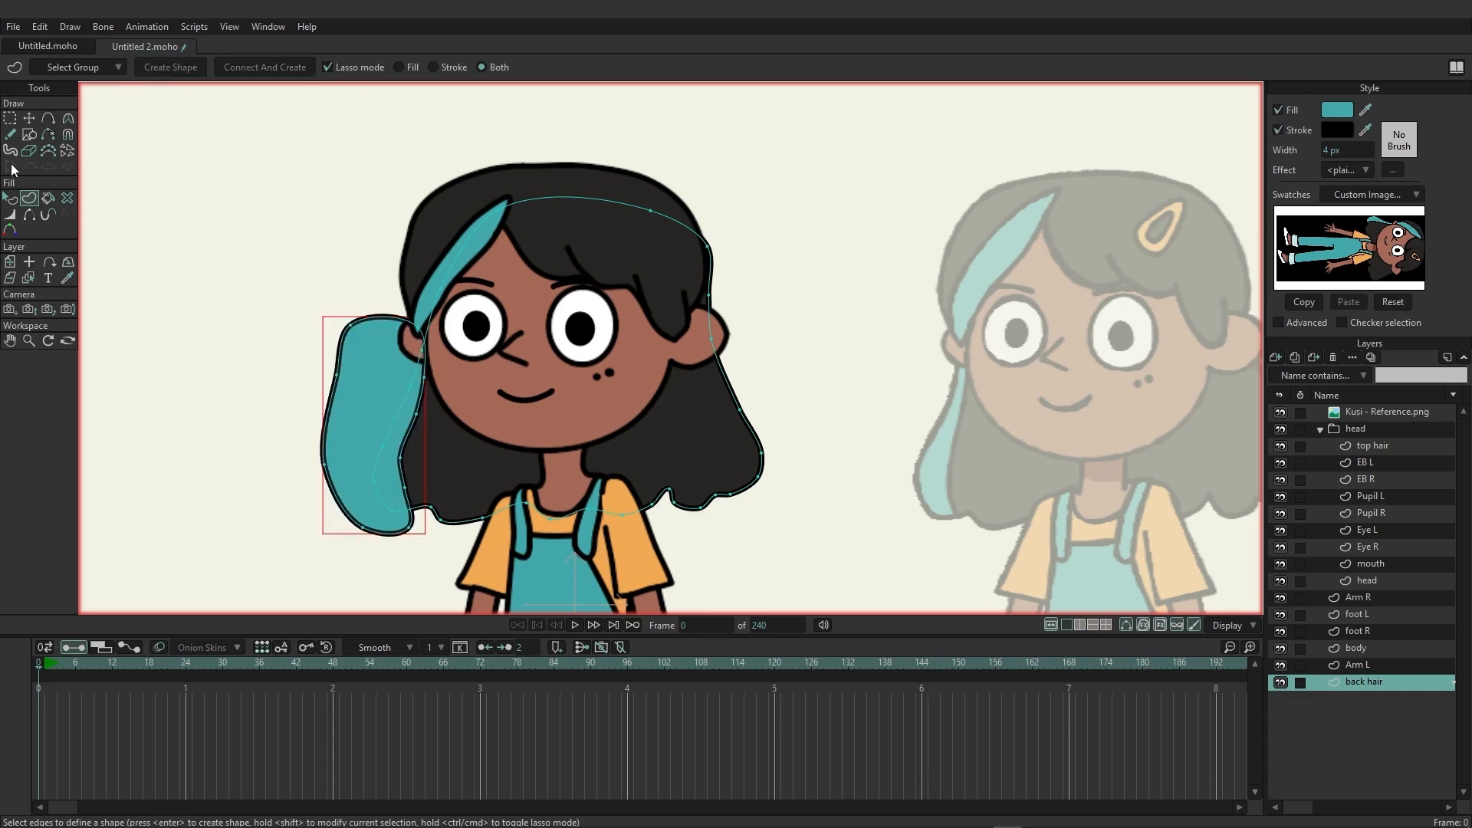
# Set the teal streak shape on the back hair layer to intersect, clipping it to the hair outline.
pyautogui.click(11, 199)
pyautogui.click(335, 190)
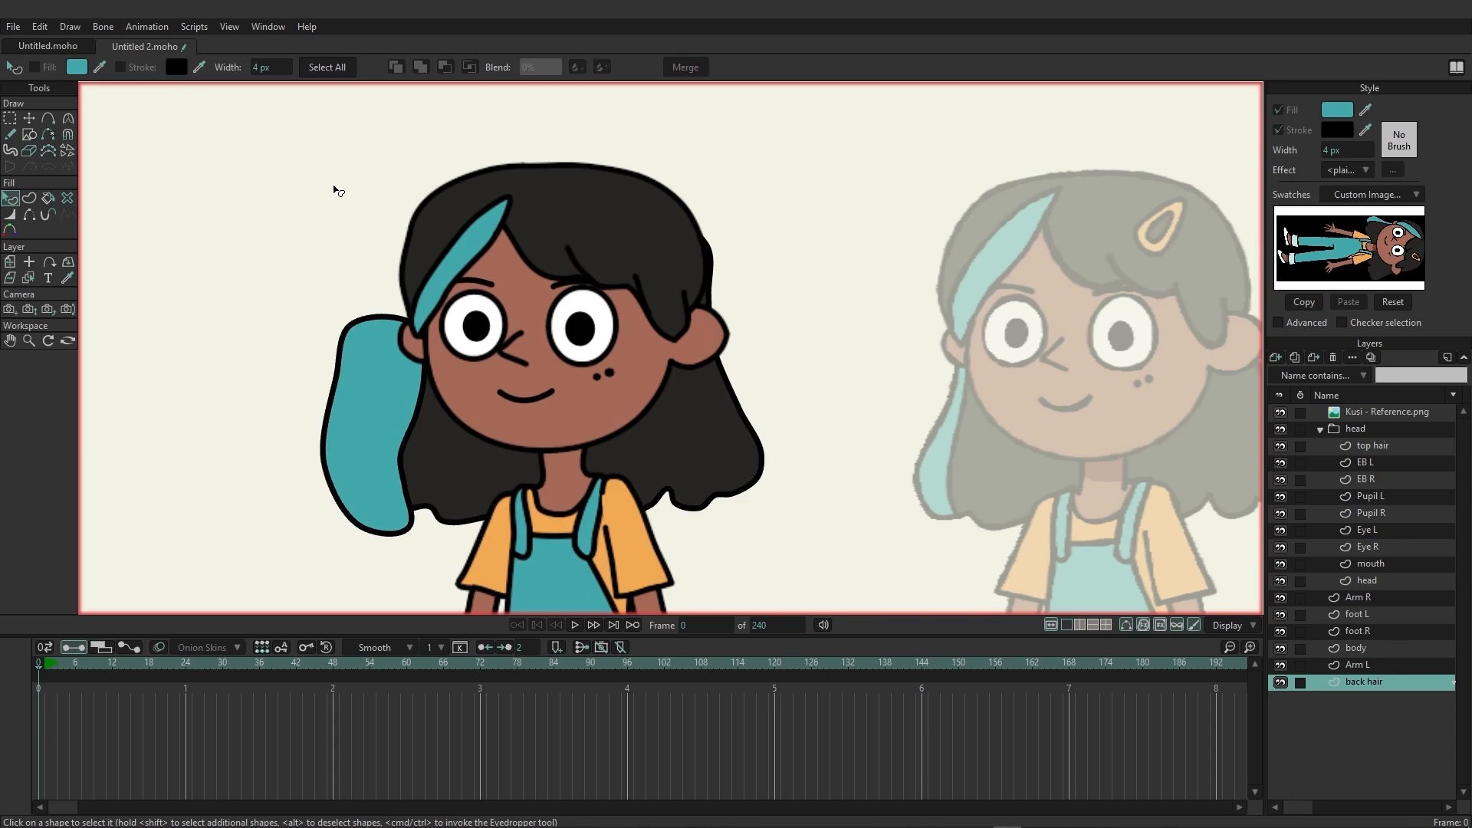
pyautogui.click(352, 337)
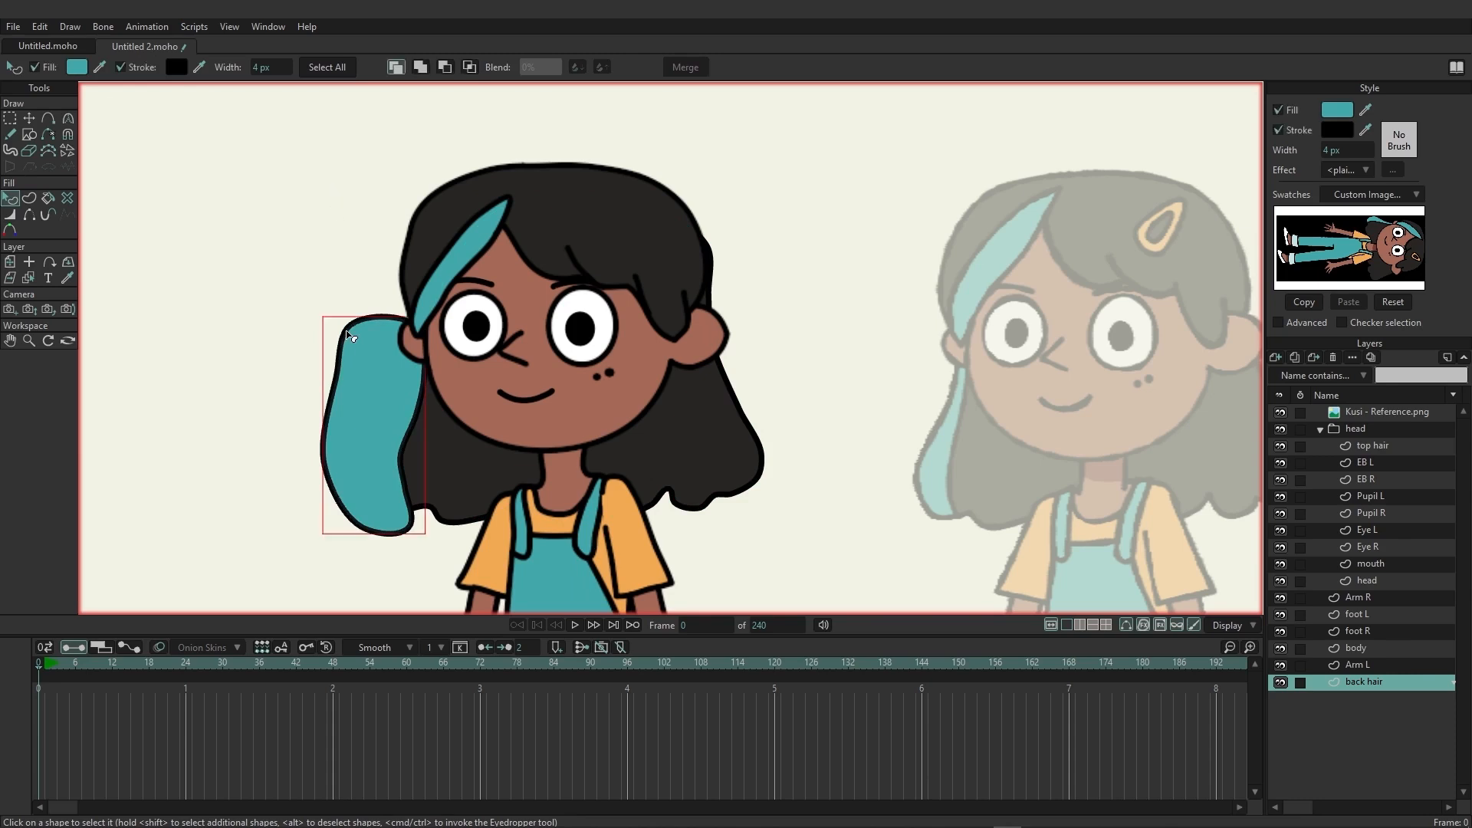
pyautogui.click(471, 67)
pyautogui.click(254, 235)
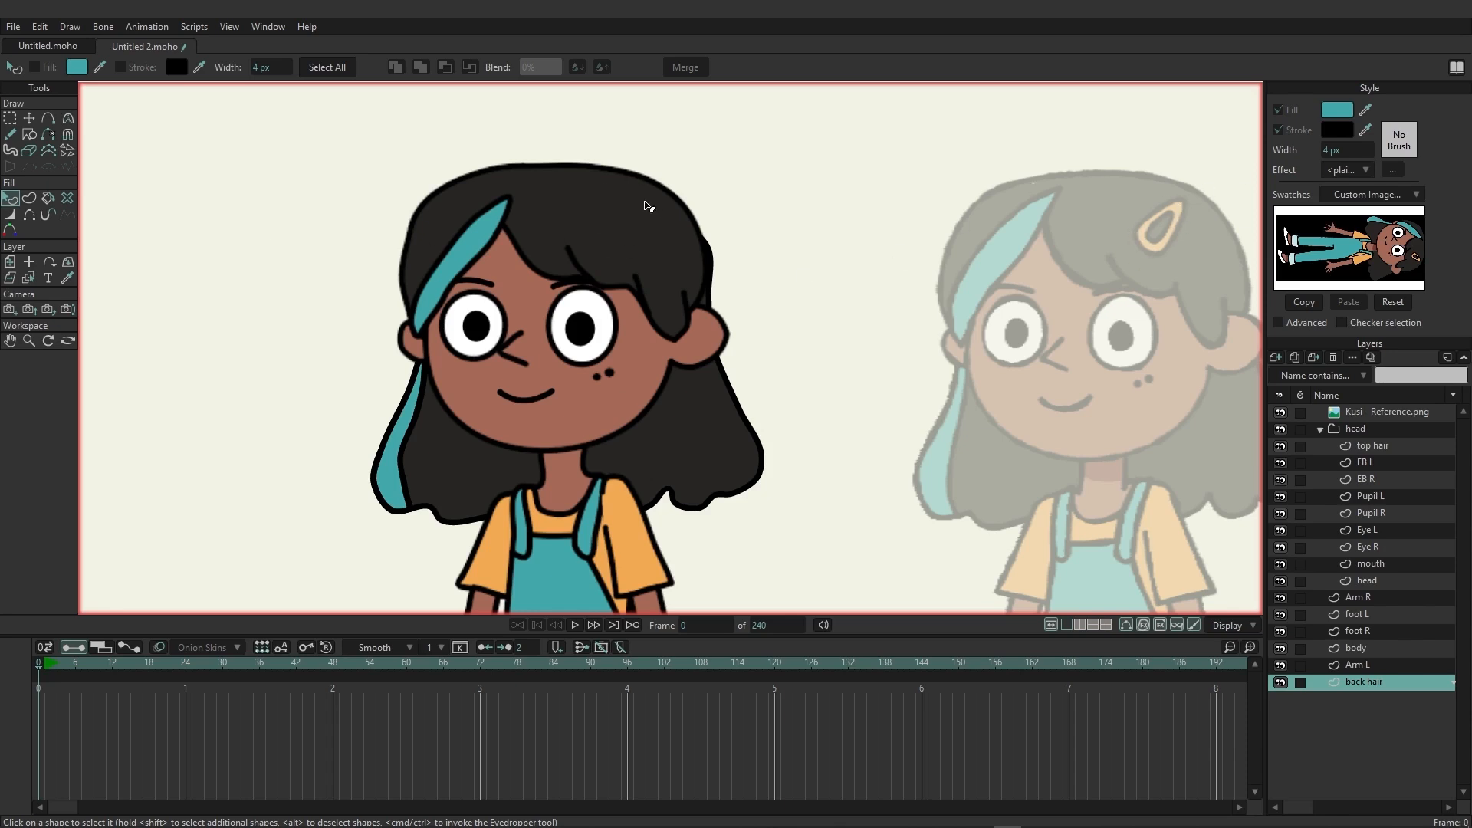
# Collapse the head group and select its layer.
pyautogui.scroll(-2, 803, 368)
pyautogui.scroll(-3, 789, 493)
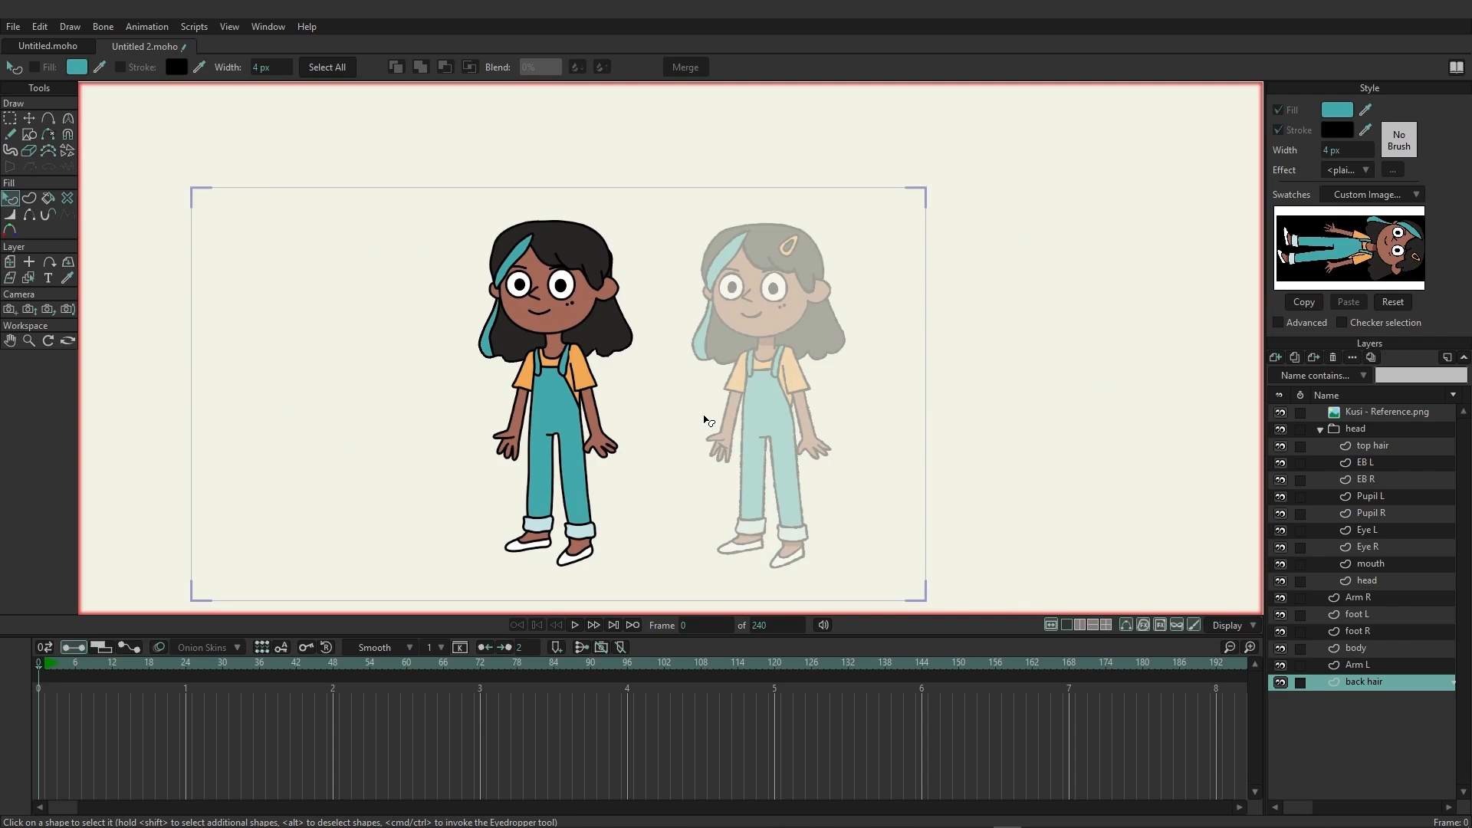
pyautogui.click(1320, 430)
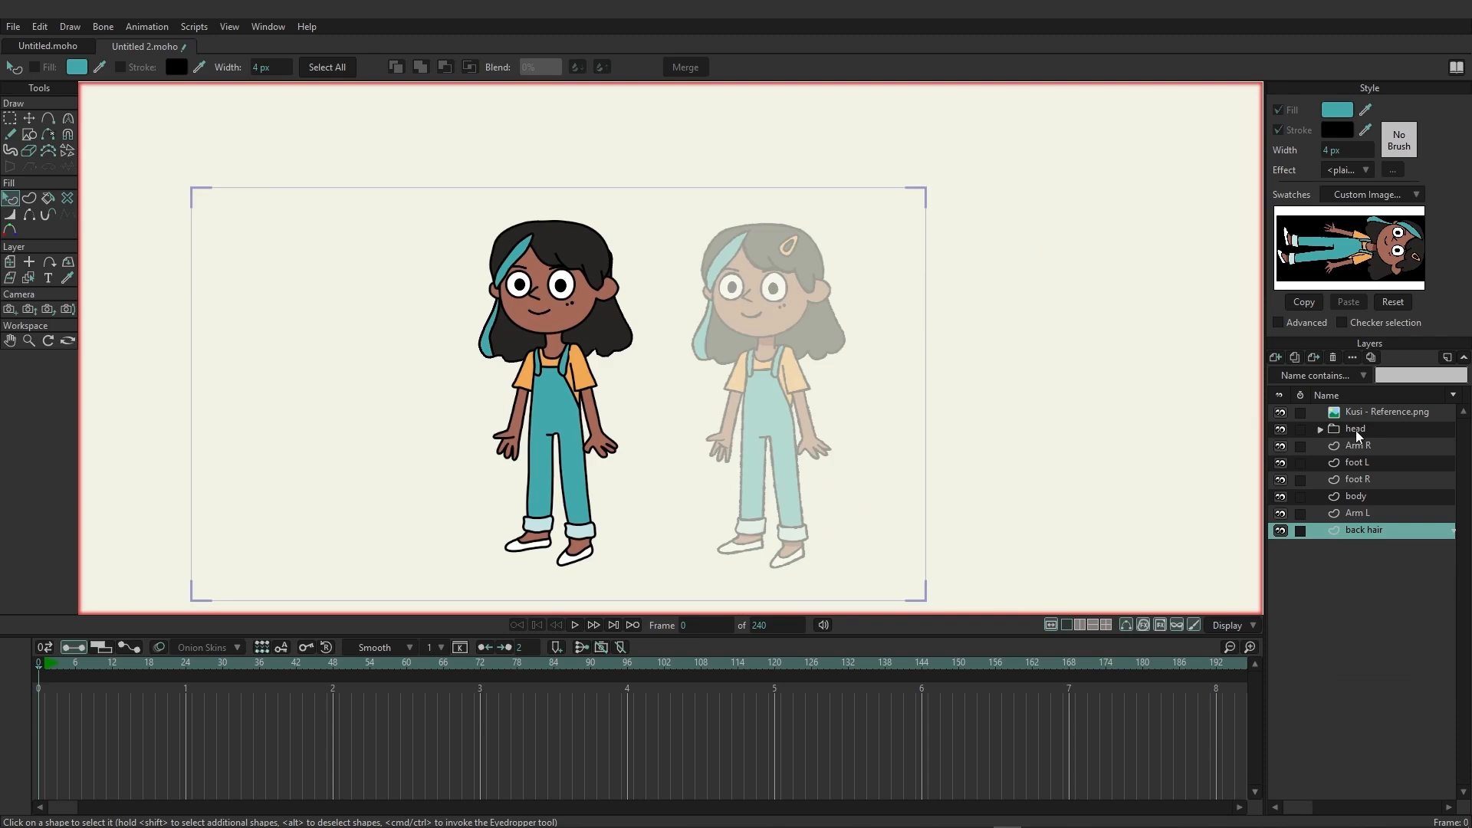
pyautogui.click(1356, 430)
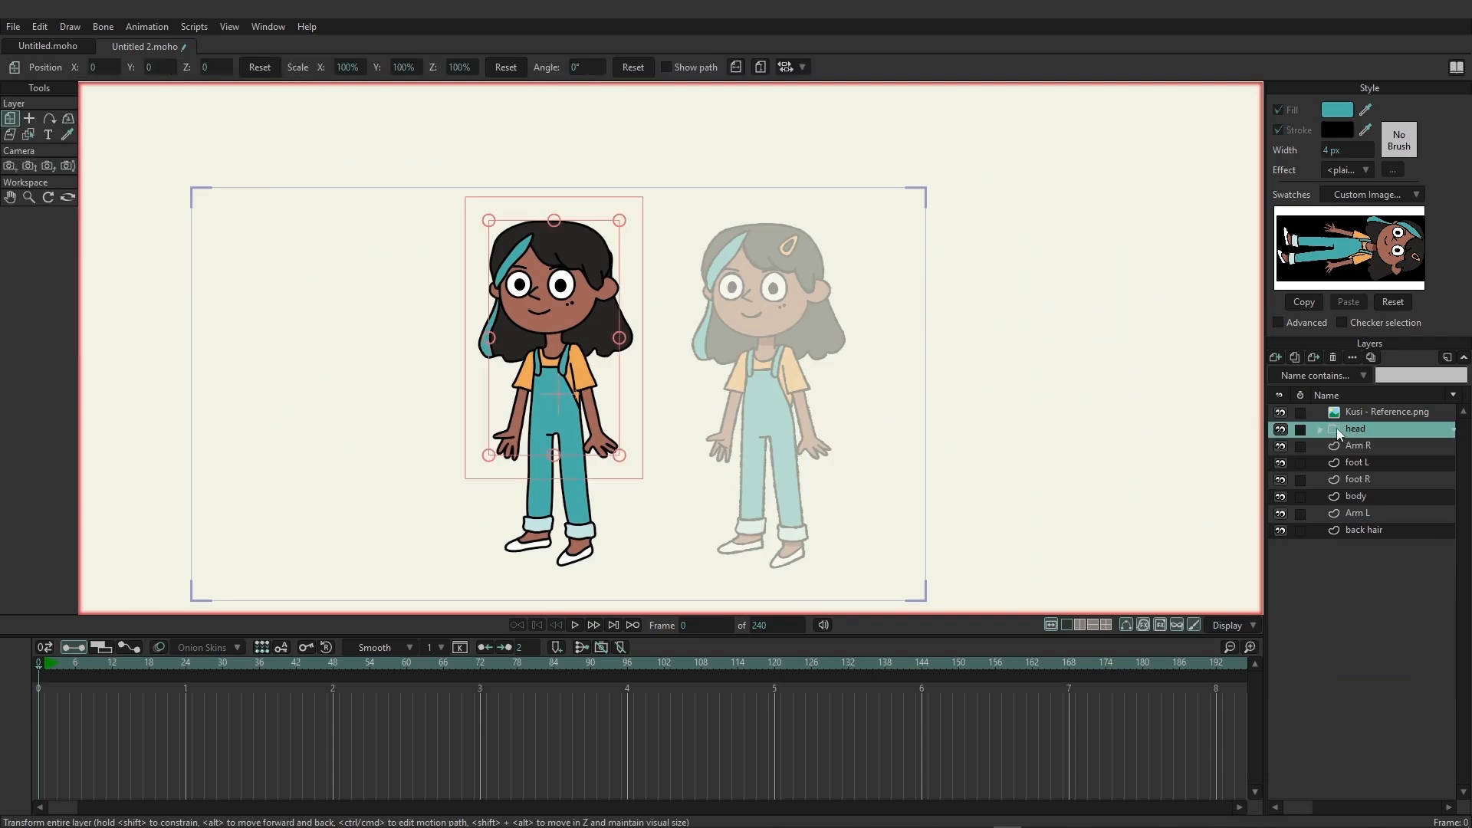